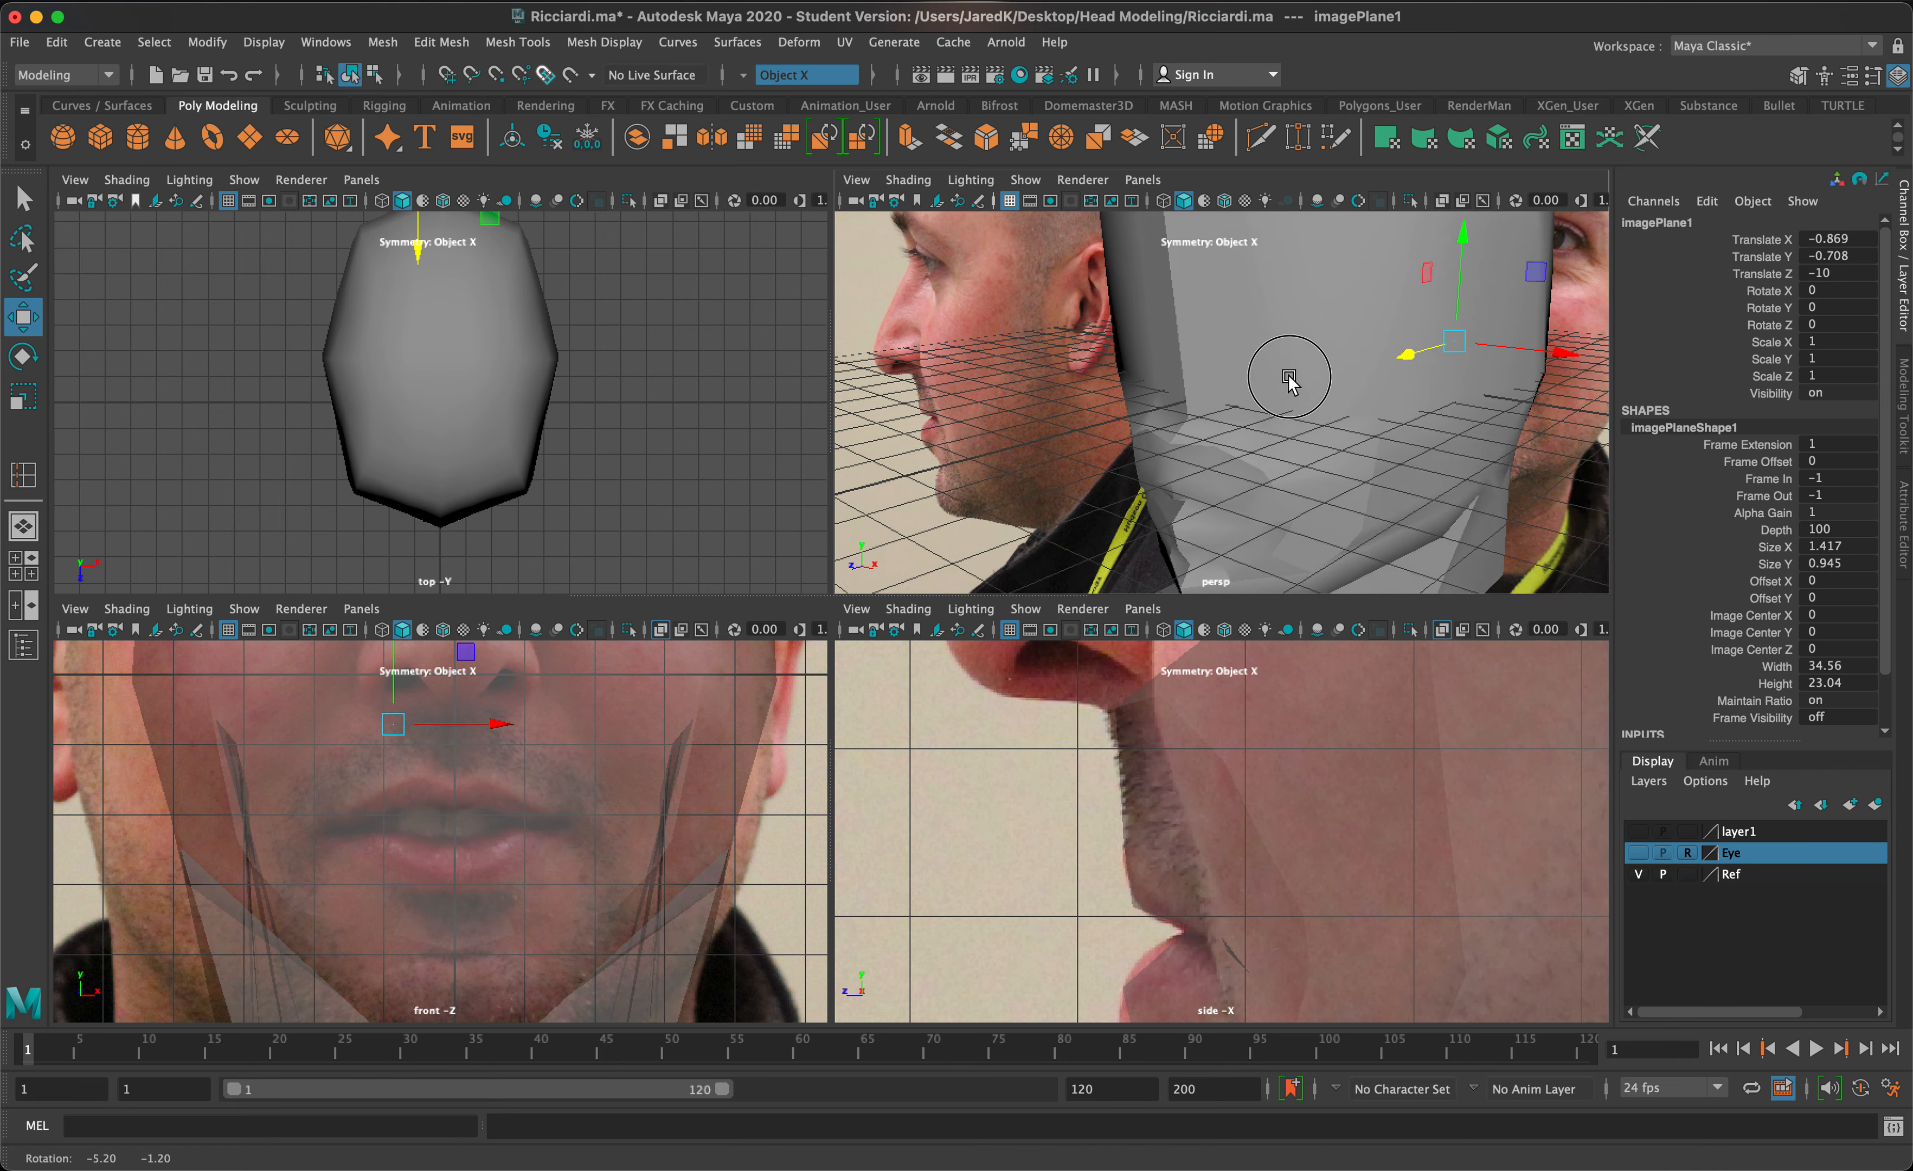
- Show layer1 to examine how the eye and nose geometry sits against the head mesh, and hide the layer again
{"action": "left_click", "coordinate": [1280, 484]}
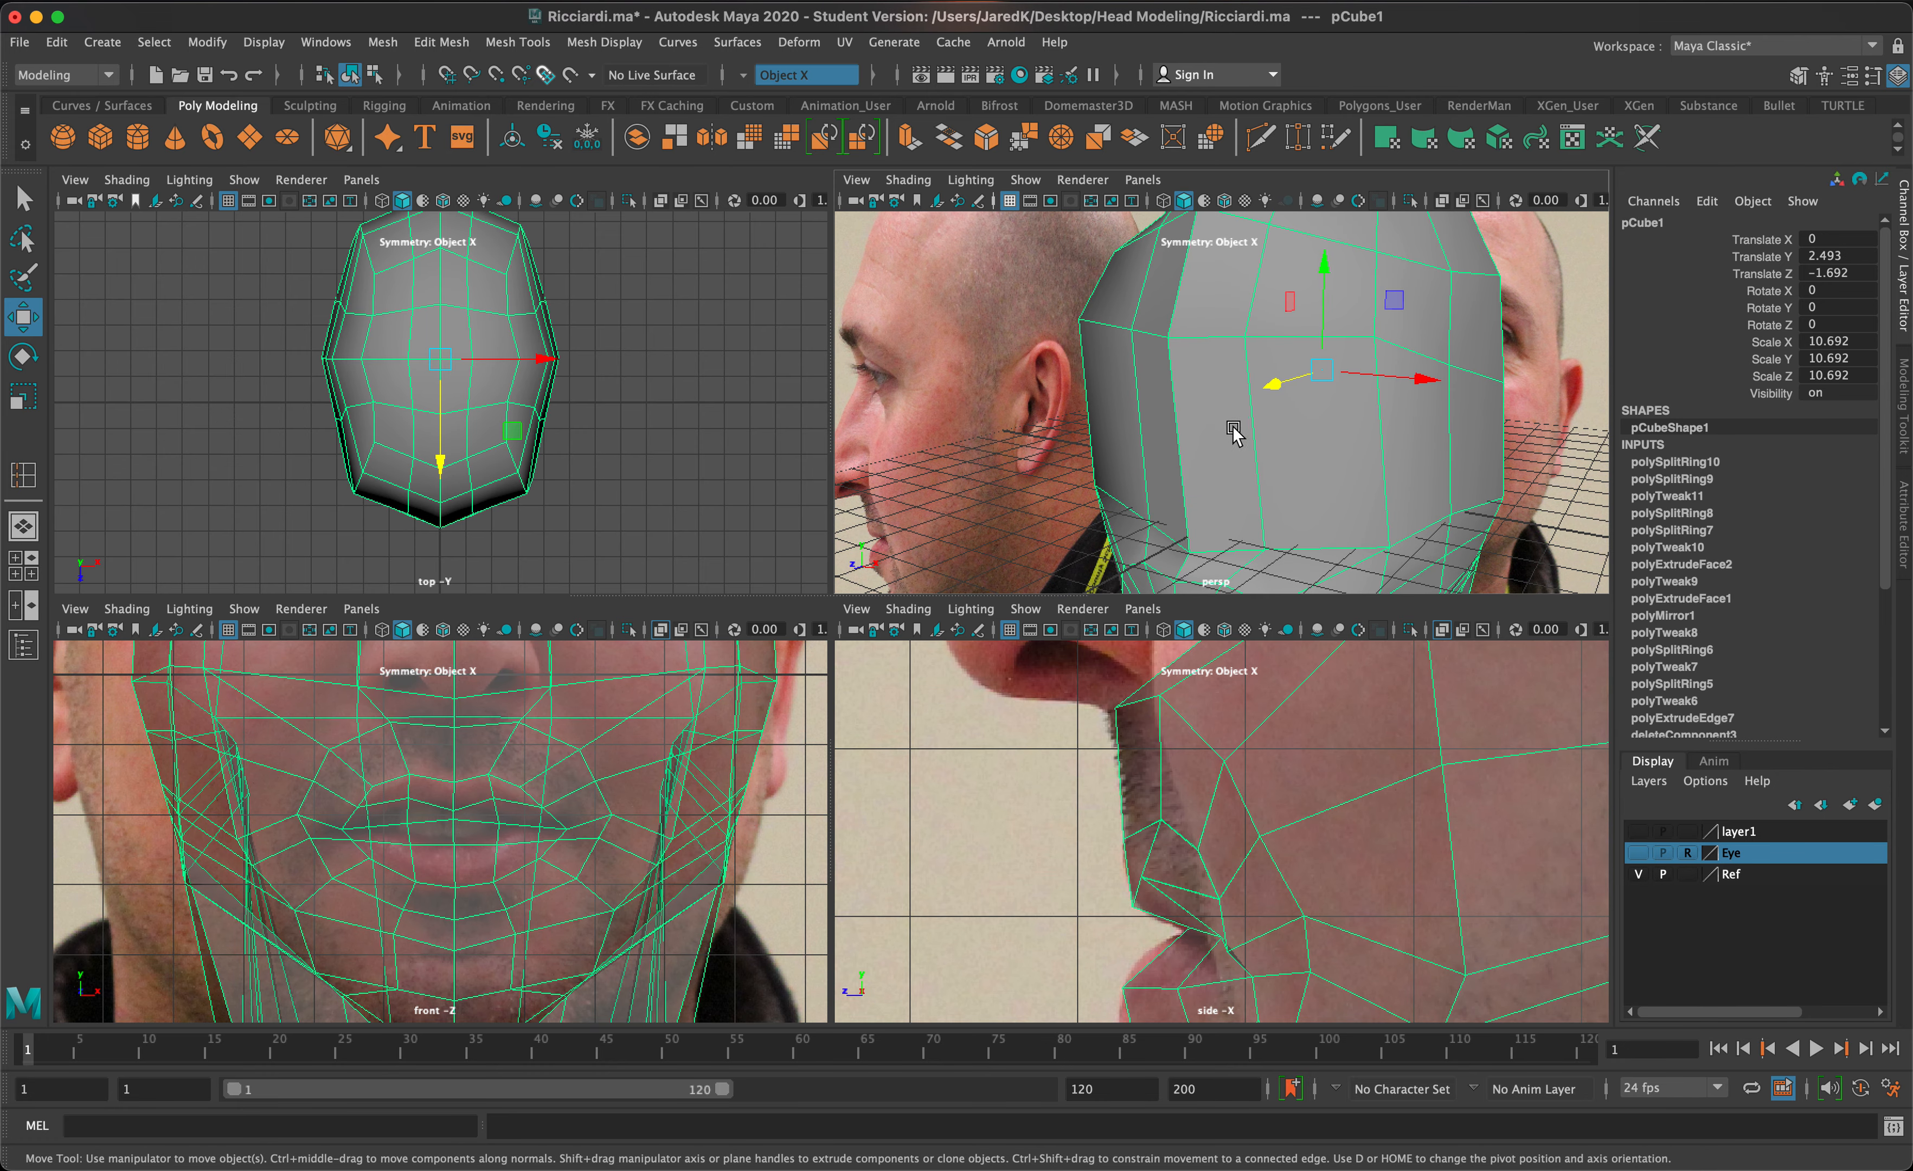
{"action": "mouse_move", "coordinate": [1232, 430]}
{"action": "left_mouse_down", "text": "alt"}
{"action": "mouse_move", "coordinate": [1289, 439]}
{"action": "mouse_move", "coordinate": [1199, 422]}
{"action": "mouse_move", "coordinate": [1201, 440]}
{"action": "left_mouse_up", "text": "alt"}
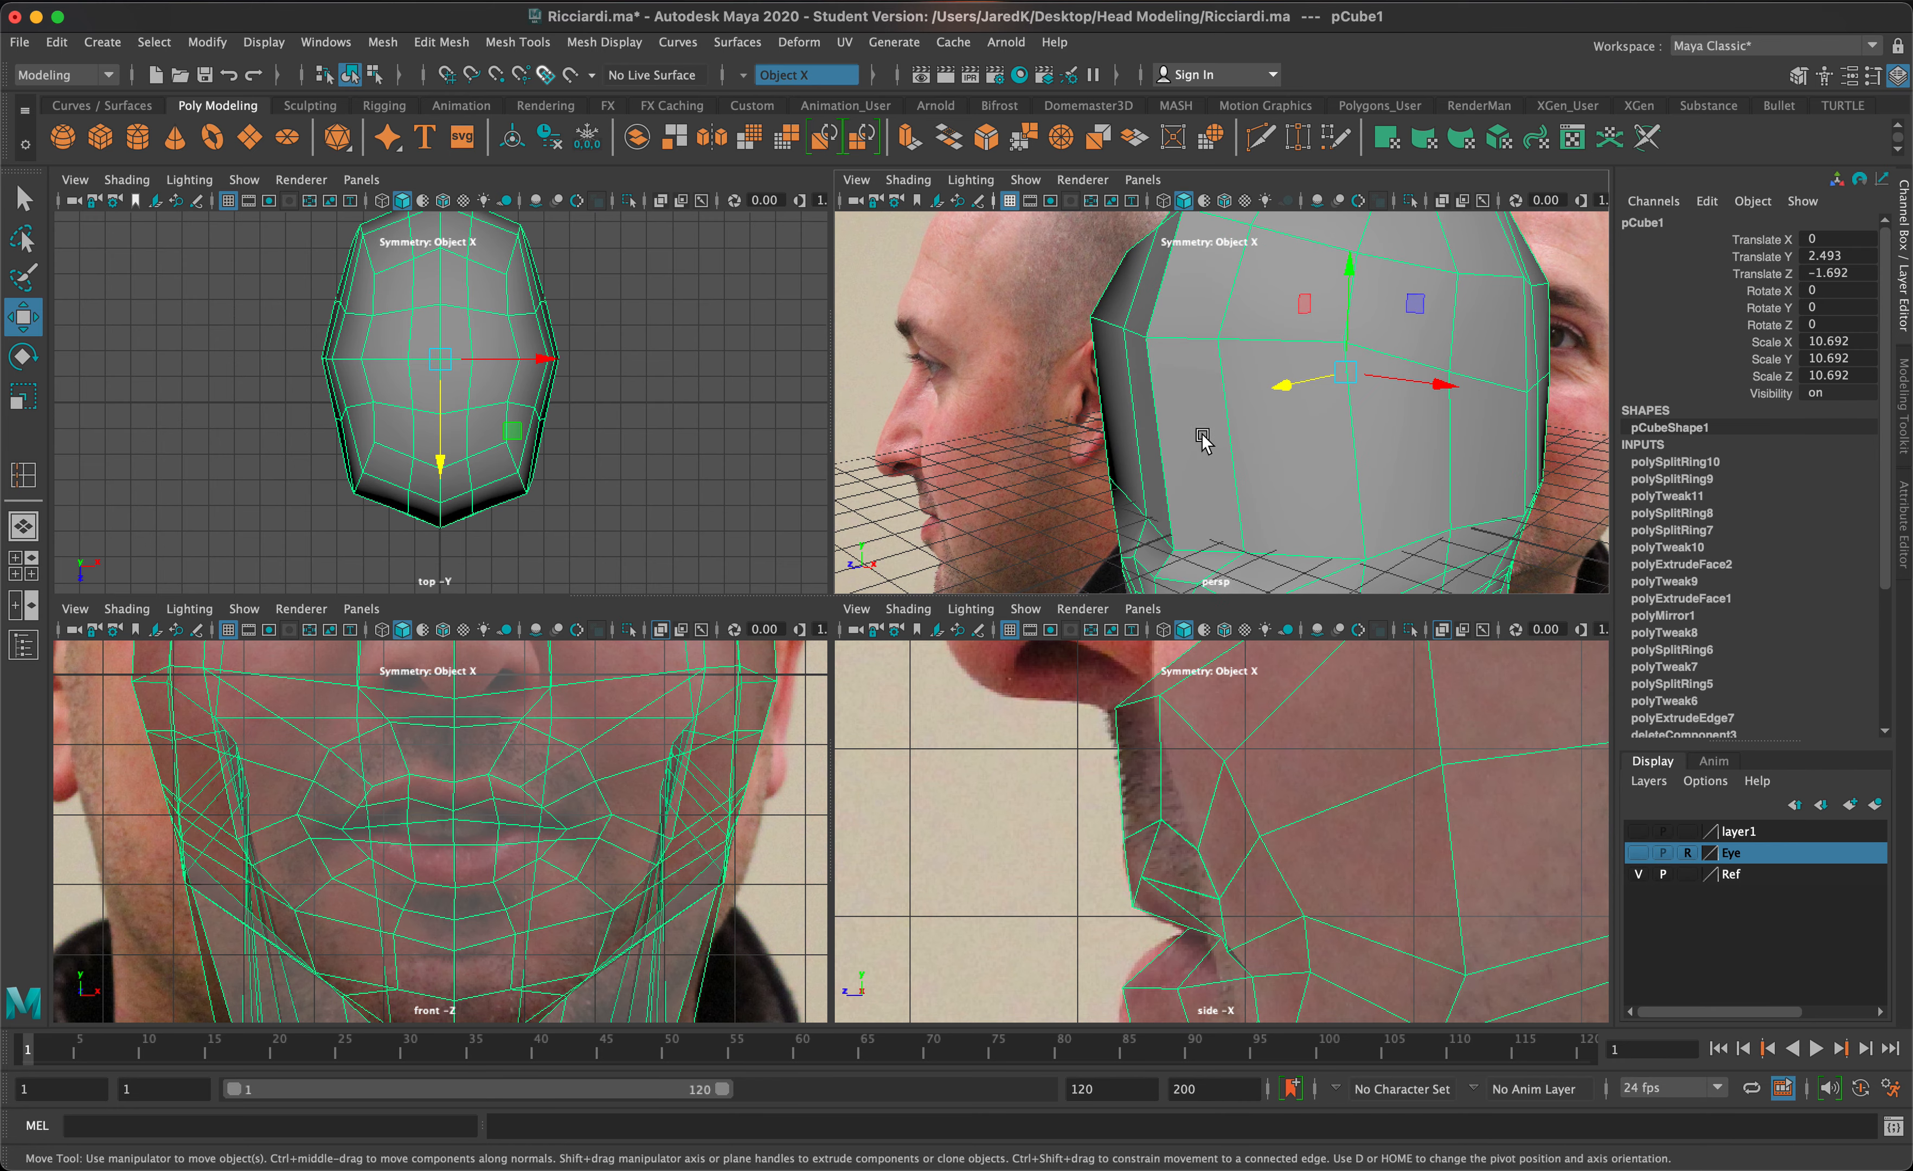
{"action": "right_click_drag", "start_coordinate": [821, 794], "coordinate": [743, 841], "text": "alt"}
{"action": "middle_click_drag", "start_coordinate": [743, 841], "coordinate": [765, 895], "text": "alt"}
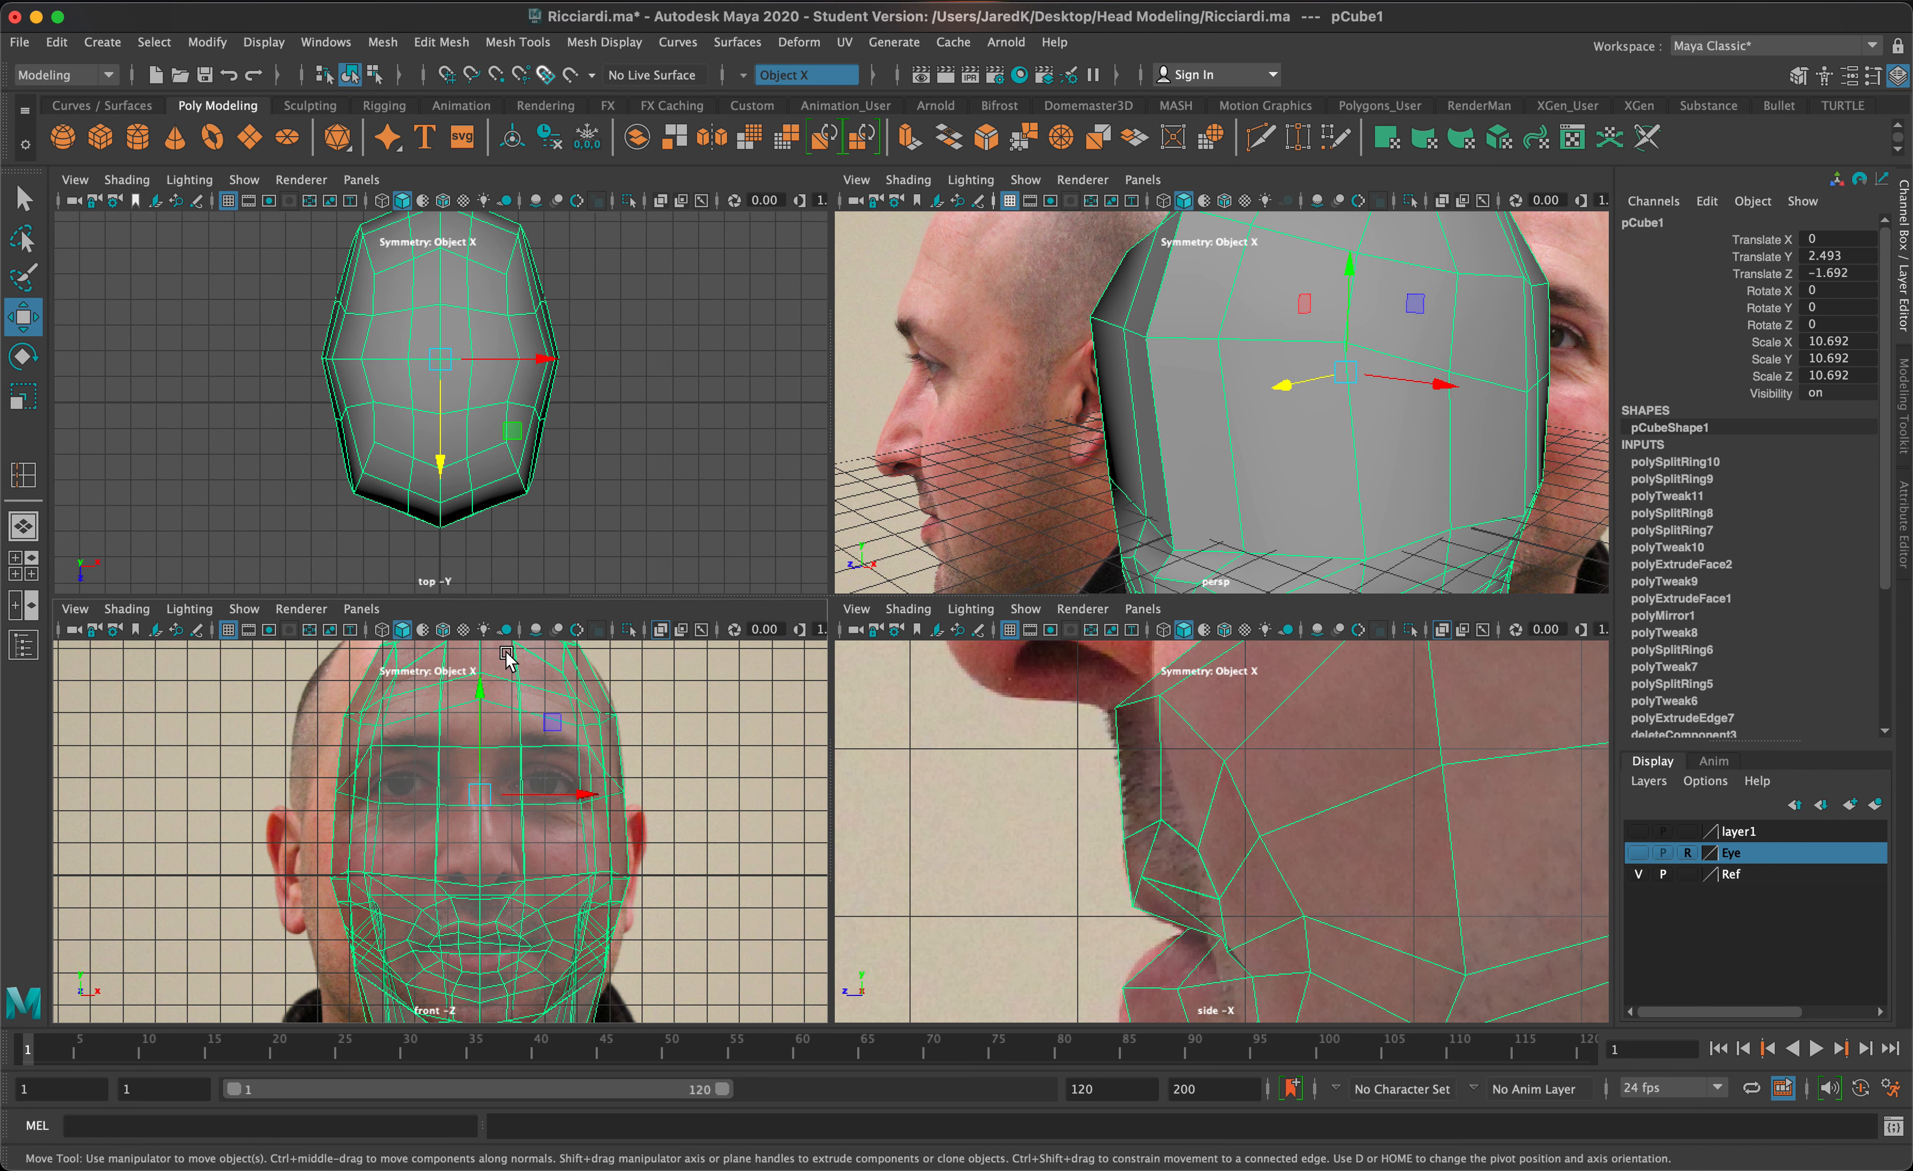
{"action": "left_click", "coordinate": [1638, 831]}
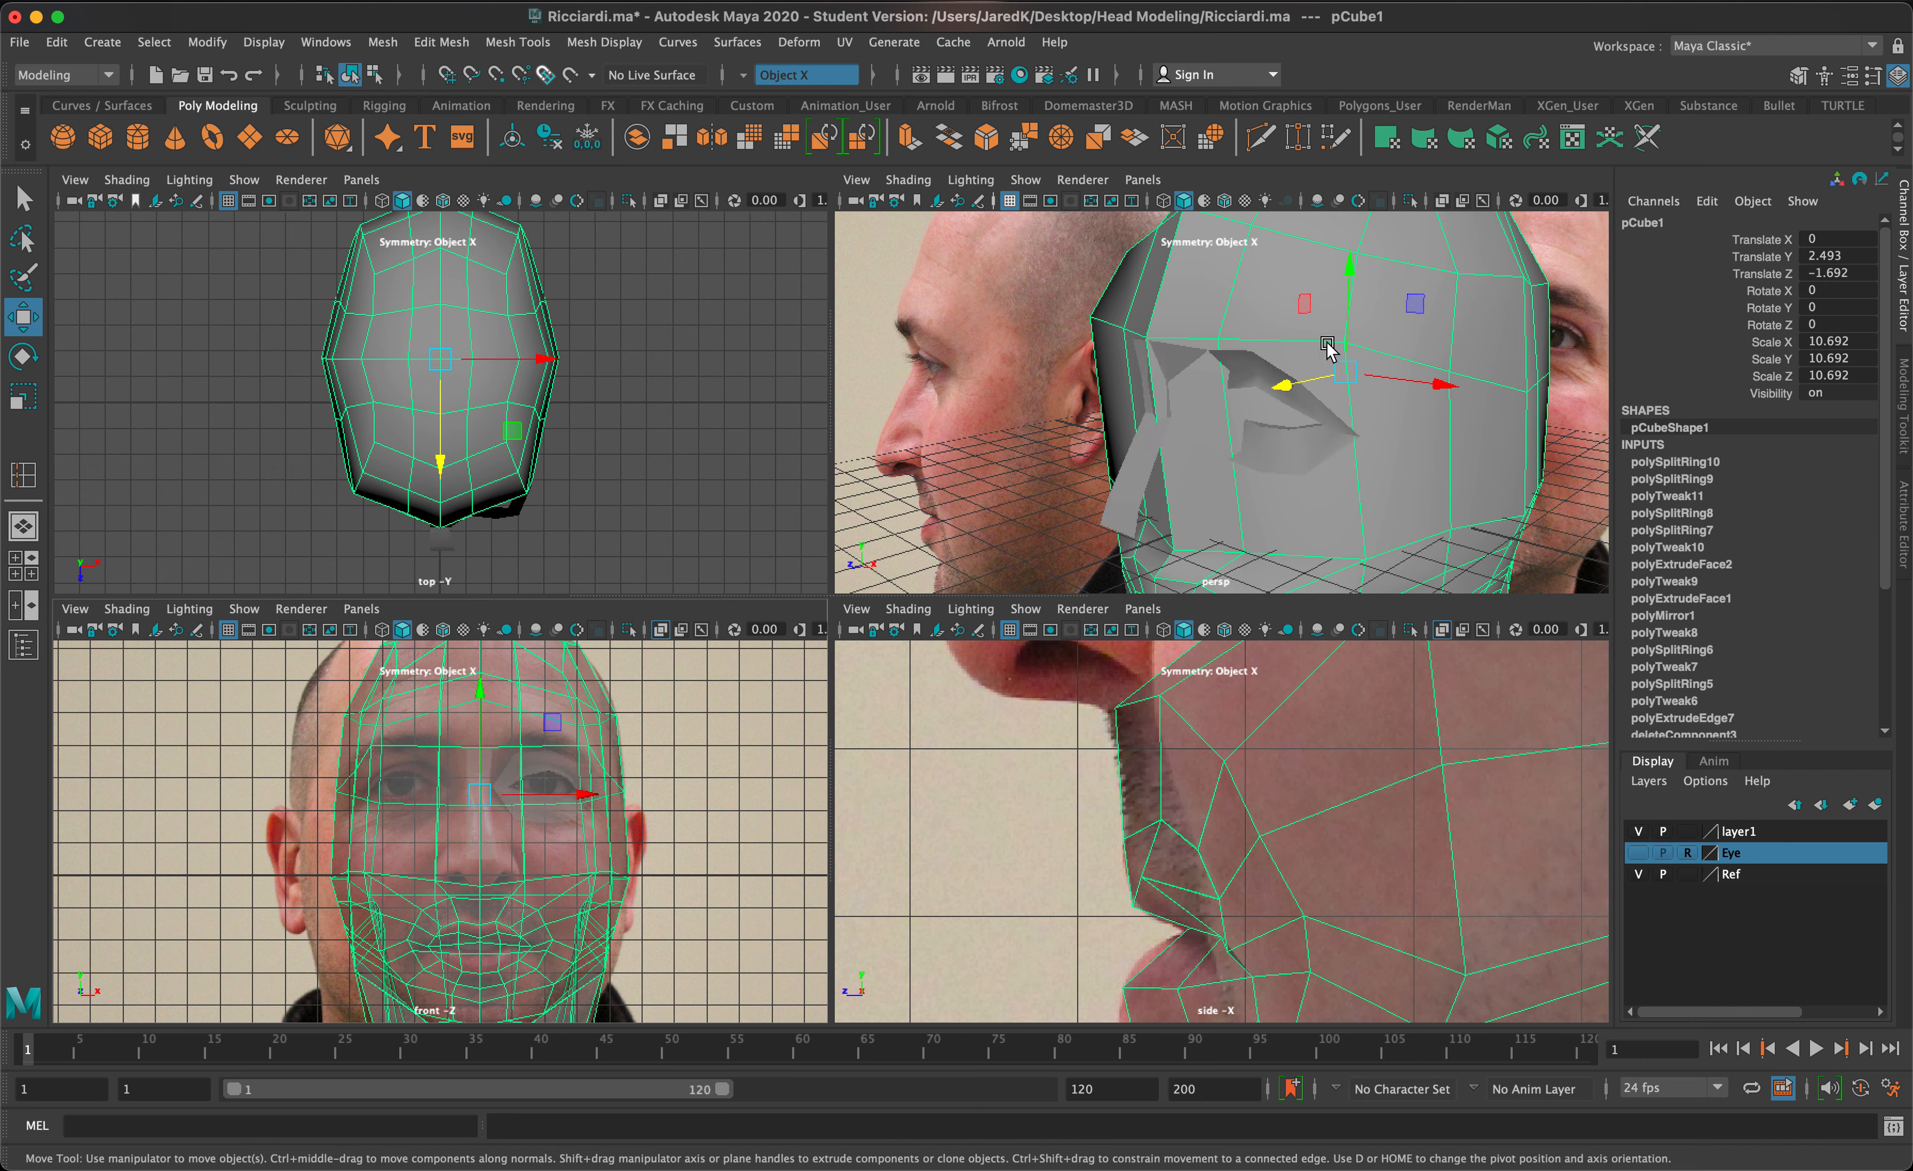
{"action": "left_click_drag", "start_coordinate": [1325, 348], "coordinate": [1379, 347], "text": "alt"}
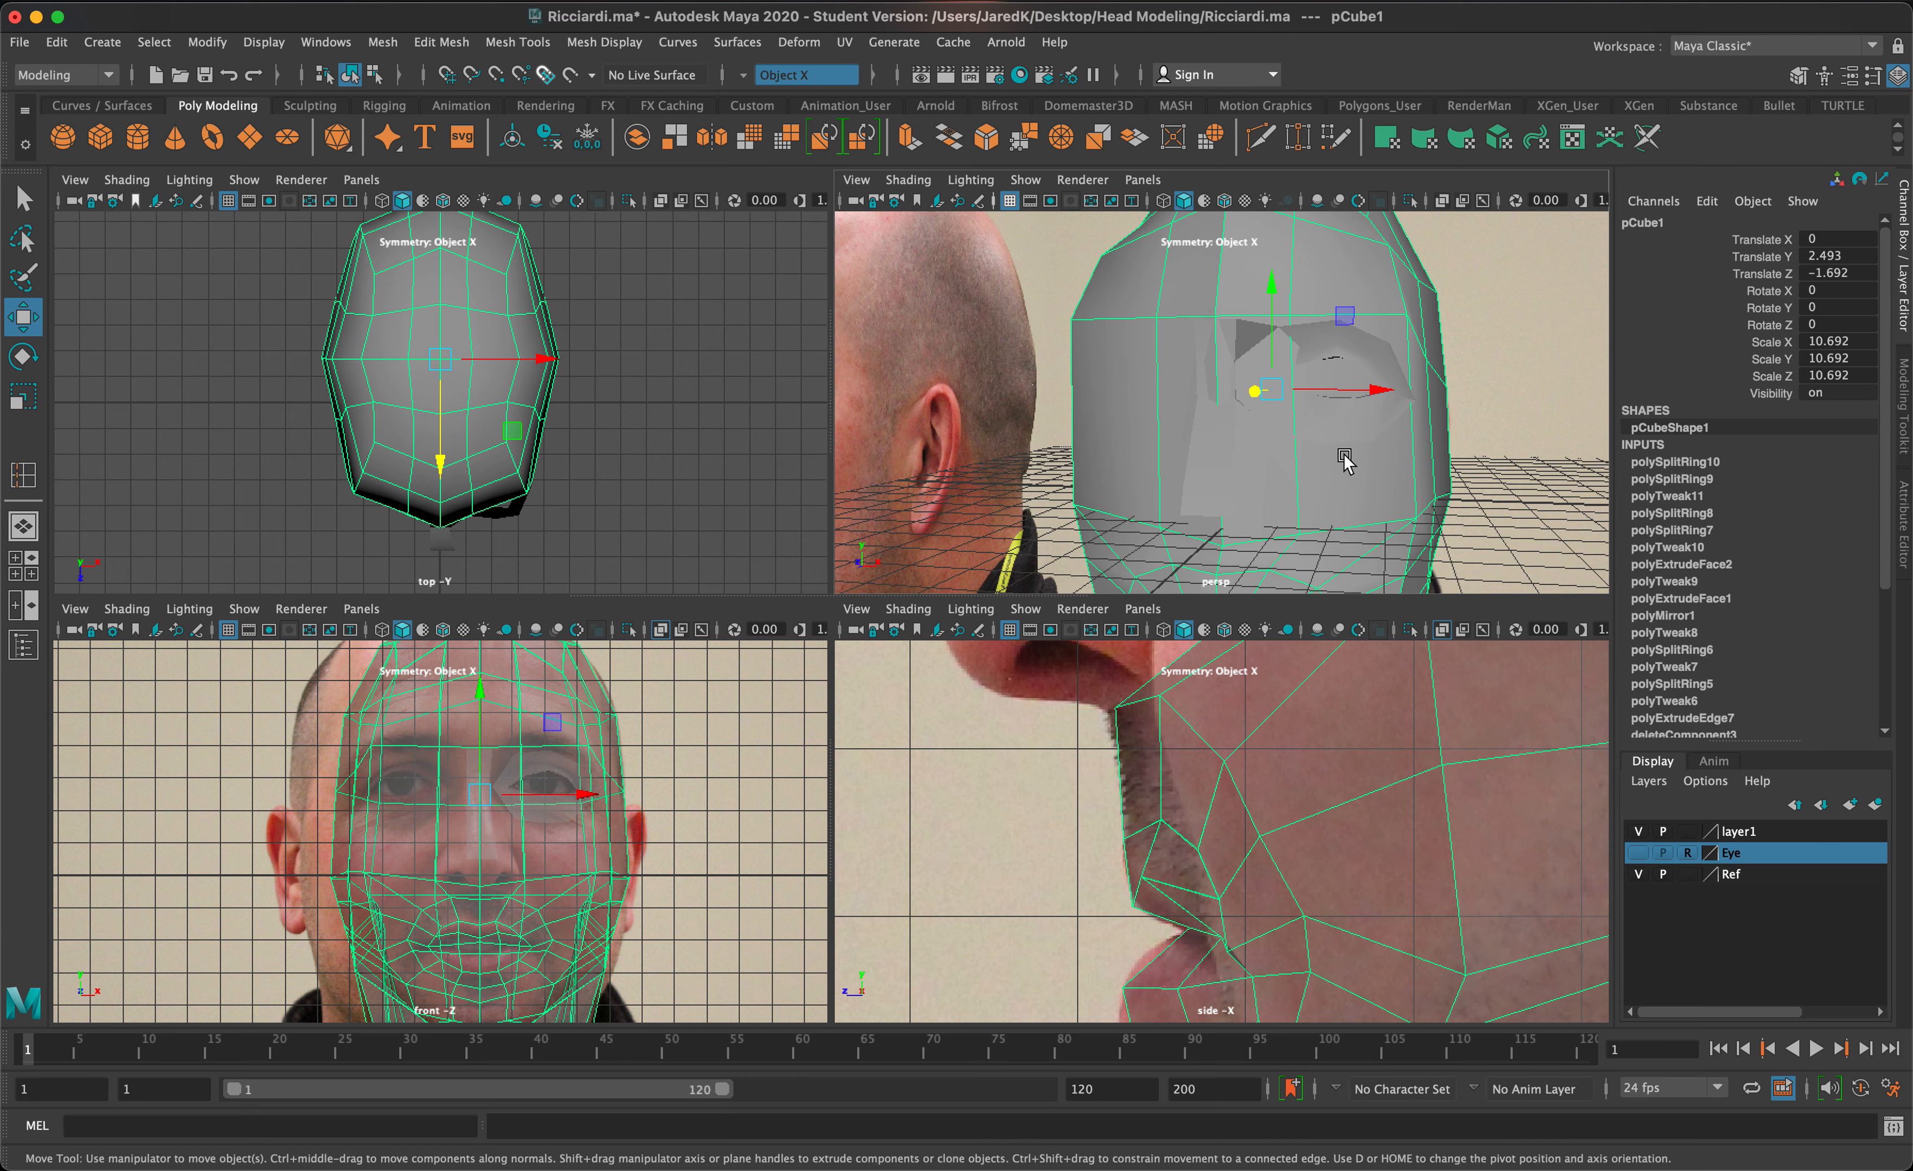
{"action": "left_click_drag", "start_coordinate": [1344, 461], "coordinate": [1251, 474], "text": "alt"}
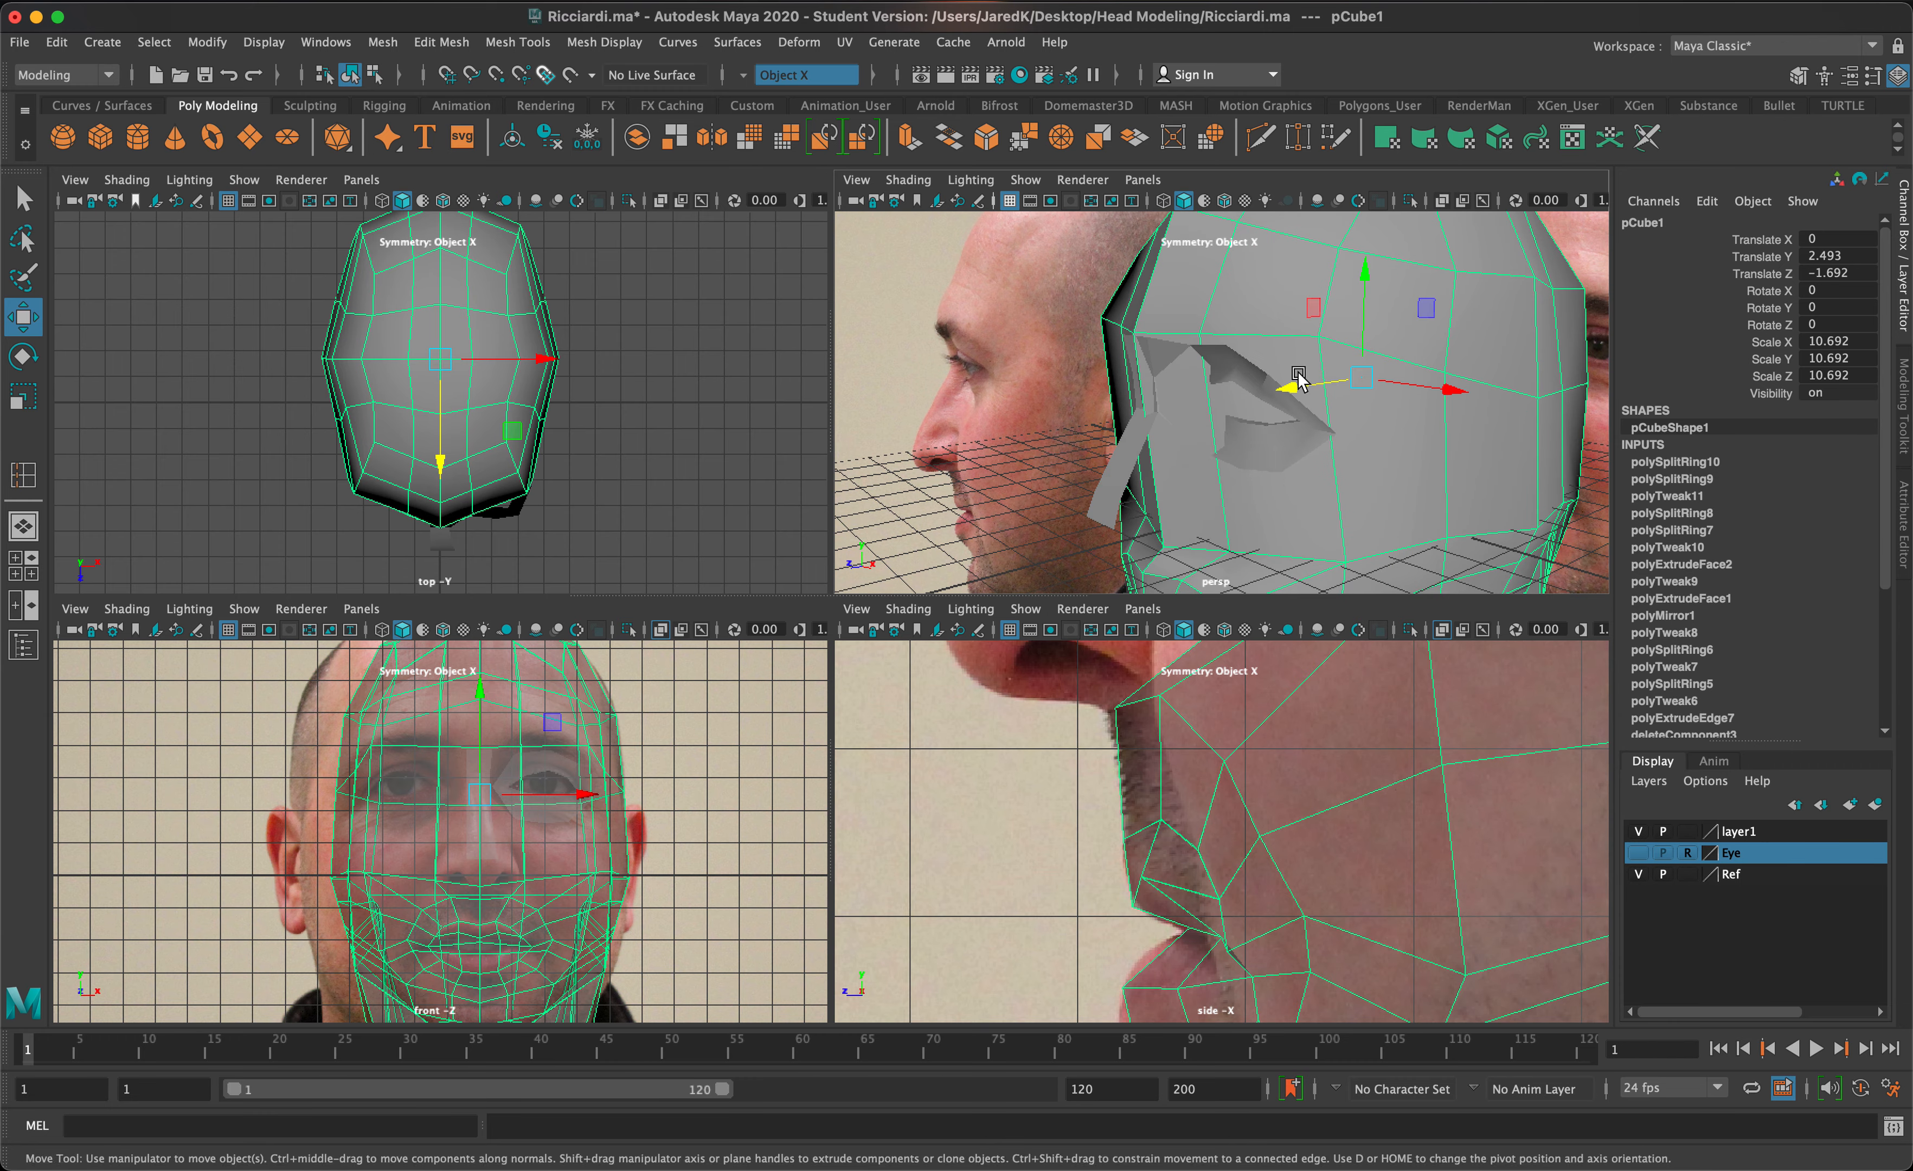
{"action": "left_click", "coordinate": [1638, 831]}
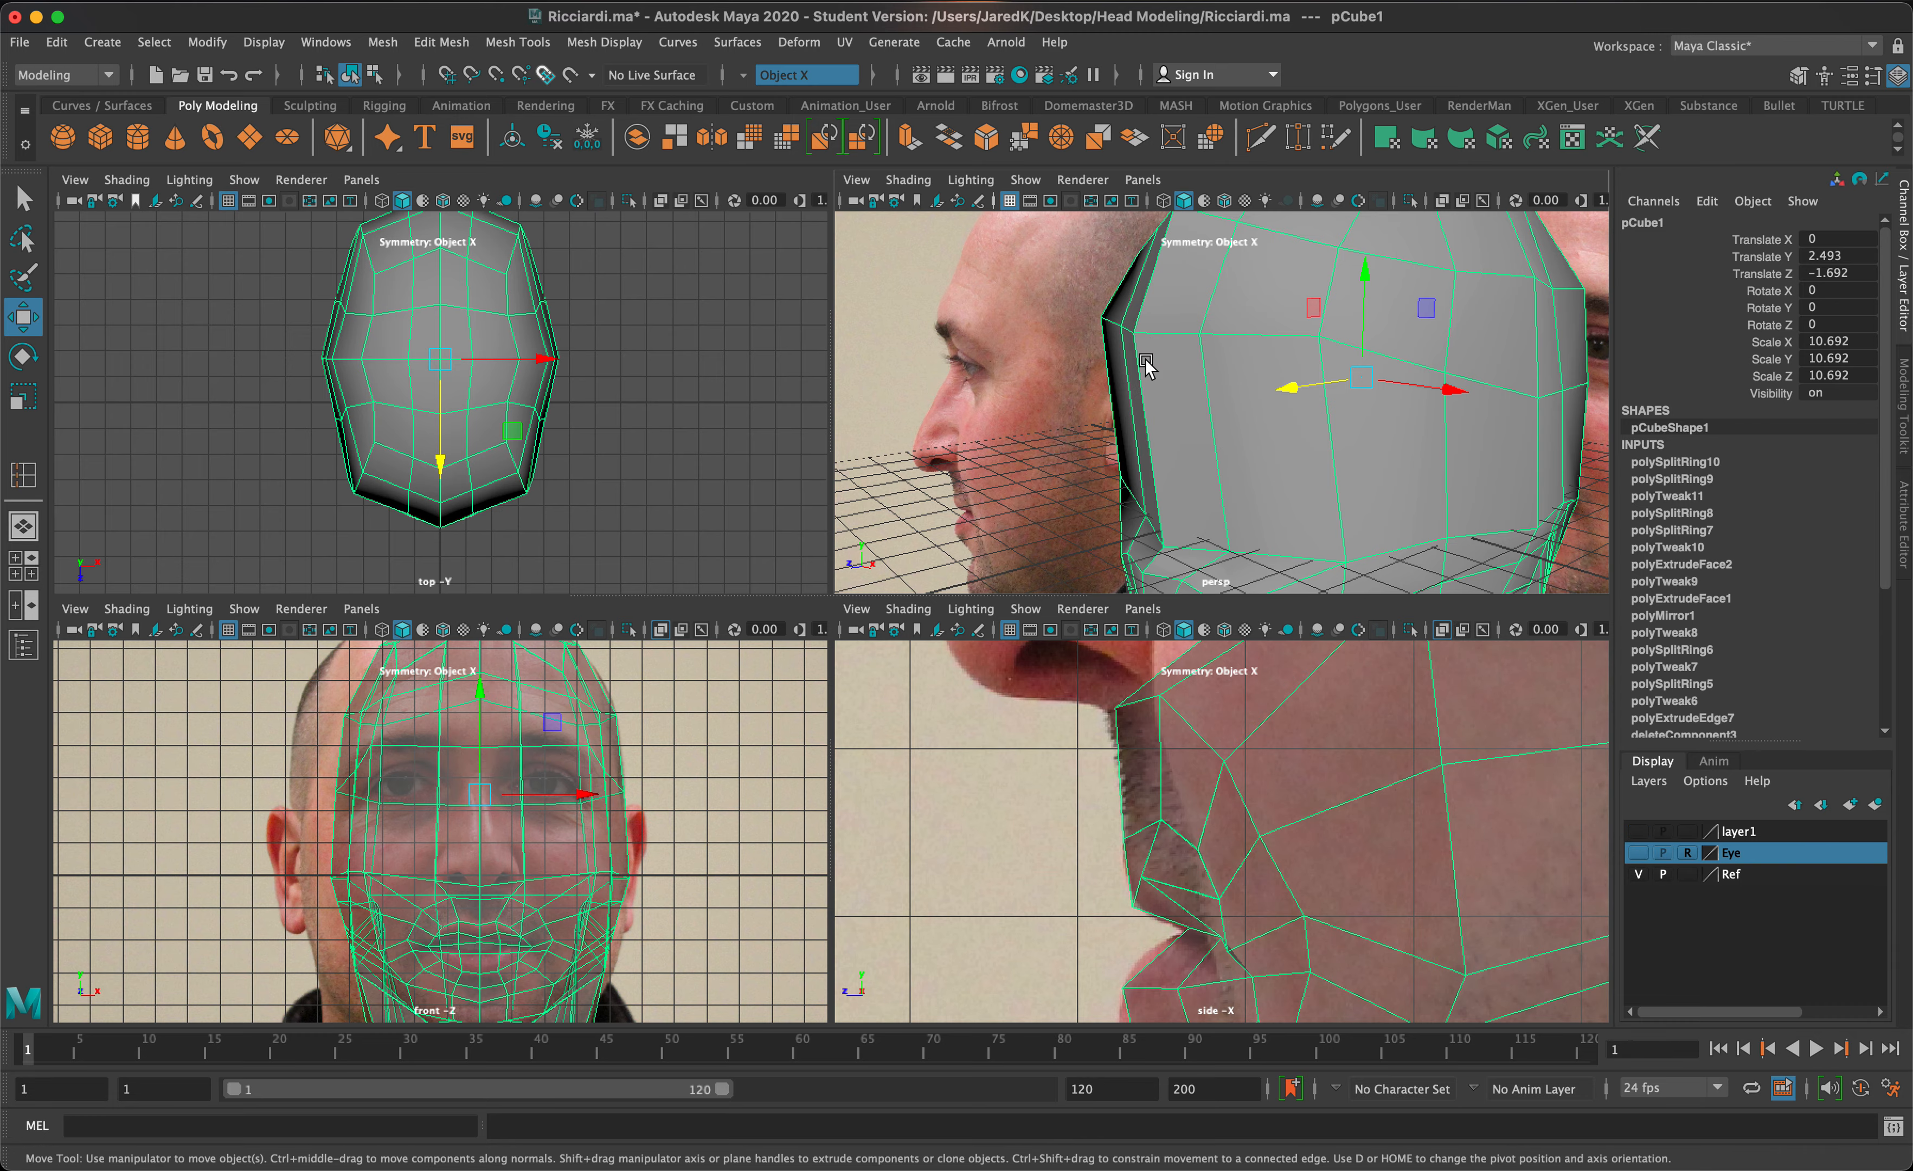
- Delete the four front faces of the head mesh covering both eyes and the nose bridge
{"action": "key", "text": "space"}
{"action": "scroll", "coordinate": [1167, 384], "scroll_direction": "down", "scroll_amount": 2}
{"action": "mouse_move", "coordinate": [1138, 388]}
{"action": "left_mouse_down", "text": "alt"}
{"action": "mouse_move", "coordinate": [1105, 389]}
{"action": "mouse_move", "coordinate": [1195, 410]}
{"action": "mouse_move", "coordinate": [1168, 408]}
{"action": "left_mouse_up", "text": "alt"}
{"action": "right_click_drag", "start_coordinate": [991, 587], "coordinate": [993, 648]}
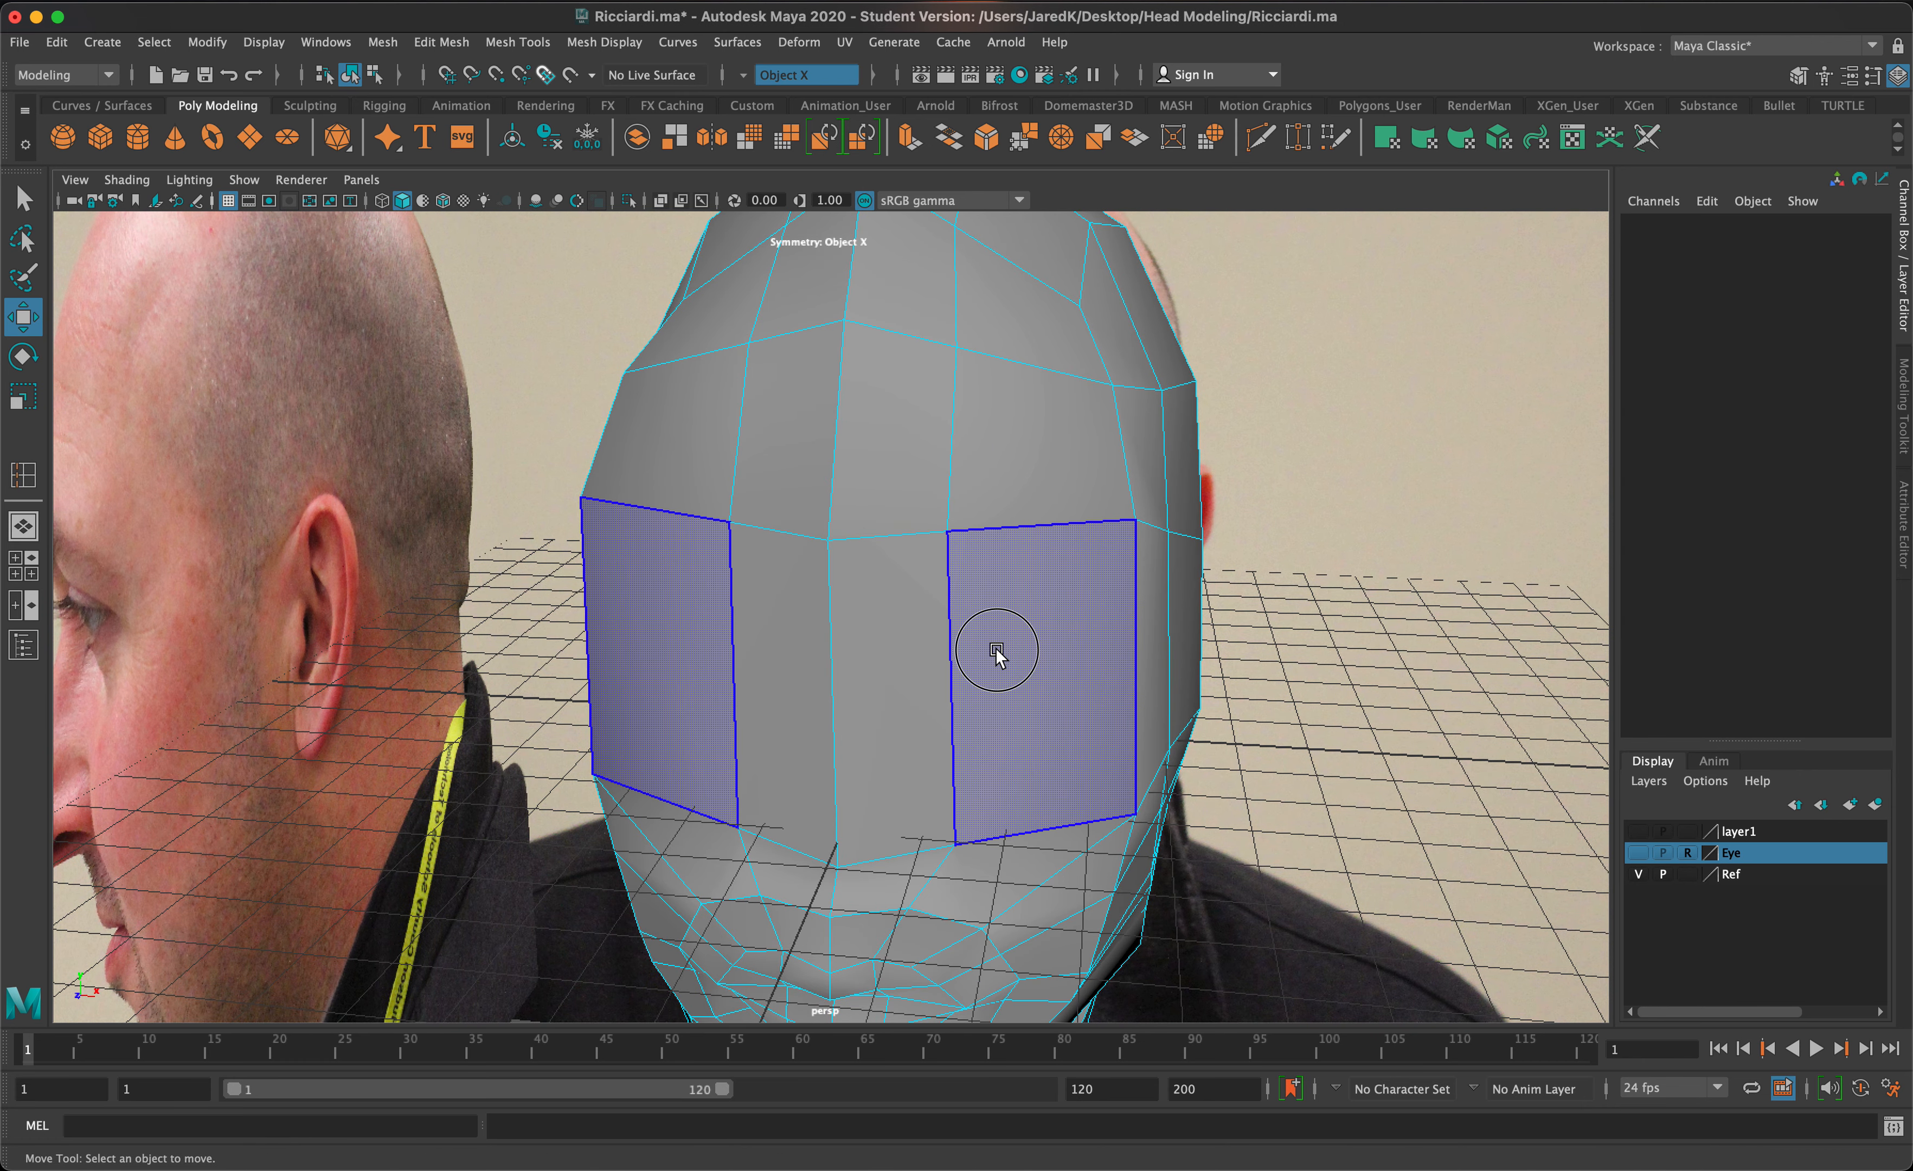
{"action": "left_click", "coordinate": [995, 650]}
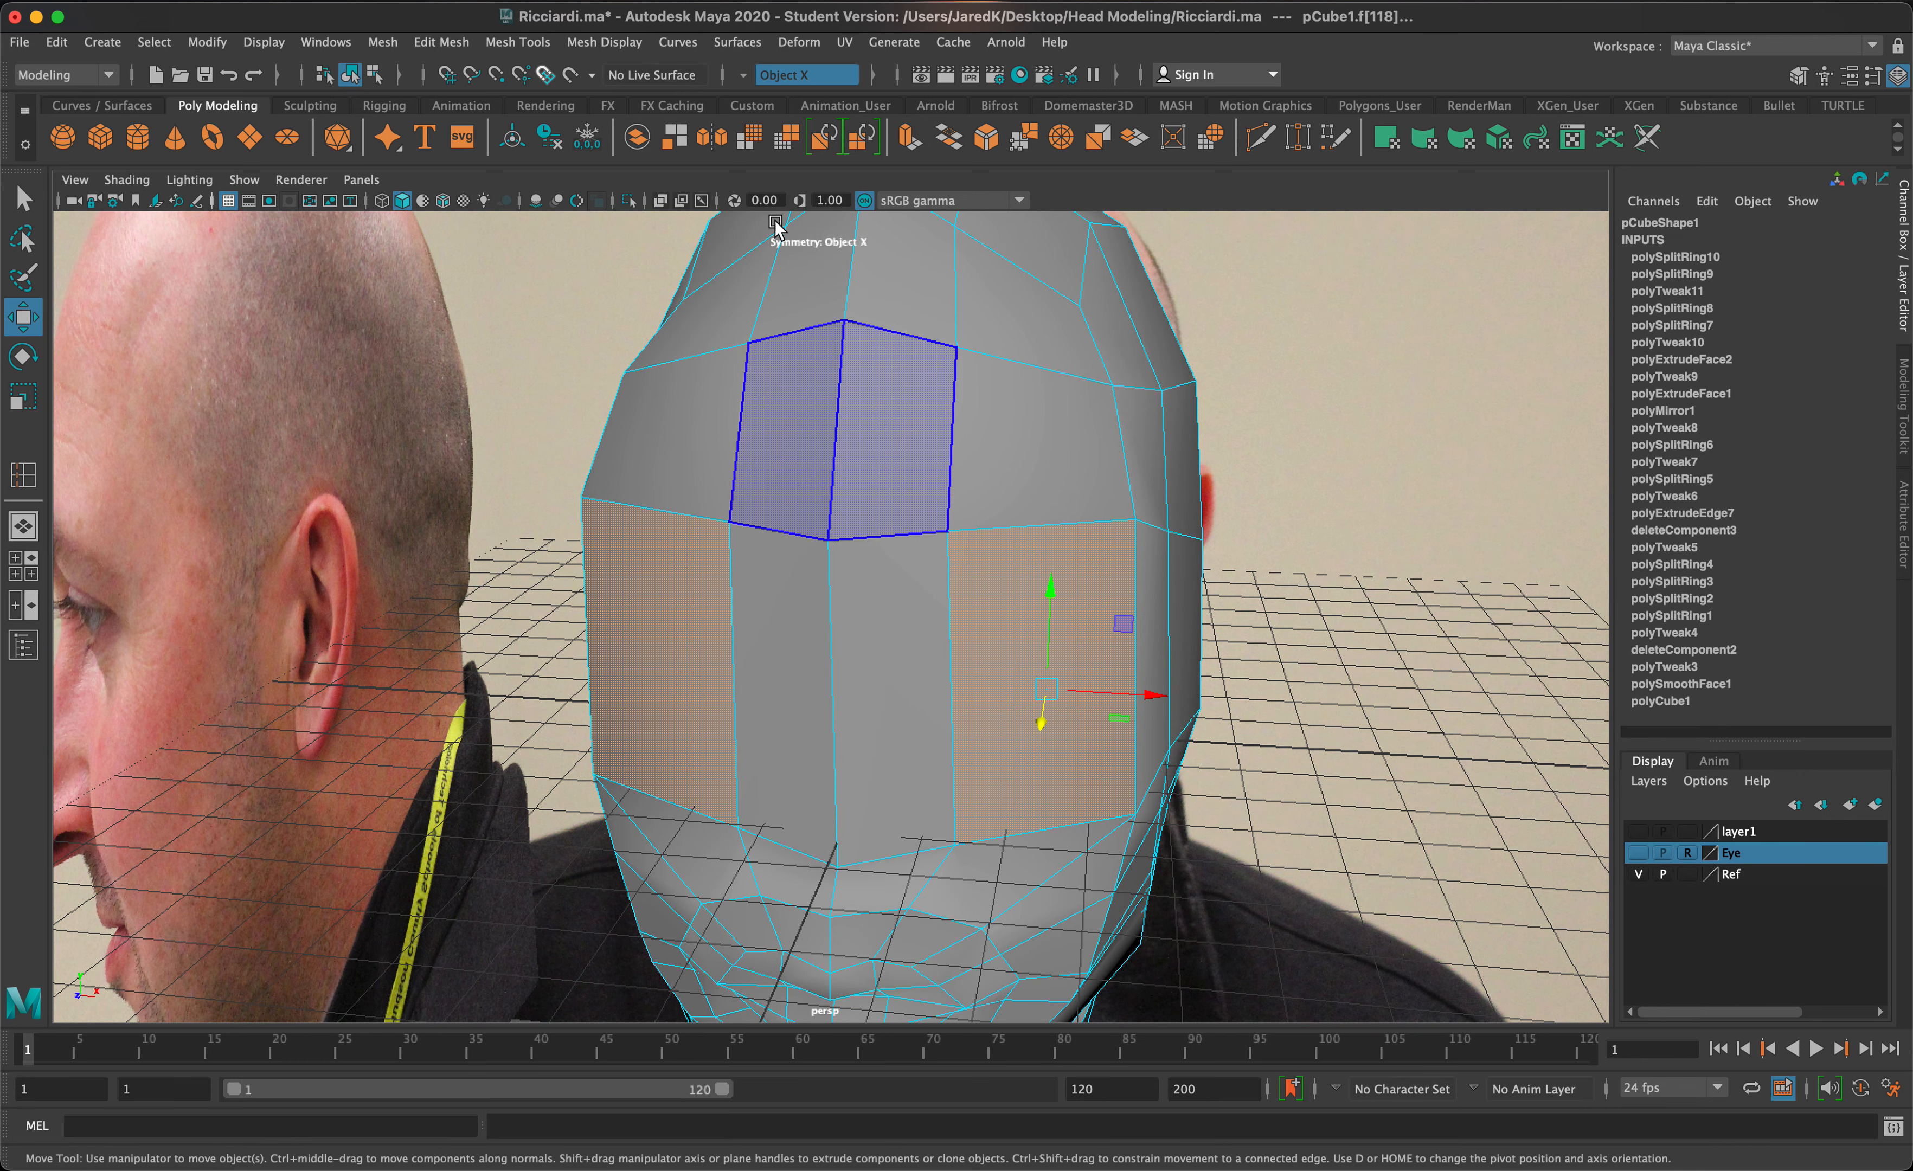
{"action": "left_click", "coordinate": [785, 640]}
{"action": "left_click", "coordinate": [1035, 652], "text": "shift"}
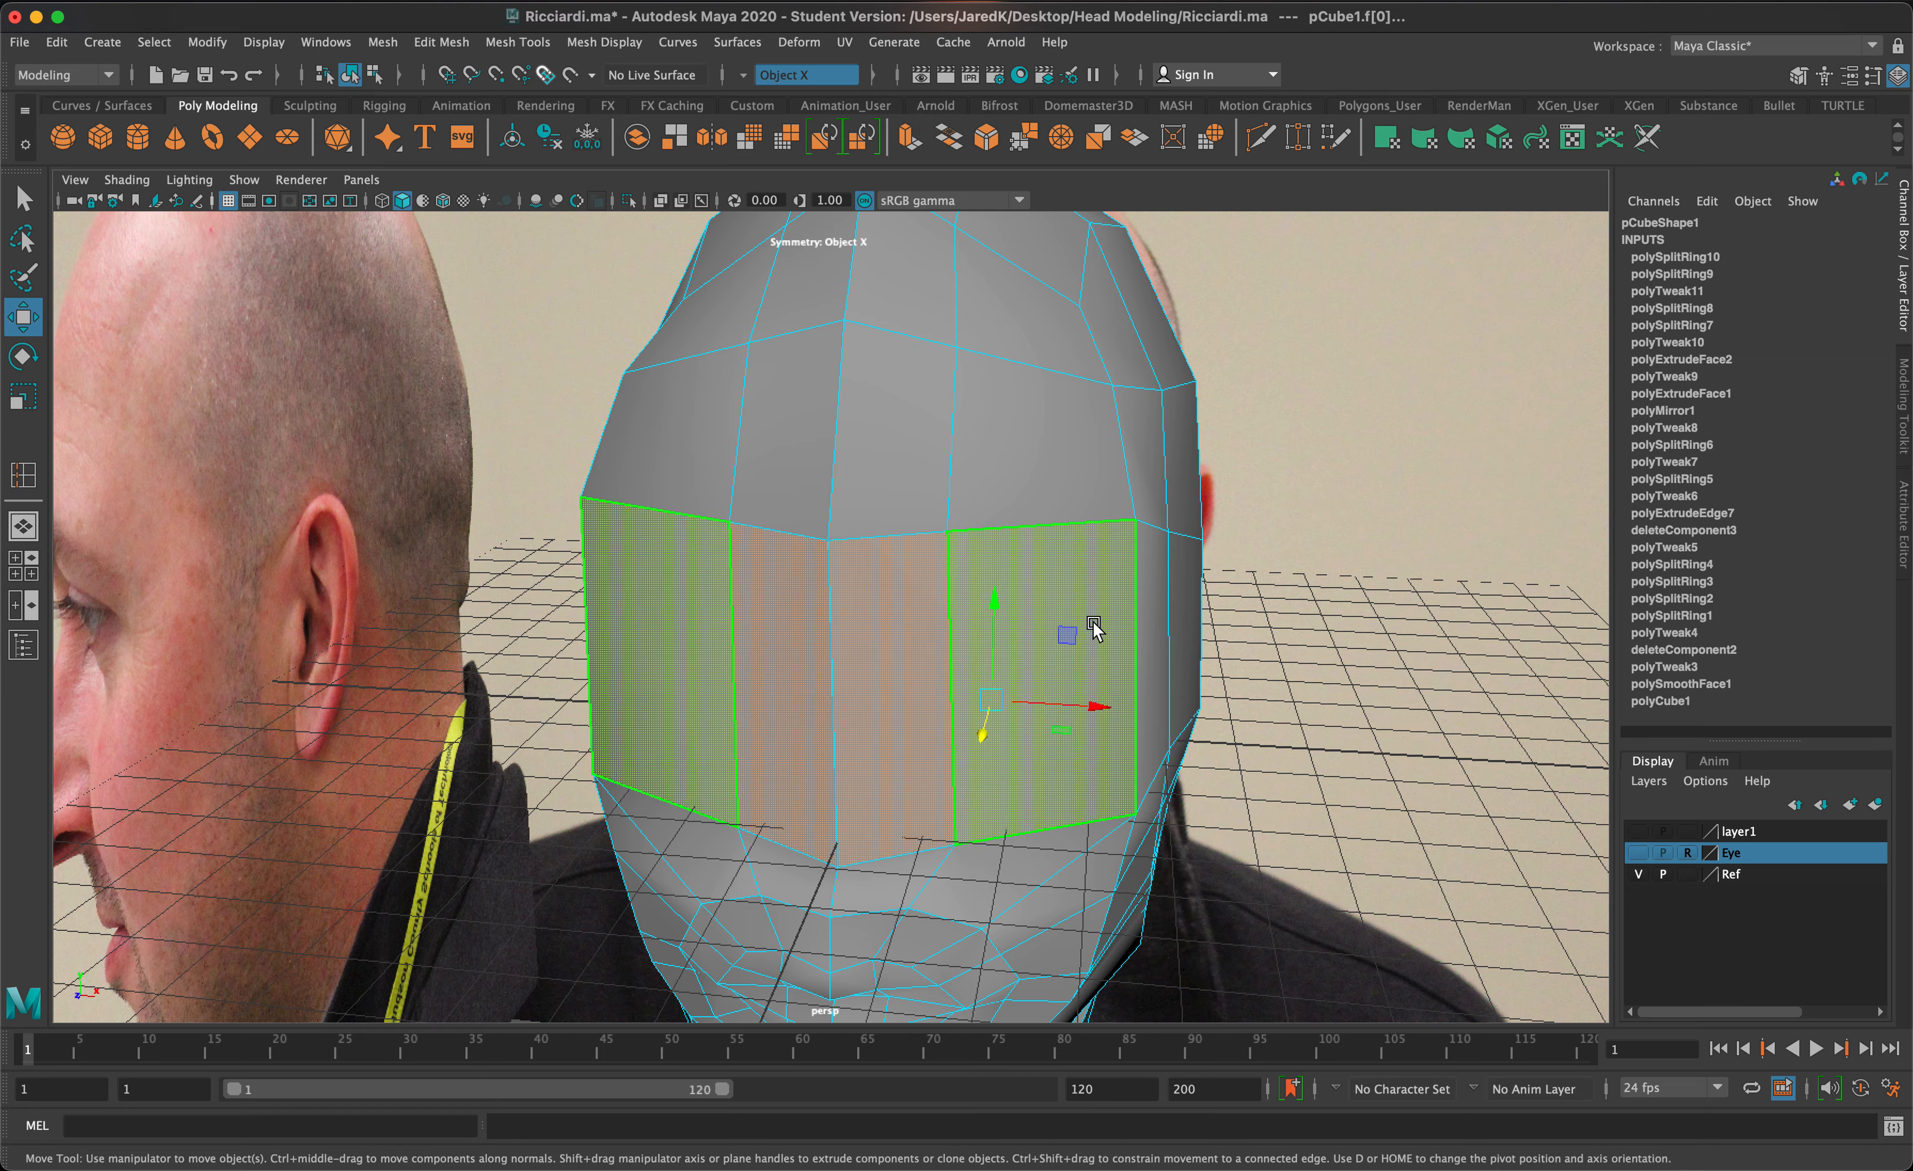
{"action": "key", "text": "Delete"}
{"action": "key", "text": "q"}
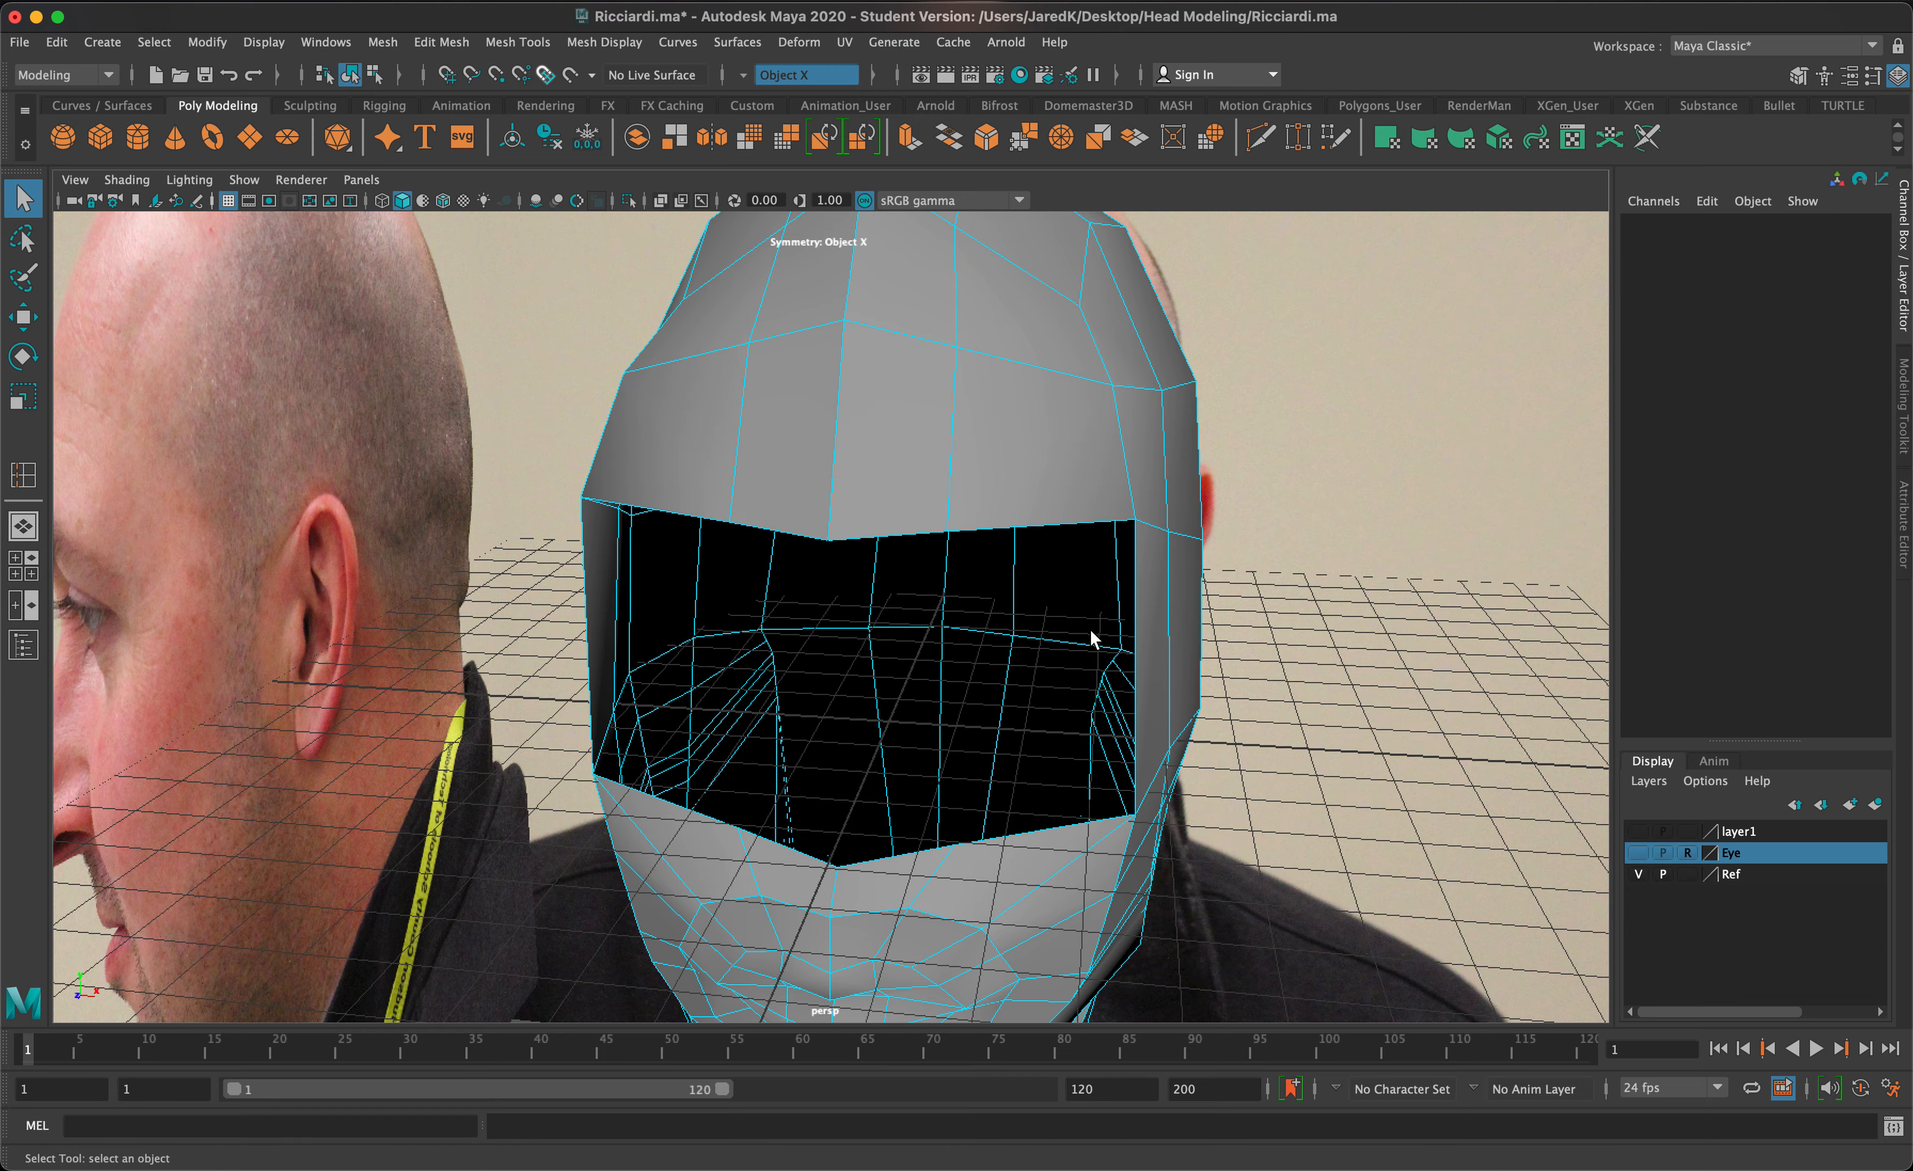
- Show layer1 and combine the head mesh with the eye and nose piece into a single mesh
{"action": "mouse_move", "coordinate": [1097, 632]}
{"action": "left_mouse_down", "text": "alt"}
{"action": "mouse_move", "coordinate": [948, 645]}
{"action": "mouse_move", "coordinate": [965, 664]}
{"action": "mouse_move", "coordinate": [1100, 640]}
{"action": "left_mouse_up", "text": "alt"}
{"action": "left_click", "coordinate": [1639, 835]}
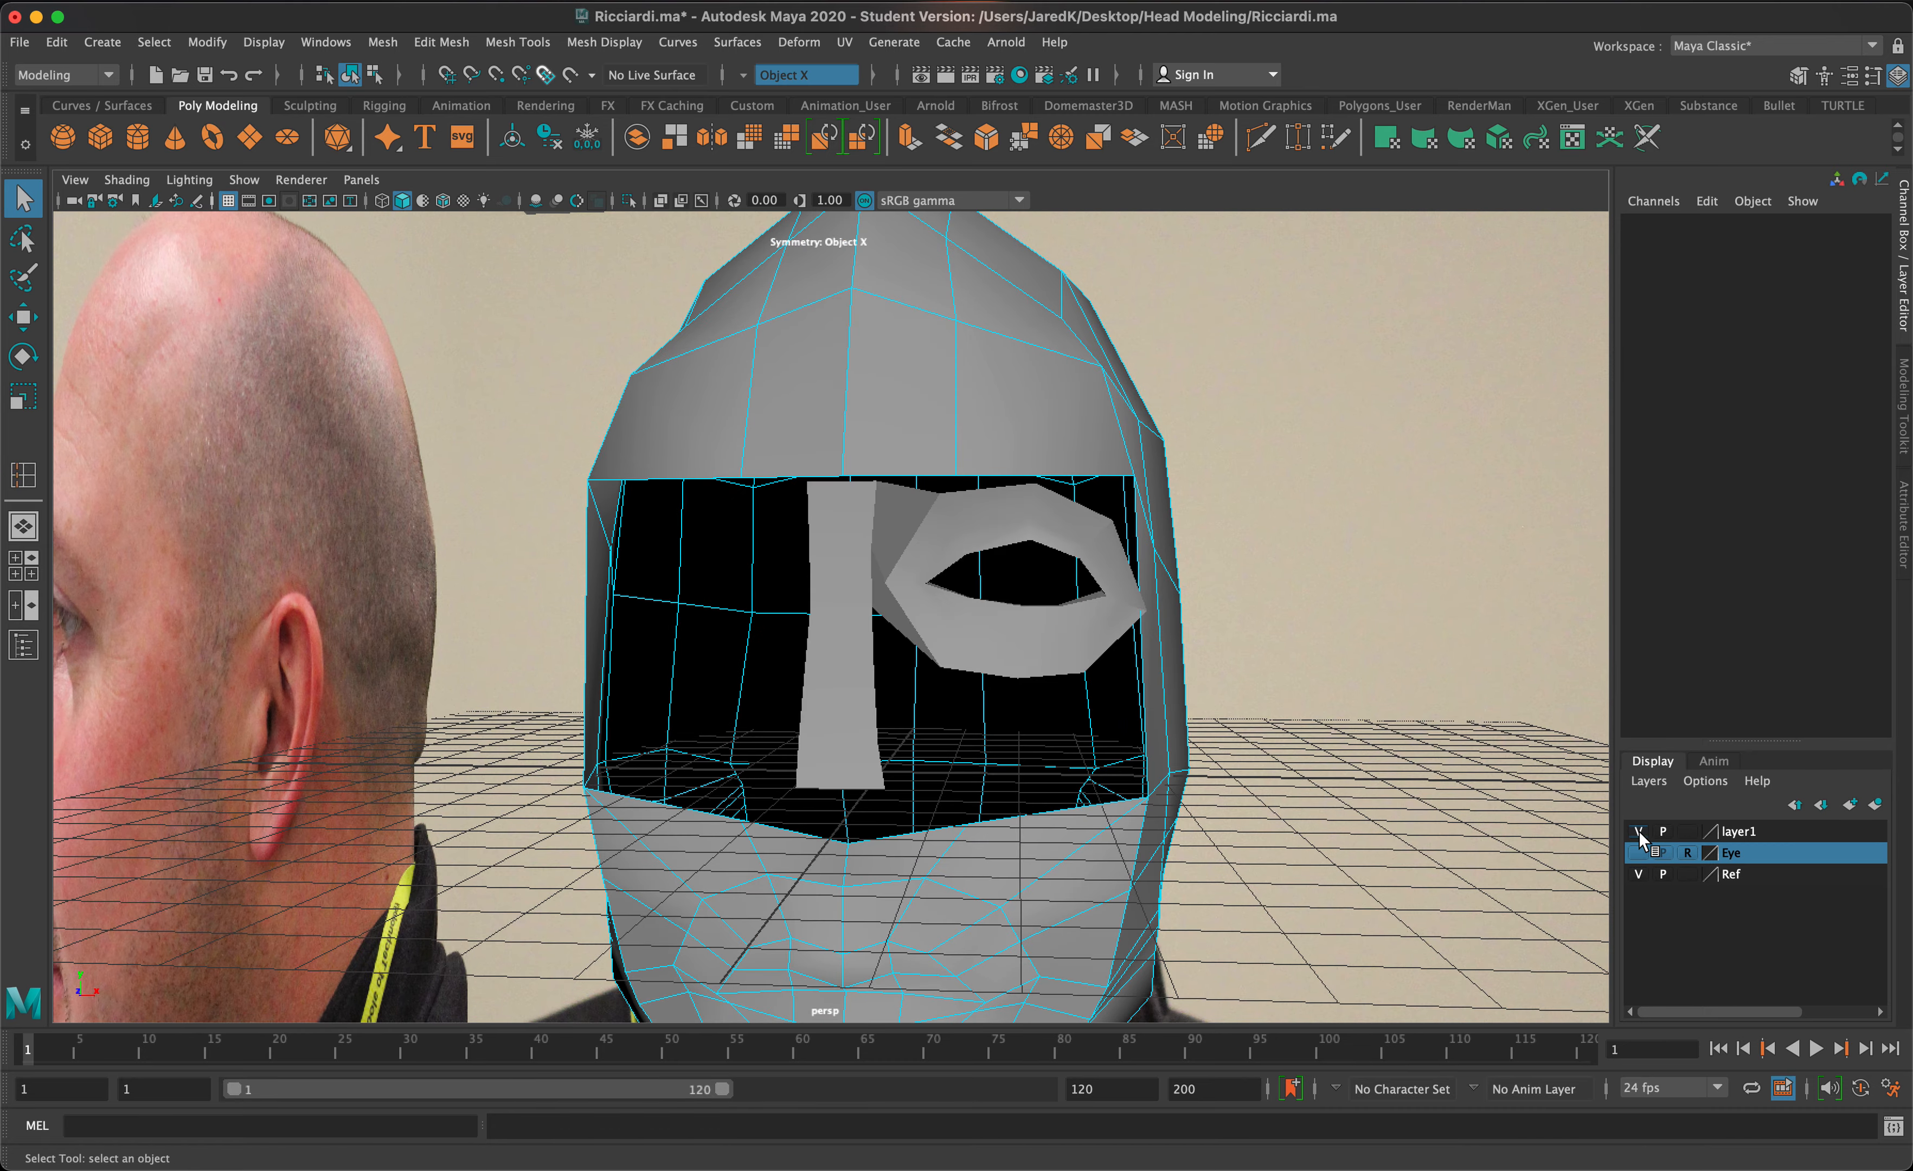
{"action": "mouse_move", "coordinate": [1138, 785]}
{"action": "left_mouse_down", "text": "alt"}
{"action": "mouse_move", "coordinate": [1076, 790]}
{"action": "mouse_move", "coordinate": [1123, 800]}
{"action": "left_mouse_up", "text": "alt"}
{"action": "left_click", "coordinate": [866, 557]}
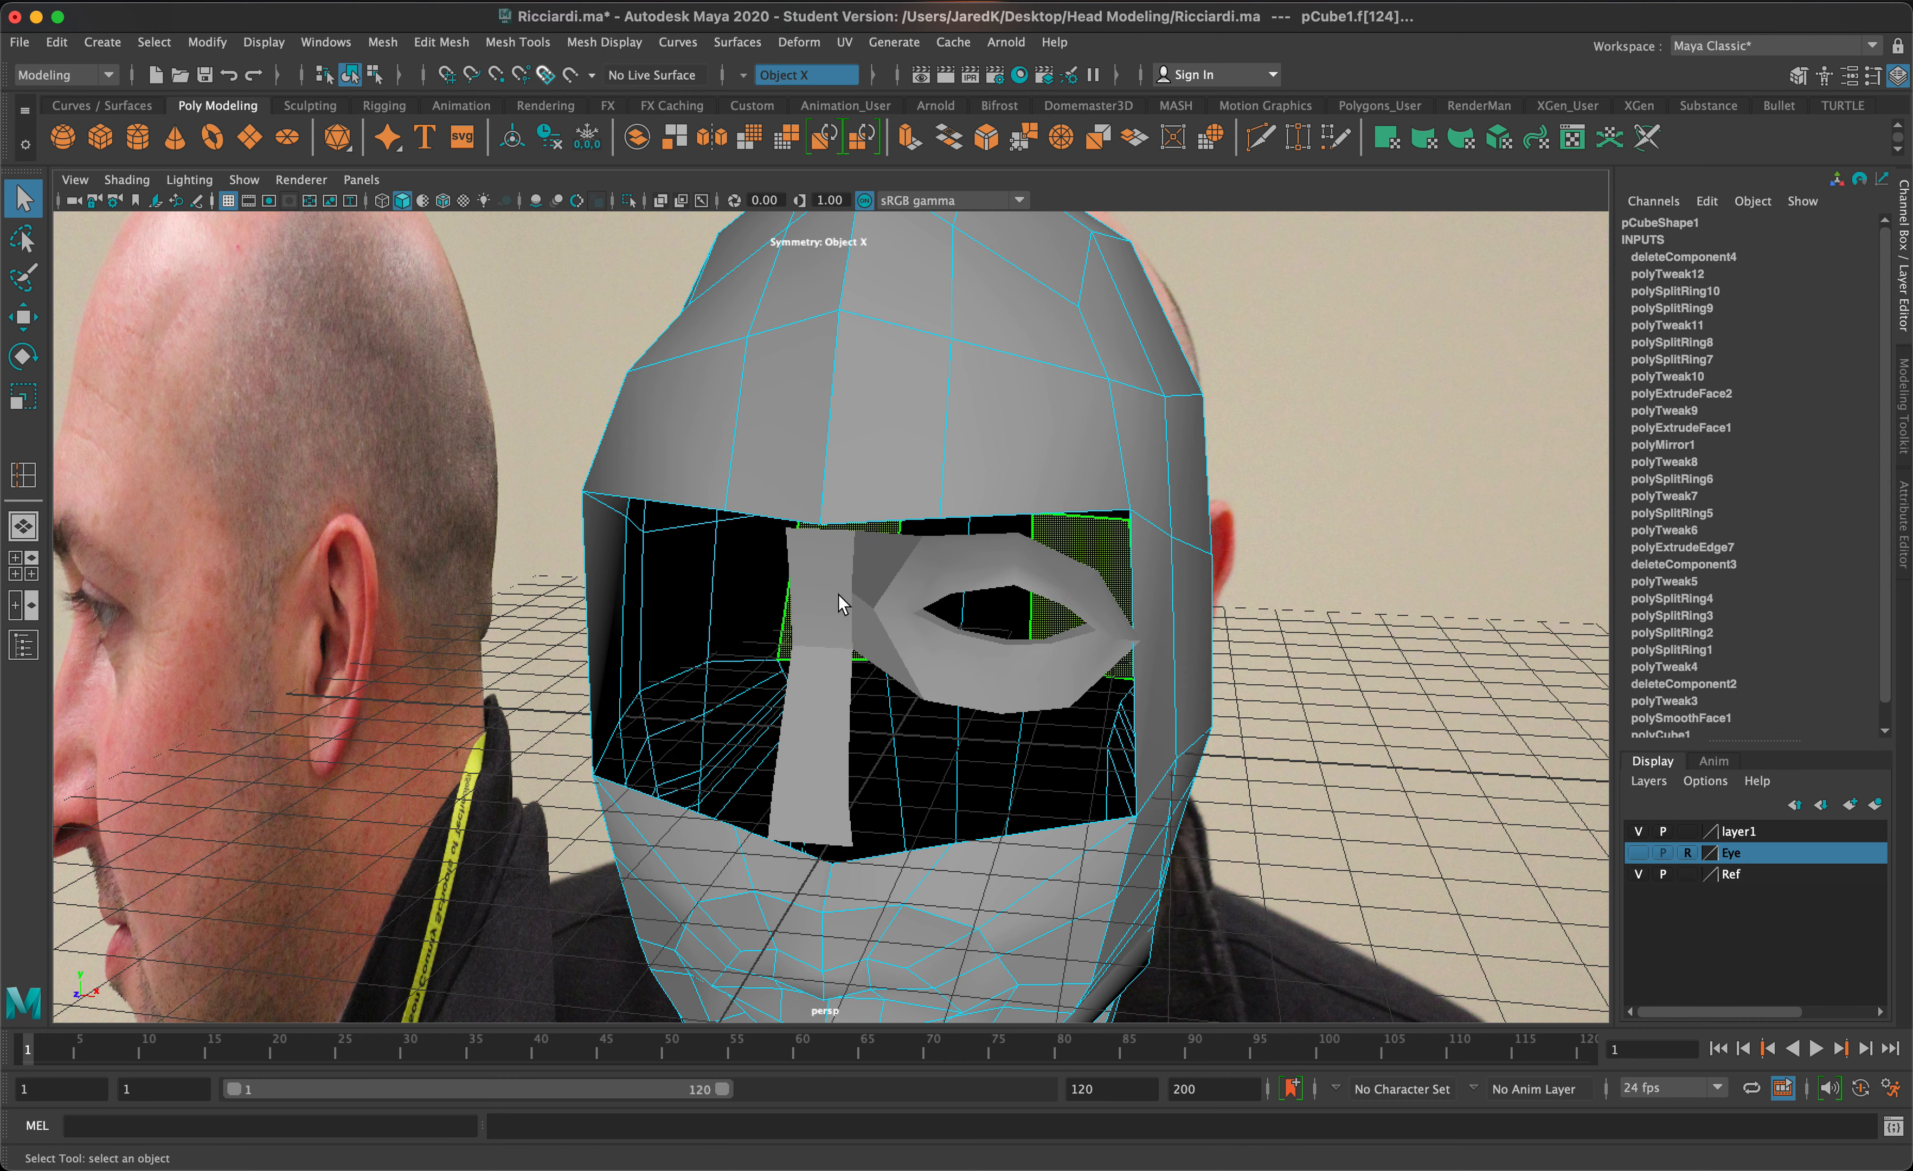
{"action": "left_click", "coordinate": [954, 282]}
{"action": "right_click_drag", "start_coordinate": [954, 282], "coordinate": [1064, 235]}
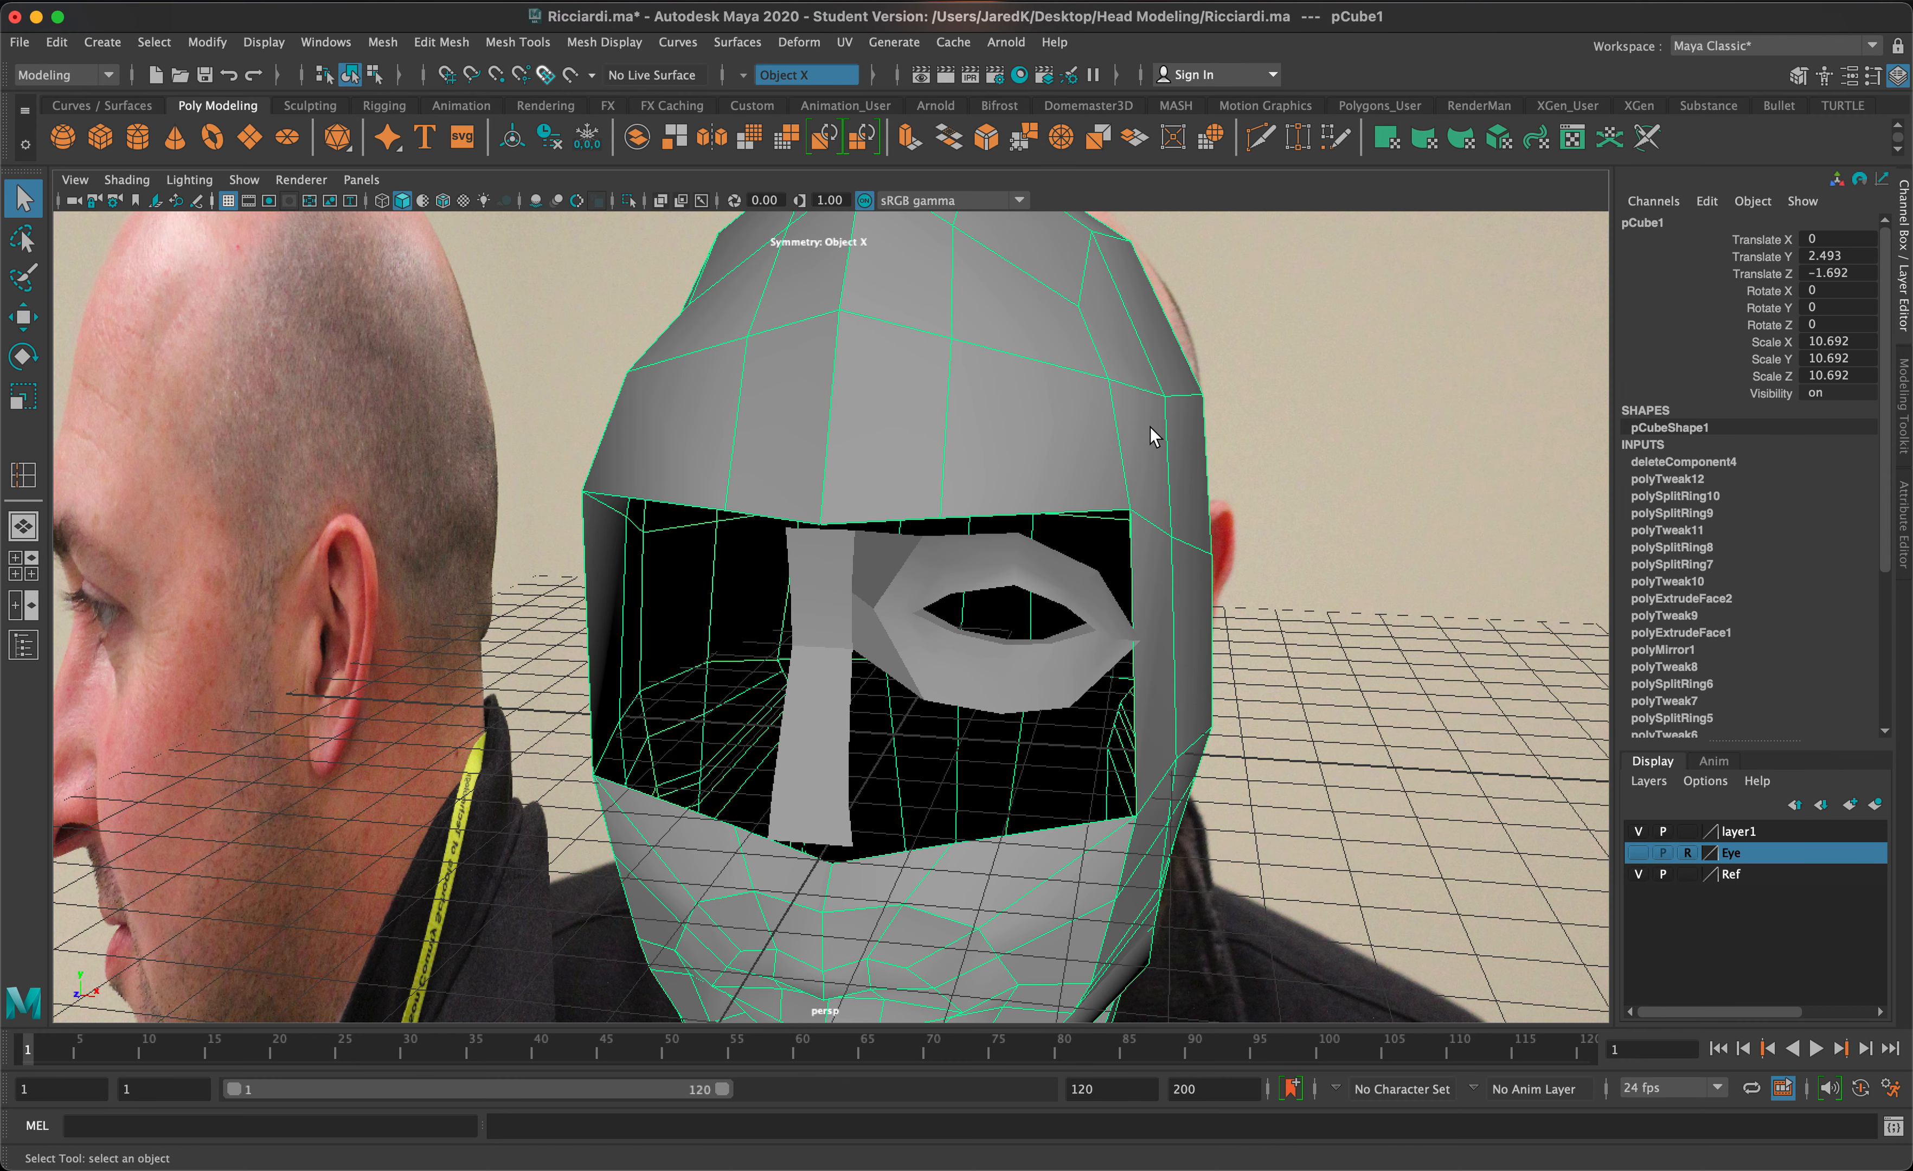
{"action": "left_click", "coordinate": [1103, 596]}
{"action": "left_click", "coordinate": [1135, 570], "text": "shift"}
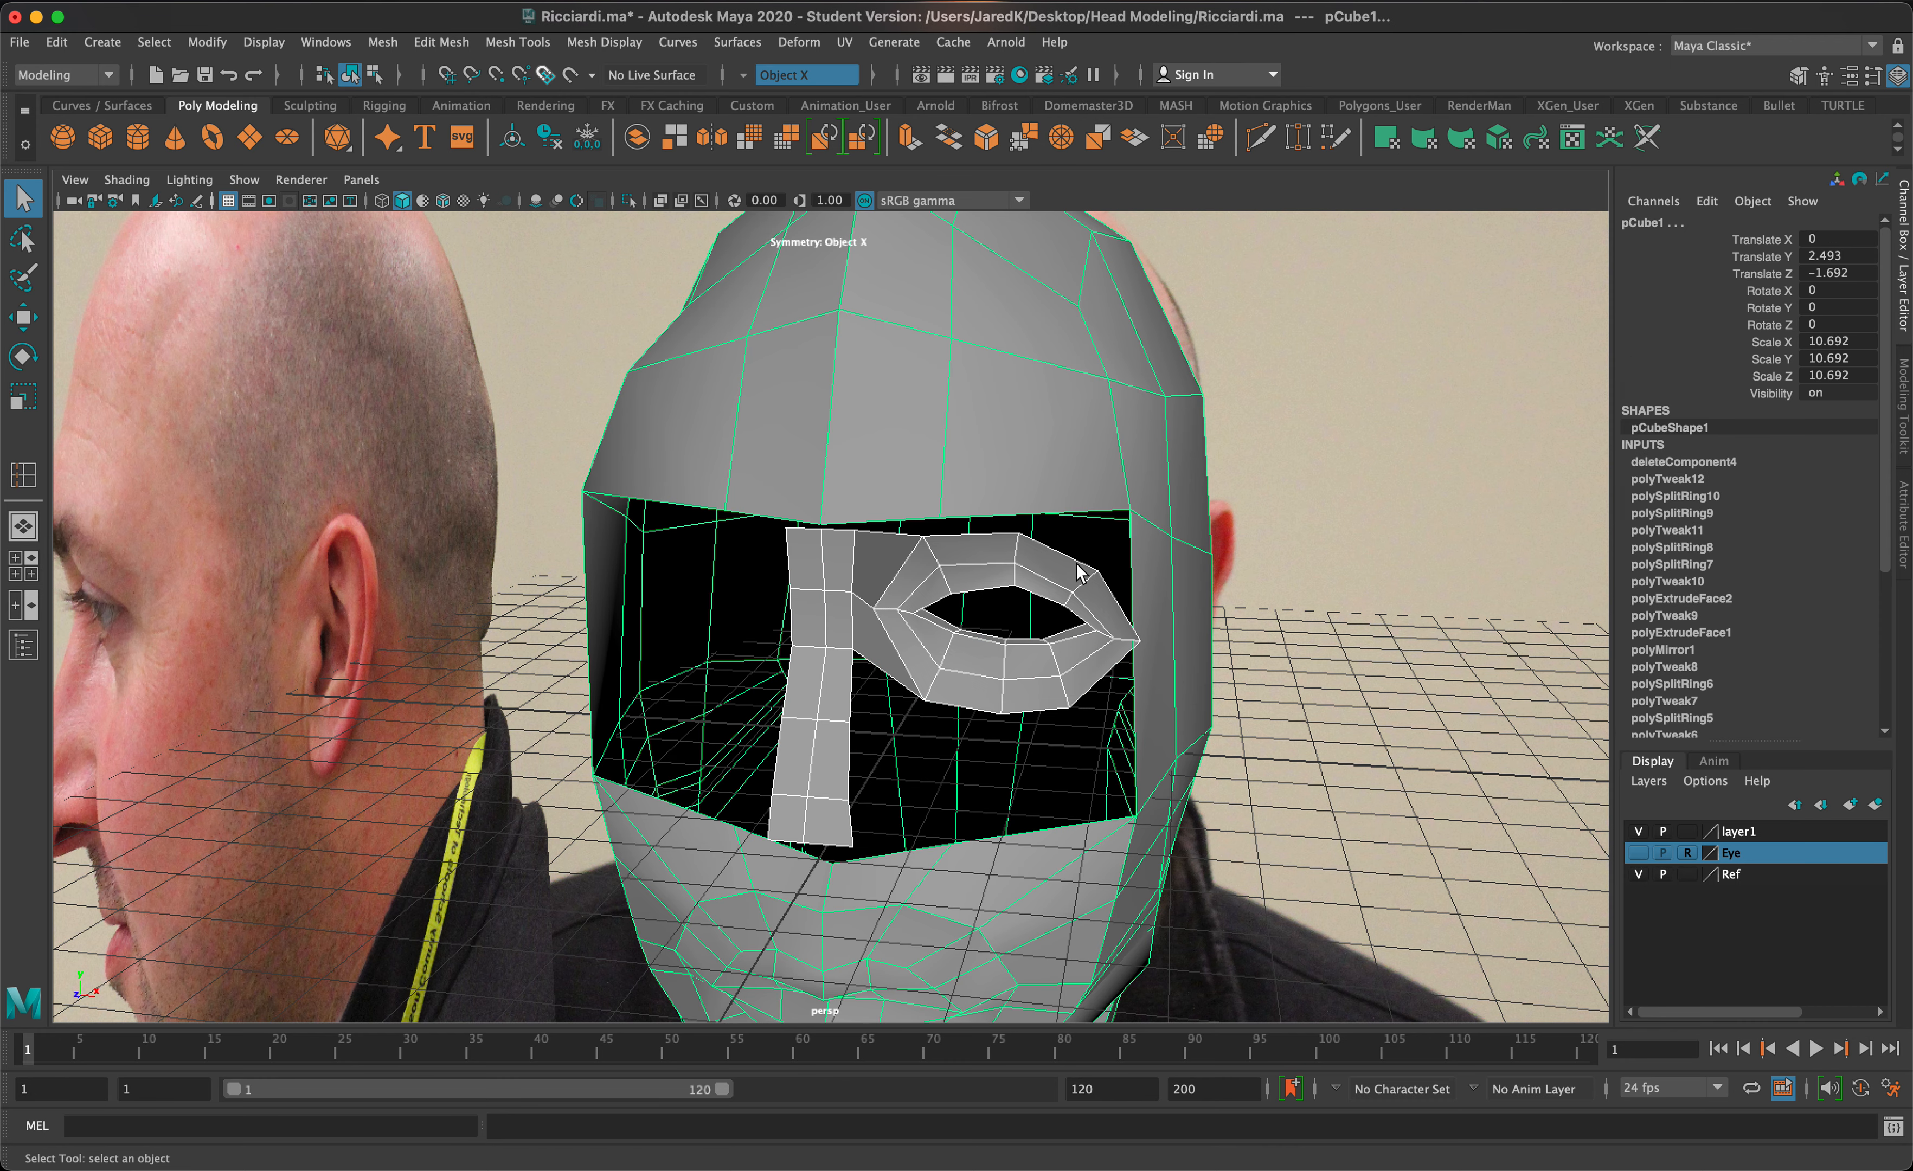
{"action": "left_click", "coordinate": [383, 46]}
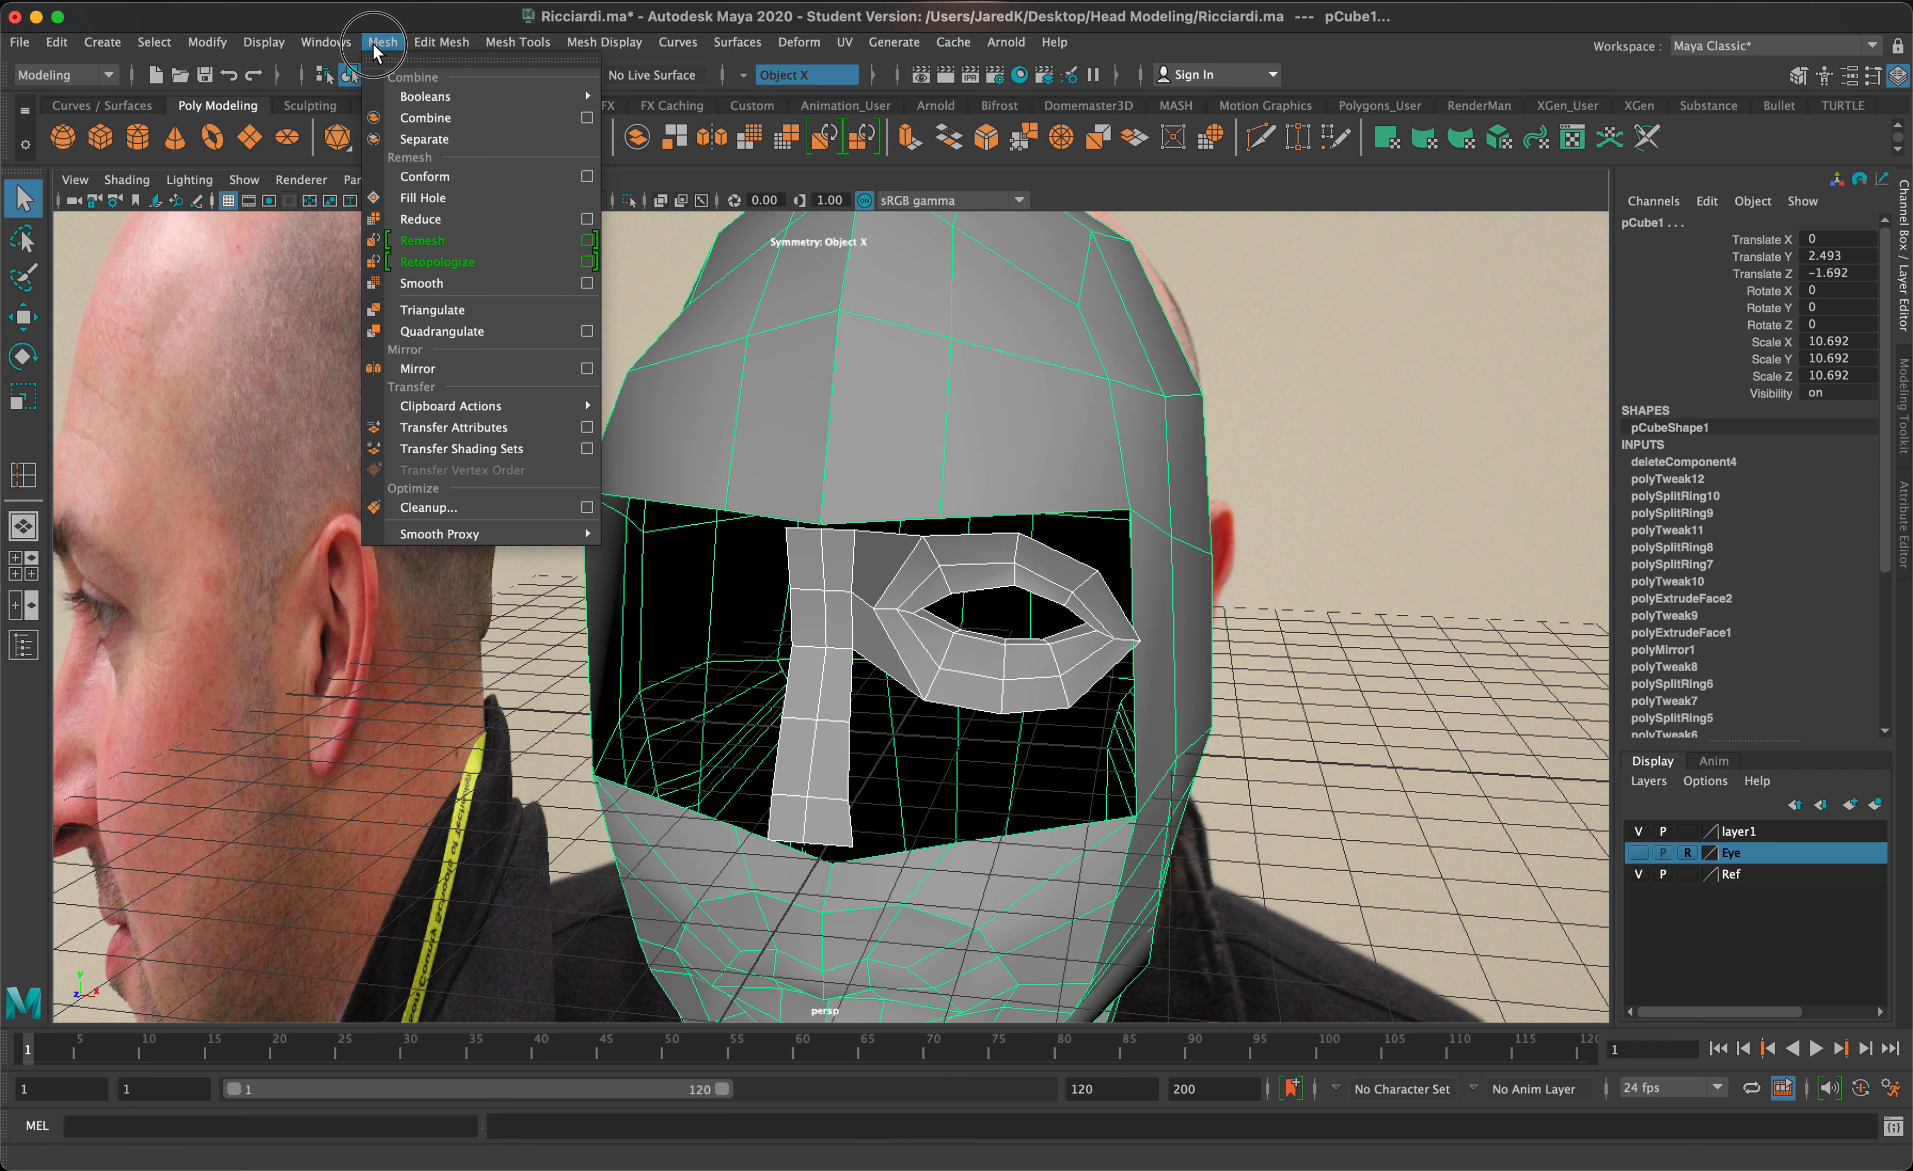
{"action": "left_click", "coordinate": [425, 118]}
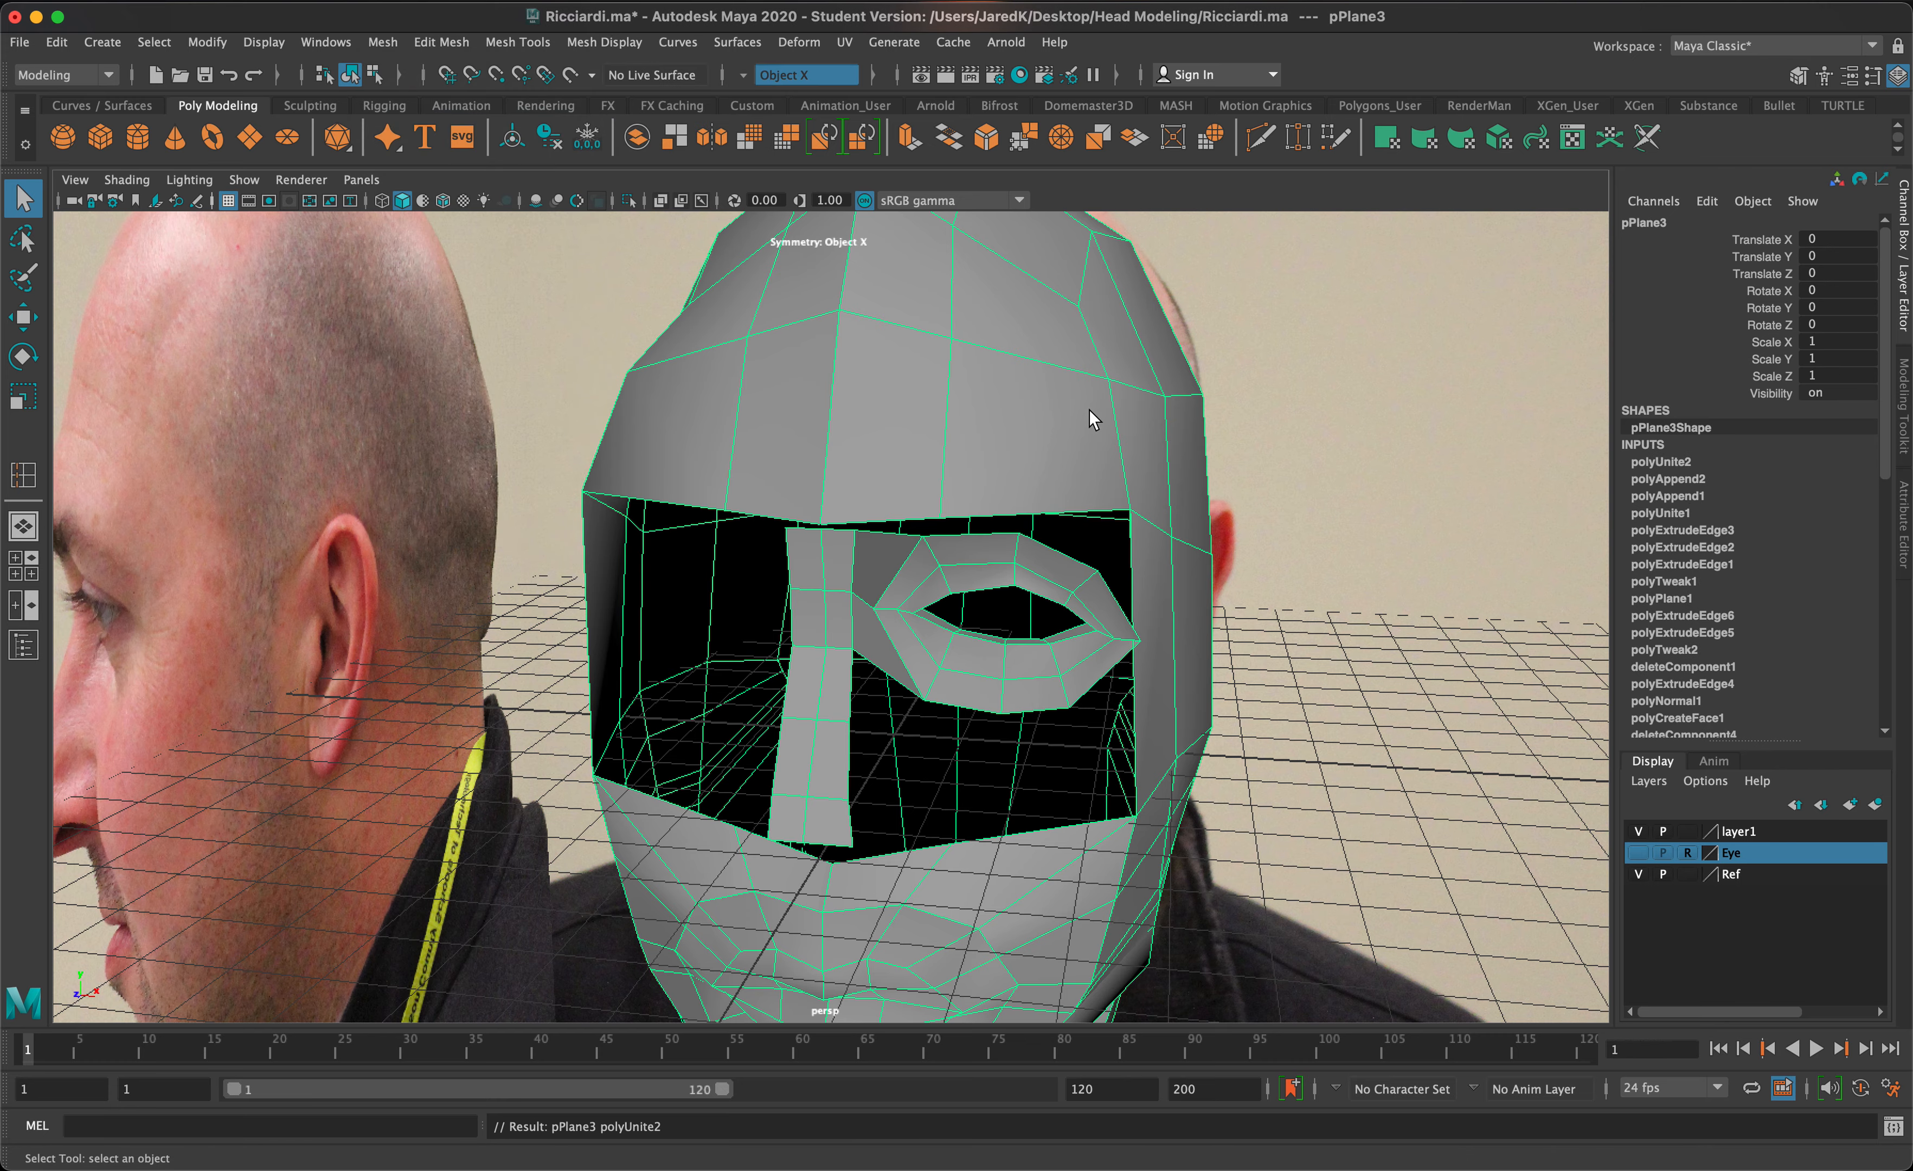
- Insert symmetrical vertical edge loops close to the head's centre line, in line with the sides of the nose strip
{"action": "mouse_move", "coordinate": [1092, 420]}
{"action": "left_mouse_down", "text": "alt"}
{"action": "mouse_move", "coordinate": [1132, 389]}
{"action": "mouse_move", "coordinate": [1101, 359]}
{"action": "mouse_move", "coordinate": [948, 371]}
{"action": "mouse_move", "coordinate": [1025, 405]}
{"action": "mouse_move", "coordinate": [1097, 392]}
{"action": "mouse_move", "coordinate": [1075, 428]}
{"action": "left_mouse_up", "text": "alt"}
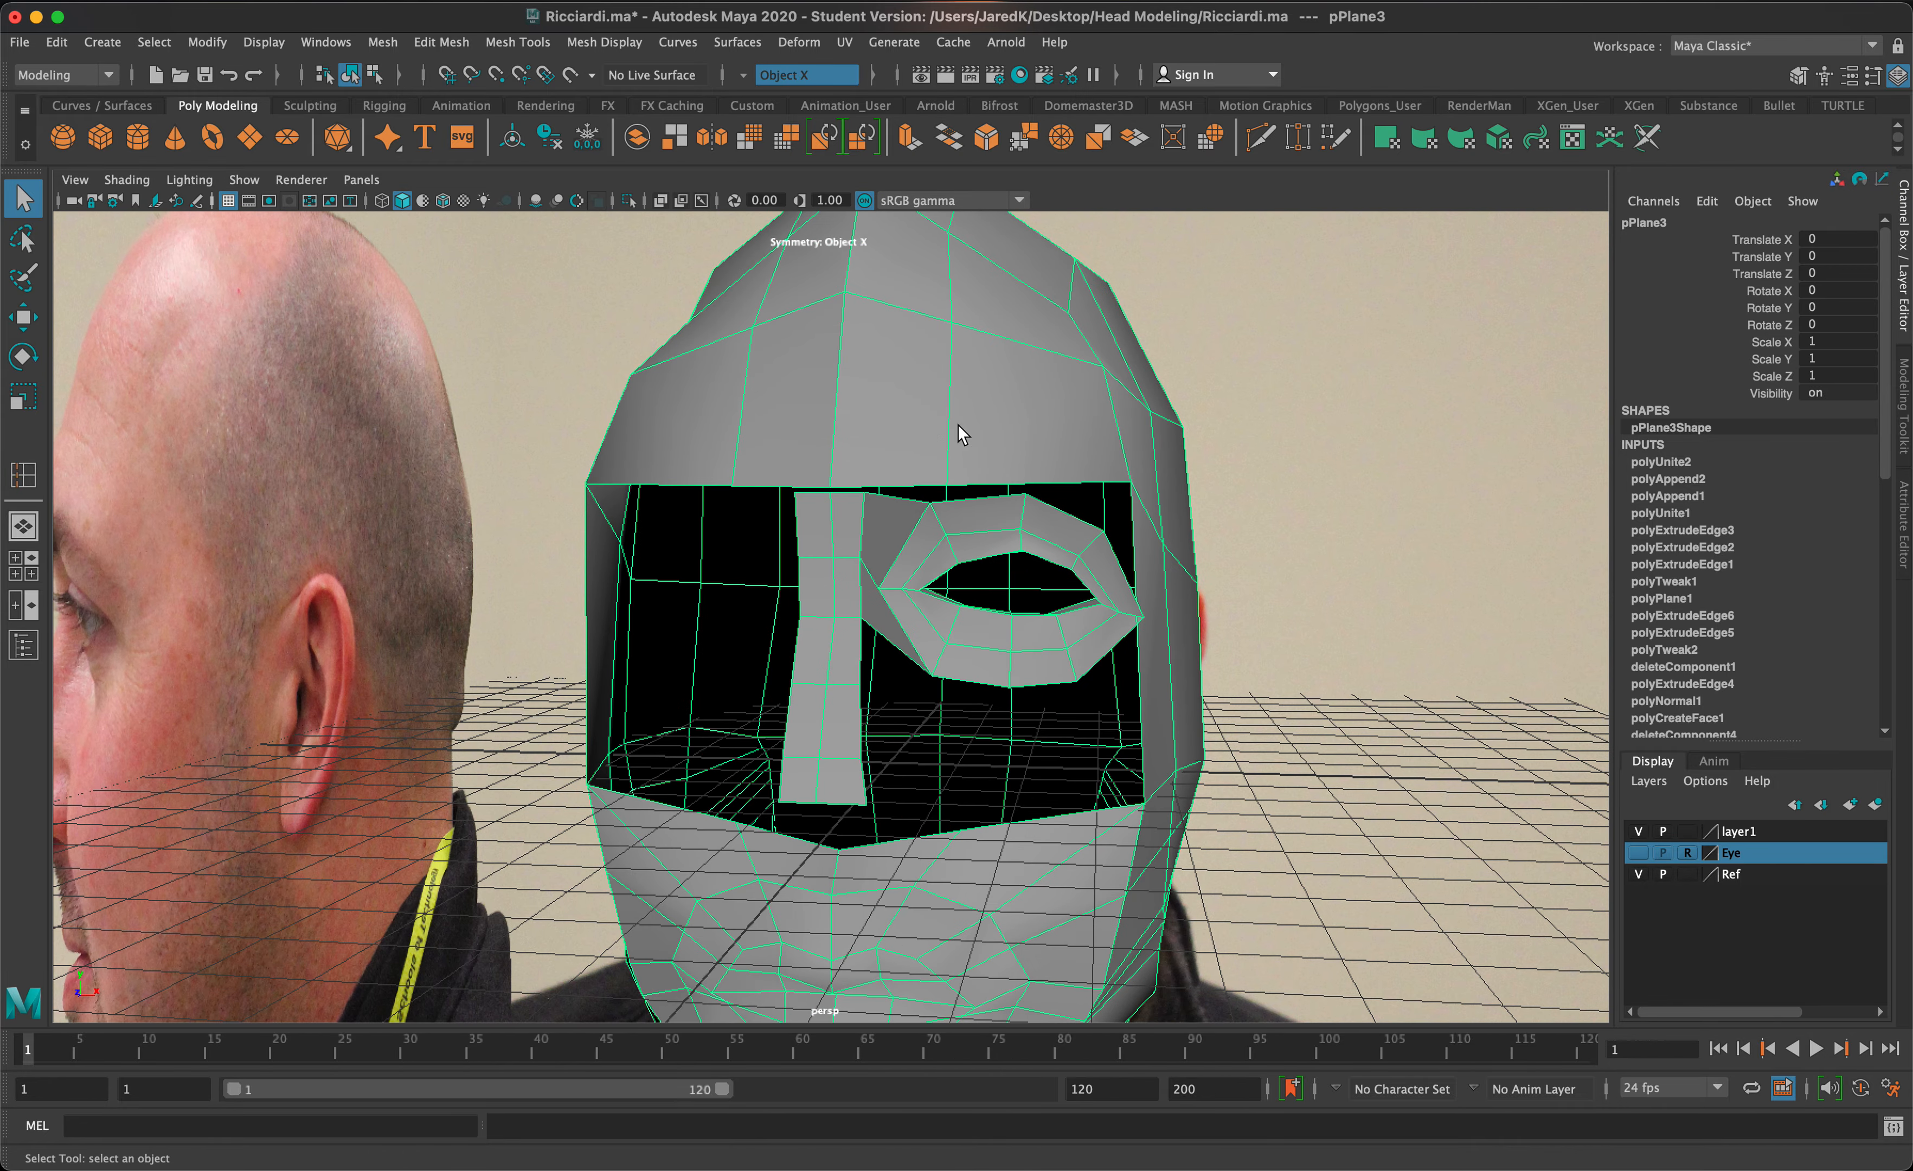
{"action": "left_click_drag", "start_coordinate": [960, 433], "coordinate": [848, 498], "text": "alt"}
{"action": "left_click_drag", "start_coordinate": [828, 398], "coordinate": [896, 354], "text": "alt"}
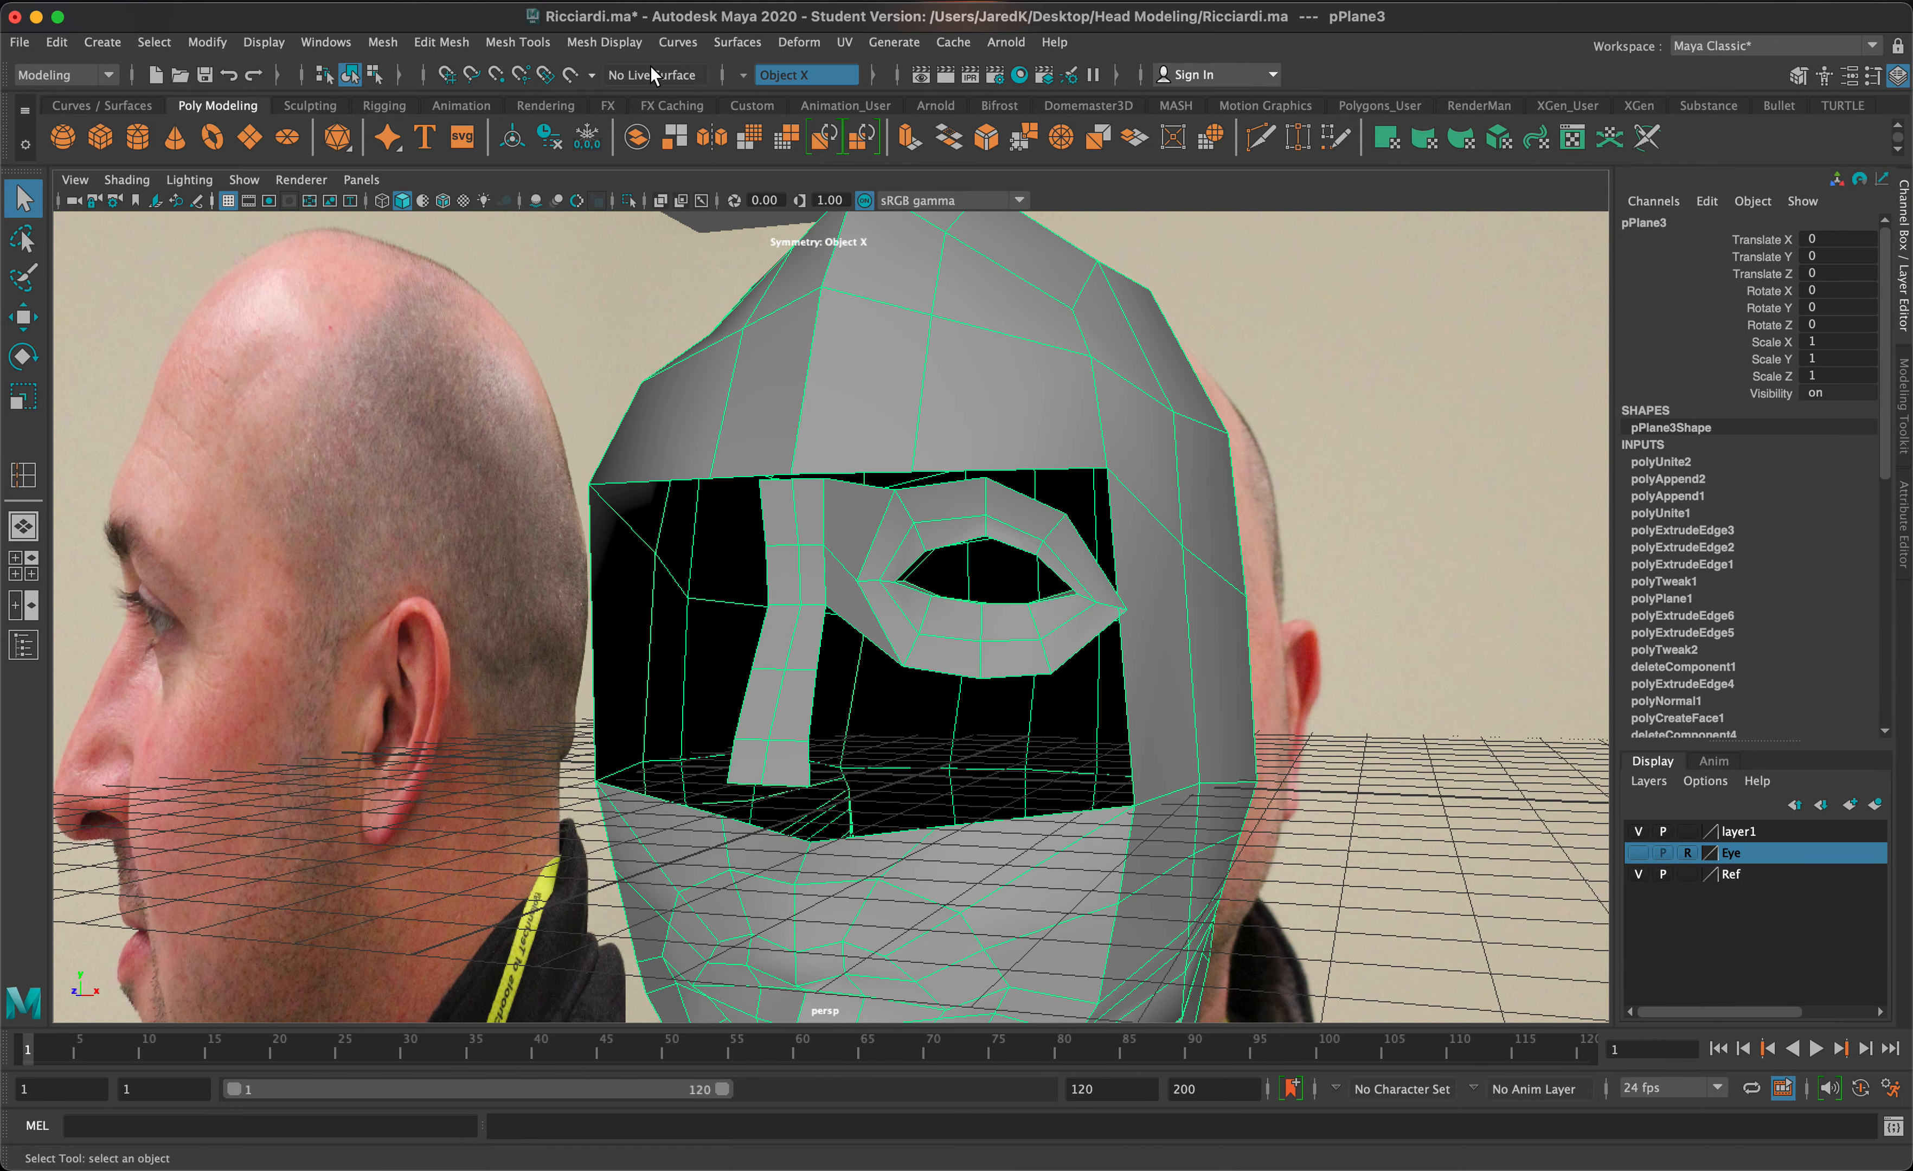
{"action": "left_click", "coordinate": [536, 44]}
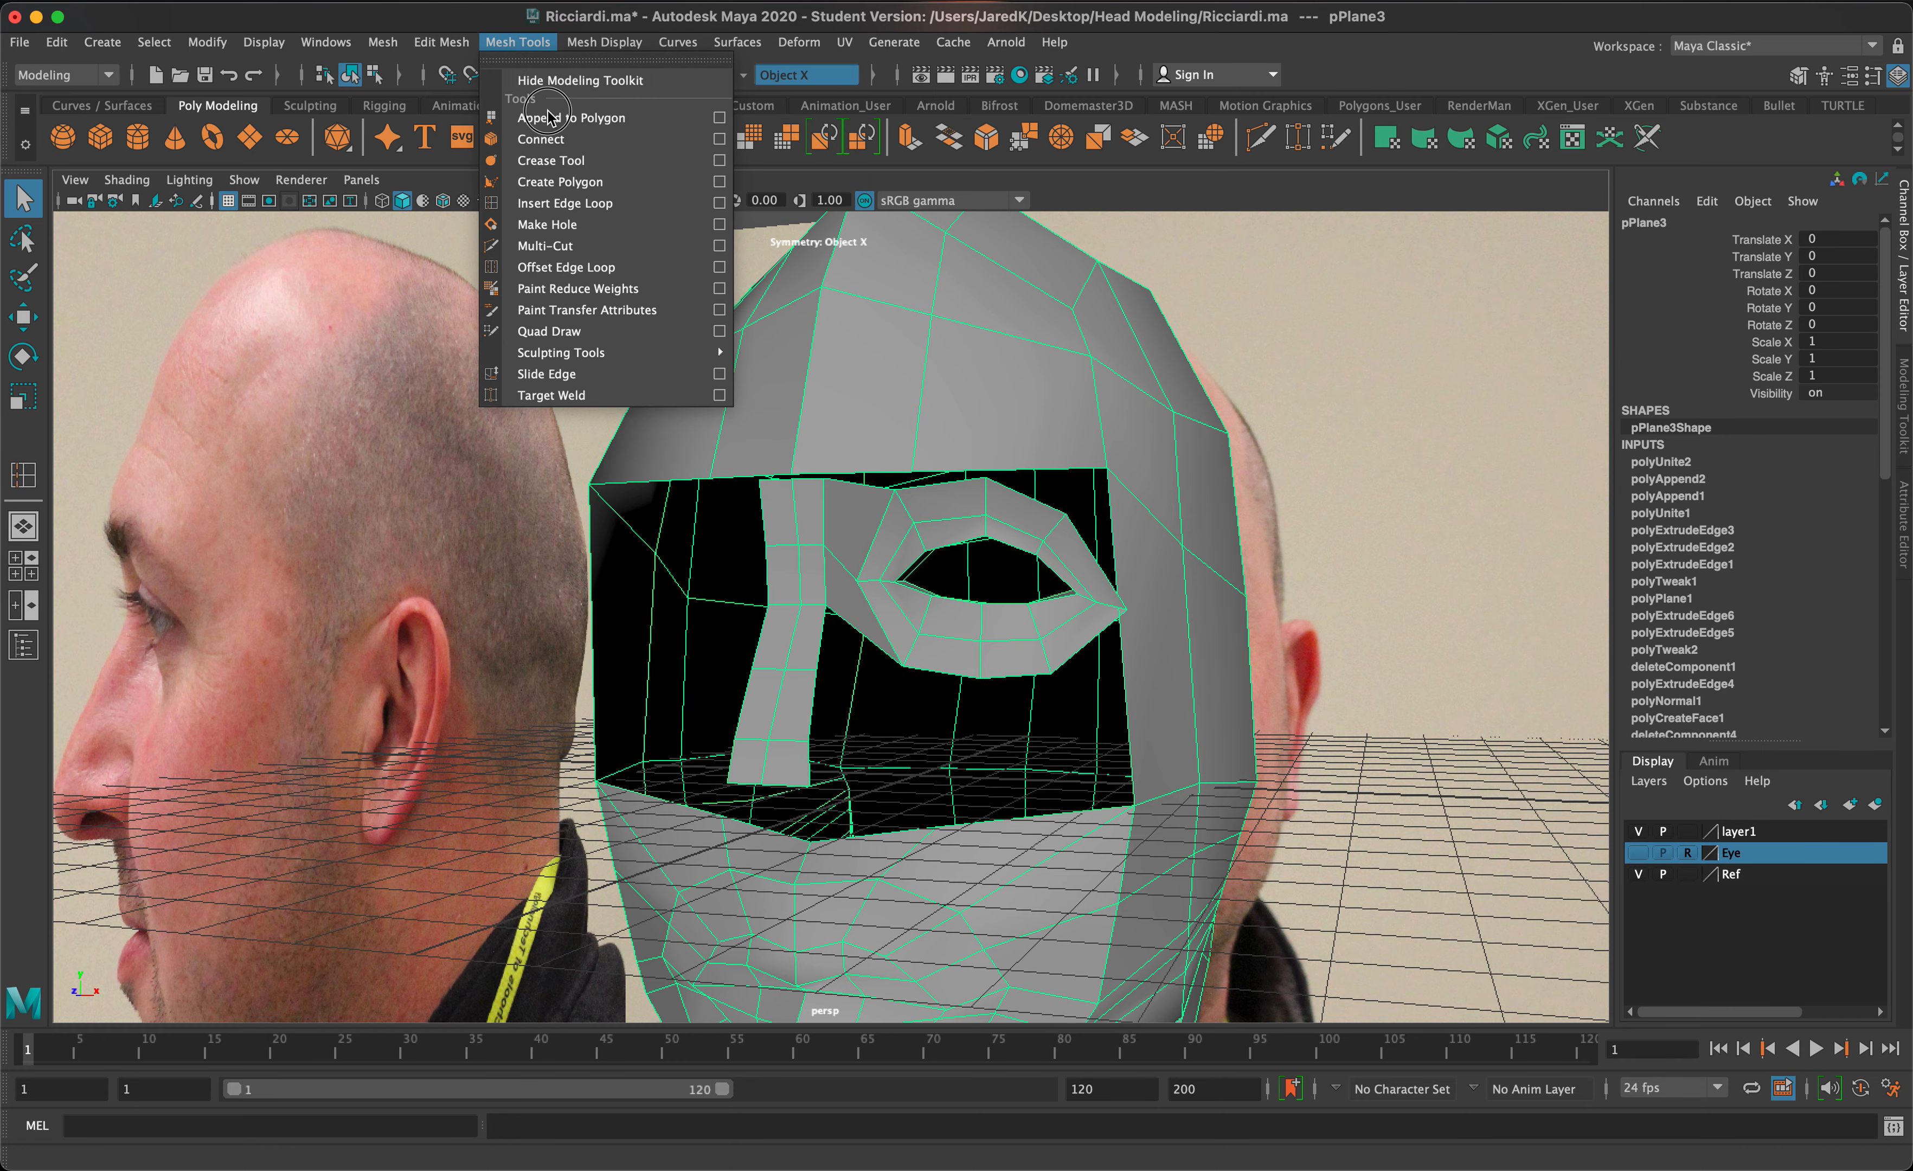
{"action": "left_click", "coordinate": [564, 203]}
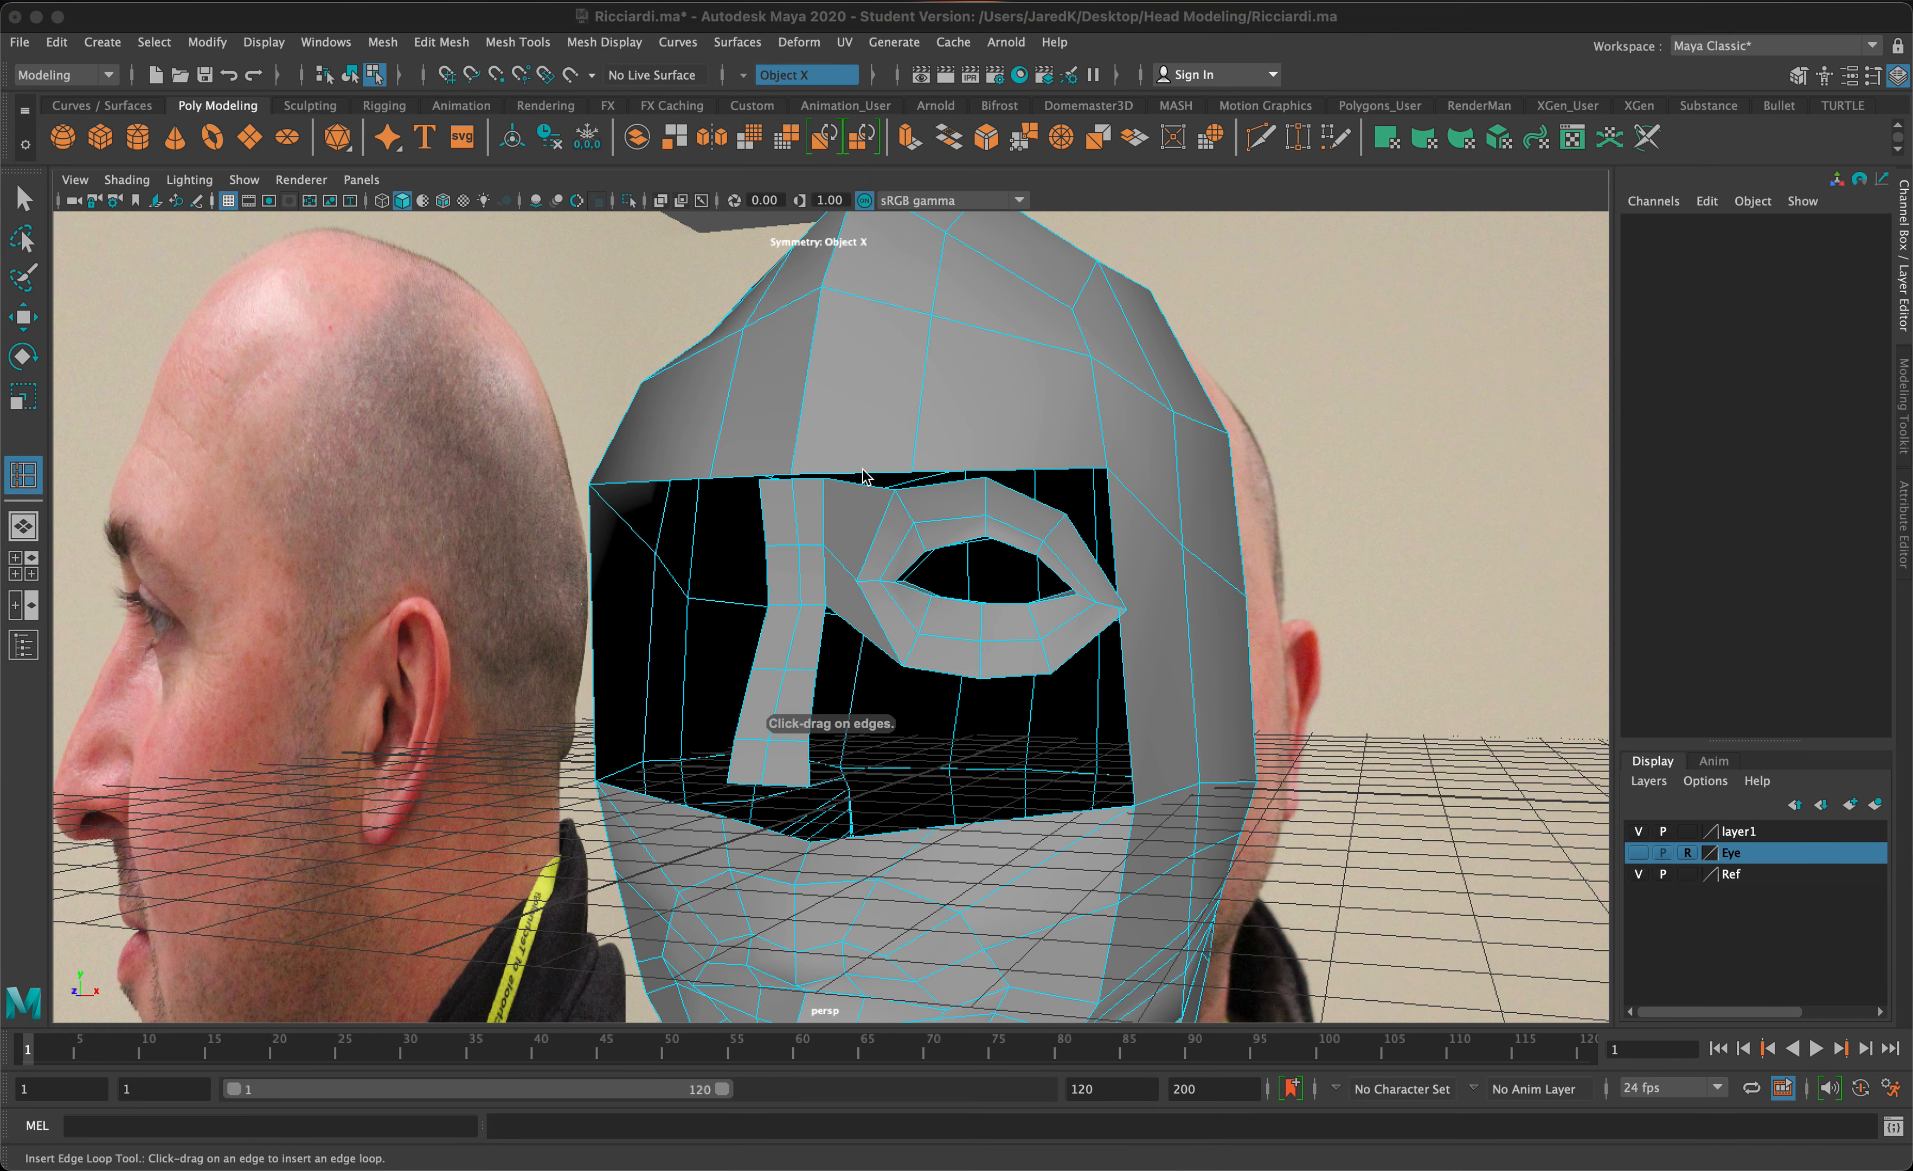
{"action": "left_click_drag", "start_coordinate": [862, 477], "coordinate": [857, 477]}
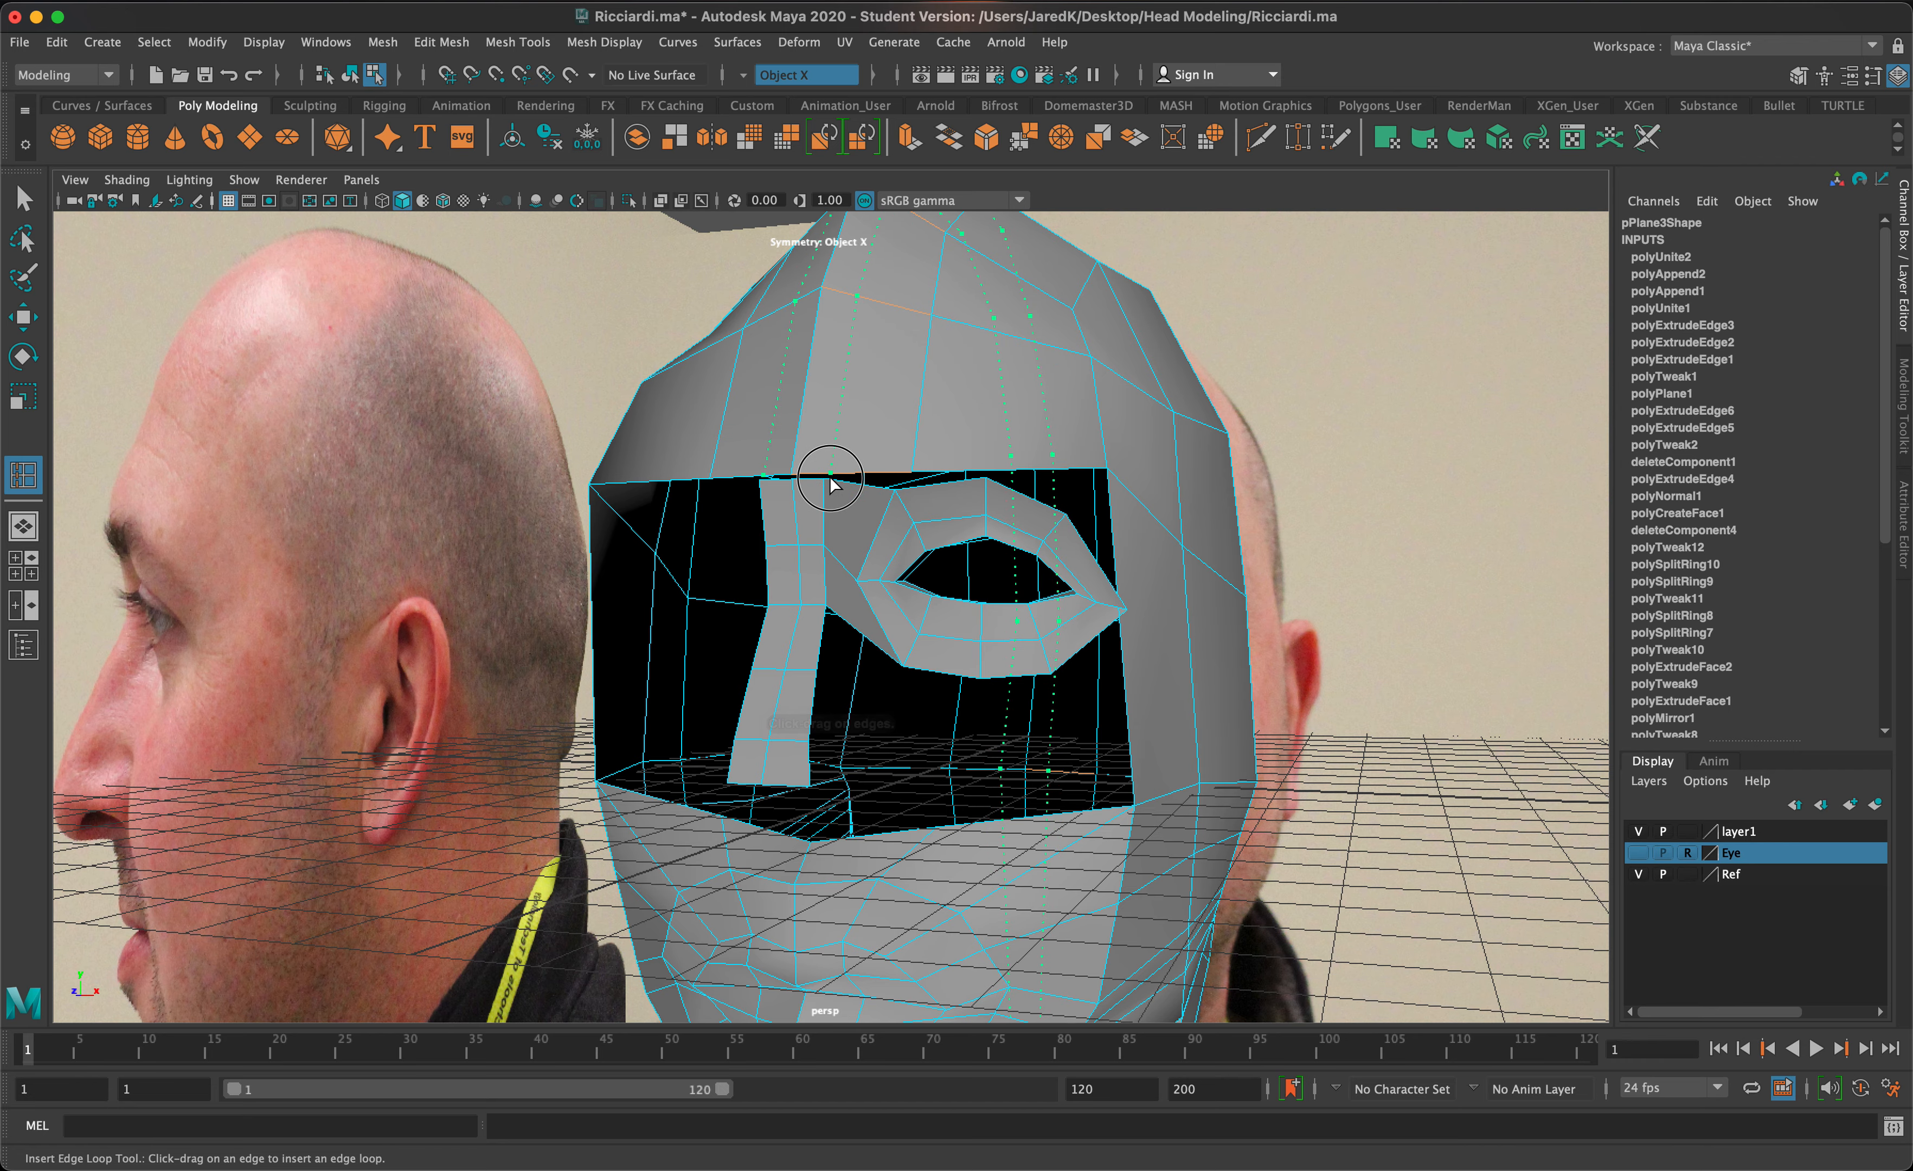
{"action": "left_click", "coordinate": [830, 480]}
- Insert another symmetrical vertical edge loop through the forehead above the outer part of the eye opening
{"action": "scroll", "coordinate": [903, 494], "scroll_direction": "down", "scroll_amount": 5}
{"action": "left_click_drag", "start_coordinate": [903, 494], "coordinate": [842, 615], "text": "alt"}
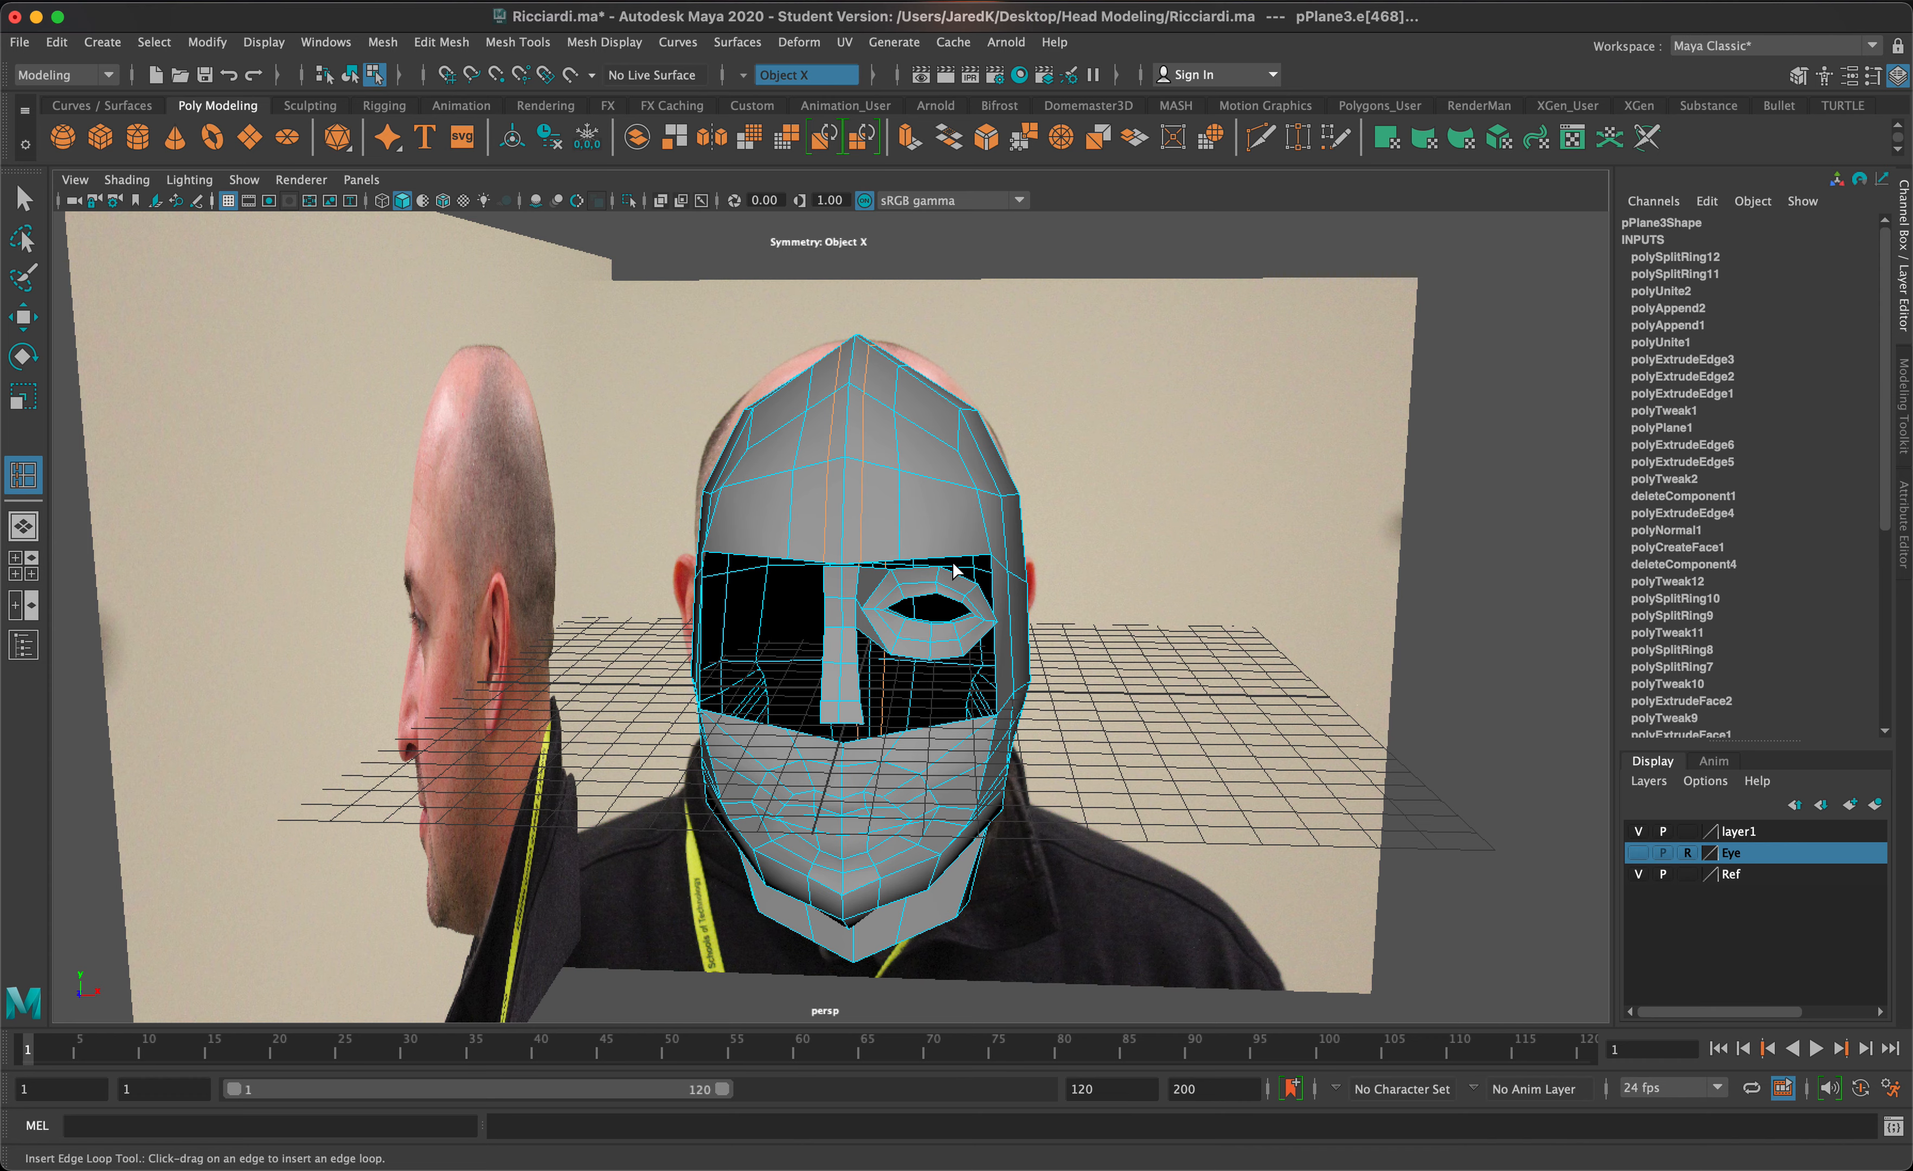
{"action": "left_click_drag", "start_coordinate": [959, 564], "coordinate": [1030, 632]}
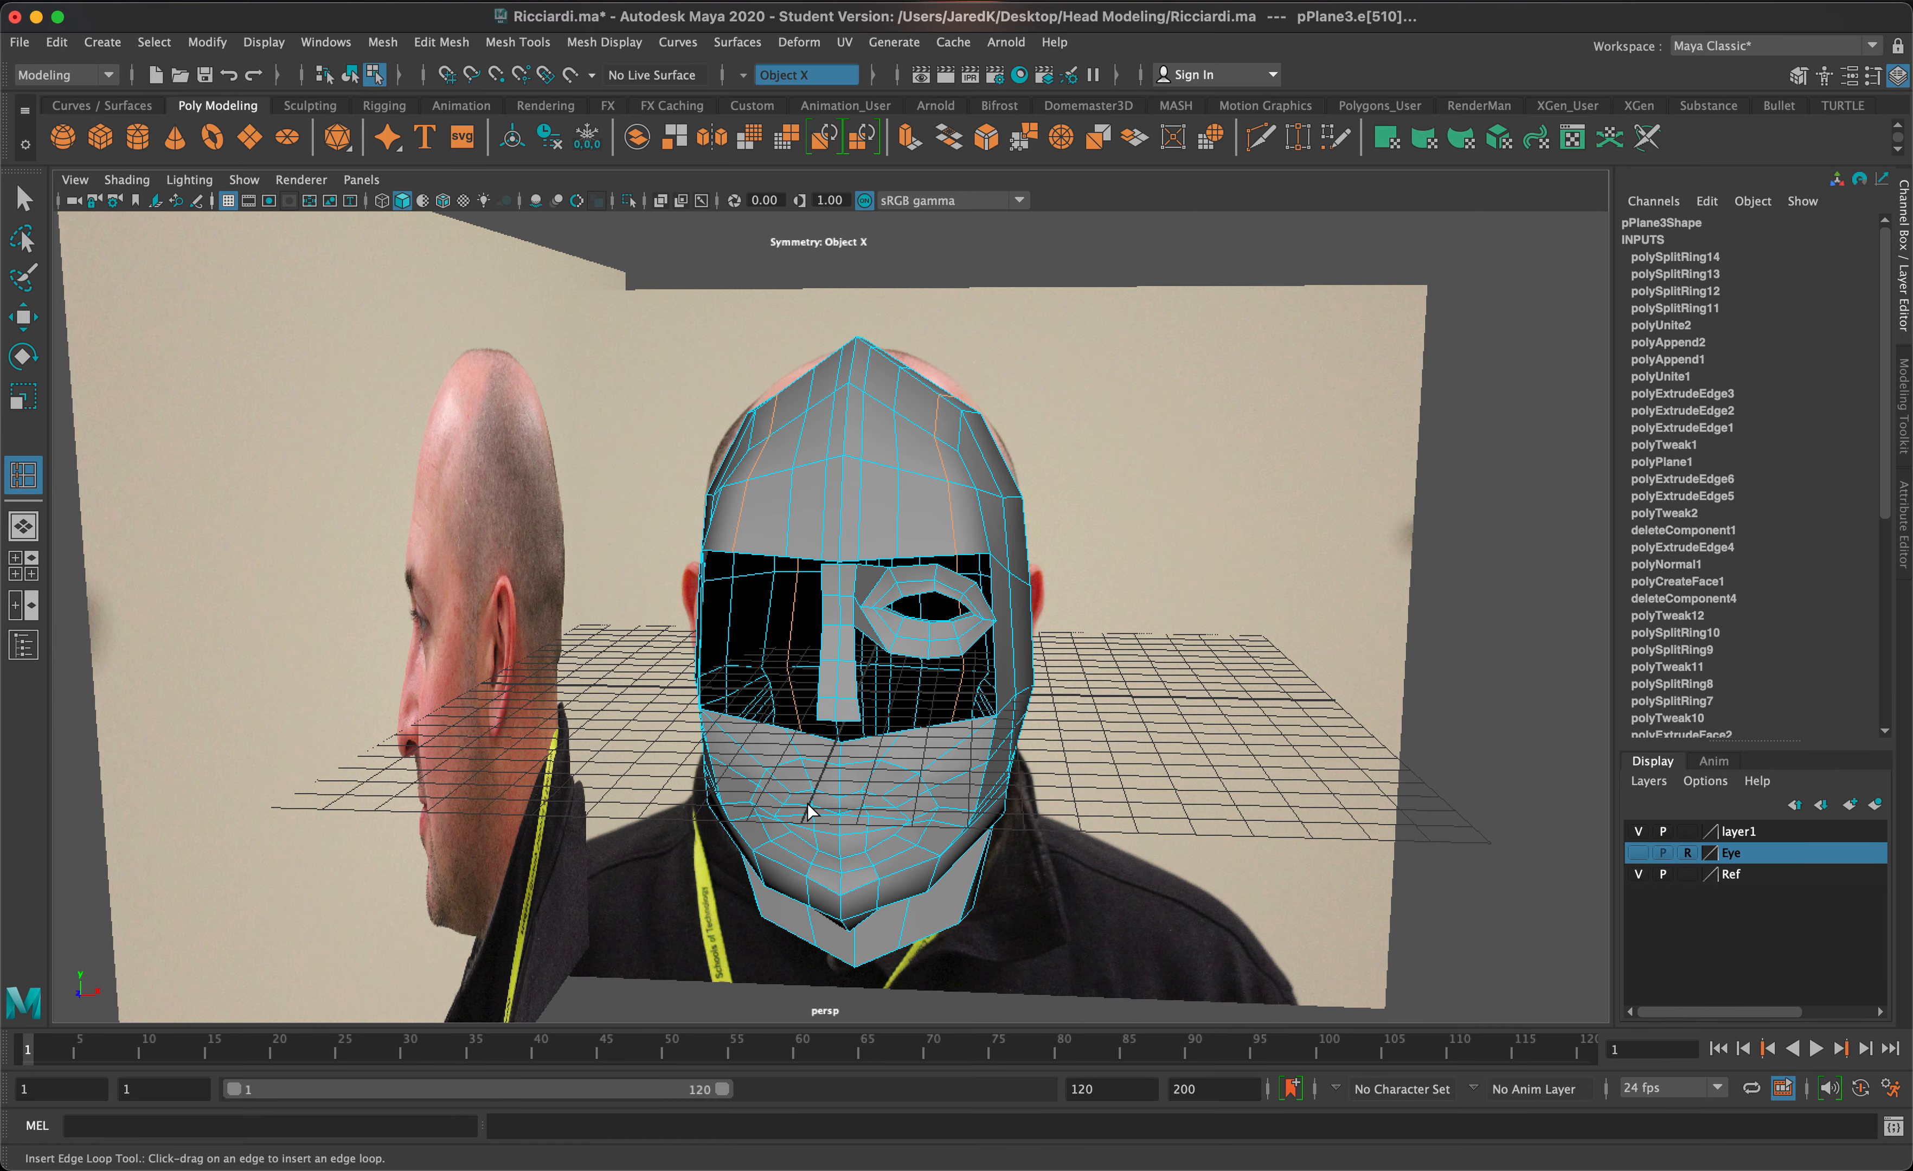
- Insert a horizontal edge loop around the side of the head, level with the eye's outer corner
{"action": "right_click_drag", "start_coordinate": [822, 808], "coordinate": [944, 785], "text": "alt"}
{"action": "left_click_drag", "start_coordinate": [944, 785], "coordinate": [946, 734], "text": "alt"}
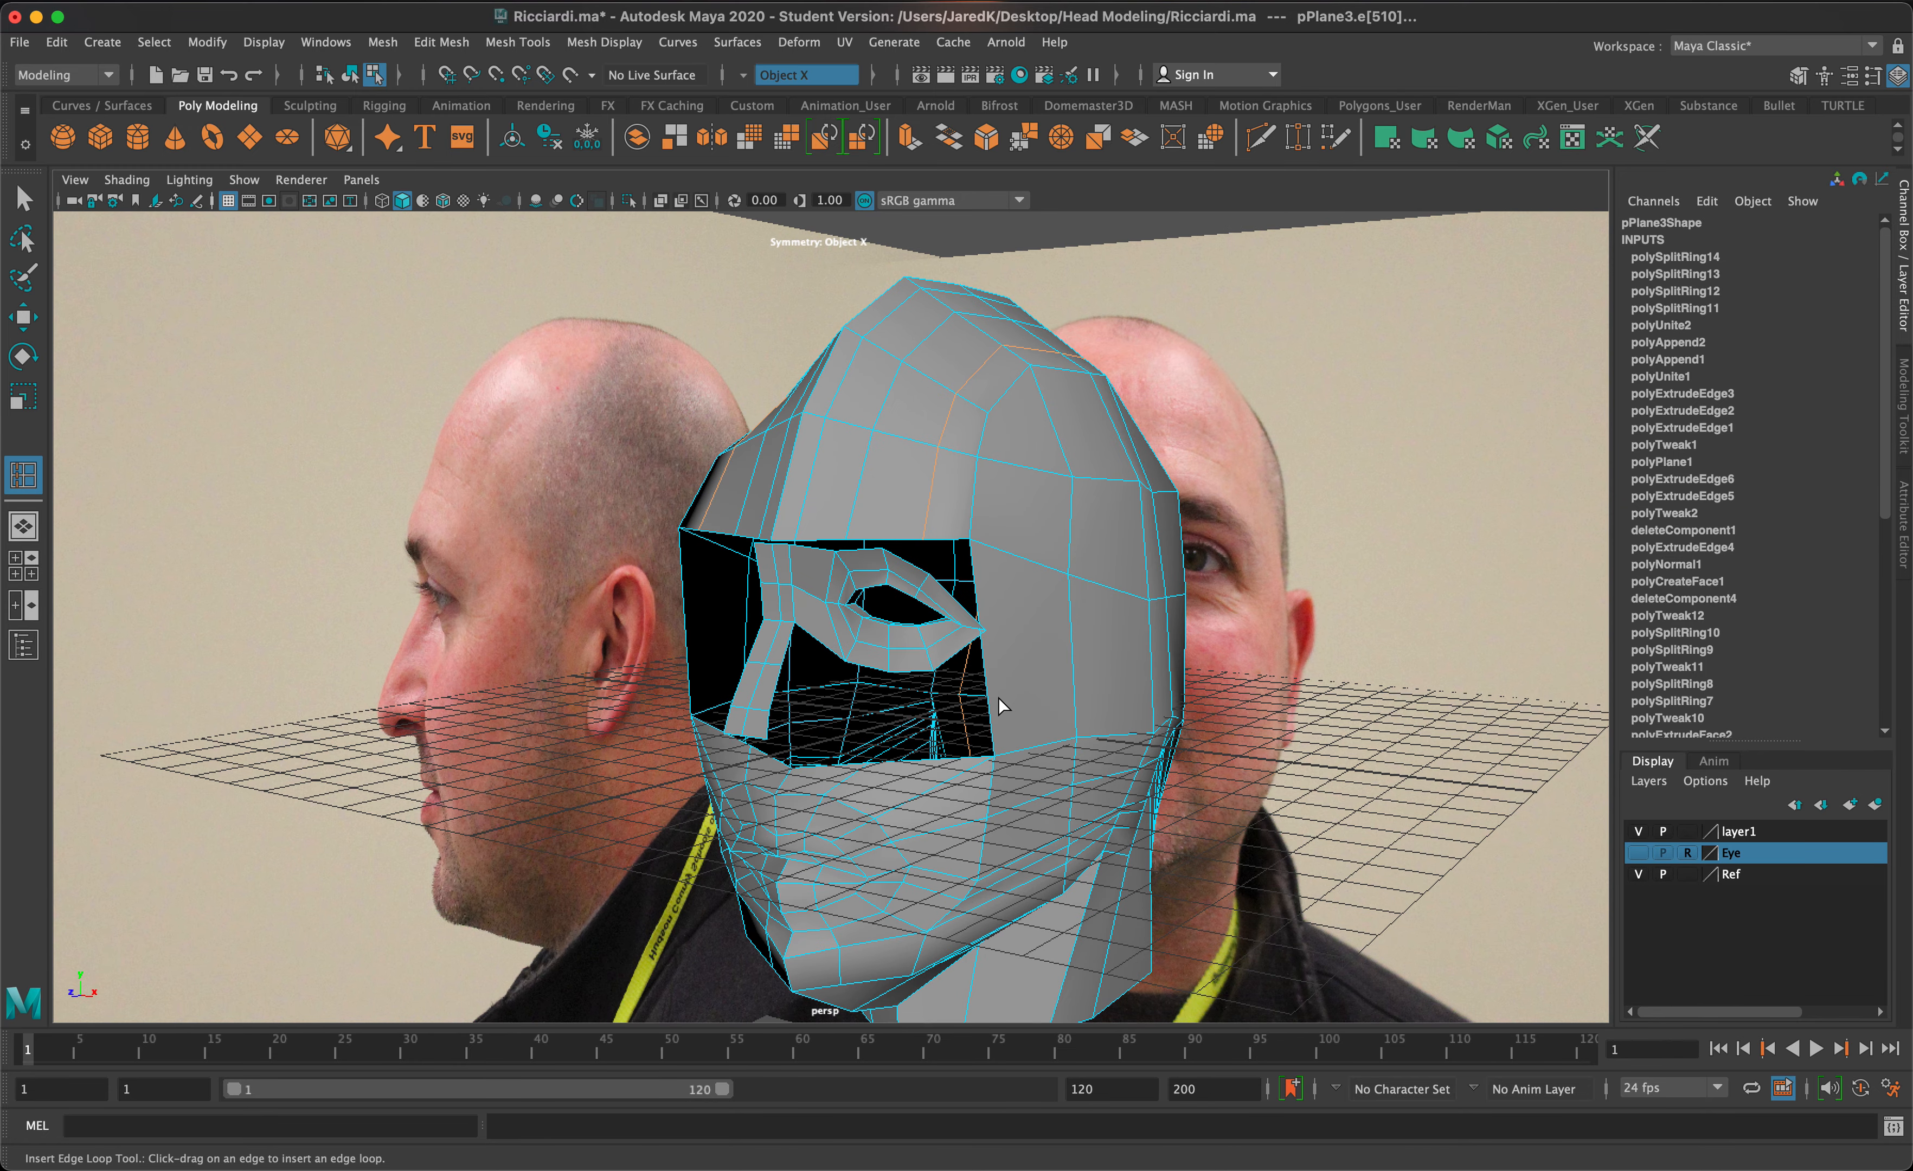
{"action": "left_click", "coordinate": [984, 642]}
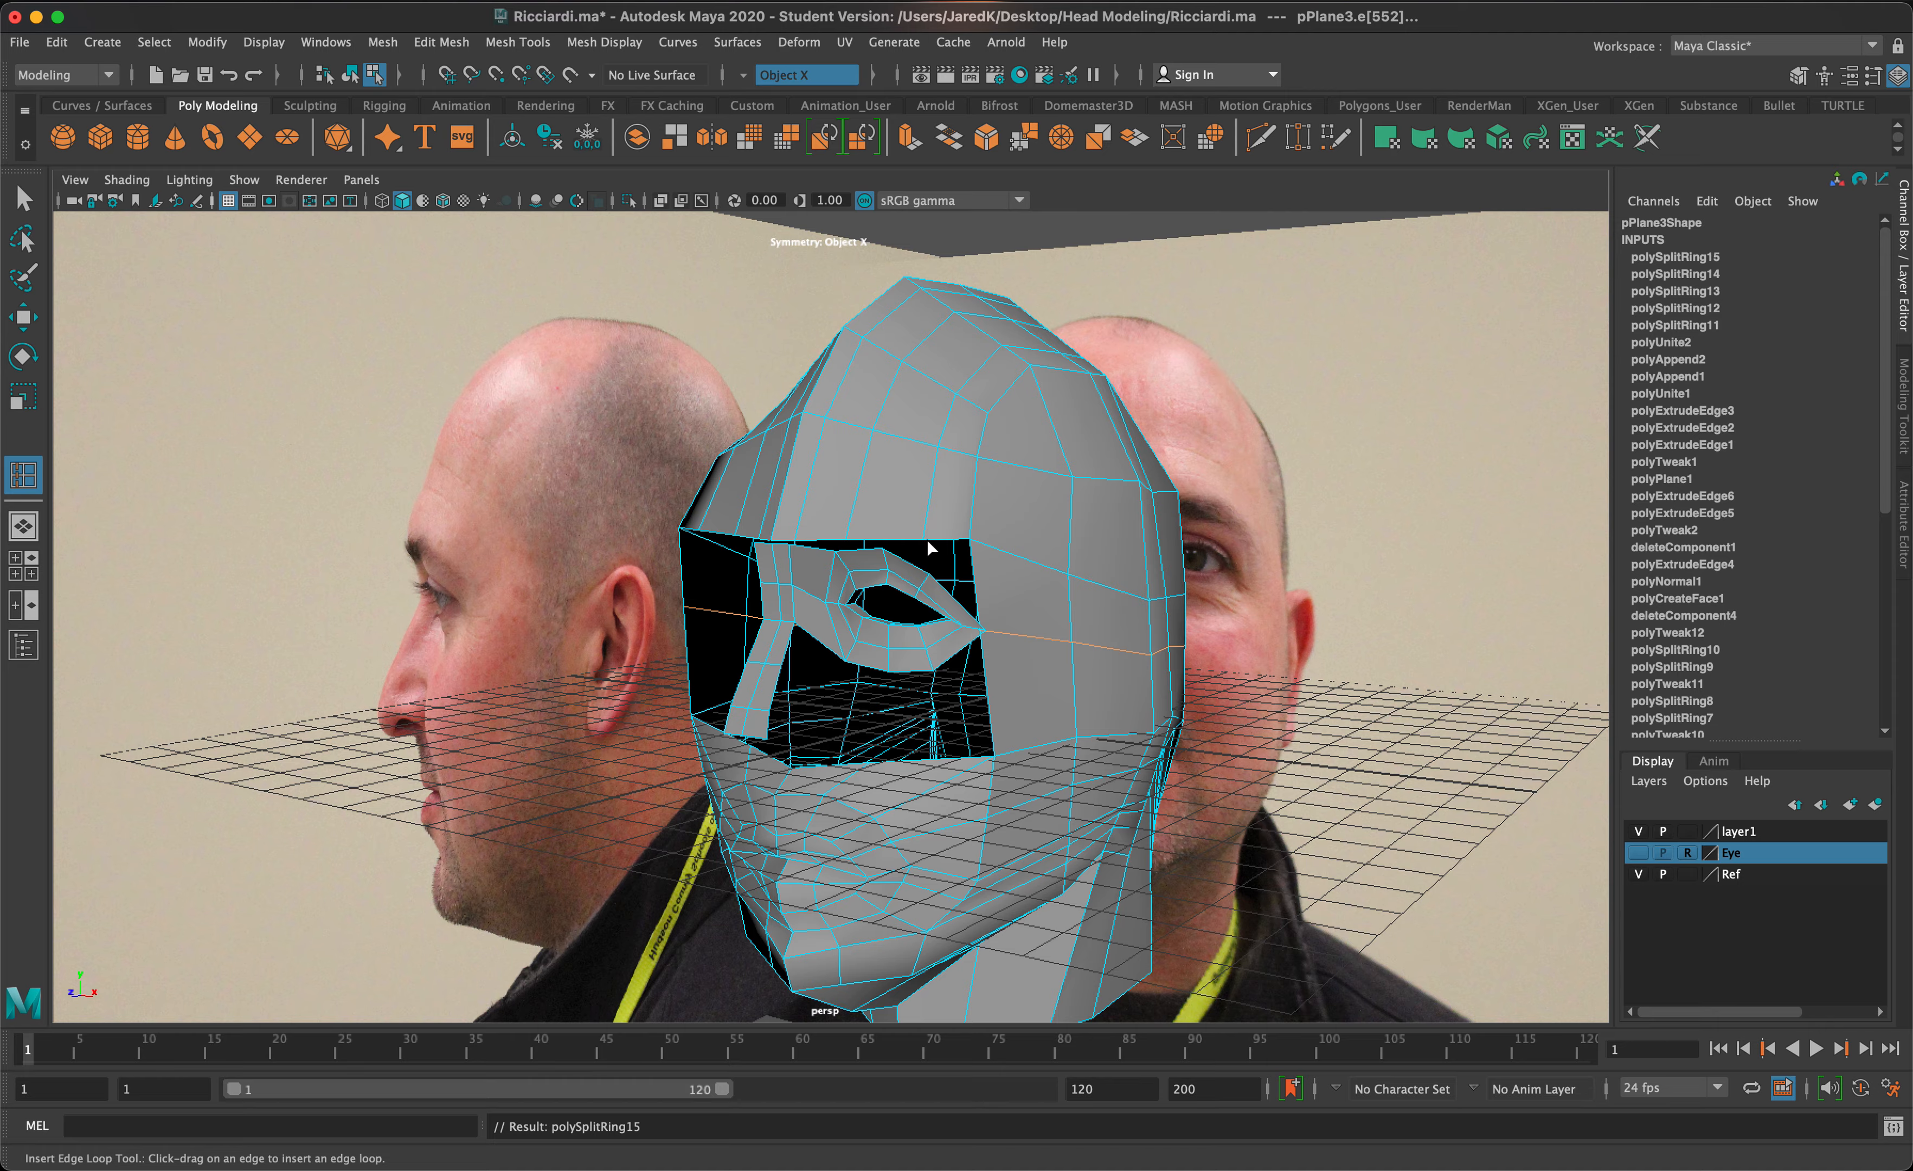
{"action": "key", "text": "q"}
- Switch the combined mesh to vertex selection and select the brow-edge vertex above the inner eye in the front view
{"action": "left_click_drag", "start_coordinate": [840, 533], "coordinate": [909, 520], "text": "alt"}
{"action": "scroll", "coordinate": [922, 572], "scroll_direction": "up", "scroll_amount": 5}
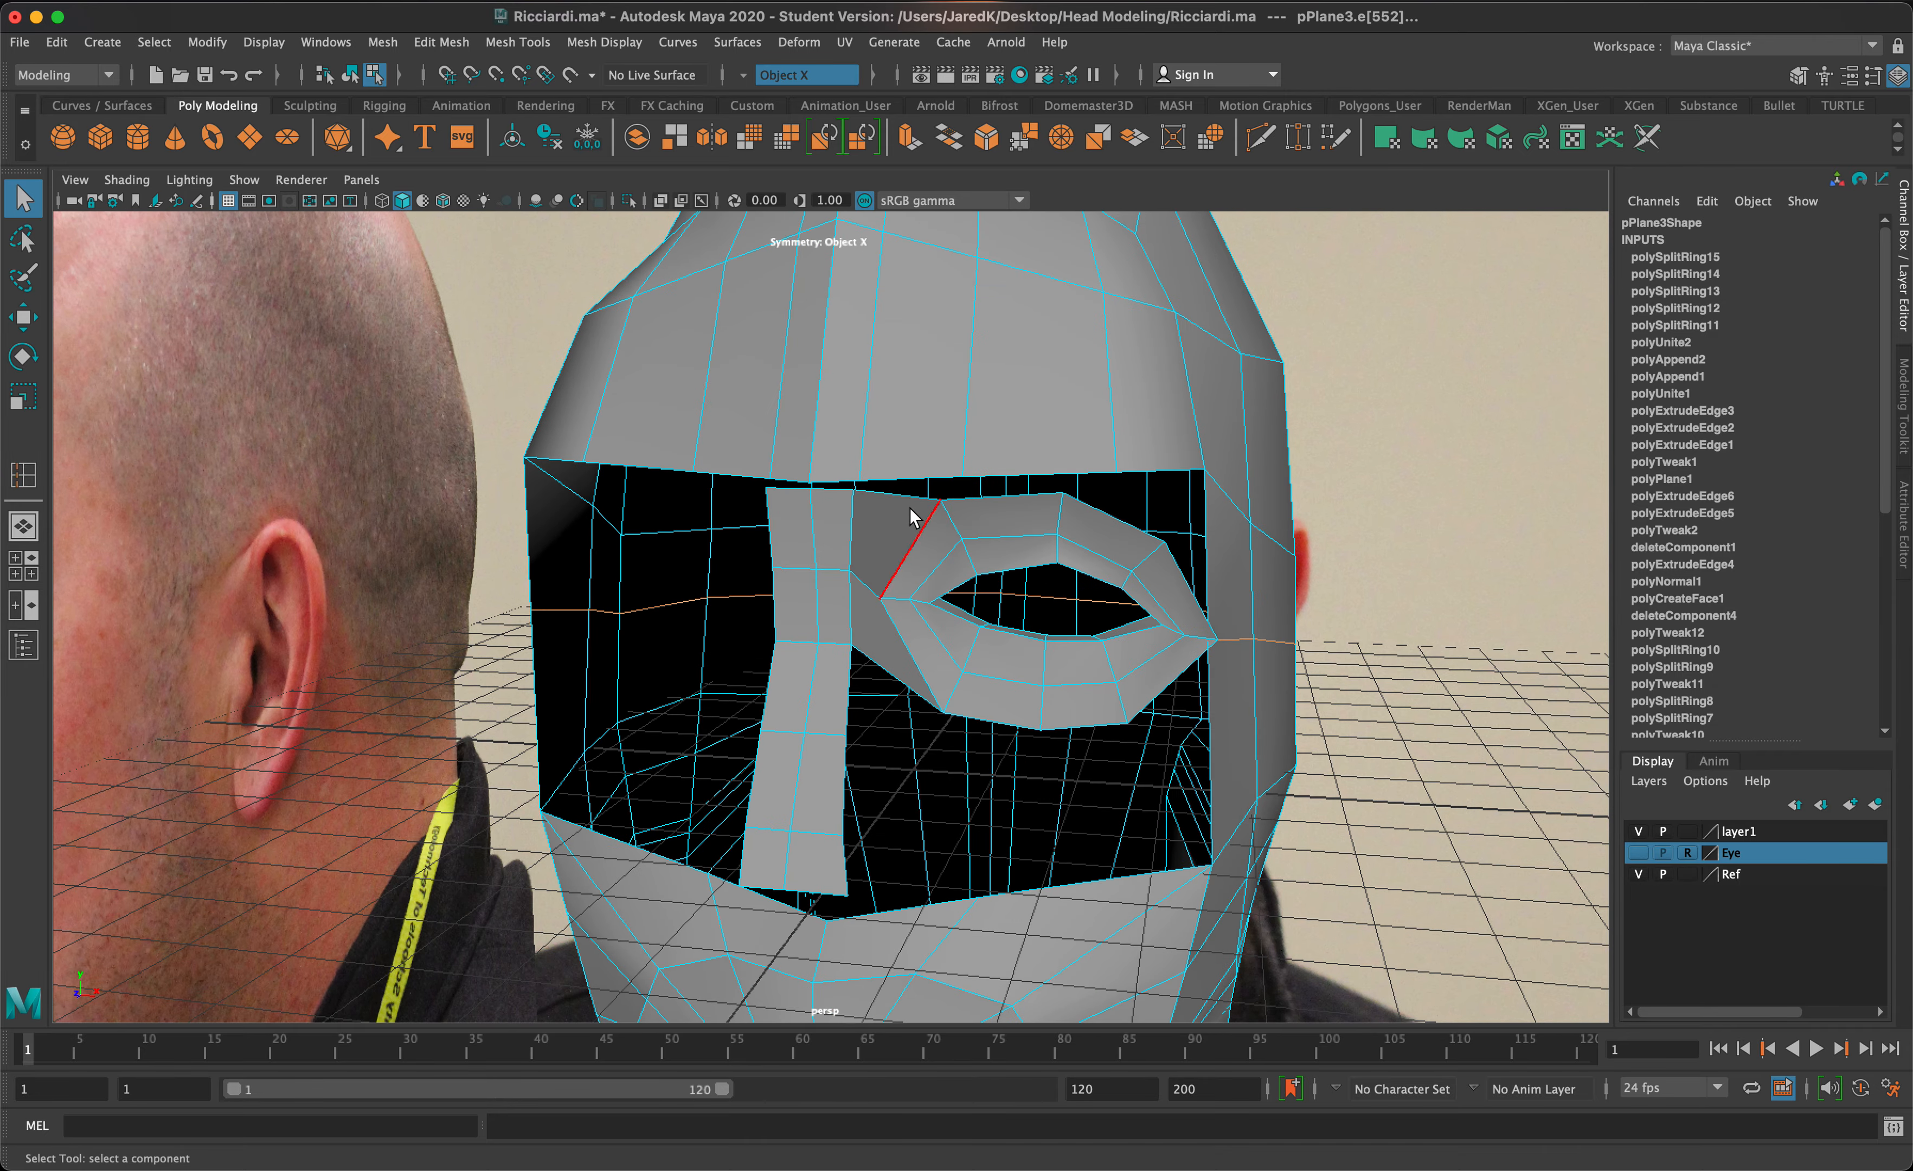
{"action": "left_click", "coordinate": [986, 498]}
{"action": "mouse_move", "coordinate": [999, 463]}
{"action": "left_mouse_down", "text": "alt"}
{"action": "mouse_move", "coordinate": [1054, 436]}
{"action": "mouse_move", "coordinate": [986, 470]}
{"action": "left_mouse_up", "text": "alt"}
{"action": "key", "text": "space"}
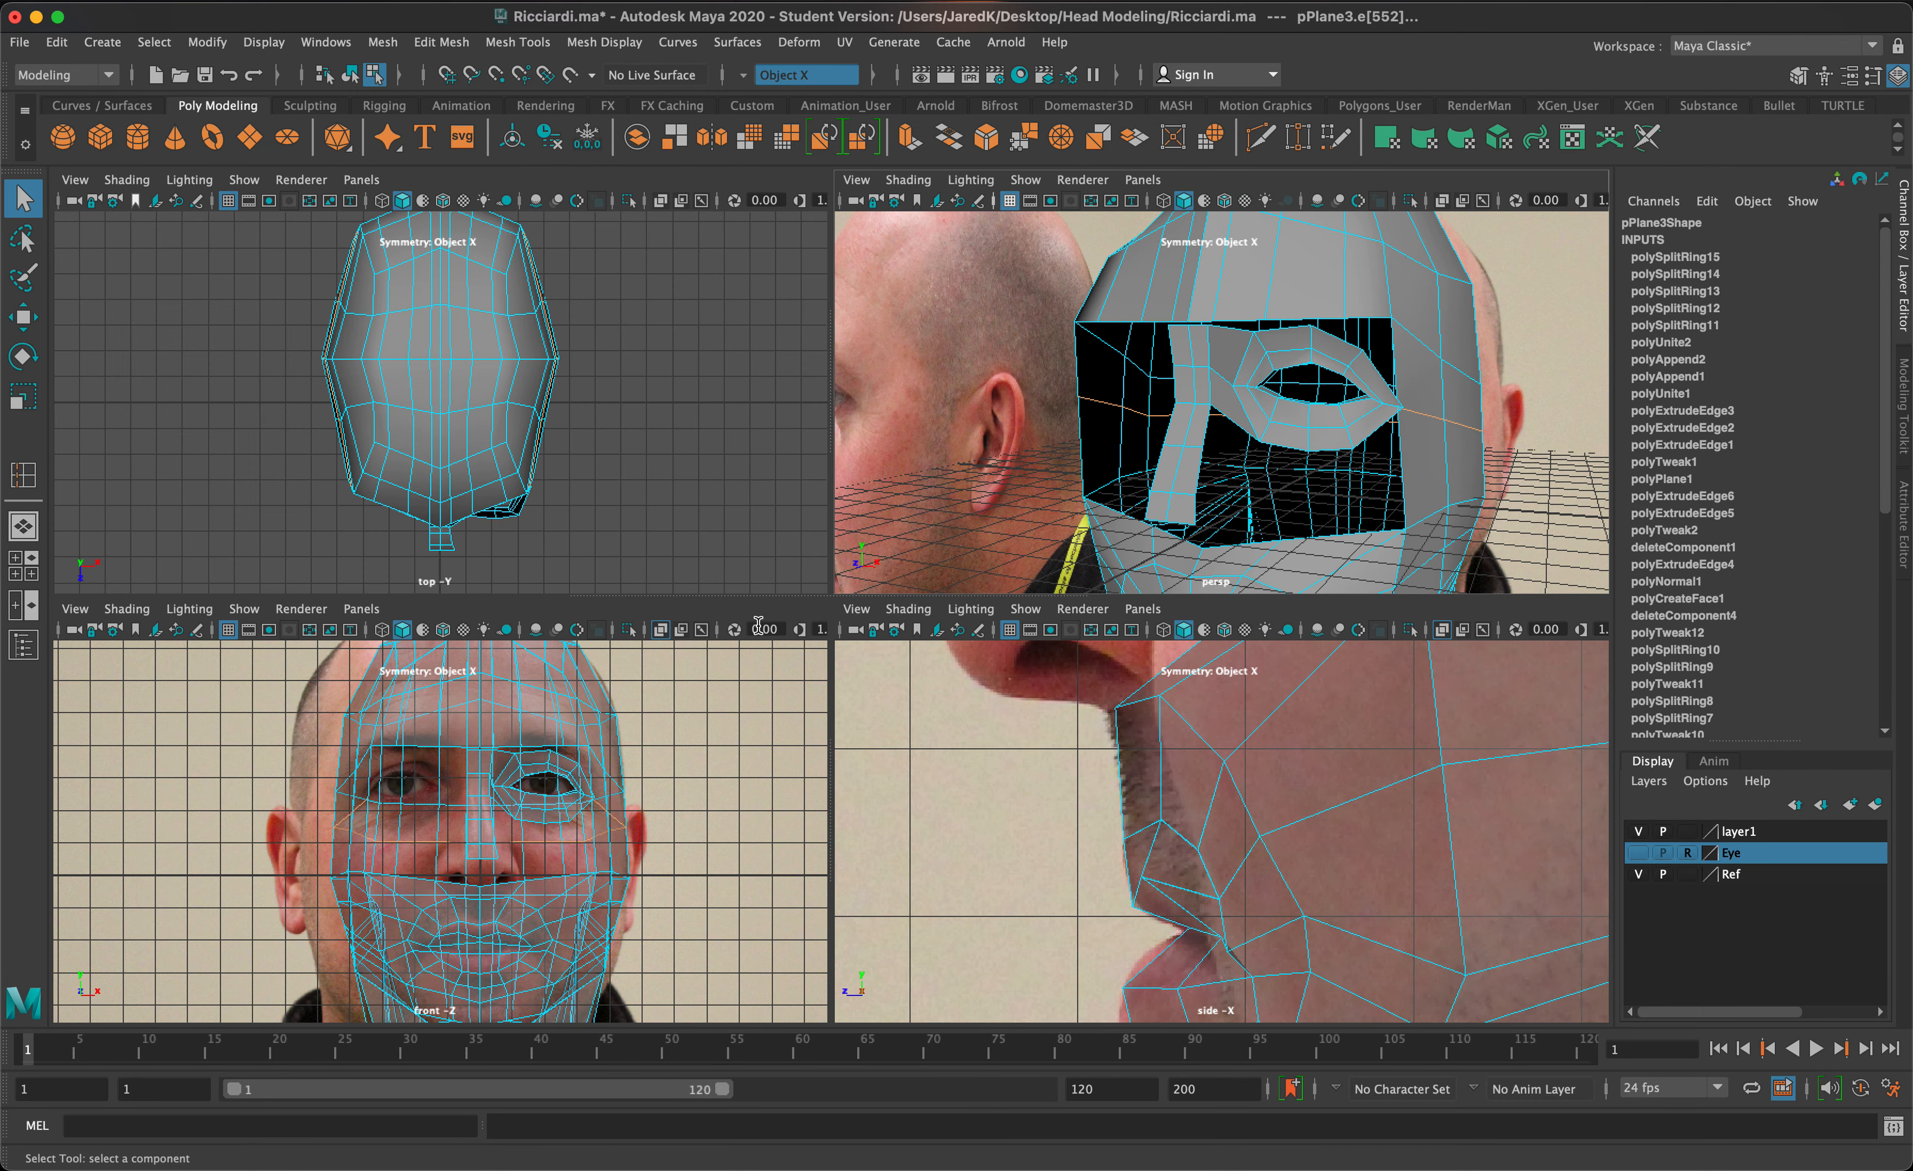
{"action": "key", "text": "space"}
{"action": "left_click", "coordinate": [1011, 444]}
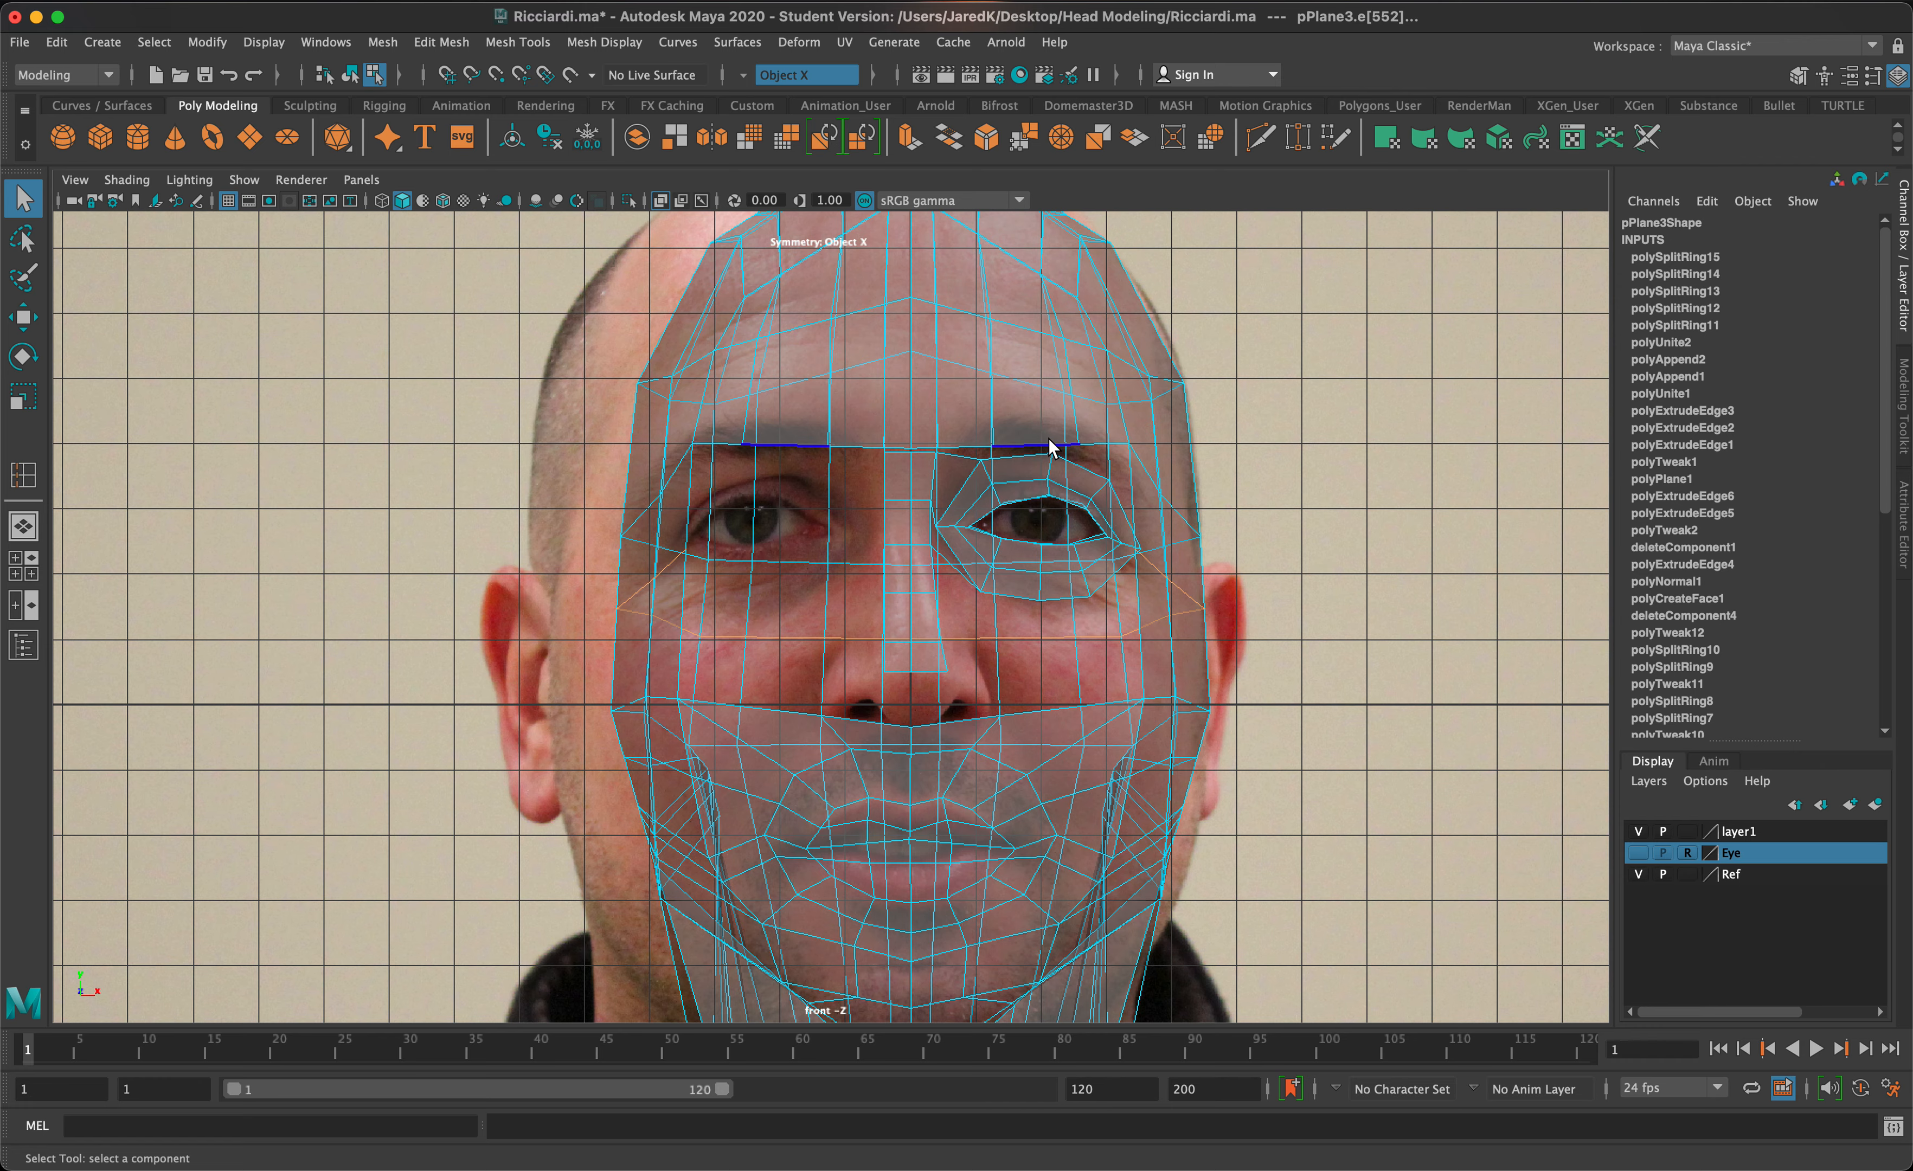
{"action": "right_click", "coordinate": [1015, 427]}
{"action": "right_click_drag", "start_coordinate": [1049, 439], "coordinate": [1016, 426]}
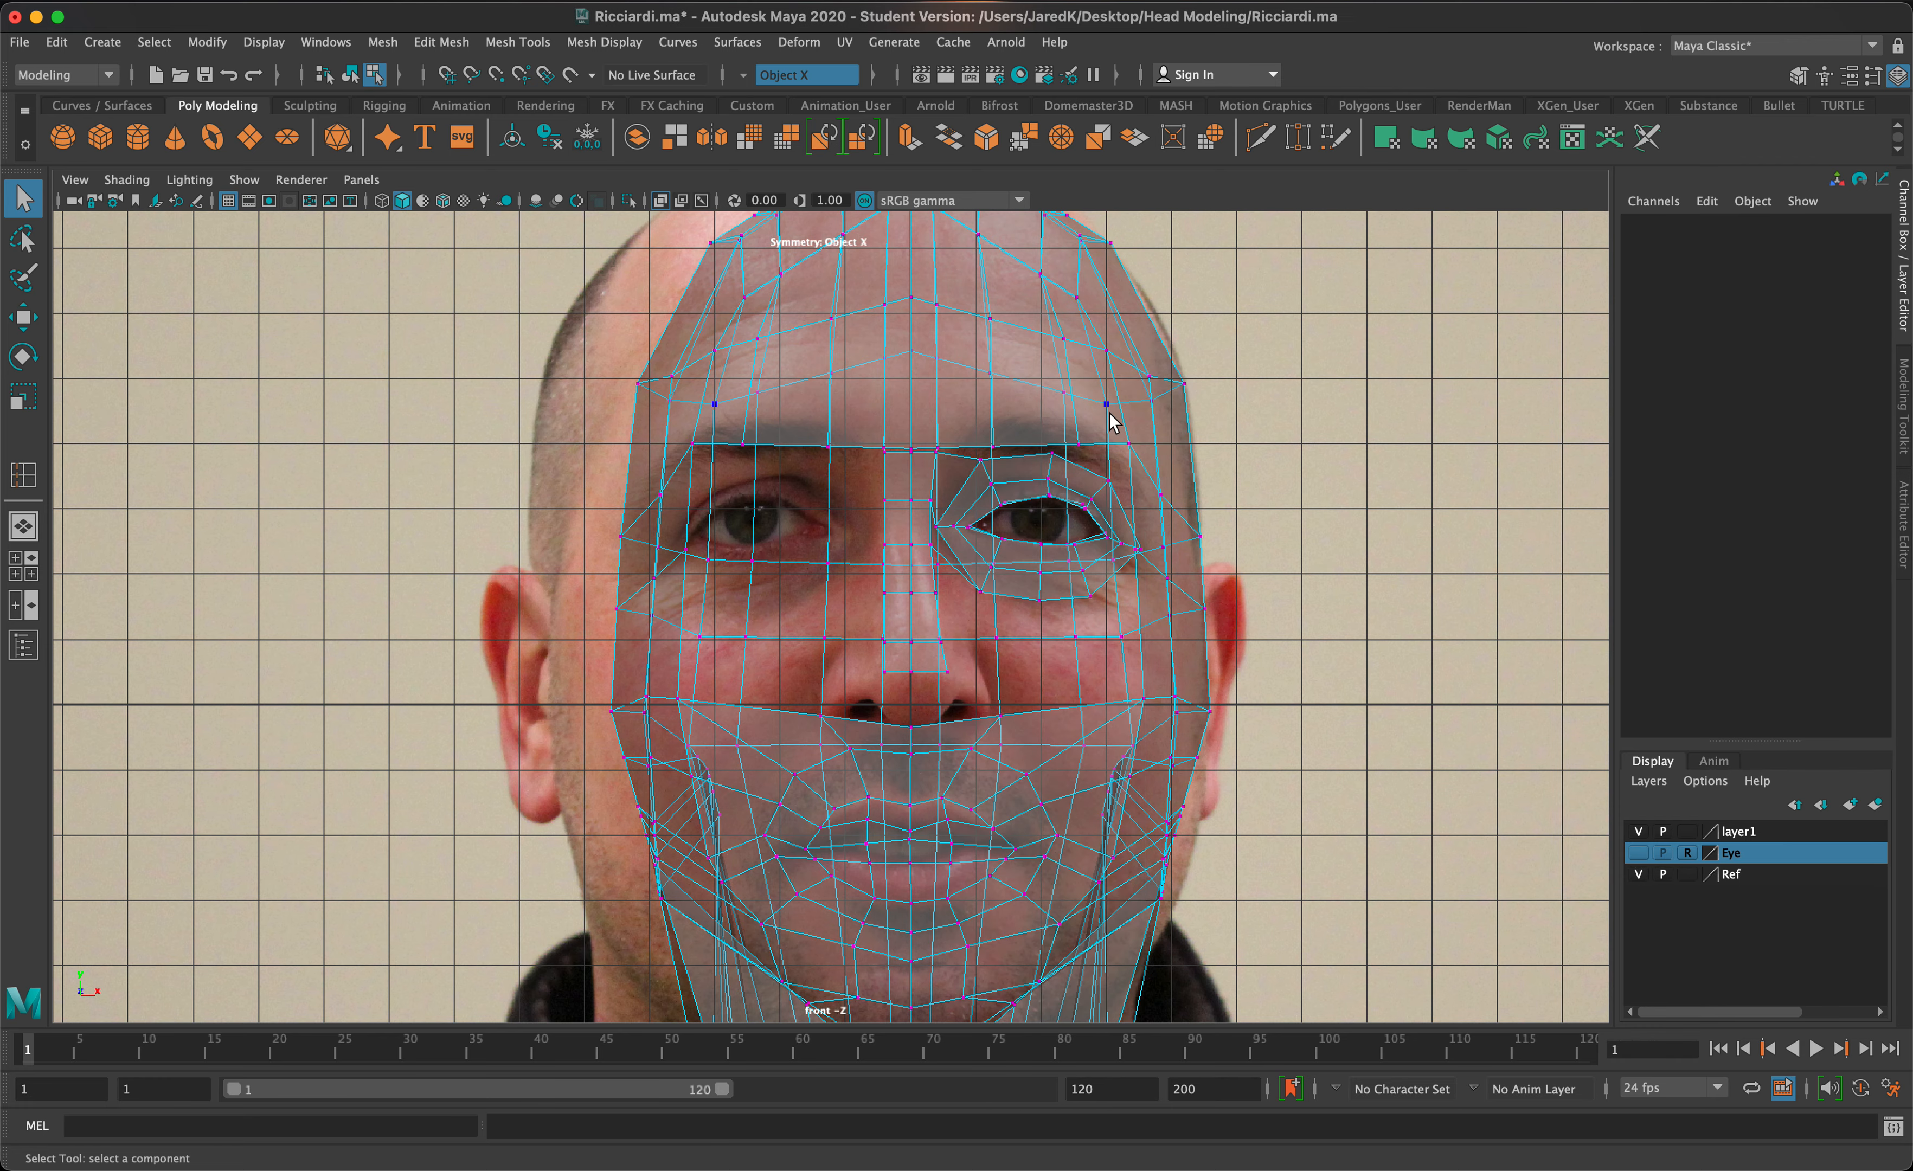
{"action": "left_click", "coordinate": [1002, 445]}
{"action": "key", "text": "space"}
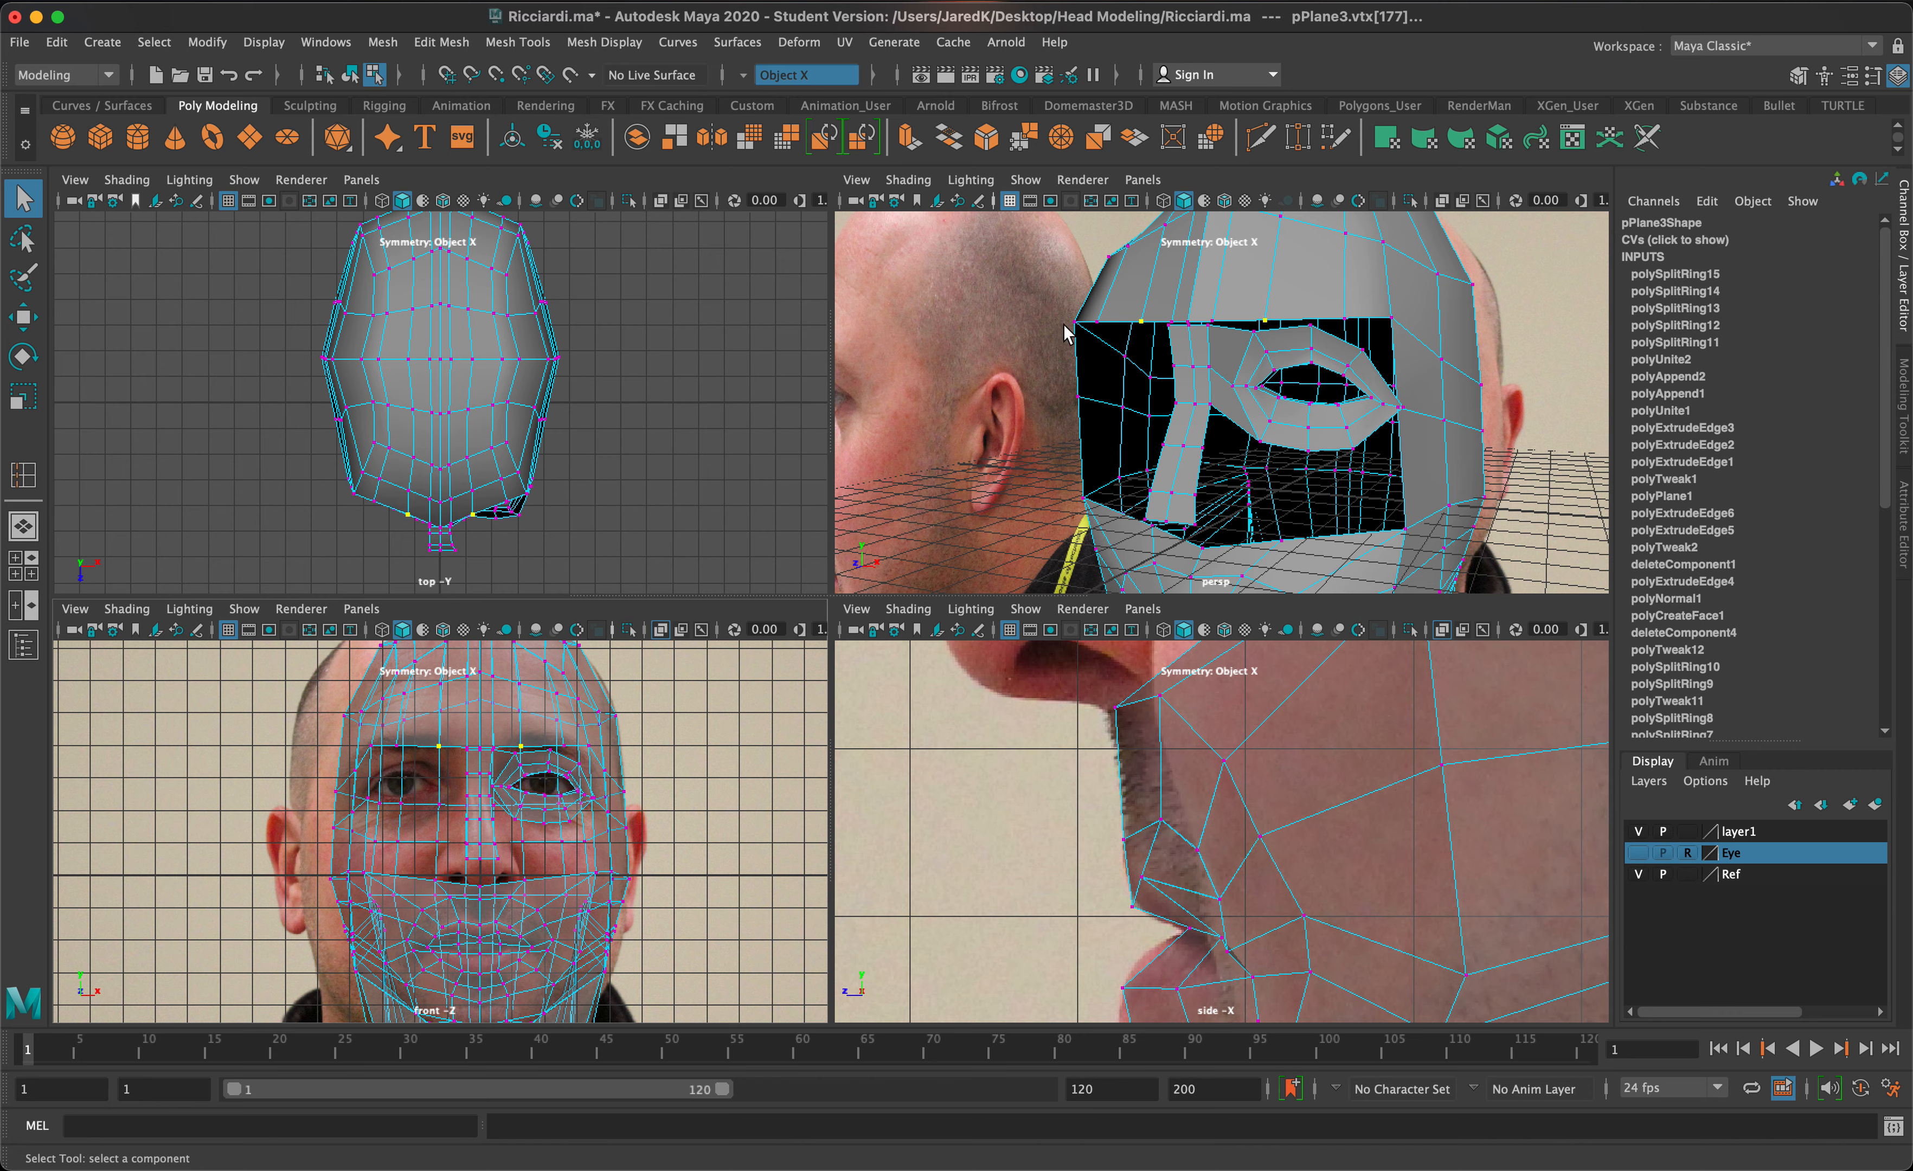
- Try to merge the nose strip's upper corner vertices with the adjacent forehead edge vertices while Object X symmetry is on
{"action": "middle_click_drag", "start_coordinate": [1198, 734], "coordinate": [1101, 1057], "text": "alt"}
{"action": "middle_click_drag", "start_coordinate": [1138, 936], "coordinate": [1128, 1087], "text": "alt"}
{"action": "middle_click_drag", "start_coordinate": [1227, 780], "coordinate": [1212, 987], "text": "alt"}
{"action": "scroll", "coordinate": [1217, 816], "scroll_direction": "up", "scroll_amount": 3}
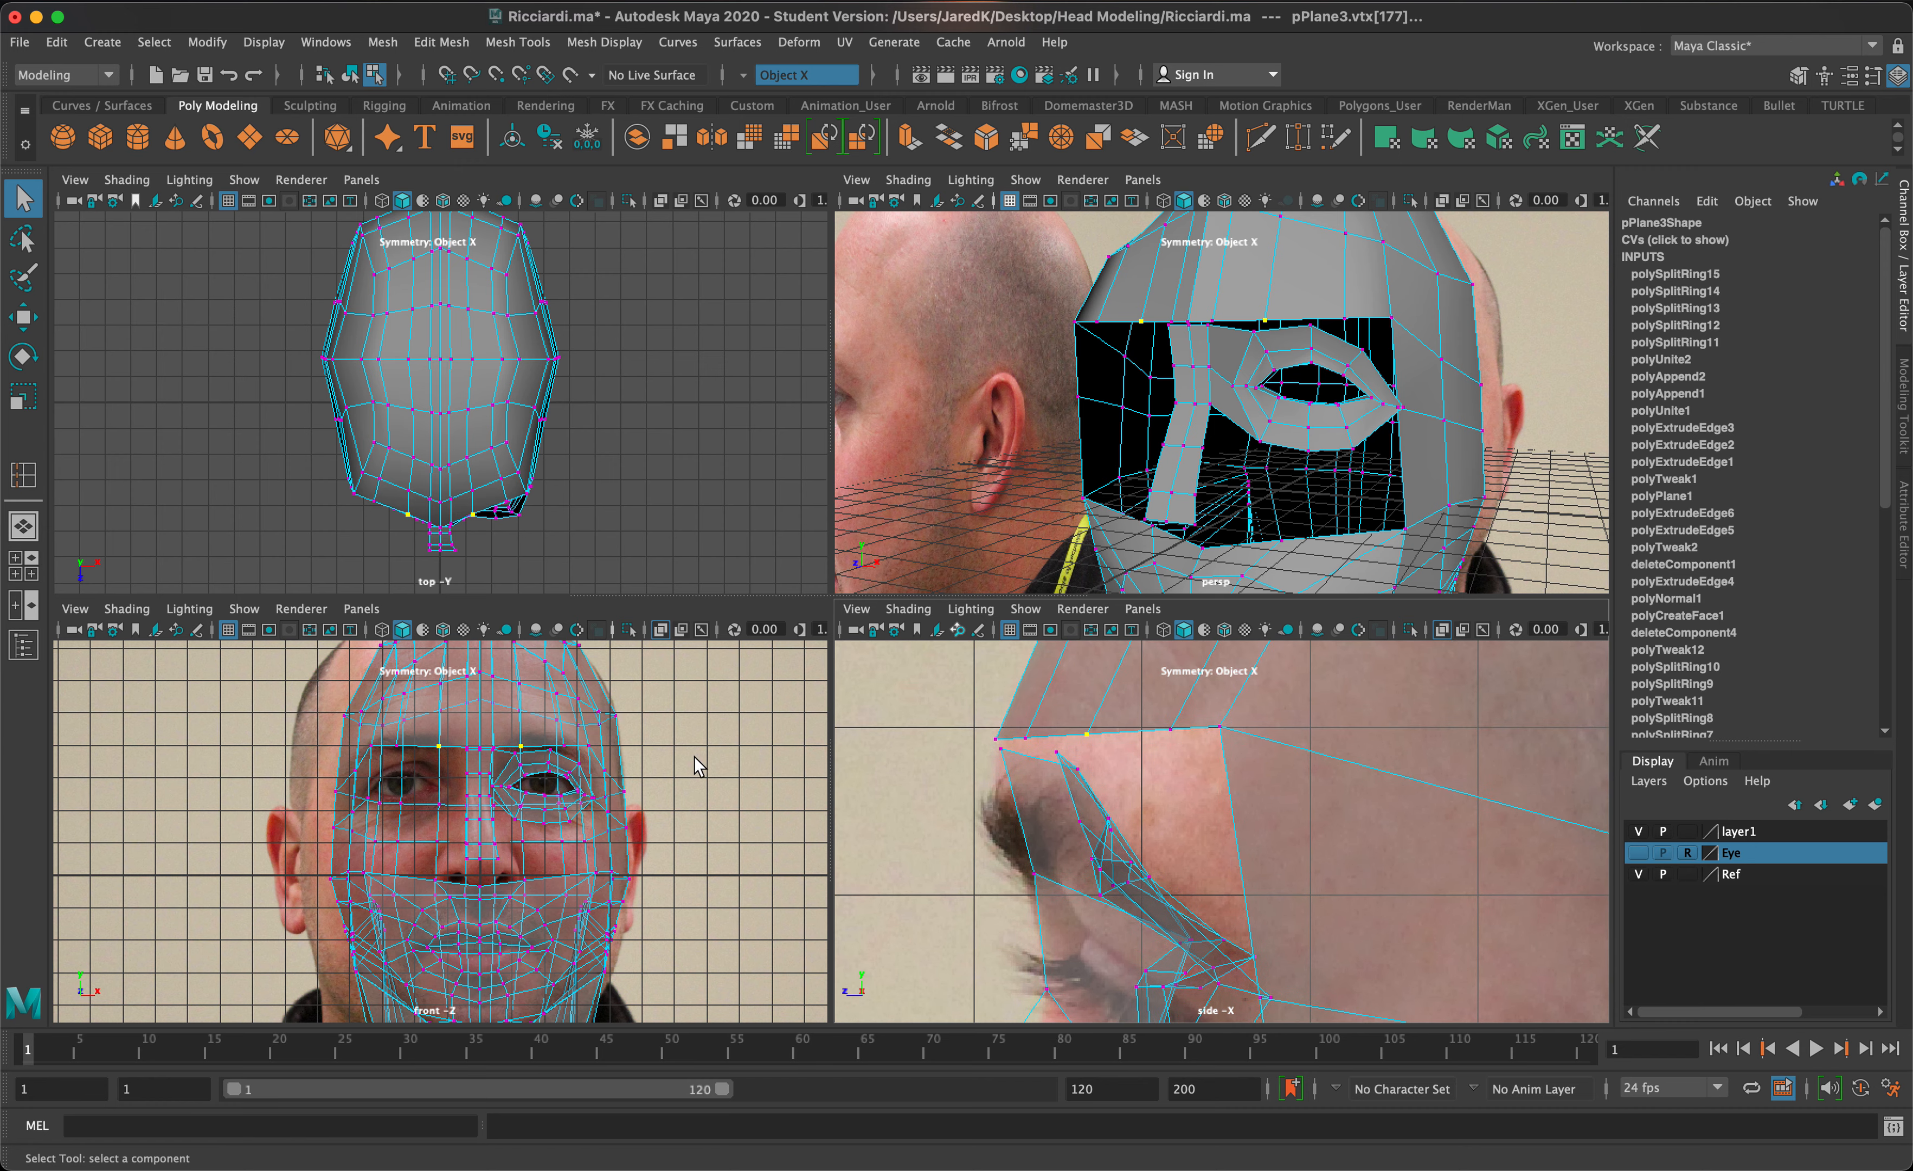
{"action": "scroll", "coordinate": [613, 750], "scroll_direction": "up", "scroll_amount": 3}
{"action": "scroll", "coordinate": [613, 745], "scroll_direction": "down", "scroll_amount": 3}
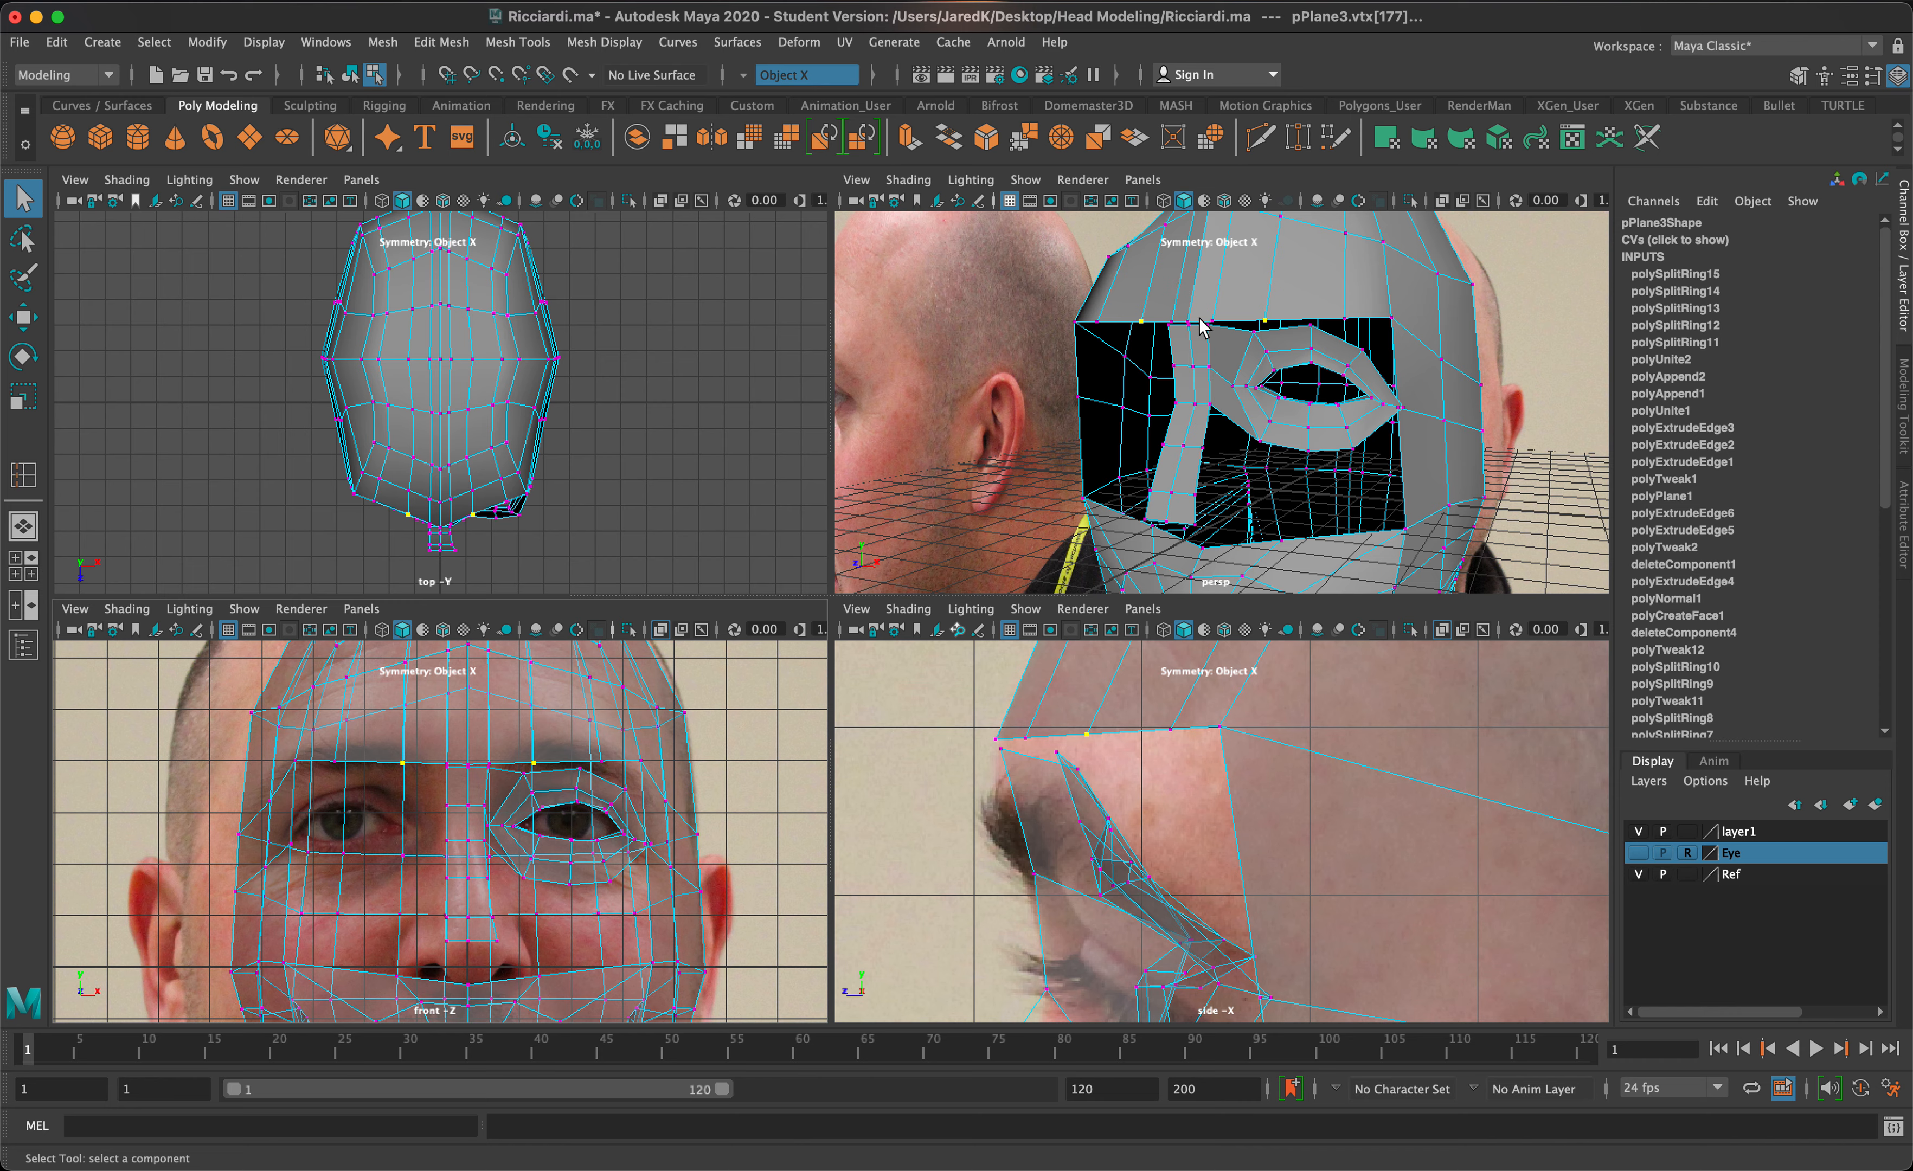
{"action": "left_click", "coordinate": [1217, 341]}
{"action": "left_click", "coordinate": [1216, 334]}
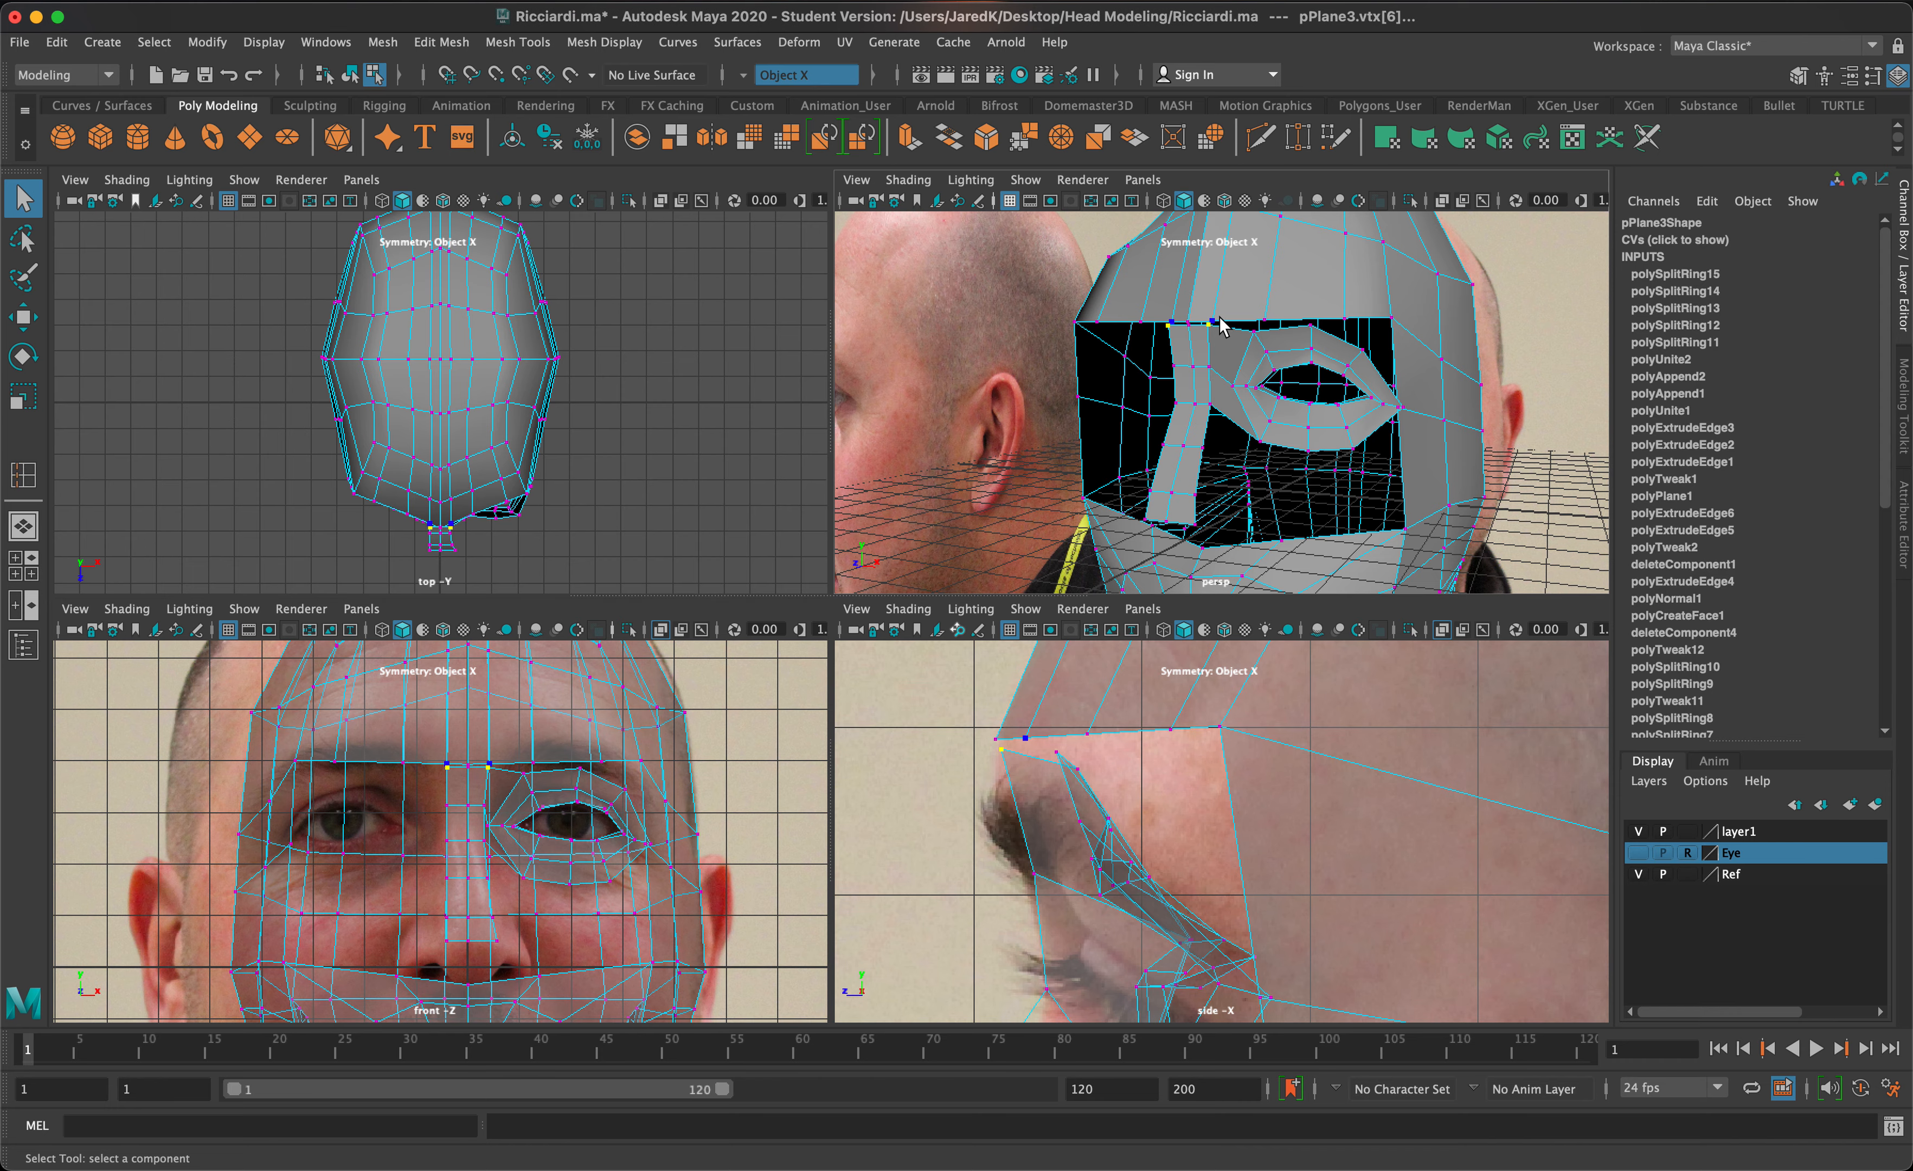
{"action": "left_click", "coordinate": [462, 45]}
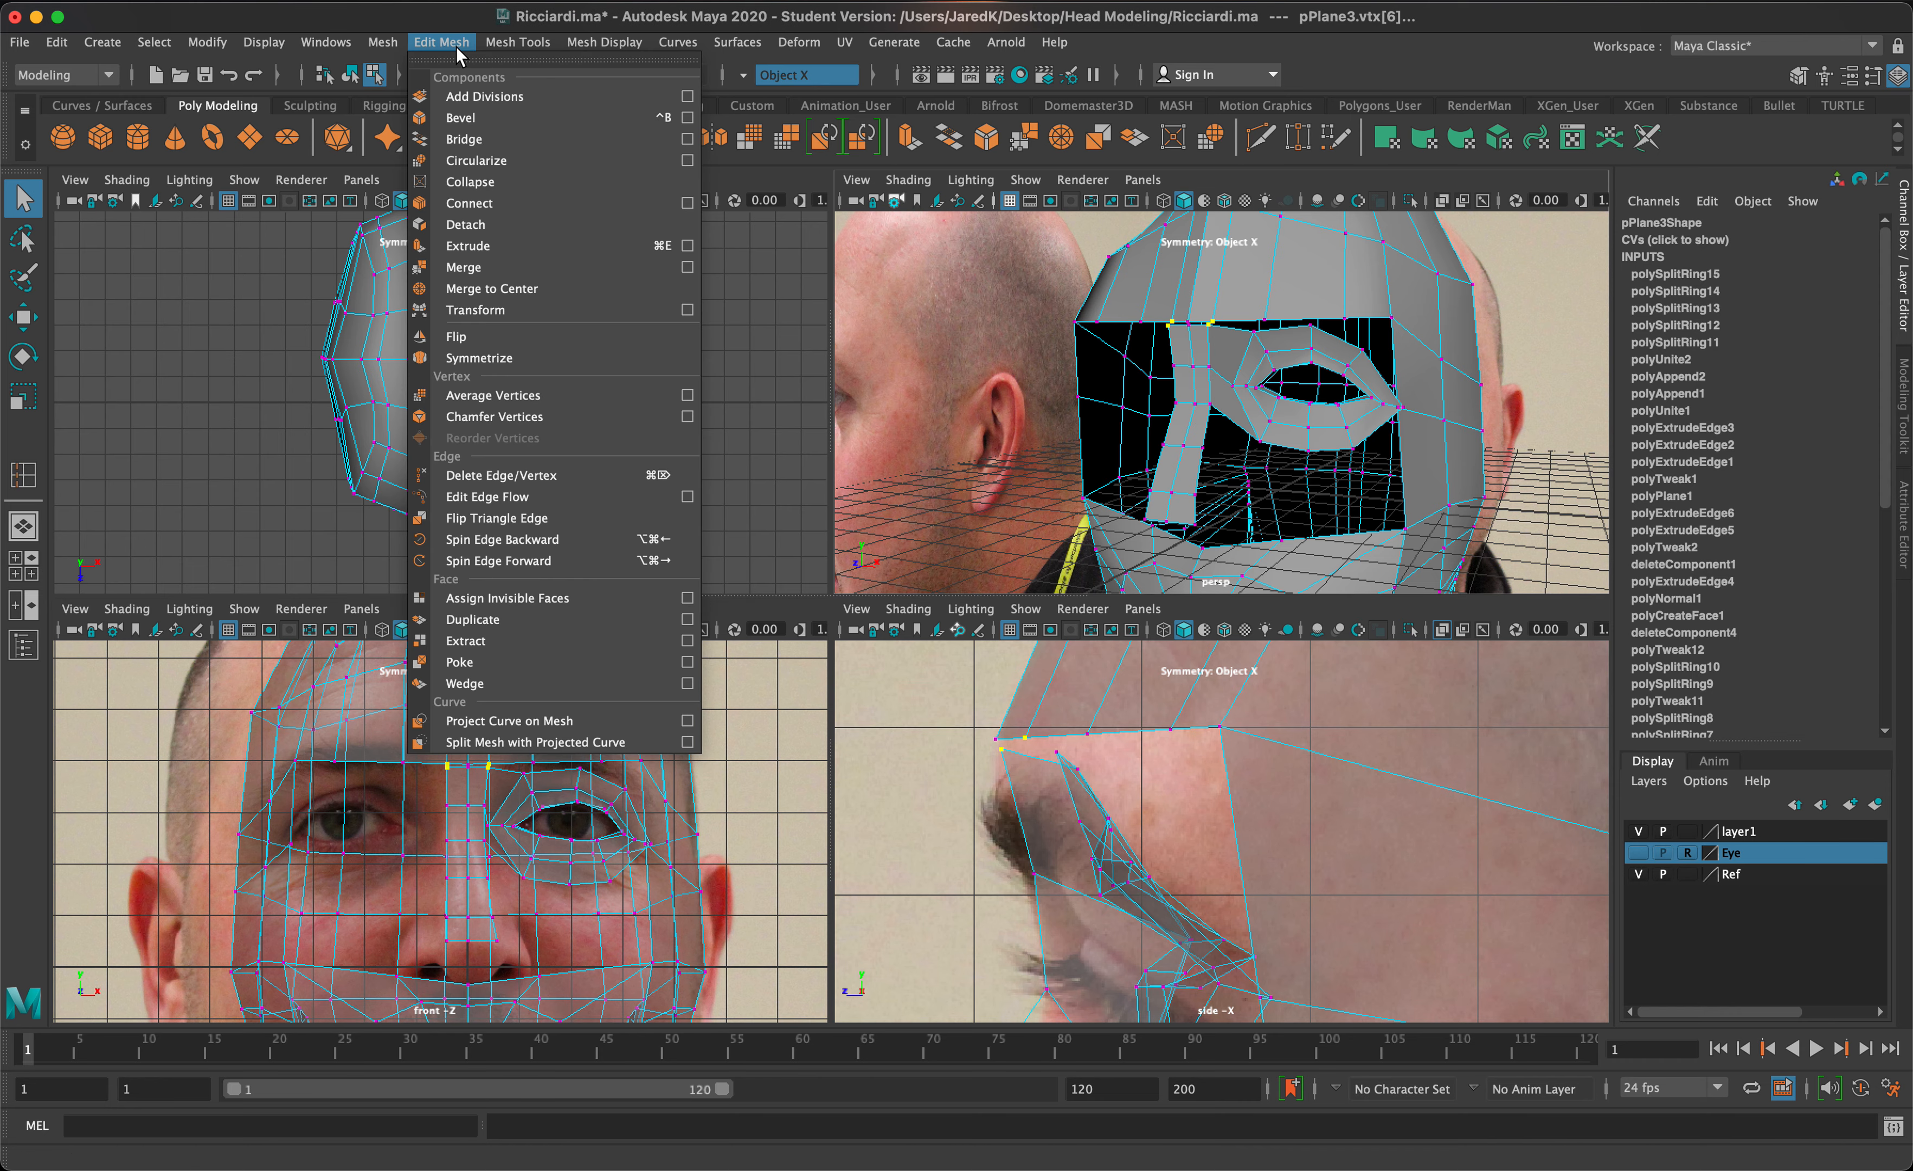
{"action": "left_click", "coordinate": [527, 269]}
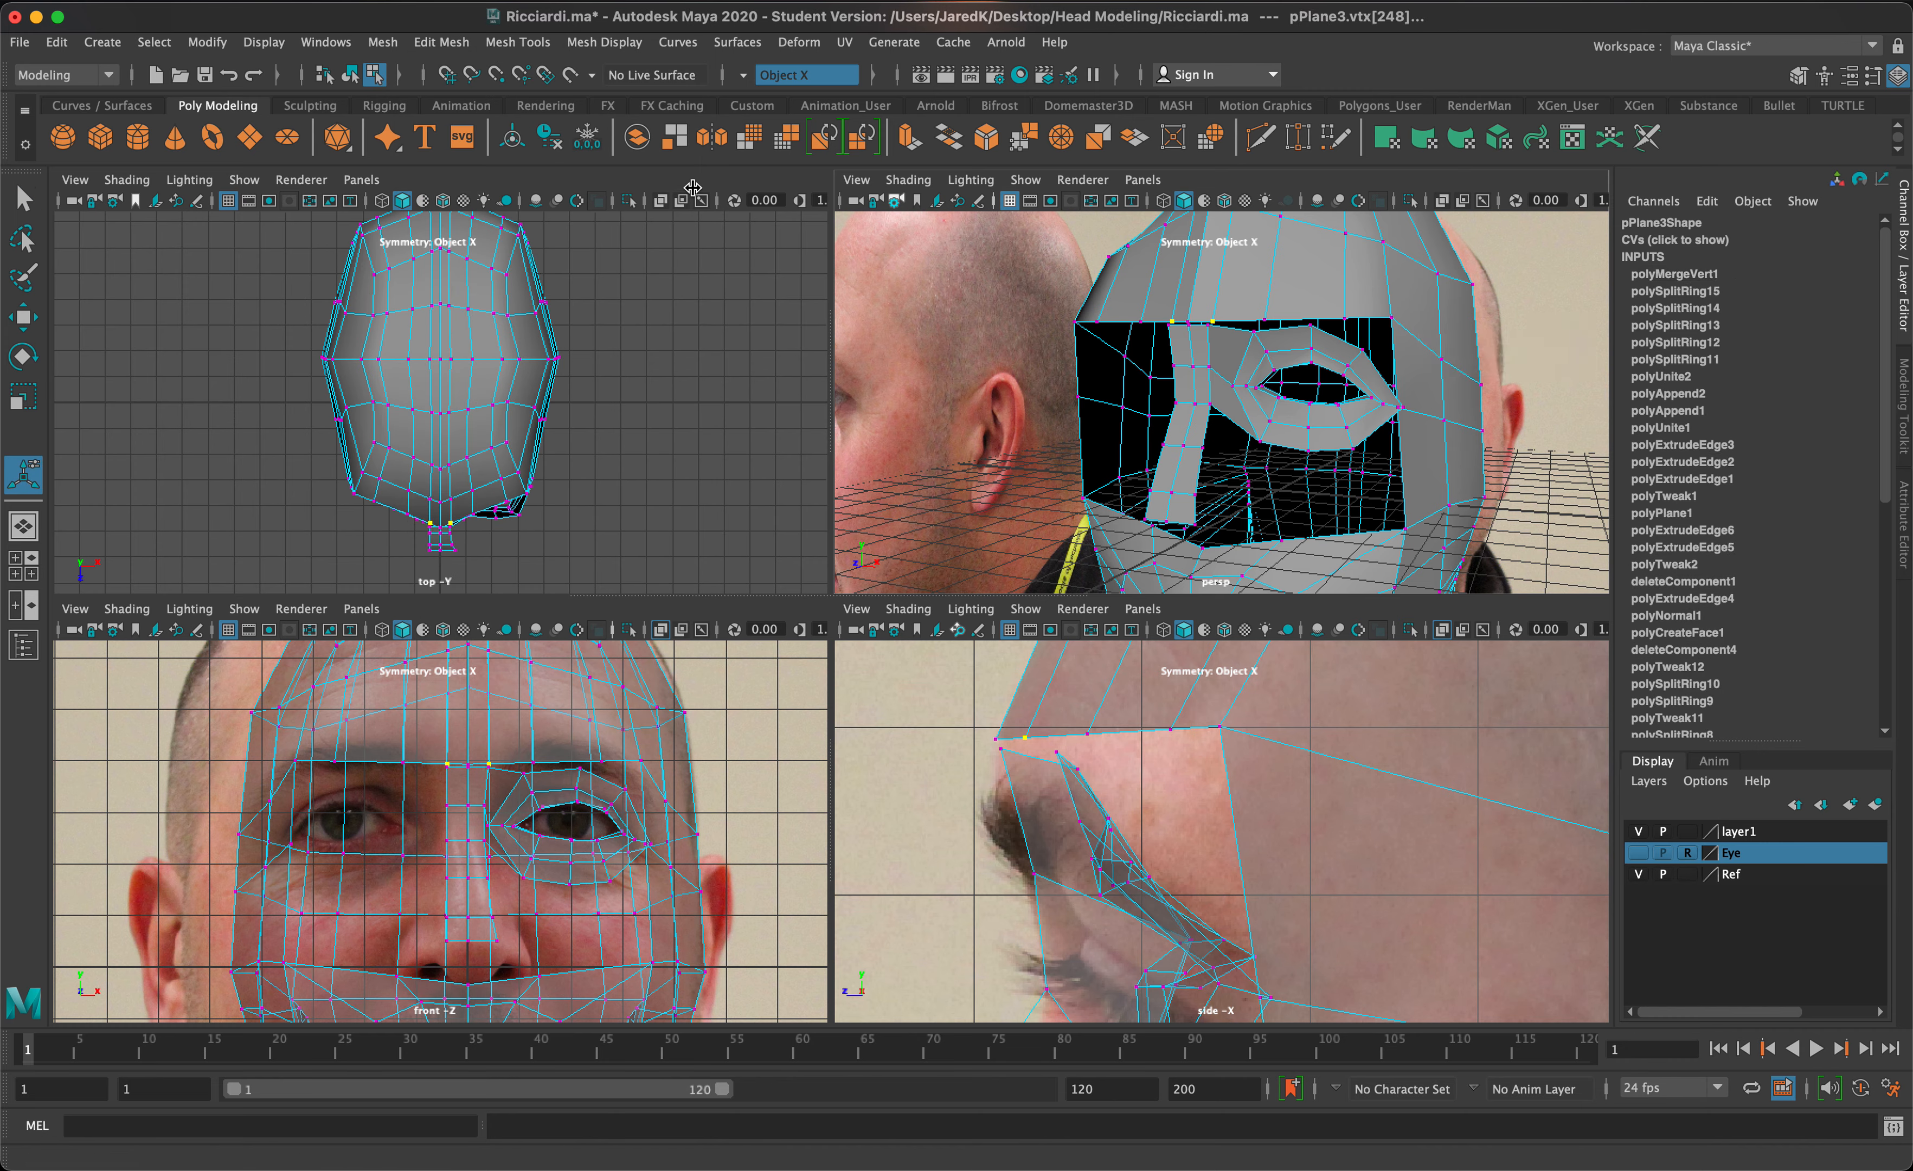
- Turn symmetry off and merge the nose strip's upper corner vertex on the modelled eye's side with the forehead vertex above it
{"action": "left_click", "coordinate": [750, 73]}
{"action": "left_click", "coordinate": [777, 83]}
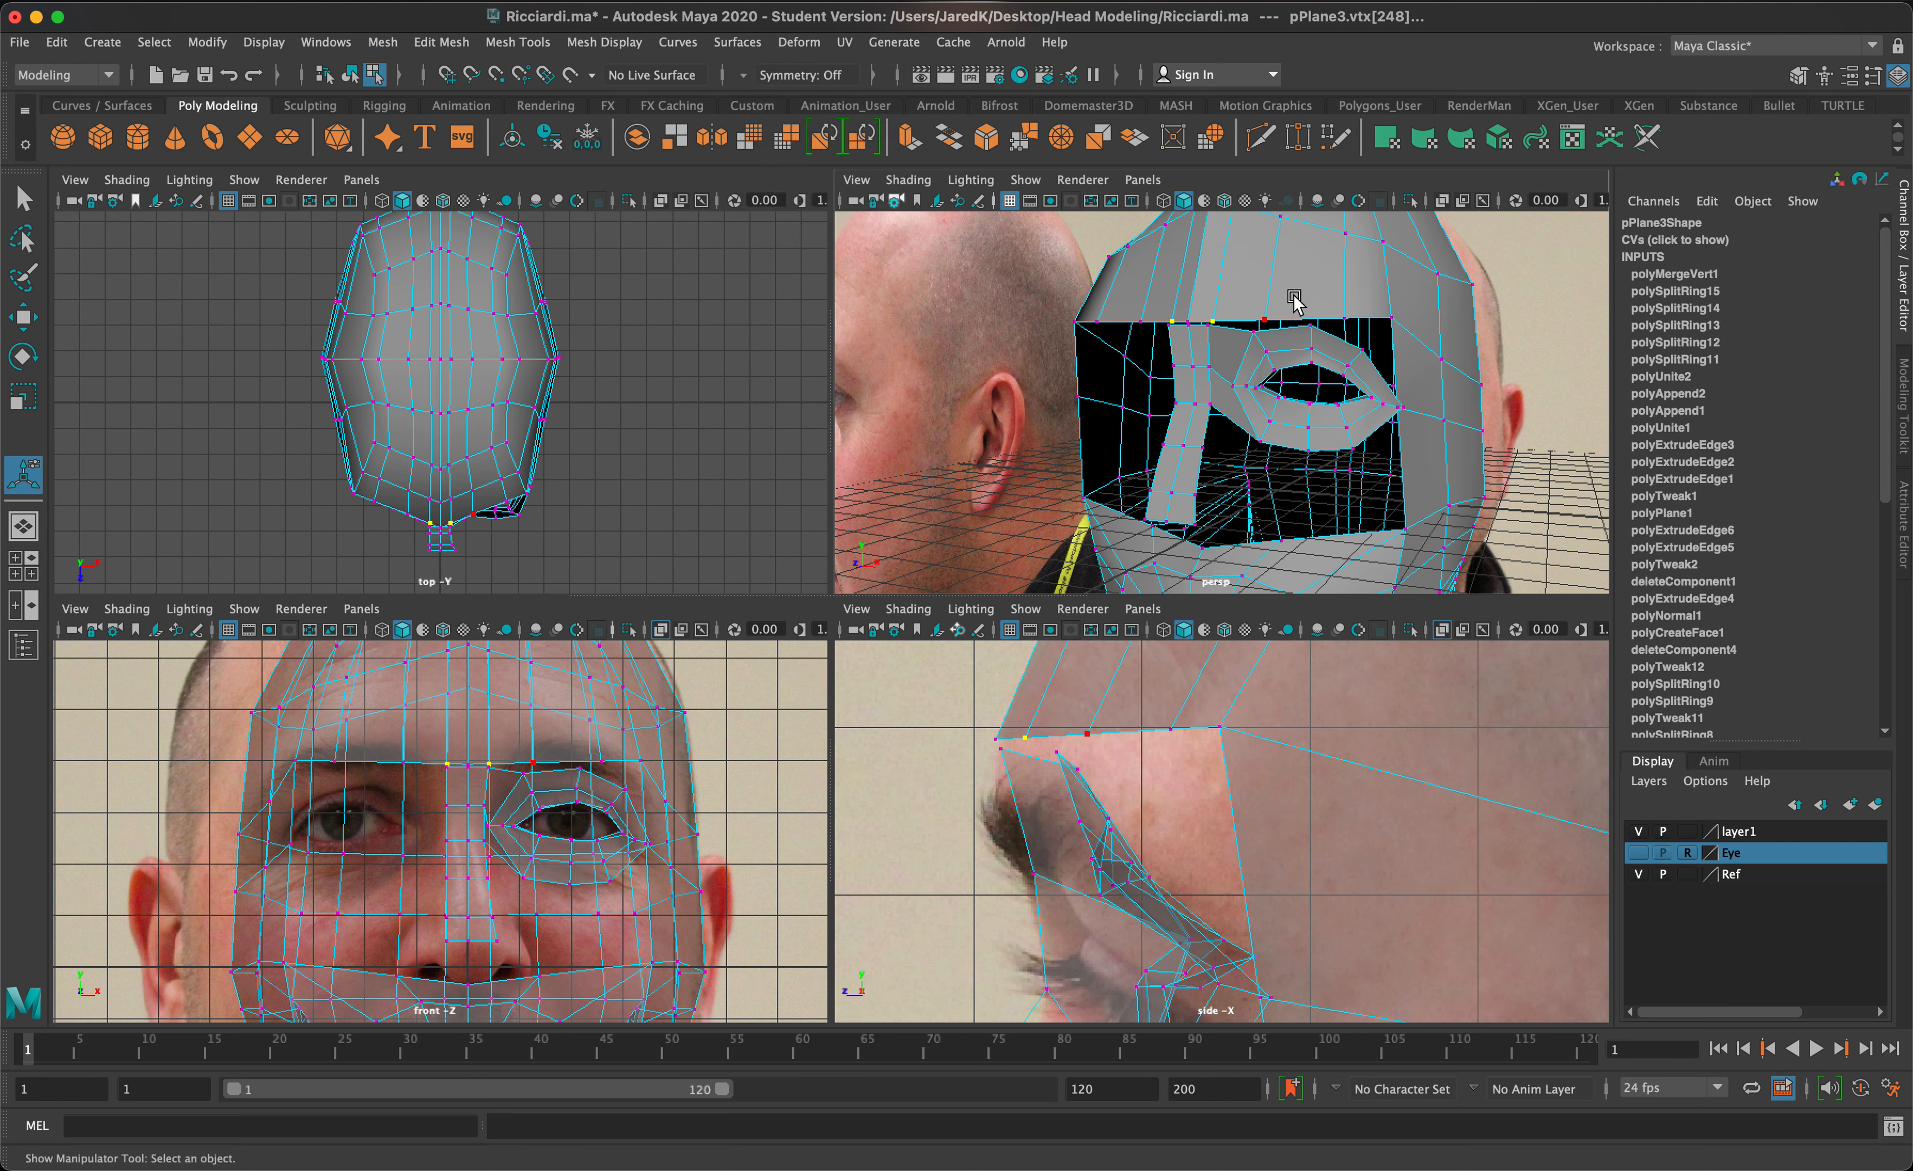
{"action": "left_click", "coordinate": [1219, 335]}
{"action": "left_click", "coordinate": [1253, 342], "text": "shift"}
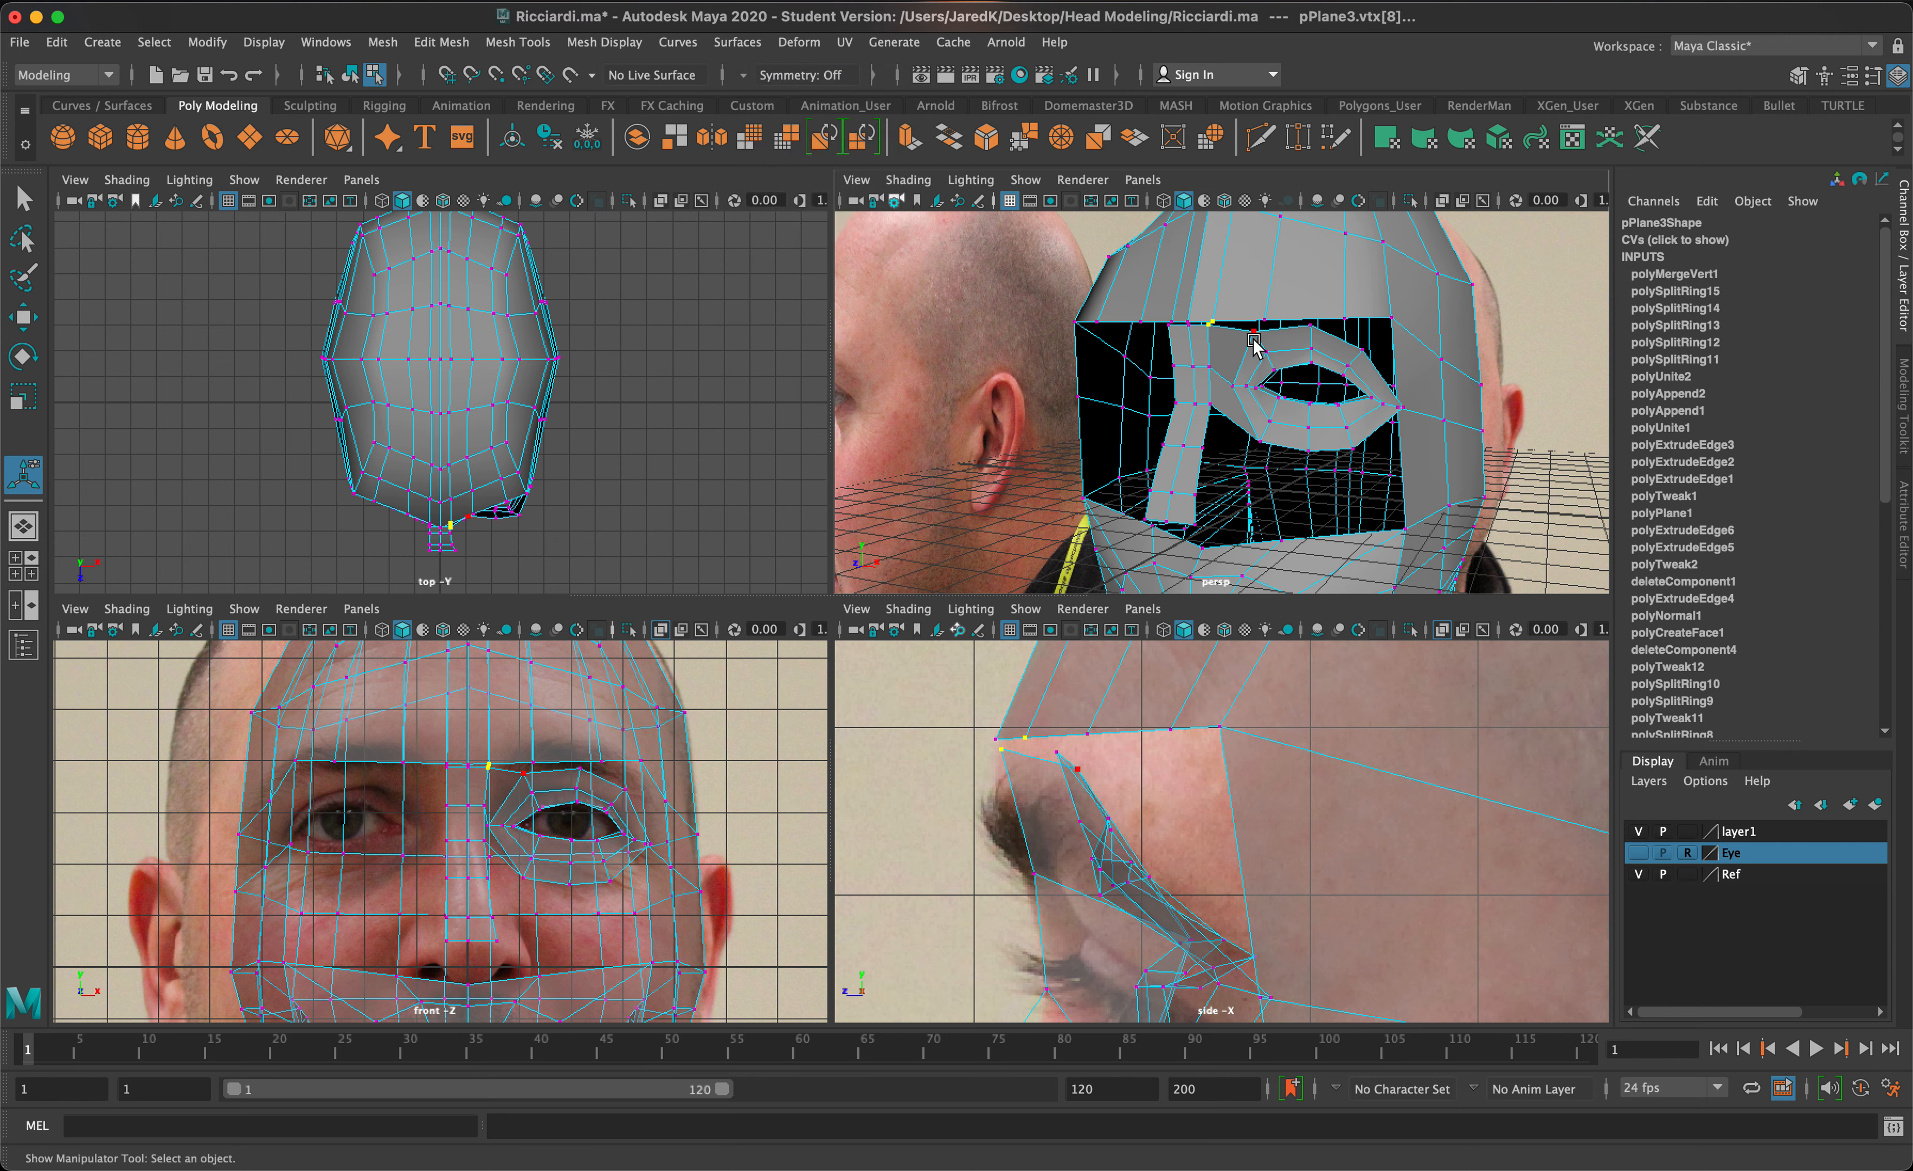
{"action": "scroll", "coordinate": [1253, 342], "scroll_direction": "up", "scroll_amount": 5}
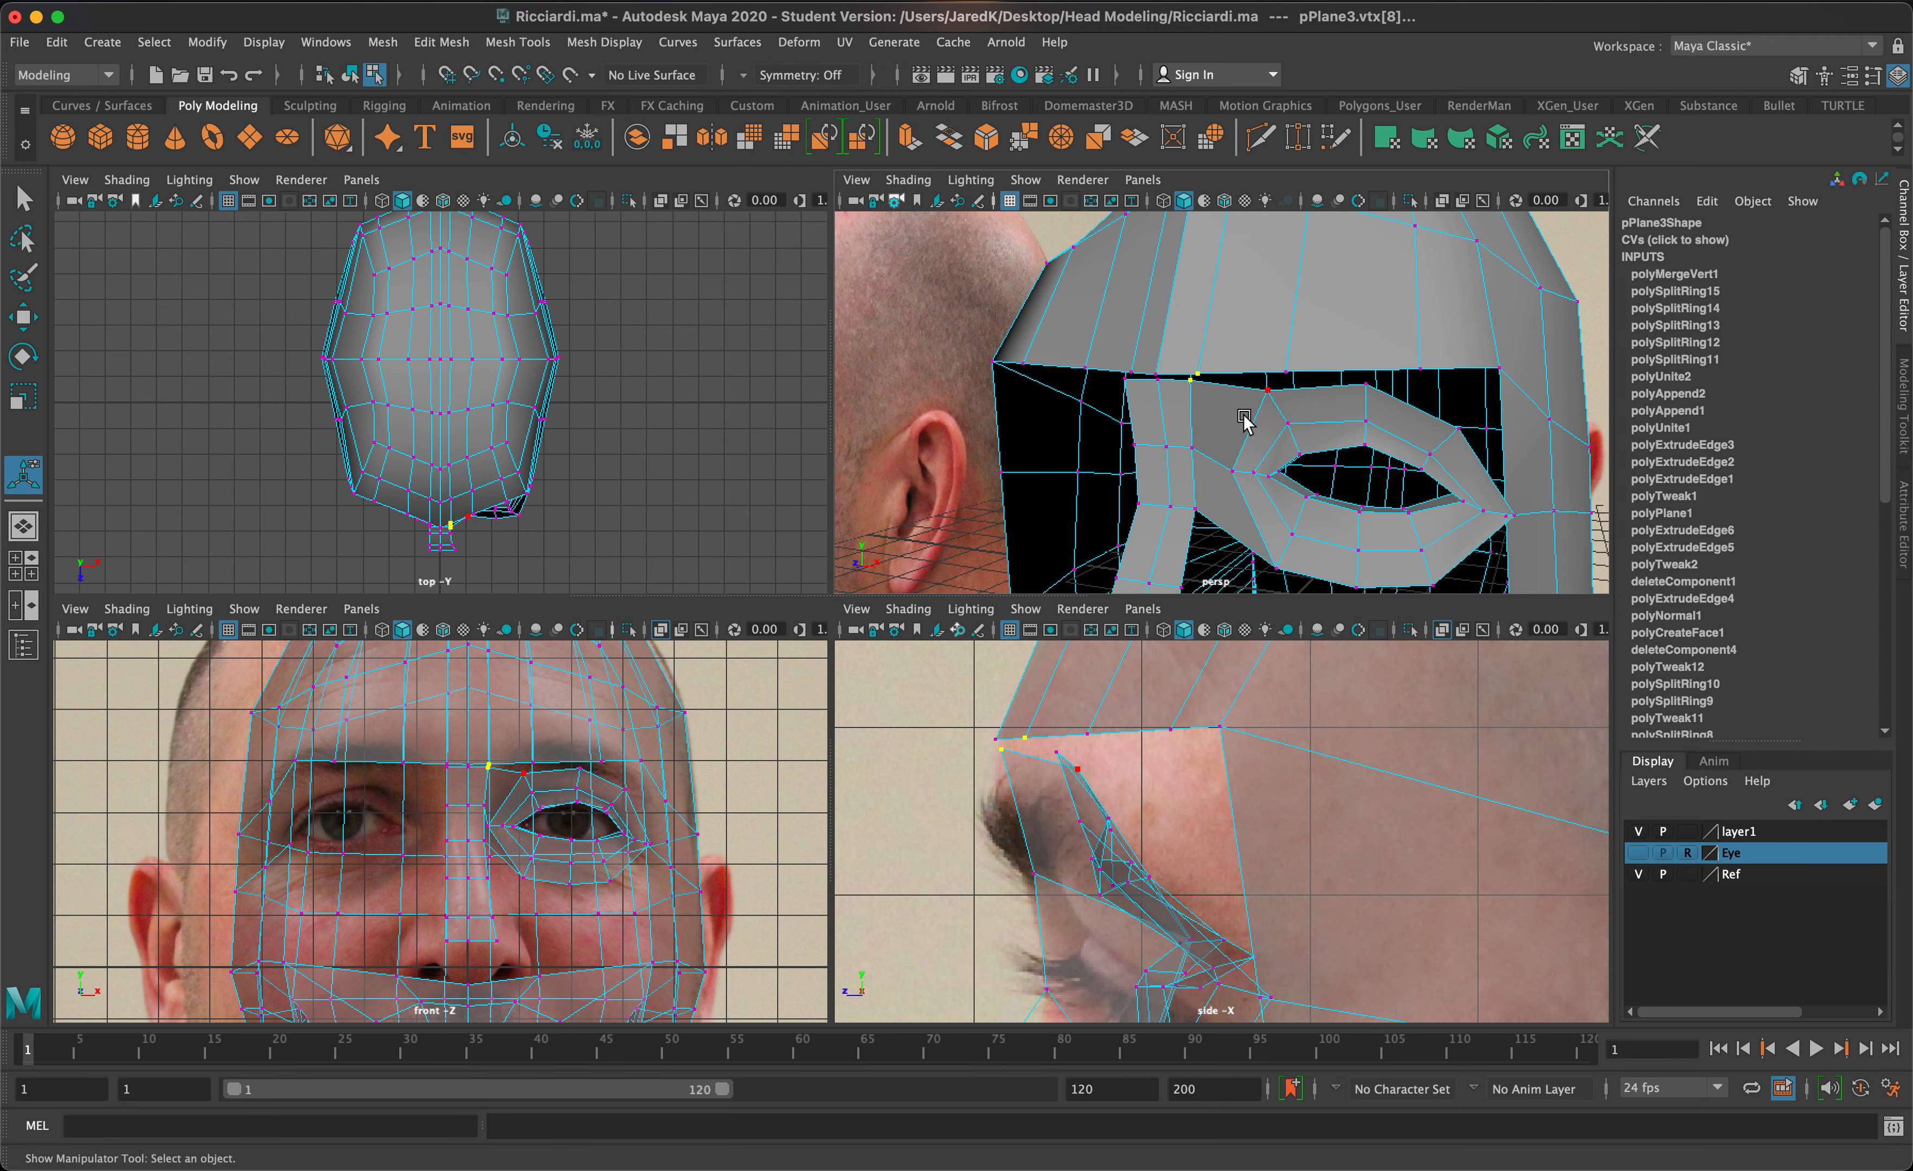
{"action": "middle_click_drag", "start_coordinate": [1191, 394], "coordinate": [1252, 426], "text": "alt"}
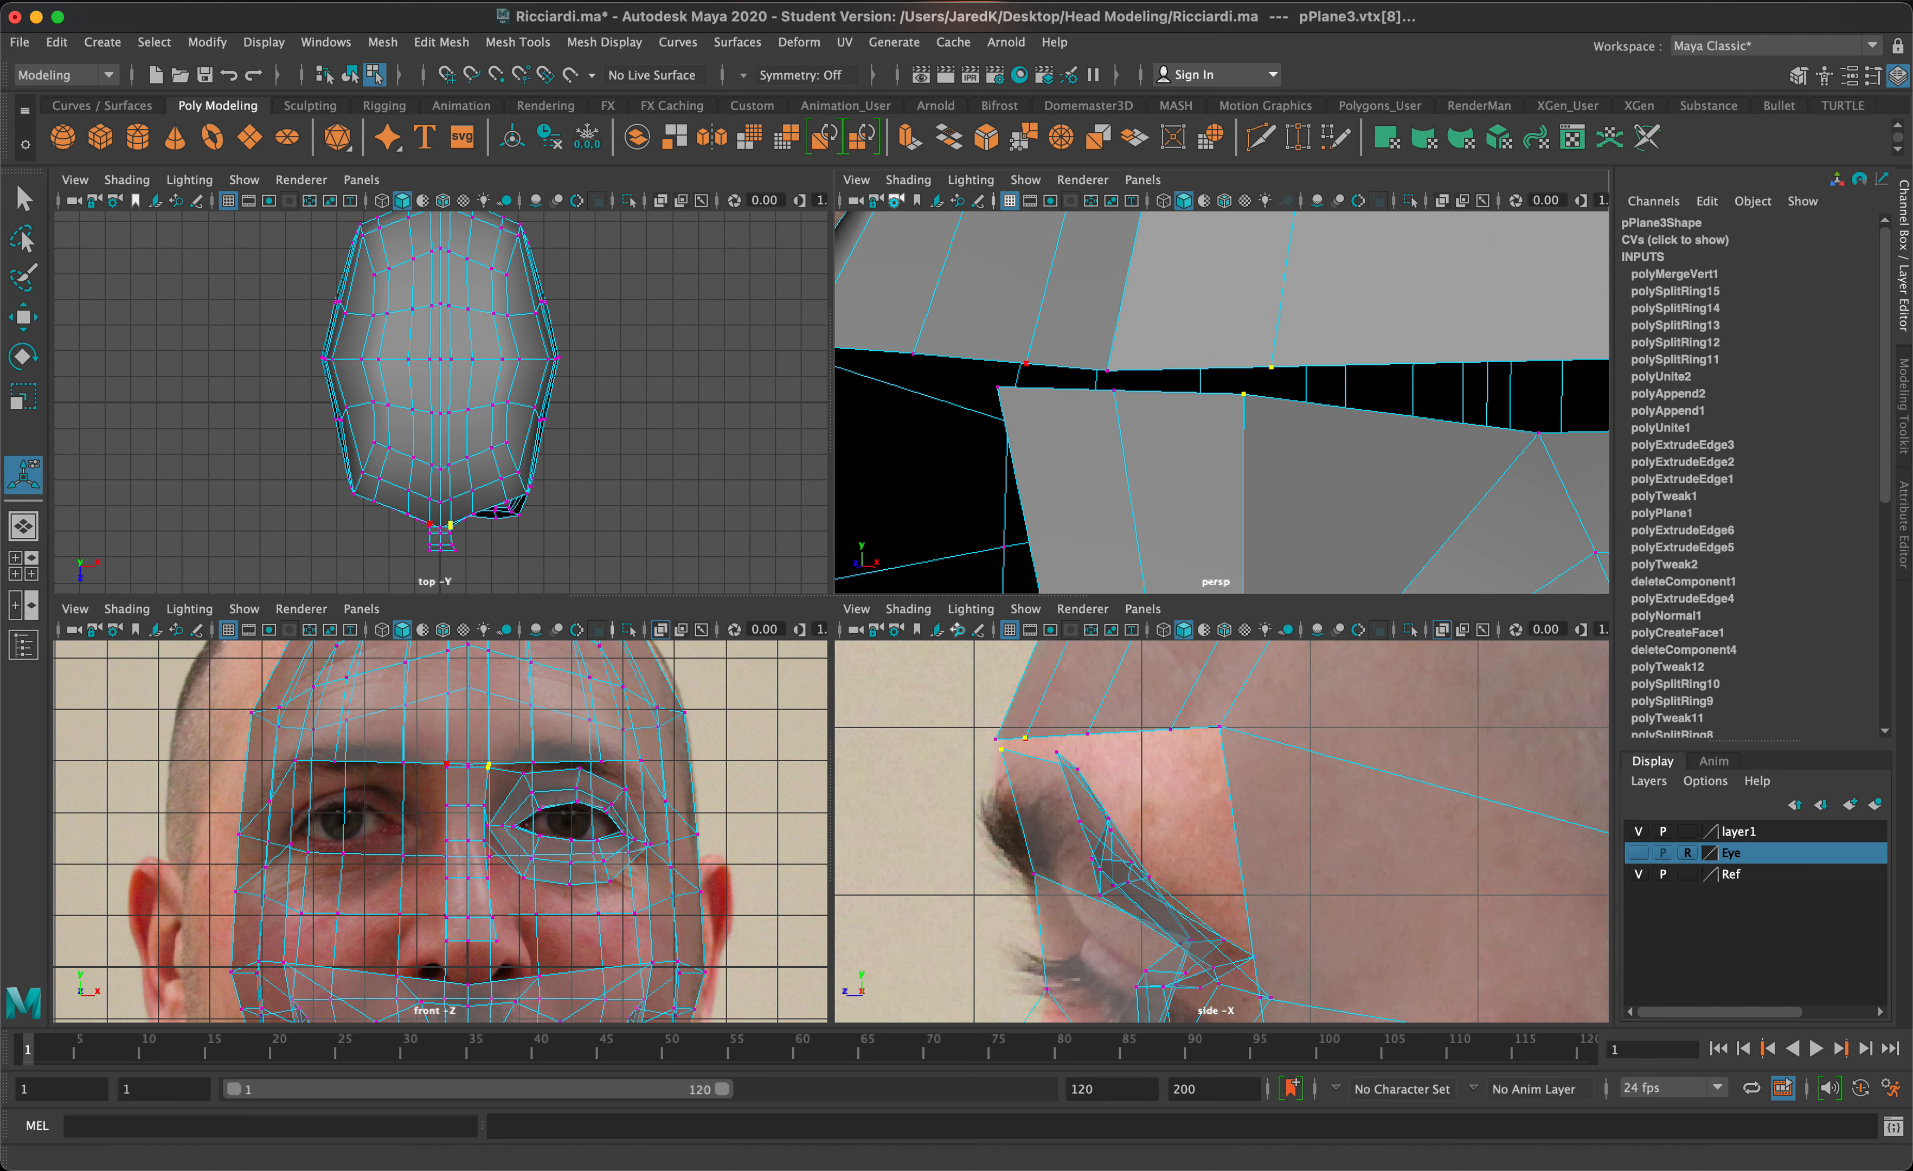
{"action": "left_click", "coordinate": [507, 44]}
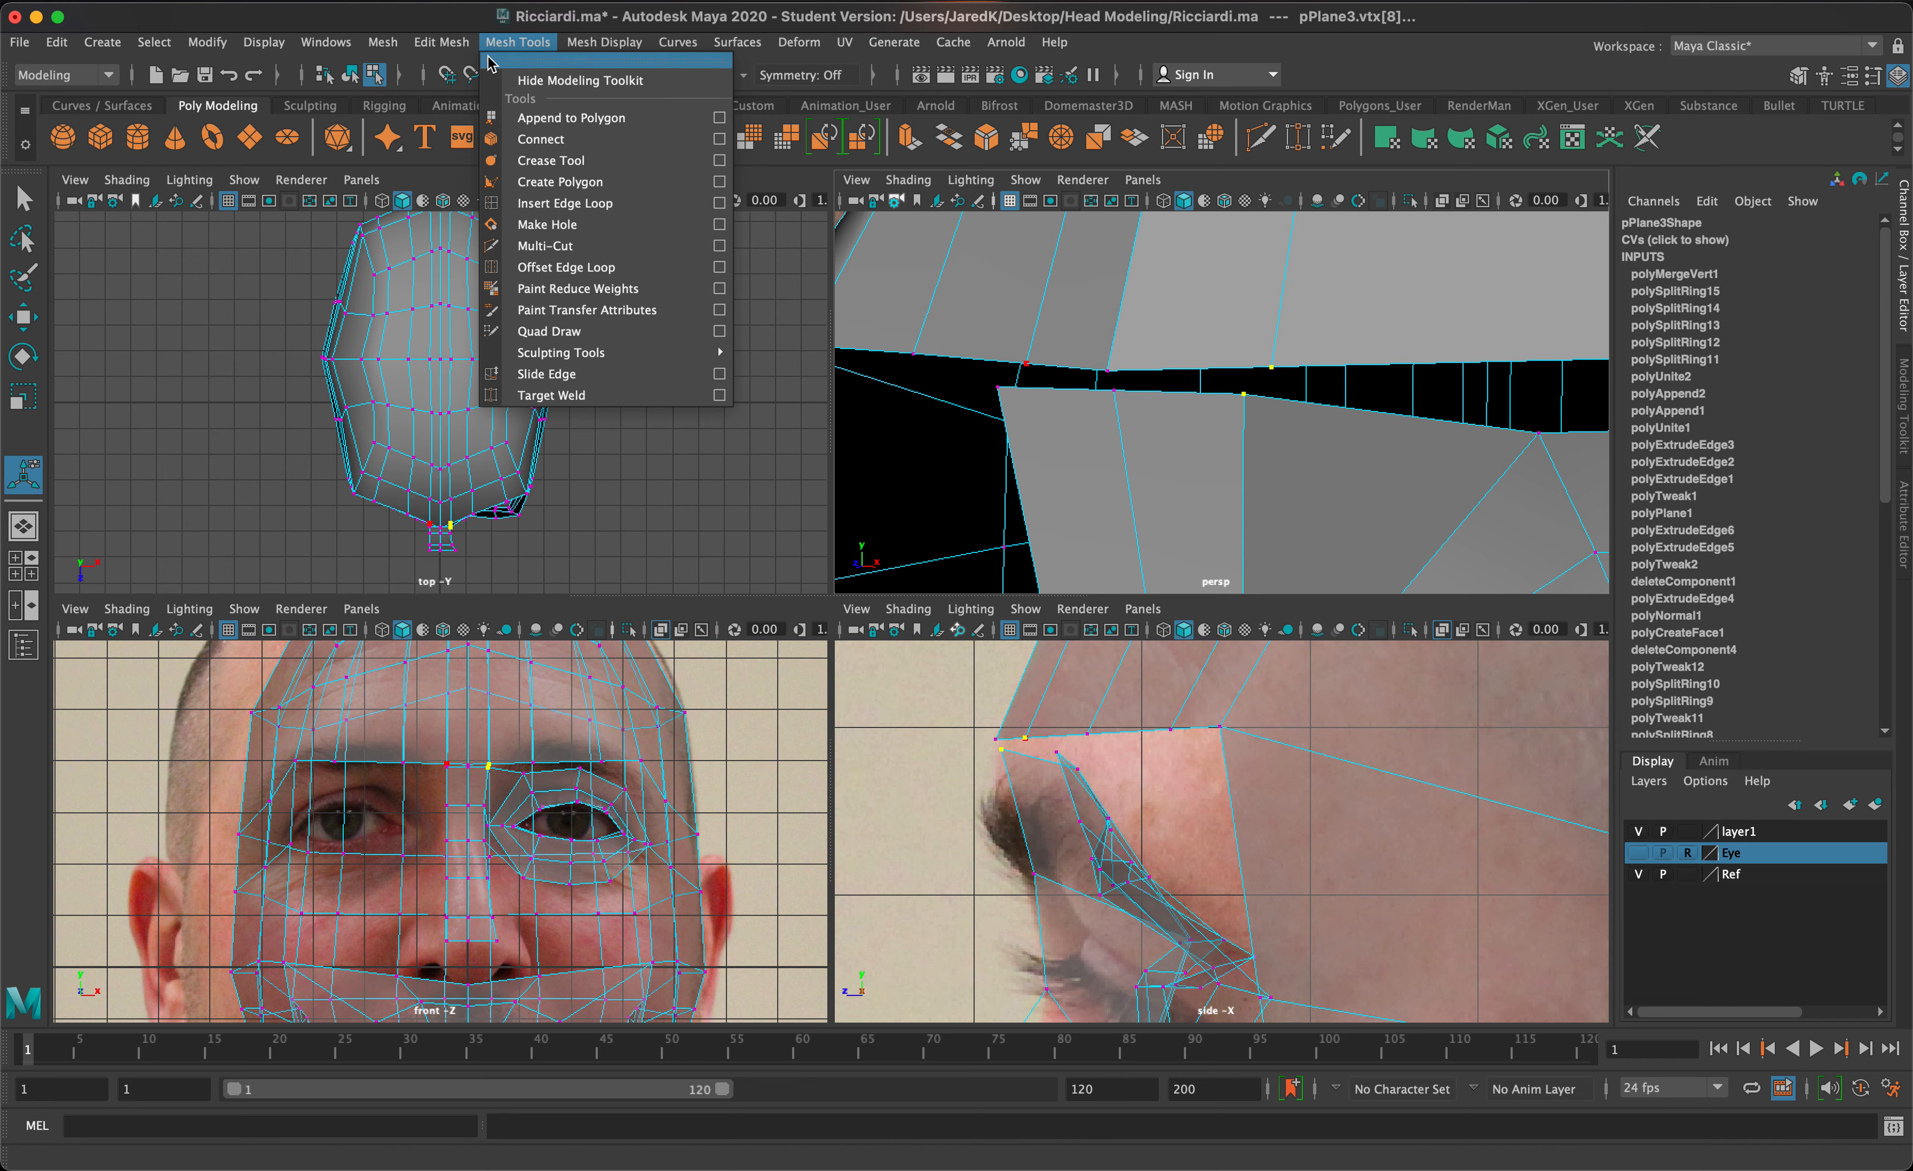
{"action": "left_click", "coordinate": [440, 43]}
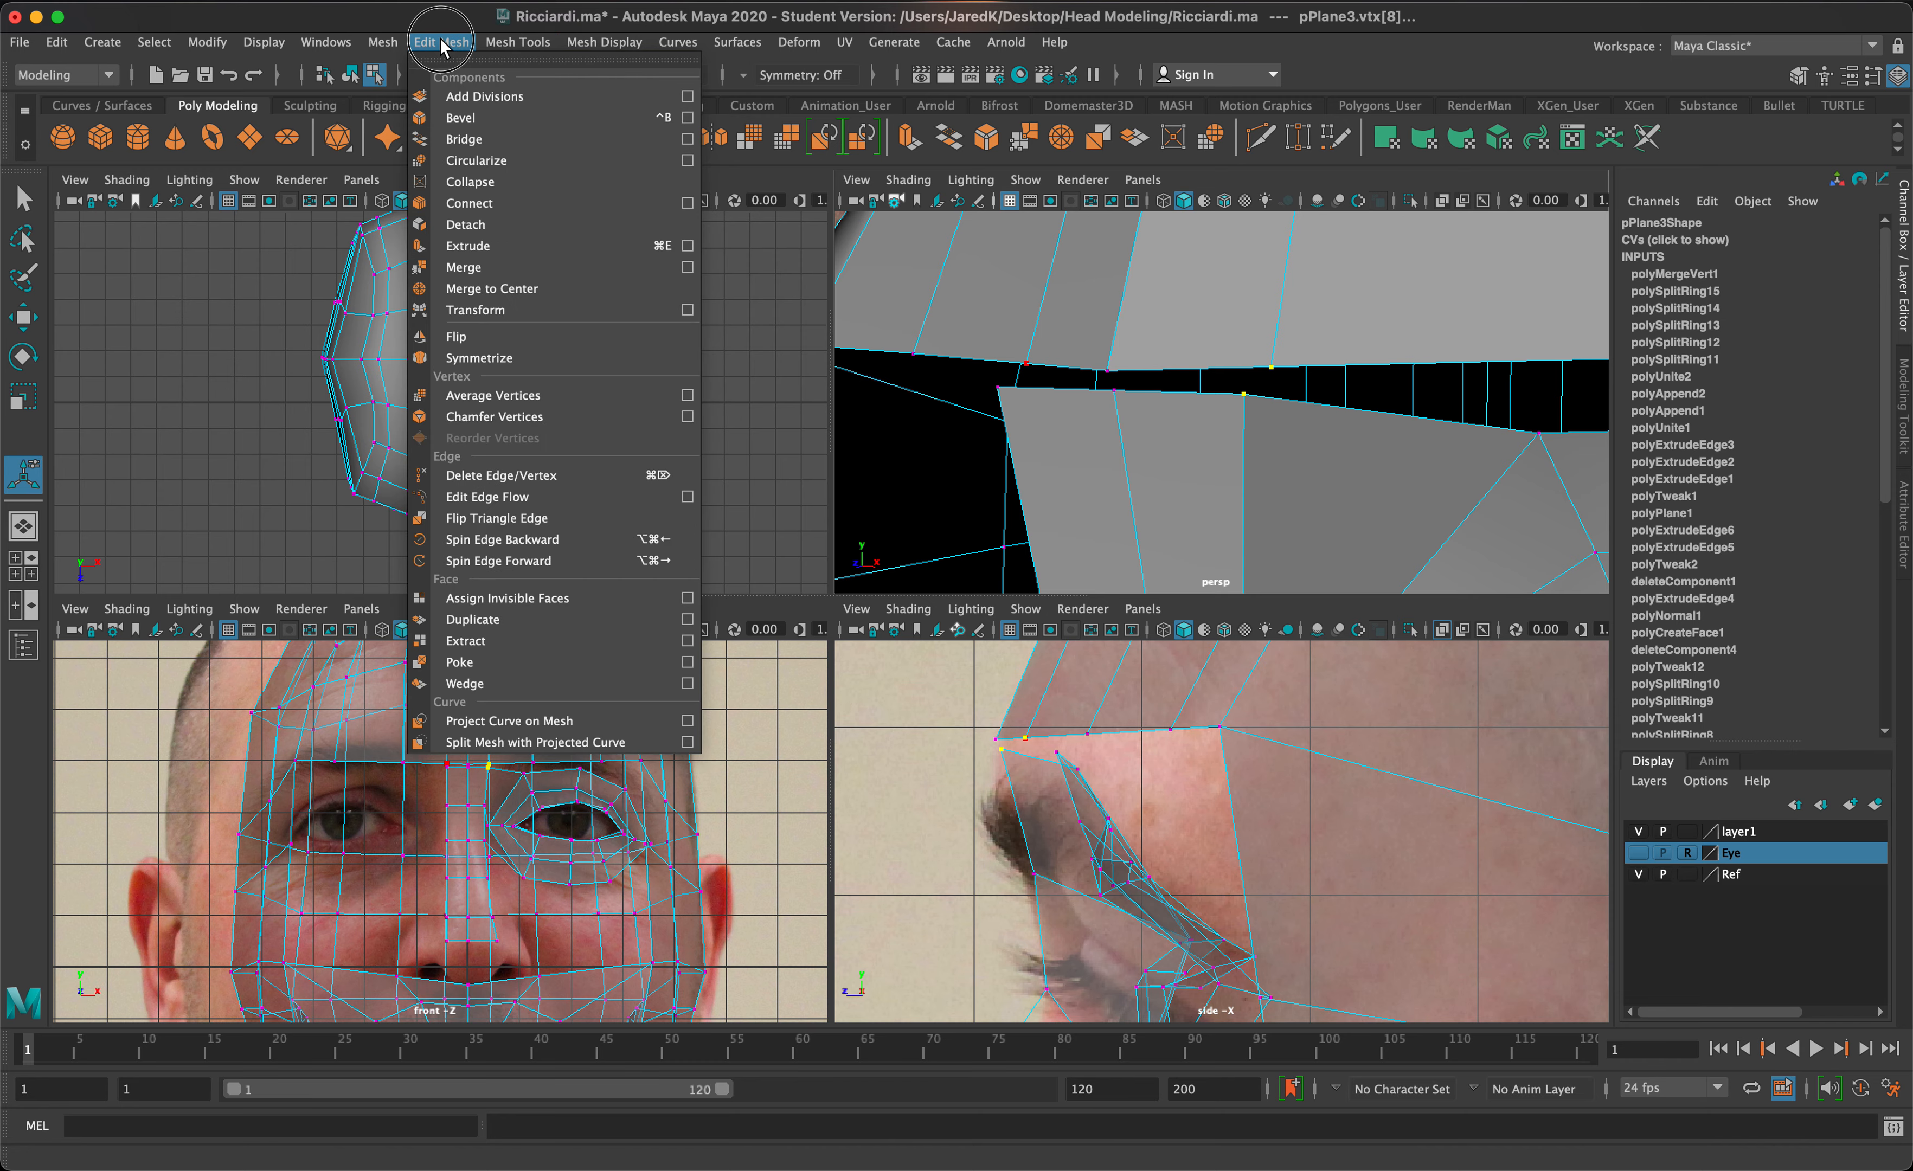
{"action": "left_click", "coordinate": [512, 266]}
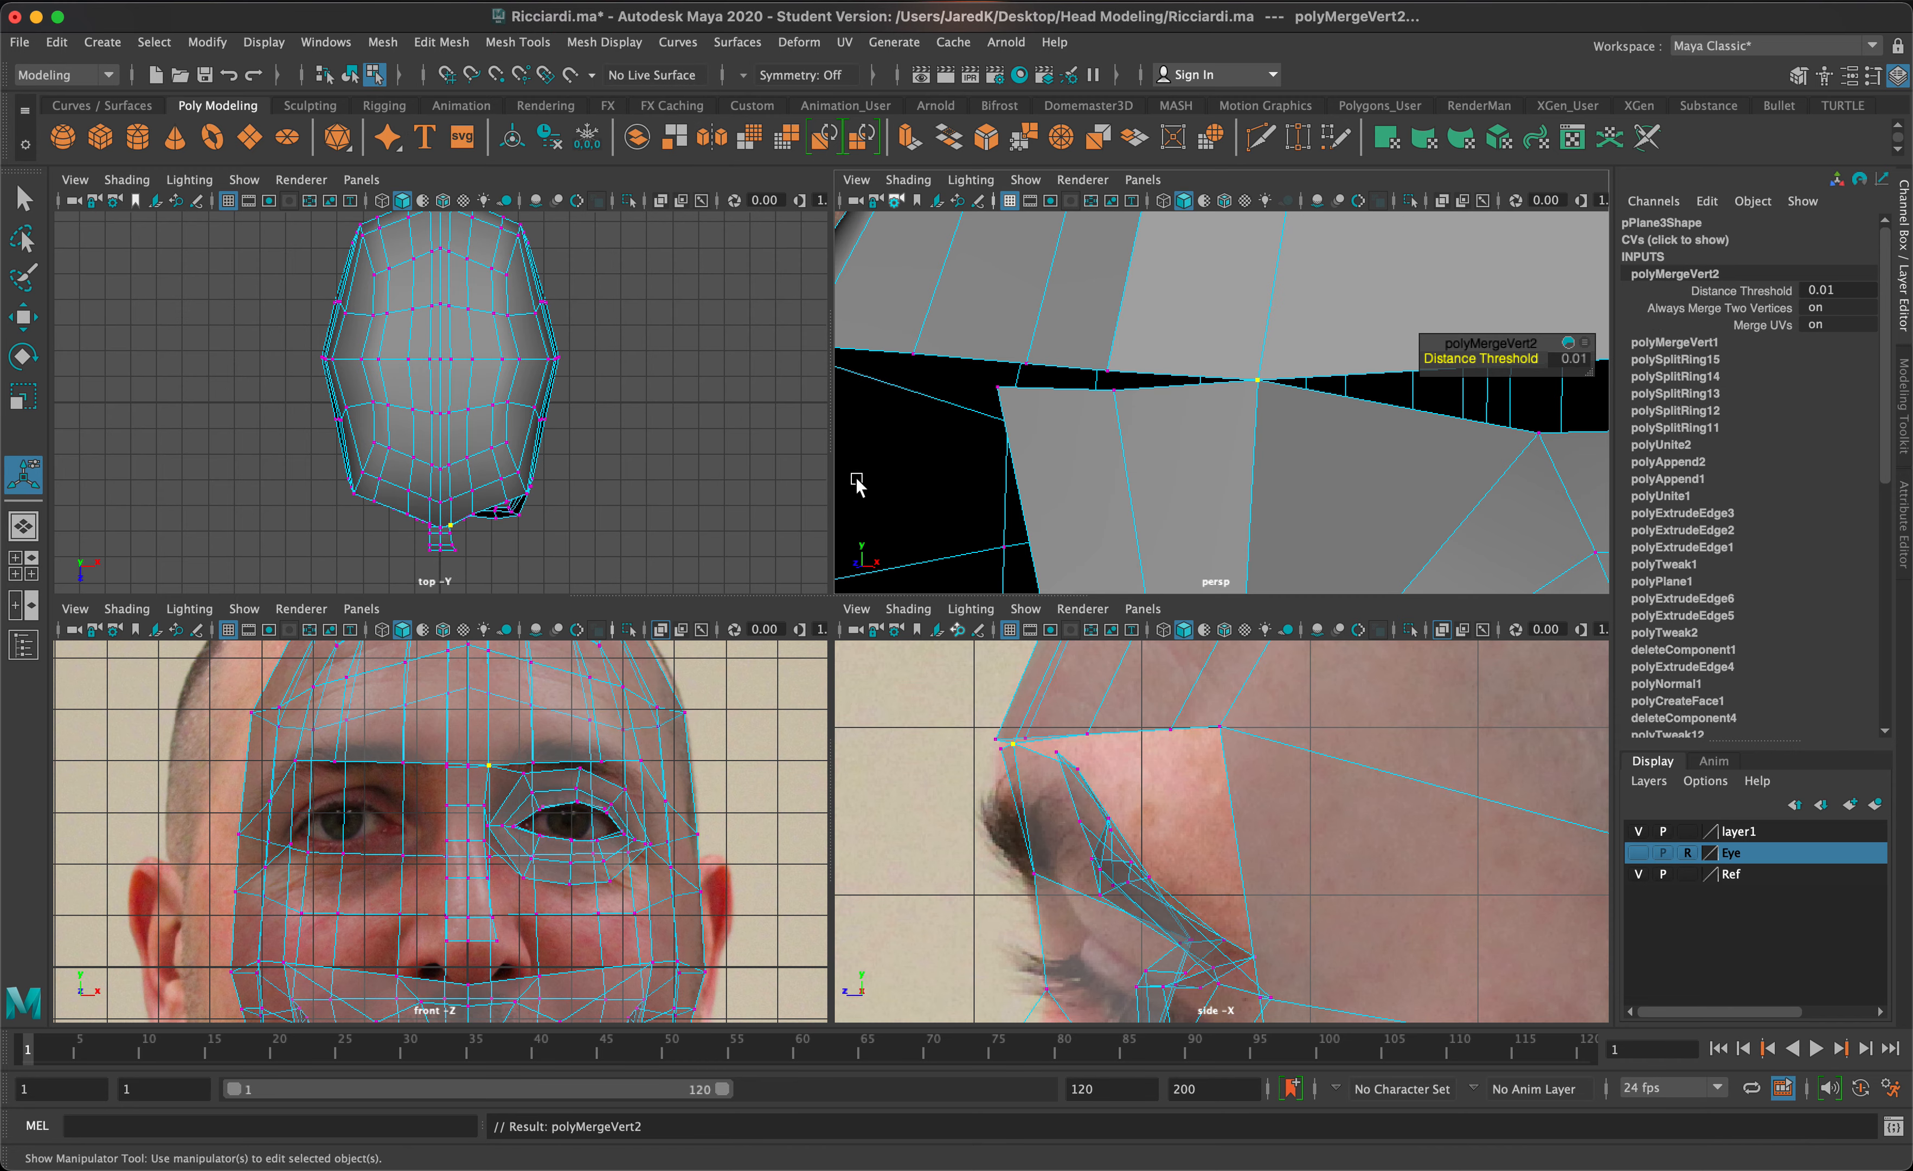
- Merge the nose strip's upper middle vertex and its other upper corner vertex with their matching forehead edge vertices
{"action": "left_click_drag", "start_coordinate": [1123, 408], "coordinate": [1097, 328]}
{"action": "key", "text": "g"}
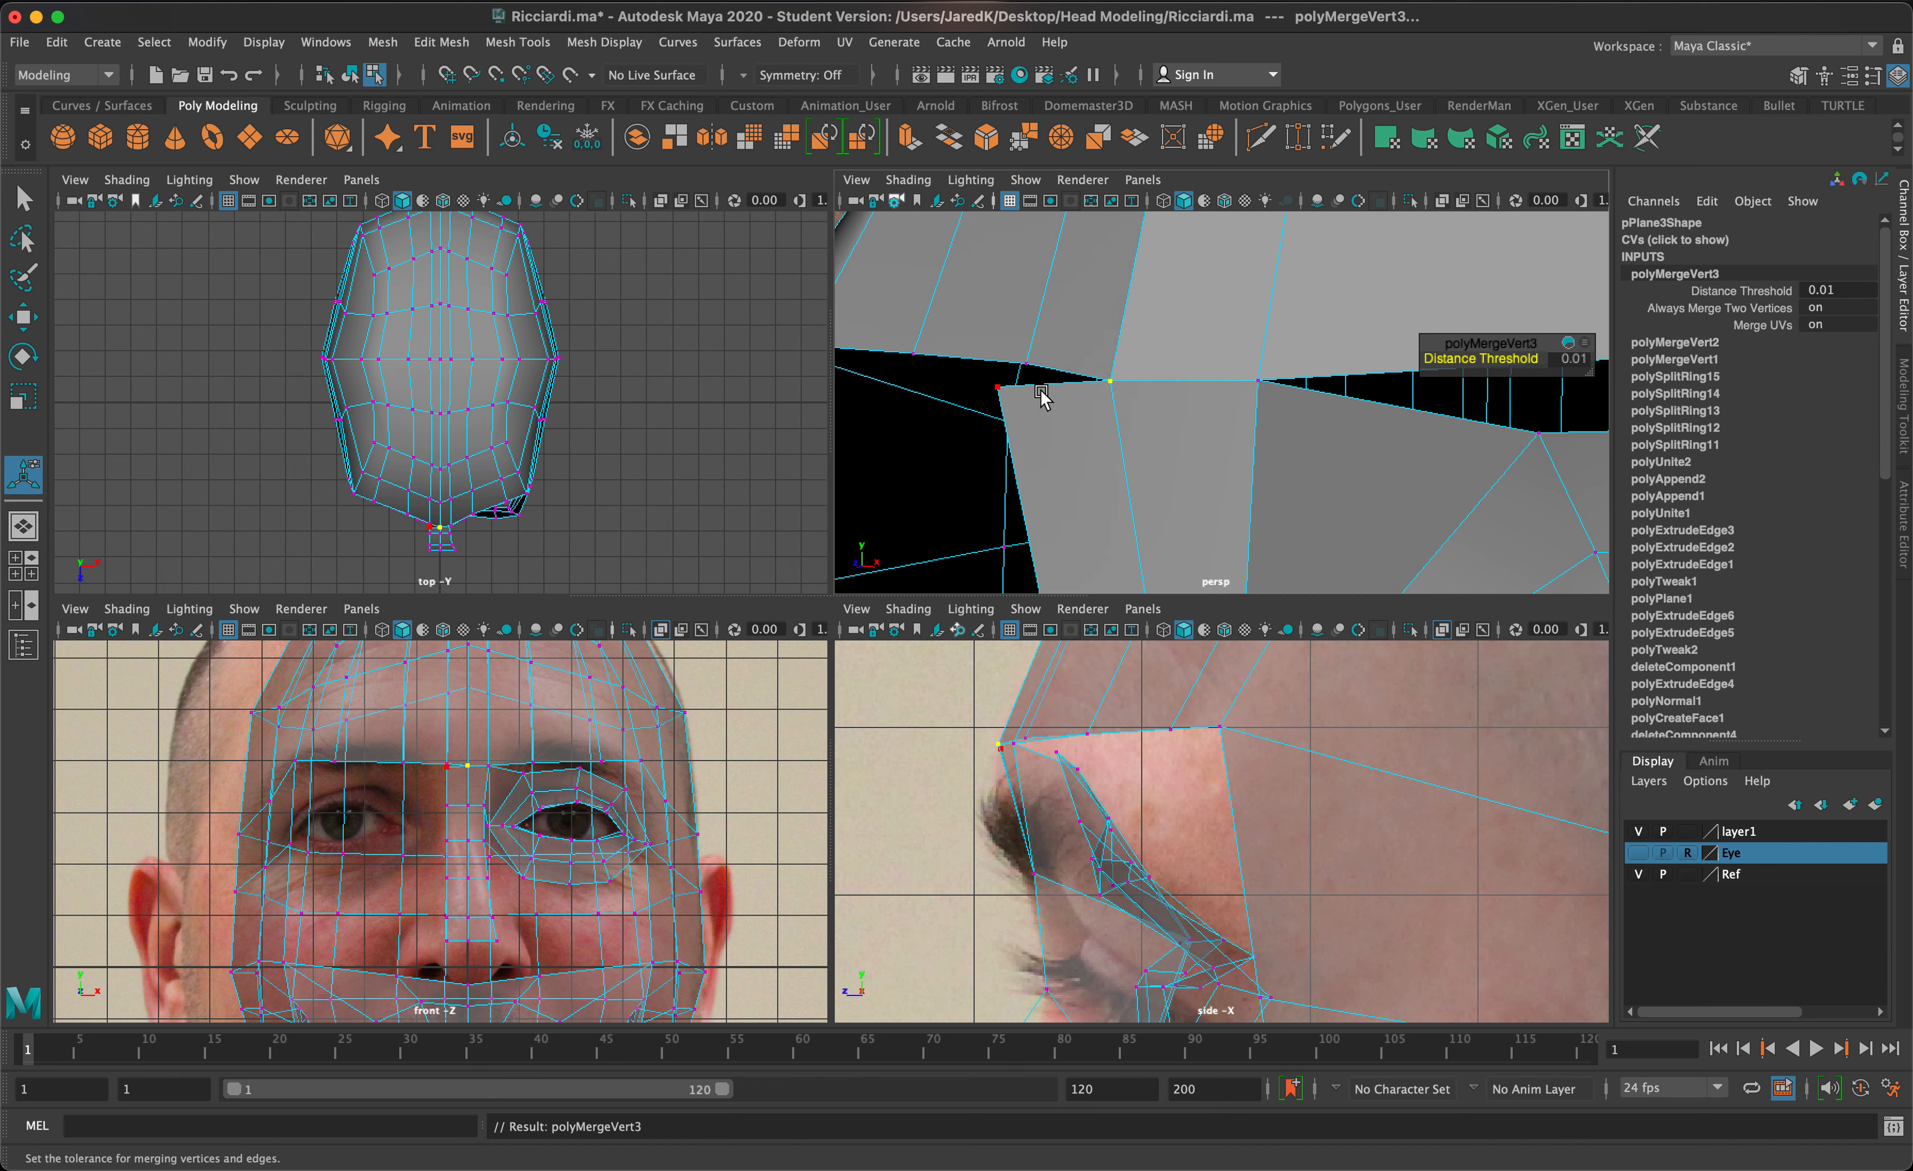
{"action": "left_click_drag", "start_coordinate": [1042, 397], "coordinate": [950, 314]}
{"action": "key", "text": "g"}
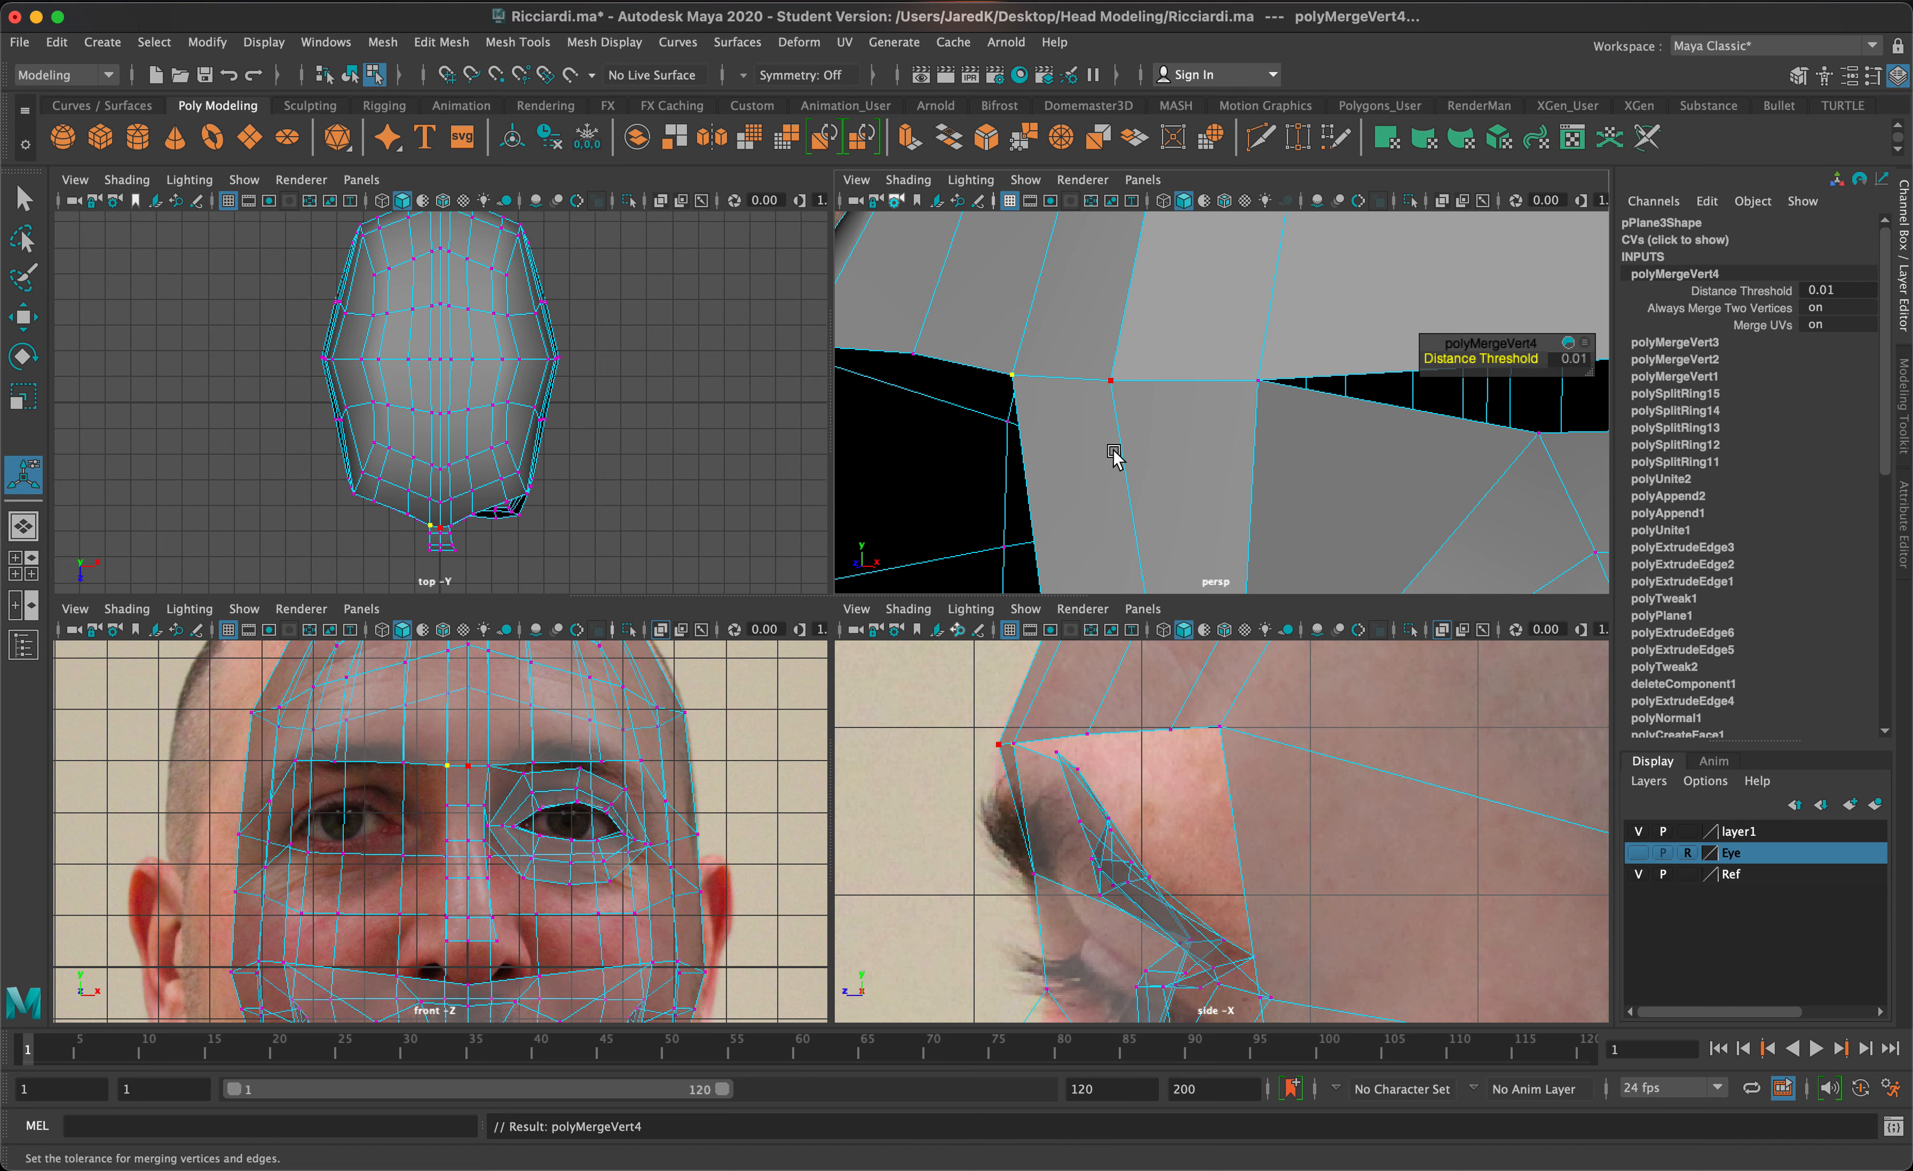
- Merge the eye ring's upper inner vertex with the forehead edge vertex directly above it
{"action": "scroll", "coordinate": [1146, 459], "scroll_direction": "down", "scroll_amount": 5}
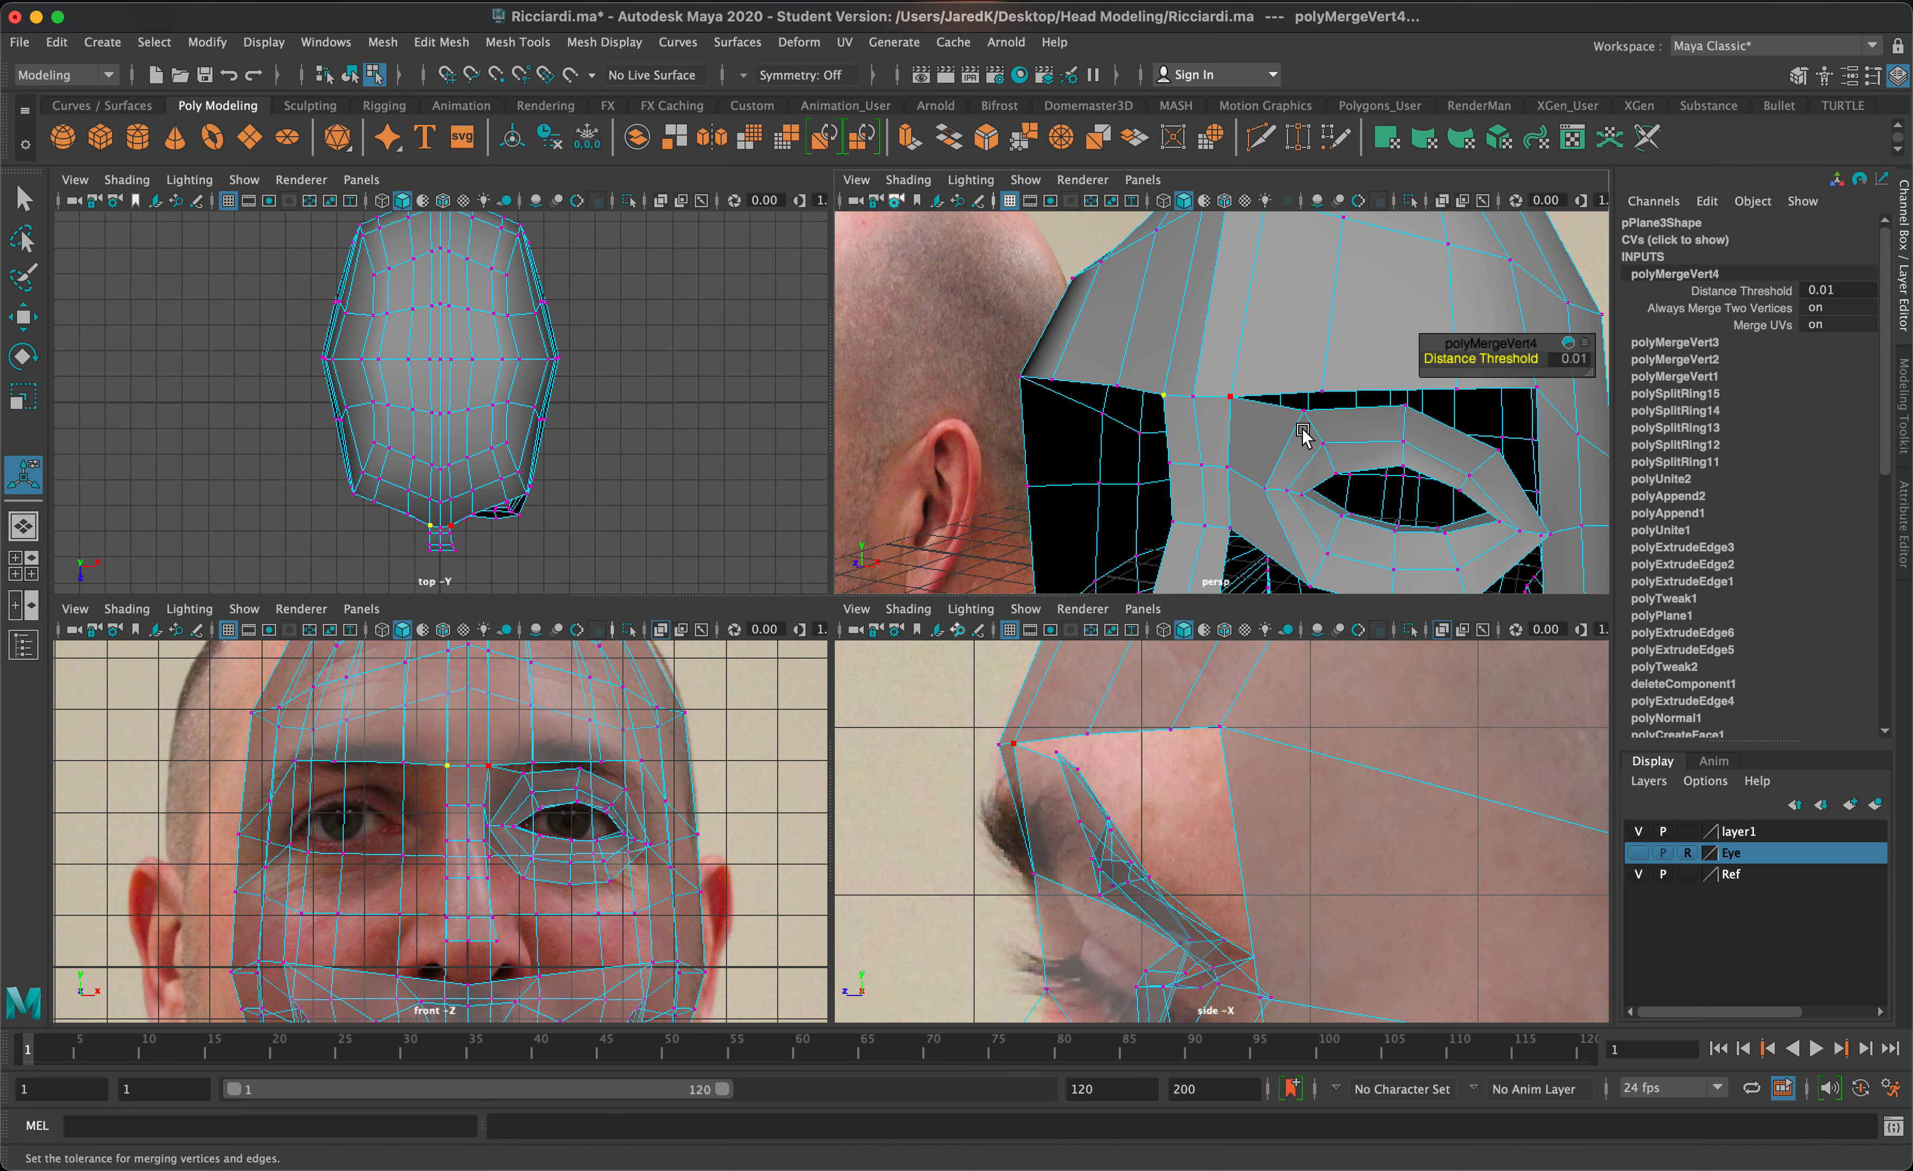
{"action": "left_click_drag", "start_coordinate": [1327, 450], "coordinate": [1230, 375], "text": "alt"}
{"action": "left_click", "coordinate": [1233, 374]}
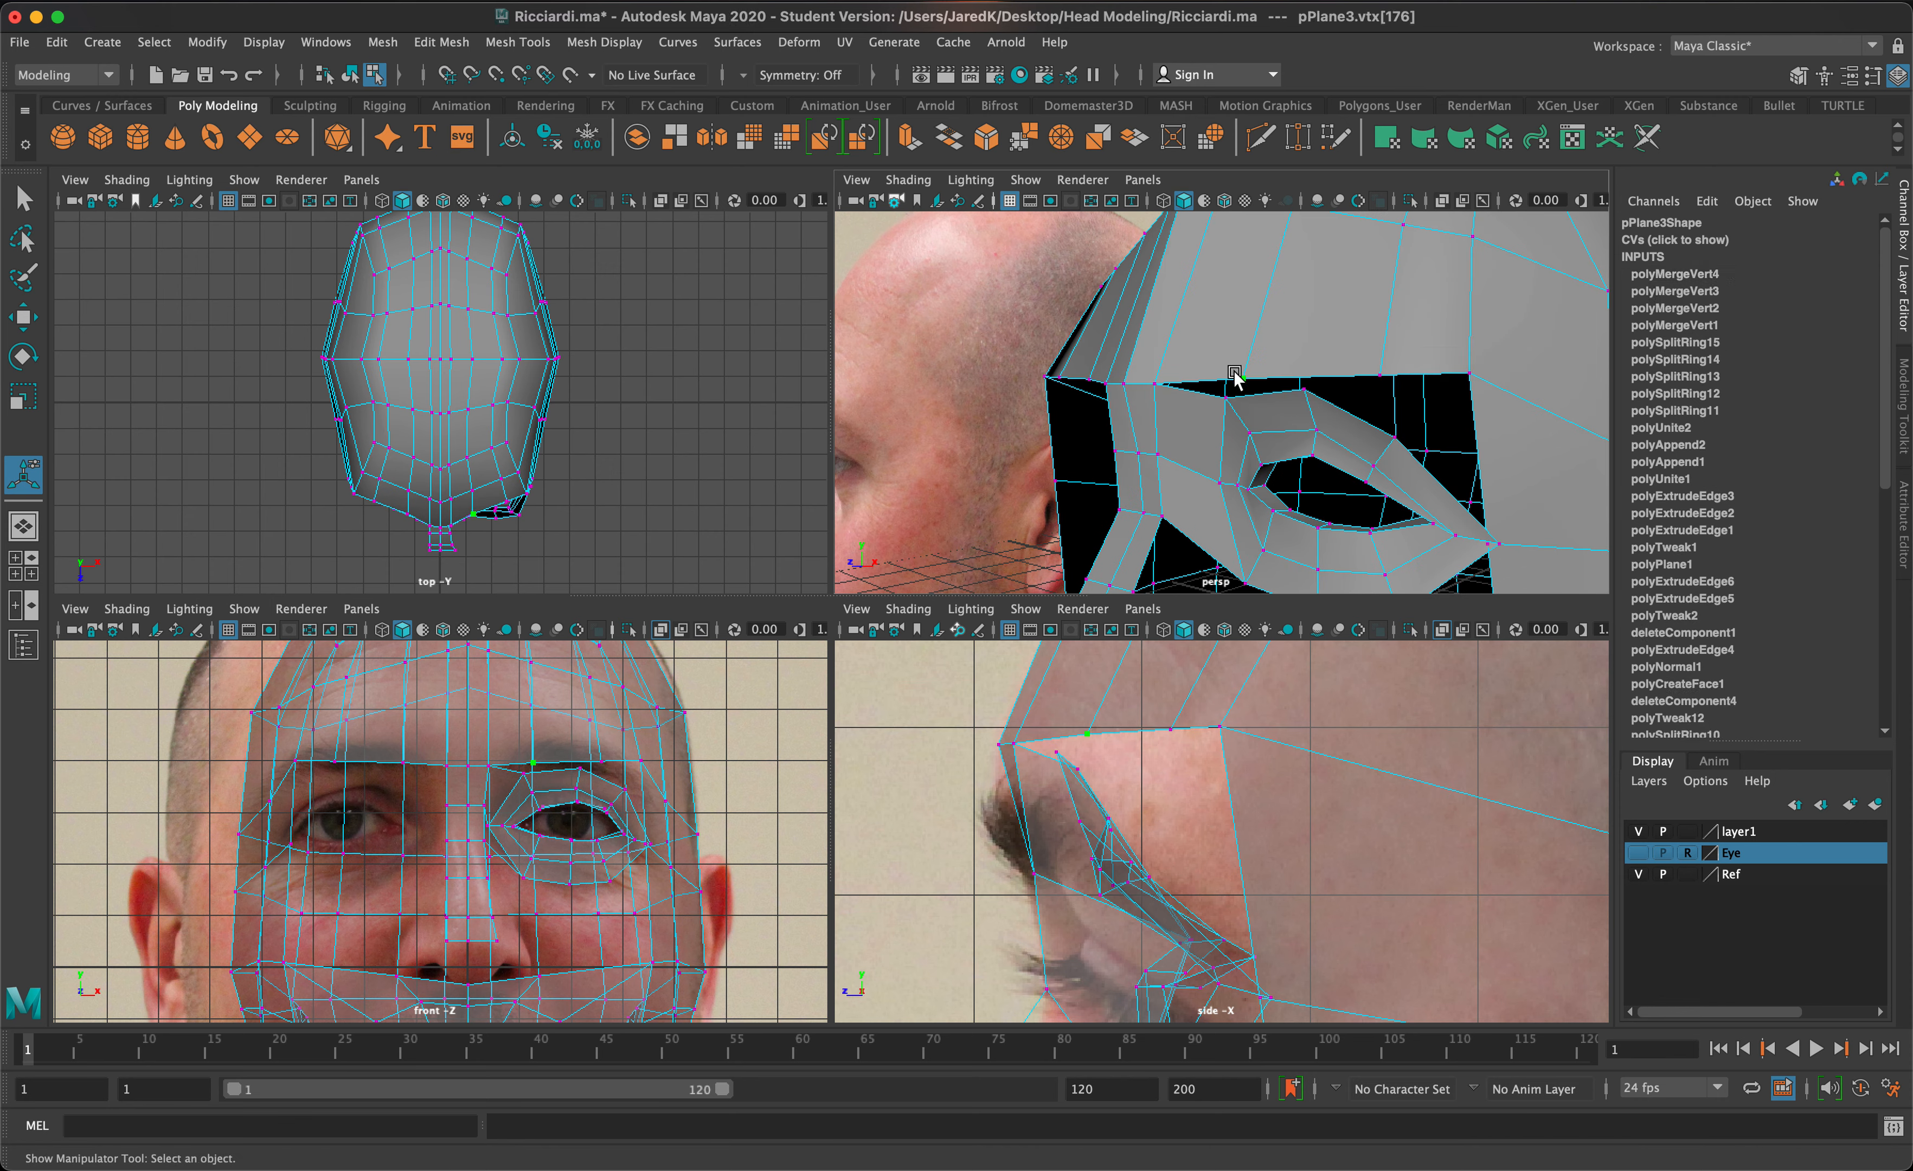
{"action": "left_click", "coordinate": [1221, 401], "text": "shift"}
{"action": "key", "text": "g"}
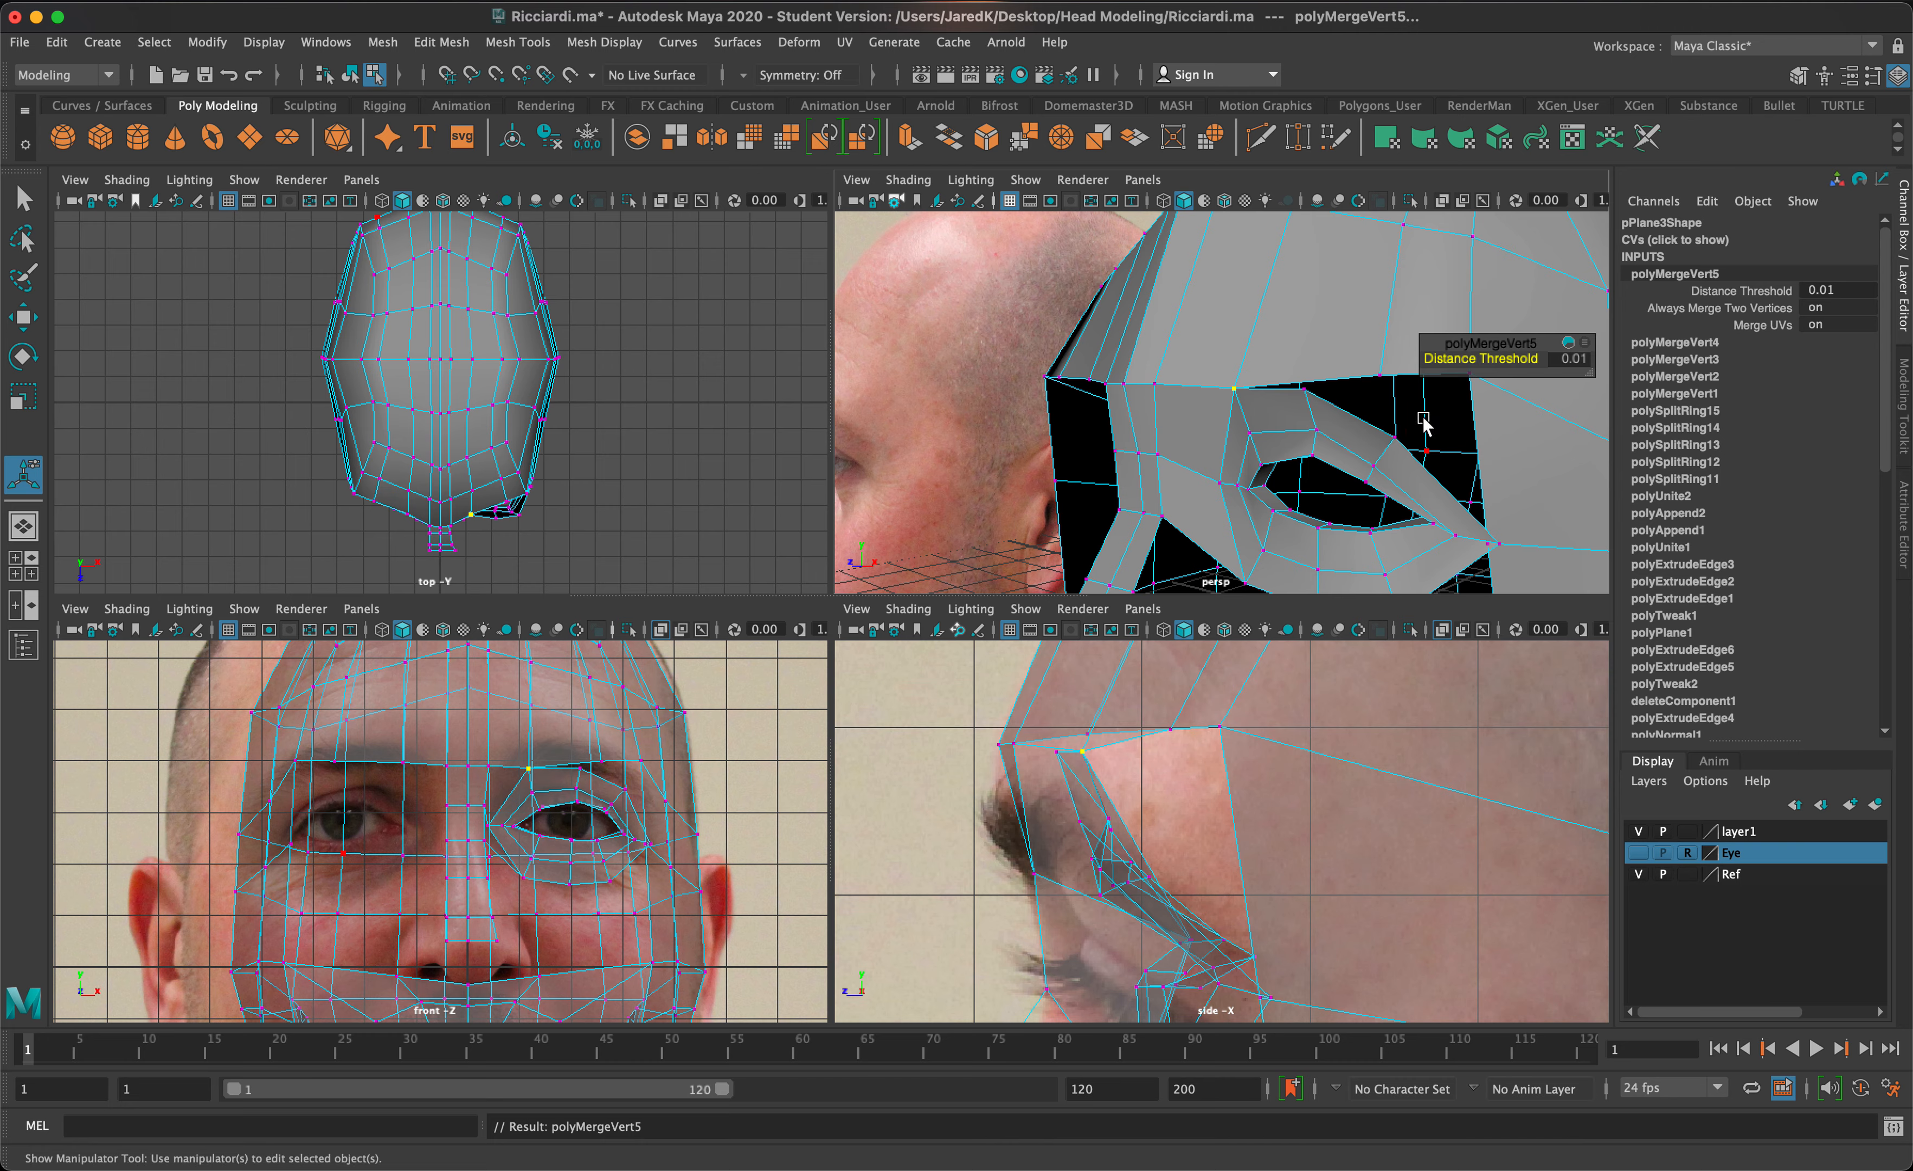
{"action": "mouse_move", "coordinate": [1358, 408]}
{"action": "left_mouse_down", "text": "alt"}
{"action": "mouse_move", "coordinate": [1492, 435]}
{"action": "mouse_move", "coordinate": [1333, 440]}
{"action": "mouse_move", "coordinate": [1348, 419]}
{"action": "mouse_move", "coordinate": [1347, 442]}
{"action": "left_mouse_up", "text": "alt"}
{"action": "key", "text": "ctrl+z"}
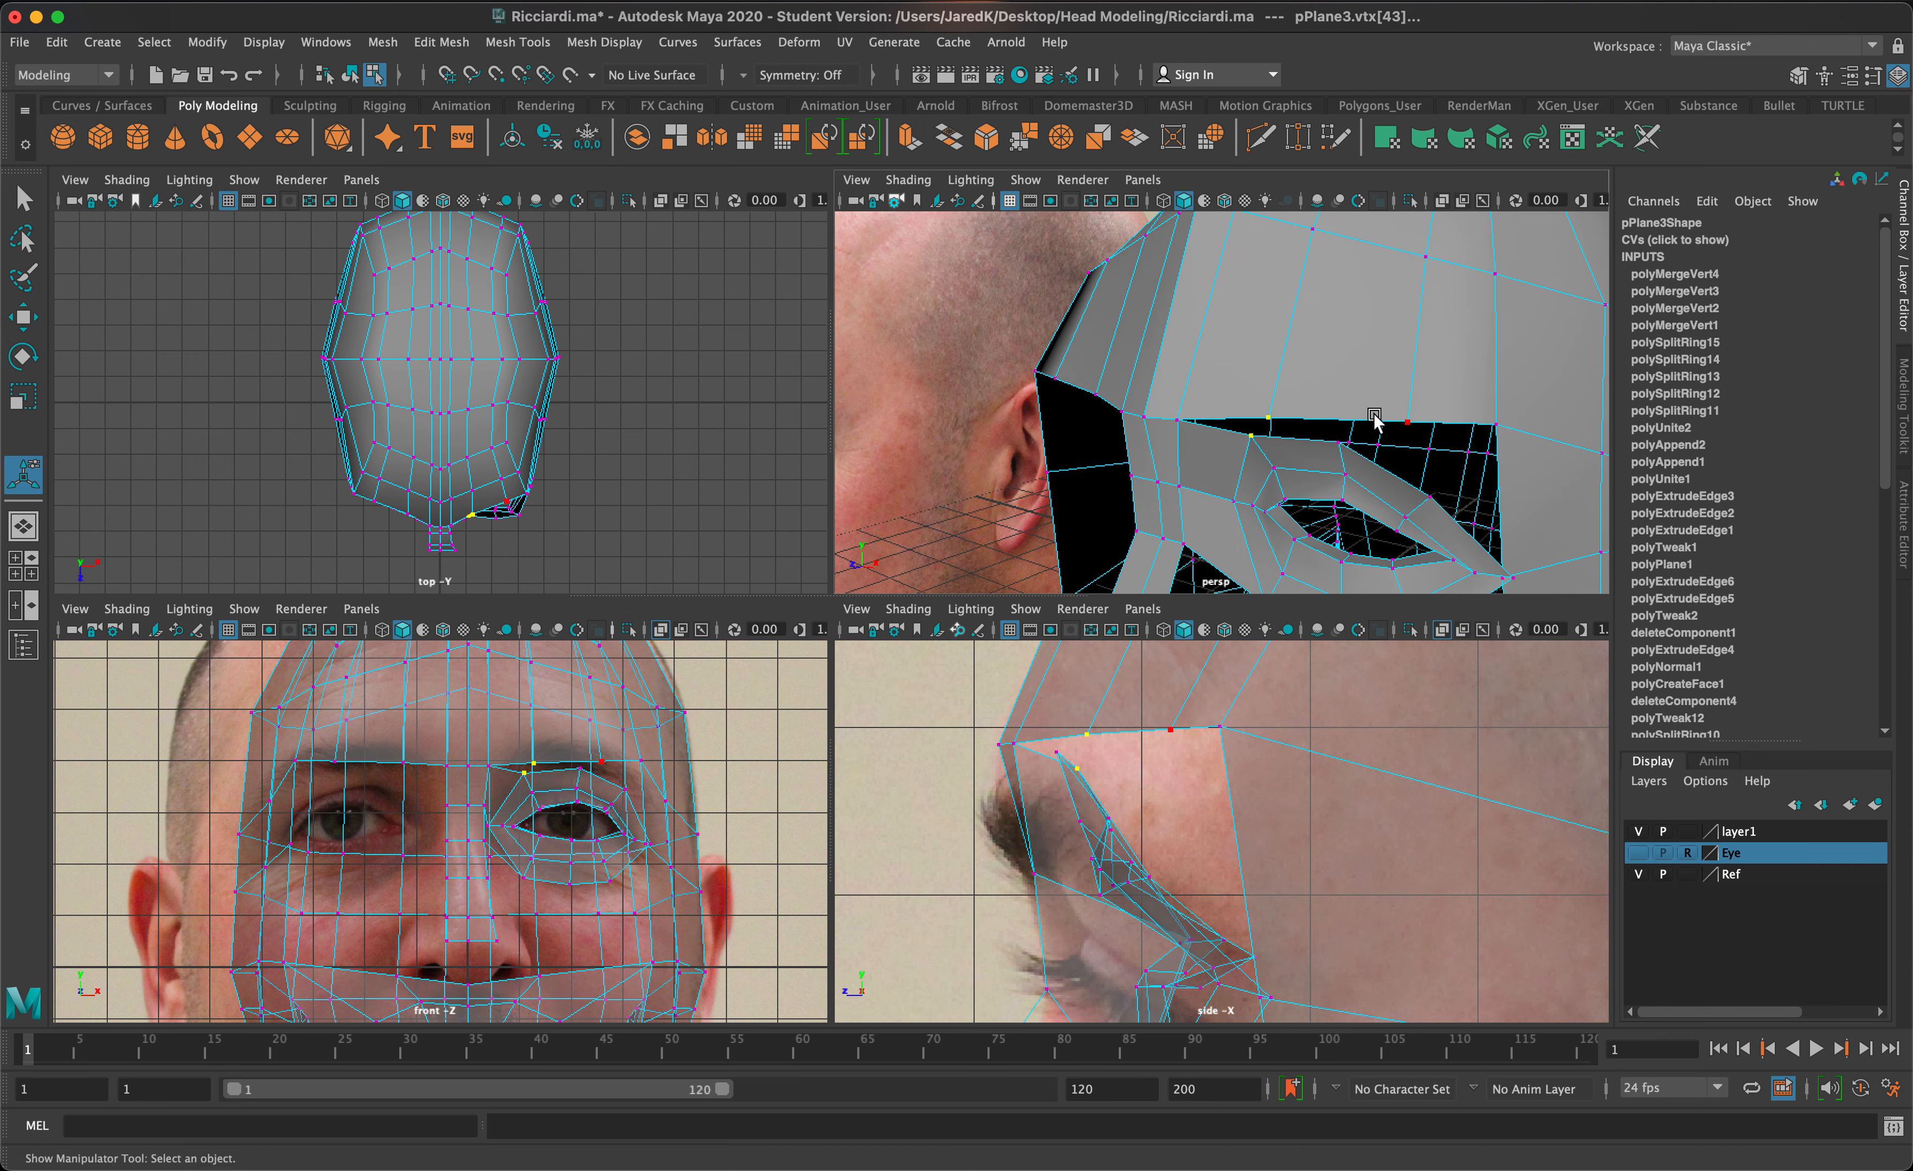
{"action": "left_click_drag", "start_coordinate": [1457, 463], "coordinate": [1437, 400], "text": "alt"}
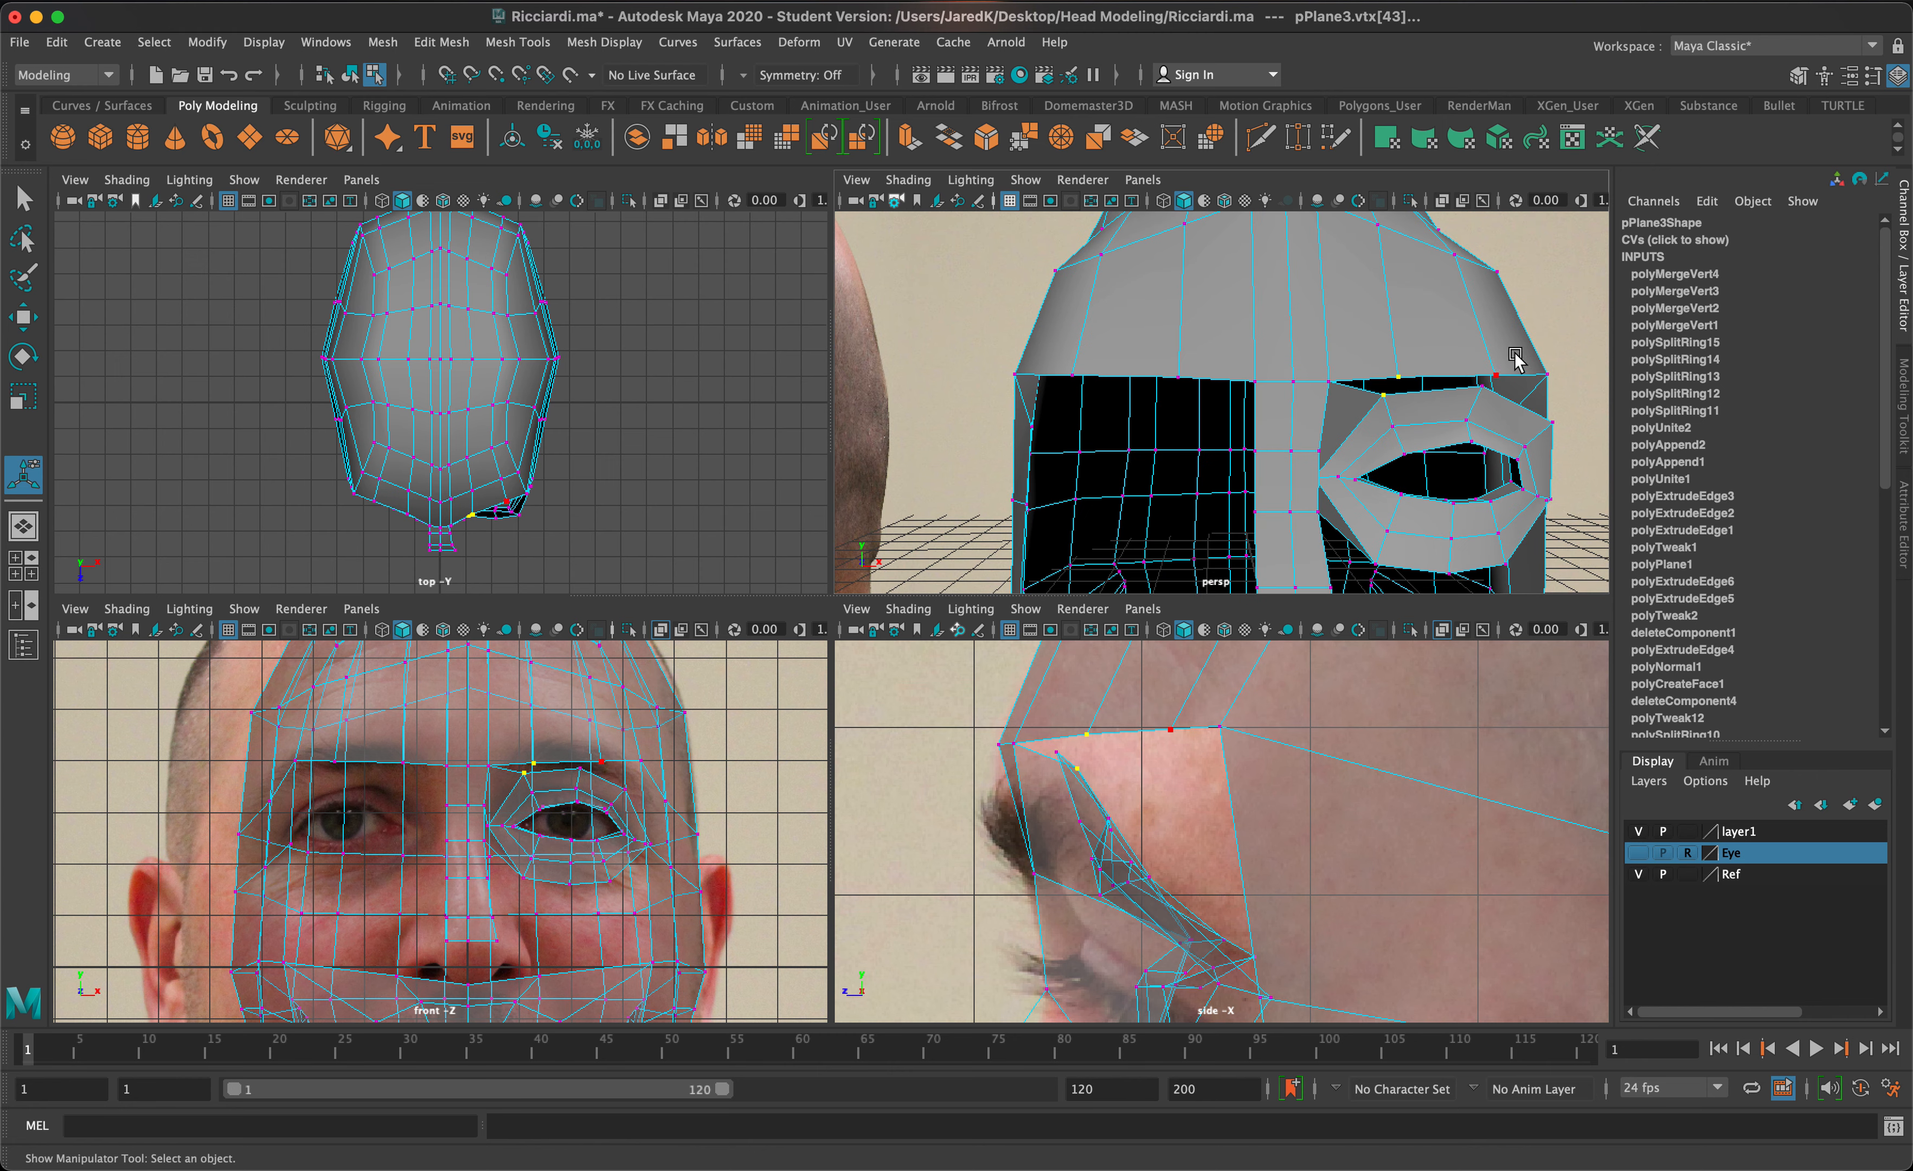
{"action": "key", "text": "g"}
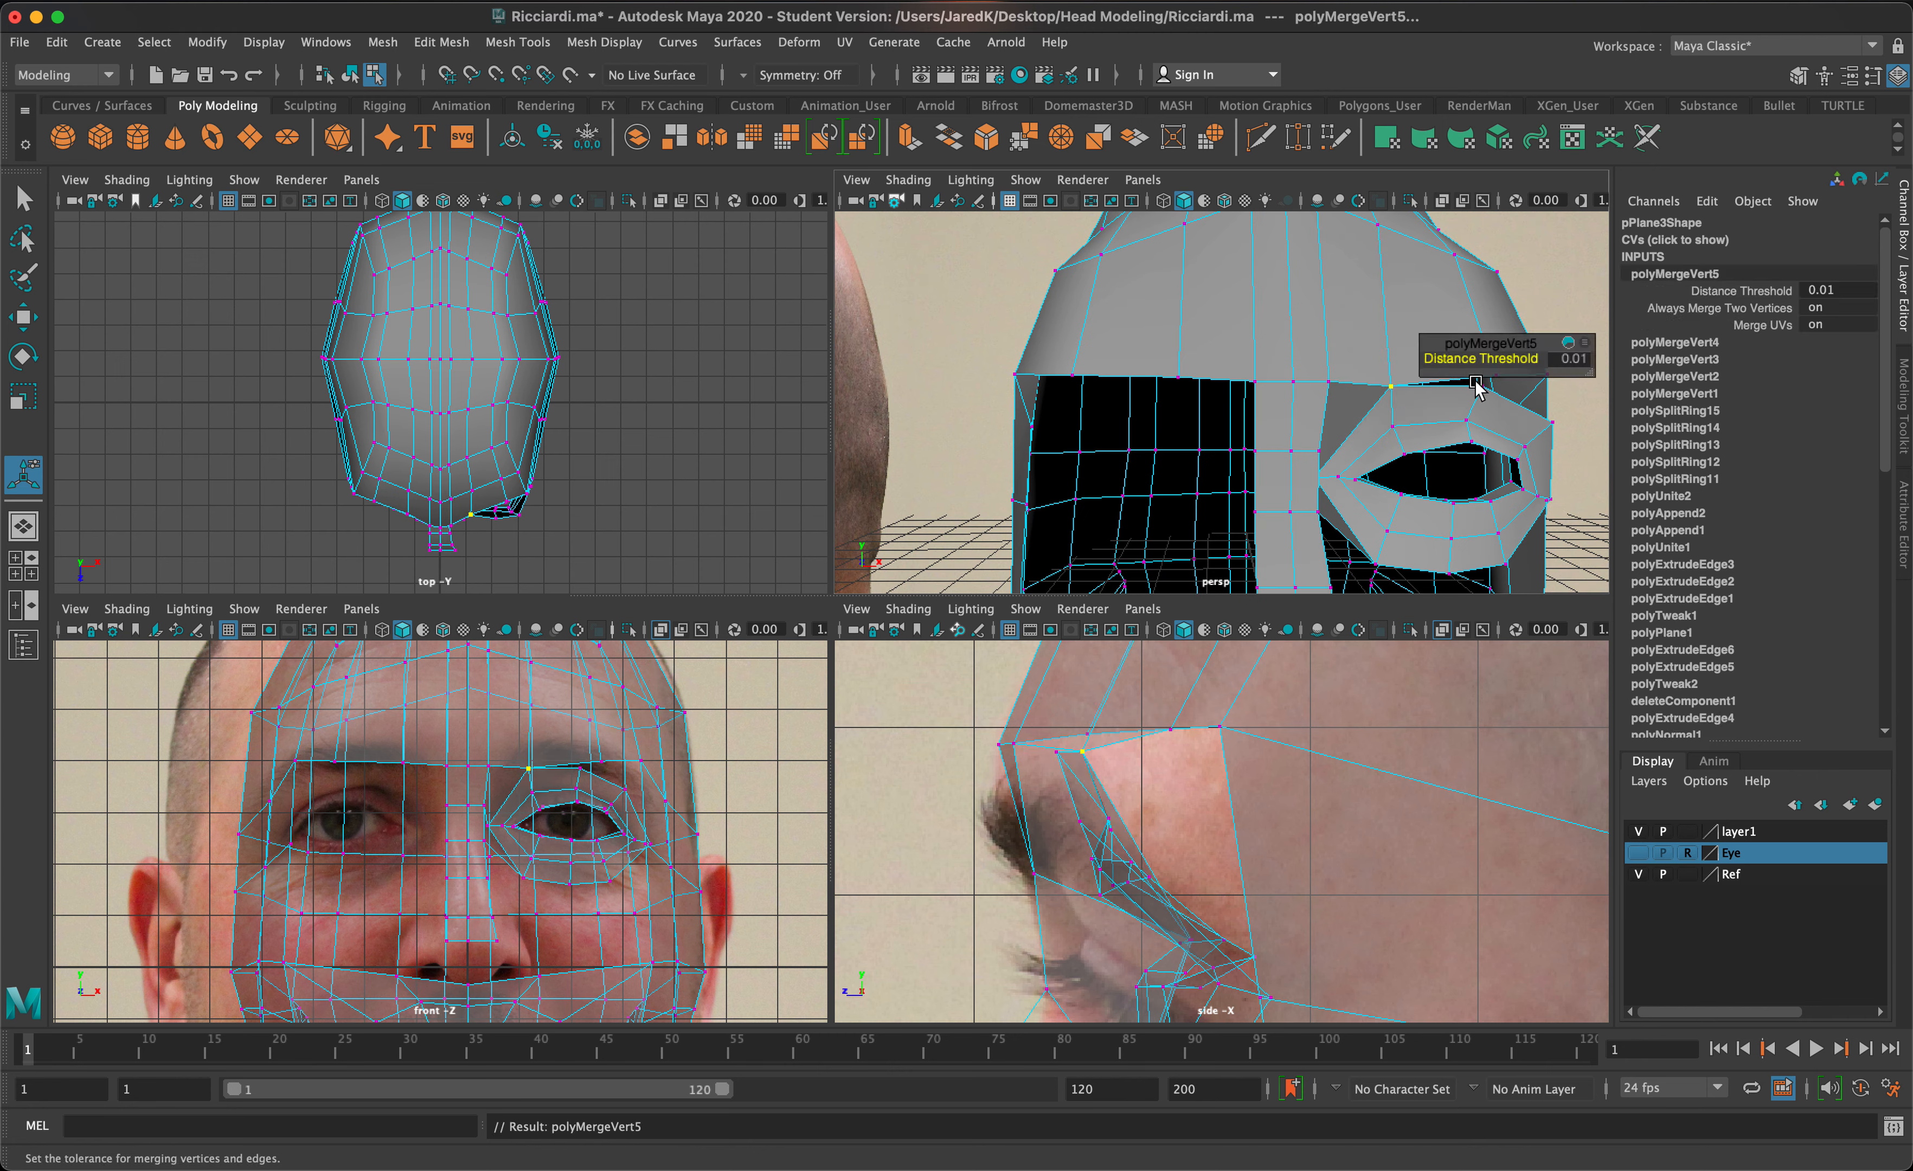
- Try to merge the next vertex outward along the eye ring's upper edge with the forehead edge
{"action": "left_click_drag", "start_coordinate": [1494, 405], "coordinate": [1357, 397], "text": "alt"}
{"action": "mouse_move", "coordinate": [1456, 430]}
{"action": "left_mouse_down", "text": "alt"}
{"action": "mouse_move", "coordinate": [1494, 453]}
{"action": "mouse_move", "coordinate": [1459, 409]}
{"action": "left_mouse_up", "text": "alt"}
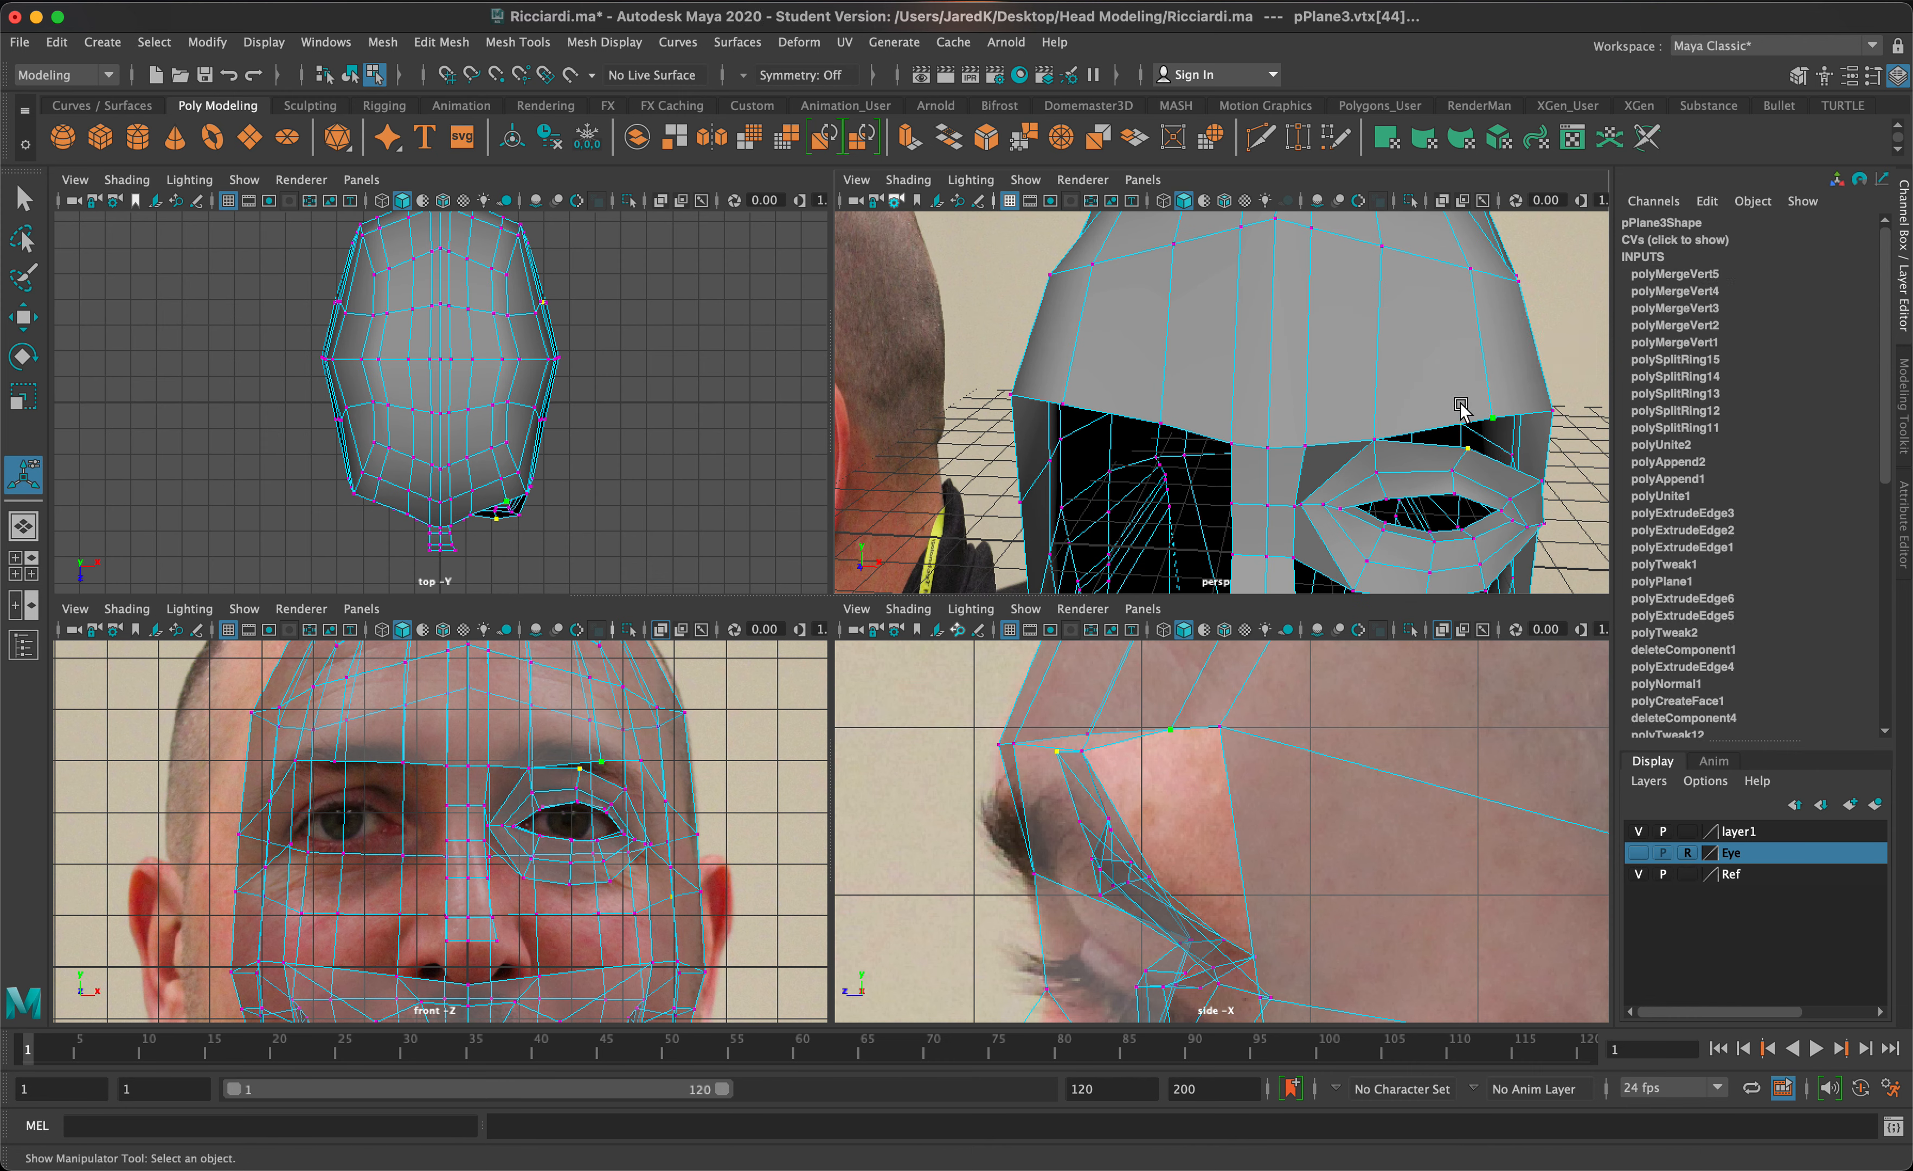
{"action": "key", "text": "g"}
{"action": "left_click", "coordinate": [1472, 447]}
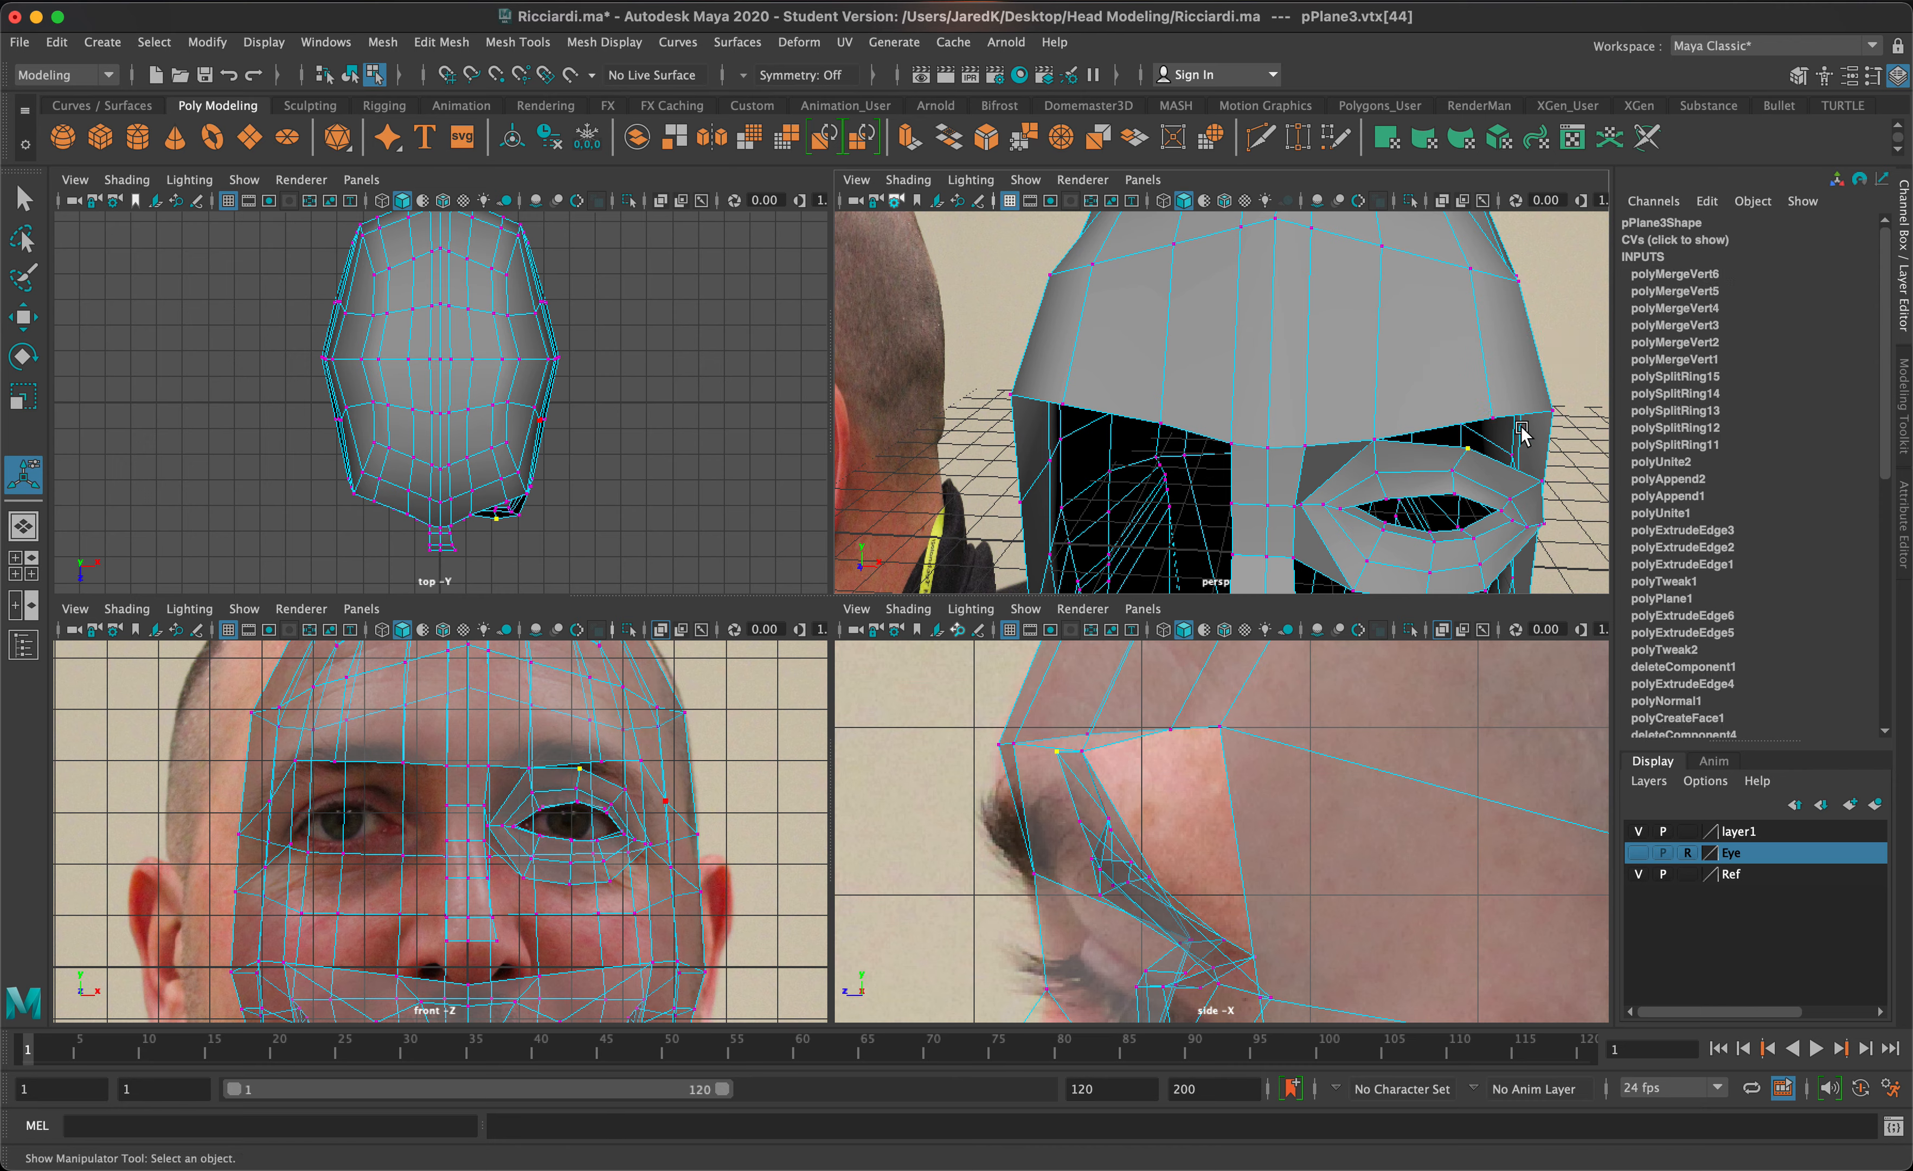
- Move the next forehead edge vertex onto the eye ring's upper outer vertex and merge the two
{"action": "key", "text": "w"}
{"action": "left_click_drag", "start_coordinate": [1468, 447], "coordinate": [1219, 428]}
{"action": "key", "text": "ctrl+z"}
{"action": "left_click", "coordinate": [1241, 409]}
{"action": "left_click_drag", "start_coordinate": [1366, 409], "coordinate": [1451, 393], "text": "alt"}
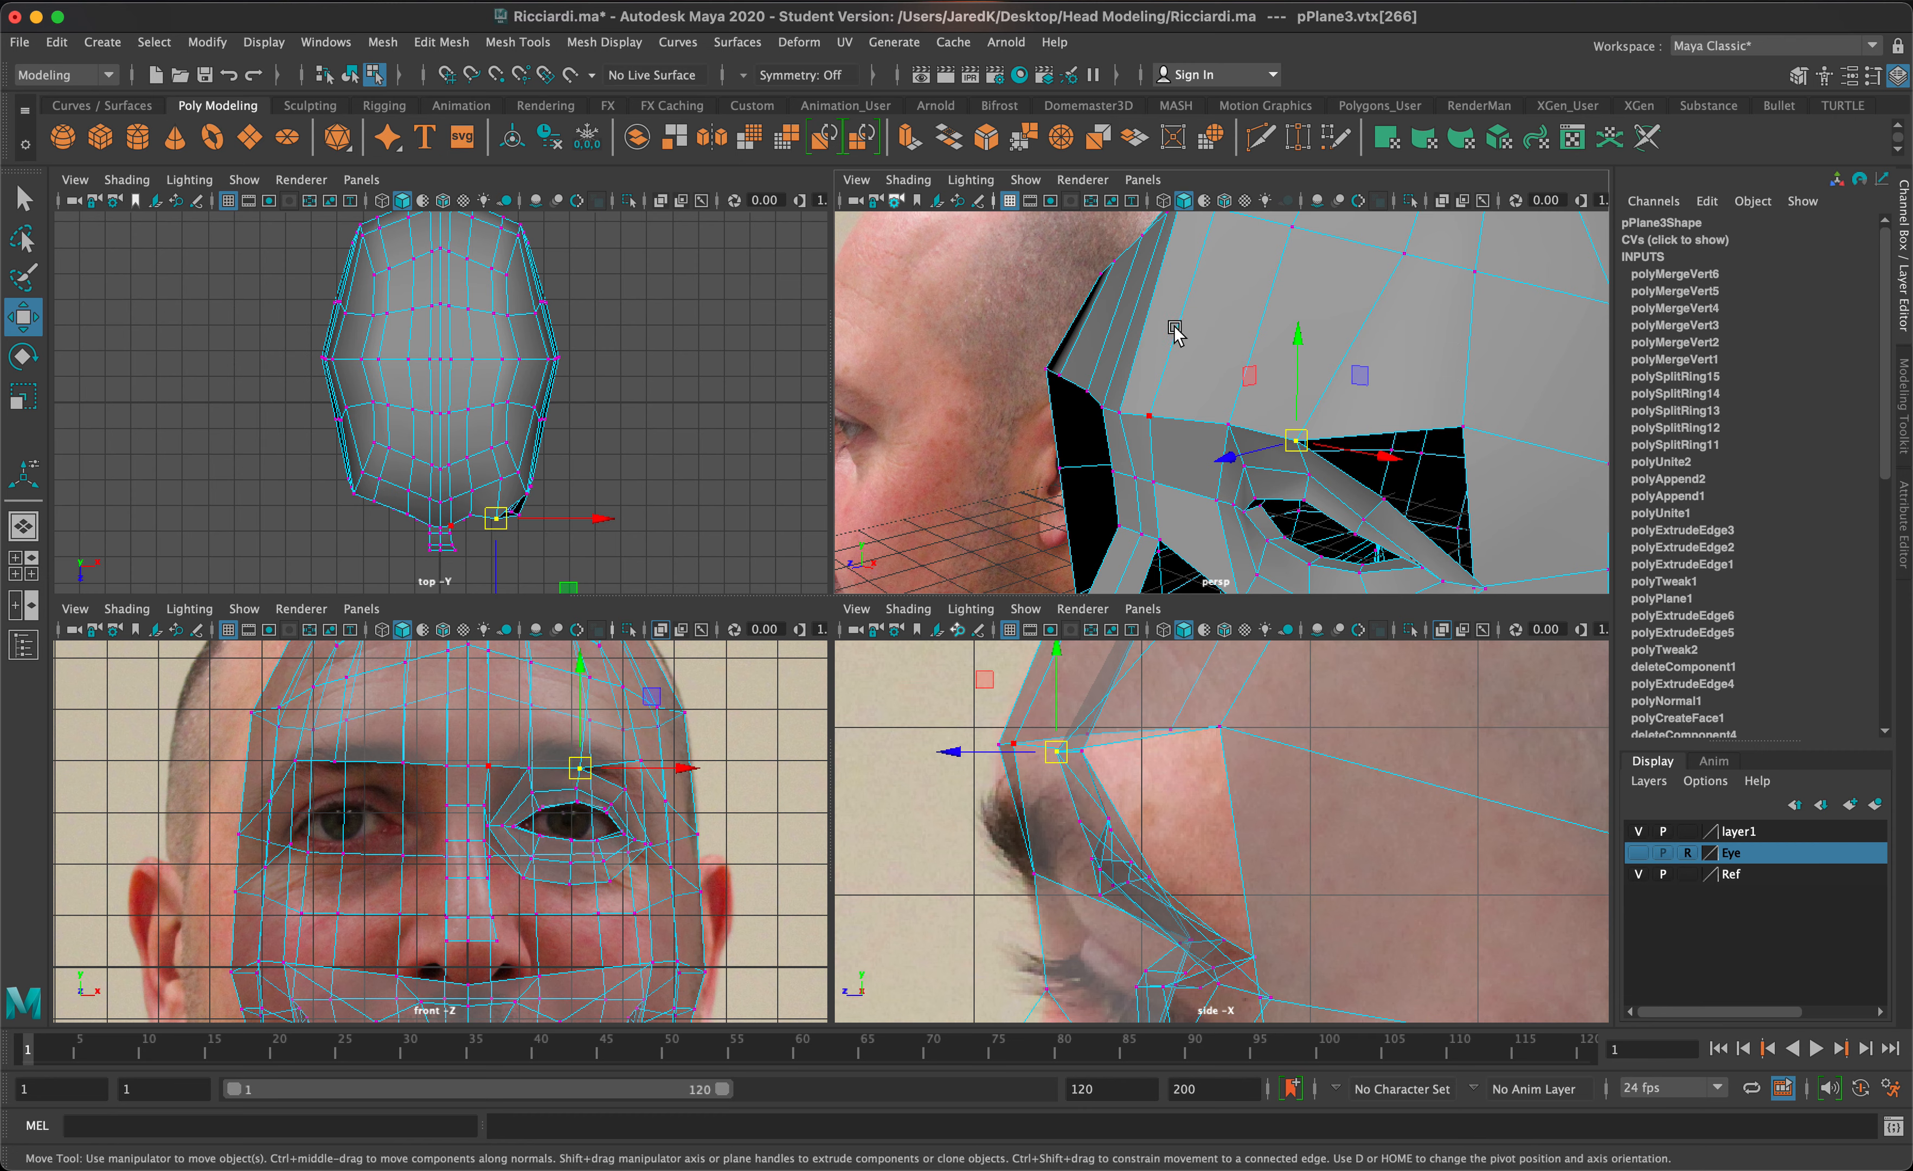
{"action": "left_click", "coordinate": [1262, 413]}
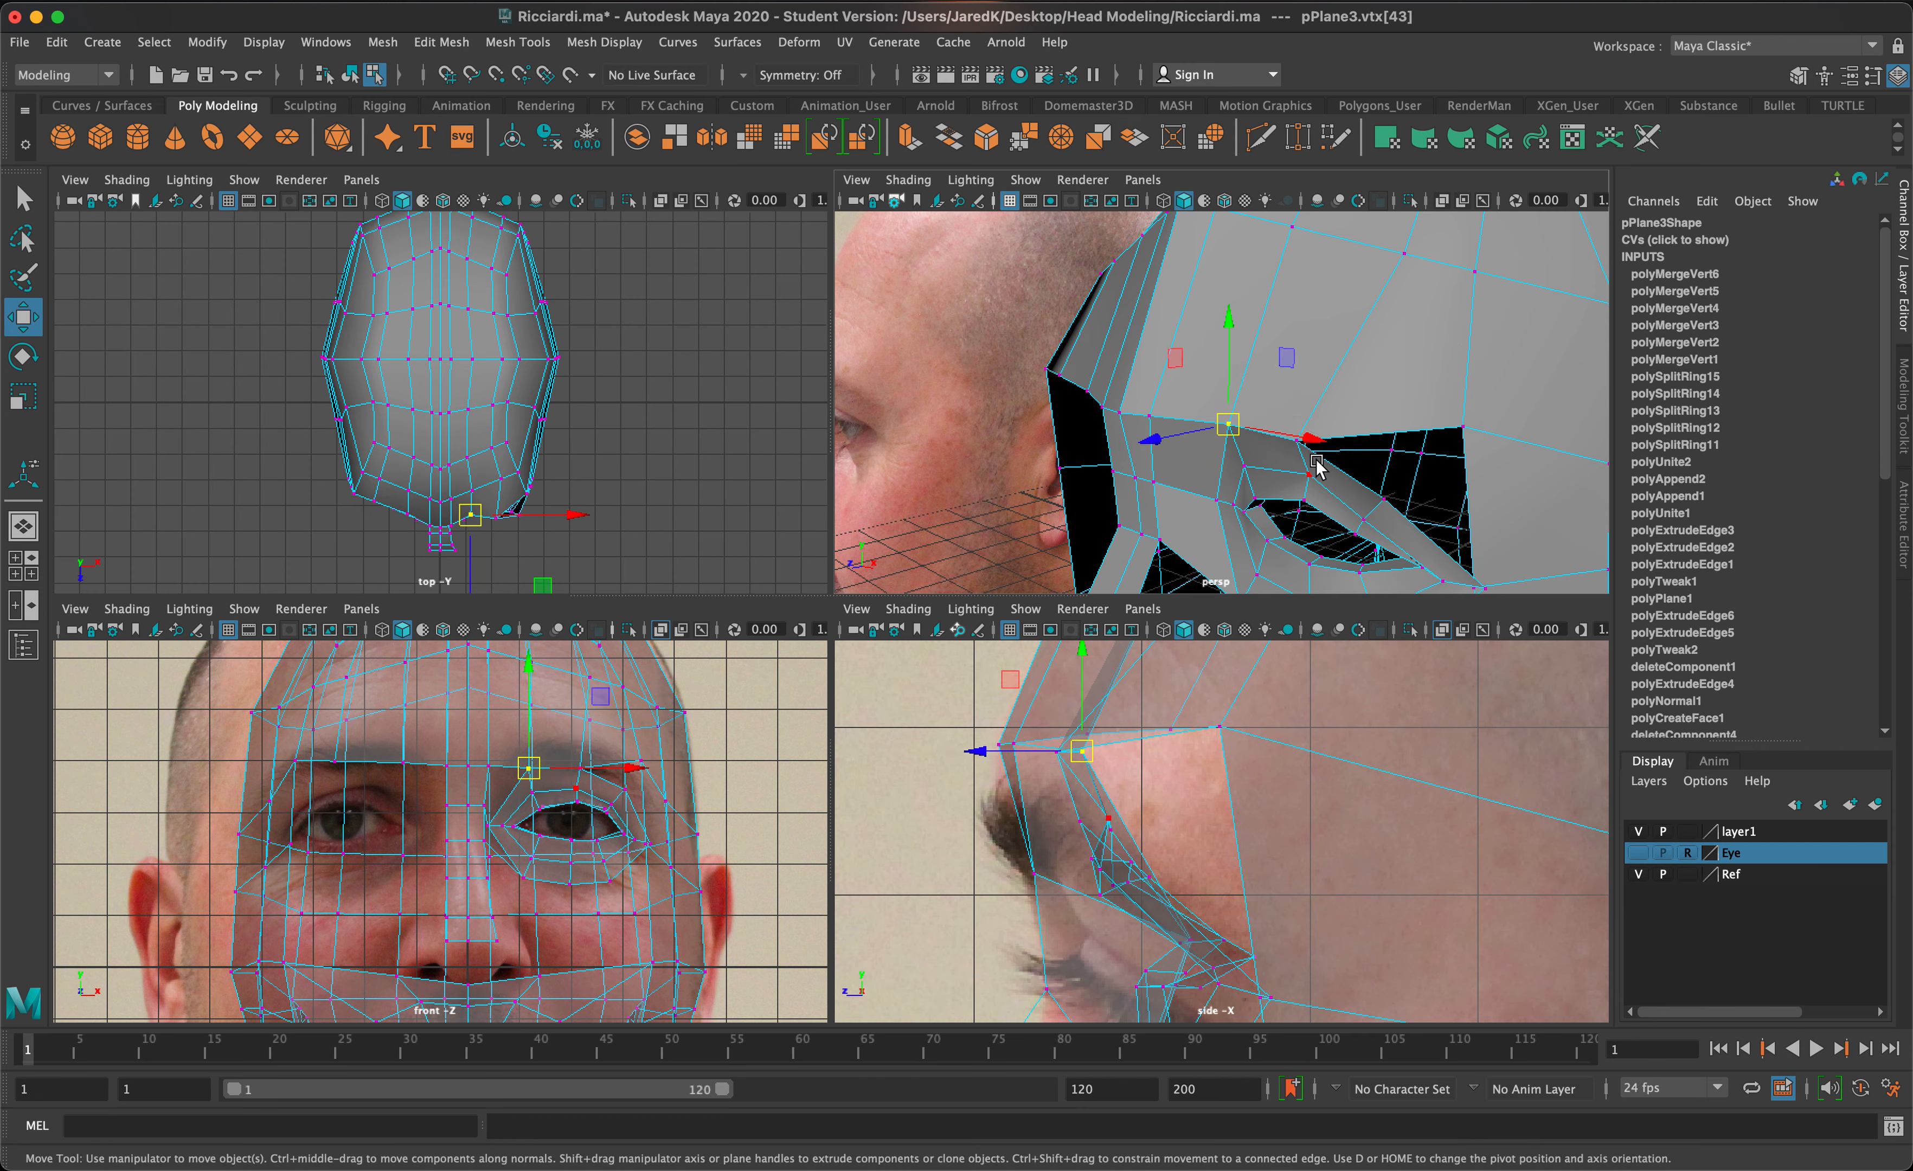
{"action": "left_click", "coordinate": [1296, 441]}
{"action": "key", "text": "g"}
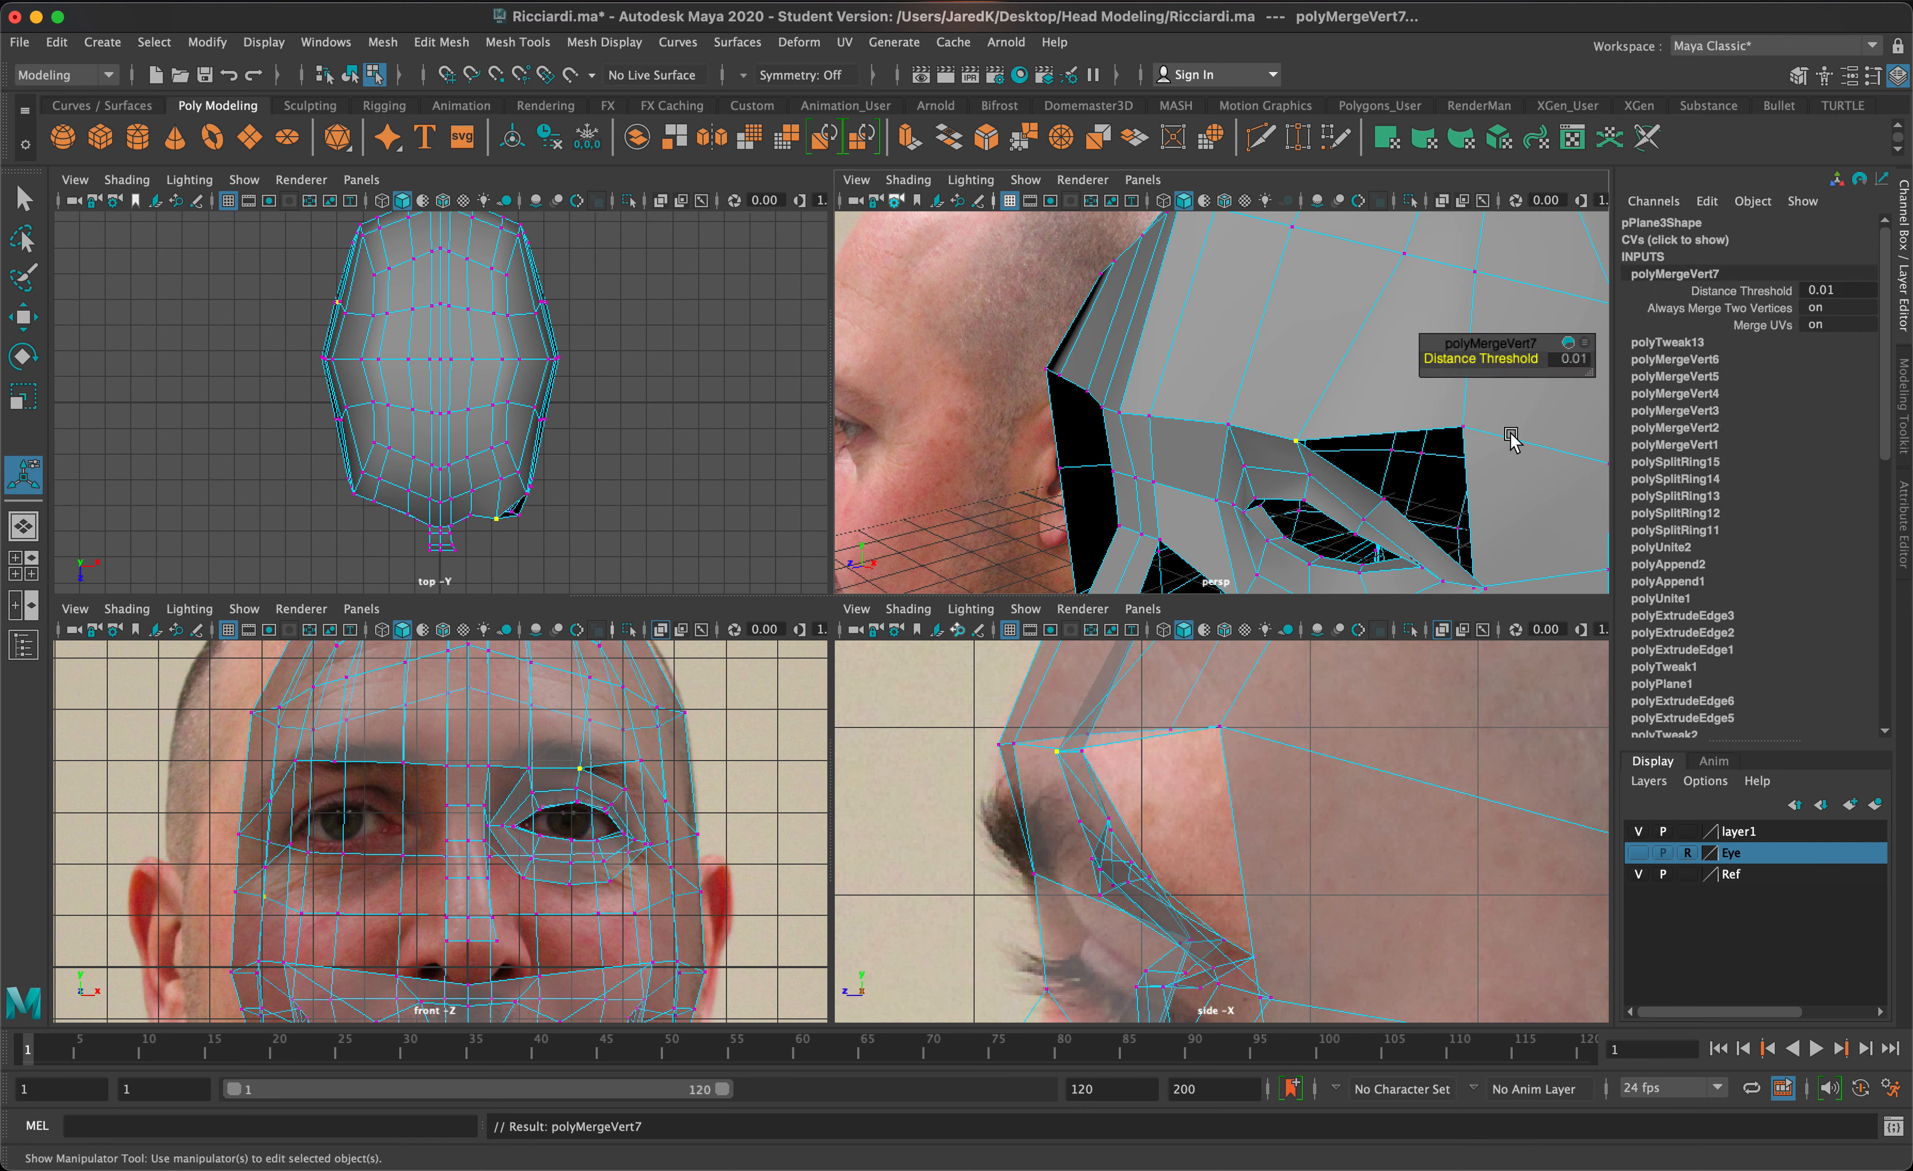
- Snap the opening's upper outer corner vertex onto the eye ring's outer brow vertex and merge the coincident vertices
{"action": "left_click", "coordinate": [1473, 435]}
{"action": "left_click_drag", "start_coordinate": [1529, 479], "coordinate": [1475, 473], "text": "alt"}
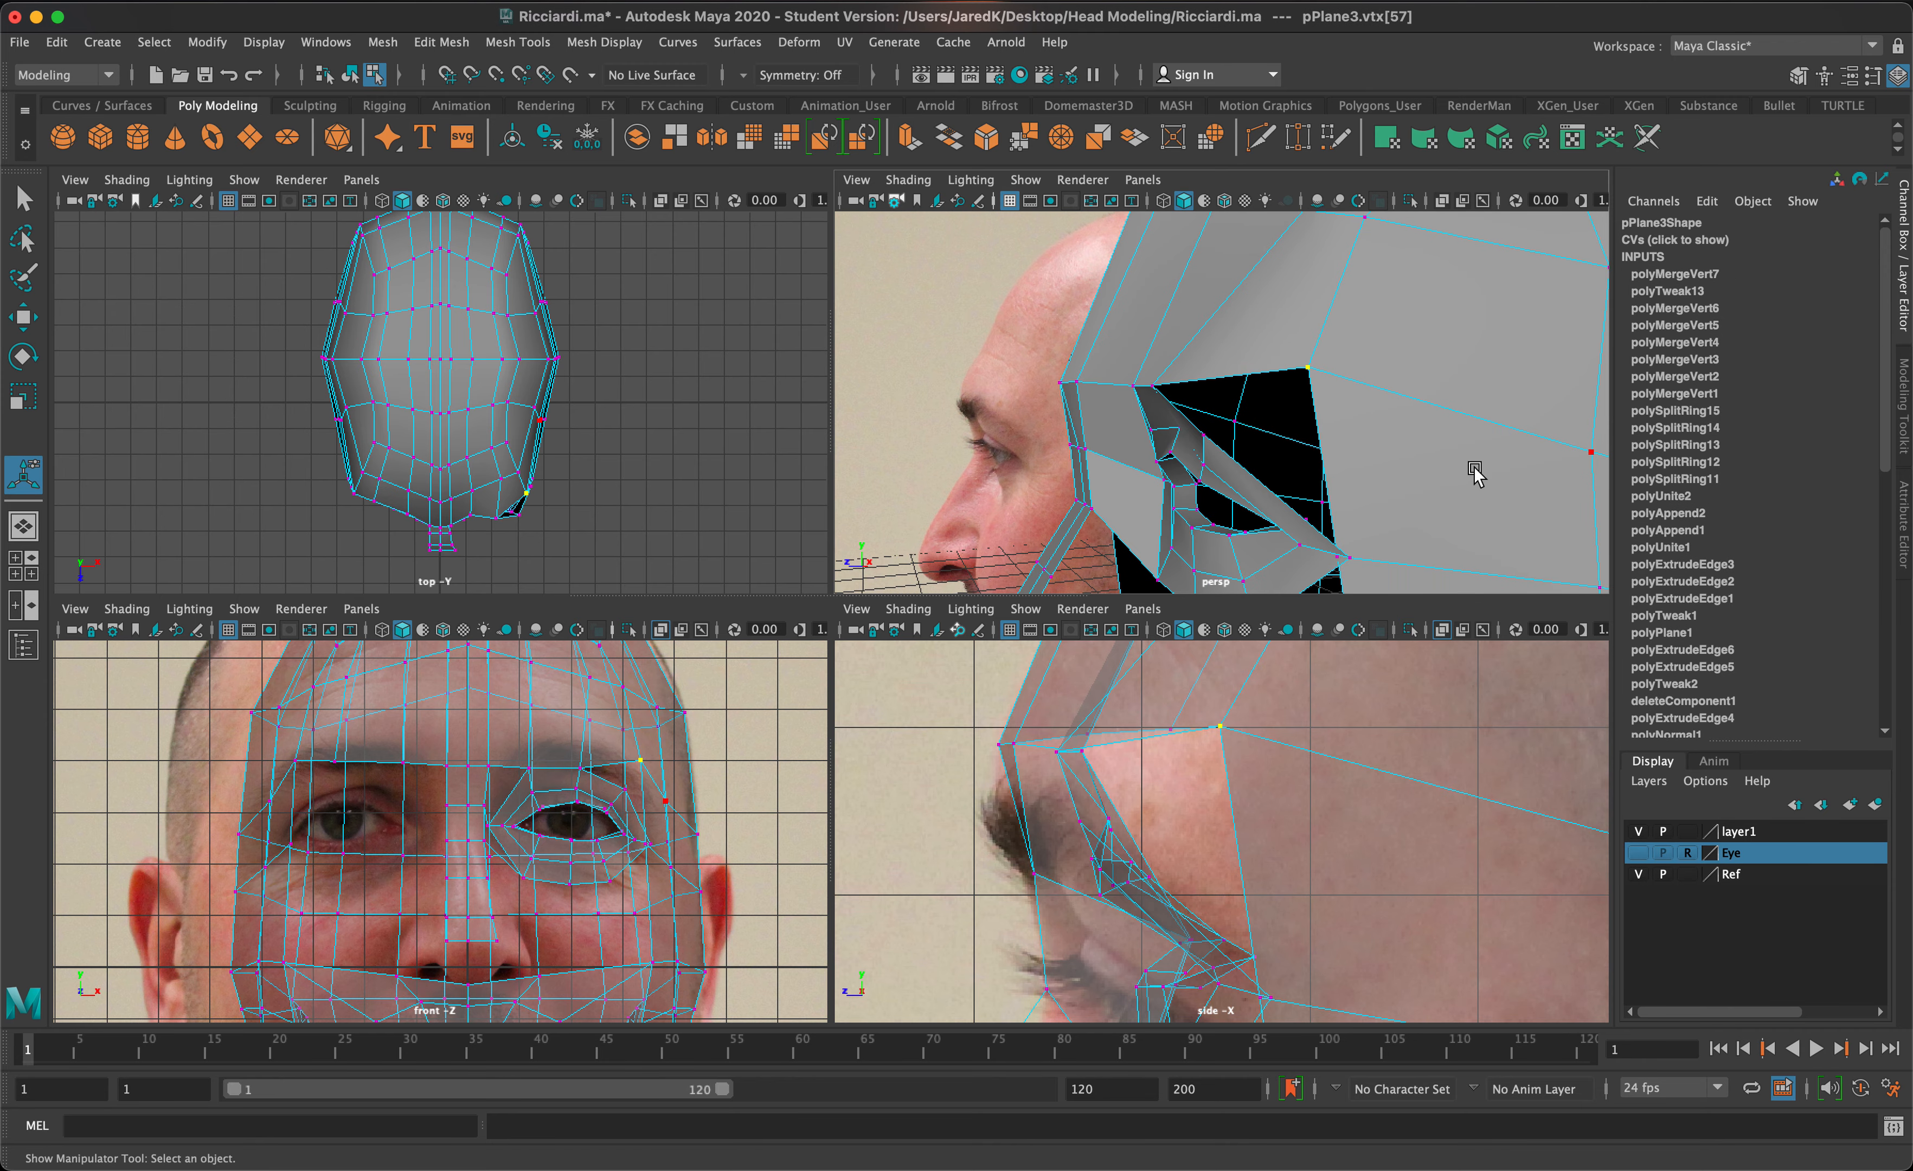
{"action": "key", "text": "w"}
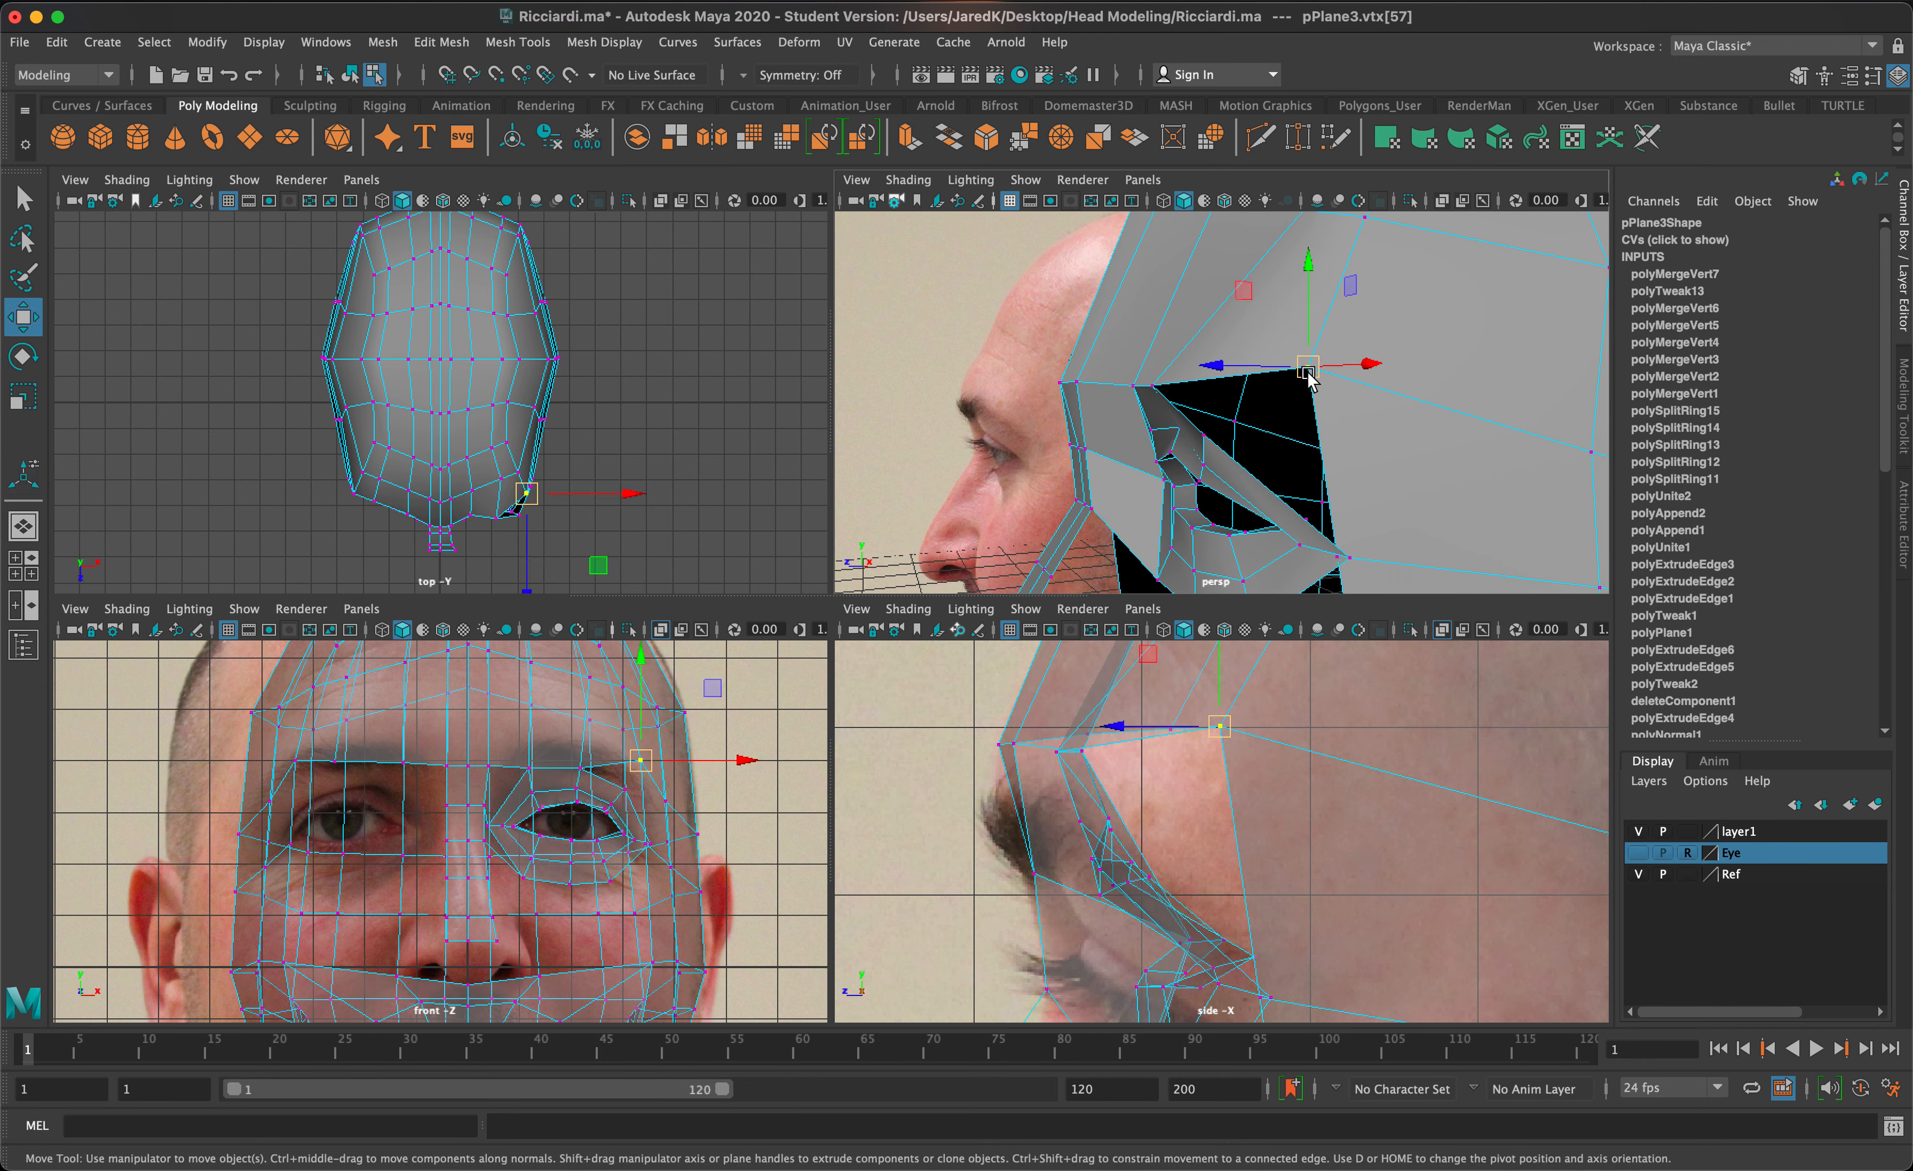
{"action": "key", "text": "v"}
{"action": "left_click_drag", "start_coordinate": [1306, 375], "coordinate": [1203, 434]}
{"action": "left_click_drag", "start_coordinate": [1409, 394], "coordinate": [1370, 312], "text": "alt"}
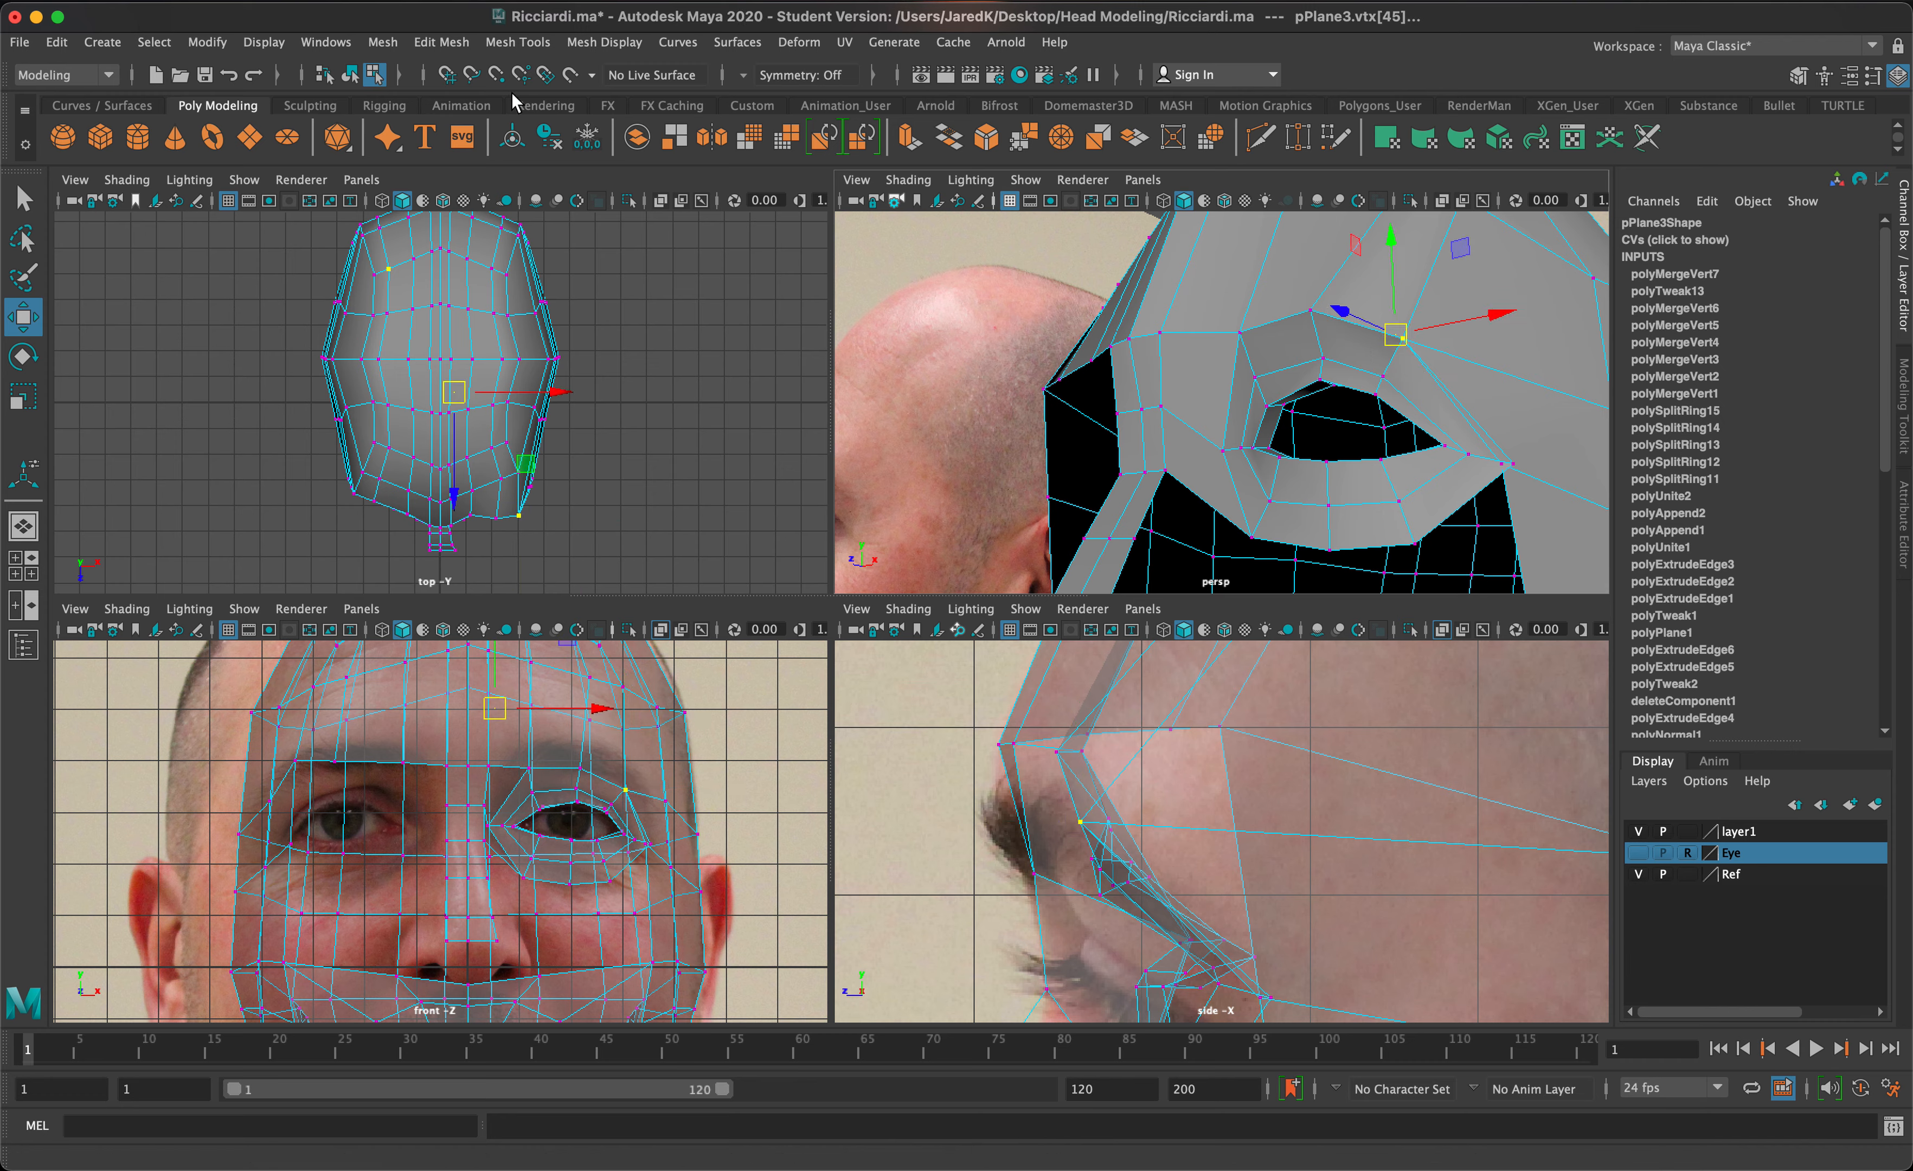
{"action": "left_click", "coordinate": [468, 45]}
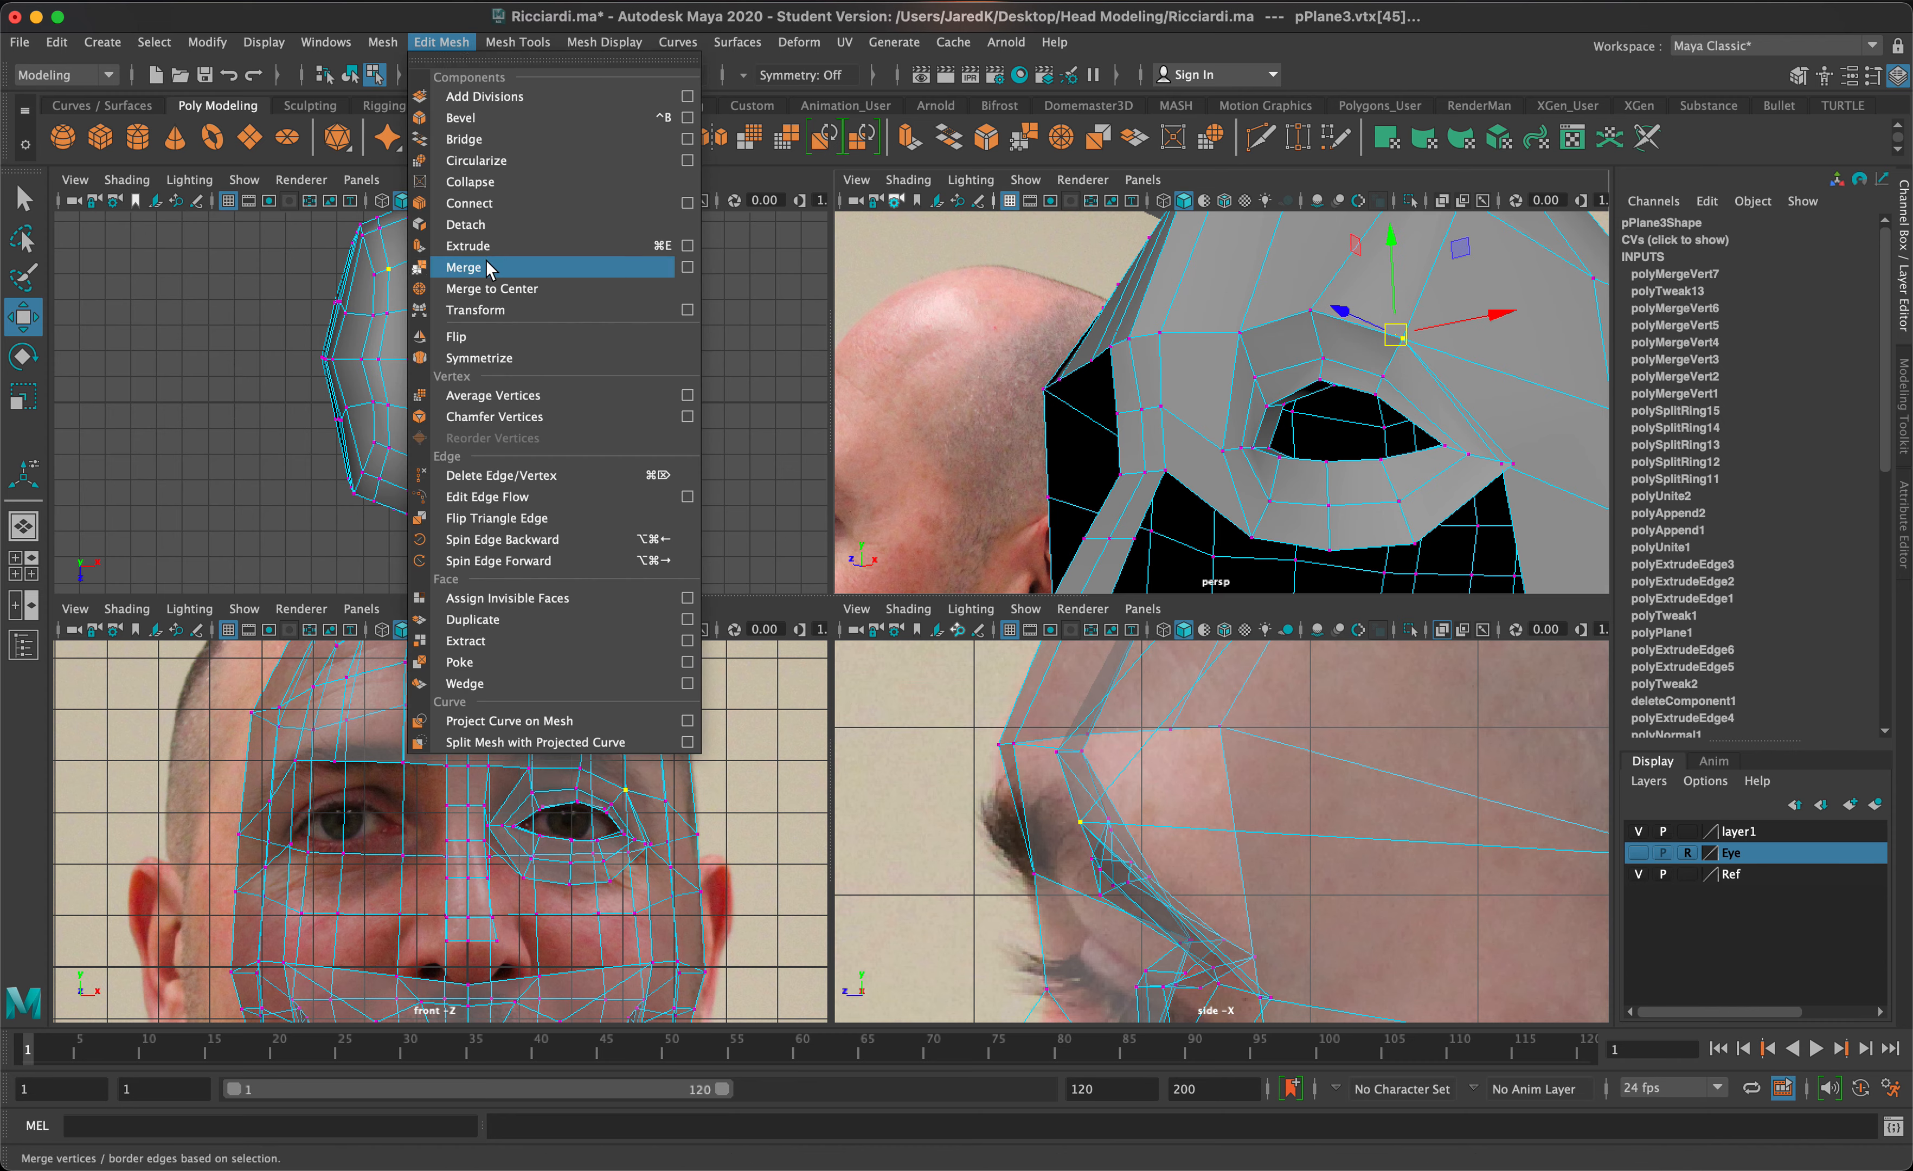
{"action": "left_click", "coordinate": [644, 264]}
{"action": "key", "text": "Tab"}
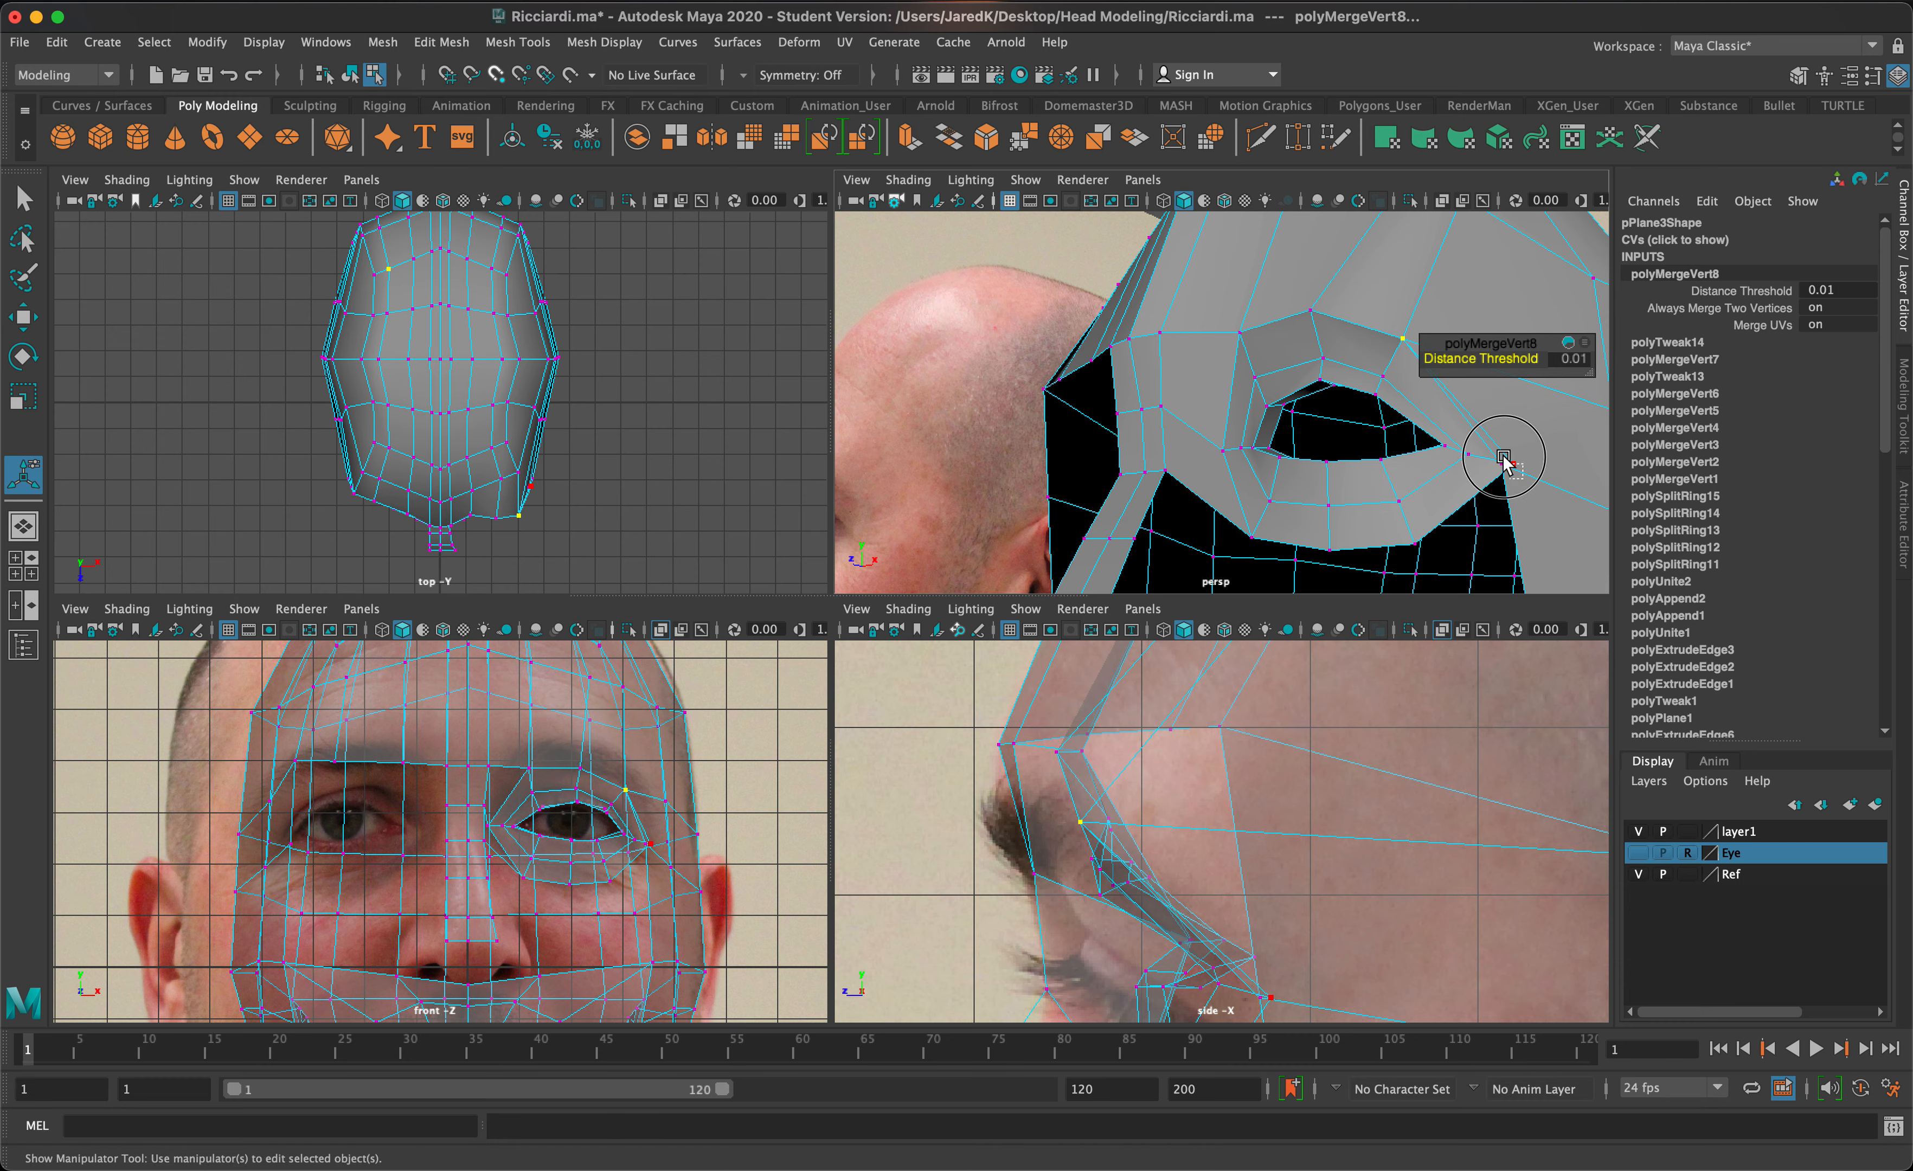
- Merge the eye ring's outer corner vertex with the adjoining vertex on the side of the head
{"action": "mouse_move", "coordinate": [1505, 457]}
{"action": "left_mouse_down"}
{"action": "mouse_move", "coordinate": [1456, 453]}
{"action": "mouse_move", "coordinate": [1456, 483]}
{"action": "mouse_move", "coordinate": [1575, 521]}
{"action": "mouse_move", "coordinate": [1601, 482]}
{"action": "left_mouse_up"}
{"action": "key", "text": "g"}
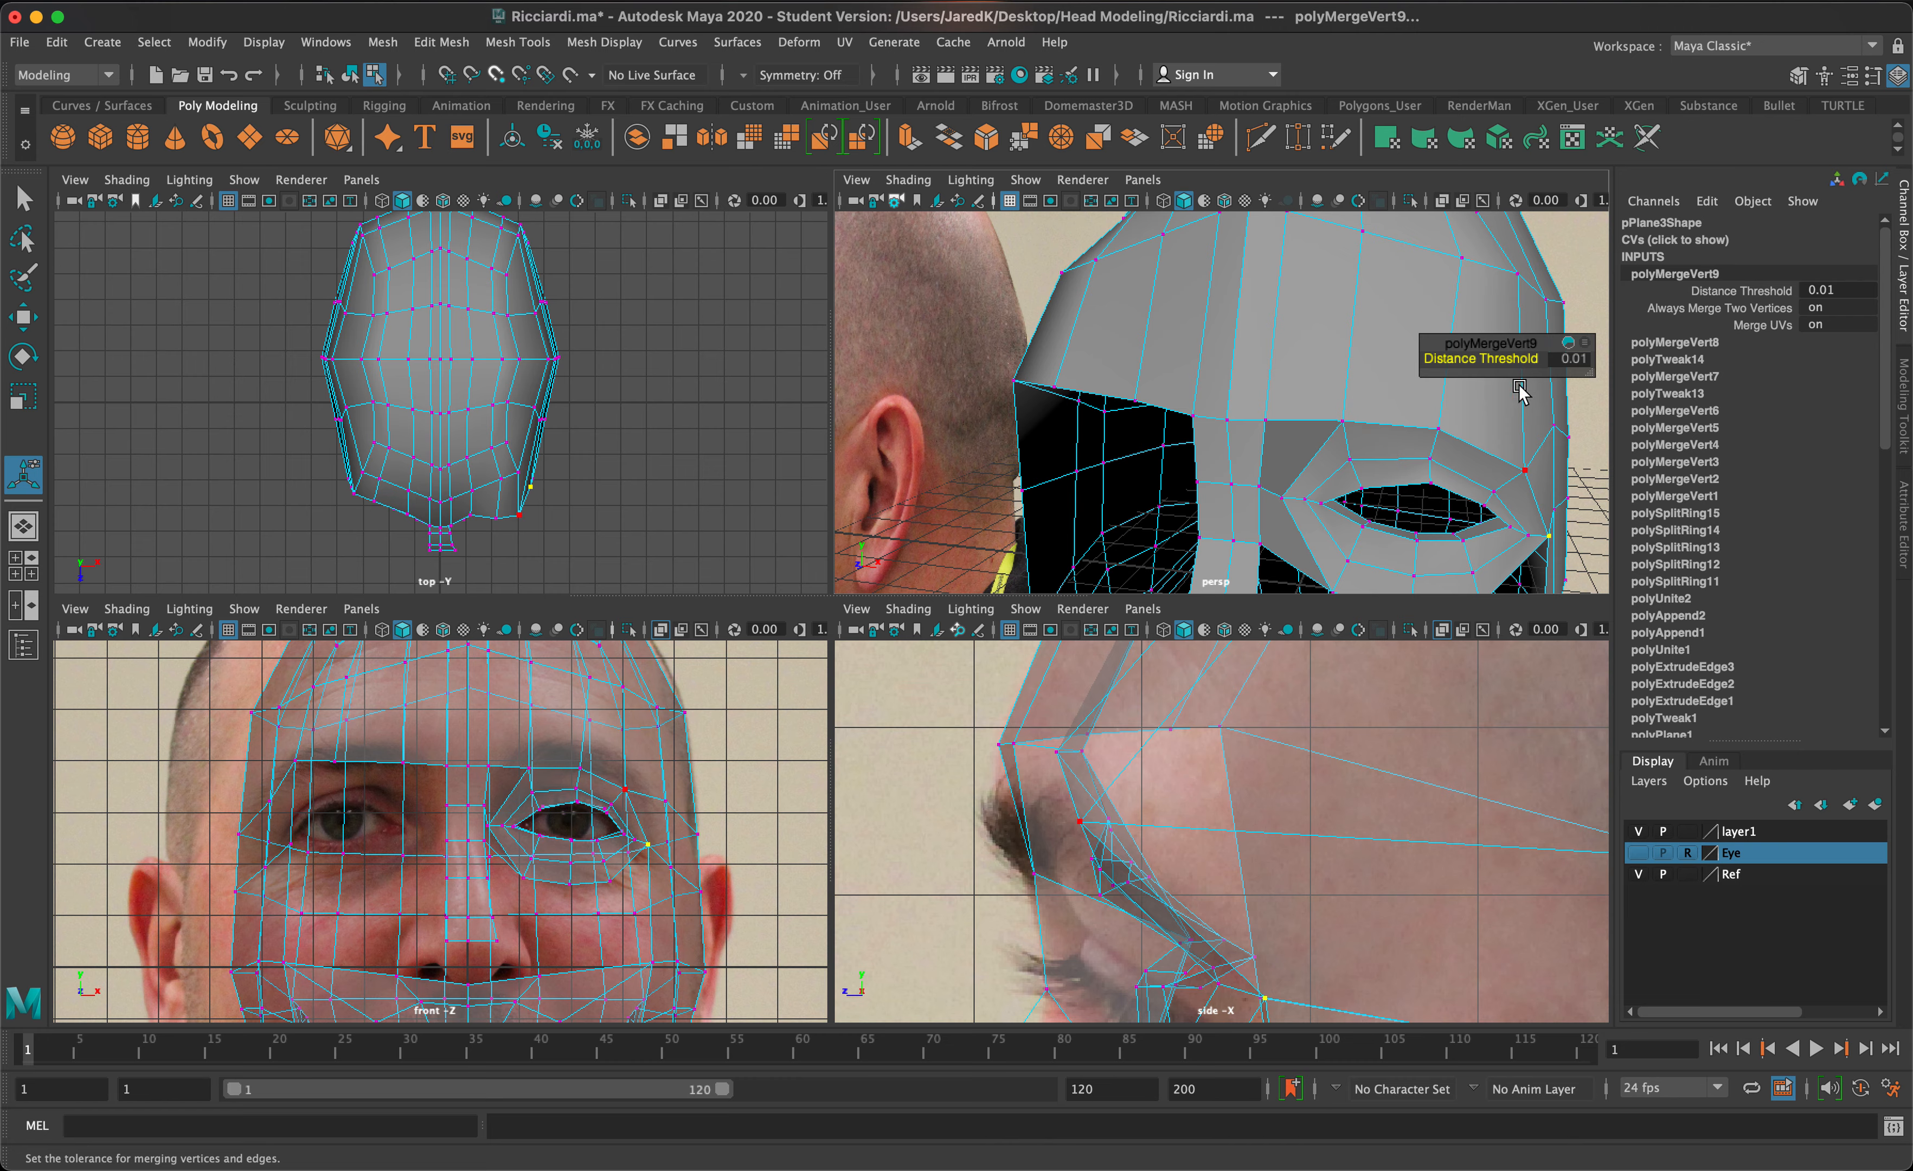
- Preview the head mesh smoothed, inspect the joined eye area from the side, and return to the unsmoothed display
{"action": "scroll", "coordinate": [1309, 401], "scroll_direction": "down", "scroll_amount": 5}
{"action": "key", "text": "3"}
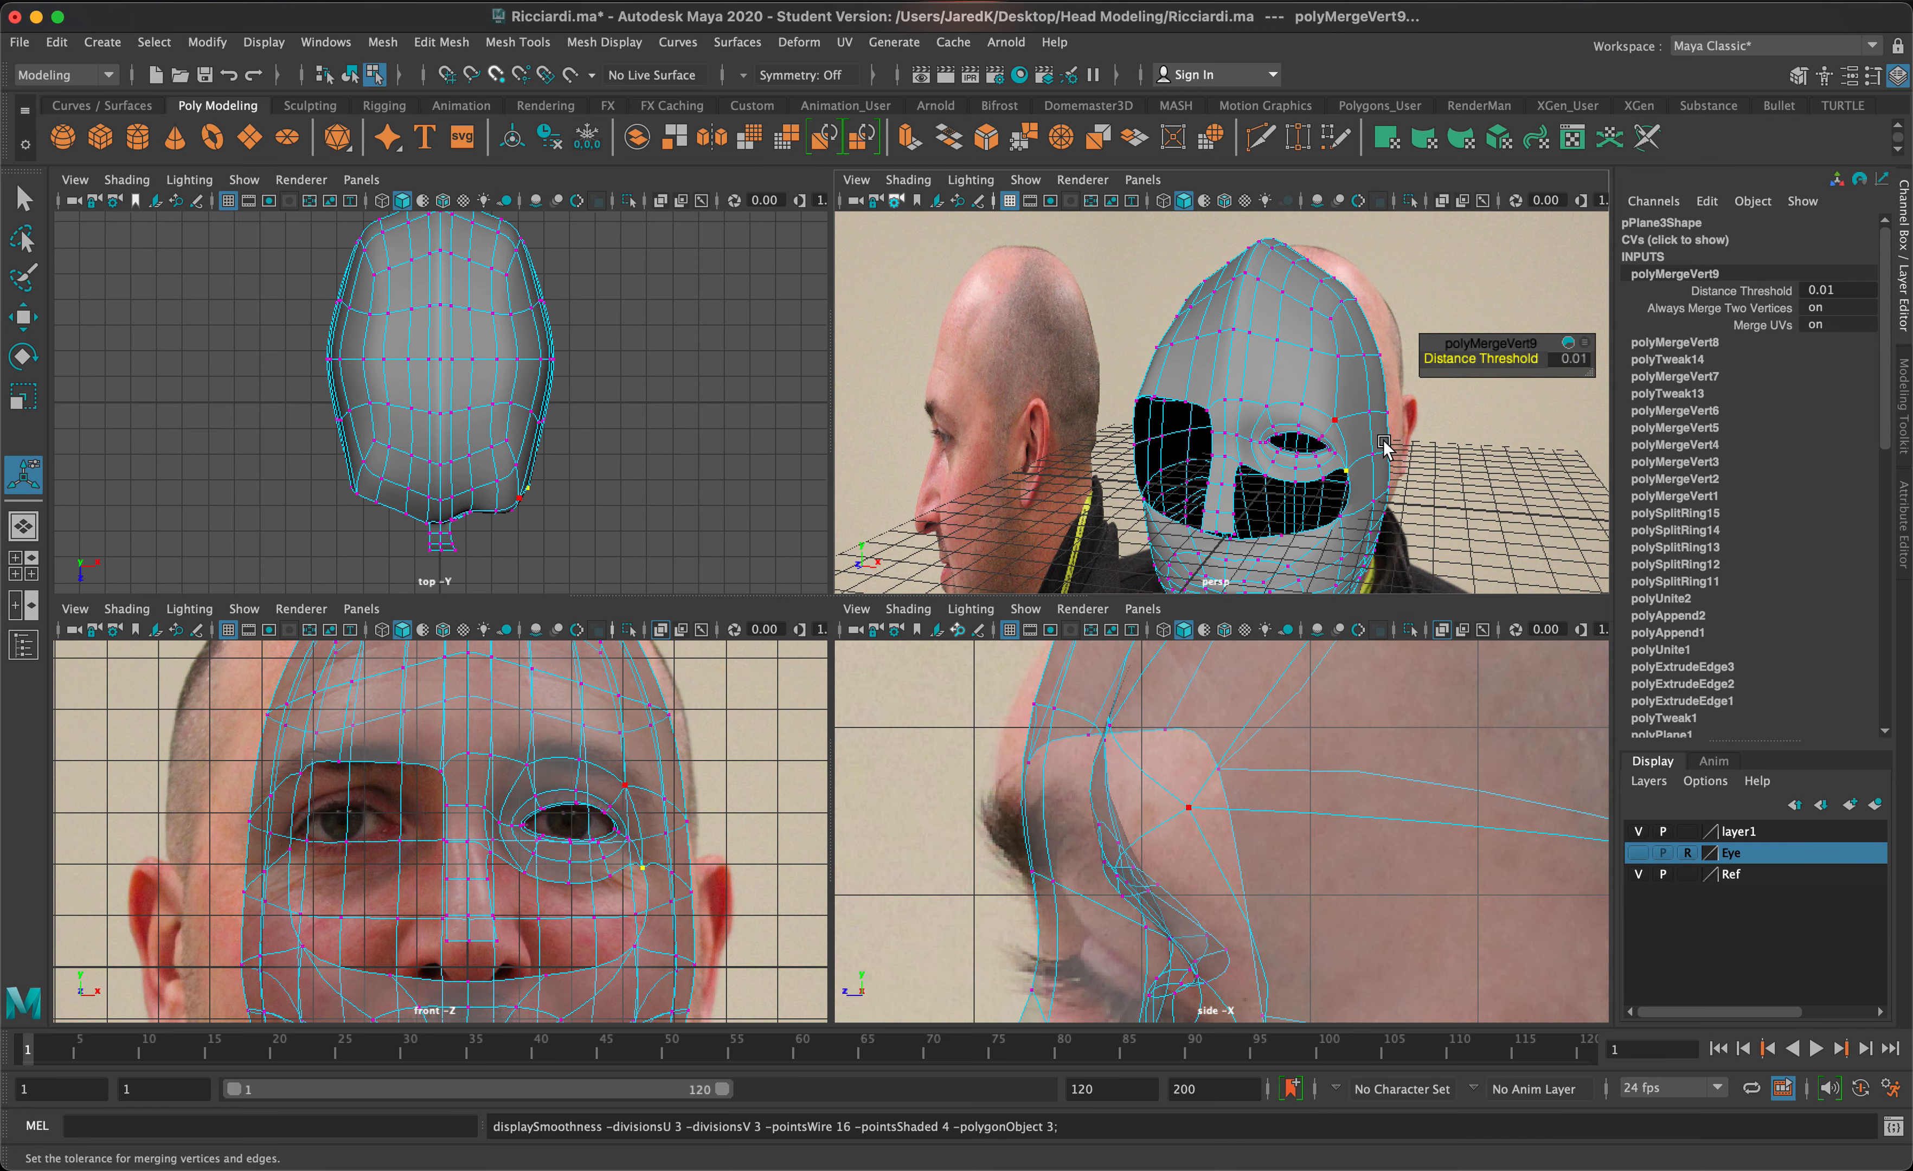
{"action": "left_click_drag", "start_coordinate": [1383, 446], "coordinate": [1200, 428], "text": "alt"}
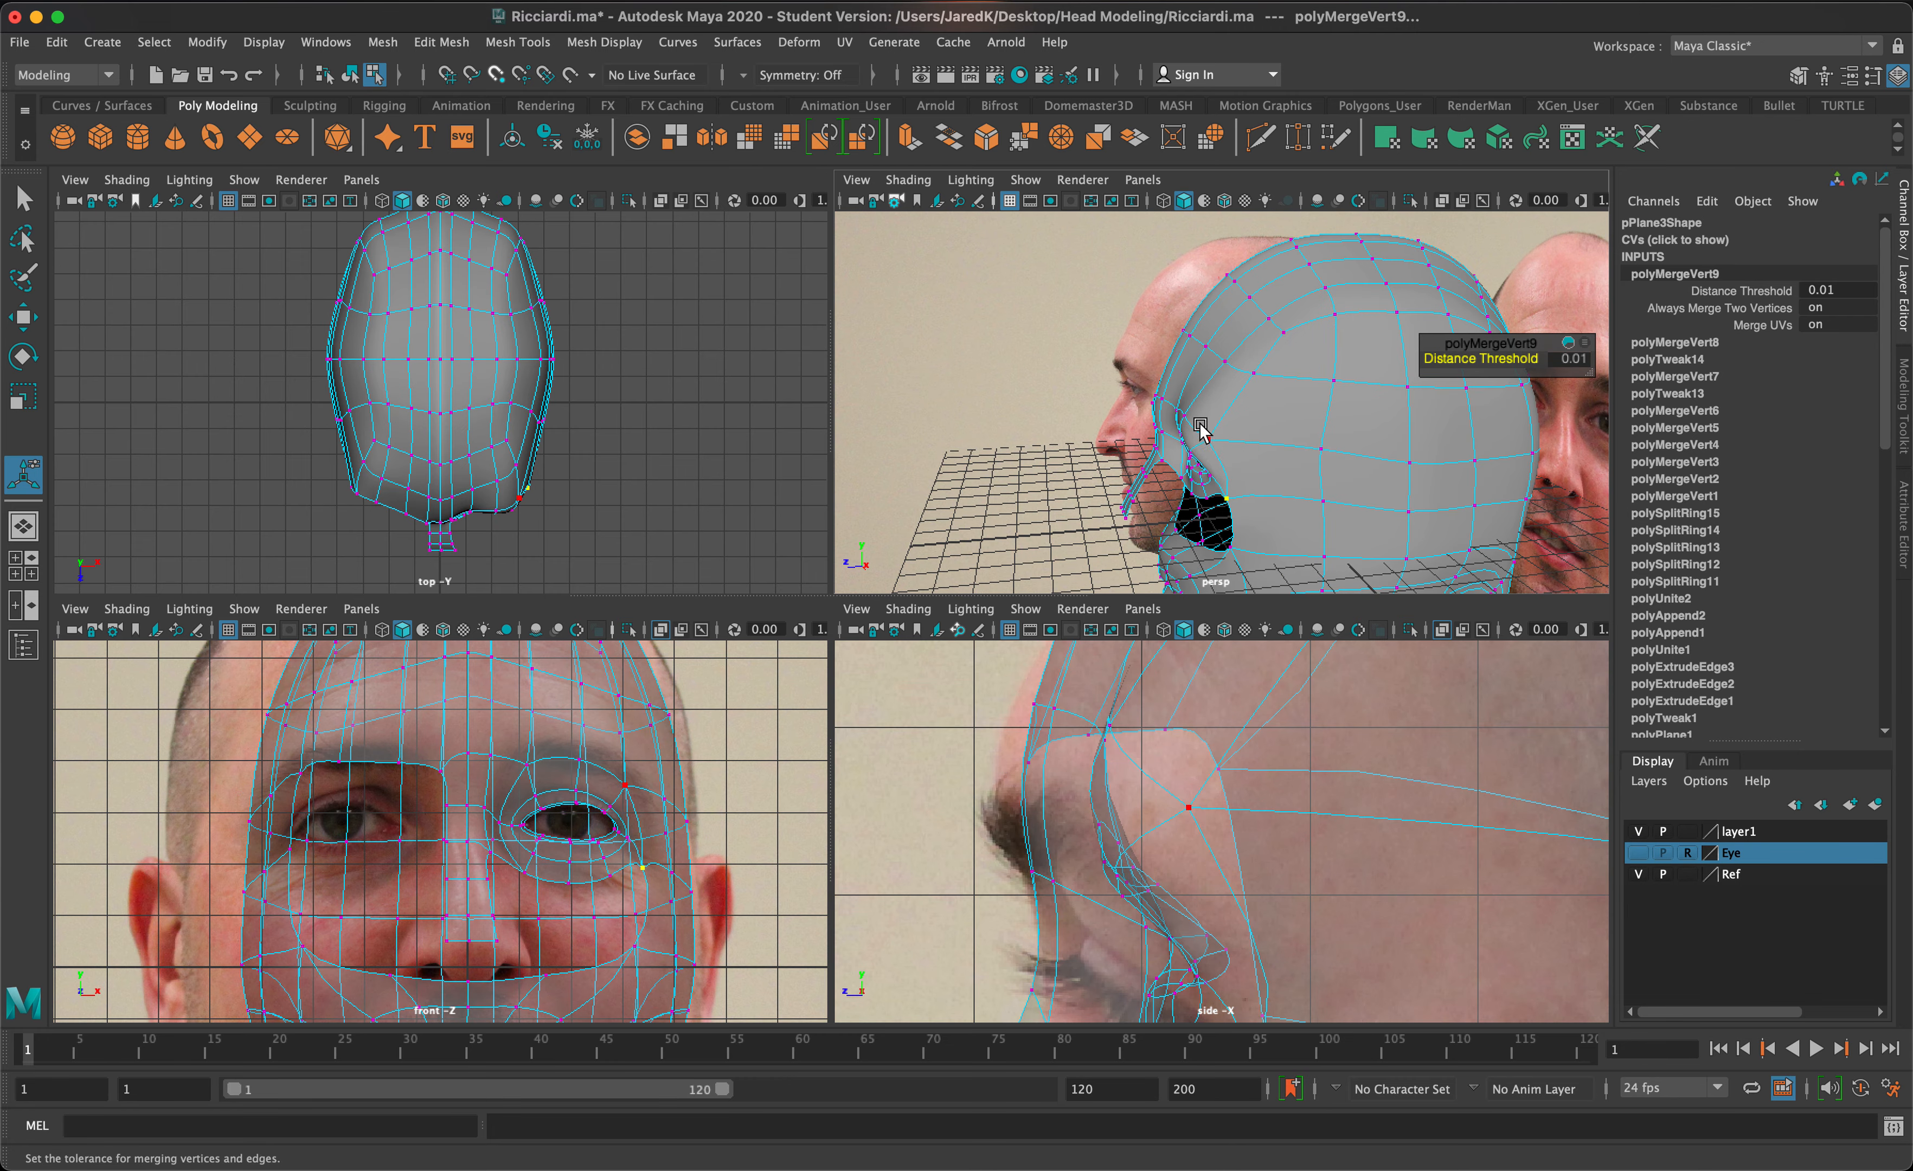
{"action": "key", "text": "1"}
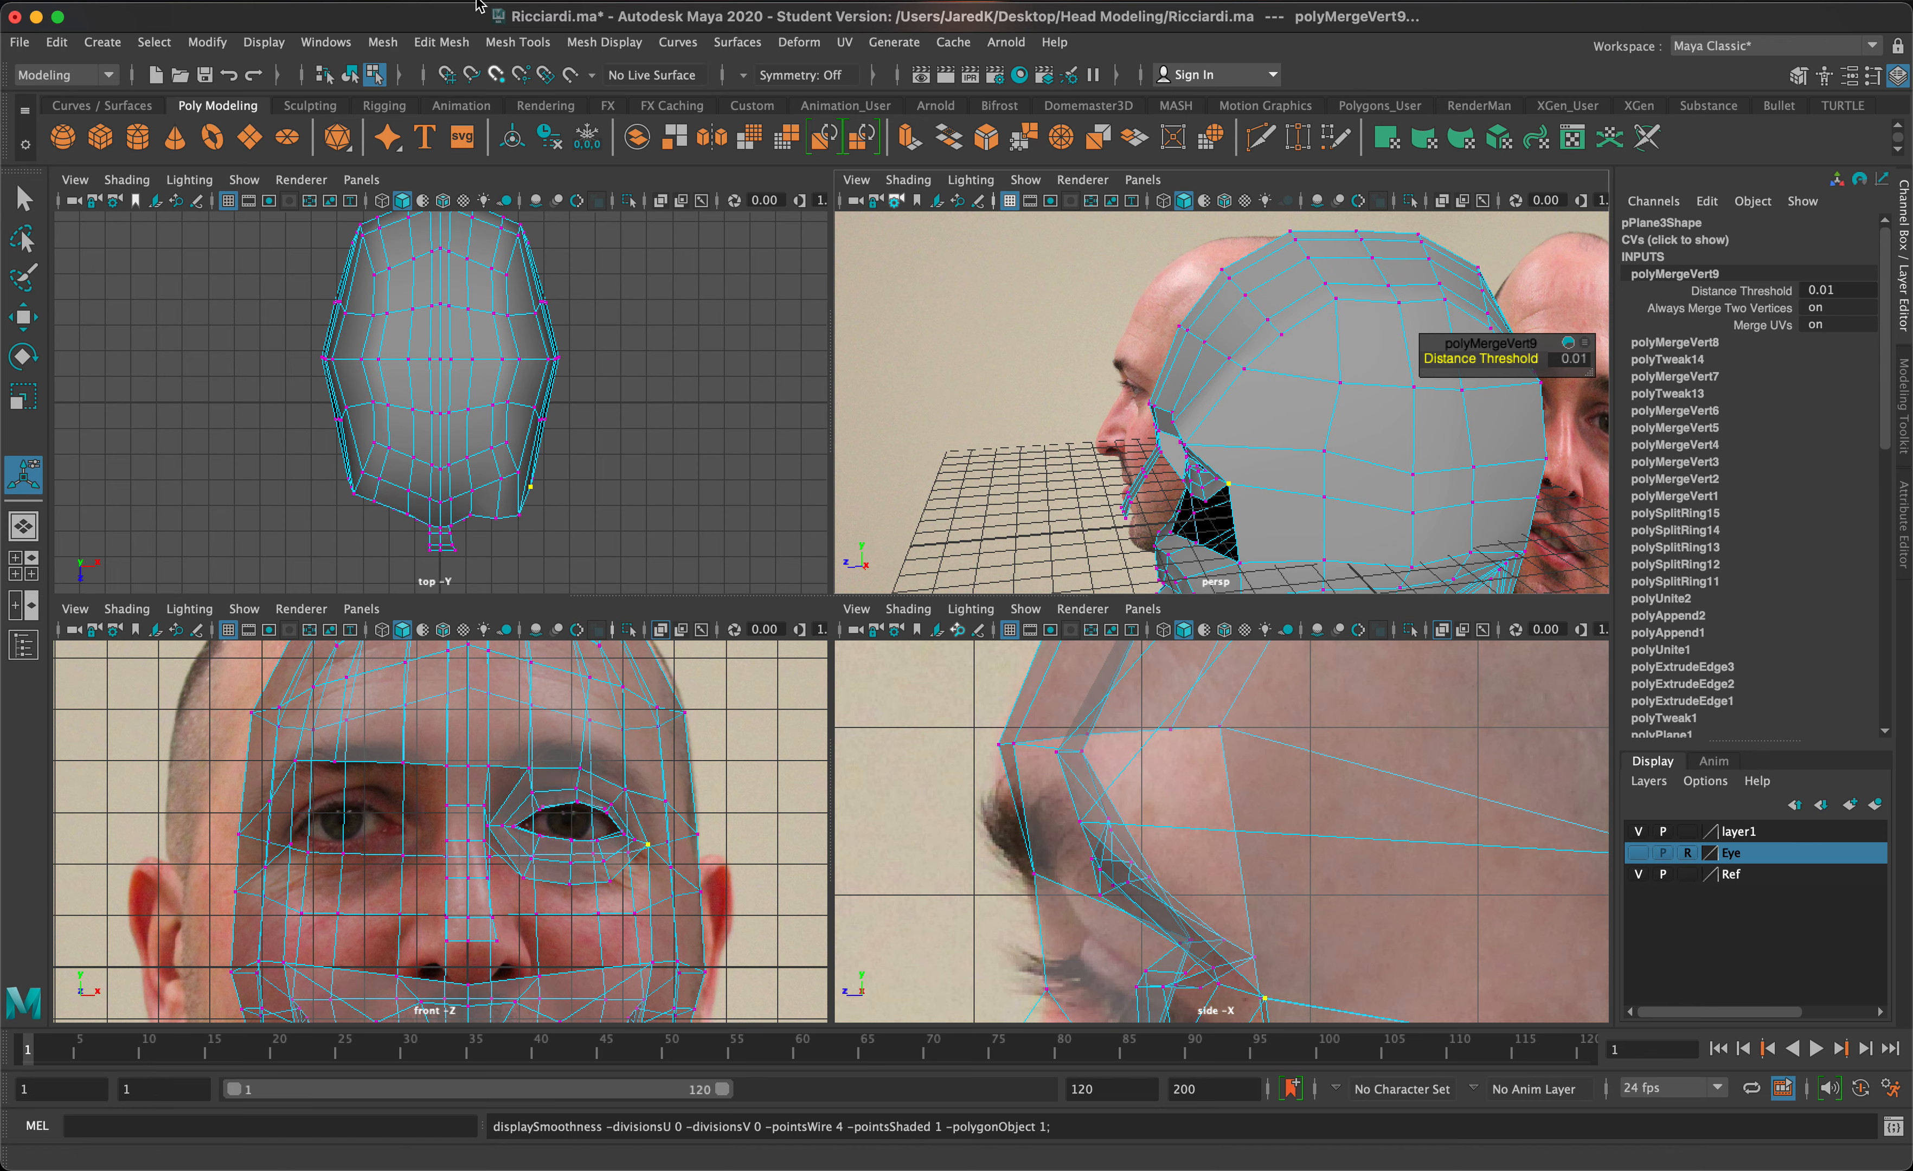
- Insert a horizontal edge loop around the head just above the brow and preview the mesh smoothed
{"action": "left_click", "coordinate": [503, 43]}
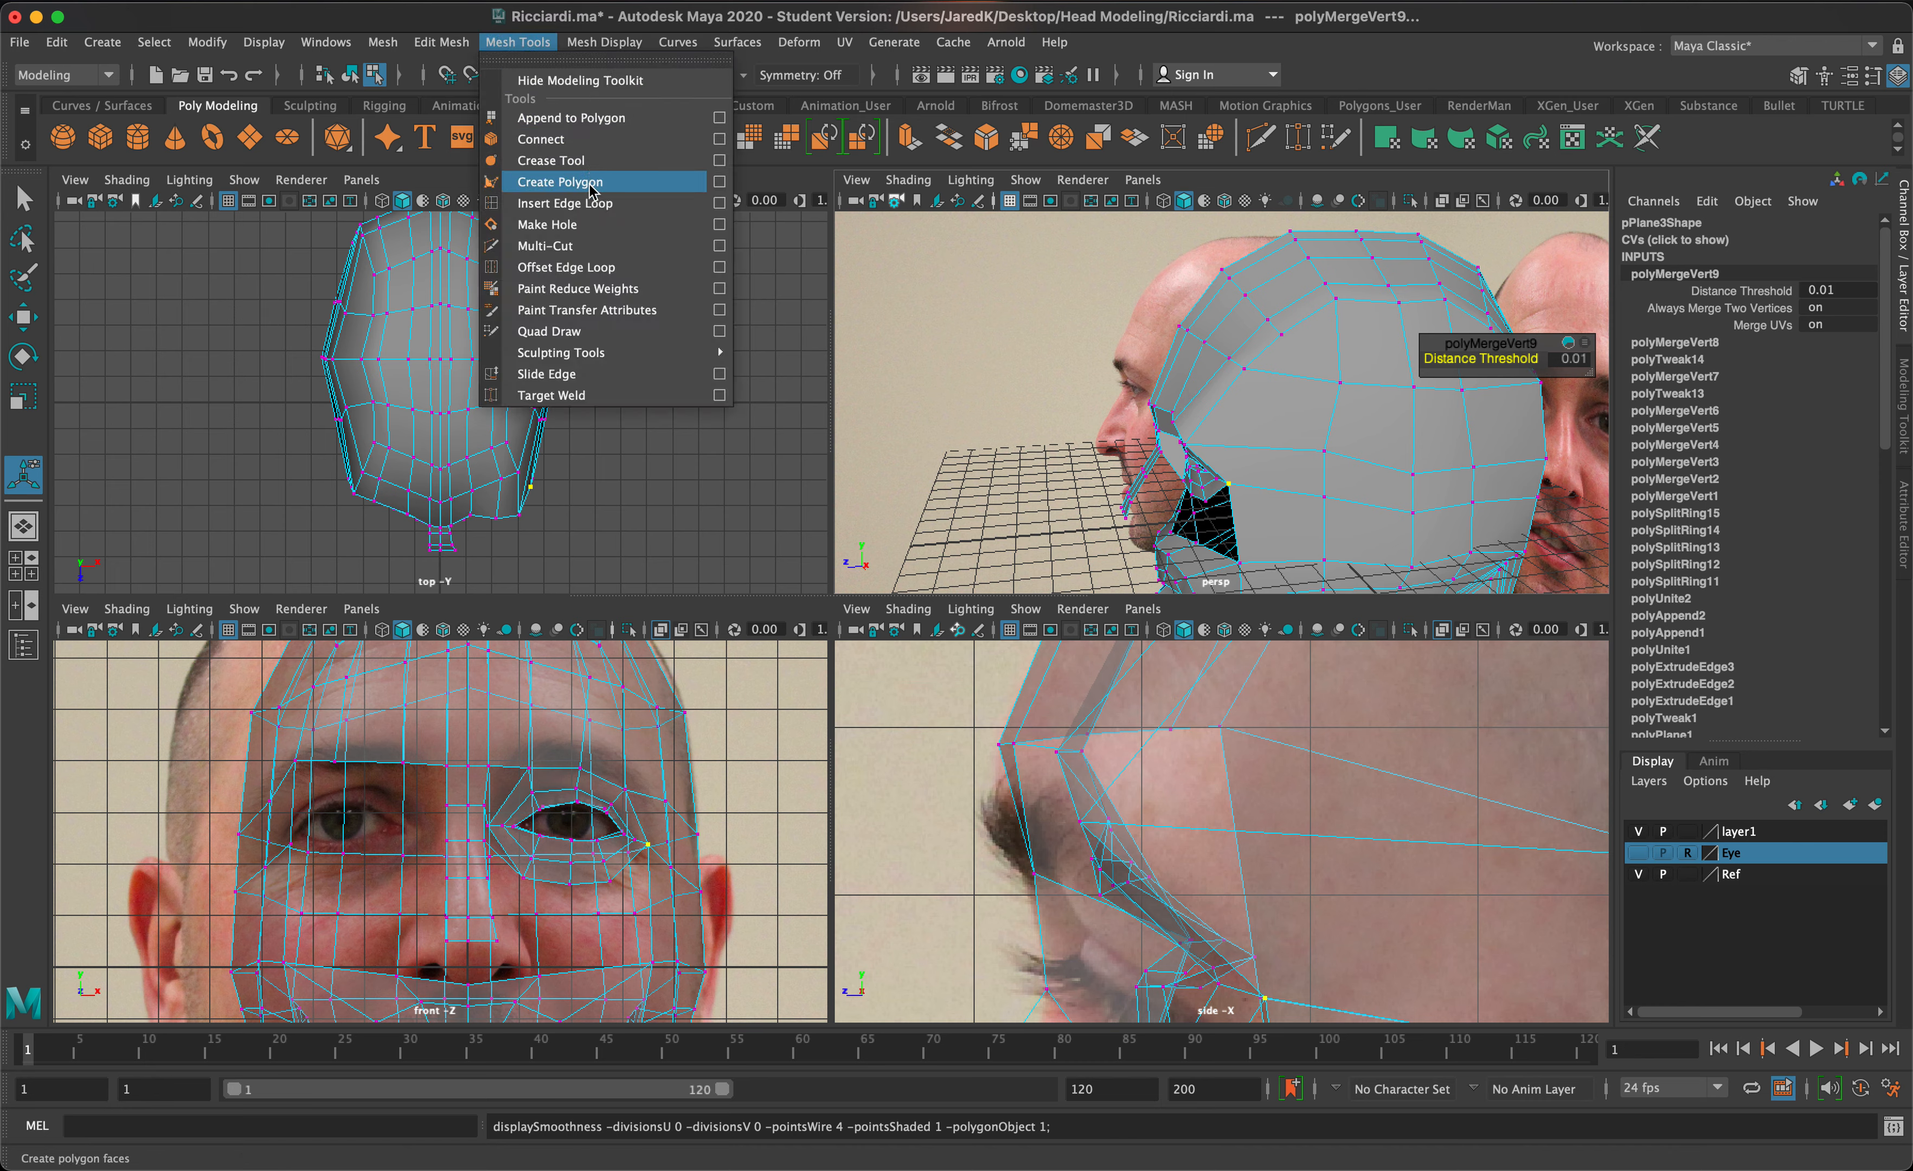
{"action": "left_click", "coordinate": [541, 201]}
{"action": "left_click_drag", "start_coordinate": [1199, 413], "coordinate": [1250, 424]}
{"action": "key", "text": "3"}
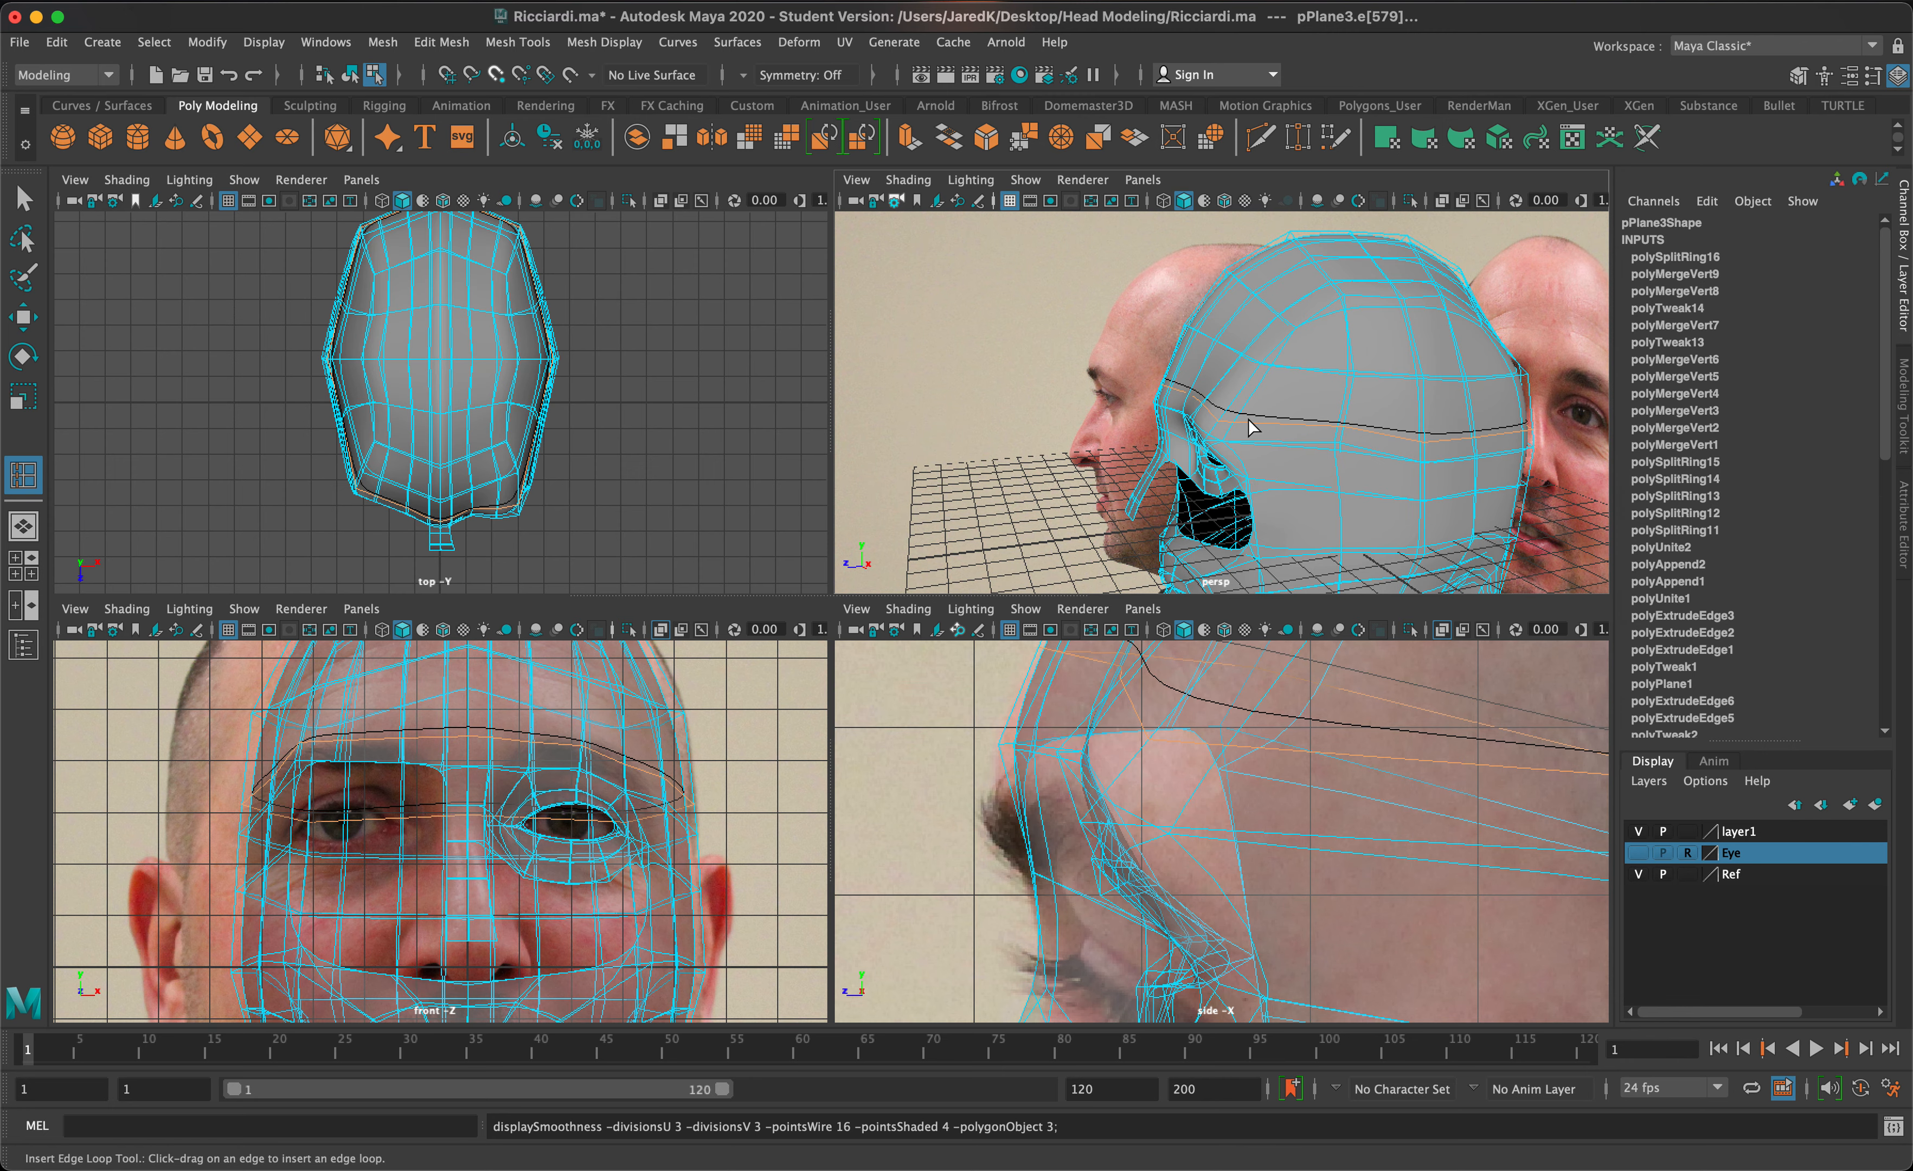
{"action": "key", "text": "1"}
{"action": "key", "text": "q"}
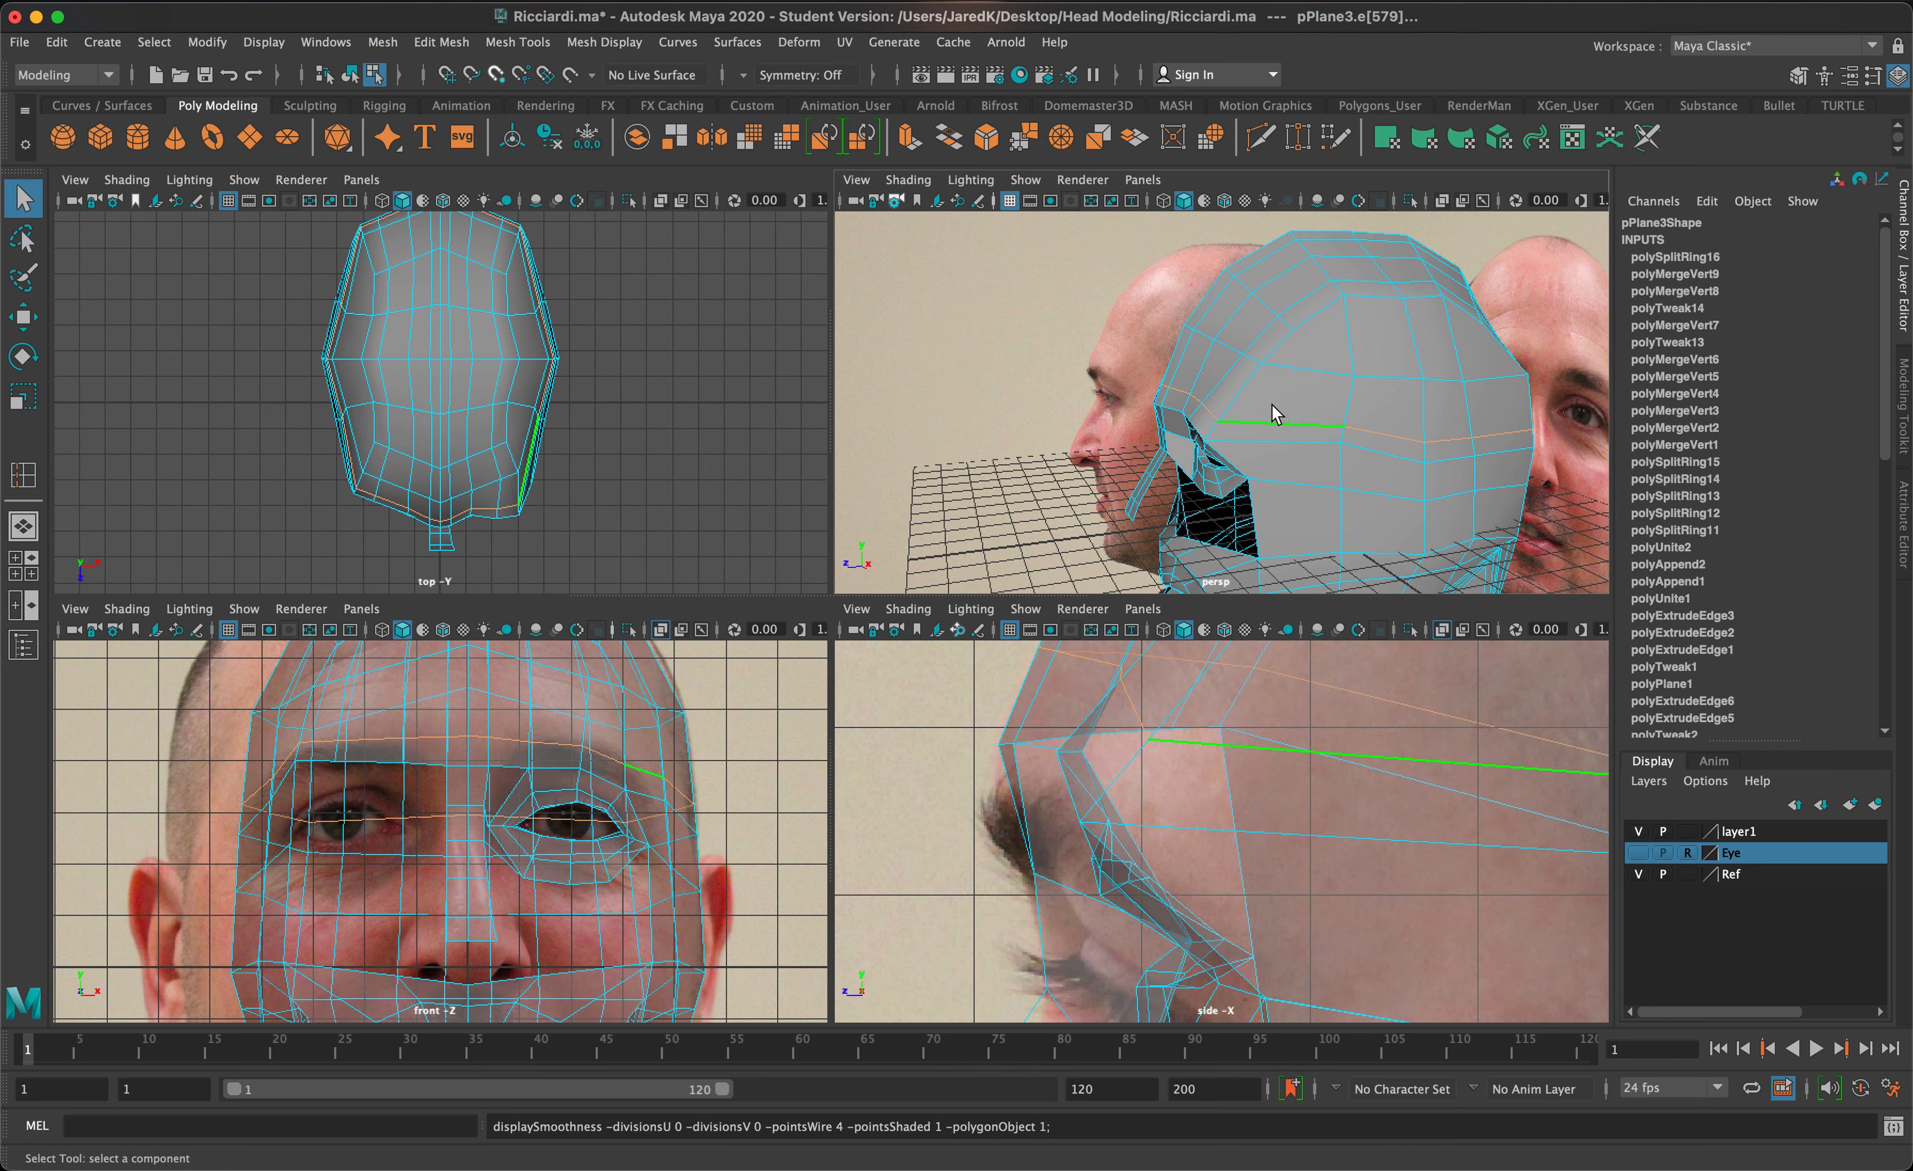
- Insert two horizontal edge loops around the head at cheek height, splitting the side border of the face opening
{"action": "left_click_drag", "start_coordinate": [1272, 405], "coordinate": [1421, 390], "text": "alt"}
{"action": "scroll", "coordinate": [1190, 489], "scroll_direction": "up", "scroll_amount": 5}
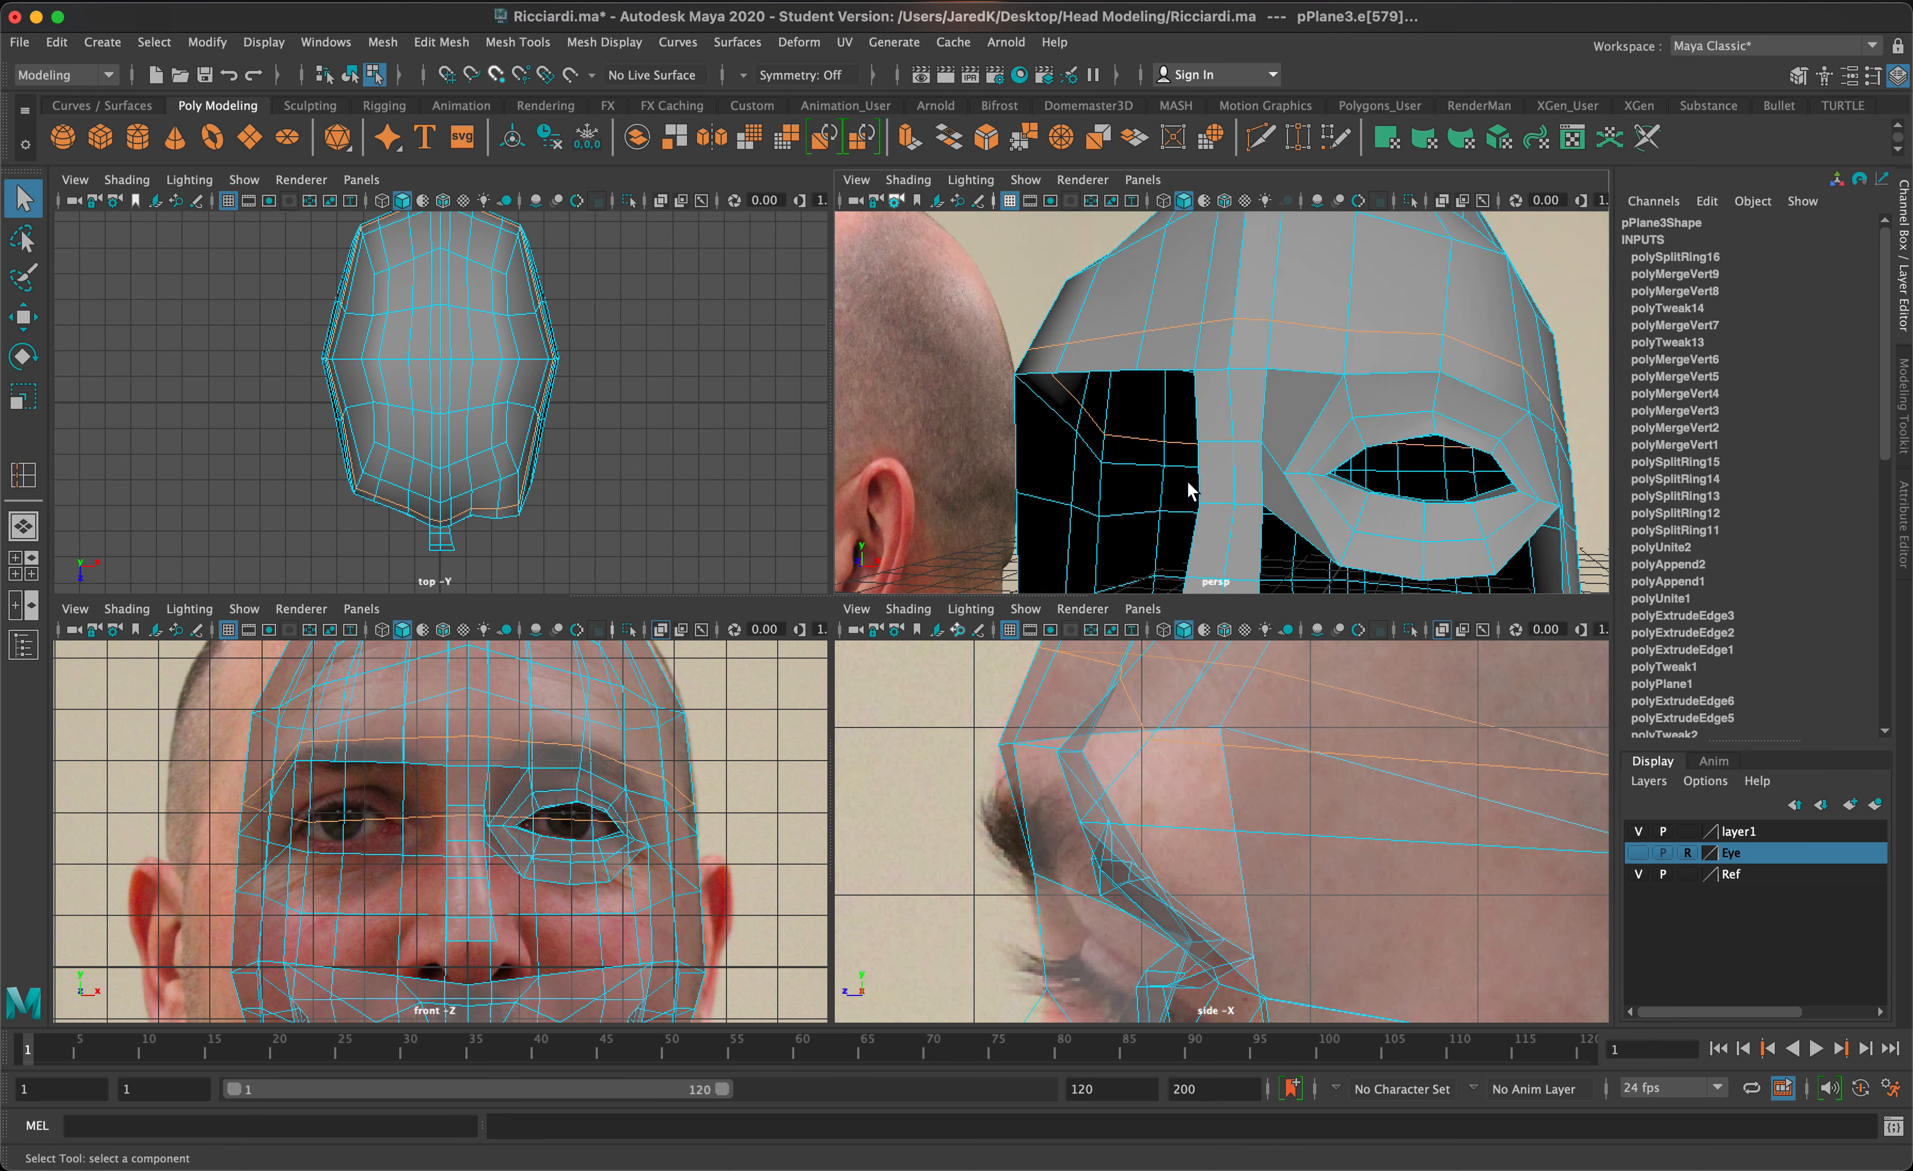
{"action": "scroll", "coordinate": [1297, 440], "scroll_direction": "down", "scroll_amount": 5}
{"action": "left_click_drag", "start_coordinate": [1370, 444], "coordinate": [1415, 409], "text": "alt"}
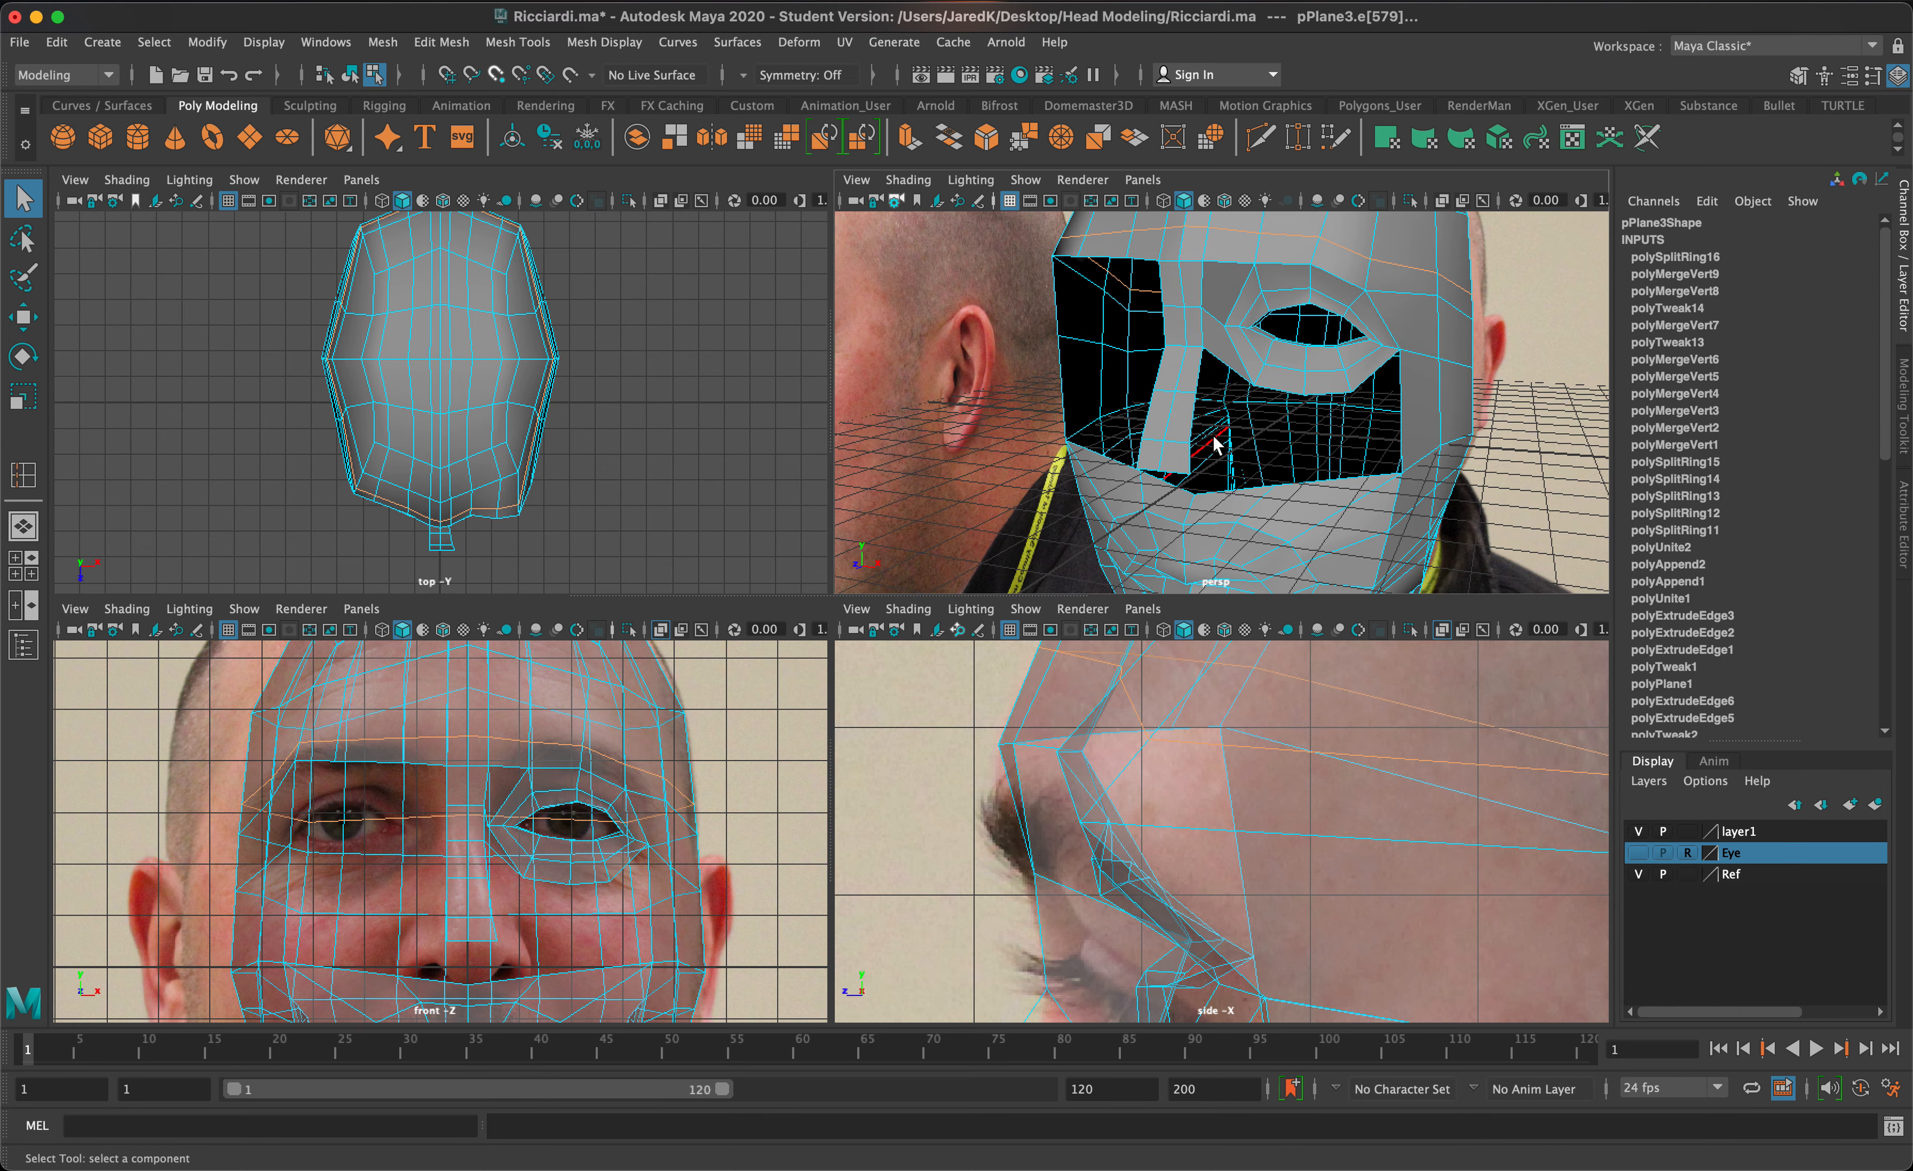
{"action": "mouse_move", "coordinate": [1213, 443]}
{"action": "left_mouse_down", "text": "alt"}
{"action": "mouse_move", "coordinate": [1233, 431]}
{"action": "mouse_move", "coordinate": [1241, 459]}
{"action": "left_mouse_up", "text": "alt"}
{"action": "left_click_drag", "start_coordinate": [1390, 514], "coordinate": [1223, 476], "text": "alt"}
{"action": "left_click_drag", "start_coordinate": [1417, 446], "coordinate": [1319, 431], "text": "alt"}
{"action": "left_click", "coordinate": [472, 44]}
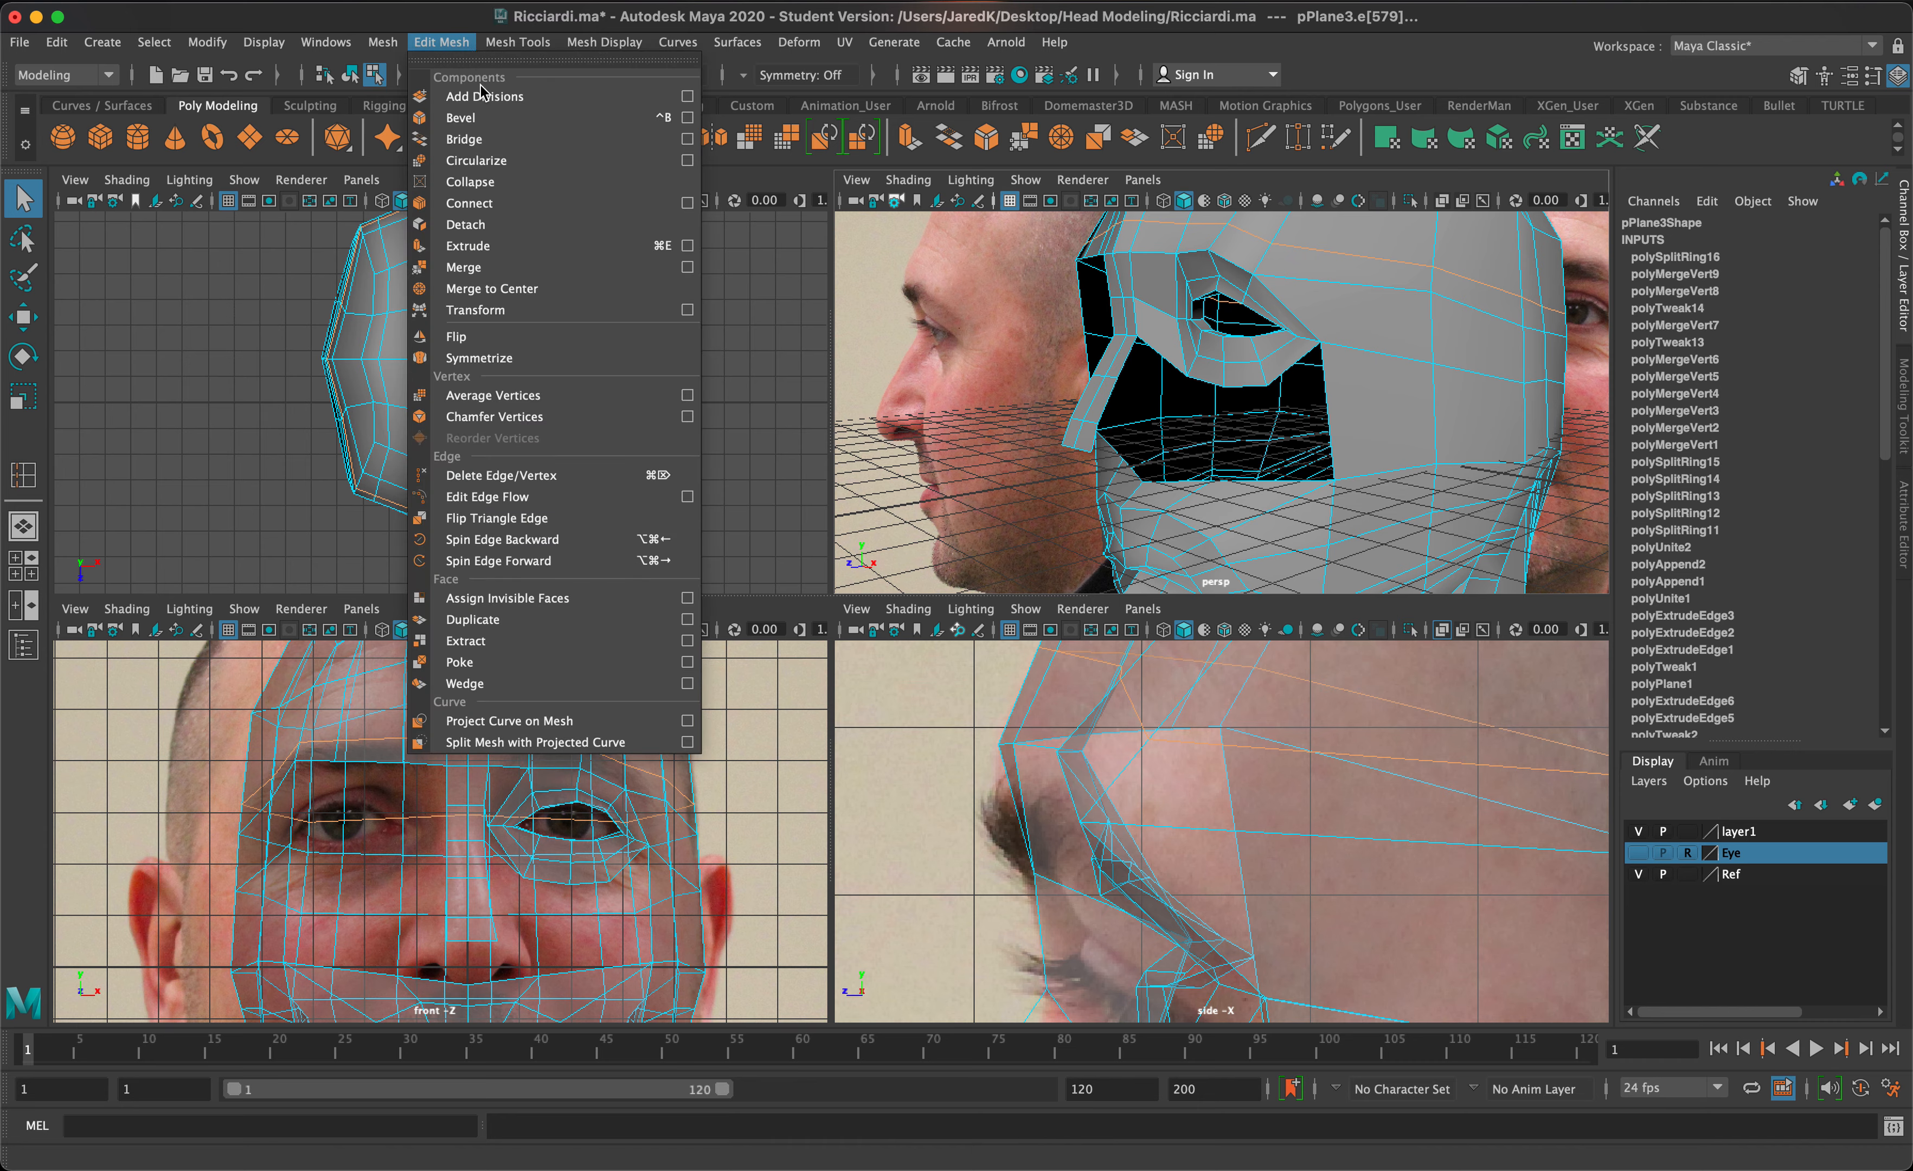
{"action": "left_click", "coordinate": [510, 44]}
{"action": "left_click", "coordinate": [522, 44]}
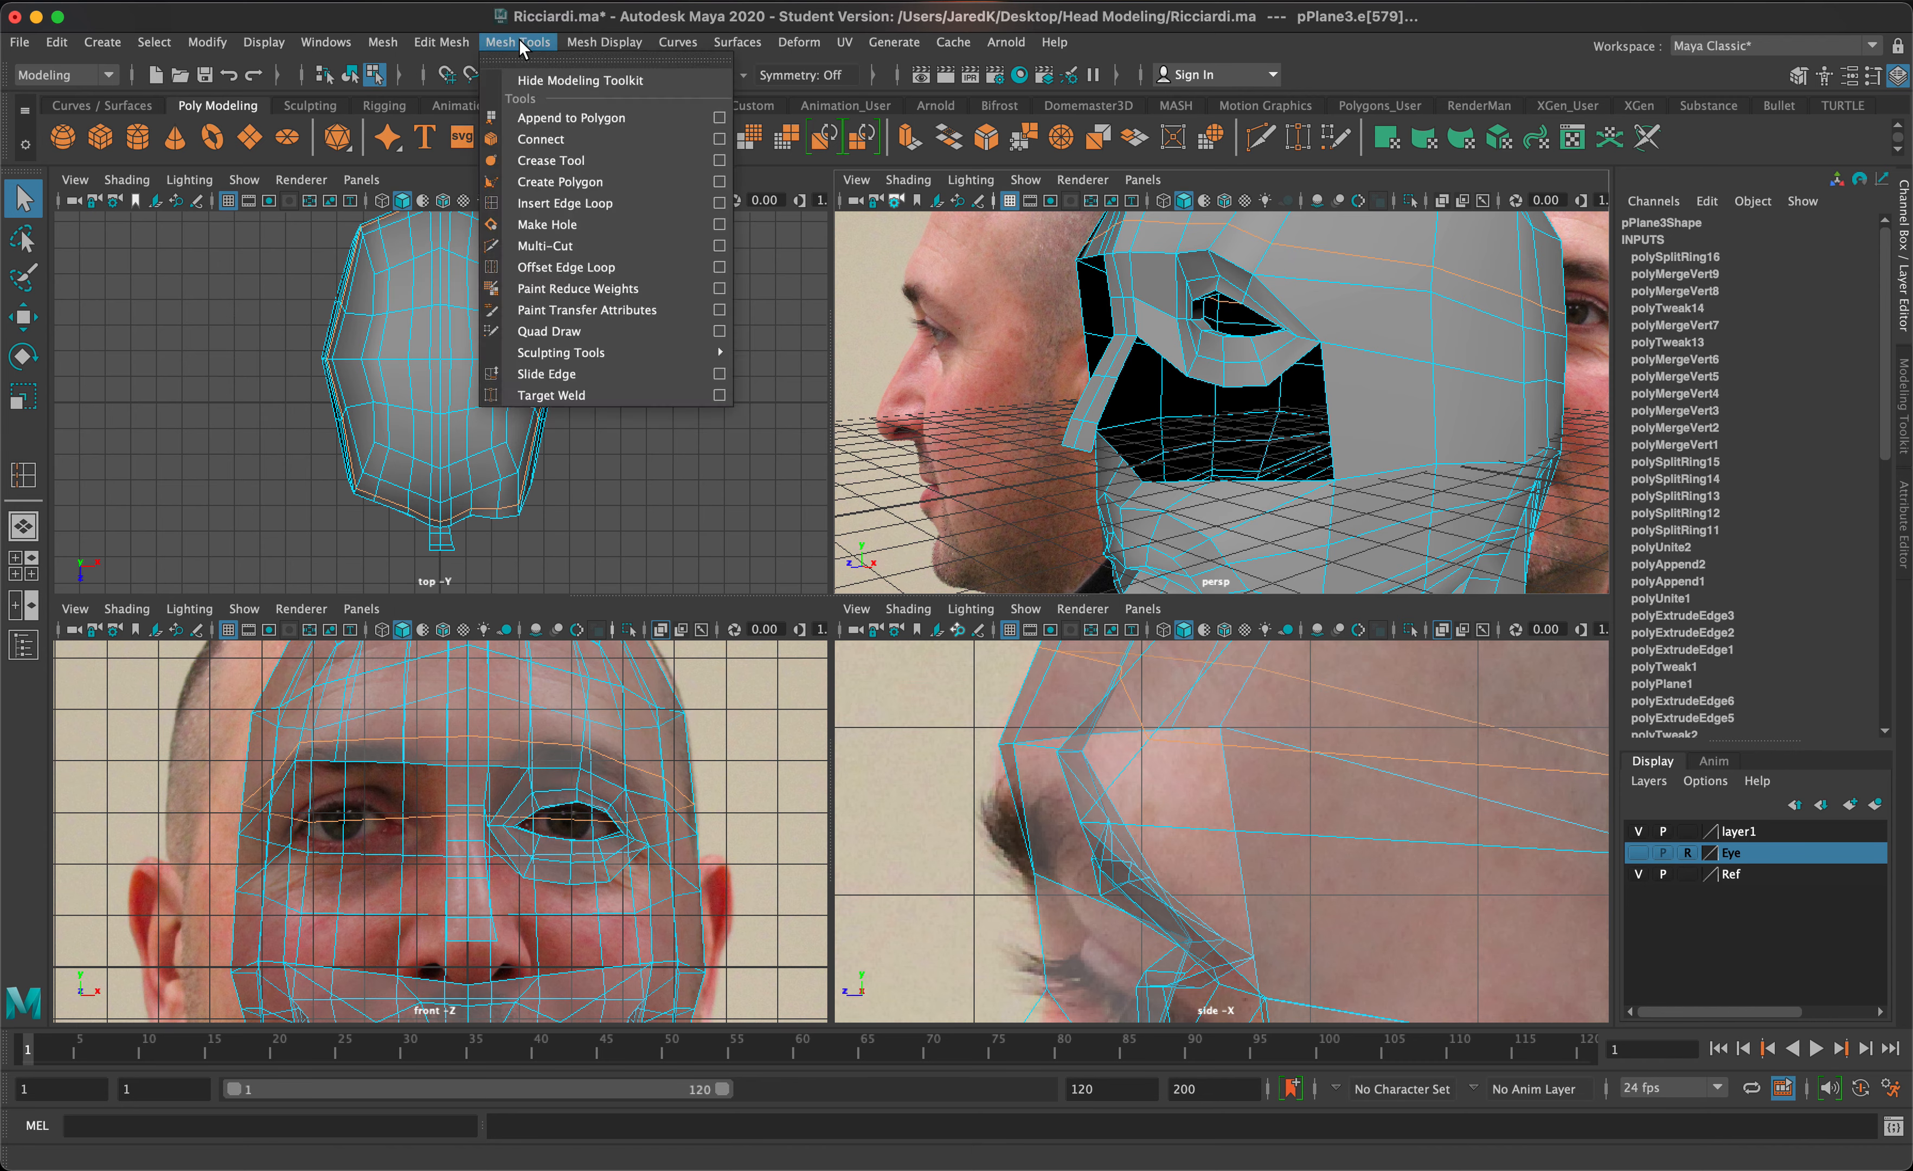
{"action": "left_click", "coordinate": [565, 202]}
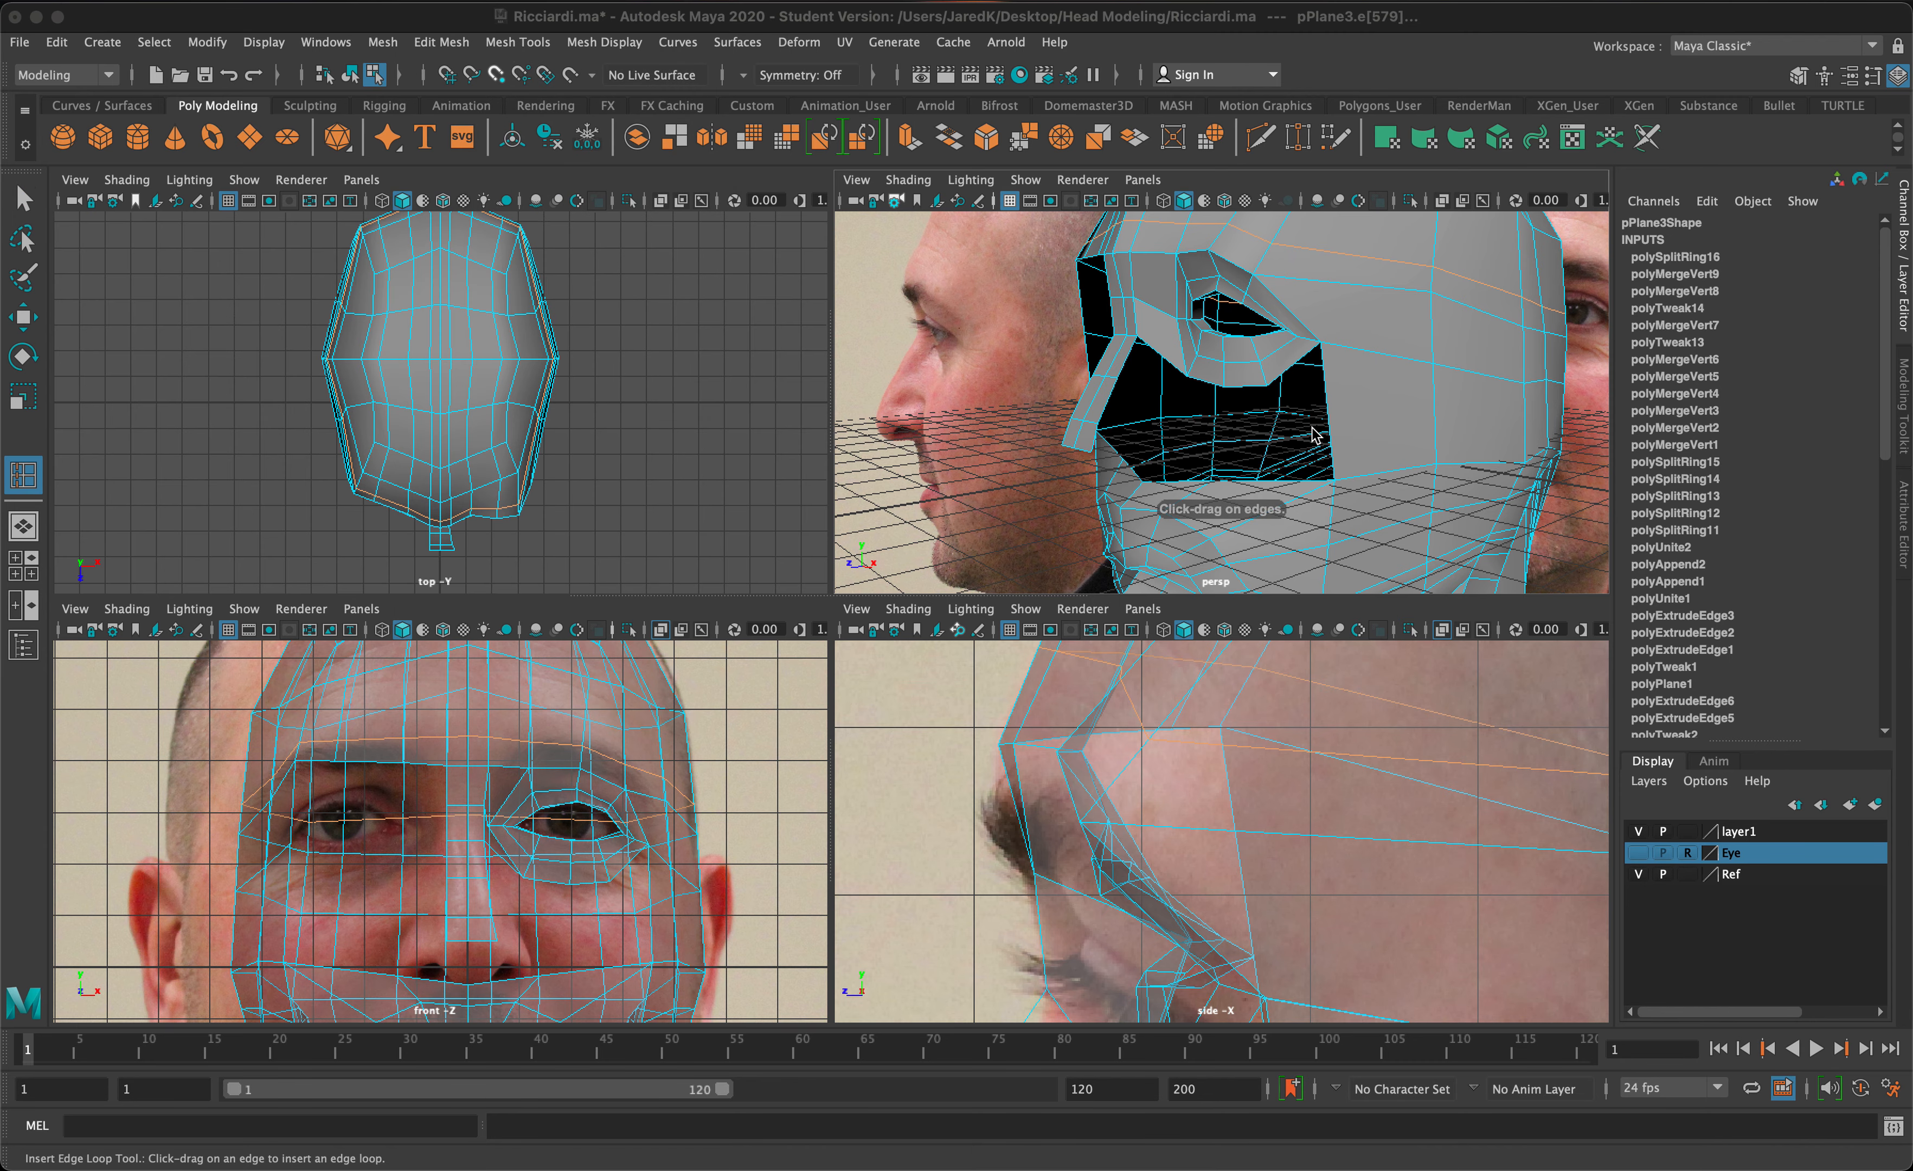
{"action": "left_click", "coordinate": [1335, 393]}
{"action": "left_click_drag", "start_coordinate": [1333, 443], "coordinate": [1332, 444]}
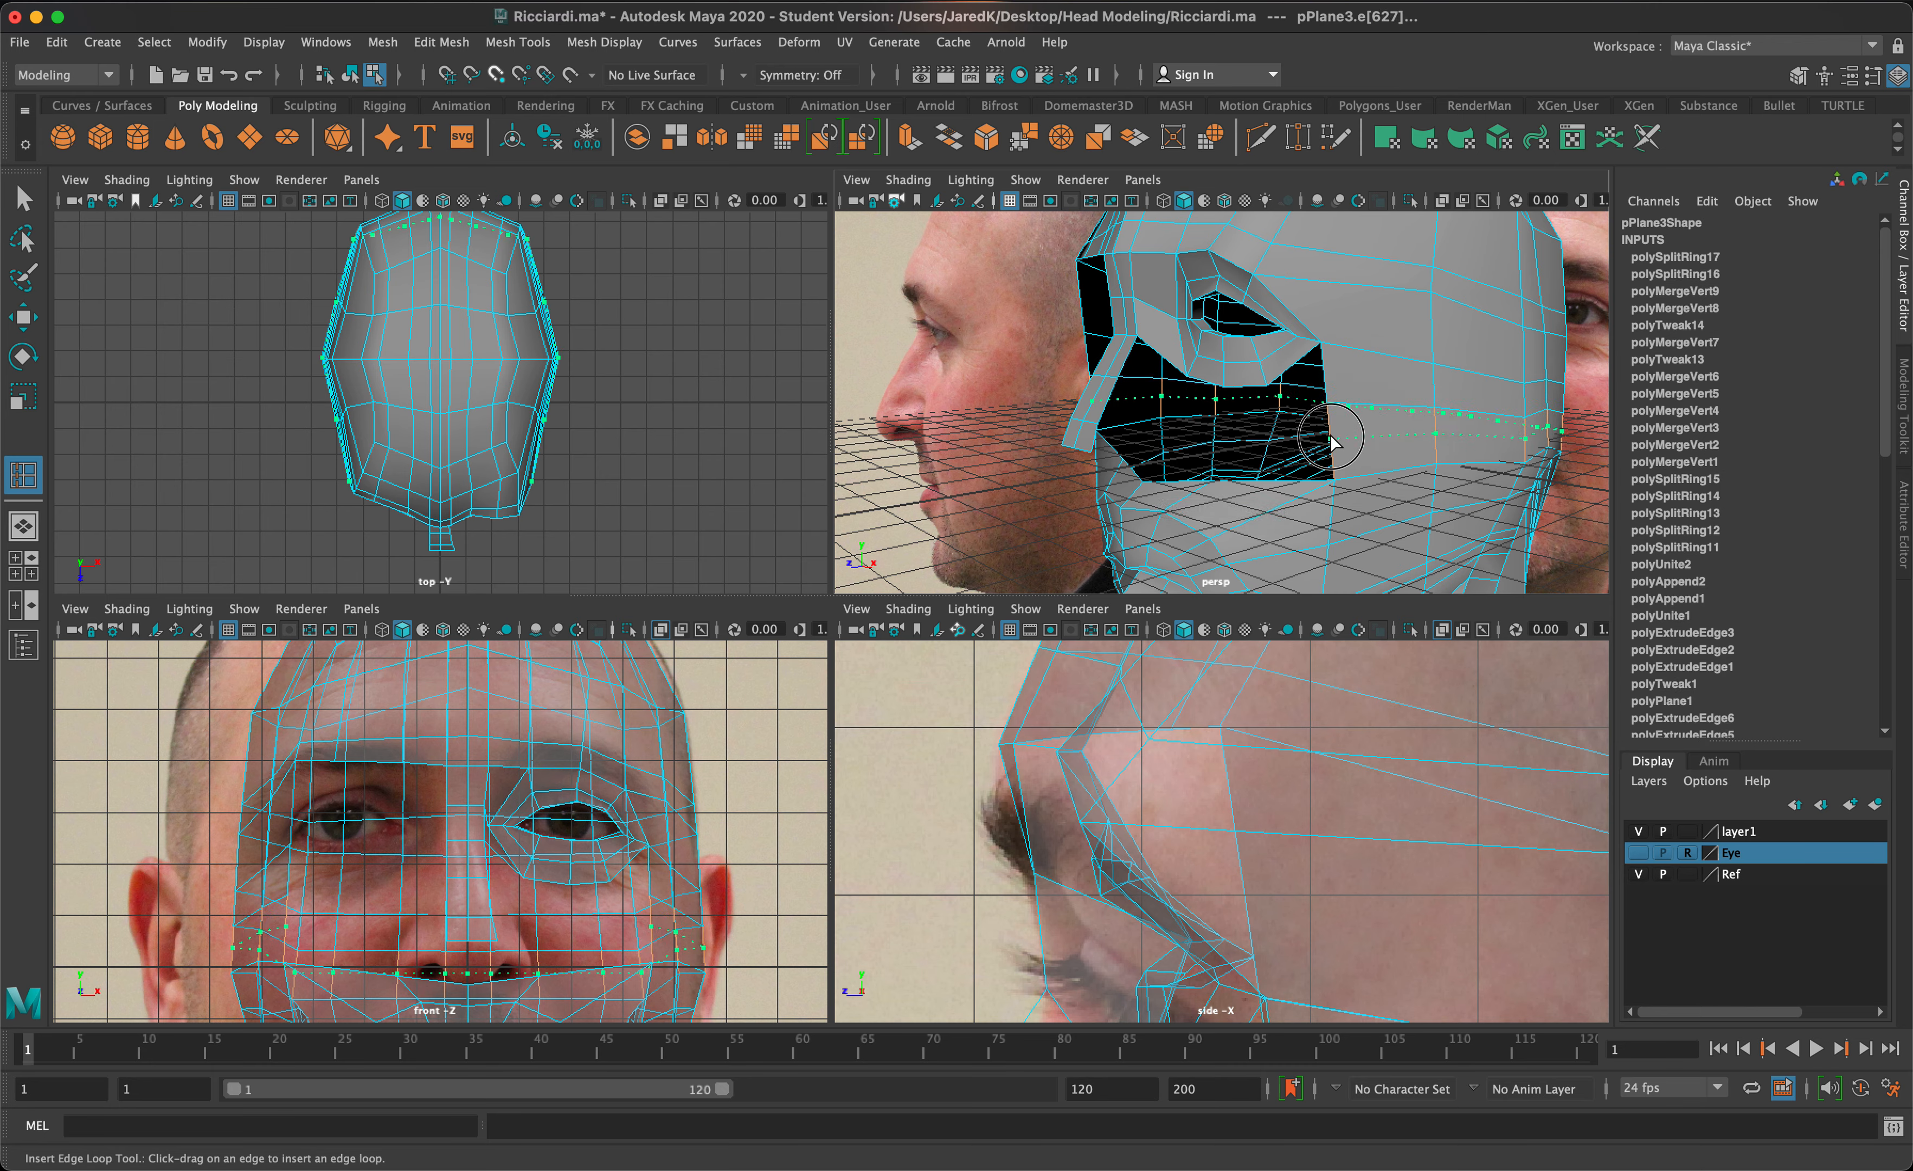
- Insert a vertical edge loop down the side of the head, just behind the face opening
{"action": "left_click_drag", "start_coordinate": [1580, 413], "coordinate": [1503, 436], "text": "alt"}
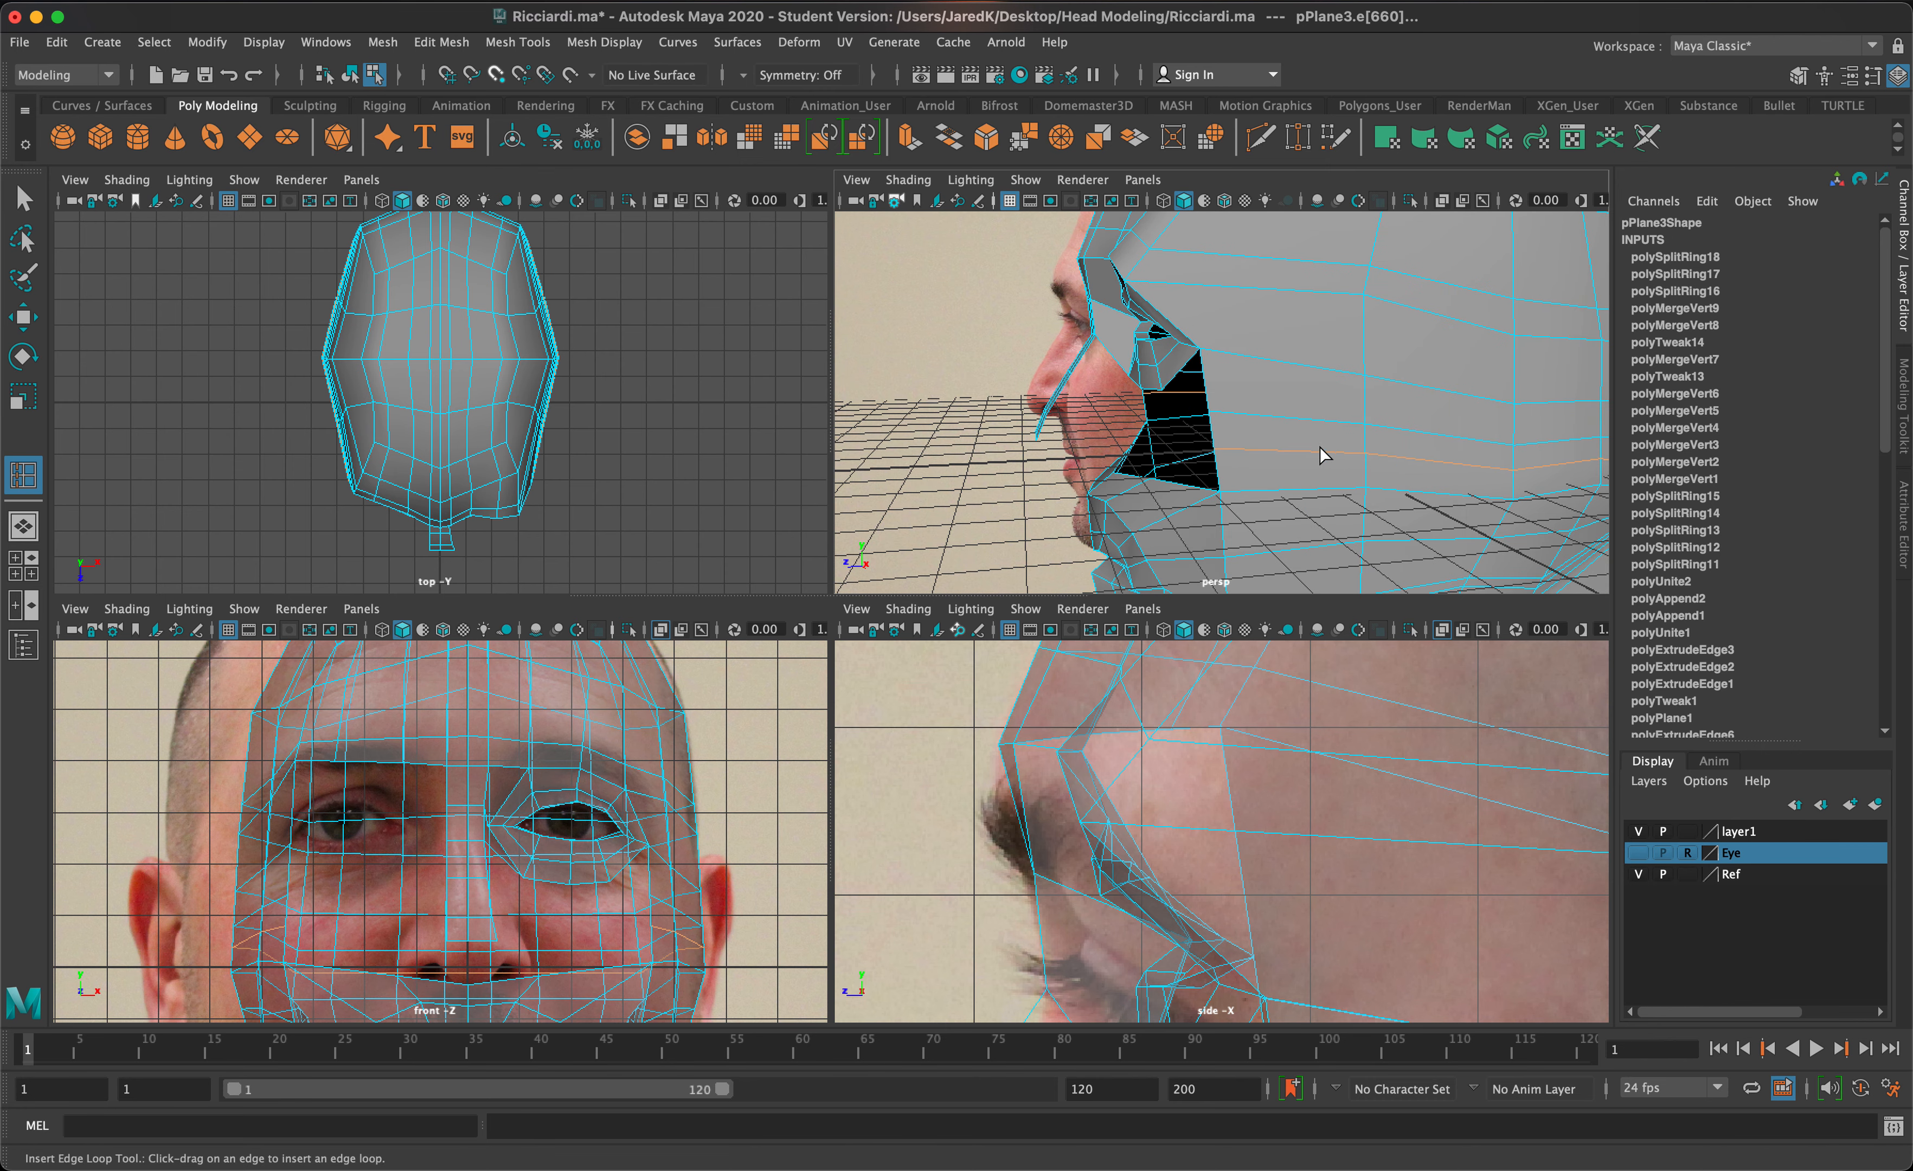
{"action": "left_click", "coordinate": [1303, 454]}
{"action": "key", "text": "q"}
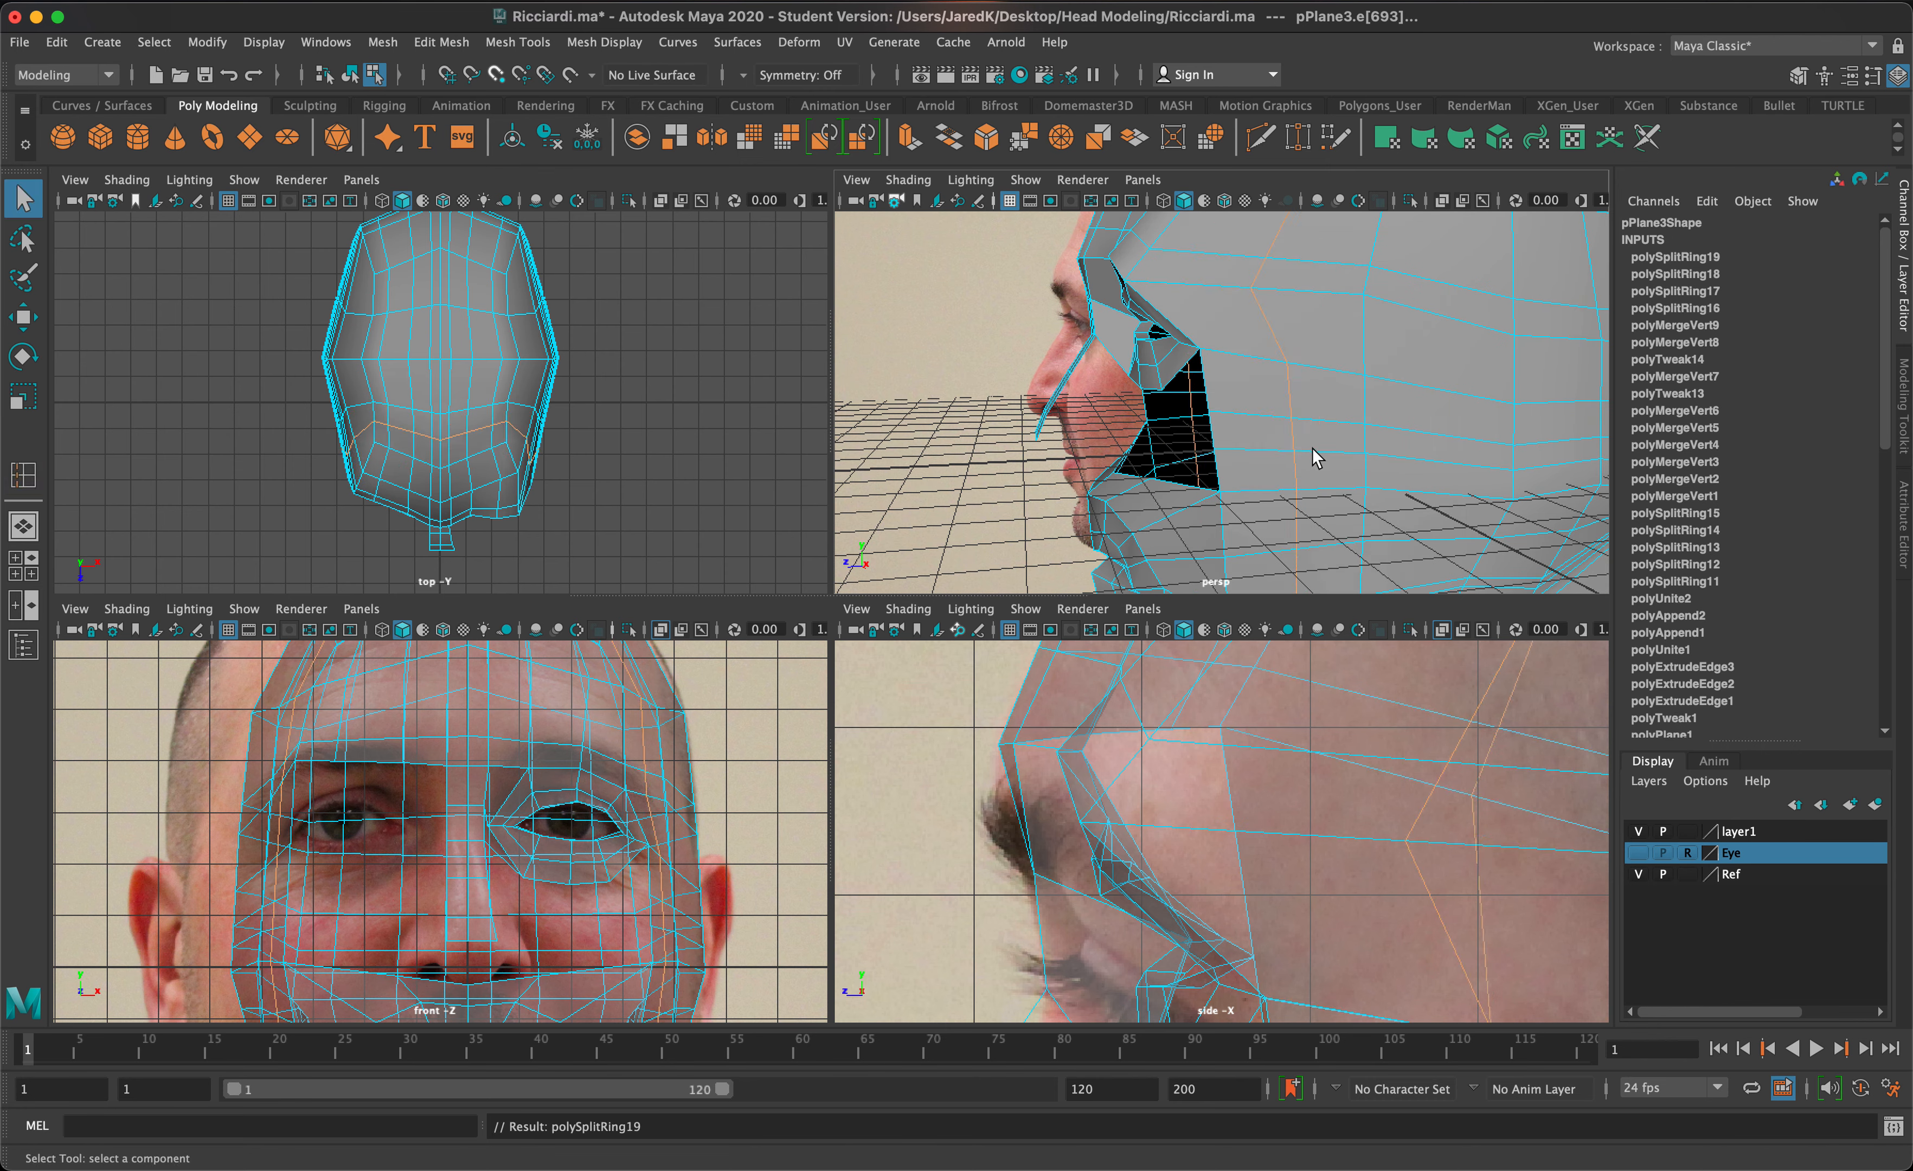
- Append a triangular face between the eye ring's lower outer edge and the adjoining side edge of the face opening
{"action": "key", "text": "f"}
{"action": "left_click_drag", "start_coordinate": [1313, 458], "coordinate": [1444, 483], "text": "alt"}
{"action": "scroll", "coordinate": [1336, 461], "scroll_direction": "up", "scroll_amount": 10}
{"action": "scroll", "coordinate": [1337, 461], "scroll_direction": "down", "scroll_amount": 2}
{"action": "scroll", "coordinate": [1384, 500], "scroll_direction": "down", "scroll_amount": 5}
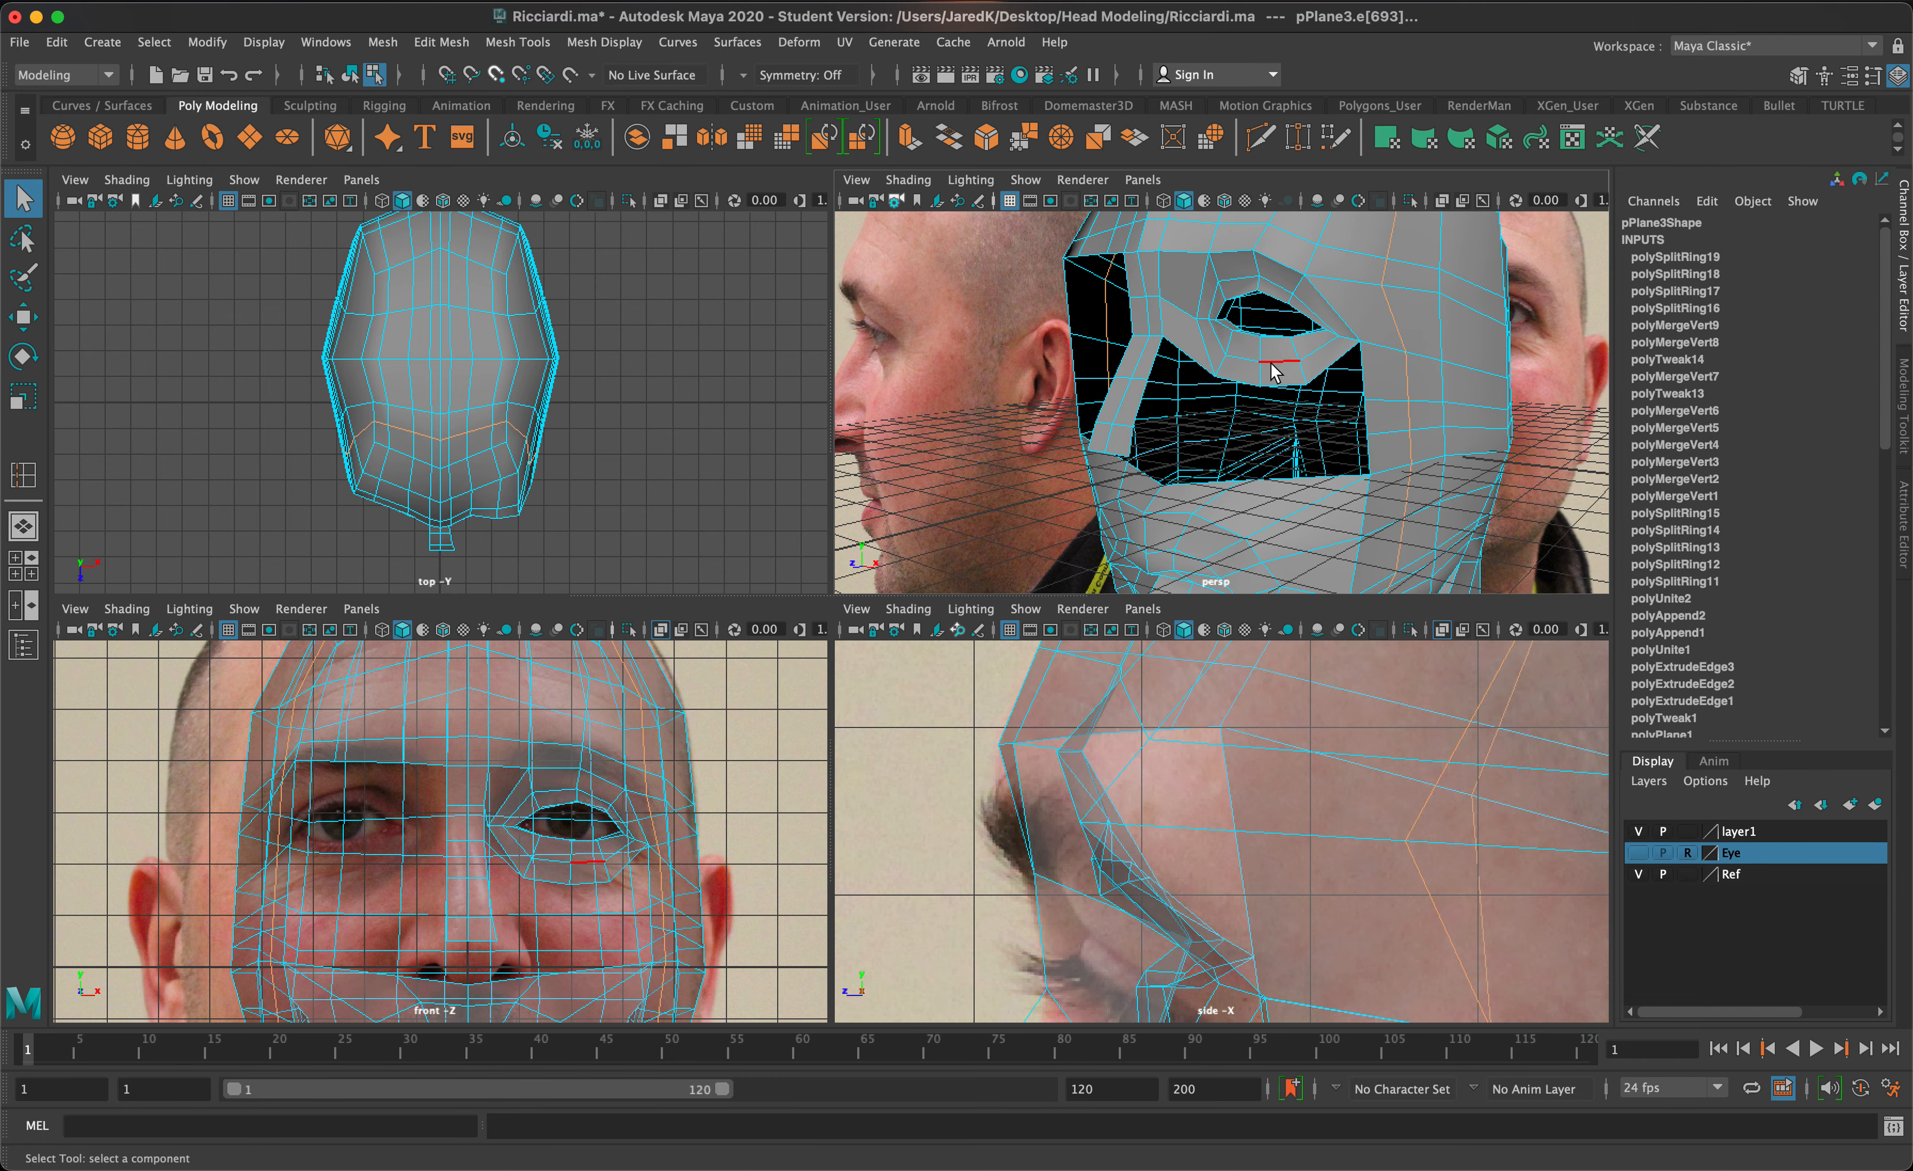
{"action": "left_click", "coordinate": [436, 45]}
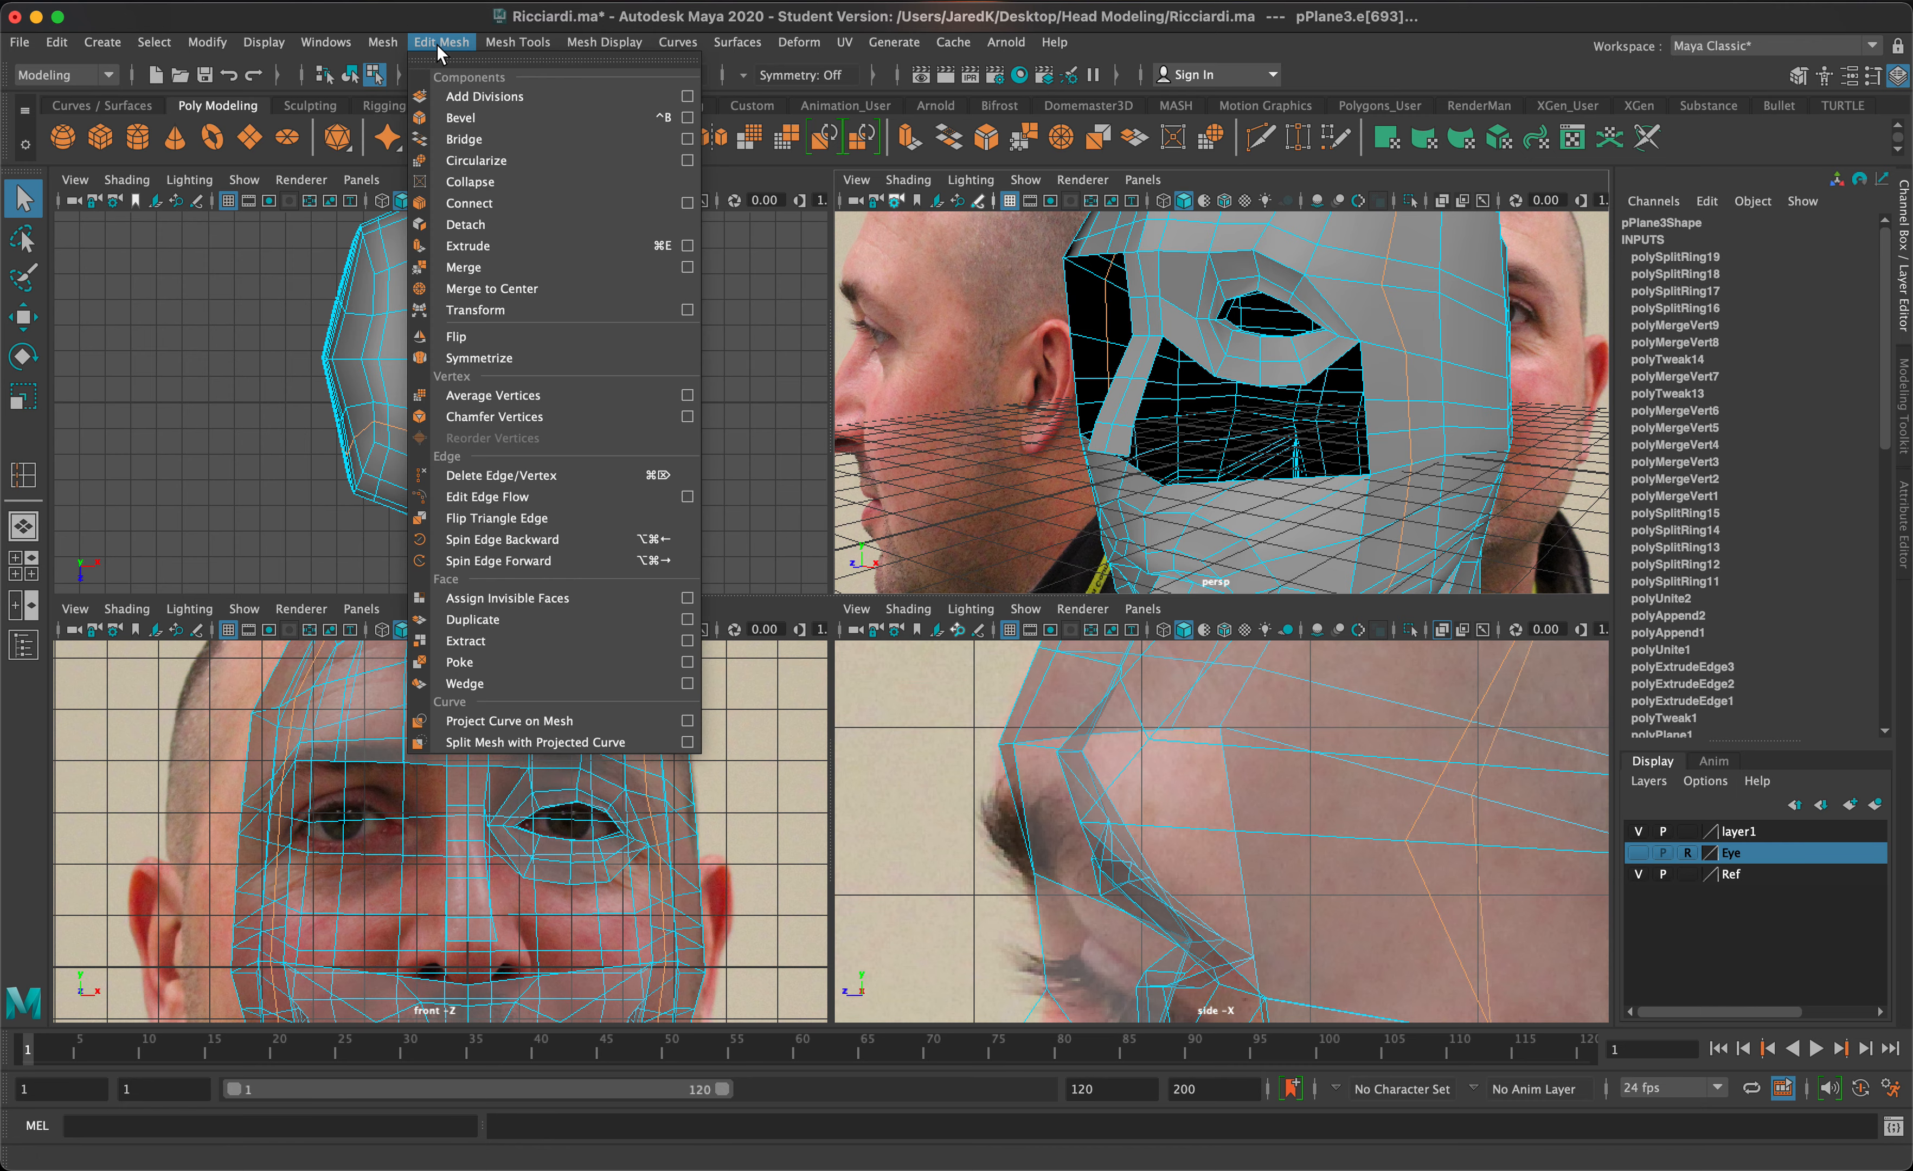
{"action": "left_click", "coordinate": [502, 42]}
{"action": "left_click", "coordinate": [570, 118]}
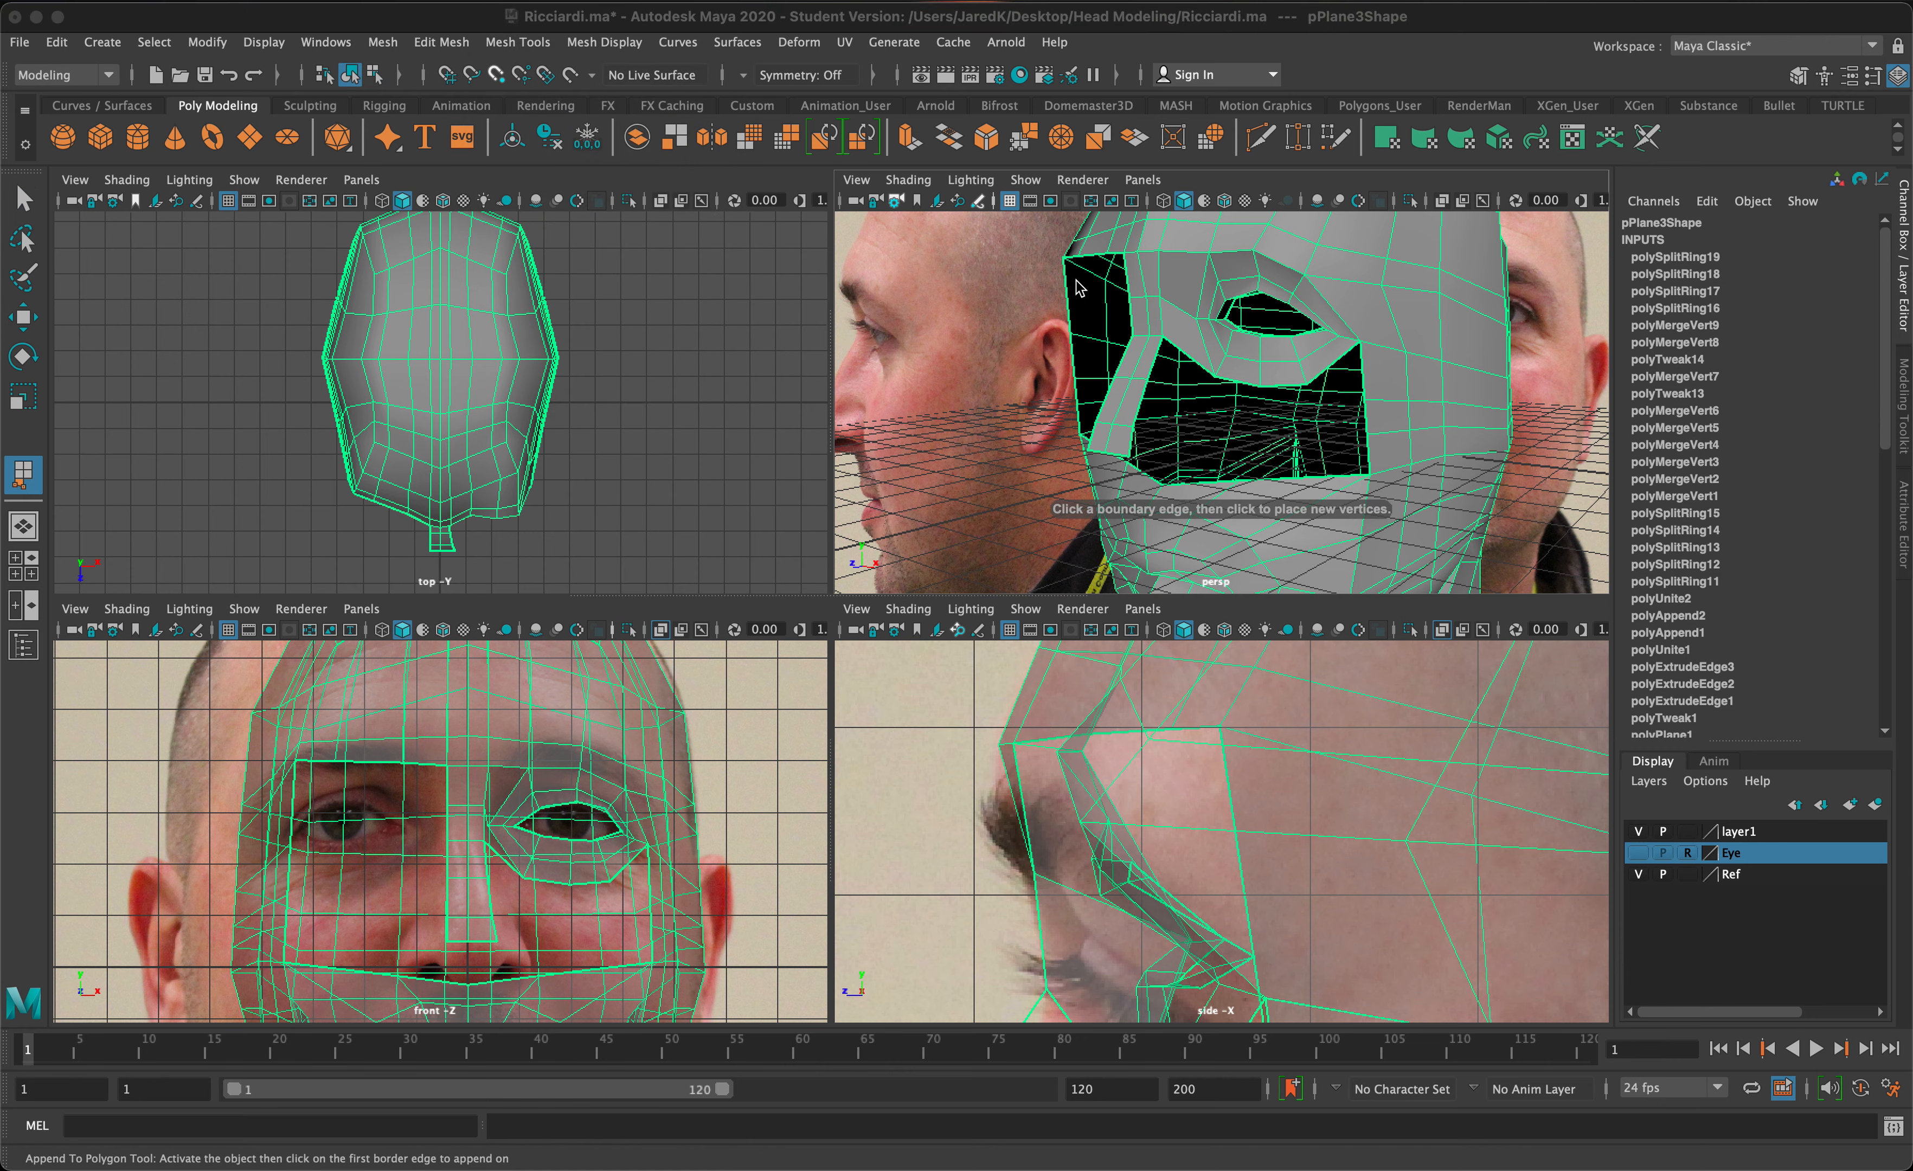
{"action": "left_click_drag", "start_coordinate": [1422, 496], "coordinate": [1335, 479], "text": "alt"}
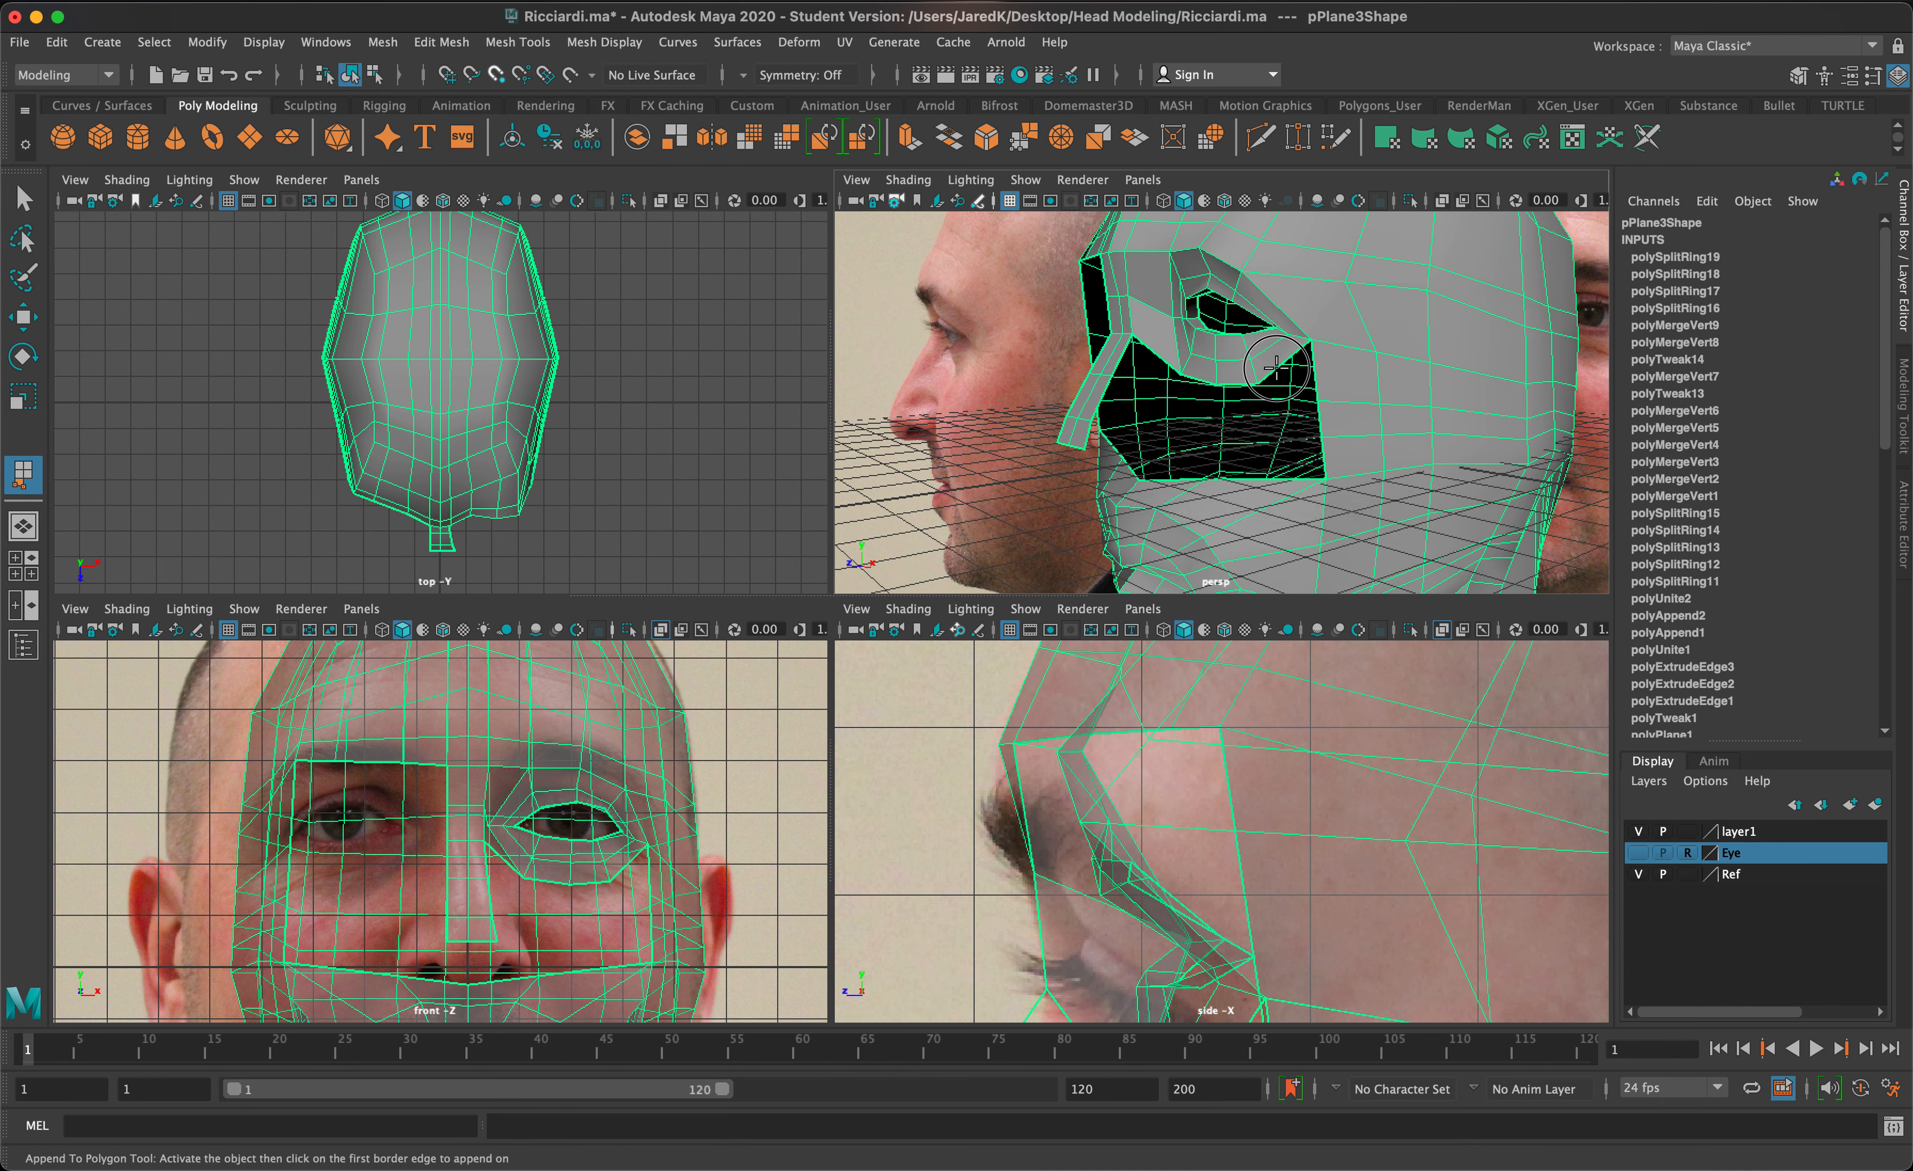
{"action": "left_click", "coordinate": [1324, 424]}
{"action": "left_click", "coordinate": [1327, 414]}
{"action": "mouse_move", "coordinate": [1336, 414]}
{"action": "left_mouse_down", "text": "alt"}
{"action": "mouse_move", "coordinate": [1282, 431]}
{"action": "mouse_move", "coordinate": [1319, 414]}
{"action": "mouse_move", "coordinate": [1269, 381]}
{"action": "mouse_move", "coordinate": [1324, 423]}
{"action": "mouse_move", "coordinate": [1438, 389]}
{"action": "mouse_move", "coordinate": [1358, 414]}
{"action": "mouse_move", "coordinate": [1411, 420]}
{"action": "mouse_move", "coordinate": [1351, 421]}
{"action": "left_mouse_up", "text": "alt"}
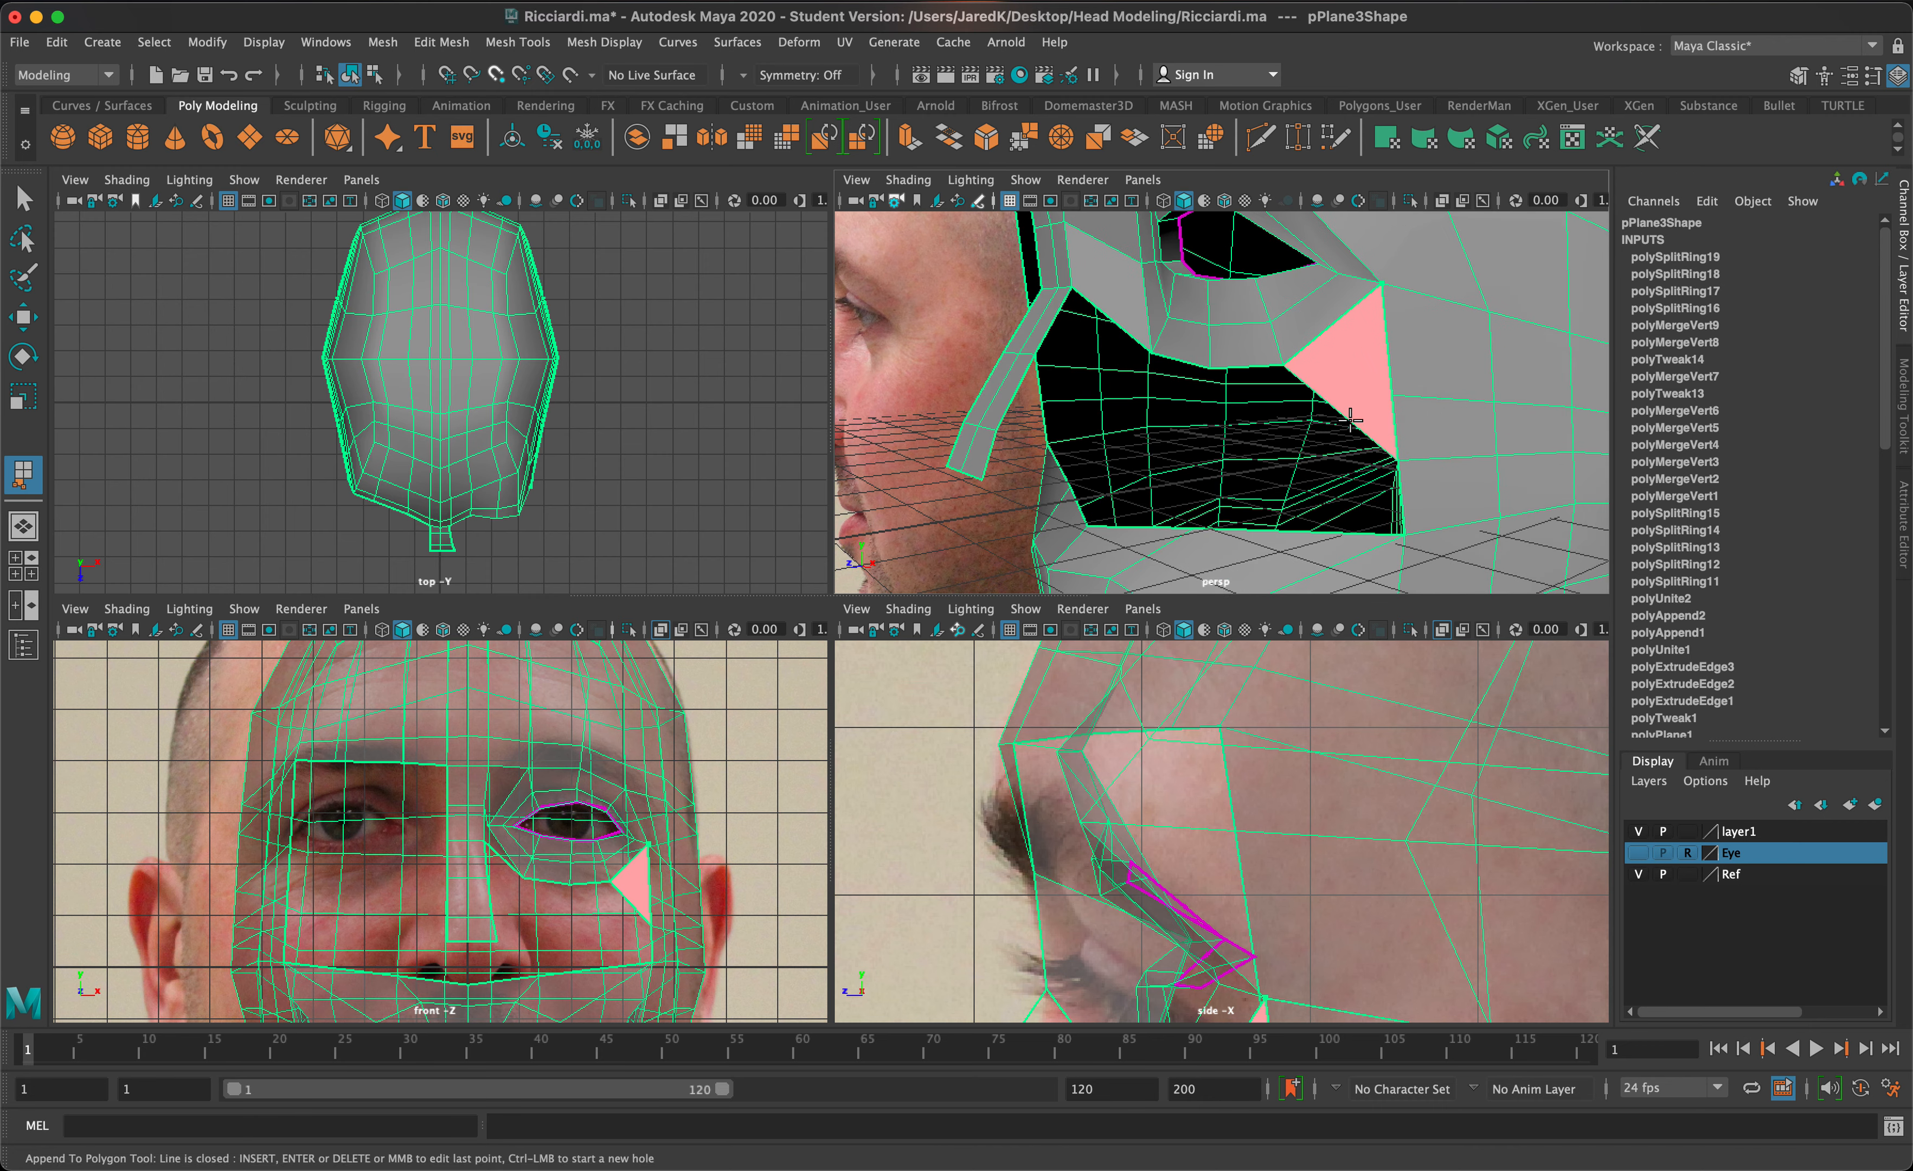
{"action": "key", "text": "Return"}
{"action": "left_click_drag", "start_coordinate": [1335, 420], "coordinate": [1349, 376], "text": "alt"}
{"action": "left_click", "coordinate": [1349, 375]}
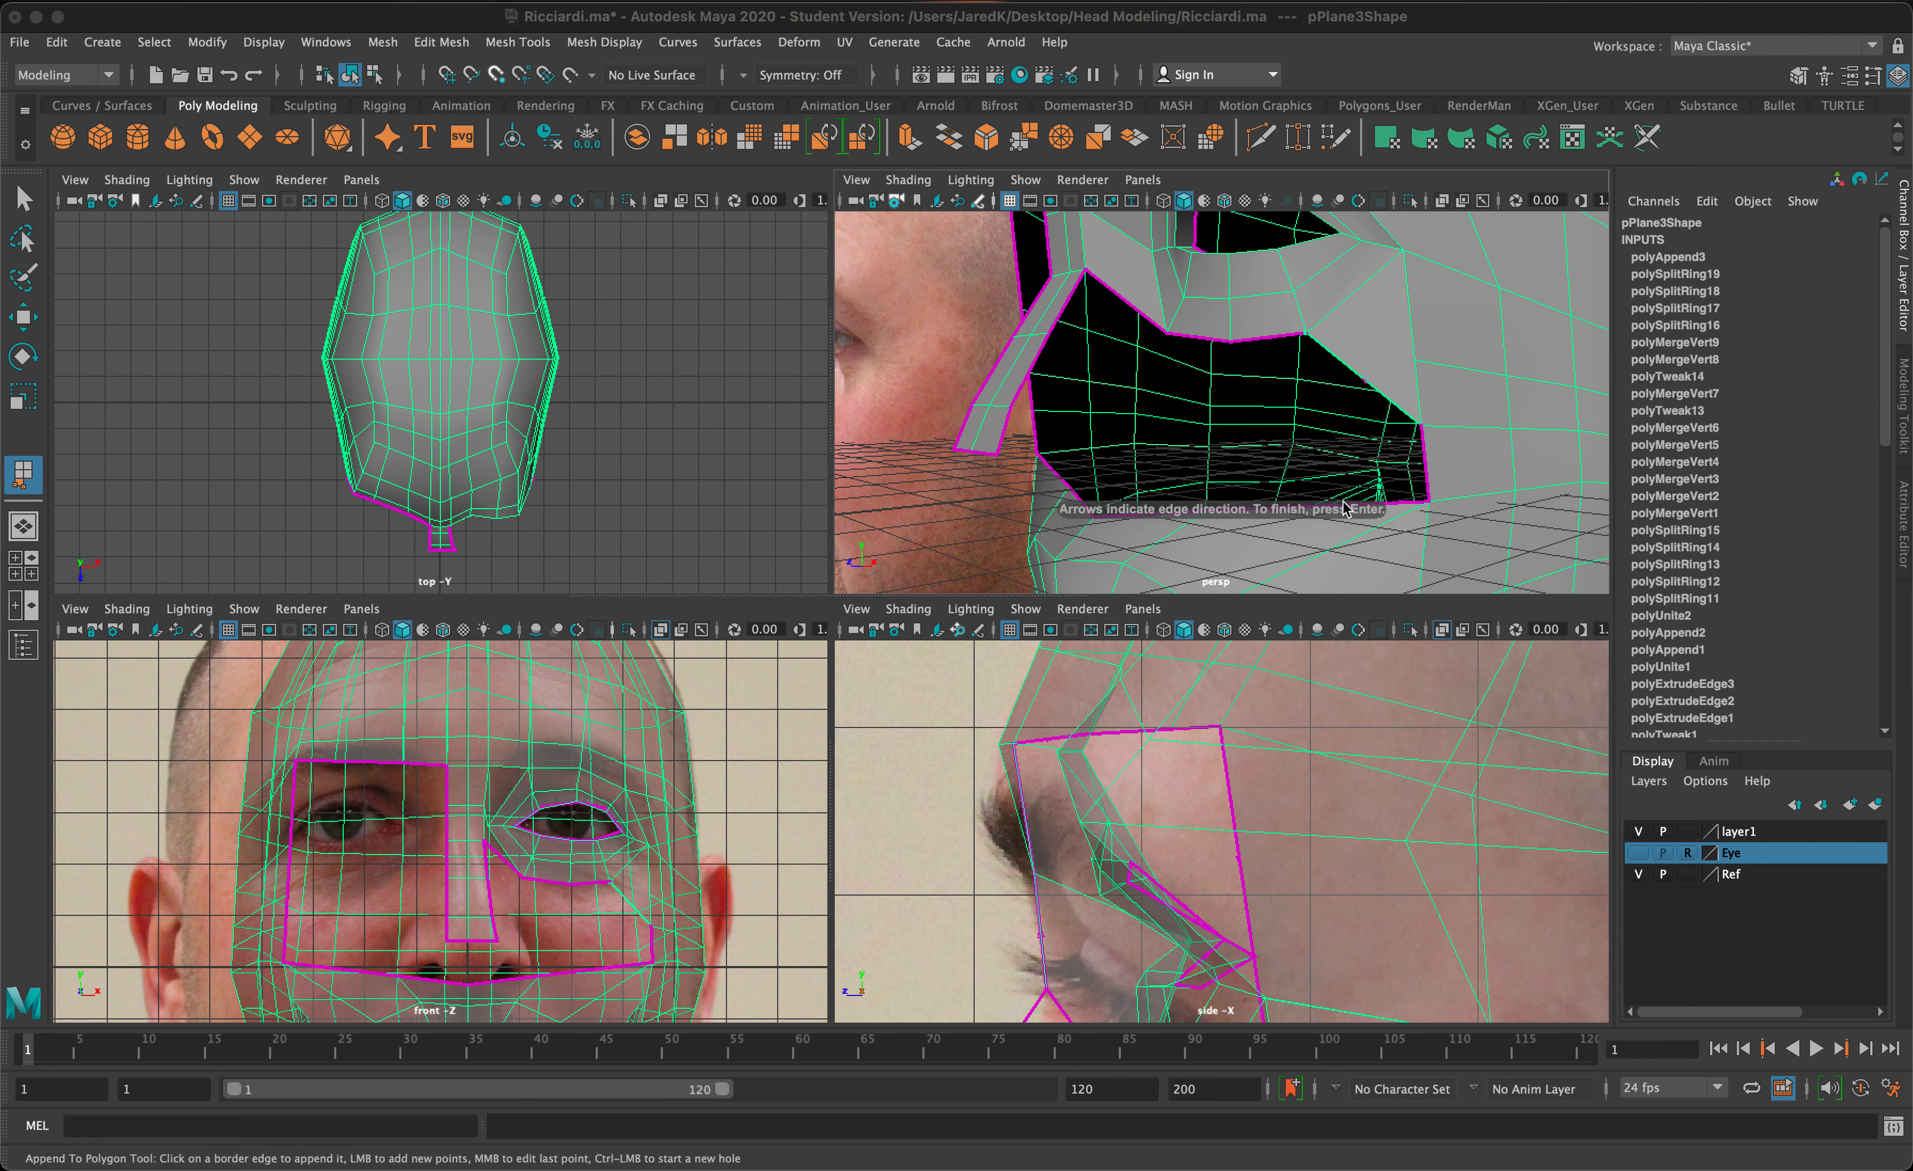
{"action": "left_click", "coordinate": [1382, 500]}
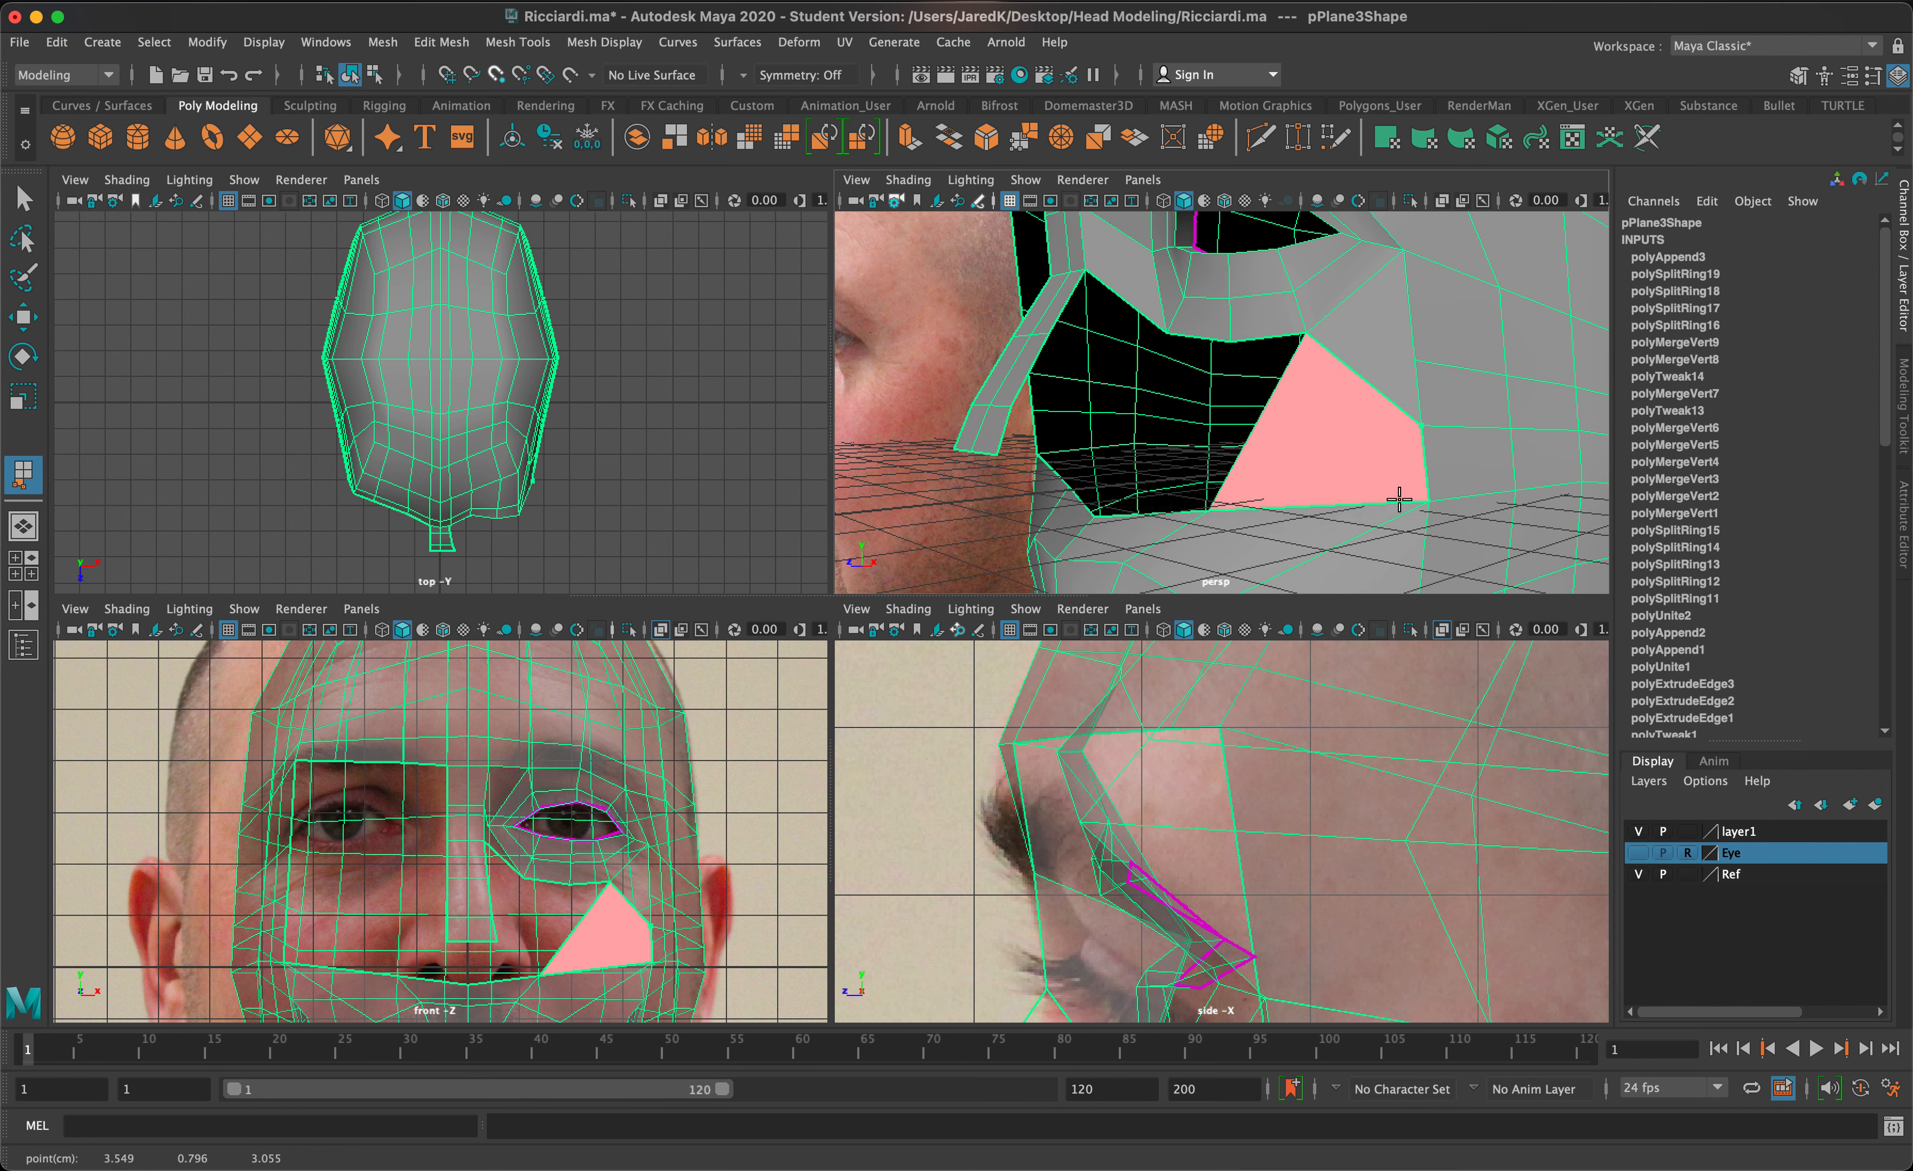
{"action": "mouse_move", "coordinate": [1222, 480]}
{"action": "left_mouse_down", "text": "alt"}
{"action": "mouse_move", "coordinate": [1289, 451]}
{"action": "mouse_move", "coordinate": [1251, 436]}
{"action": "mouse_move", "coordinate": [1067, 487]}
{"action": "mouse_move", "coordinate": [1144, 457]}
{"action": "mouse_move", "coordinate": [1264, 478]}
{"action": "mouse_move", "coordinate": [1234, 484]}
{"action": "left_mouse_up", "text": "alt"}
{"action": "key", "text": "Delete"}
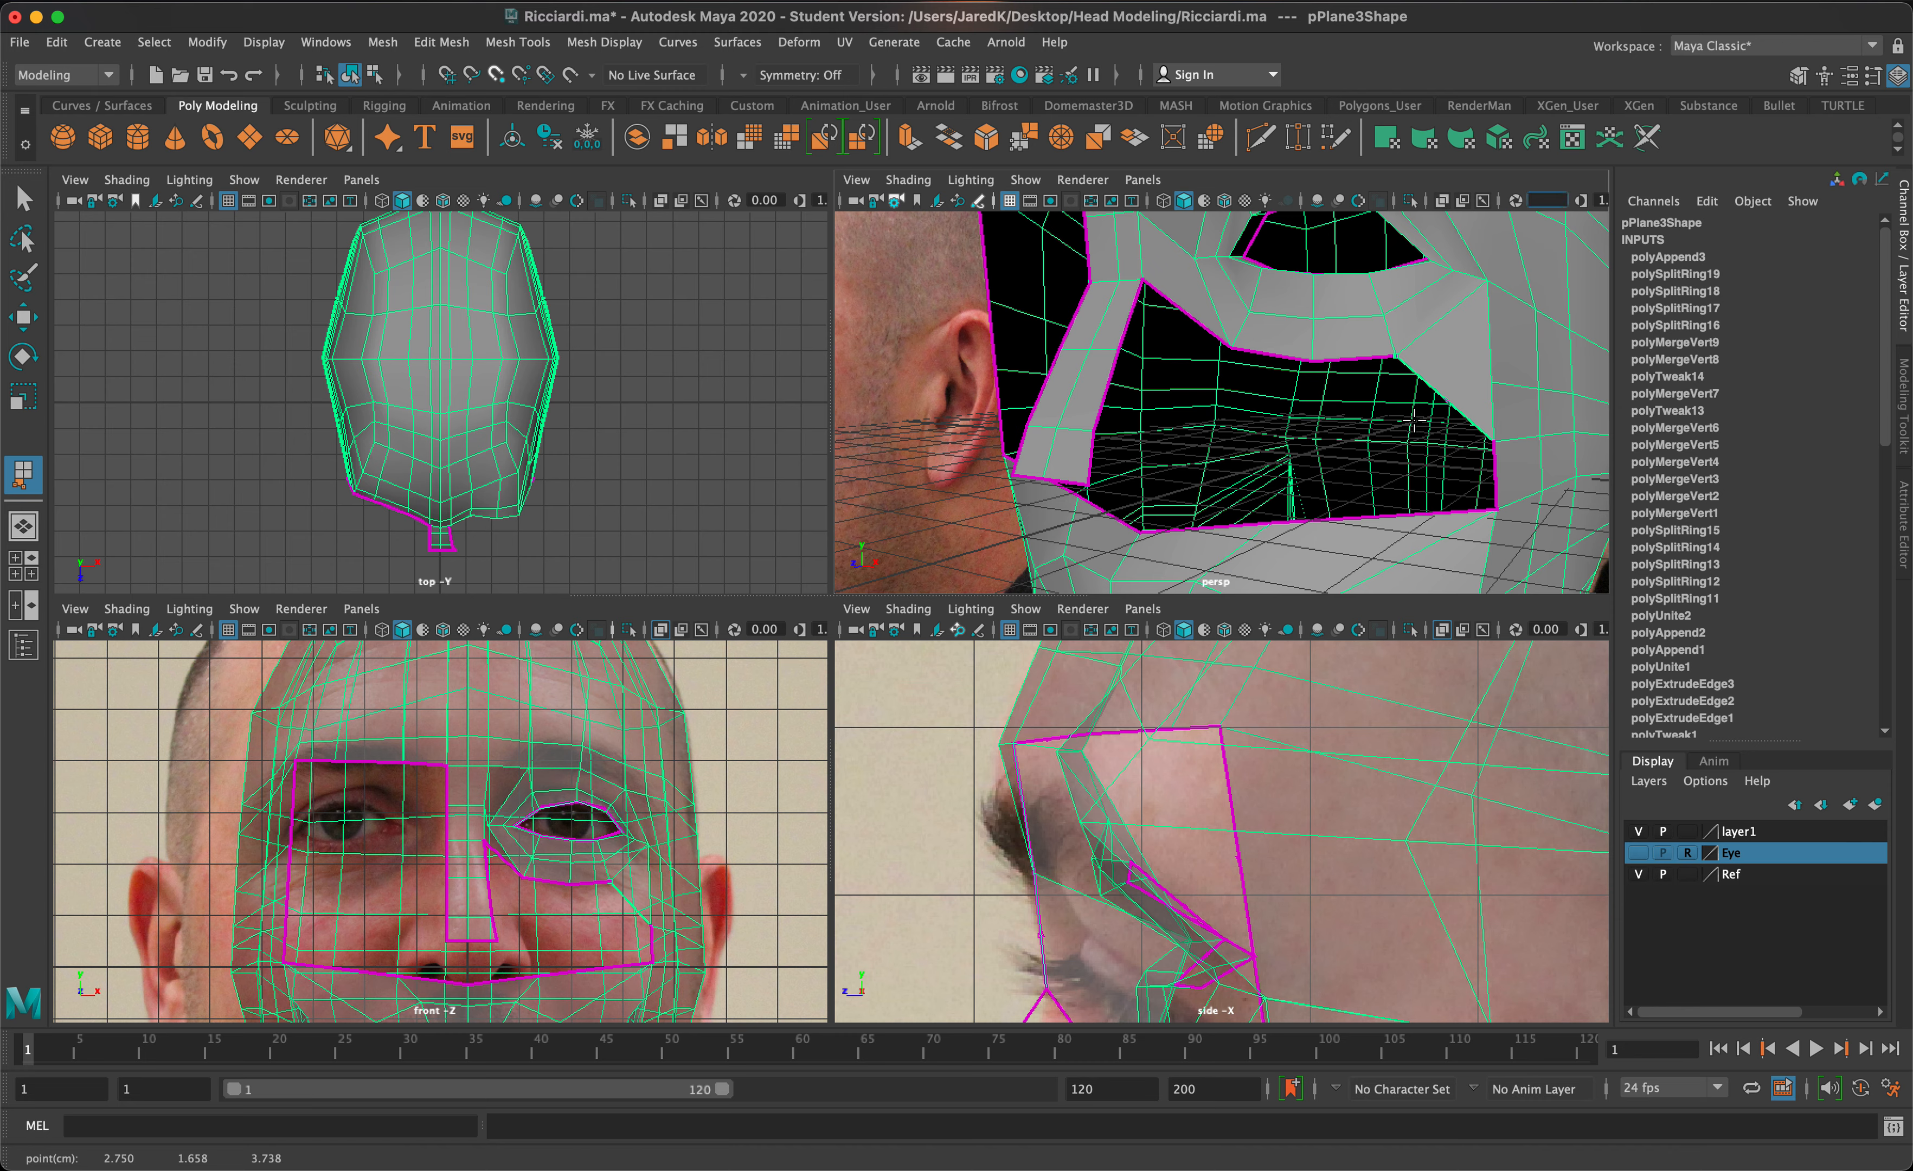
{"action": "key", "text": "Return"}
{"action": "left_click", "coordinate": [17, 205]}
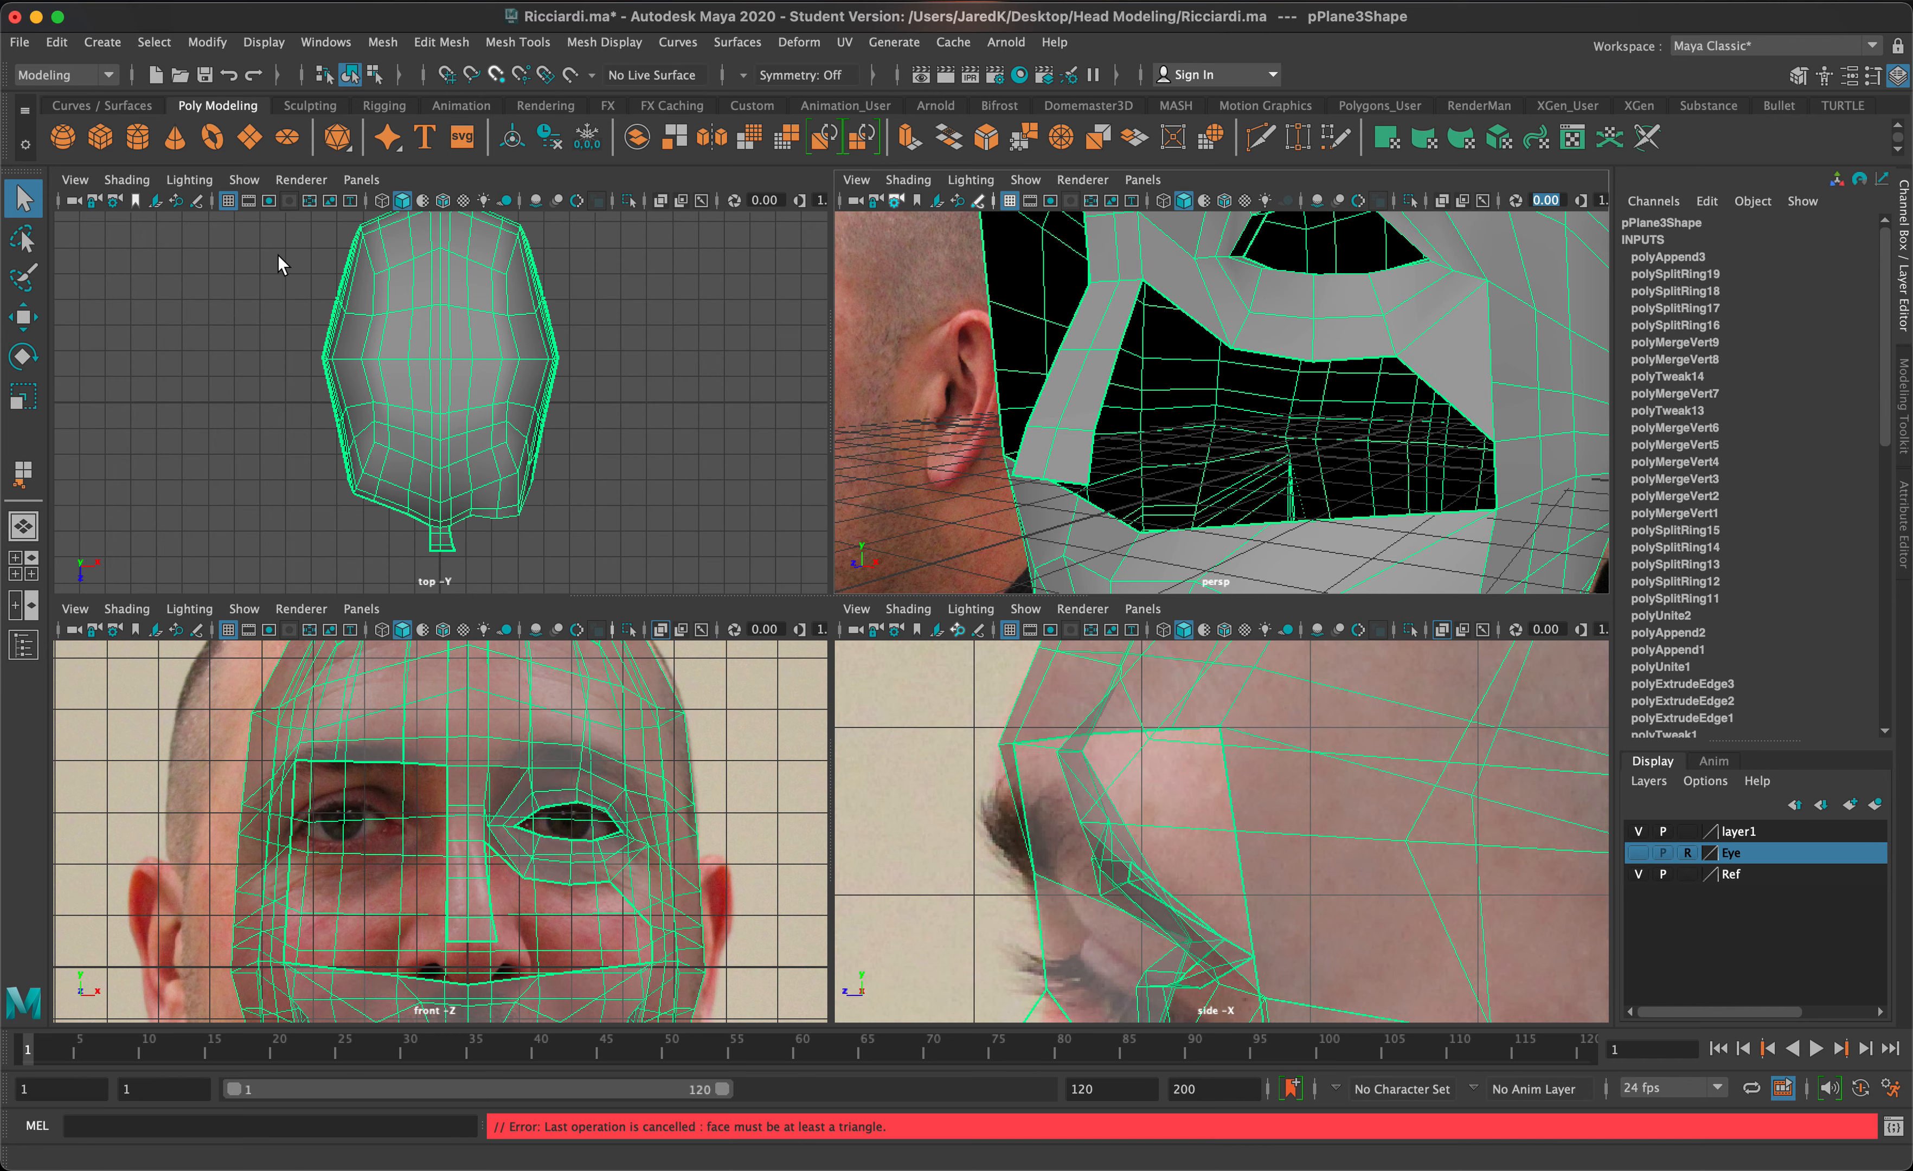
- Delete the appended triangular face below the eye ring's outer corner
{"action": "right_click_drag", "start_coordinate": [1454, 336], "coordinate": [1450, 373]}
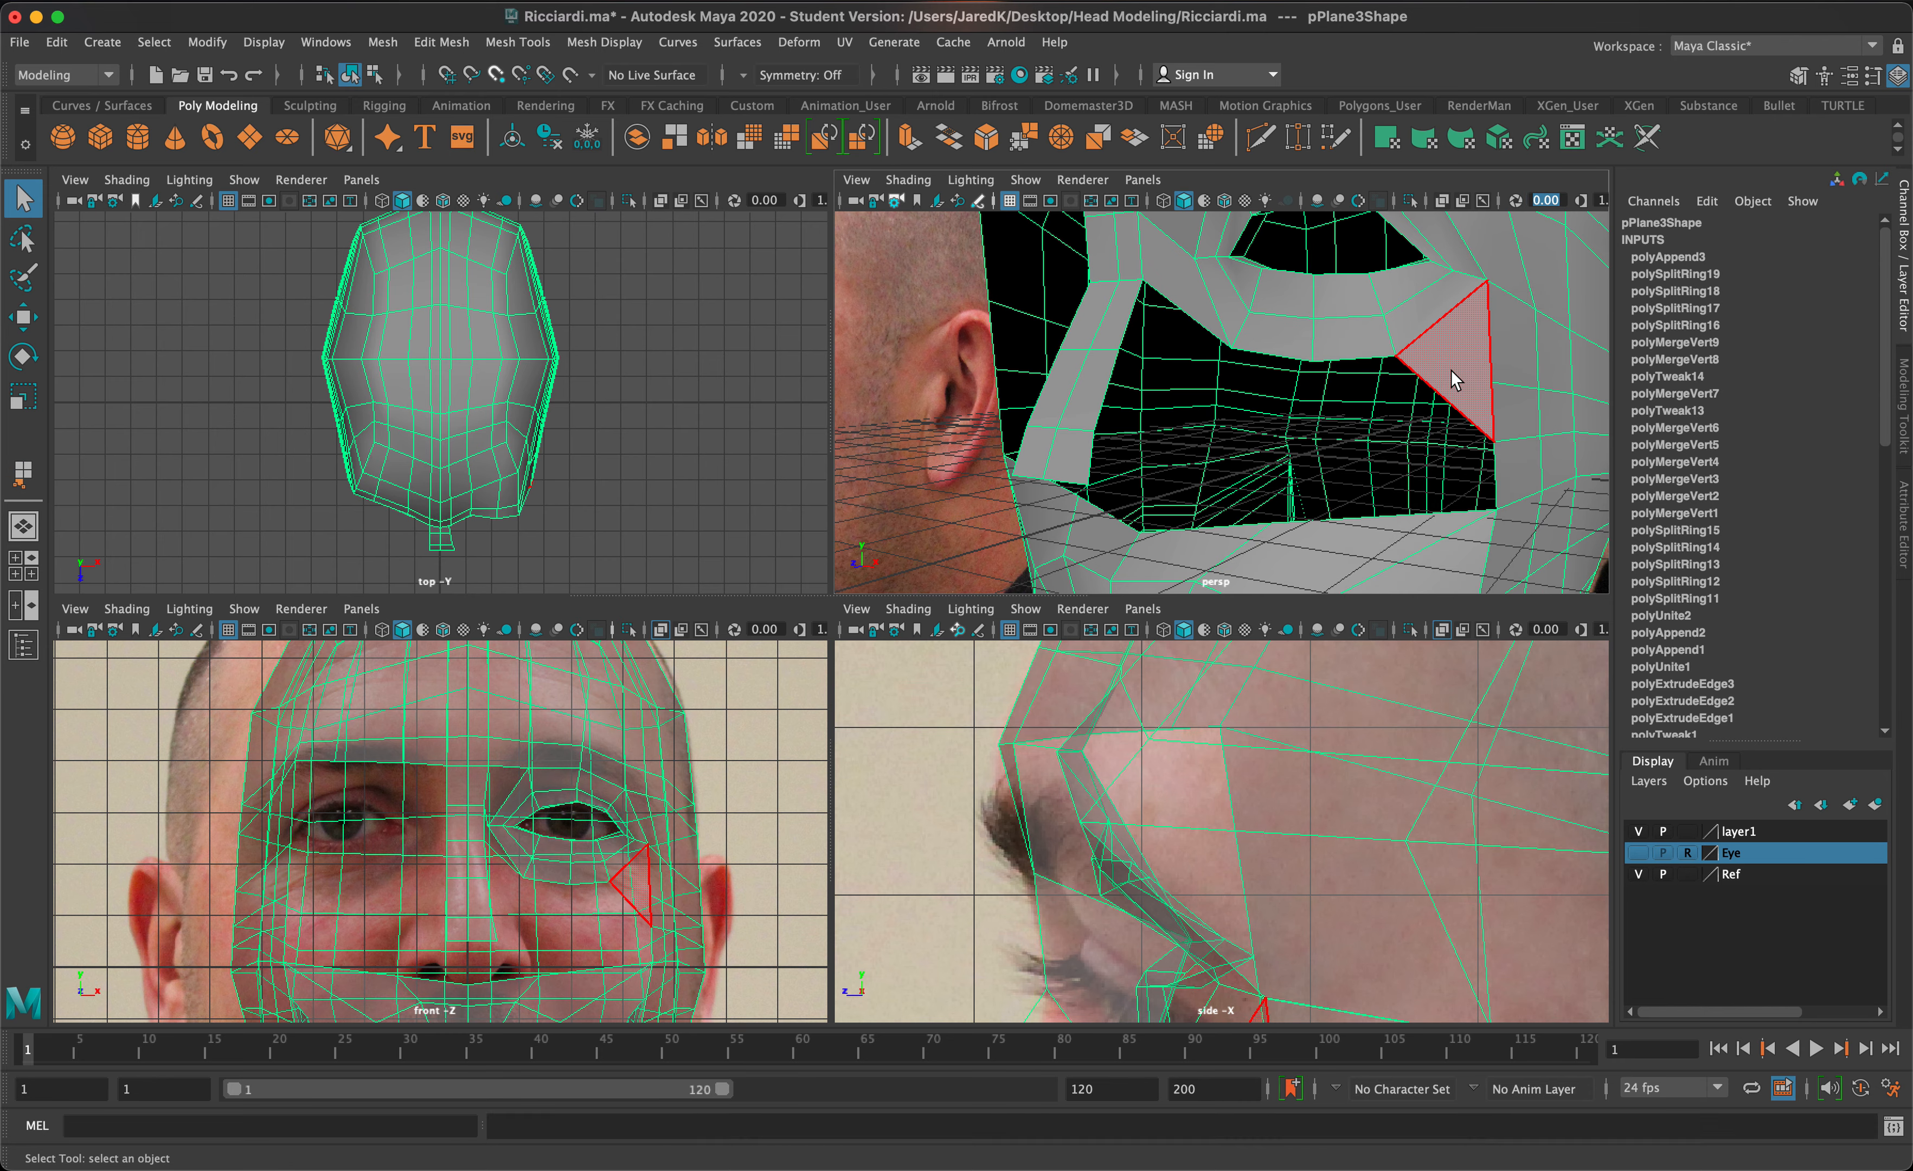
{"action": "left_click", "coordinate": [1452, 370]}
{"action": "key", "text": "Delete"}
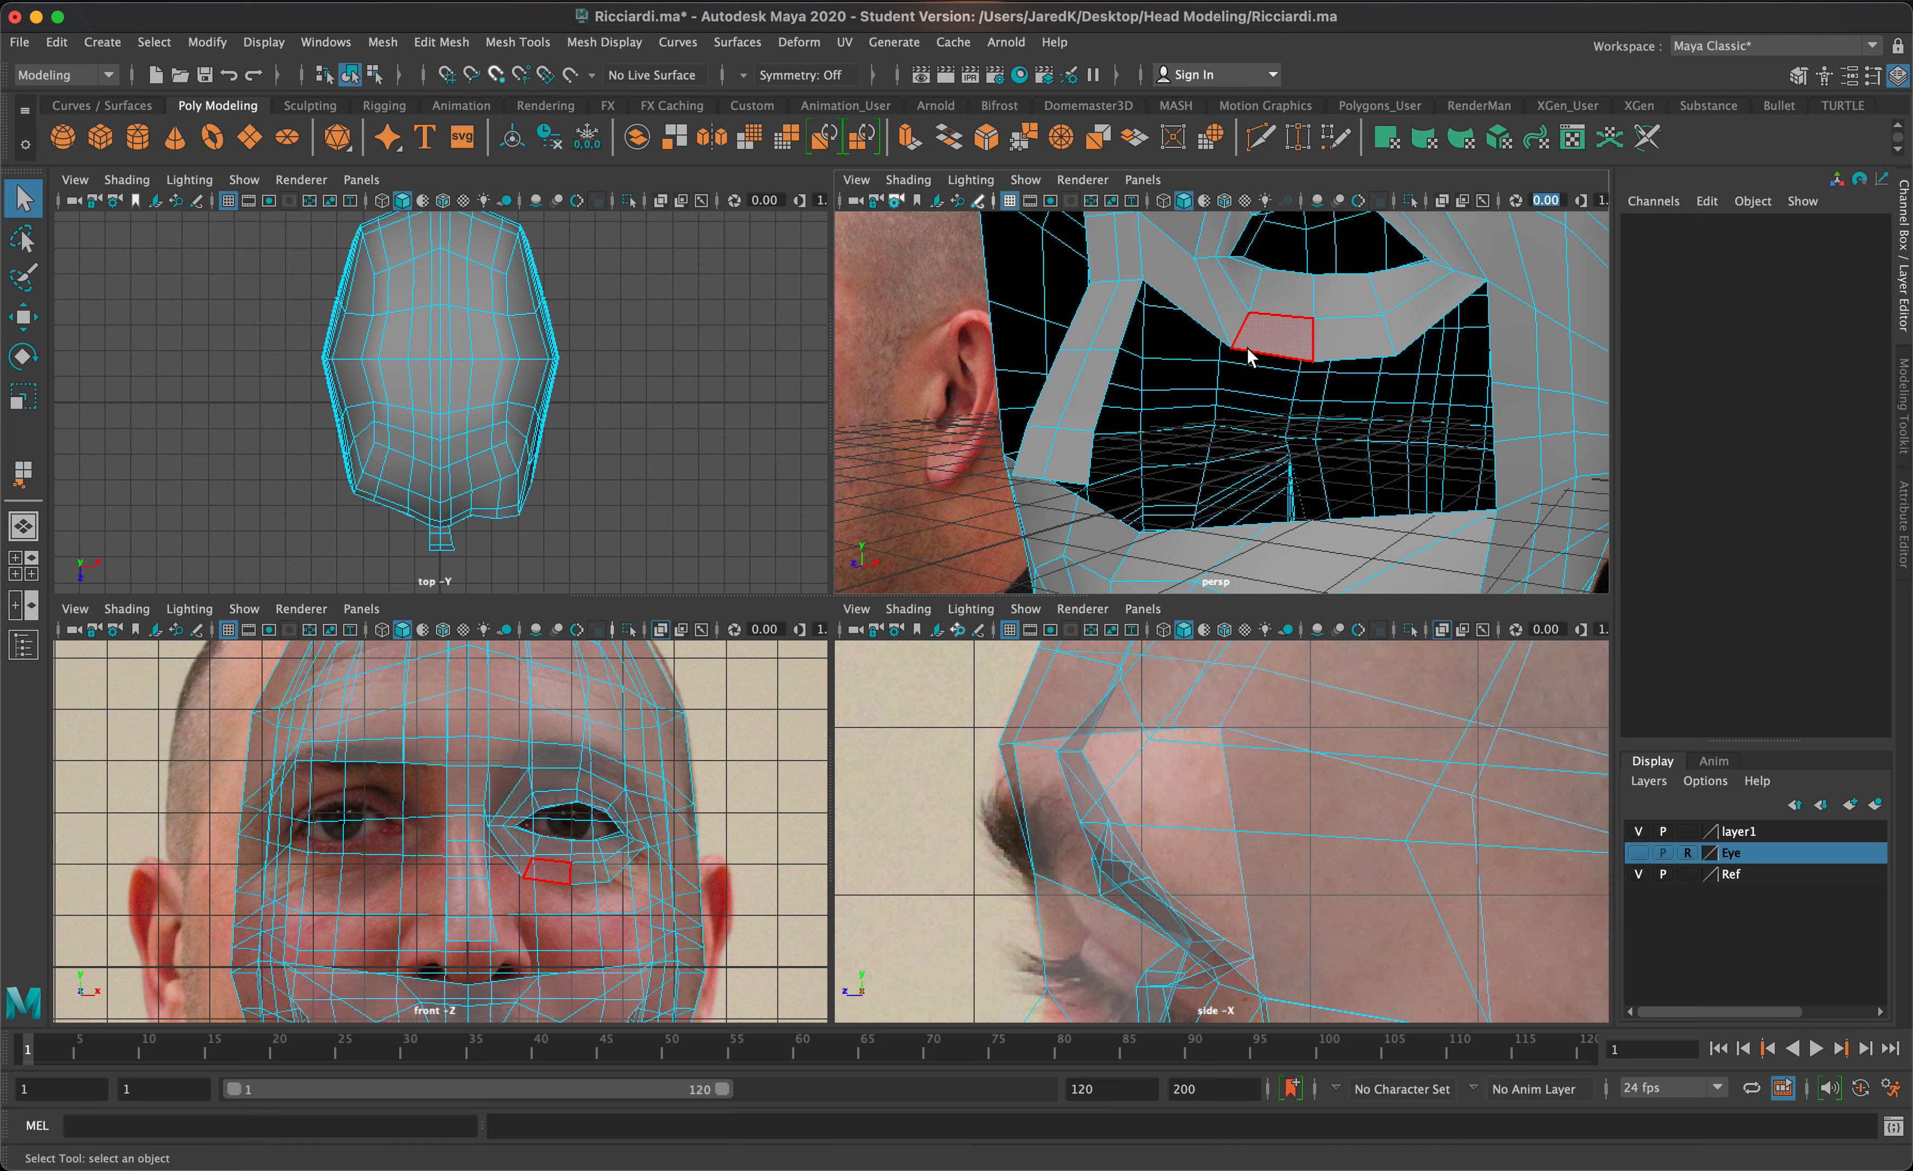
- Select the two bottom border edges of the eye ring above the cheek opening
{"action": "mouse_move", "coordinate": [1260, 333]}
{"action": "left_mouse_down", "text": "alt"}
{"action": "mouse_move", "coordinate": [1239, 361]}
{"action": "mouse_move", "coordinate": [1281, 333]}
{"action": "mouse_move", "coordinate": [1268, 321]}
{"action": "mouse_move", "coordinate": [1268, 341]}
{"action": "left_mouse_up", "text": "alt"}
{"action": "right_click_drag", "start_coordinate": [1300, 322], "coordinate": [1291, 251]}
{"action": "left_click", "coordinate": [1315, 335]}
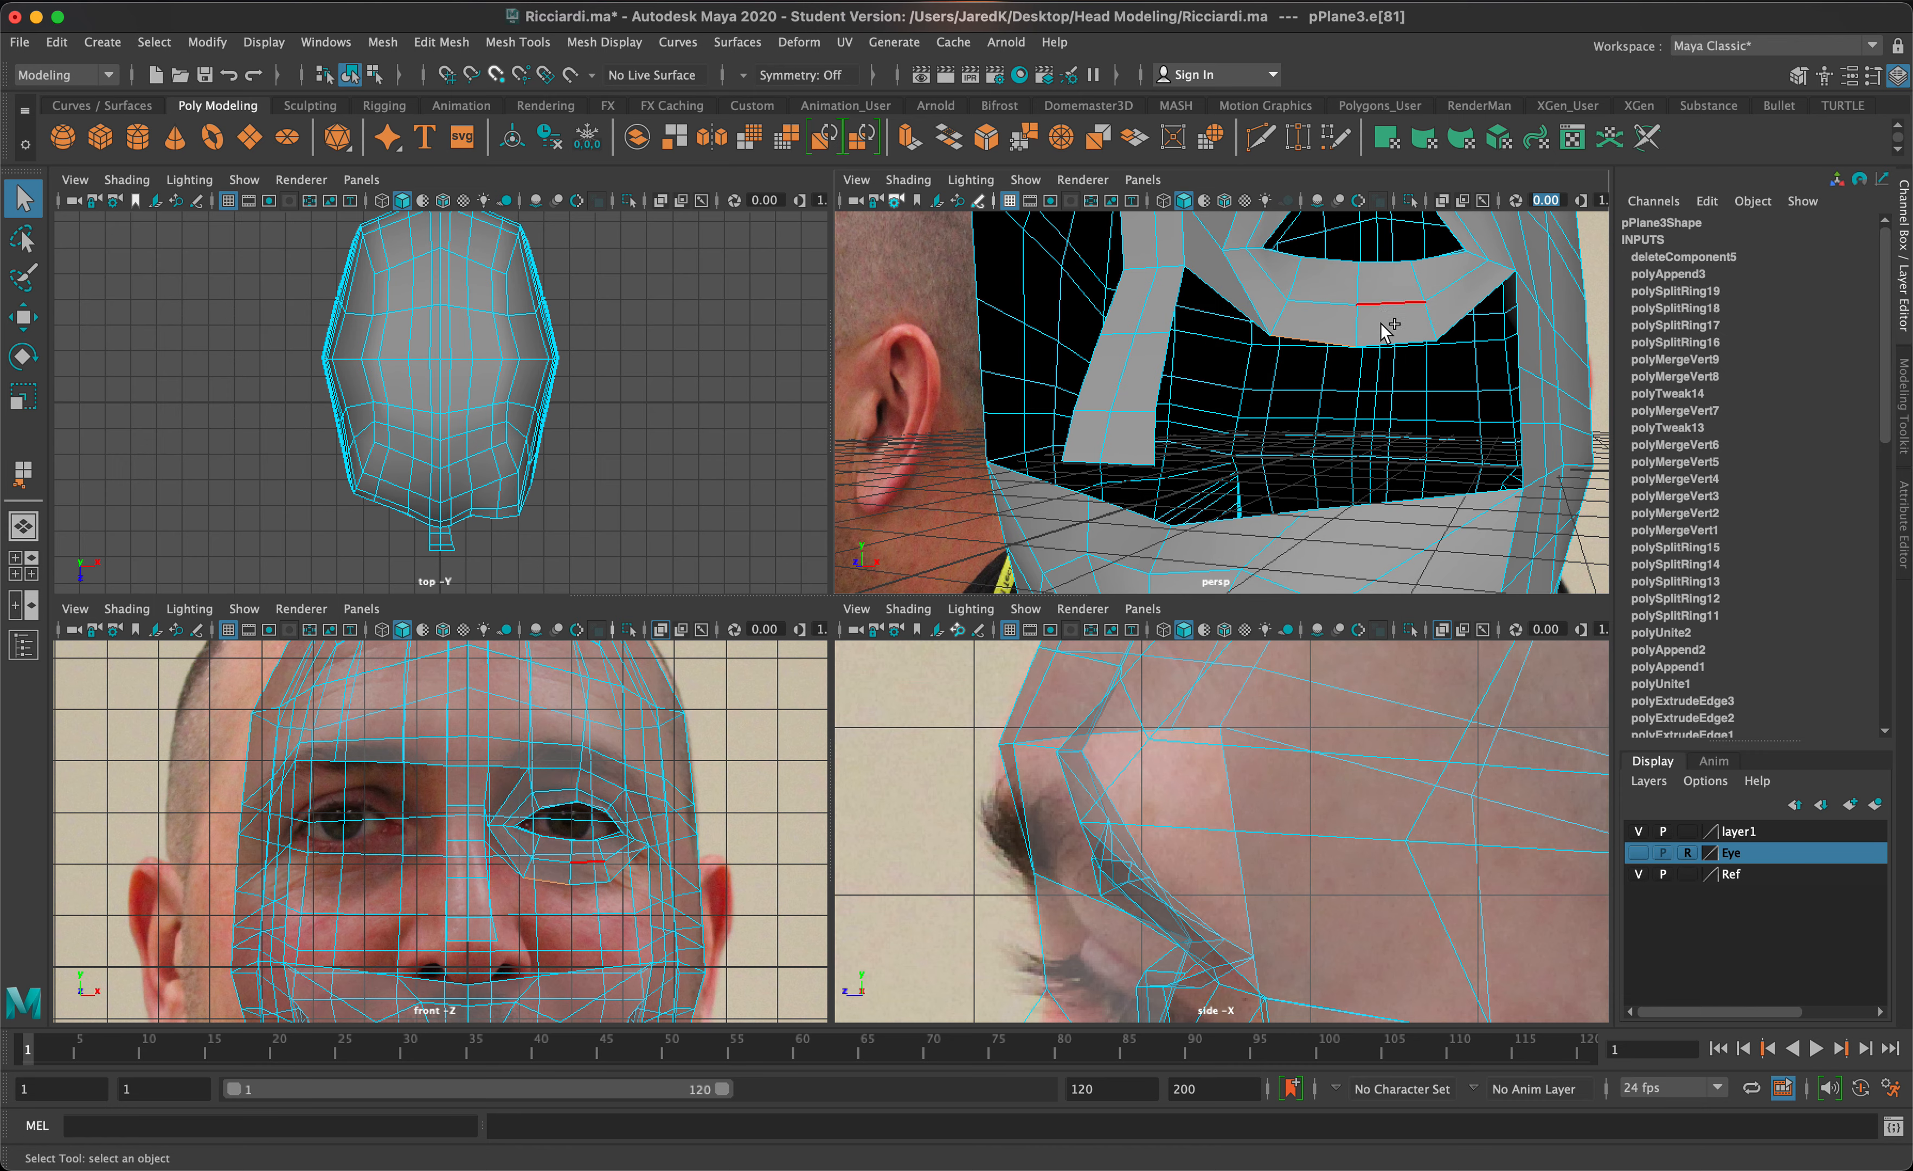
{"action": "left_click", "coordinate": [1385, 338], "text": "shift"}
{"action": "mouse_move", "coordinate": [1340, 397]}
{"action": "left_mouse_down", "text": "alt"}
{"action": "mouse_move", "coordinate": [1315, 384]}
{"action": "mouse_move", "coordinate": [1315, 406]}
{"action": "left_mouse_up", "text": "alt"}
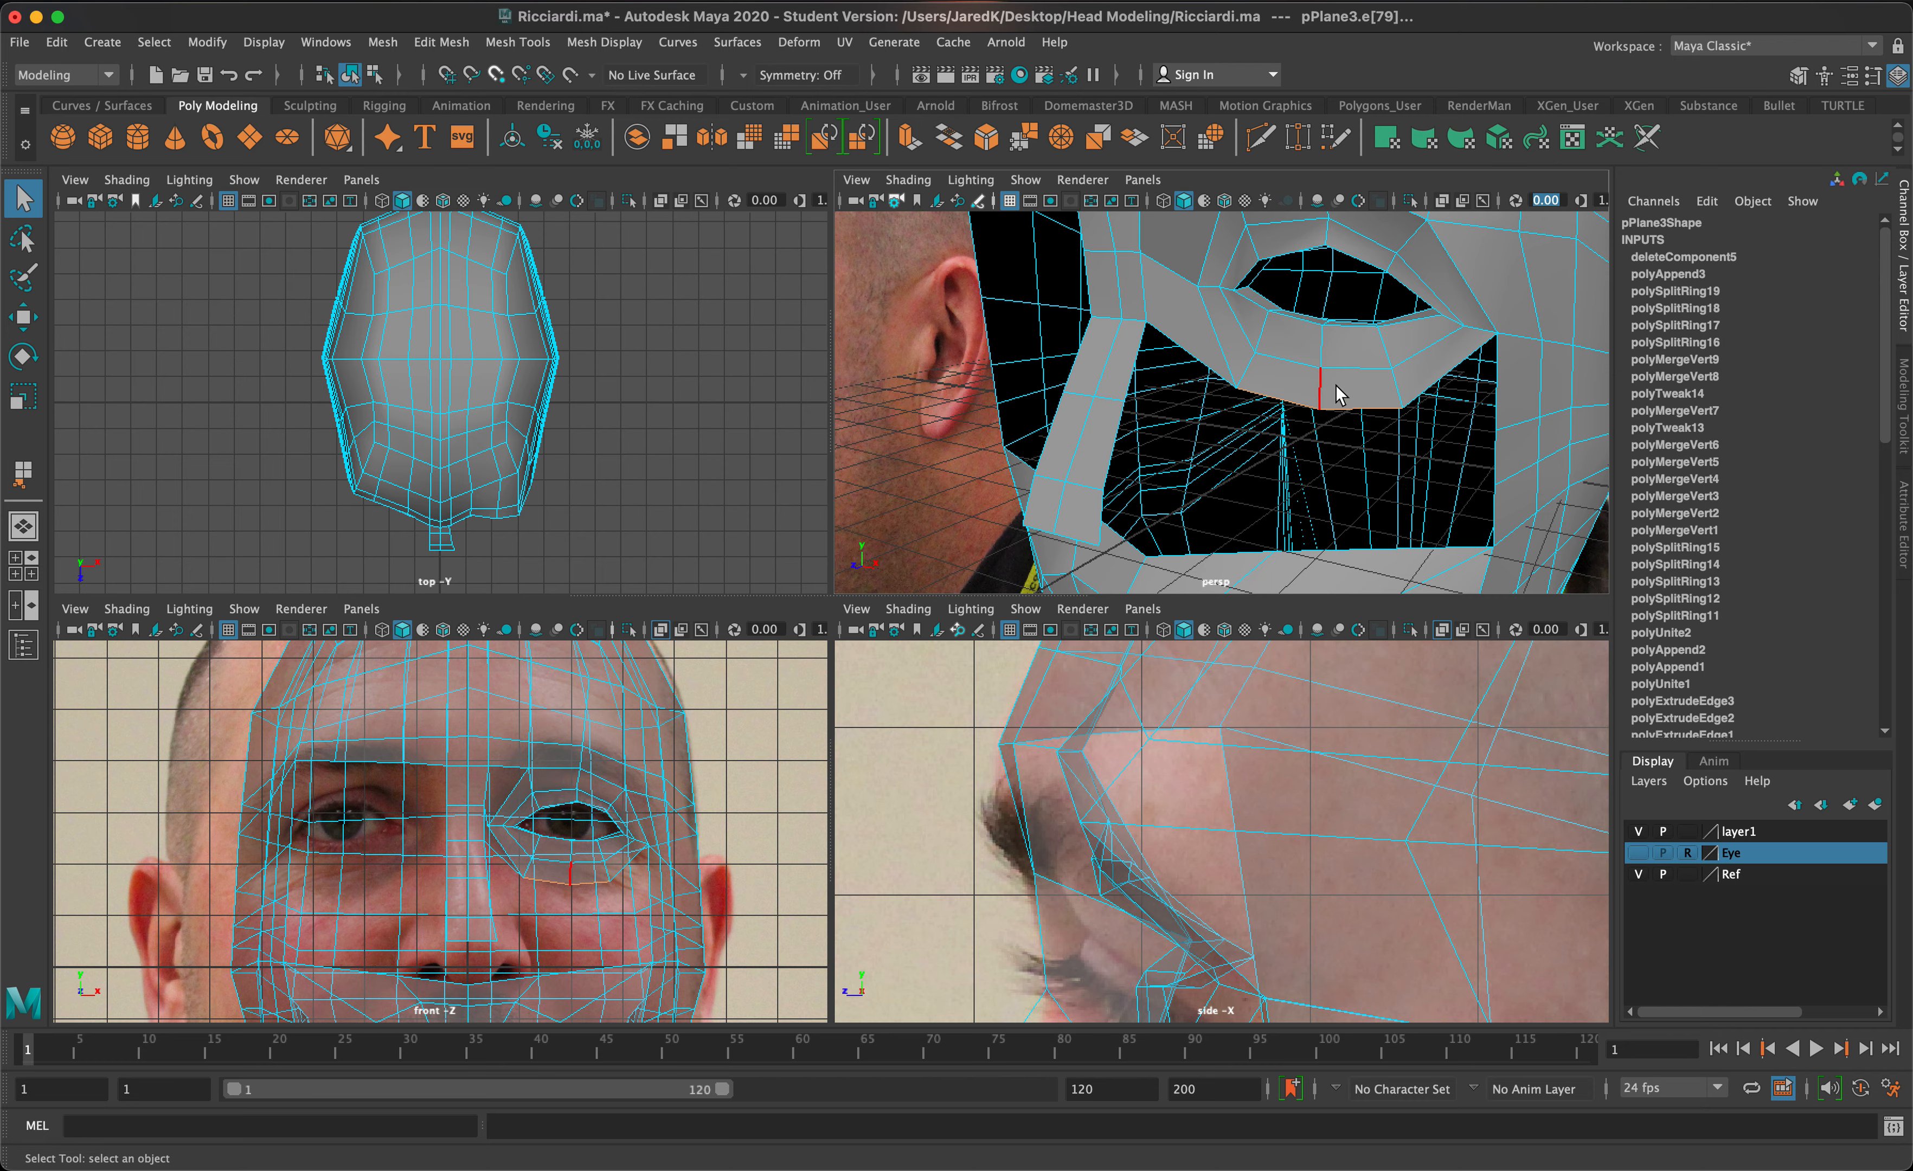
{"action": "left_click_drag", "start_coordinate": [1337, 388], "coordinate": [1256, 394], "text": "alt"}
{"action": "key", "text": "w"}
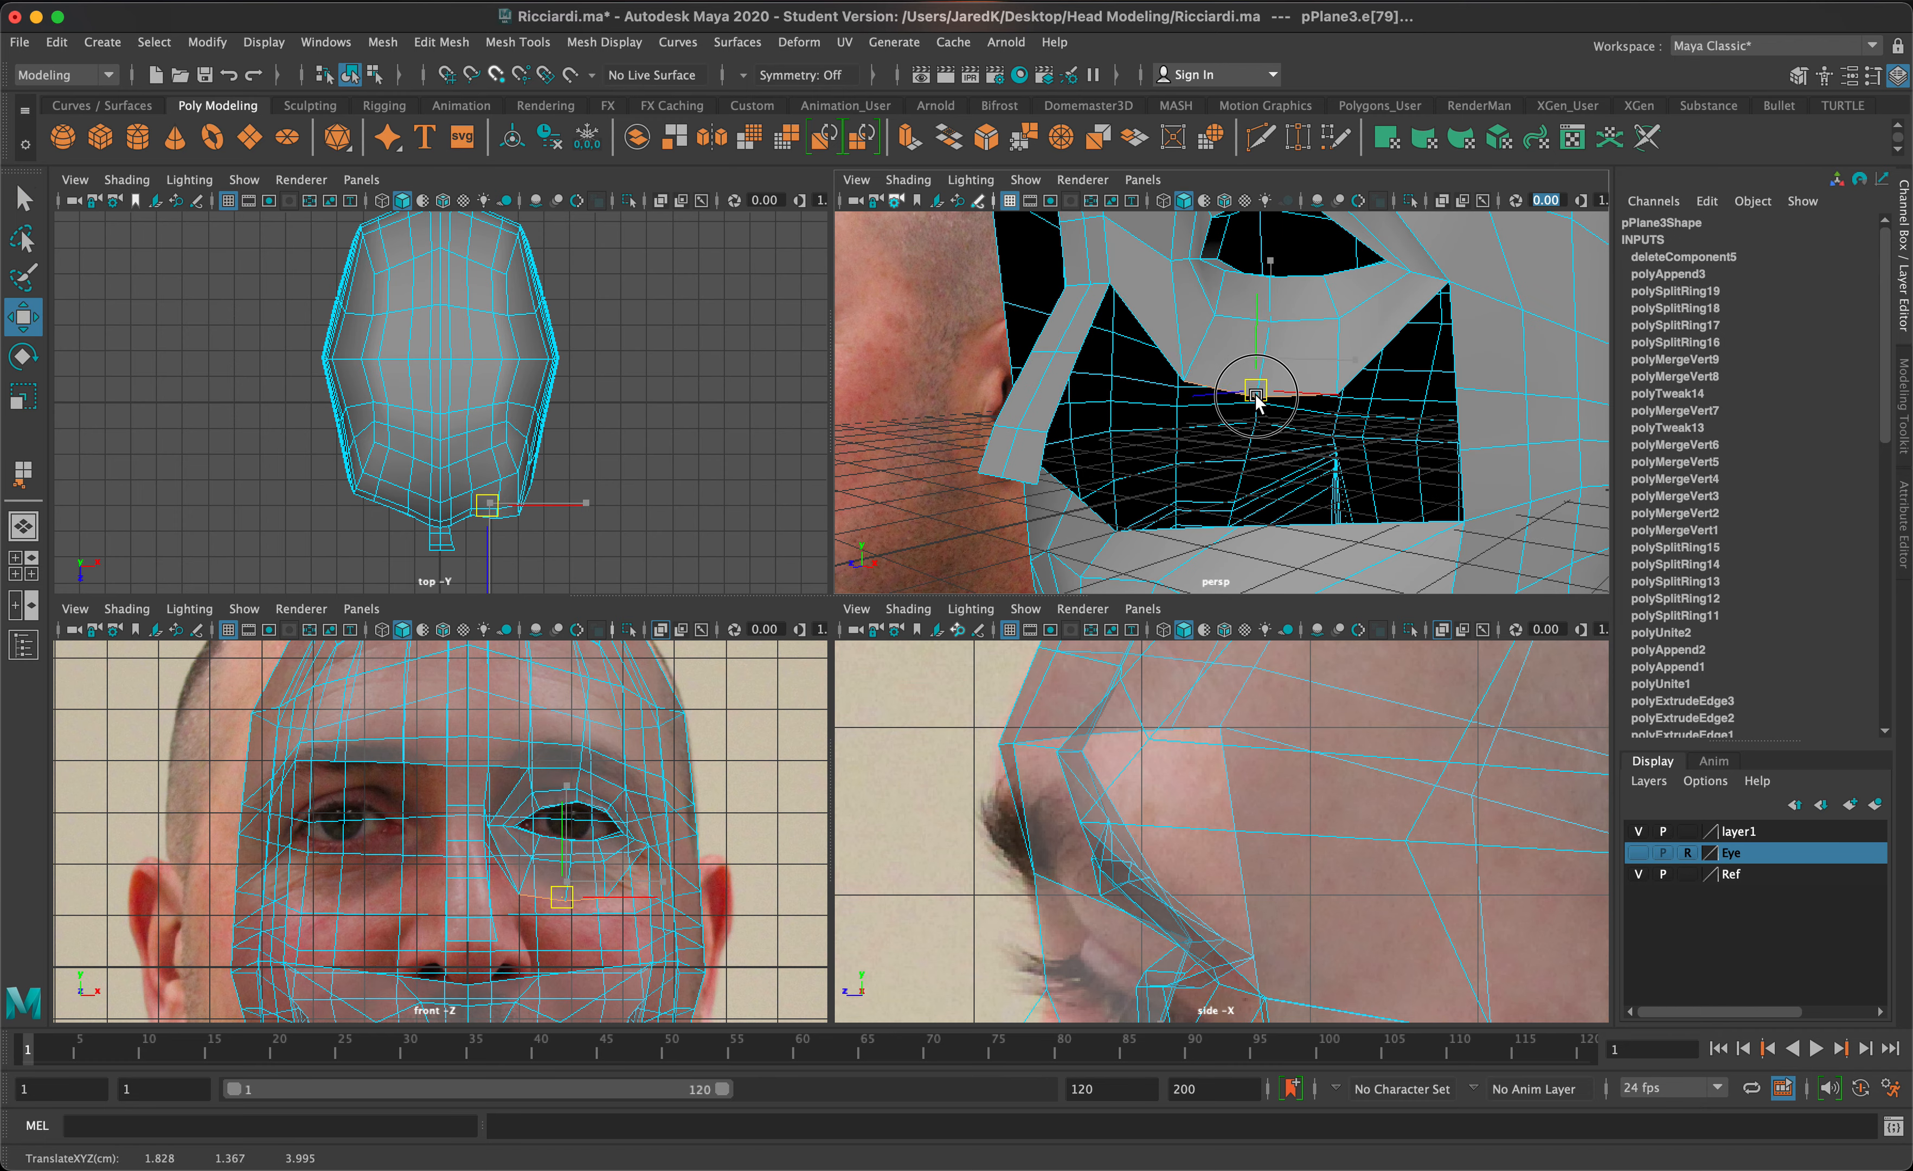
{"action": "key", "text": "ctrl+z"}
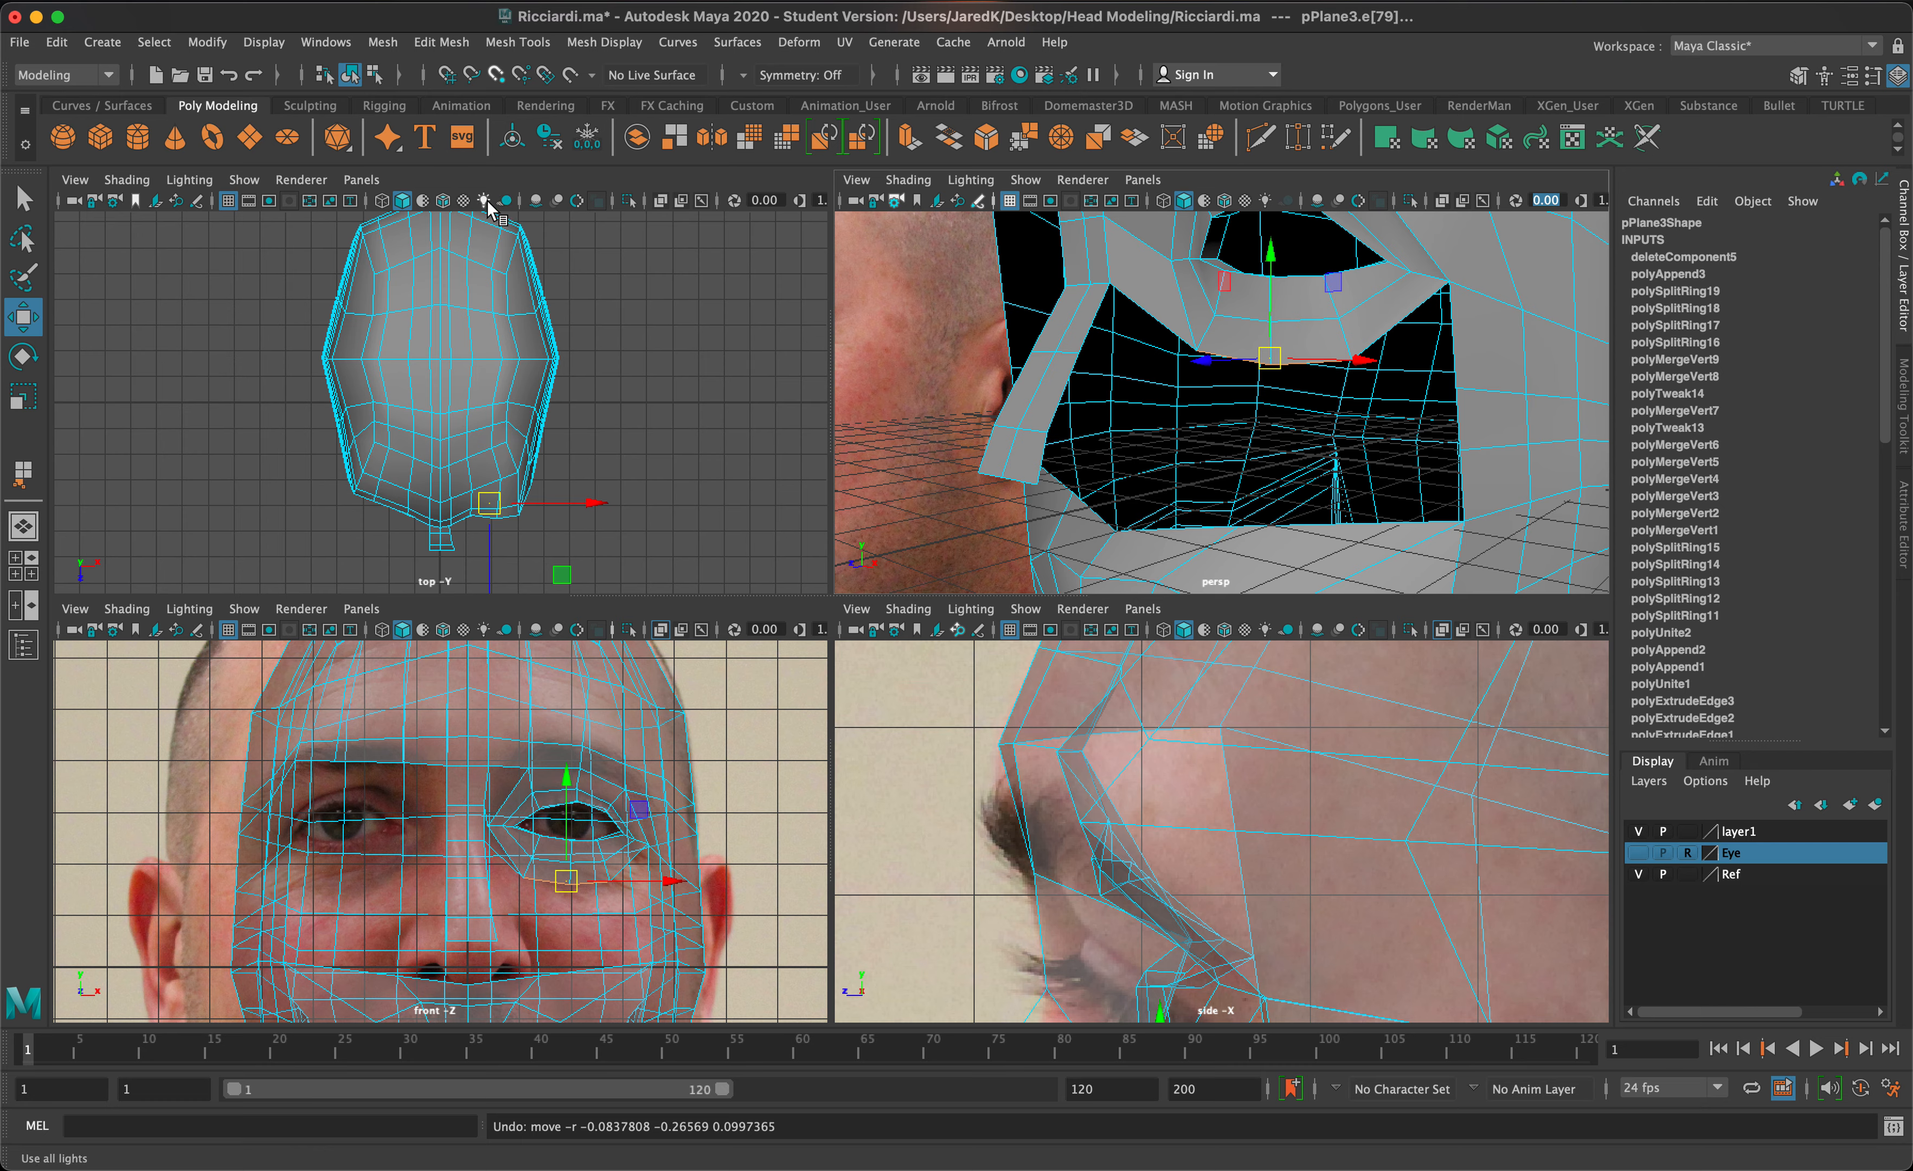
{"action": "key", "text": "q"}
- Extrude the eye ring's two bottom edges down along the cheek, with local translation of about 0.025, 0.711 and 0.15
{"action": "left_click", "coordinate": [463, 42]}
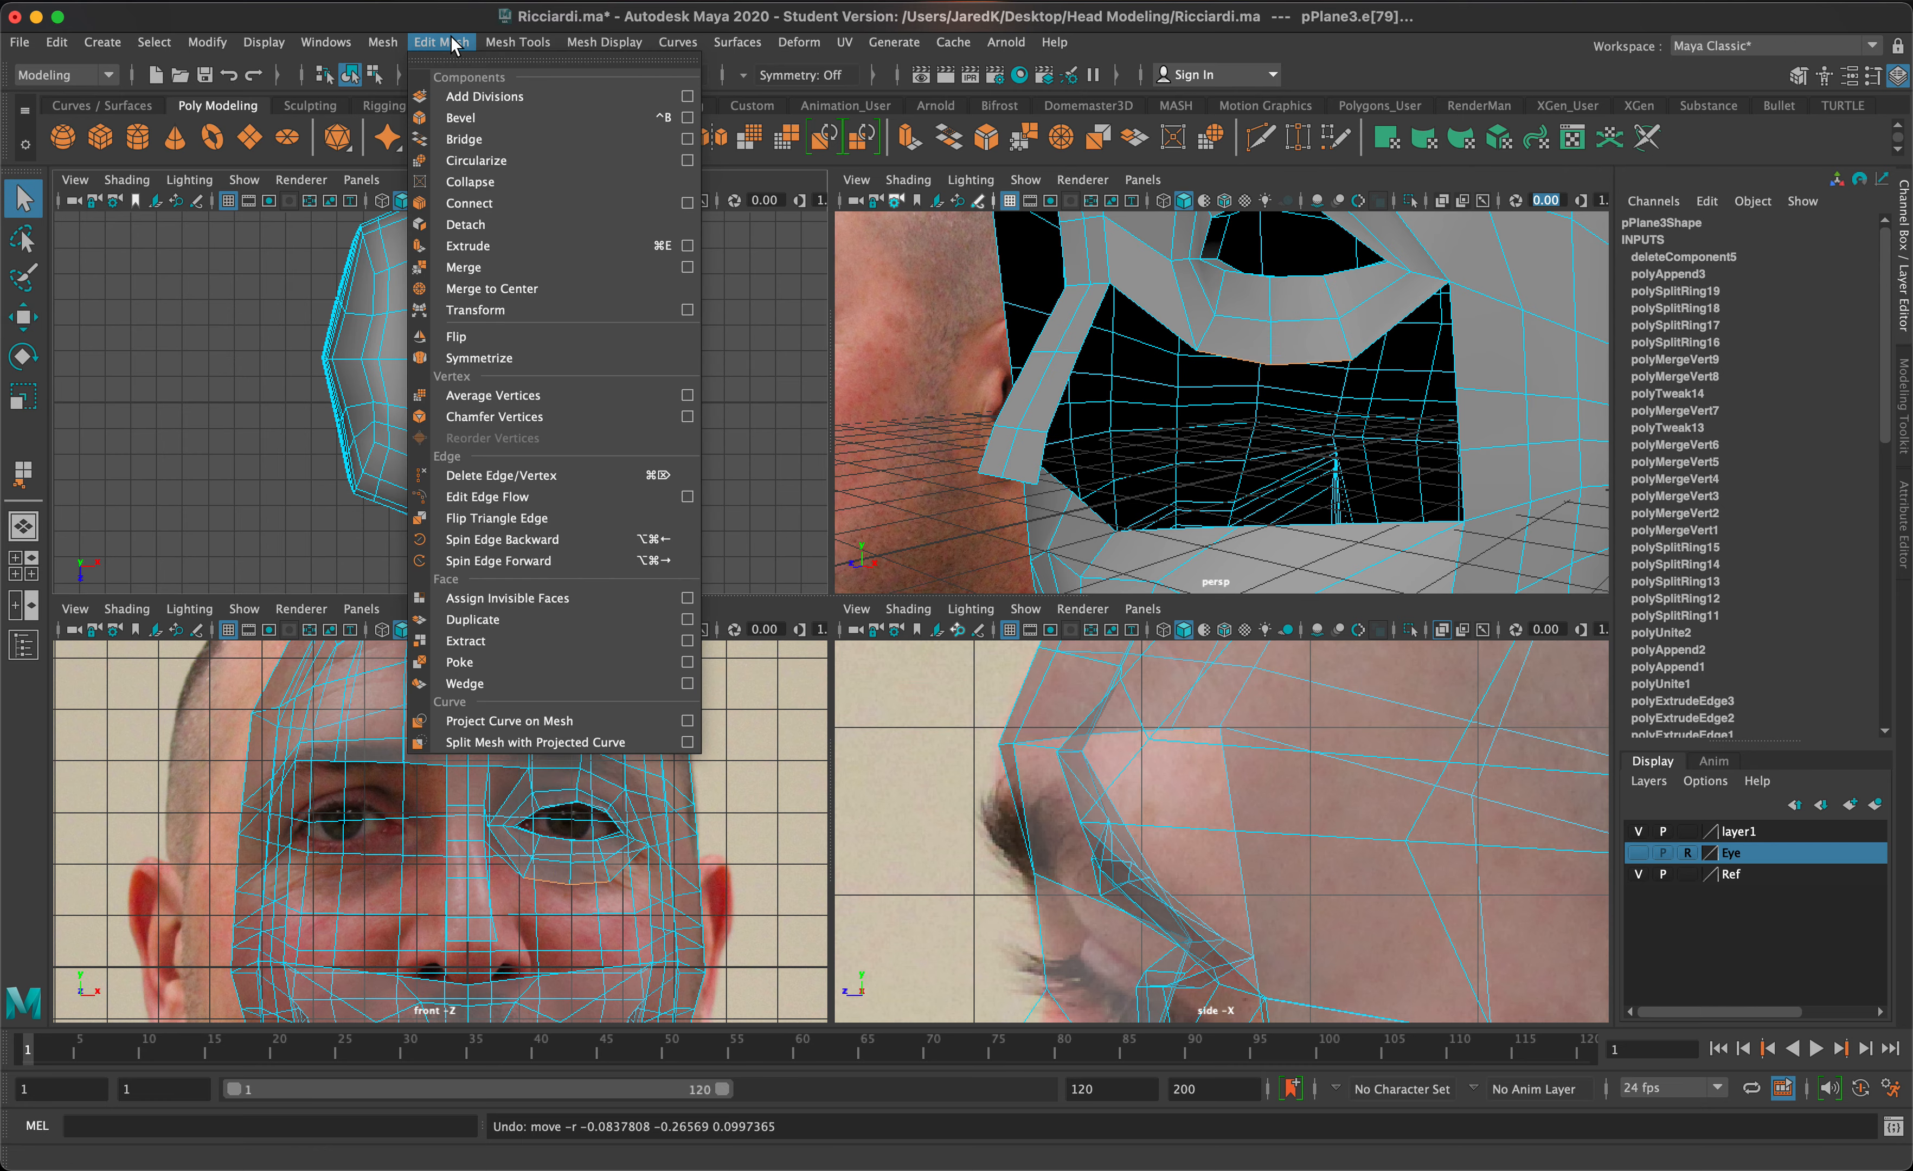
{"action": "left_click", "coordinate": [459, 246]}
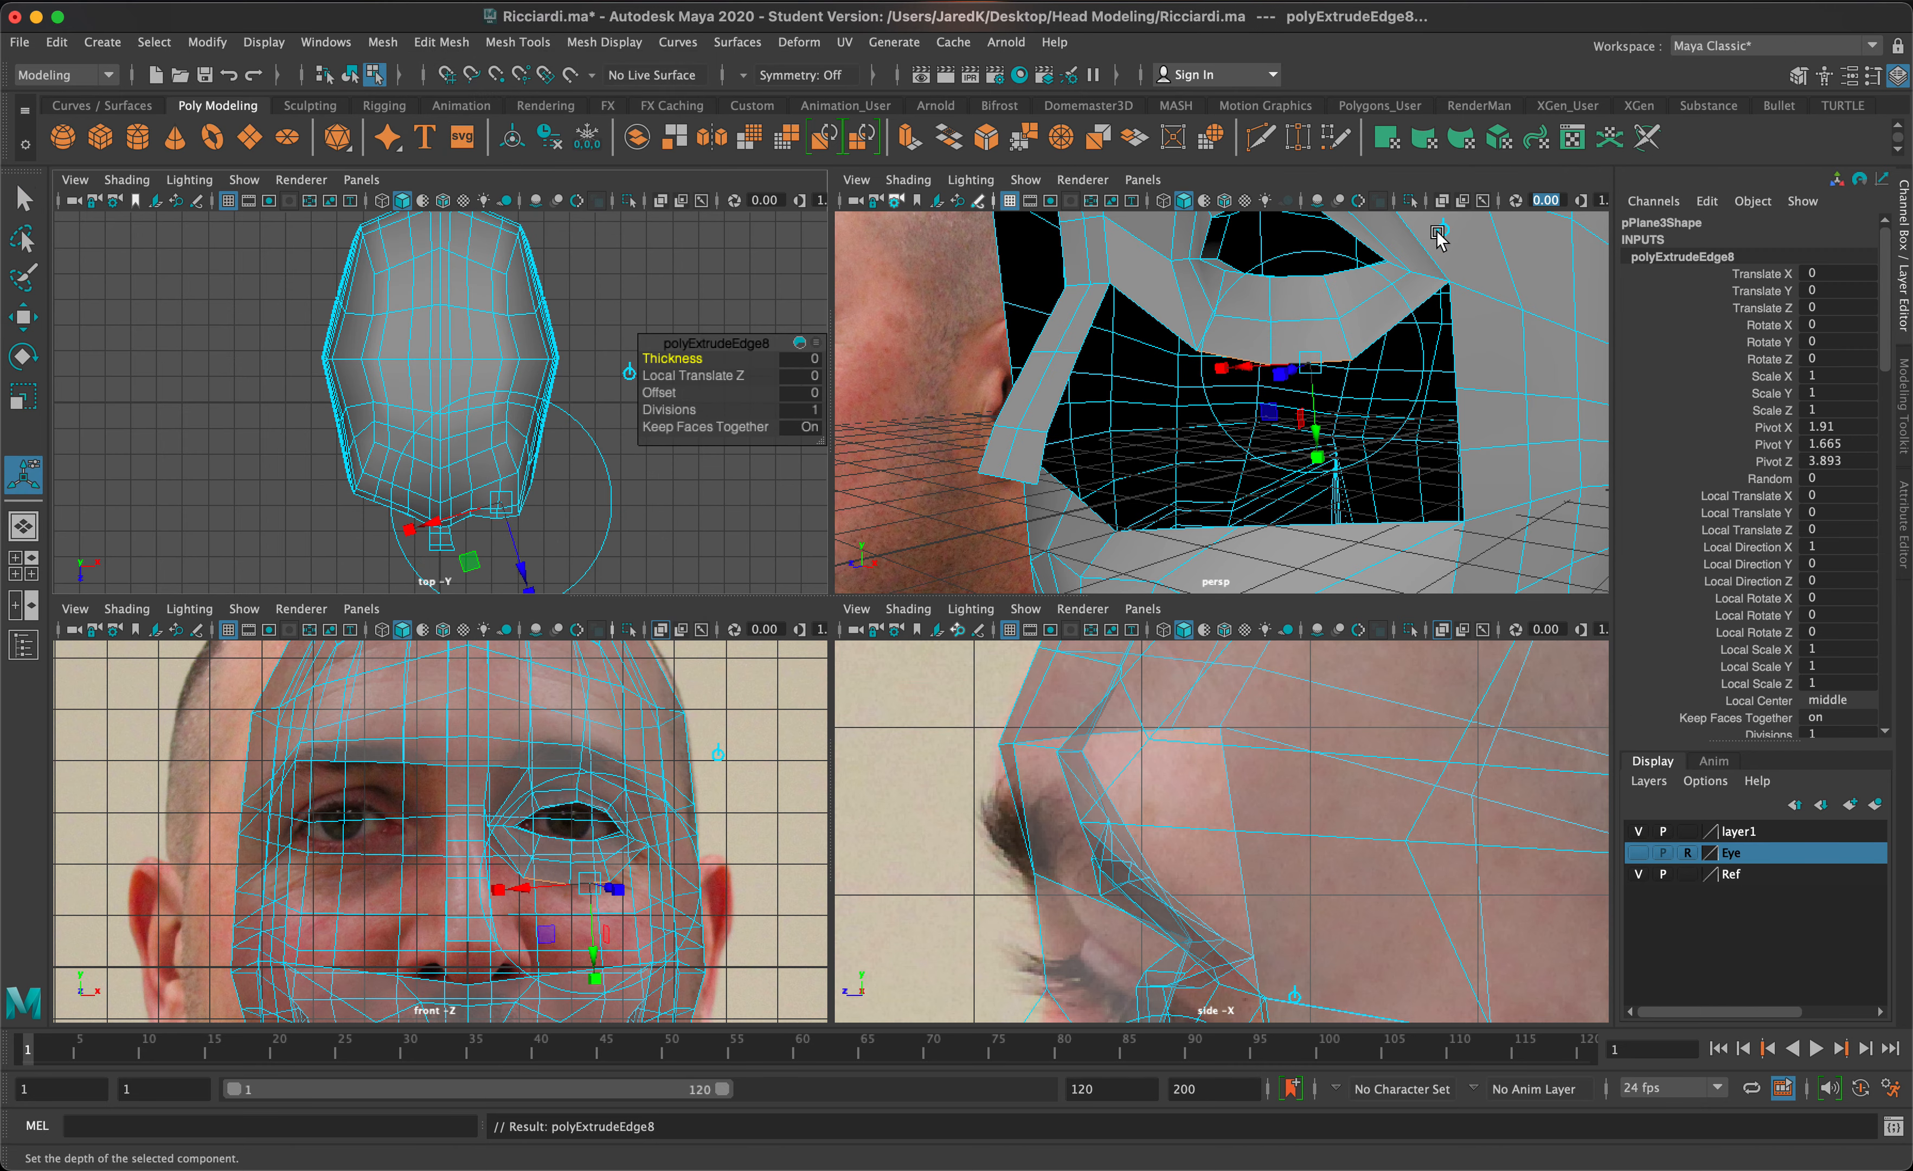
{"action": "middle_click_drag", "start_coordinate": [1266, 856], "coordinate": [1293, 572], "text": "alt"}
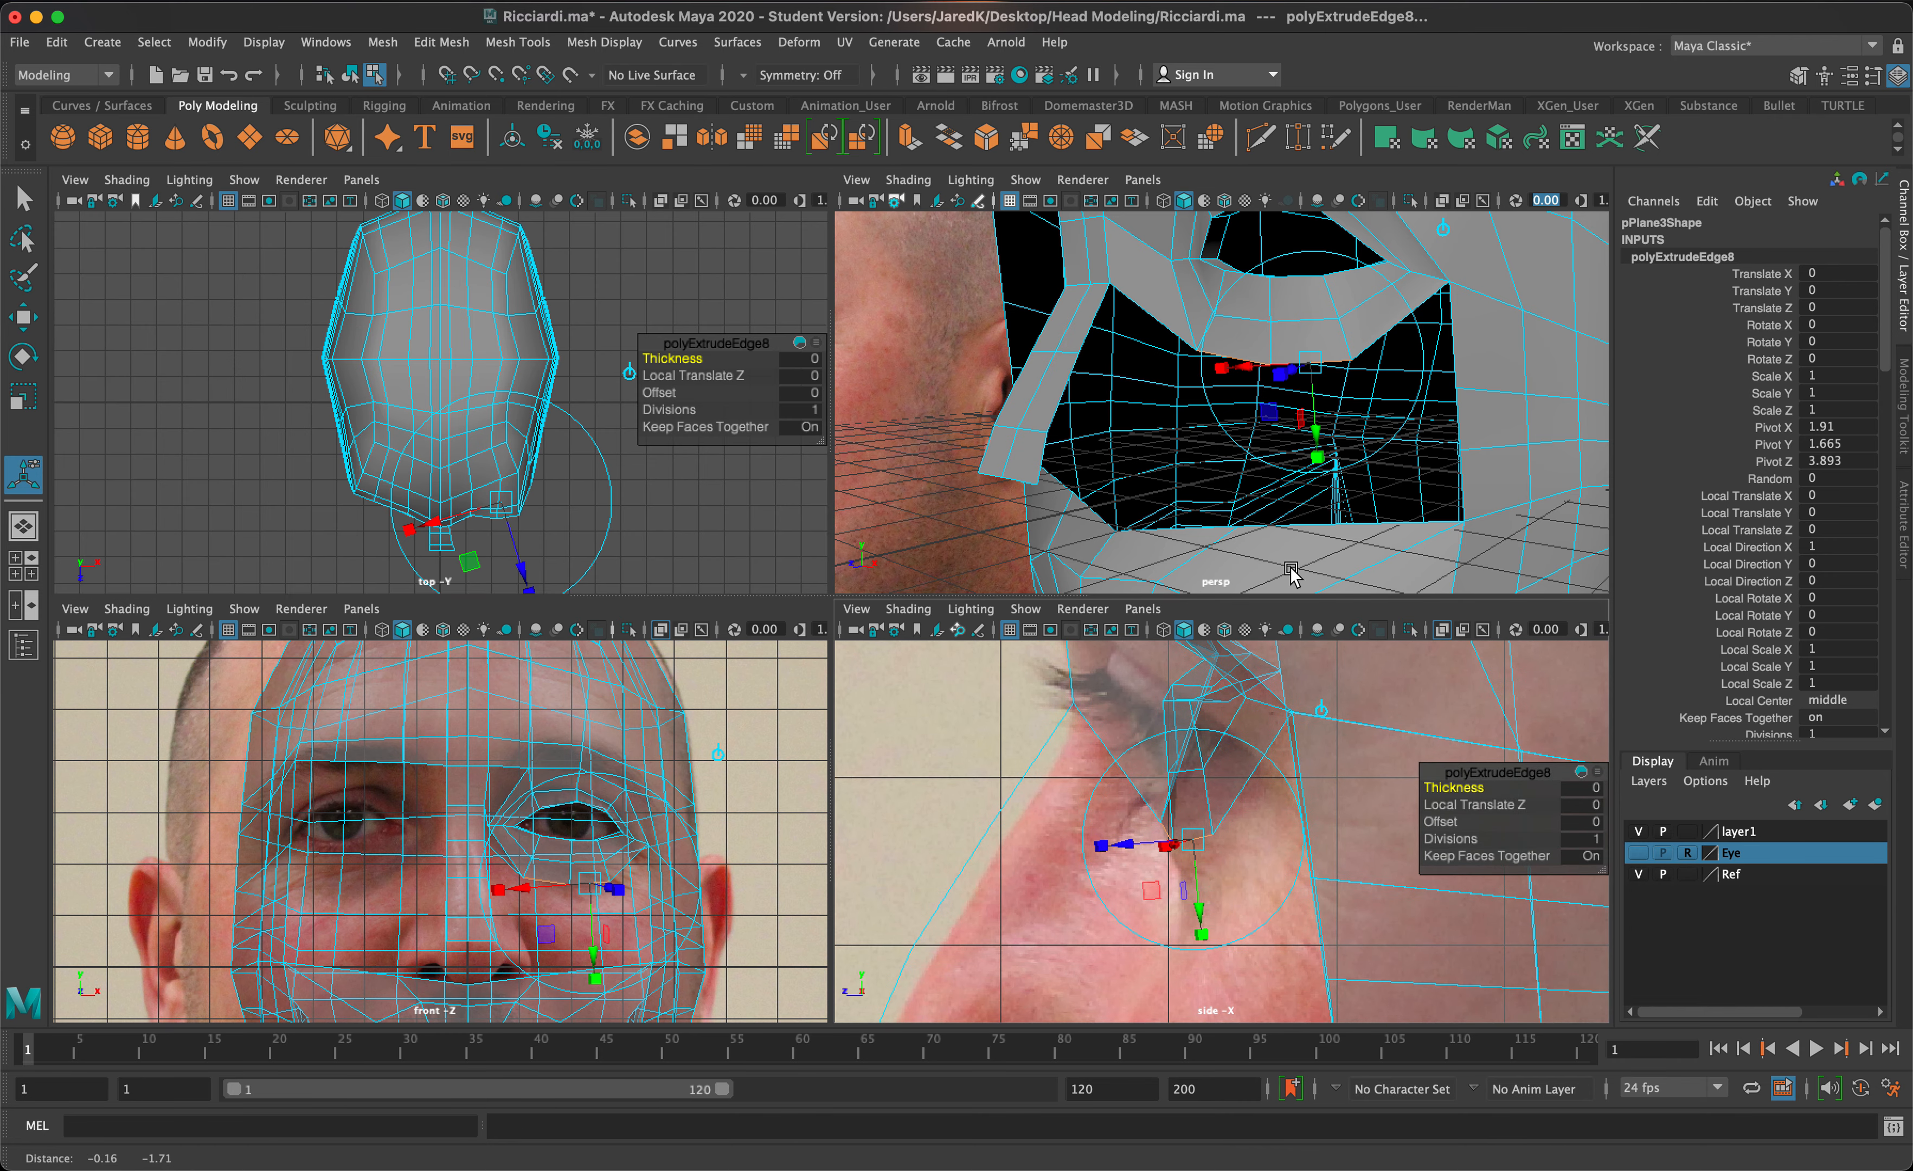
{"action": "middle_click_drag", "start_coordinate": [1287, 946], "coordinate": [1266, 781], "text": "alt"}
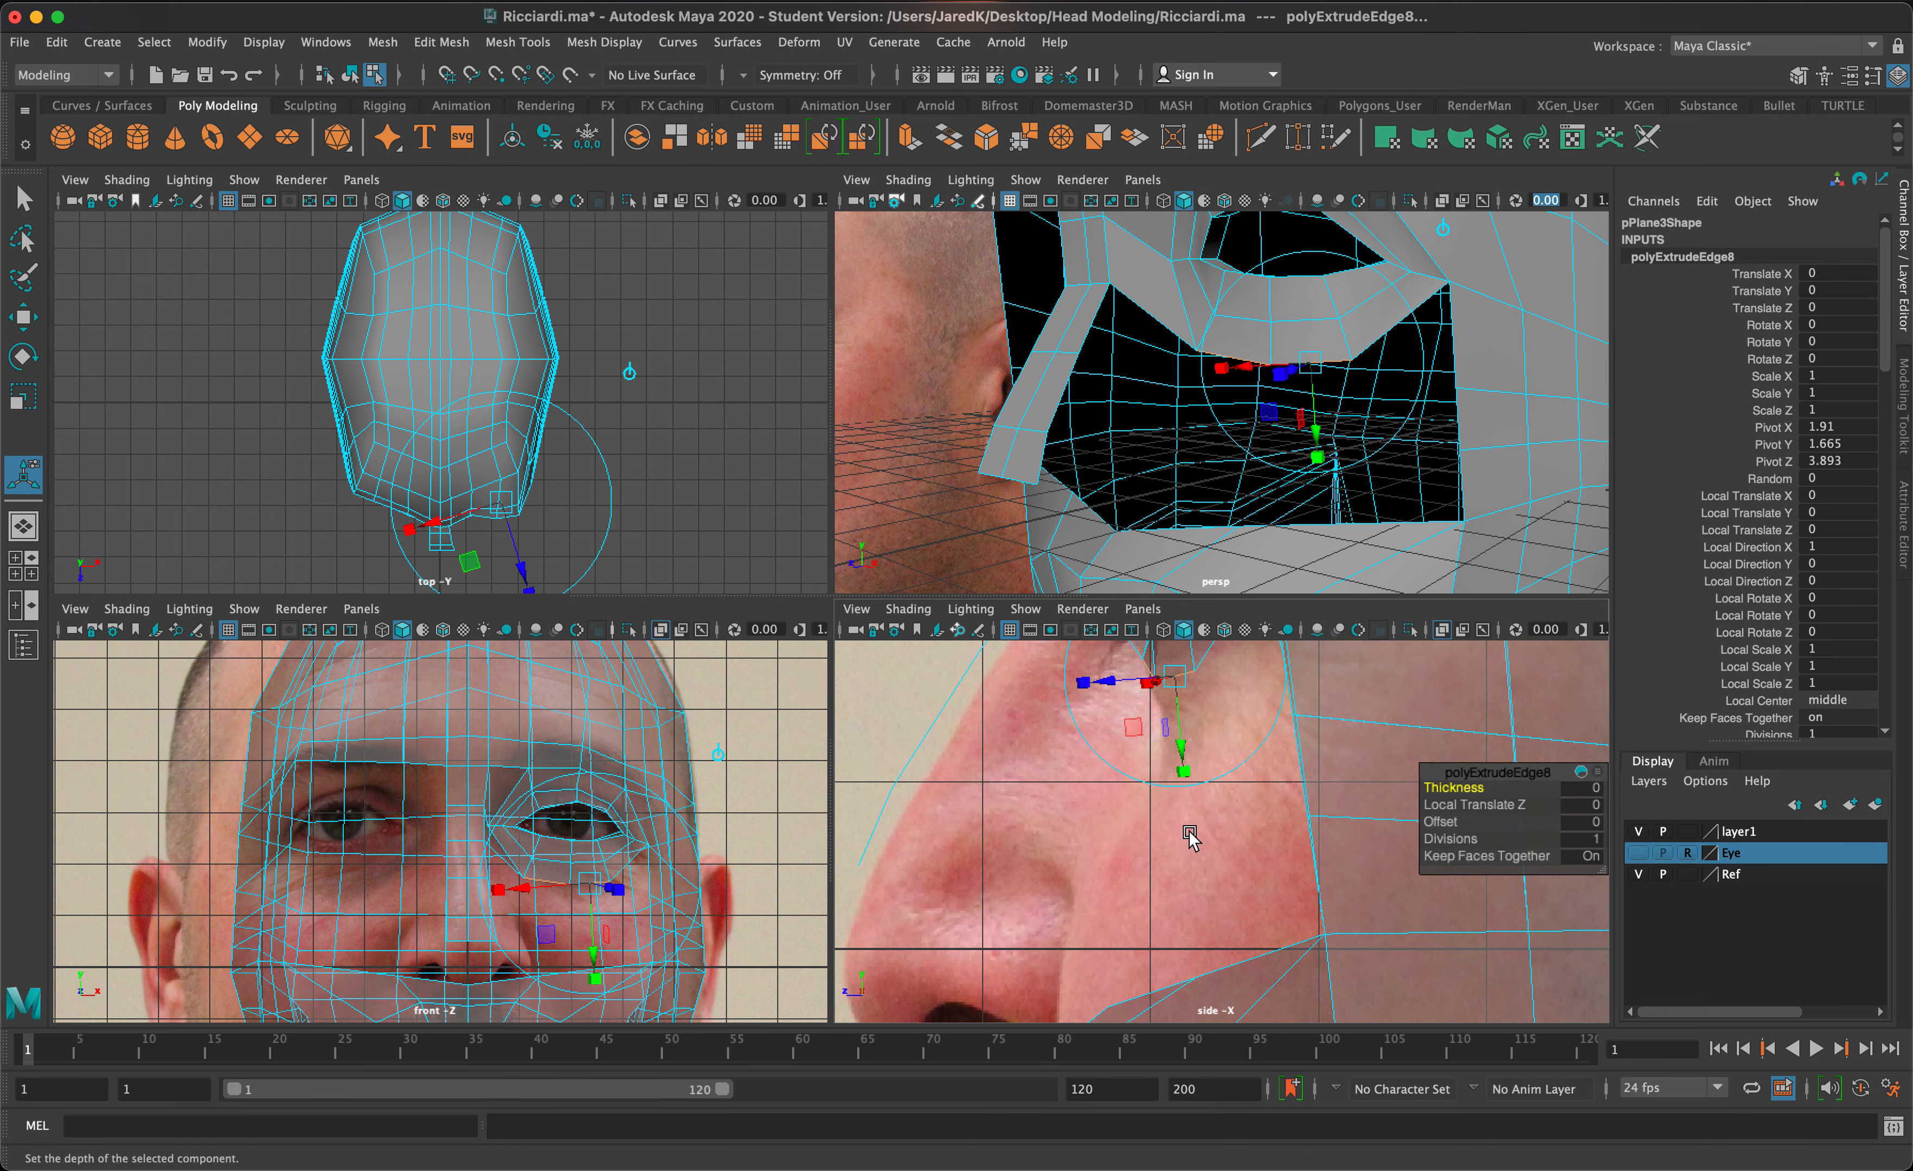
{"action": "left_click_drag", "start_coordinate": [1175, 677], "coordinate": [1100, 803]}
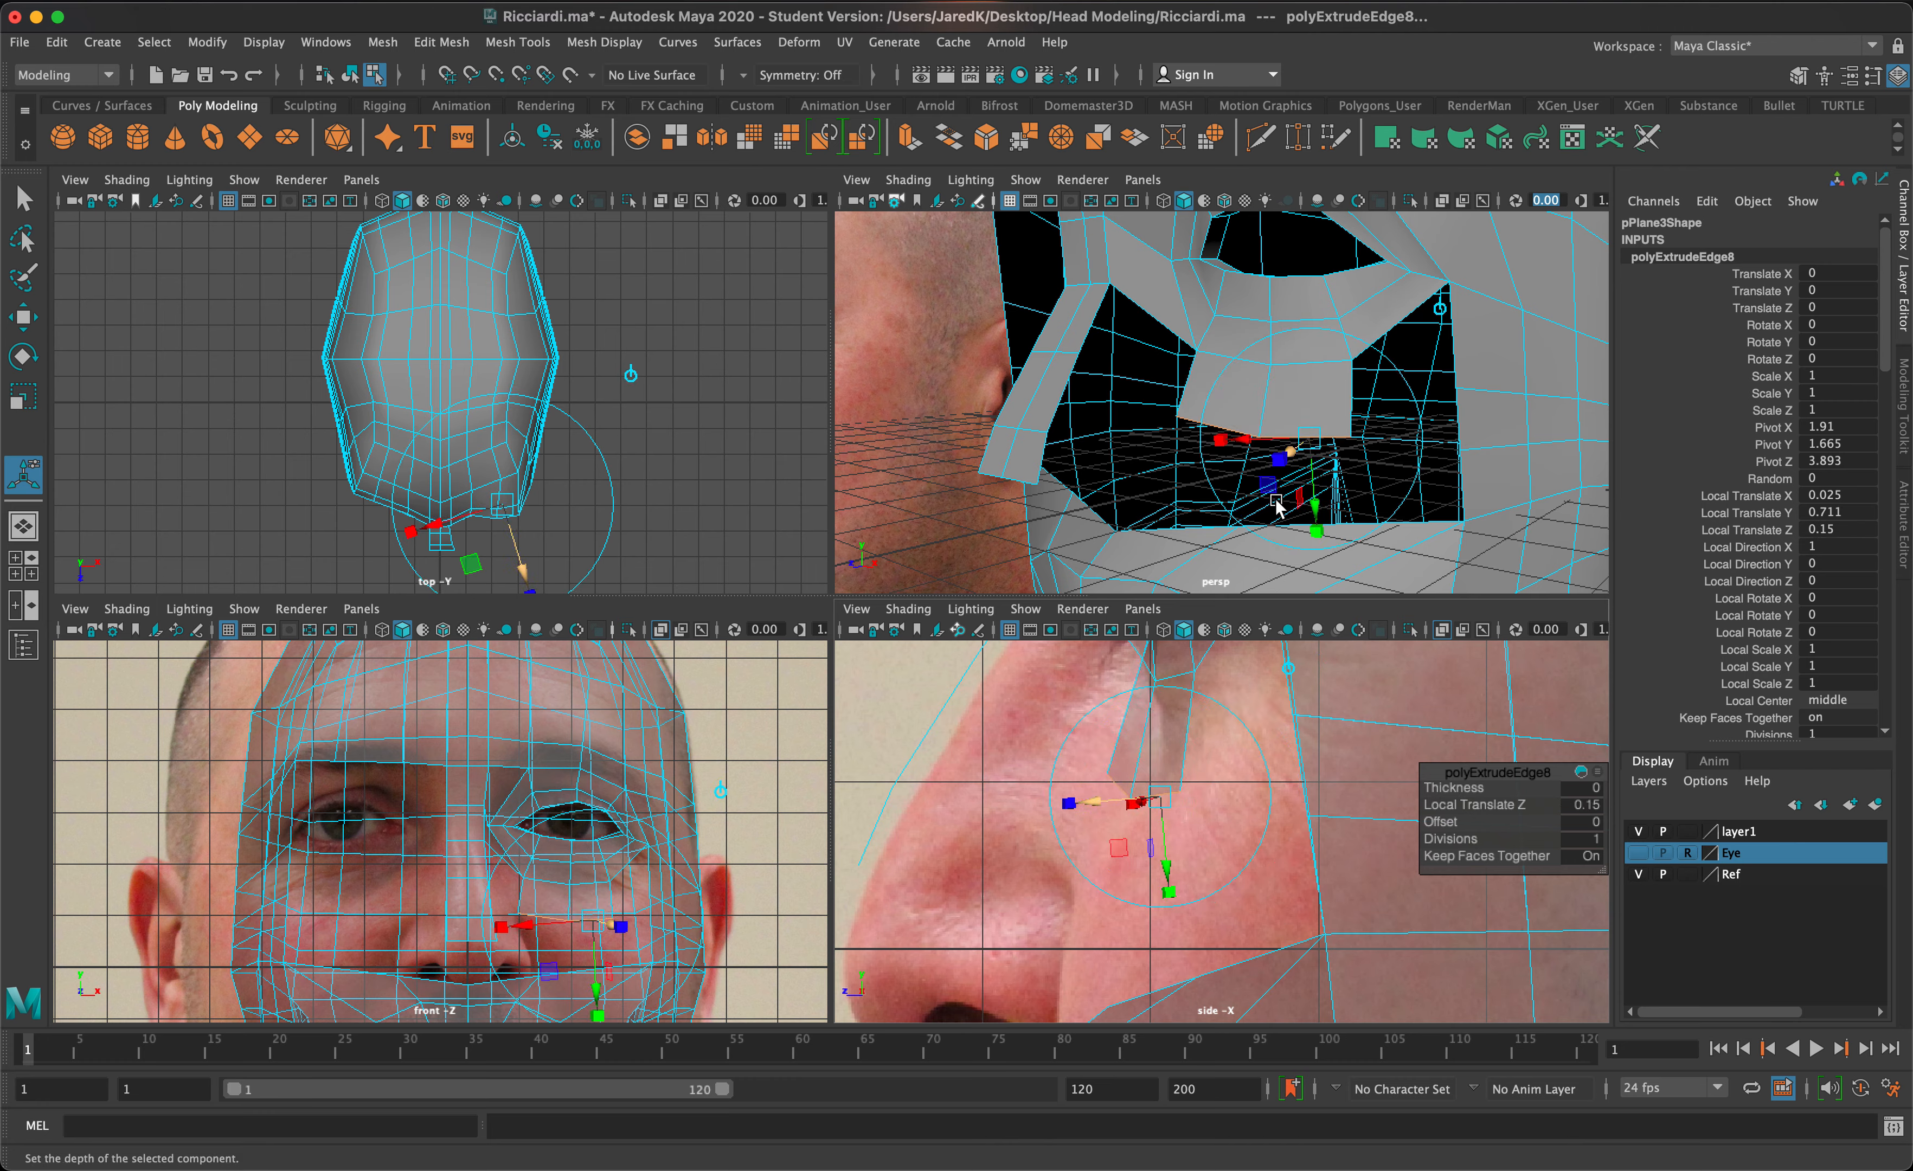
{"action": "left_click_drag", "start_coordinate": [1086, 526], "coordinate": [975, 486], "text": "alt"}
{"action": "left_click_drag", "start_coordinate": [985, 510], "coordinate": [1076, 517], "text": "alt"}
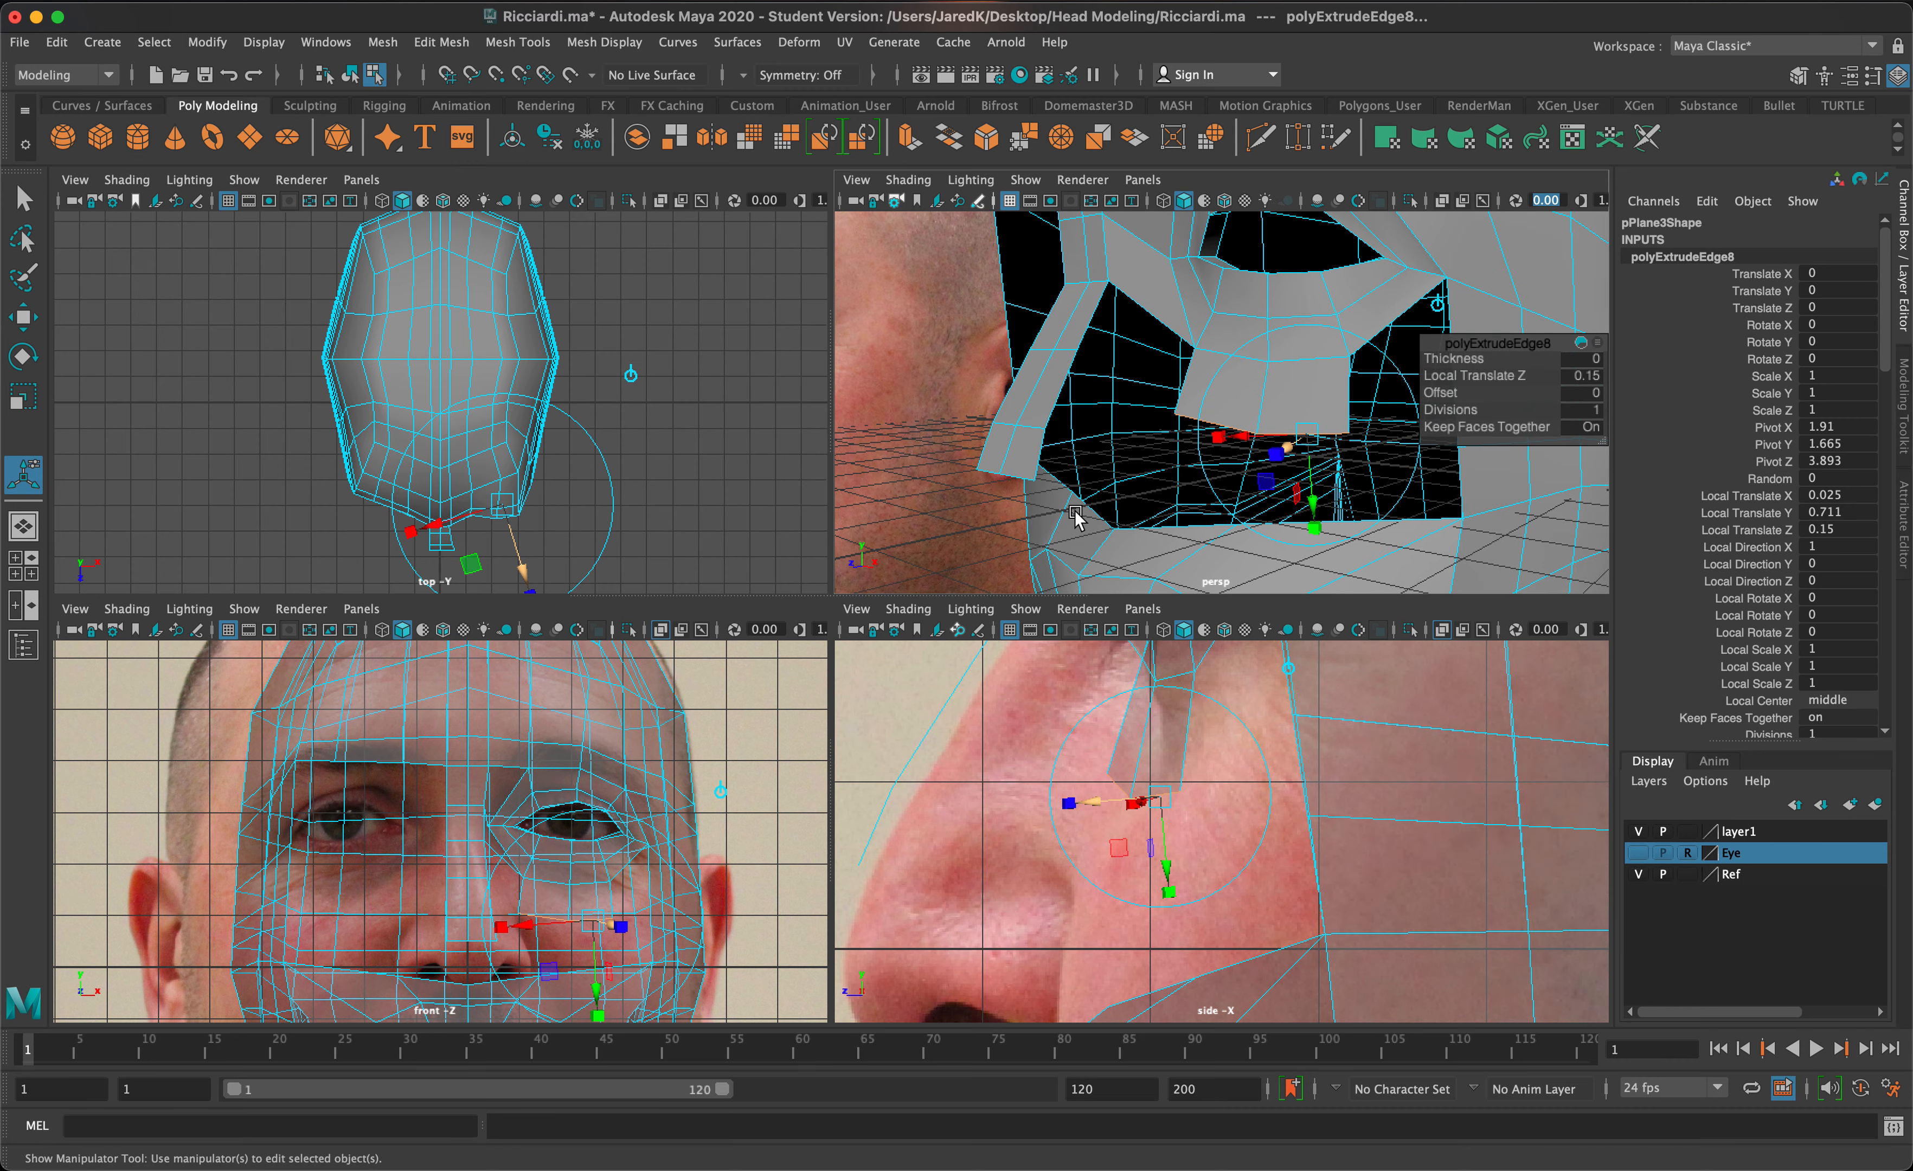
{"action": "key", "text": "q"}
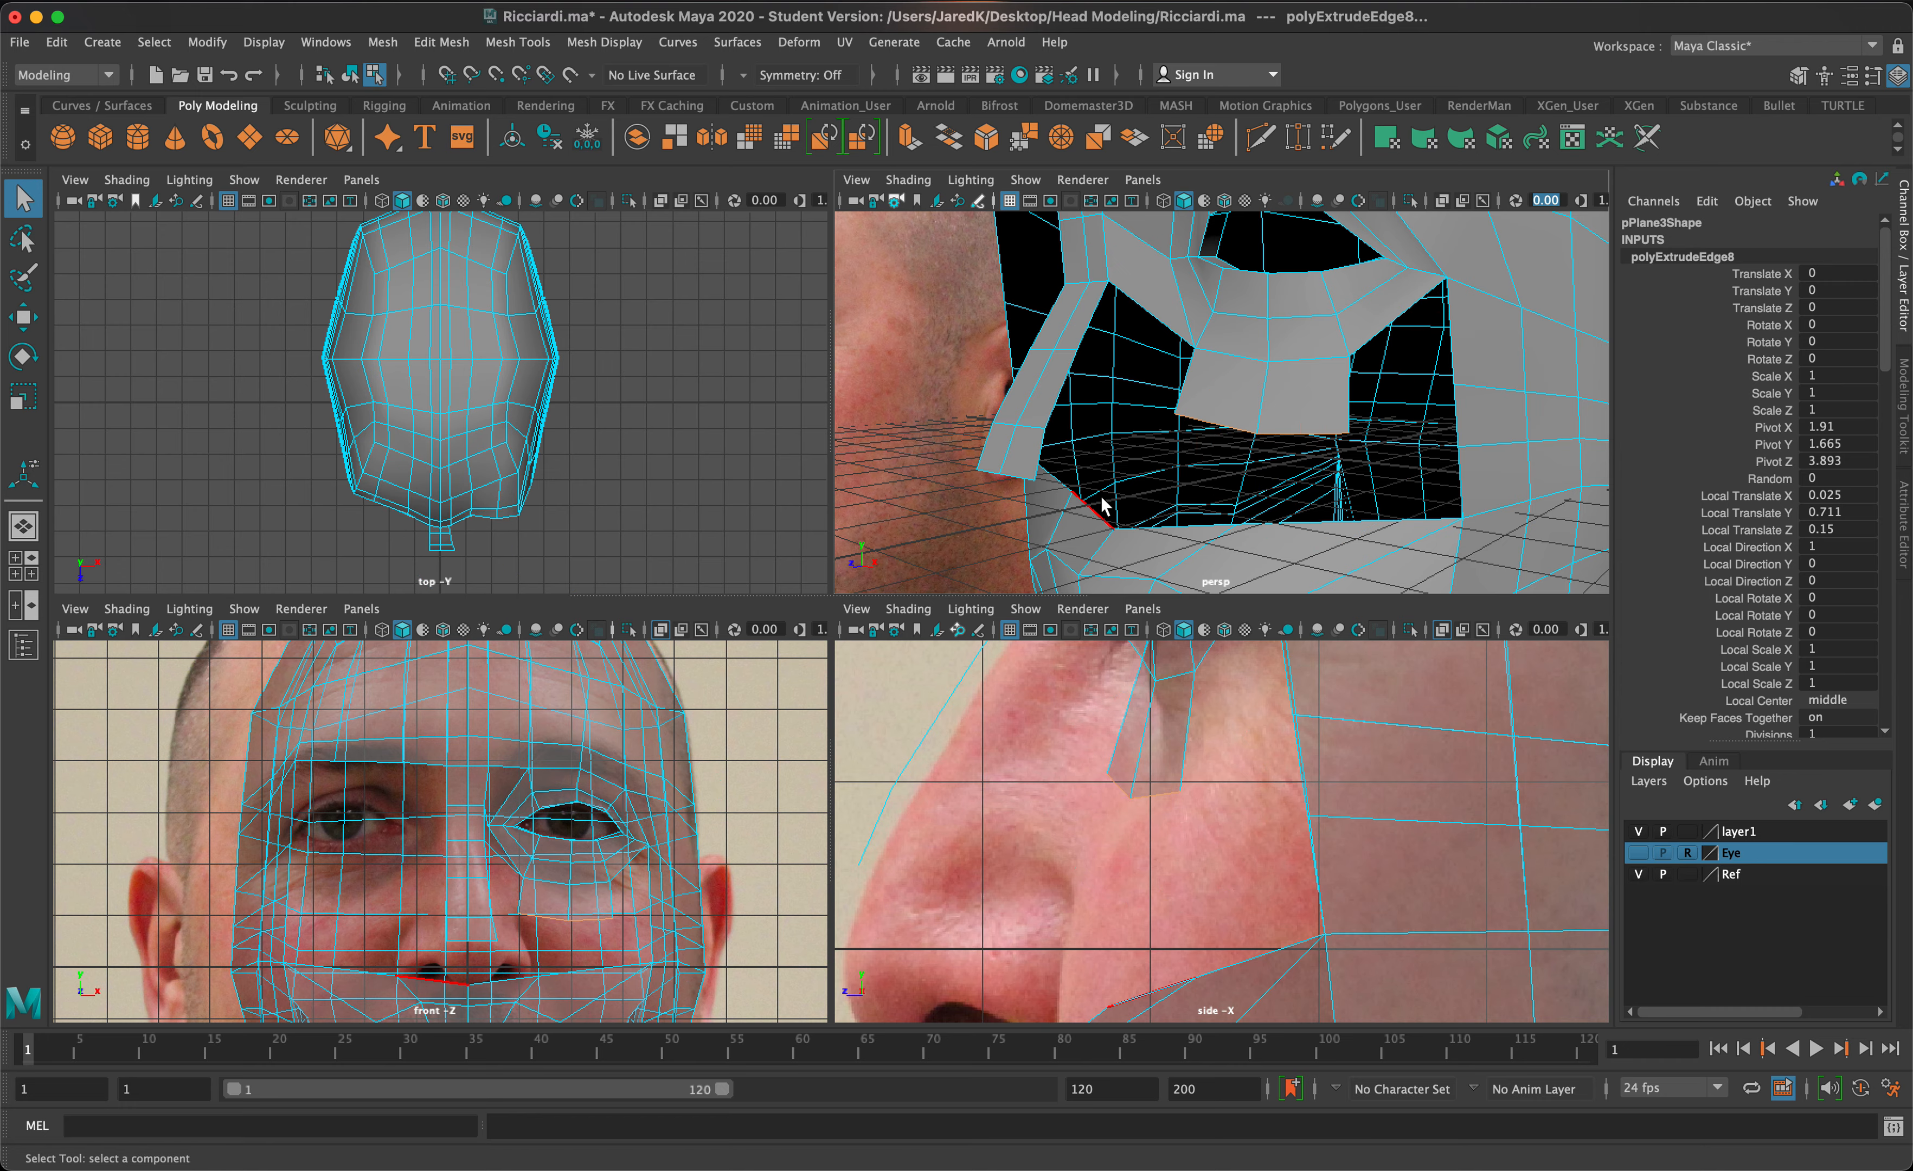
- Append a face between the outer bottom edge of the cheek extrusion and the lower border of the face opening
{"action": "left_click_drag", "start_coordinate": [1254, 522], "coordinate": [1288, 377], "text": "alt"}
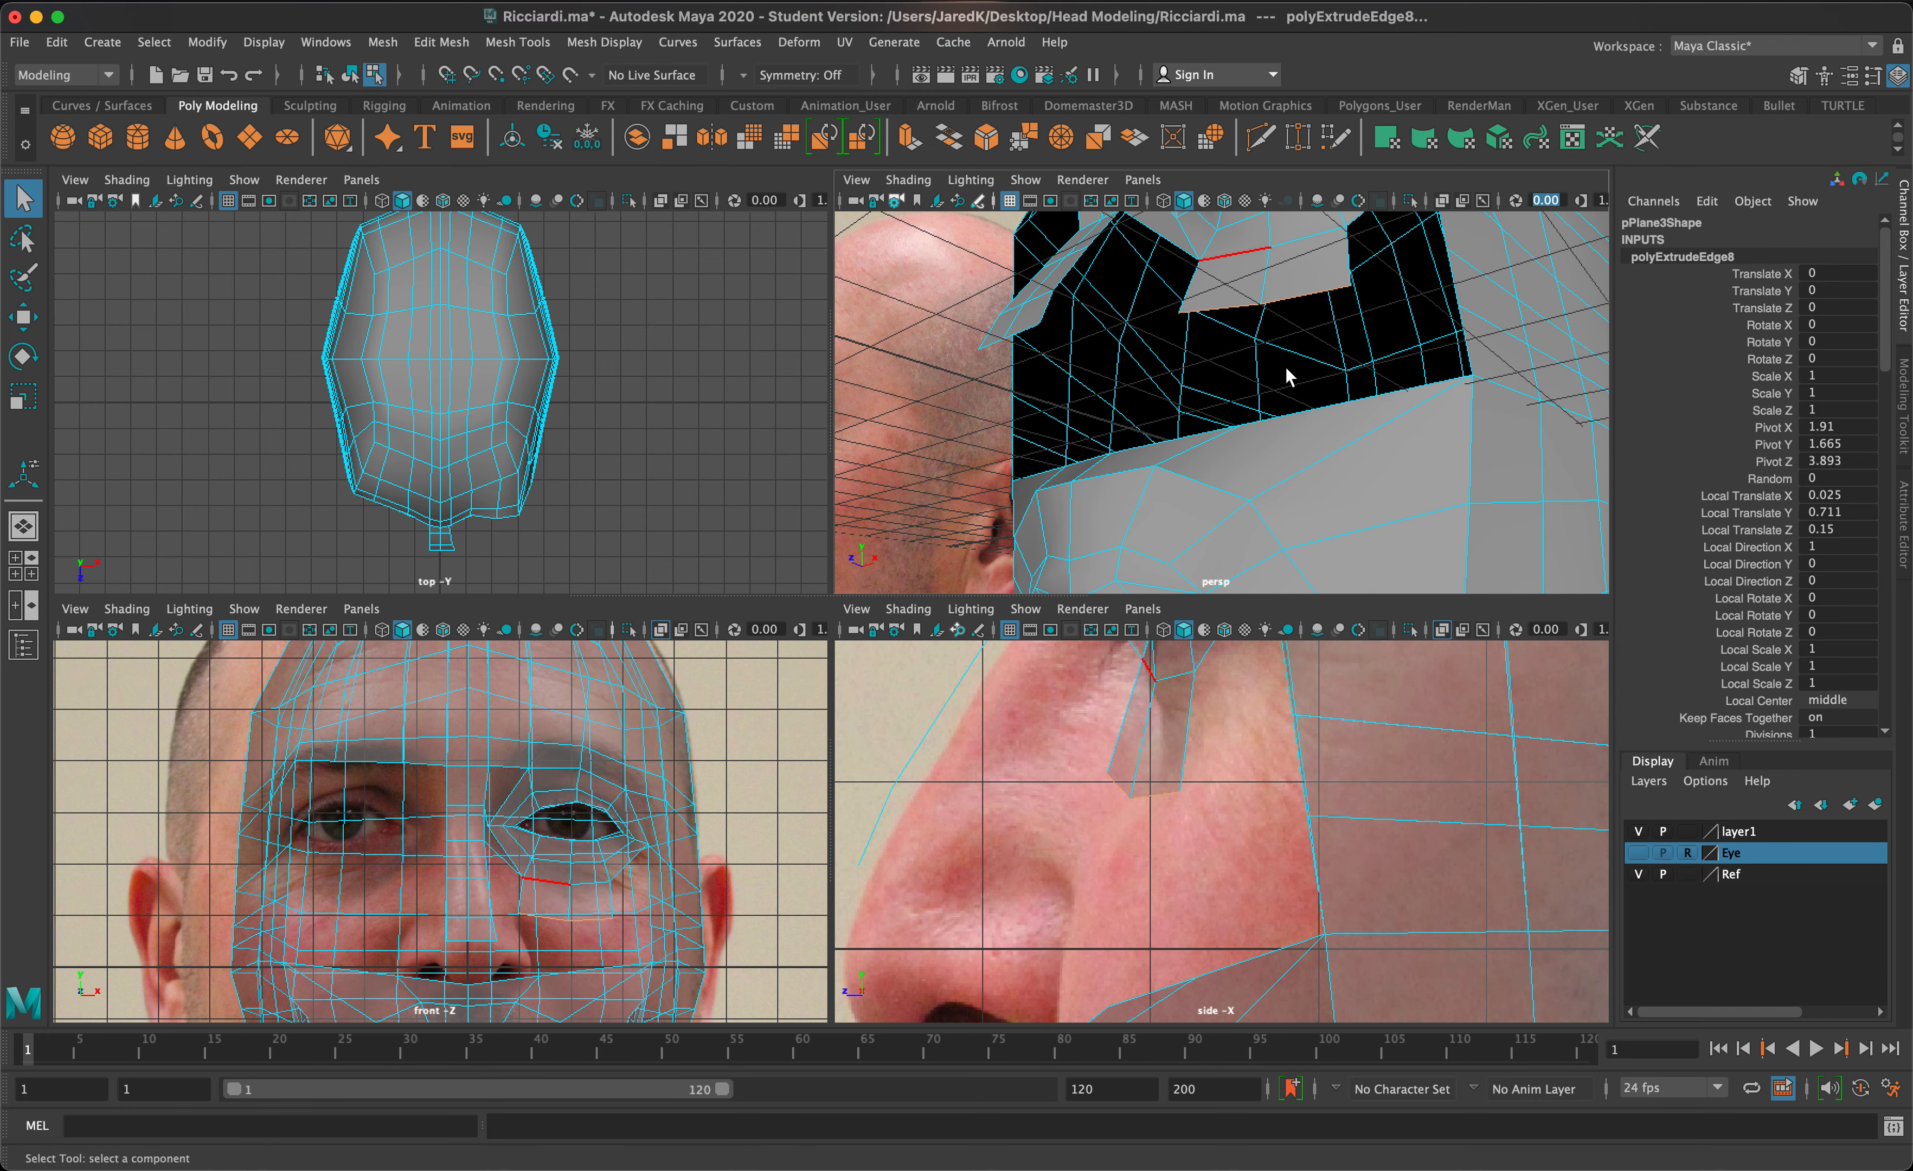
{"action": "left_click", "coordinate": [538, 44]}
{"action": "left_click", "coordinate": [570, 112]}
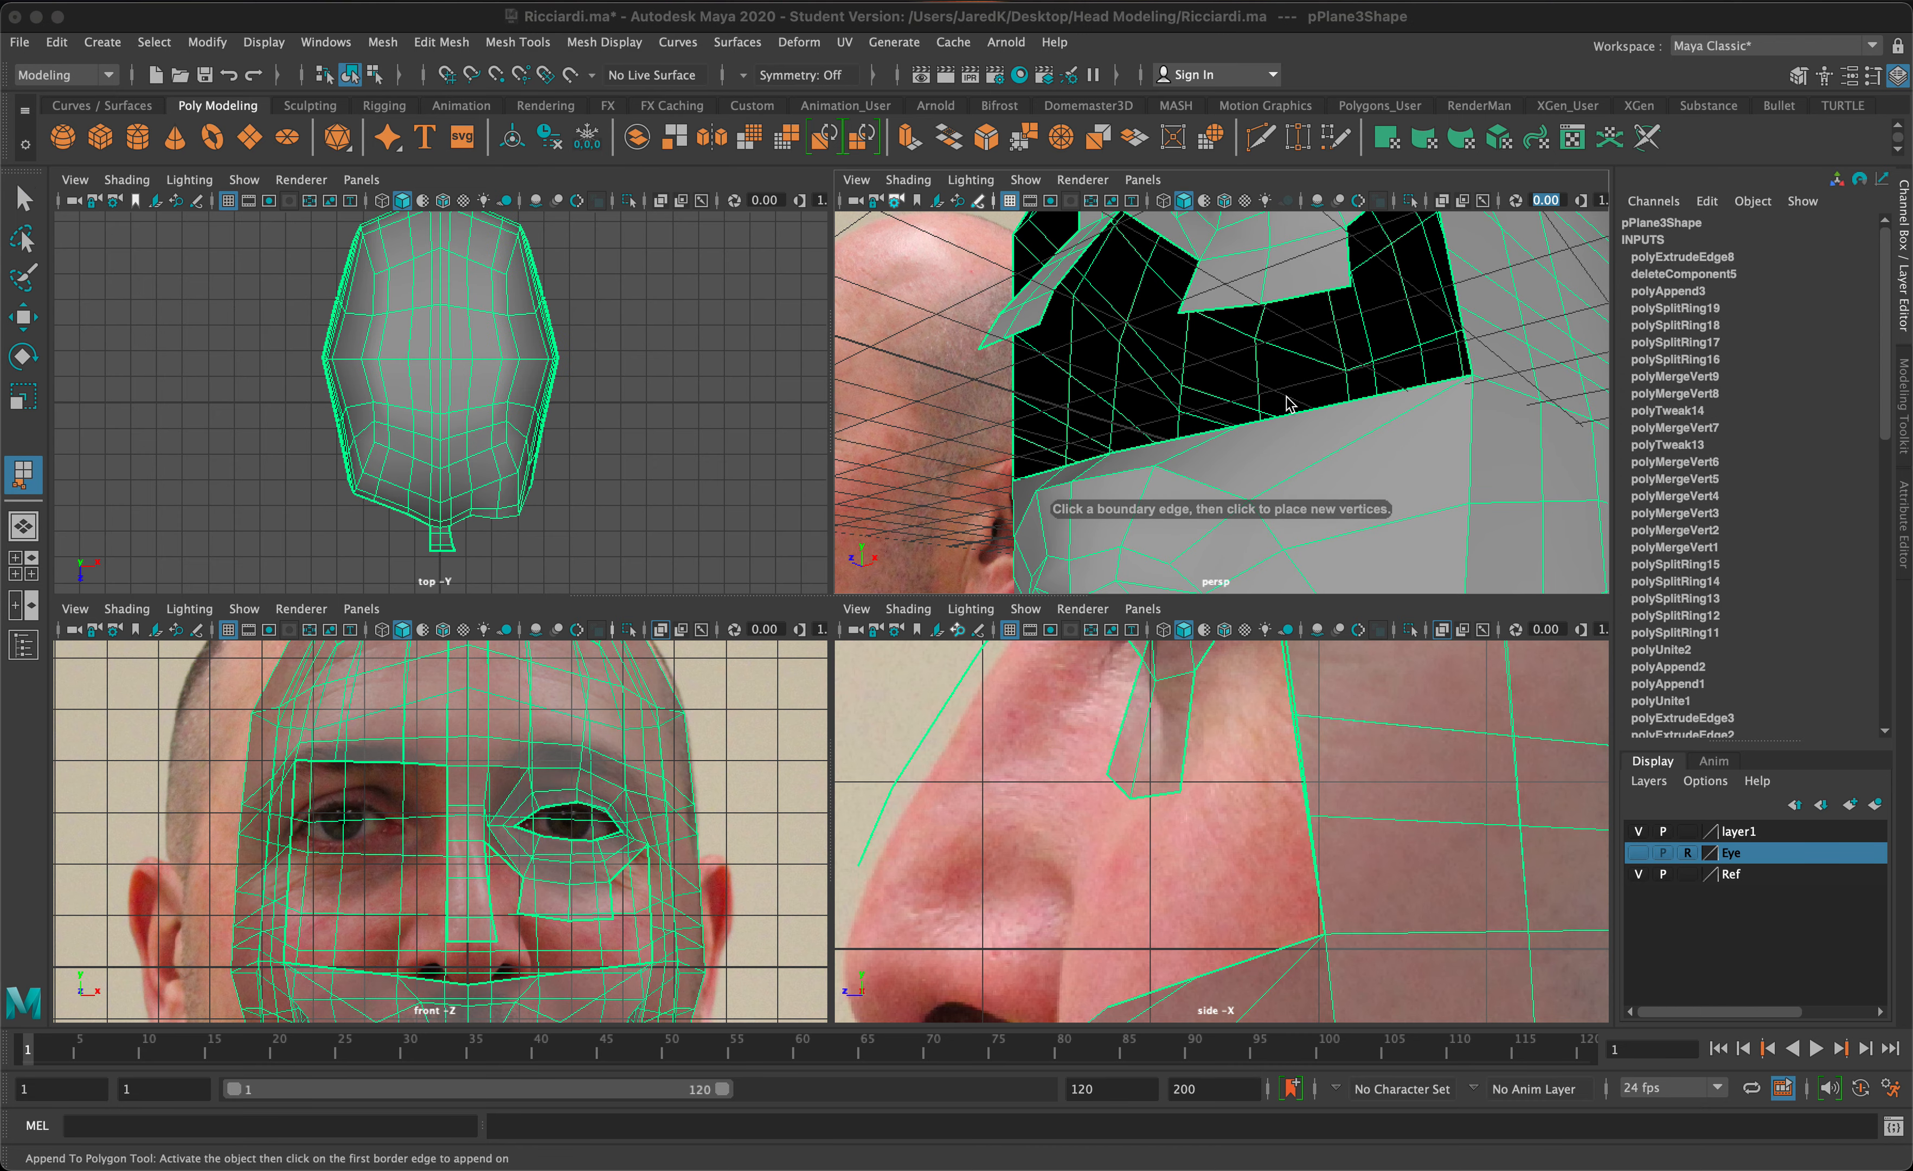
{"action": "left_click", "coordinate": [1319, 408]}
{"action": "left_click", "coordinate": [1320, 294]}
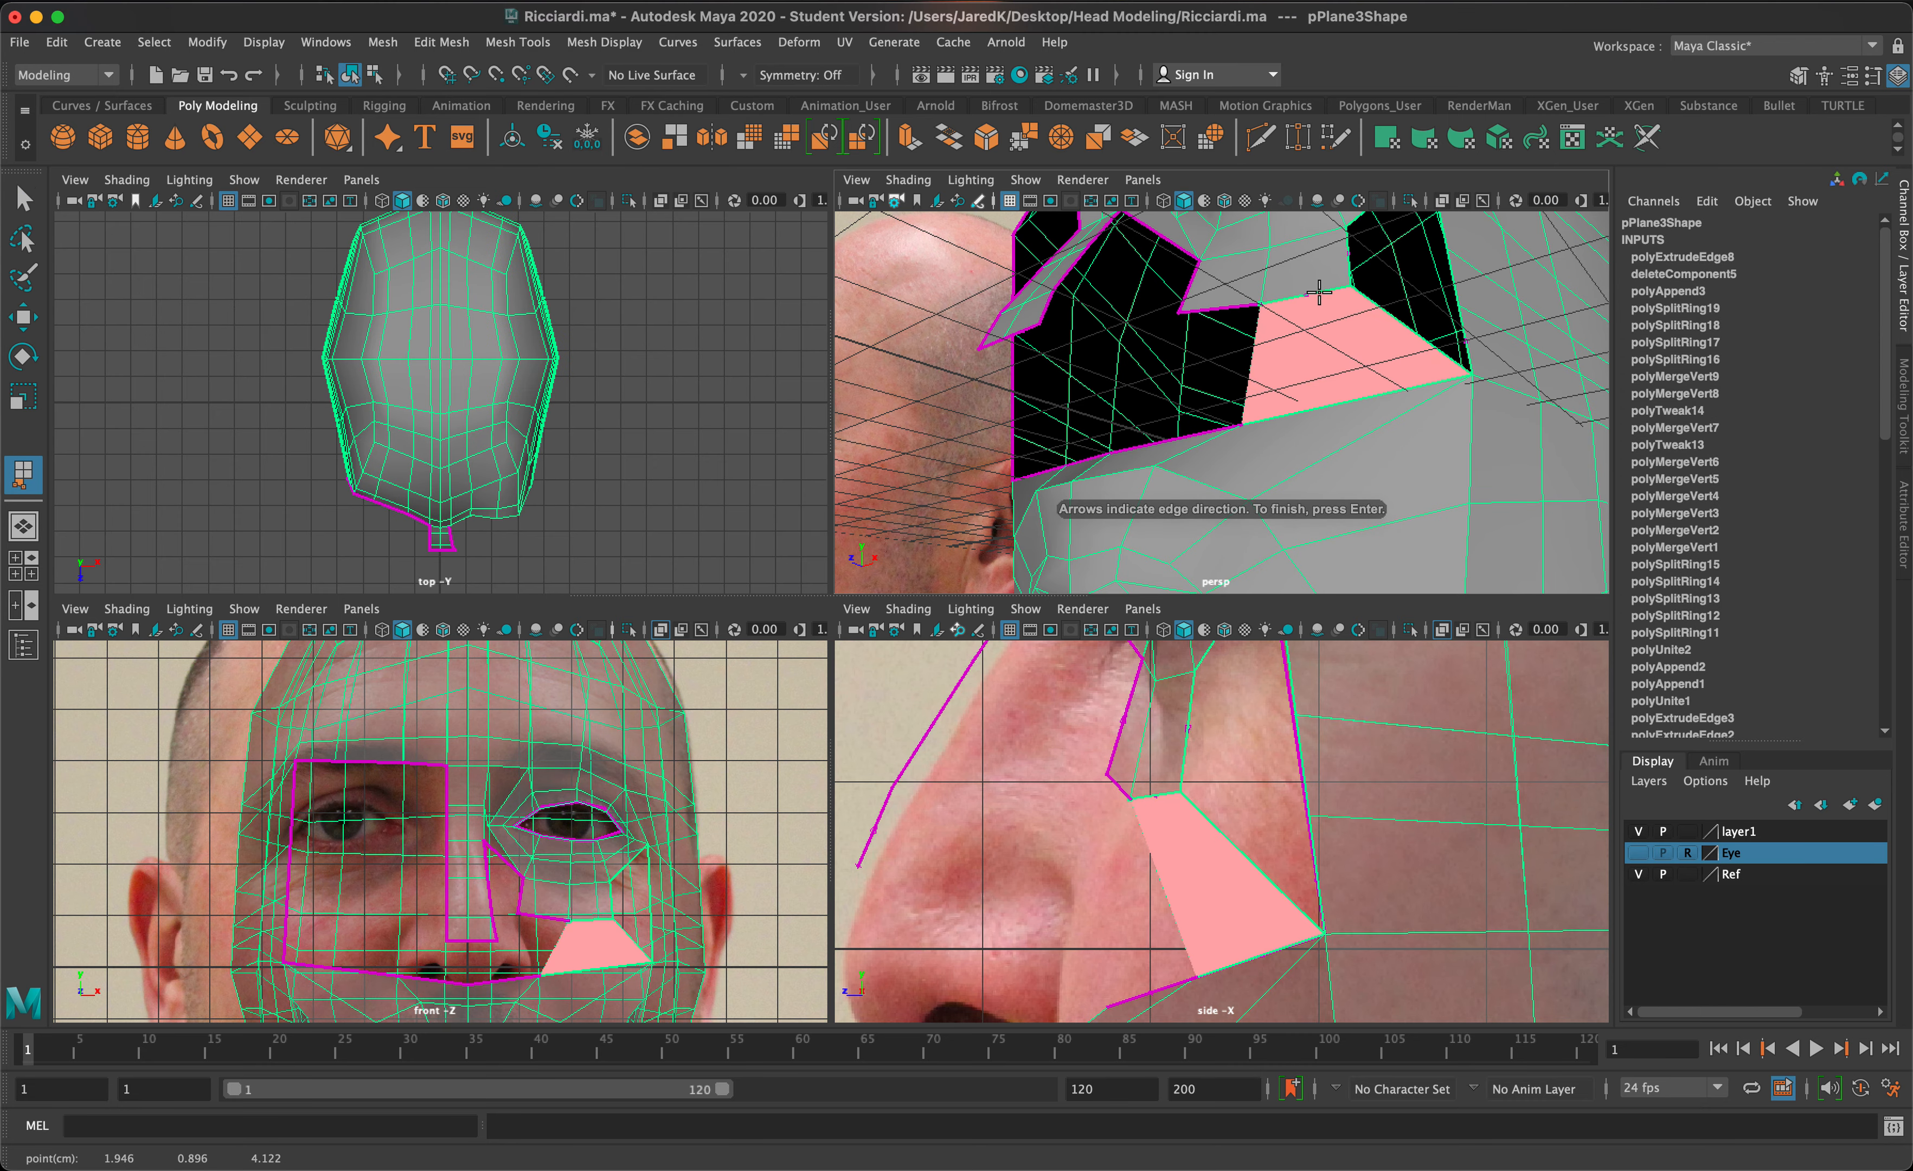
{"action": "key", "text": "Return"}
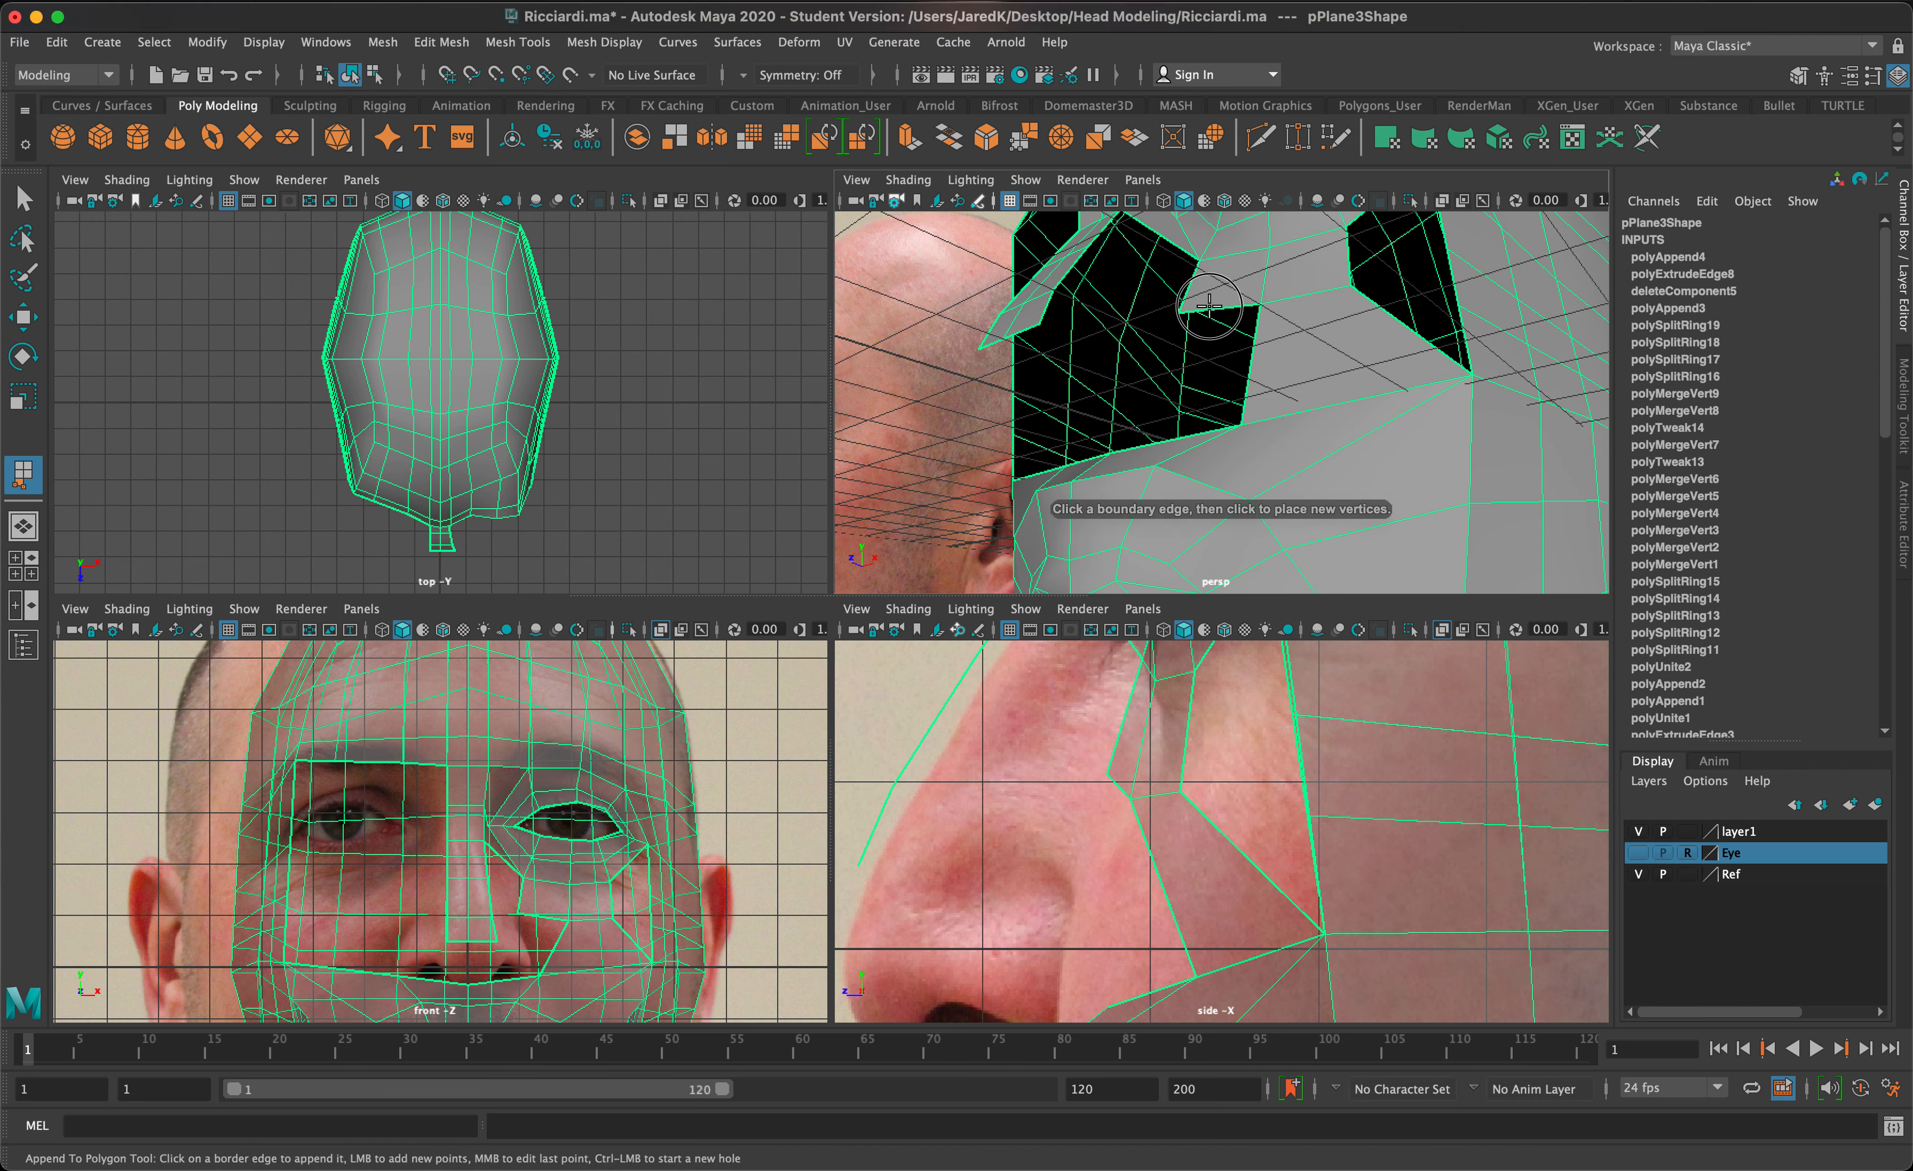
- Append a second face joining the extrusion's inner bottom edge to the opening's lower border toward the face's centre line
{"action": "left_click", "coordinate": [1207, 307]}
{"action": "left_click_drag", "start_coordinate": [1209, 431], "coordinate": [1267, 461], "text": "alt"}
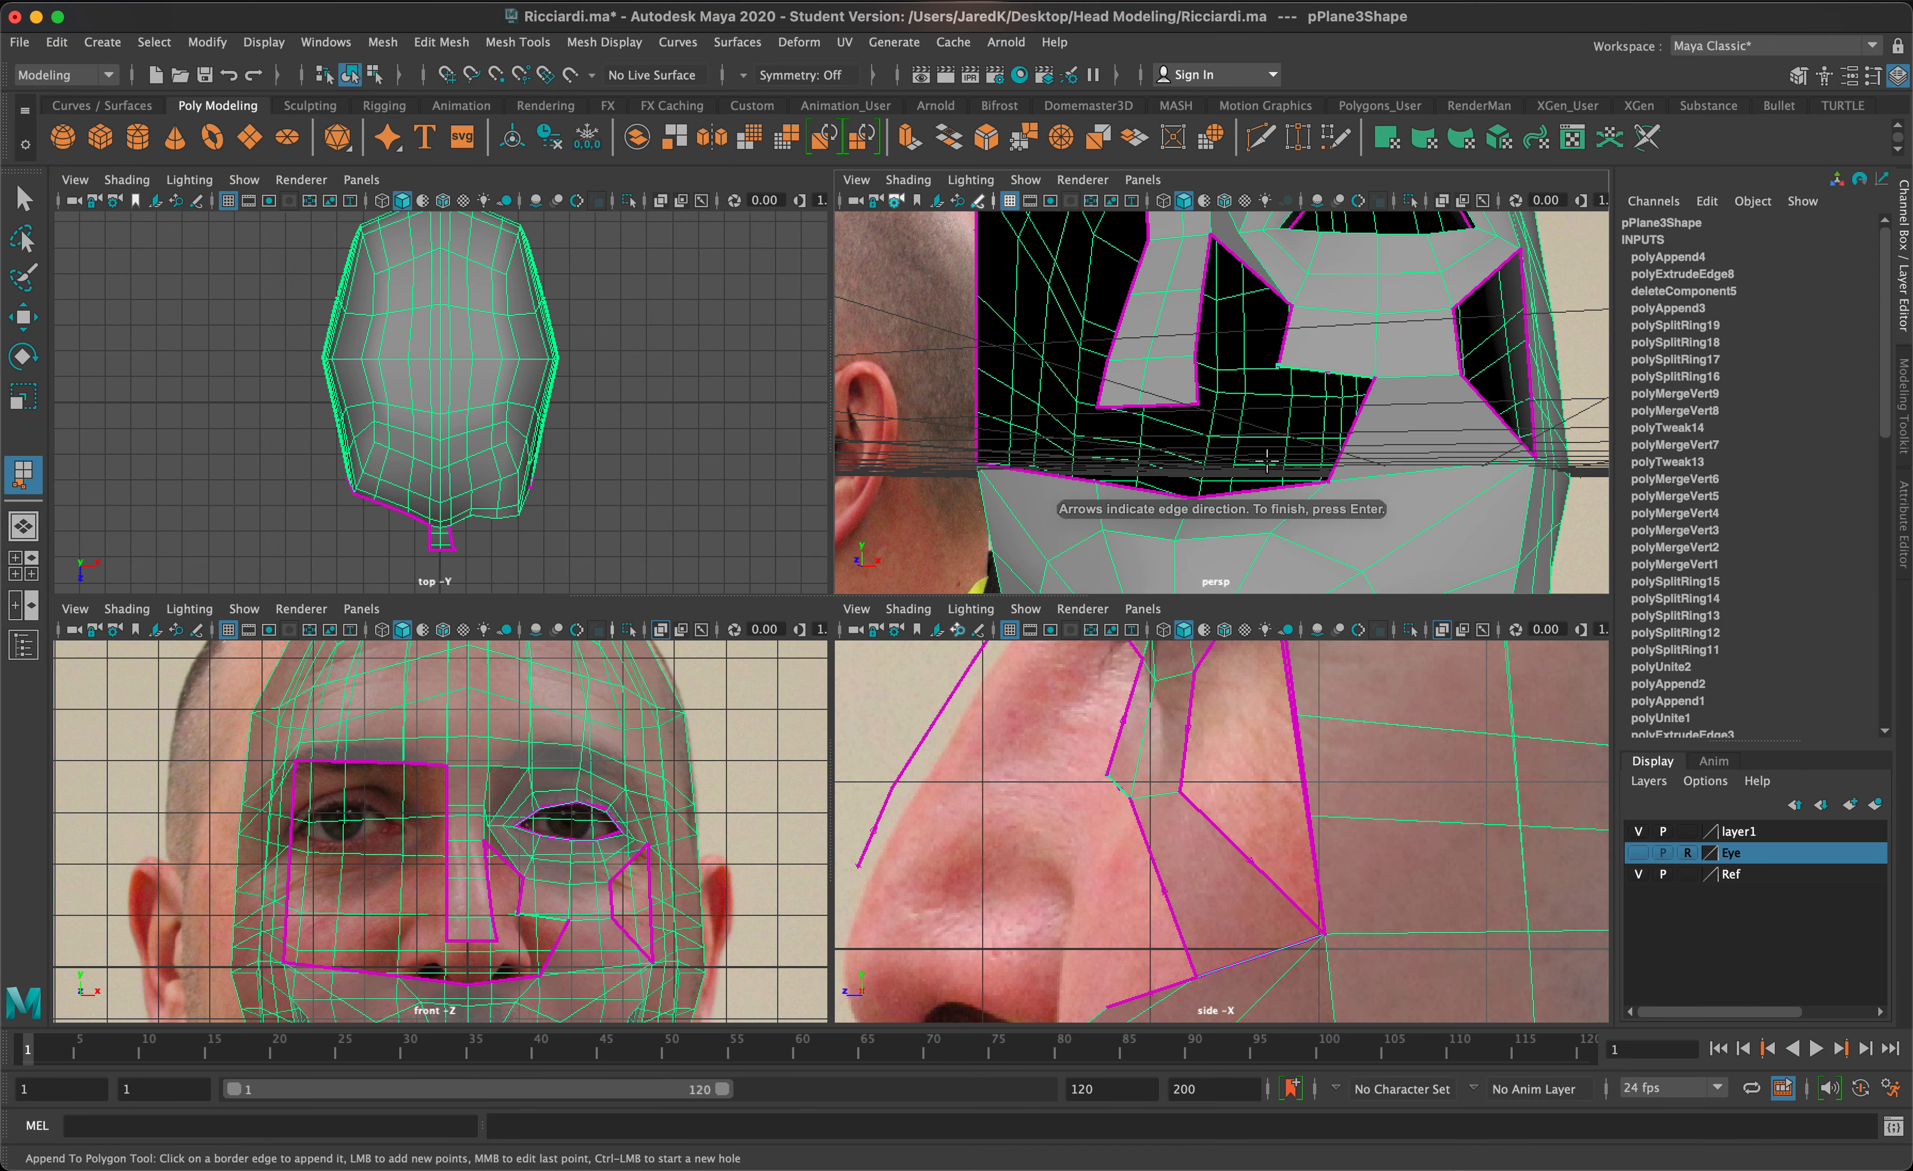
{"action": "left_click", "coordinate": [1289, 480]}
{"action": "key", "text": "q"}
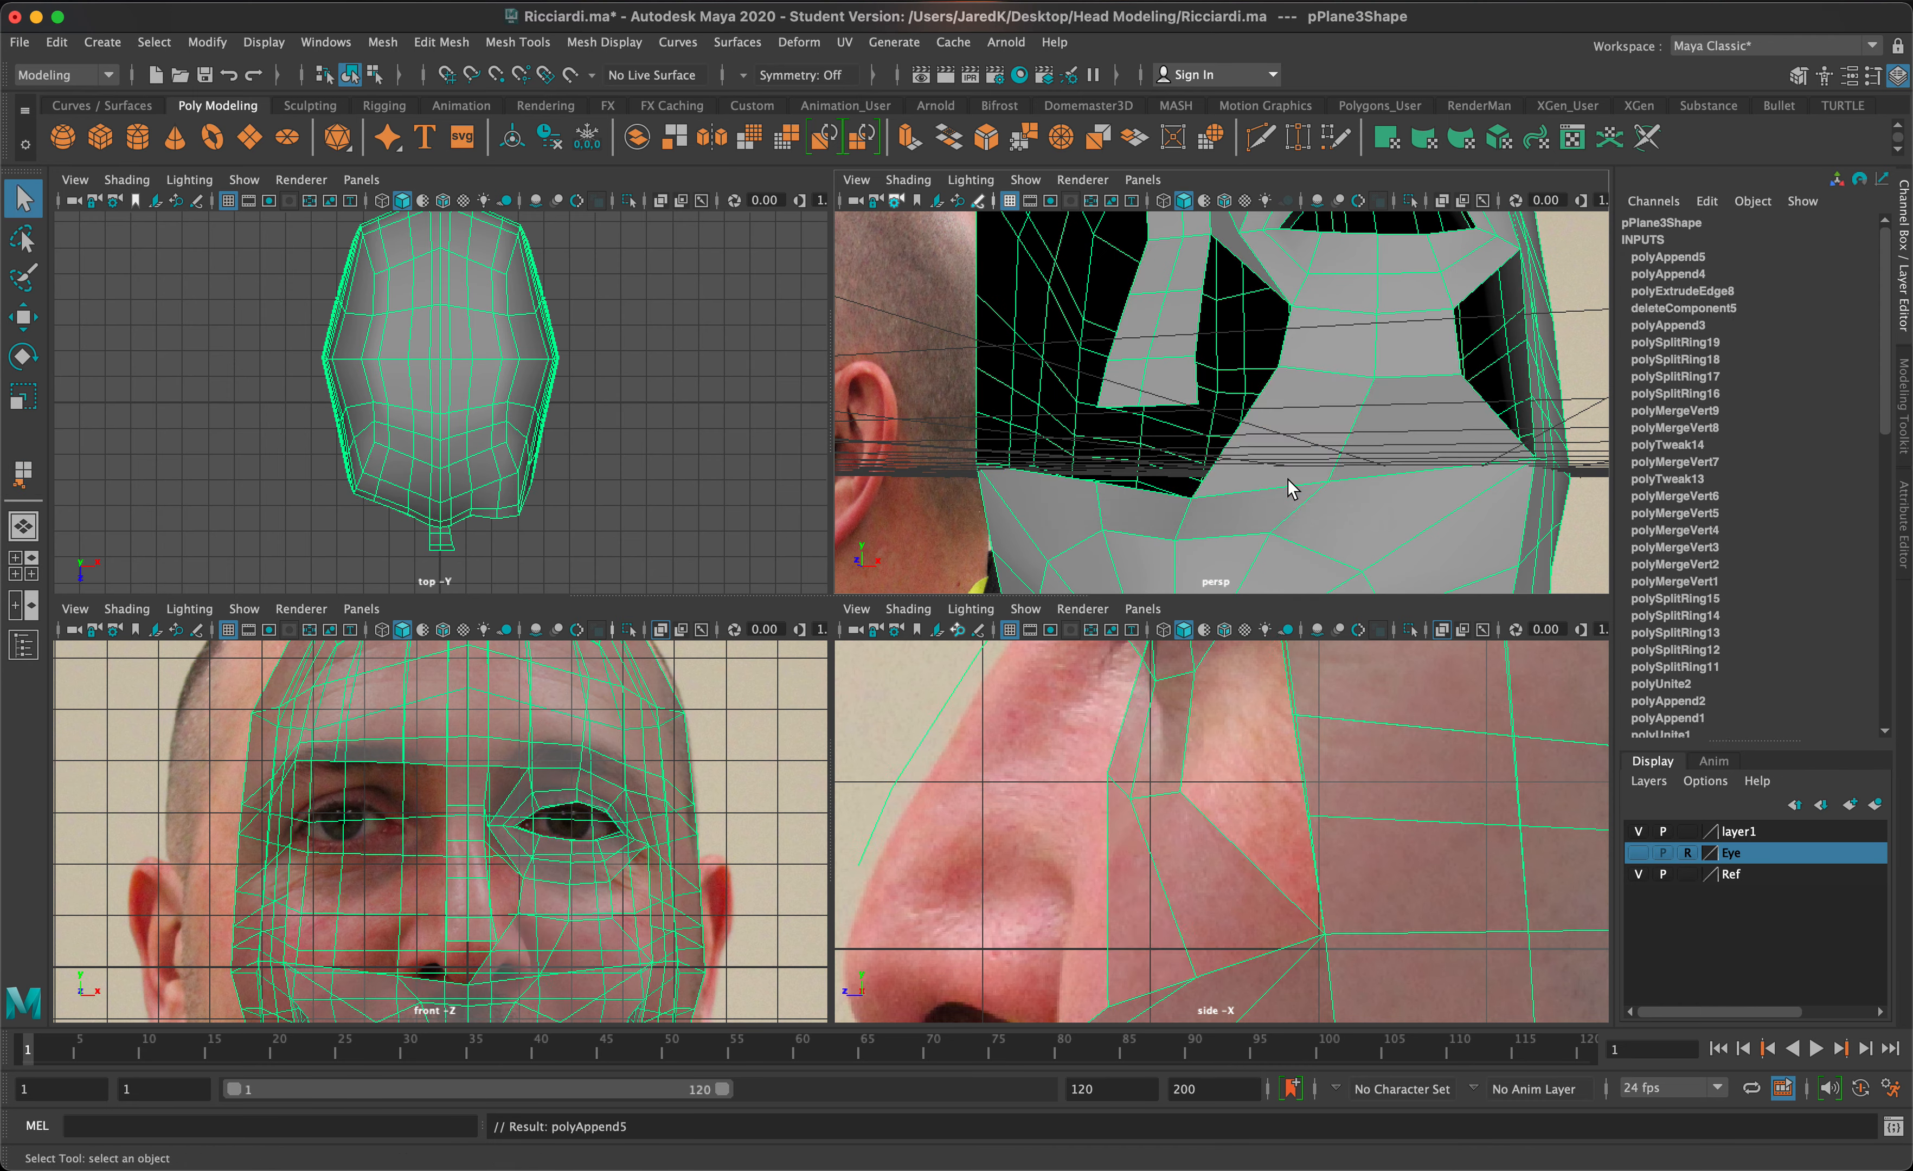
- Move the centre vertex of the opening's lower border forward in the side view toward the nose base, to about Z 4.458
{"action": "left_click_drag", "start_coordinate": [1393, 428], "coordinate": [1202, 412], "text": "alt"}
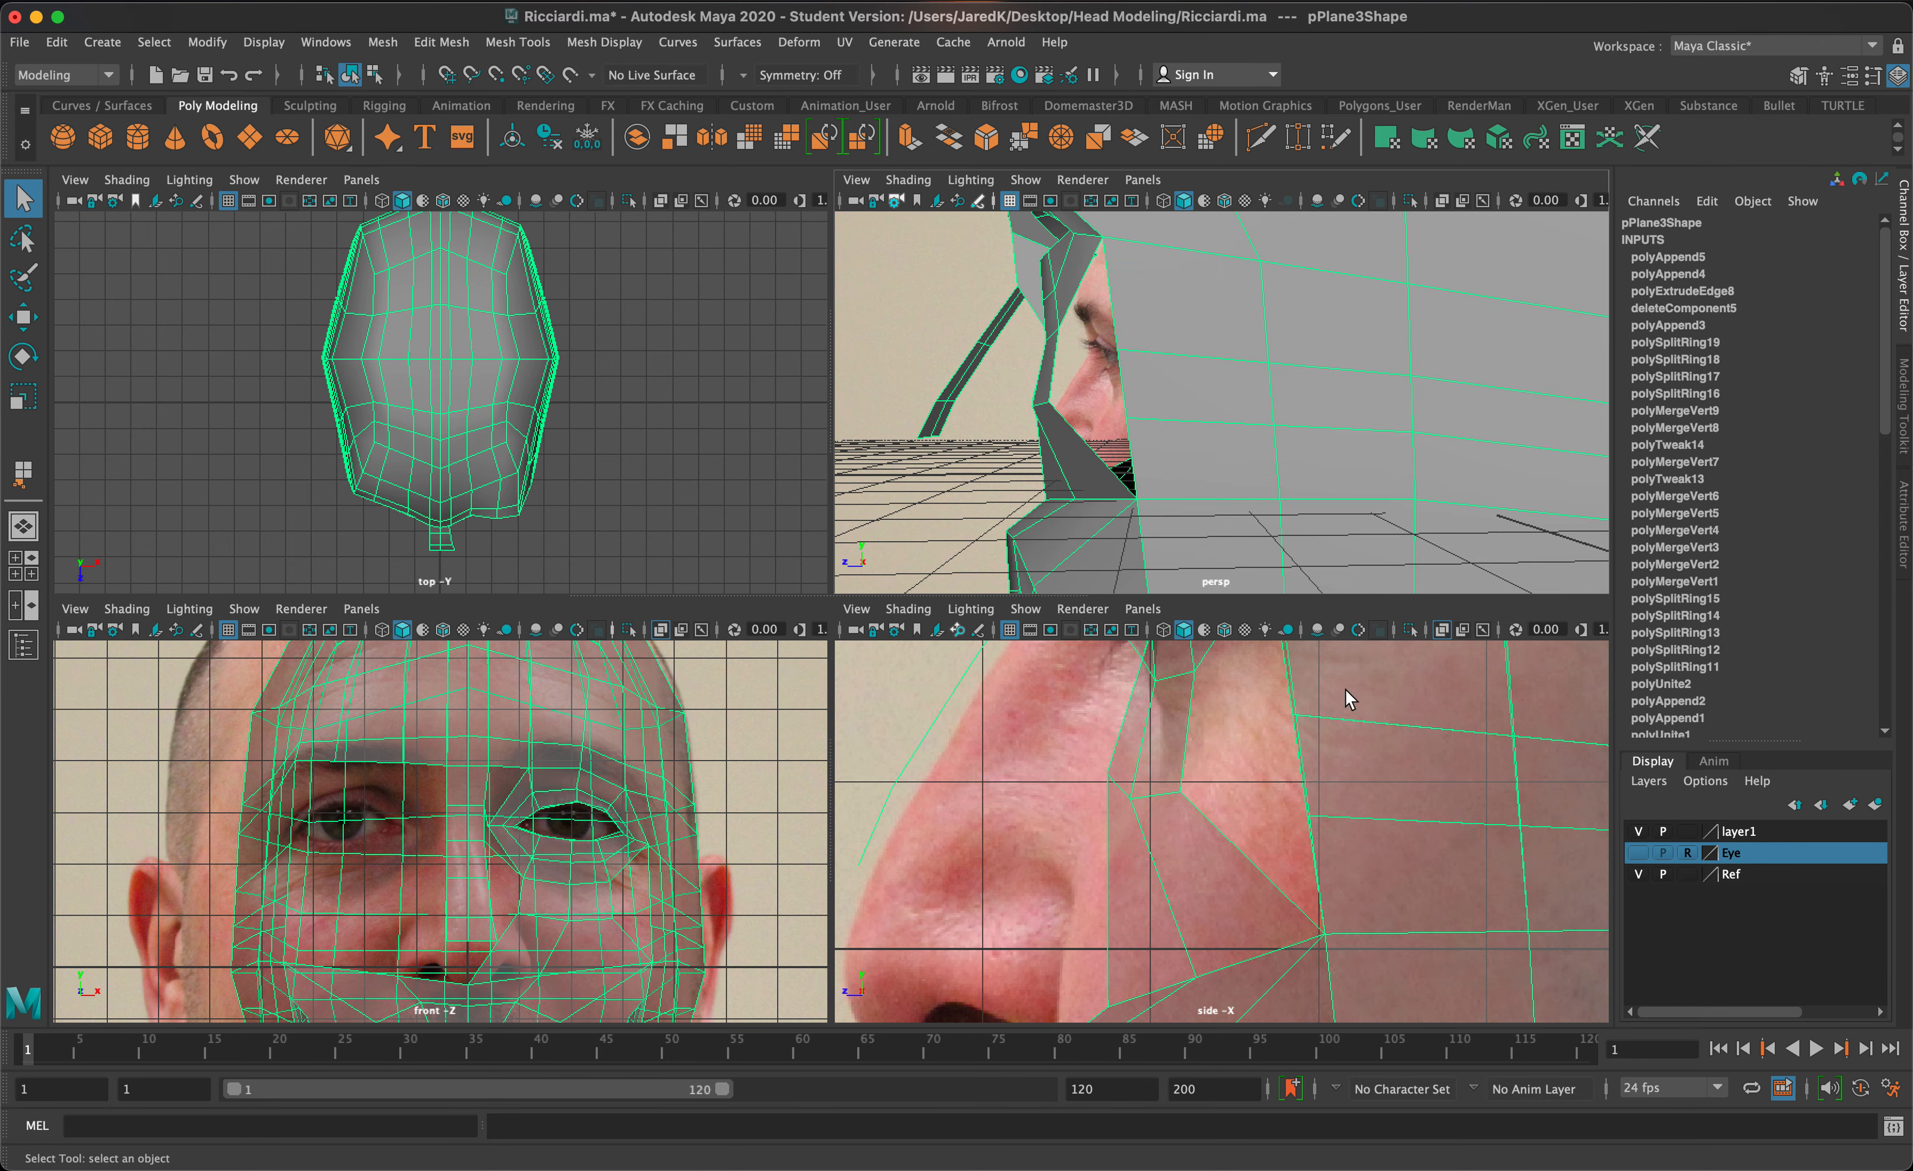
{"action": "middle_click_drag", "start_coordinate": [1384, 855], "coordinate": [1371, 702], "text": "alt"}
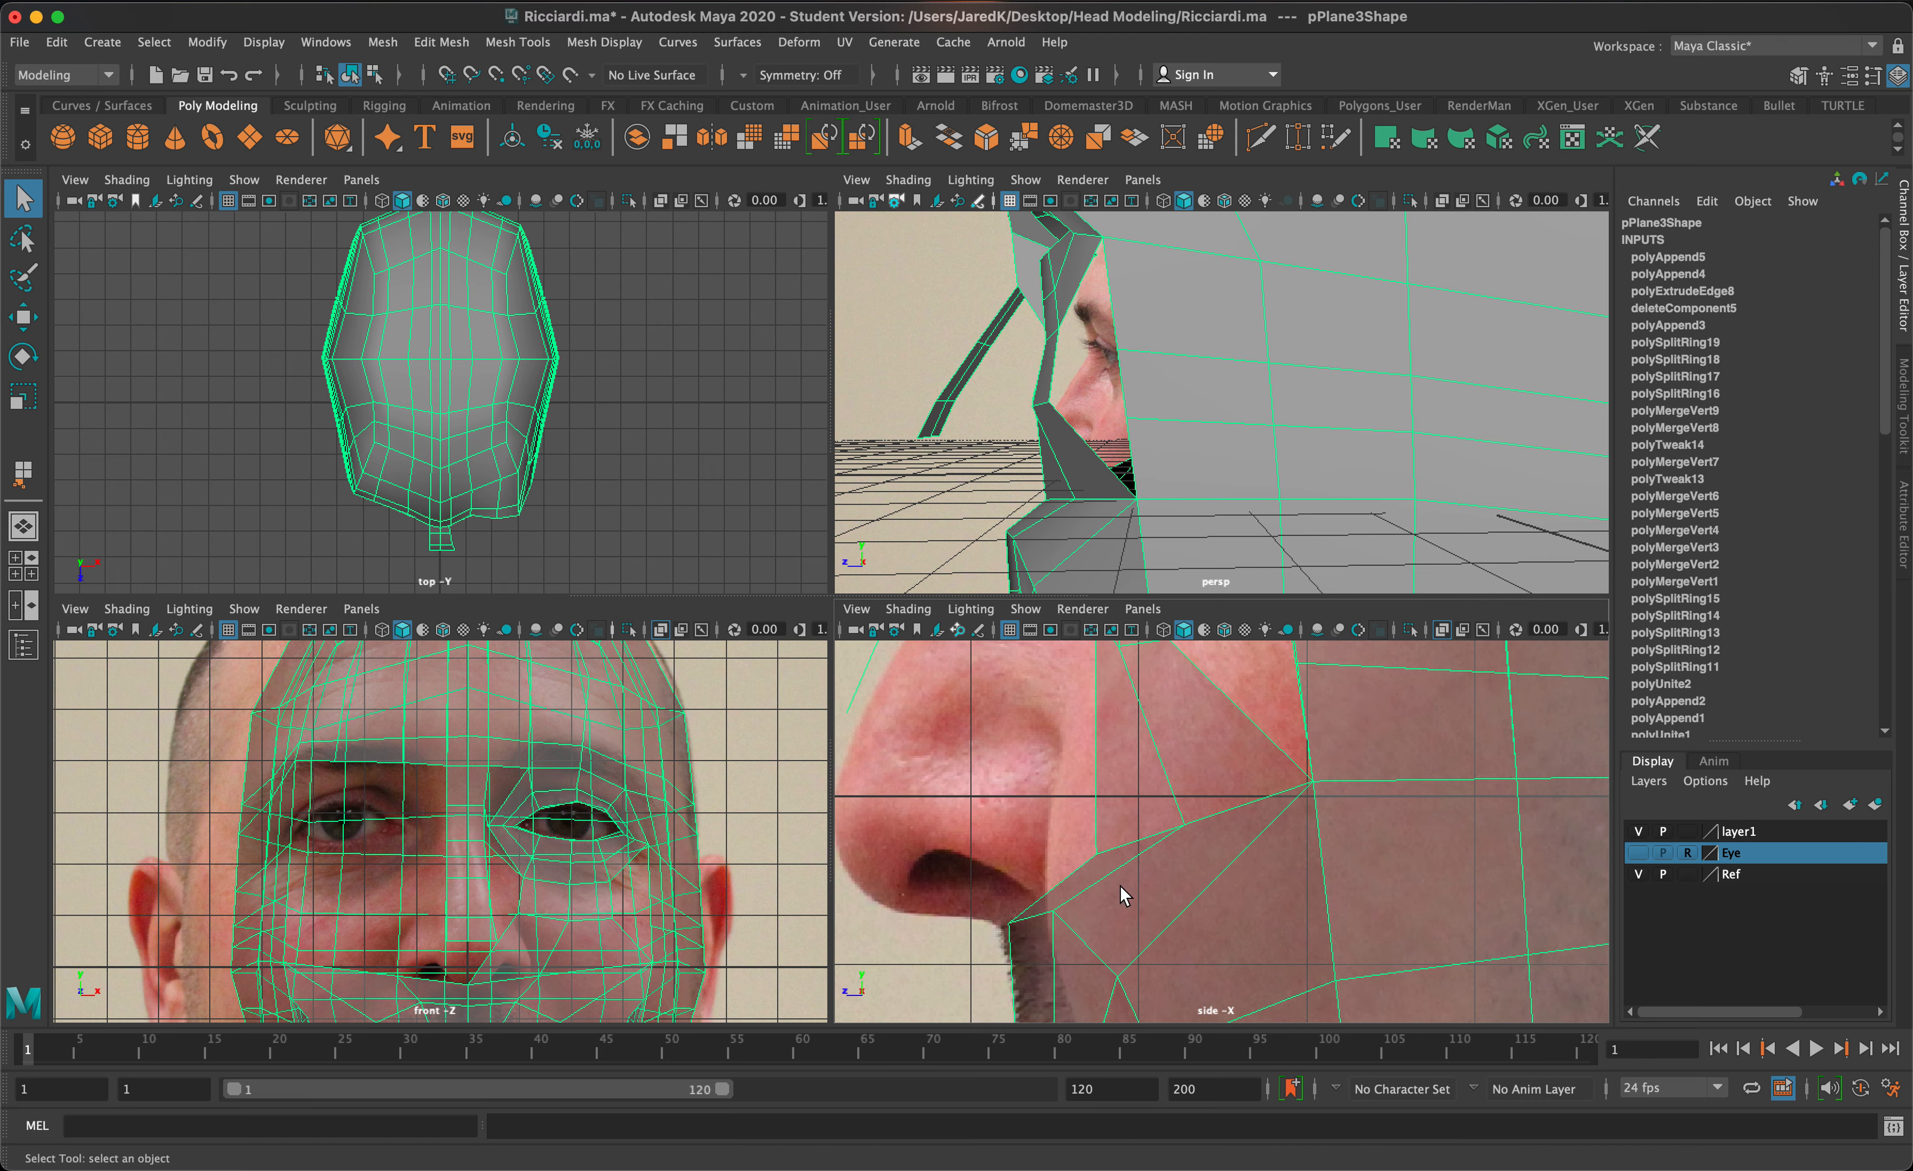
{"action": "right_click_drag", "start_coordinate": [1109, 861], "coordinate": [916, 687]}
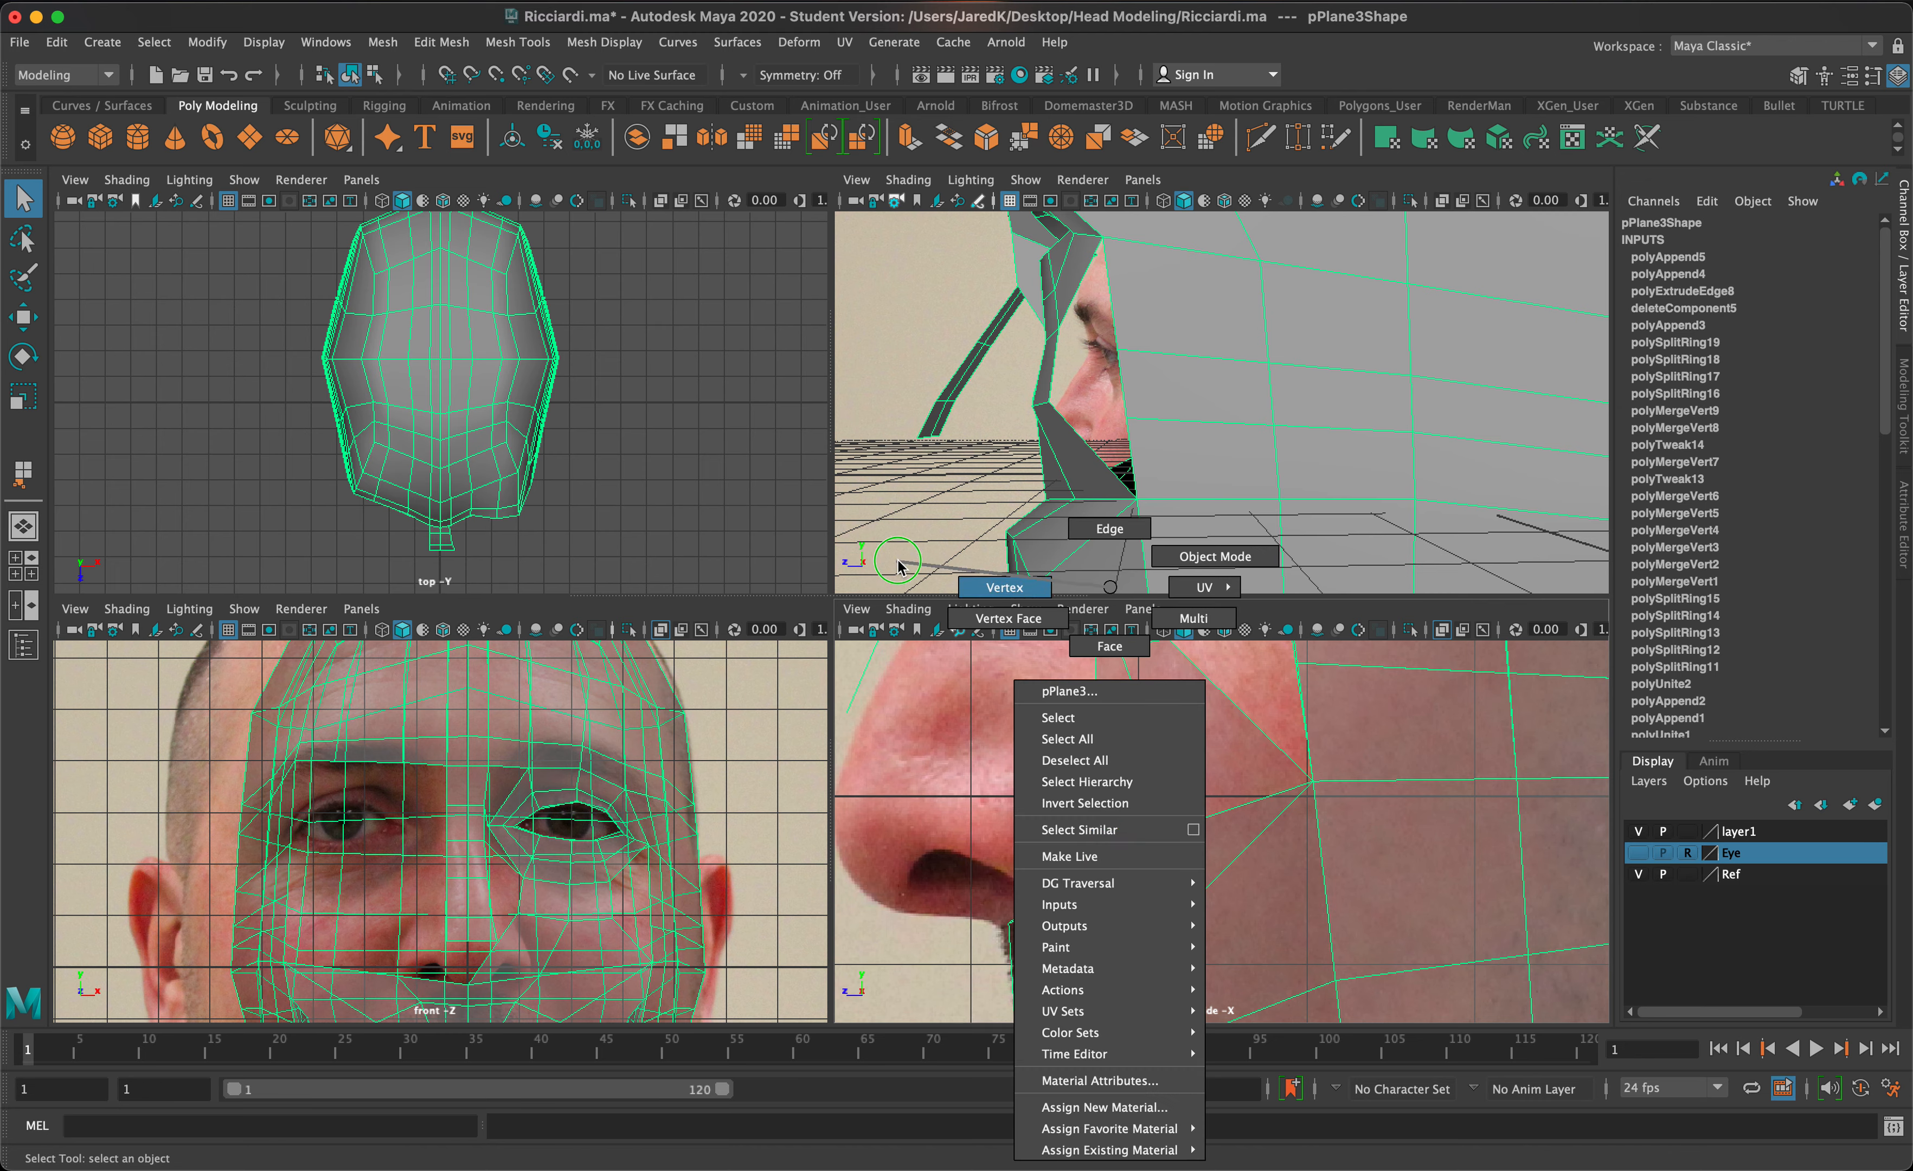
{"action": "right_click_drag", "start_coordinate": [899, 566], "coordinate": [903, 569]}
{"action": "left_click", "coordinate": [1107, 867]}
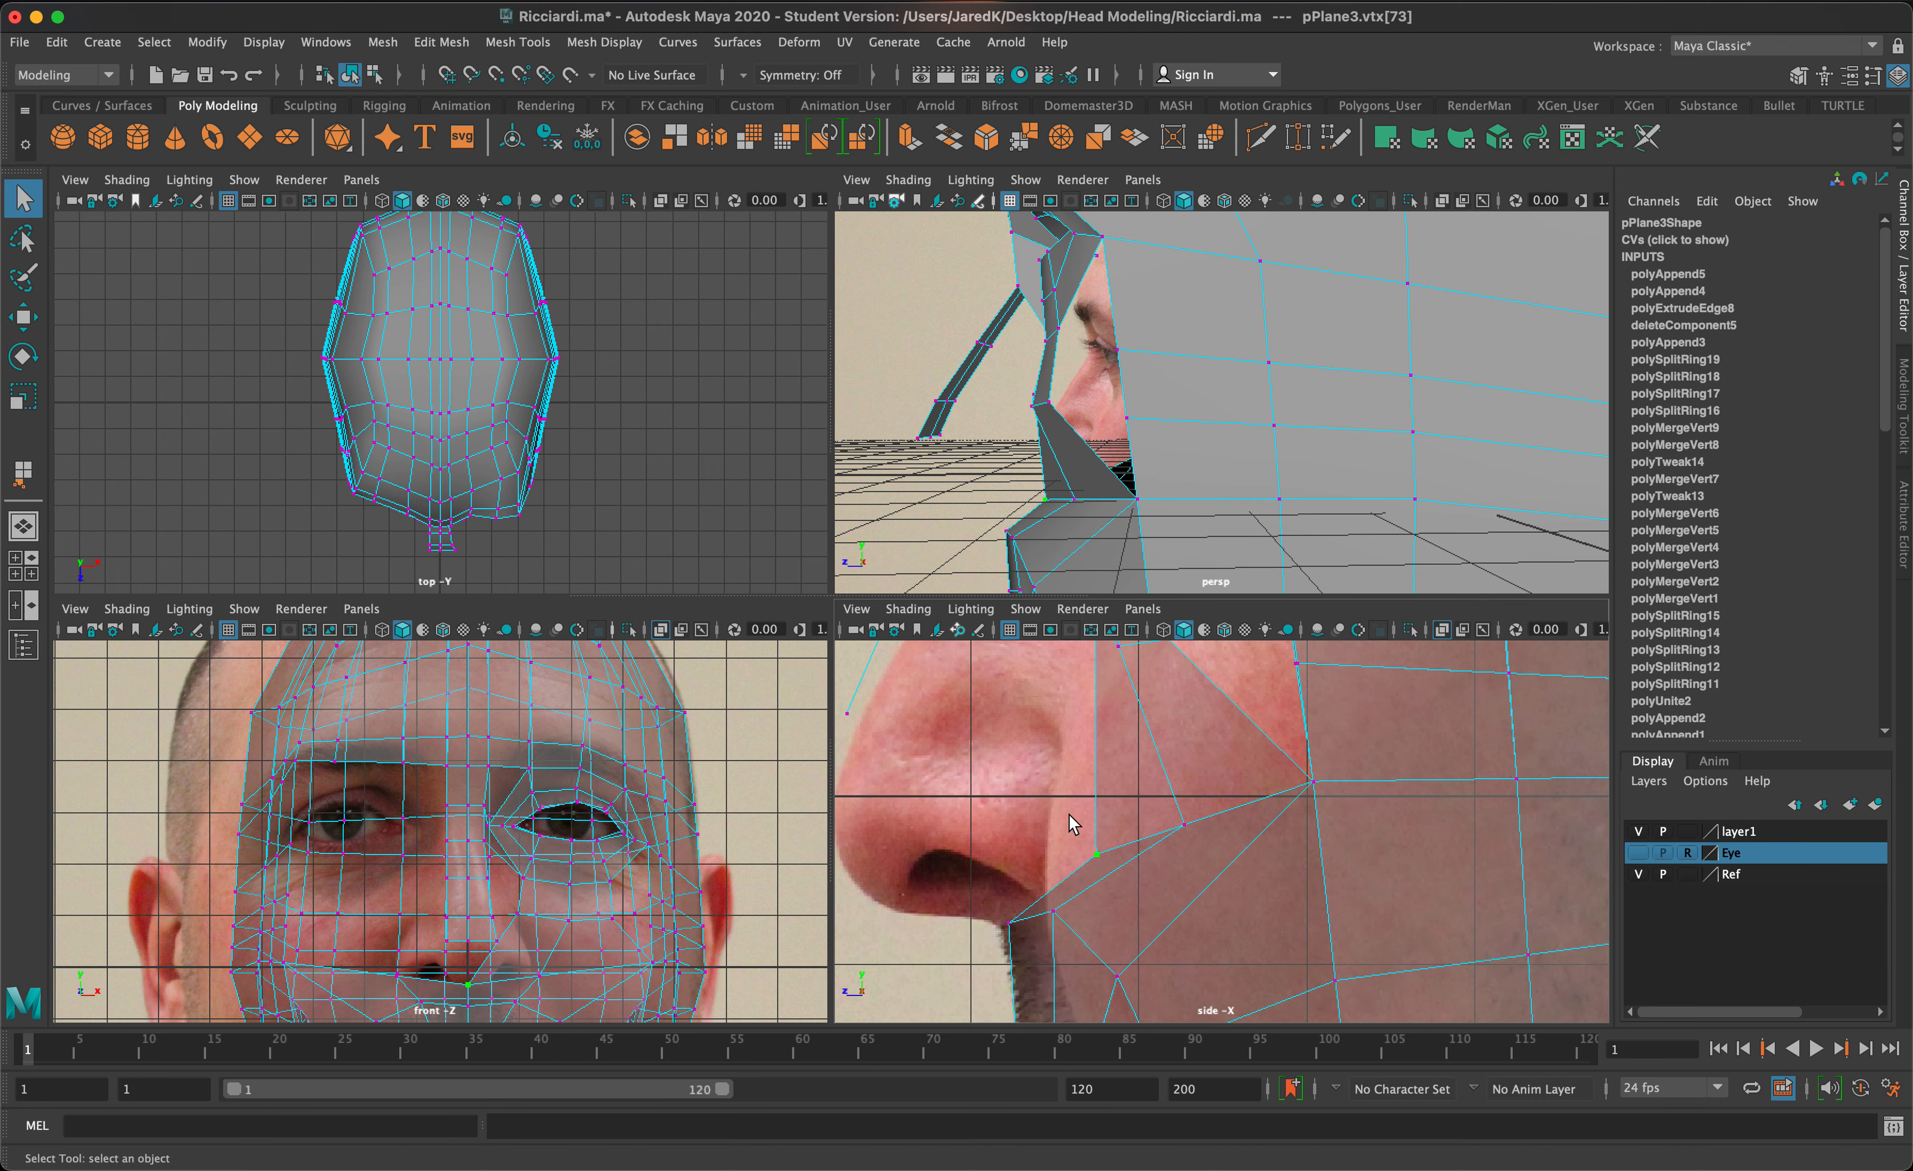
{"action": "key", "text": "w"}
{"action": "left_click_drag", "start_coordinate": [1098, 846], "coordinate": [1027, 838]}
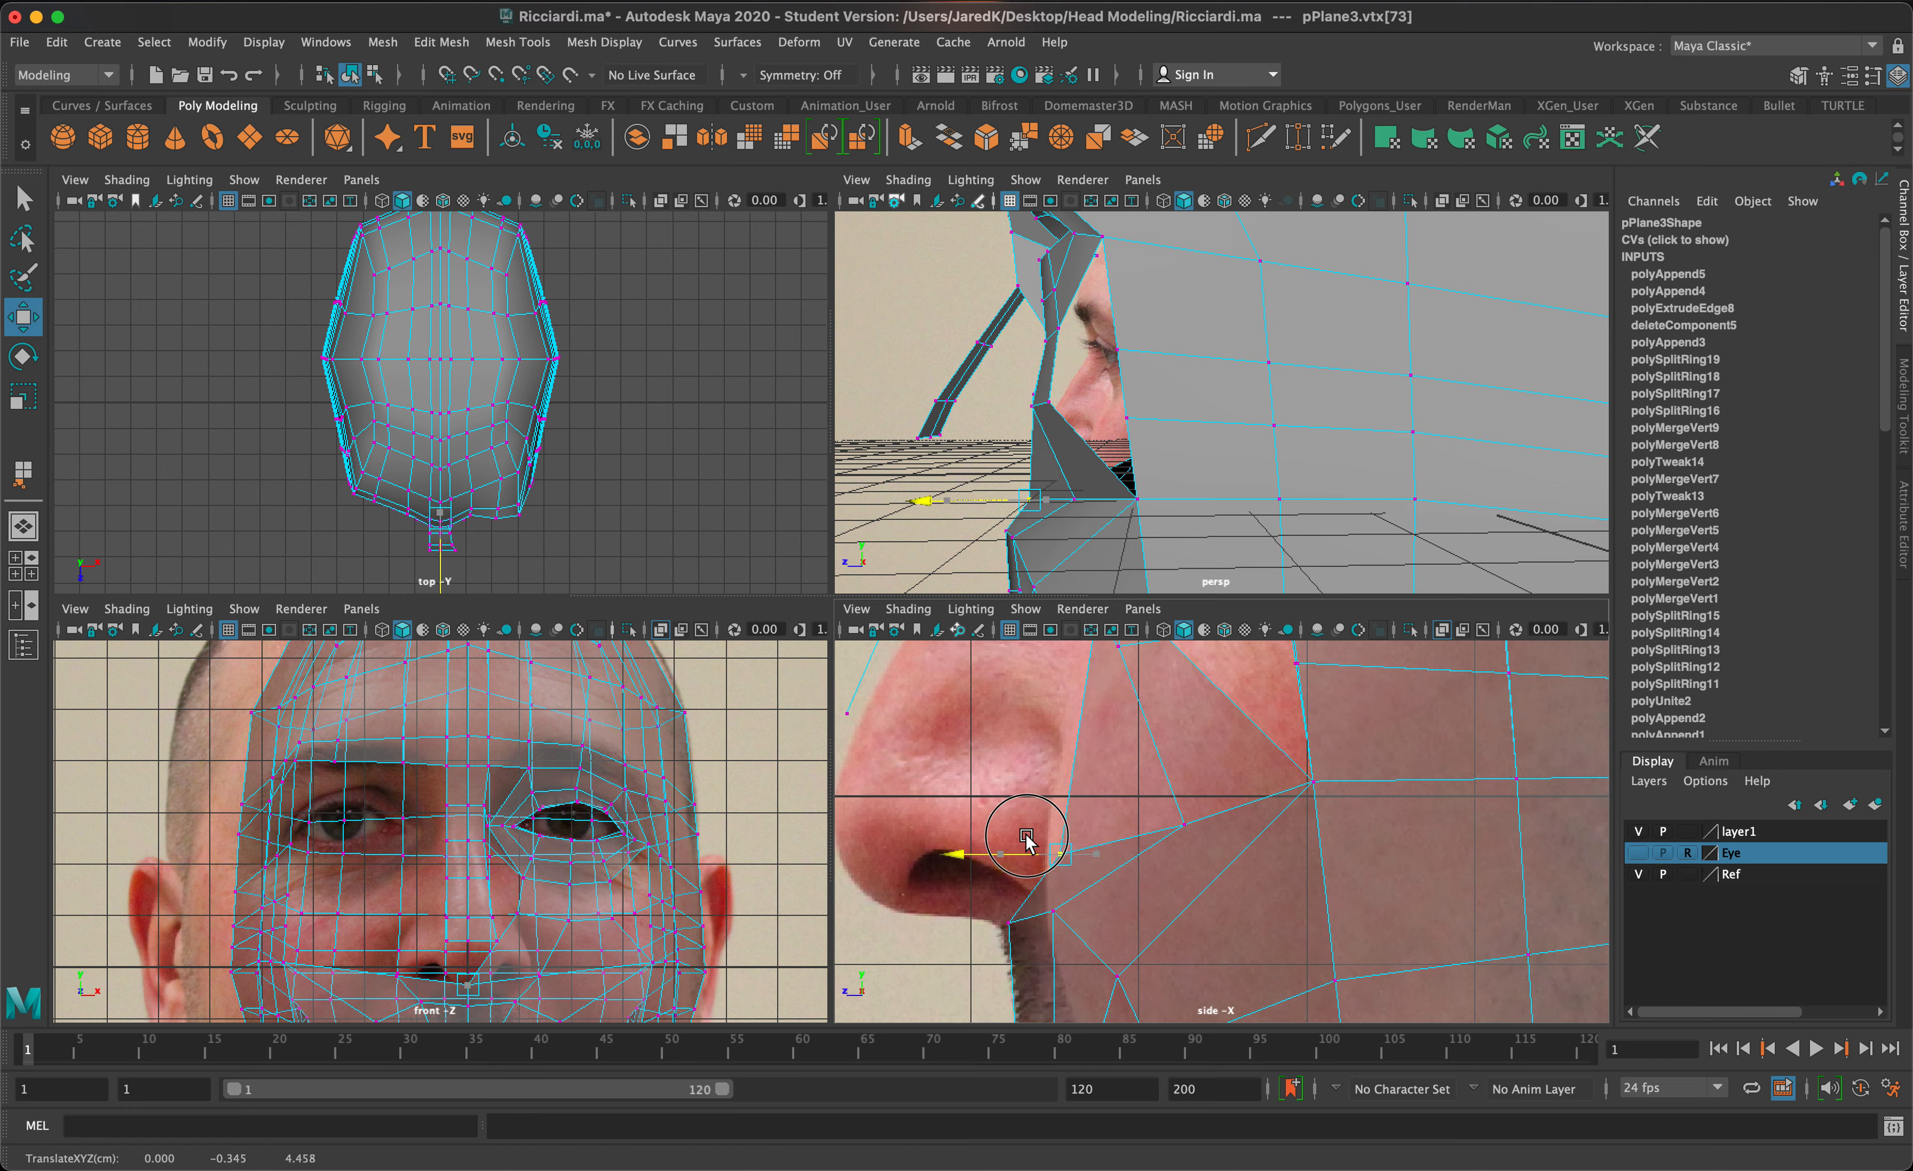
- Move the middle vertex of the lower cheek border forward in the side view to about Z 4.574
{"action": "left_click_drag", "start_coordinate": [1292, 360], "coordinate": [1437, 359], "text": "alt"}
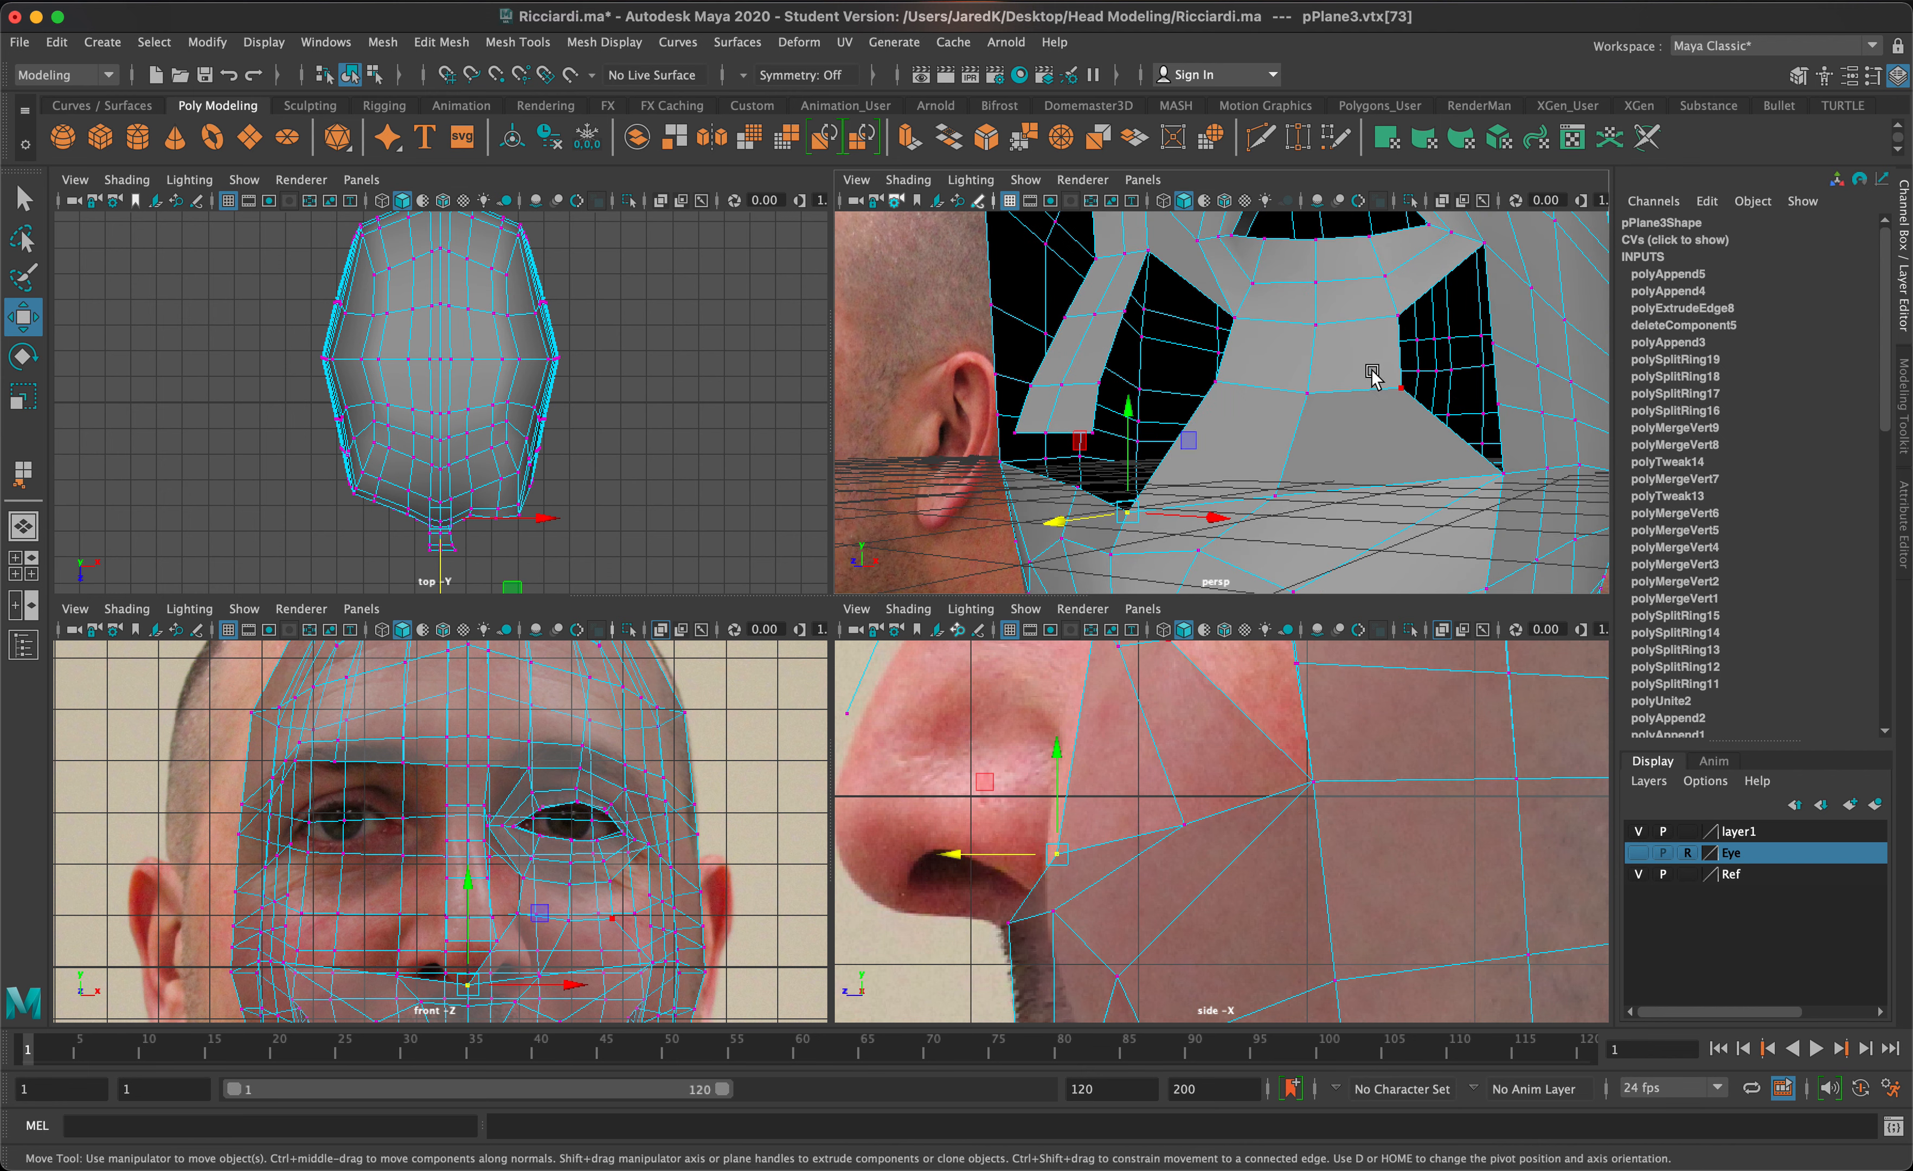
{"action": "left_click", "coordinate": [1276, 488]}
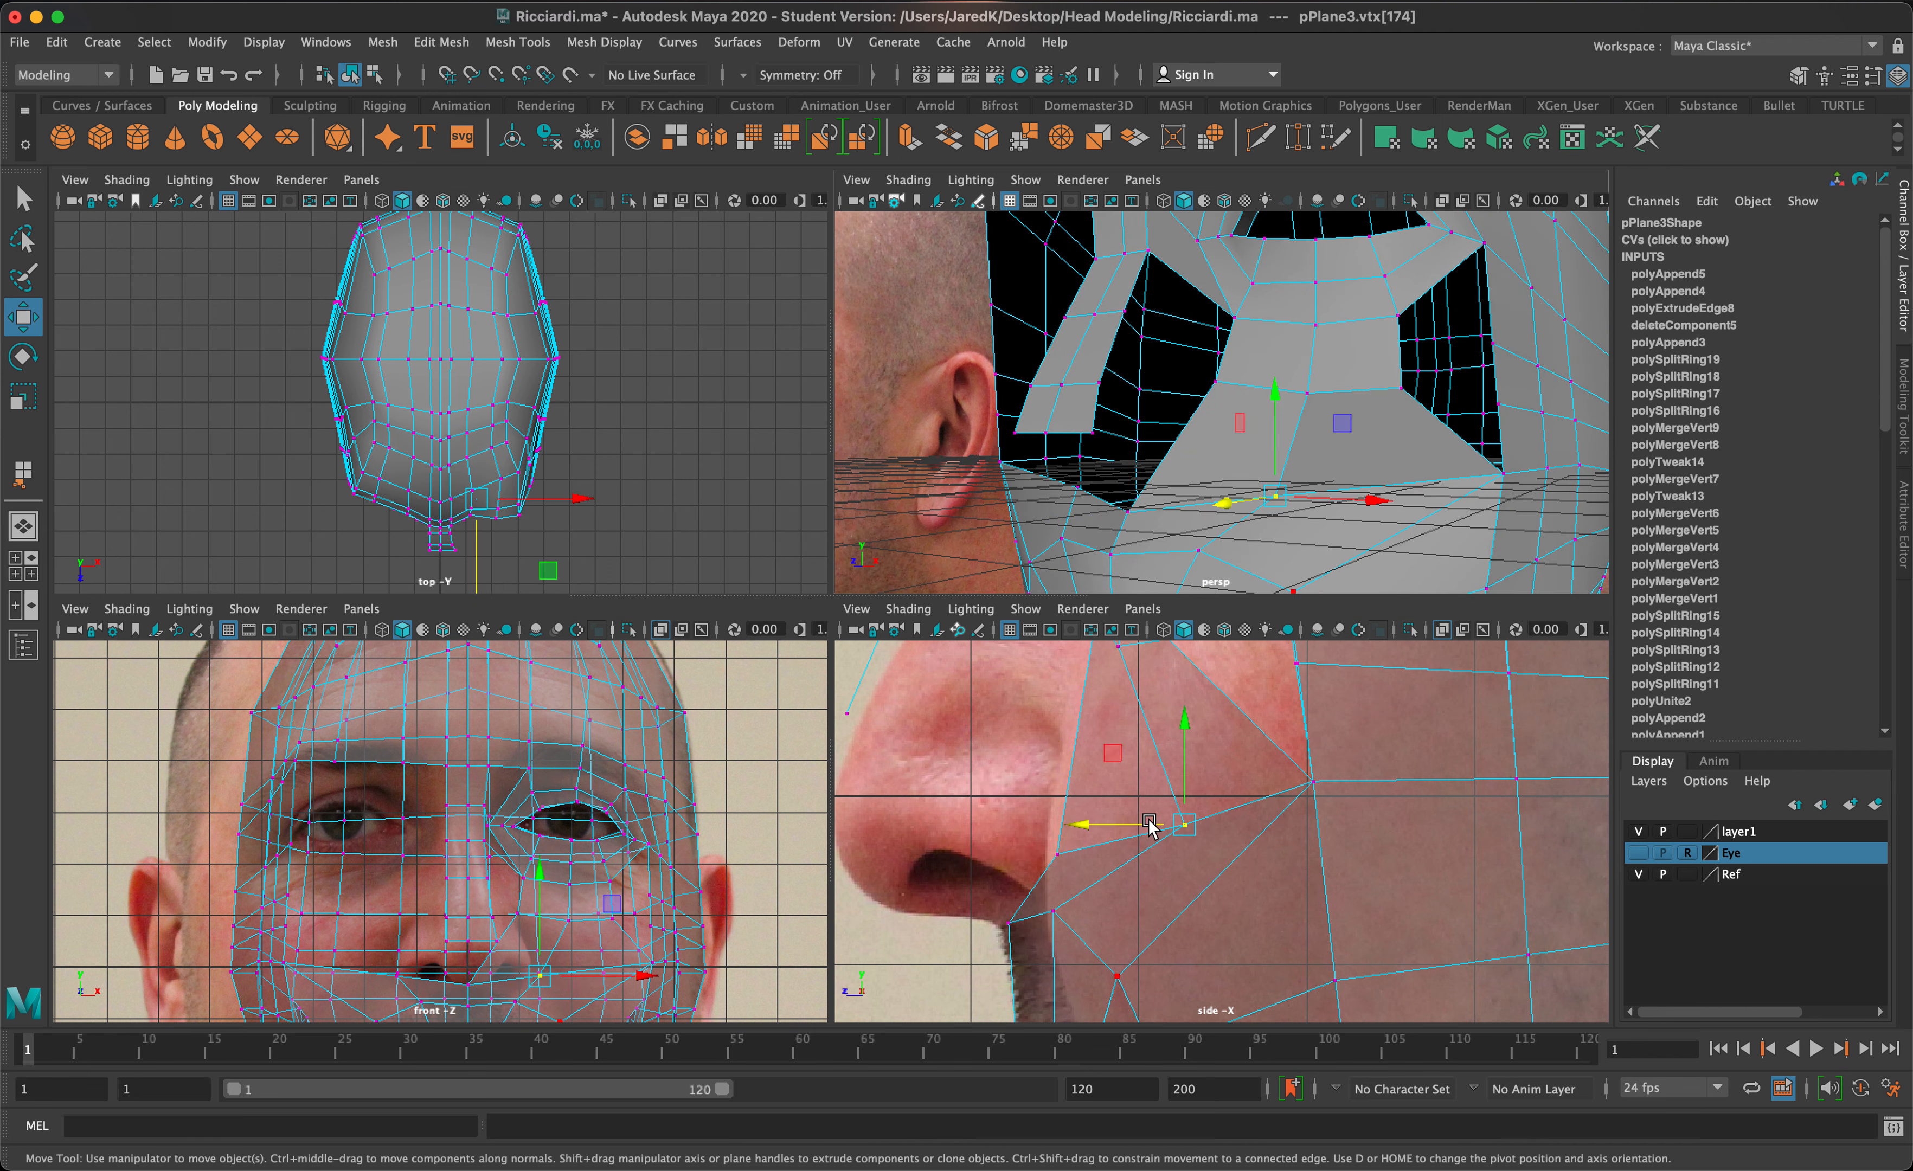
{"action": "left_click_drag", "start_coordinate": [1149, 824], "coordinate": [1060, 829]}
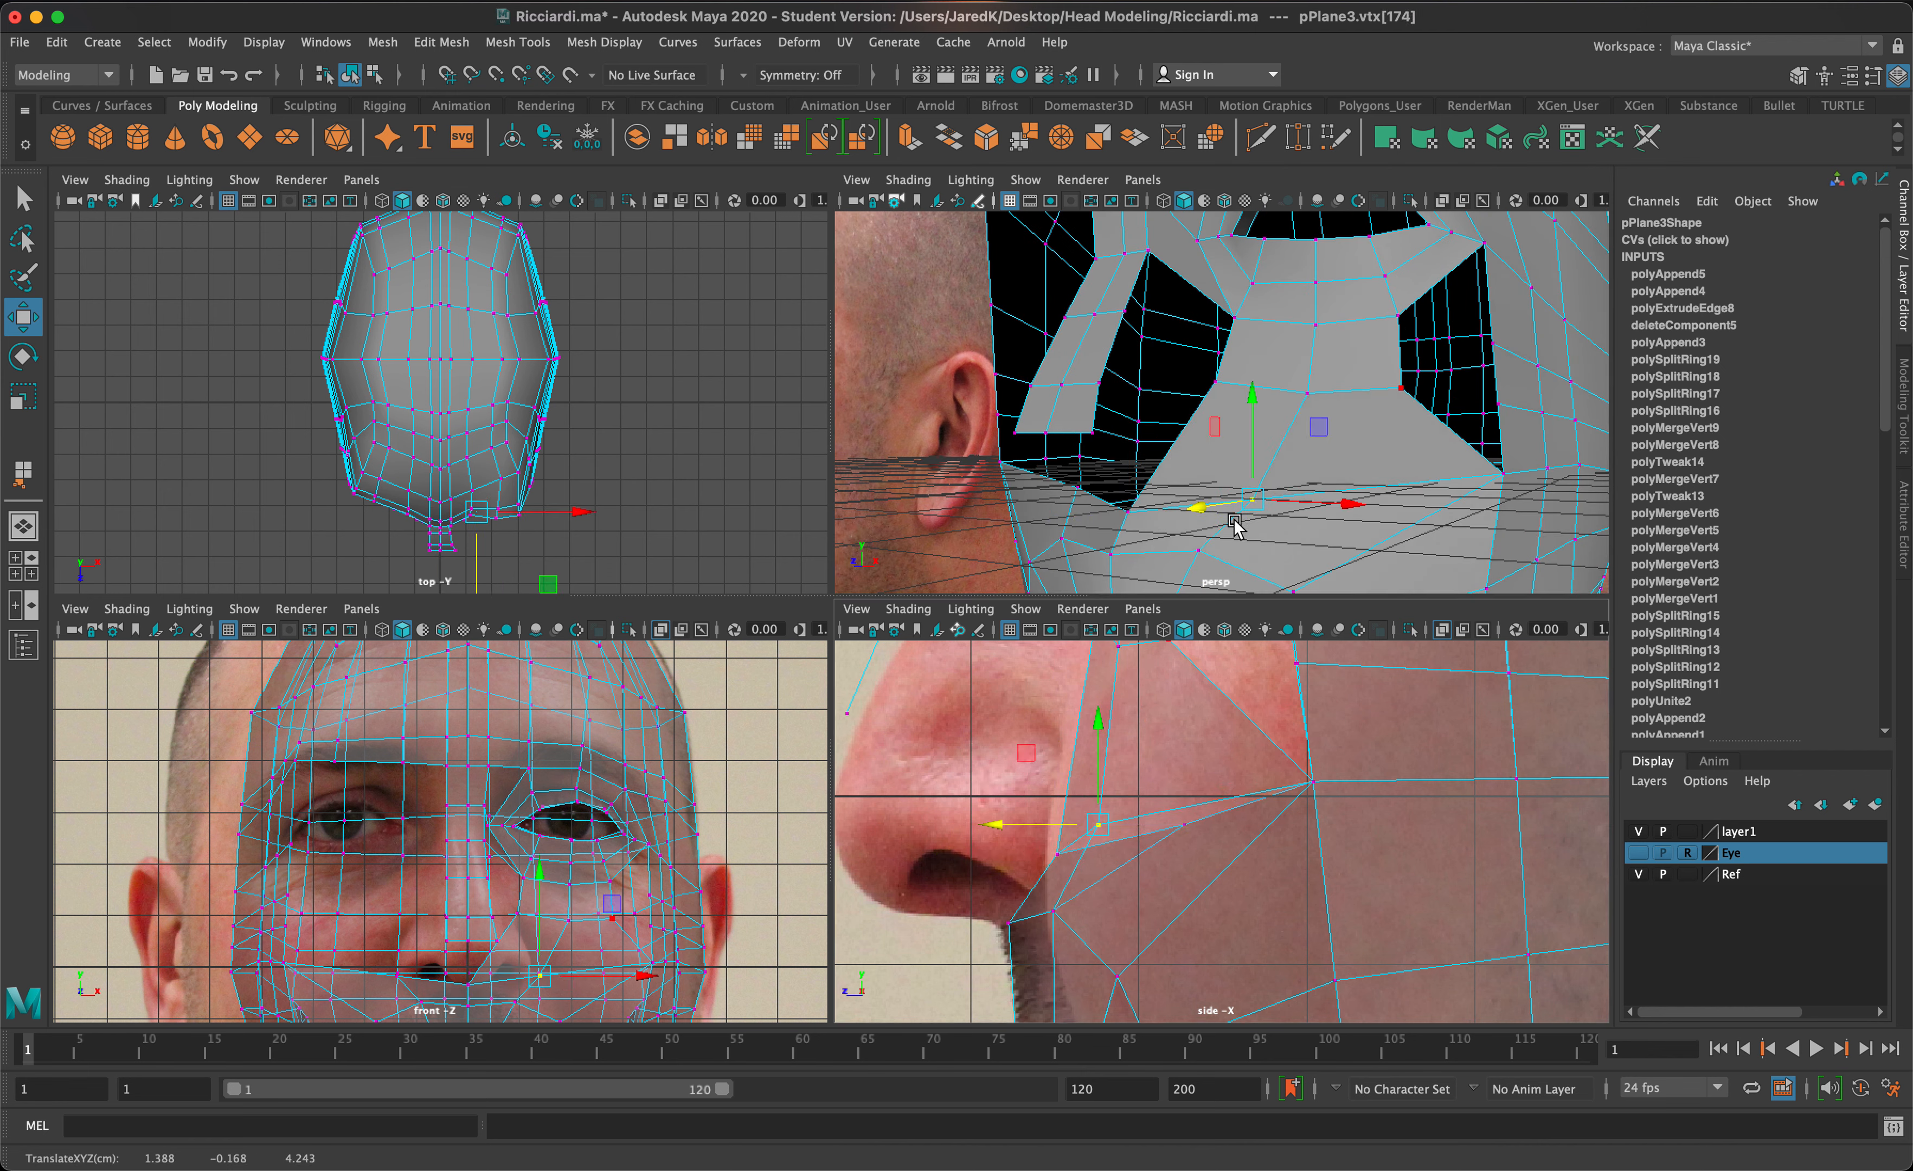
{"action": "left_click_drag", "start_coordinate": [1254, 522], "coordinate": [1194, 577], "text": "alt"}
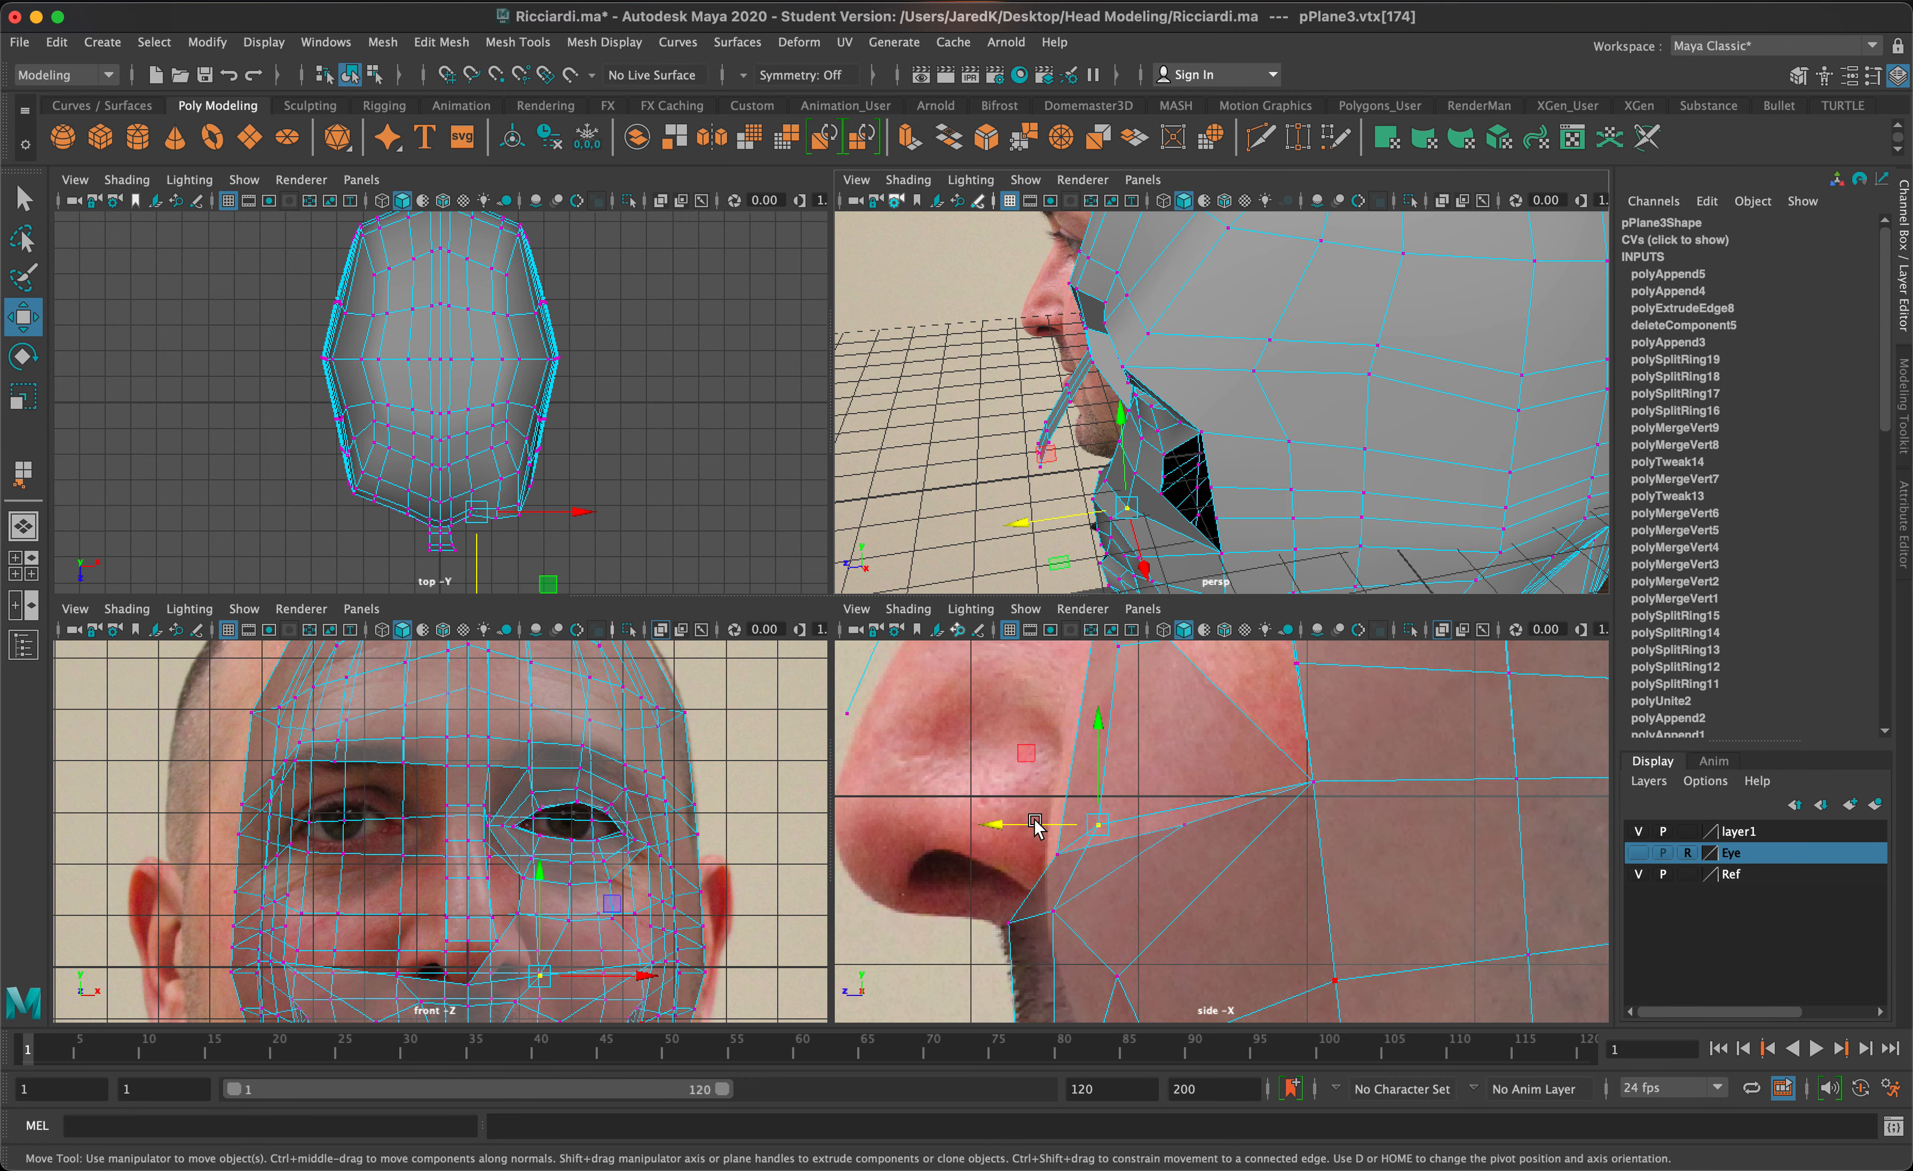
{"action": "mouse_move", "coordinate": [1035, 824]}
{"action": "left_mouse_down"}
{"action": "mouse_move", "coordinate": [986, 824]}
{"action": "mouse_move", "coordinate": [1010, 826]}
{"action": "left_mouse_up"}
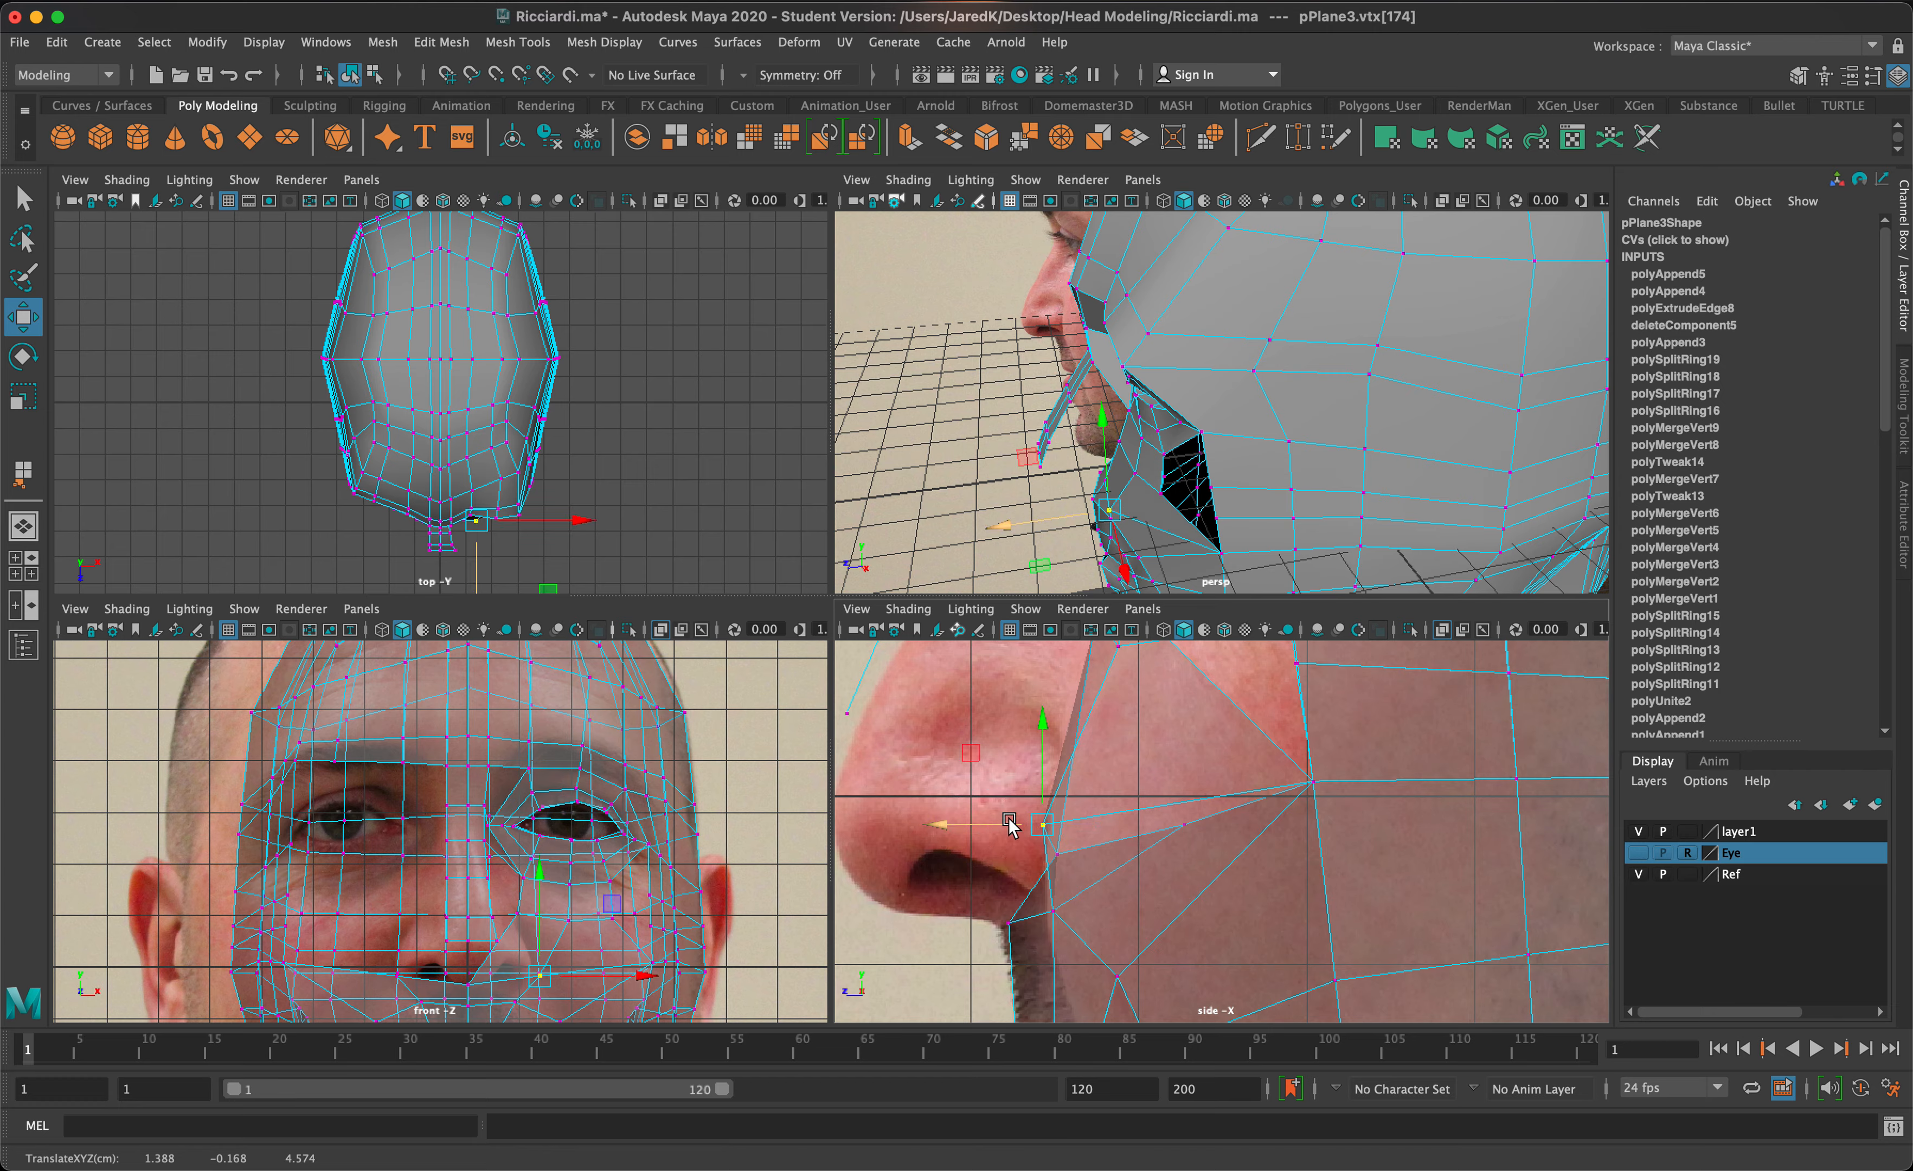
- Move the outer corner vertex of the lower cheek border forward in the side view to about Z 3.738
{"action": "left_click_drag", "start_coordinate": [1209, 533], "coordinate": [1153, 483], "text": "alt"}
{"action": "left_click", "coordinate": [1170, 437]}
{"action": "middle_click_drag", "start_coordinate": [1251, 769], "coordinate": [1123, 760]}
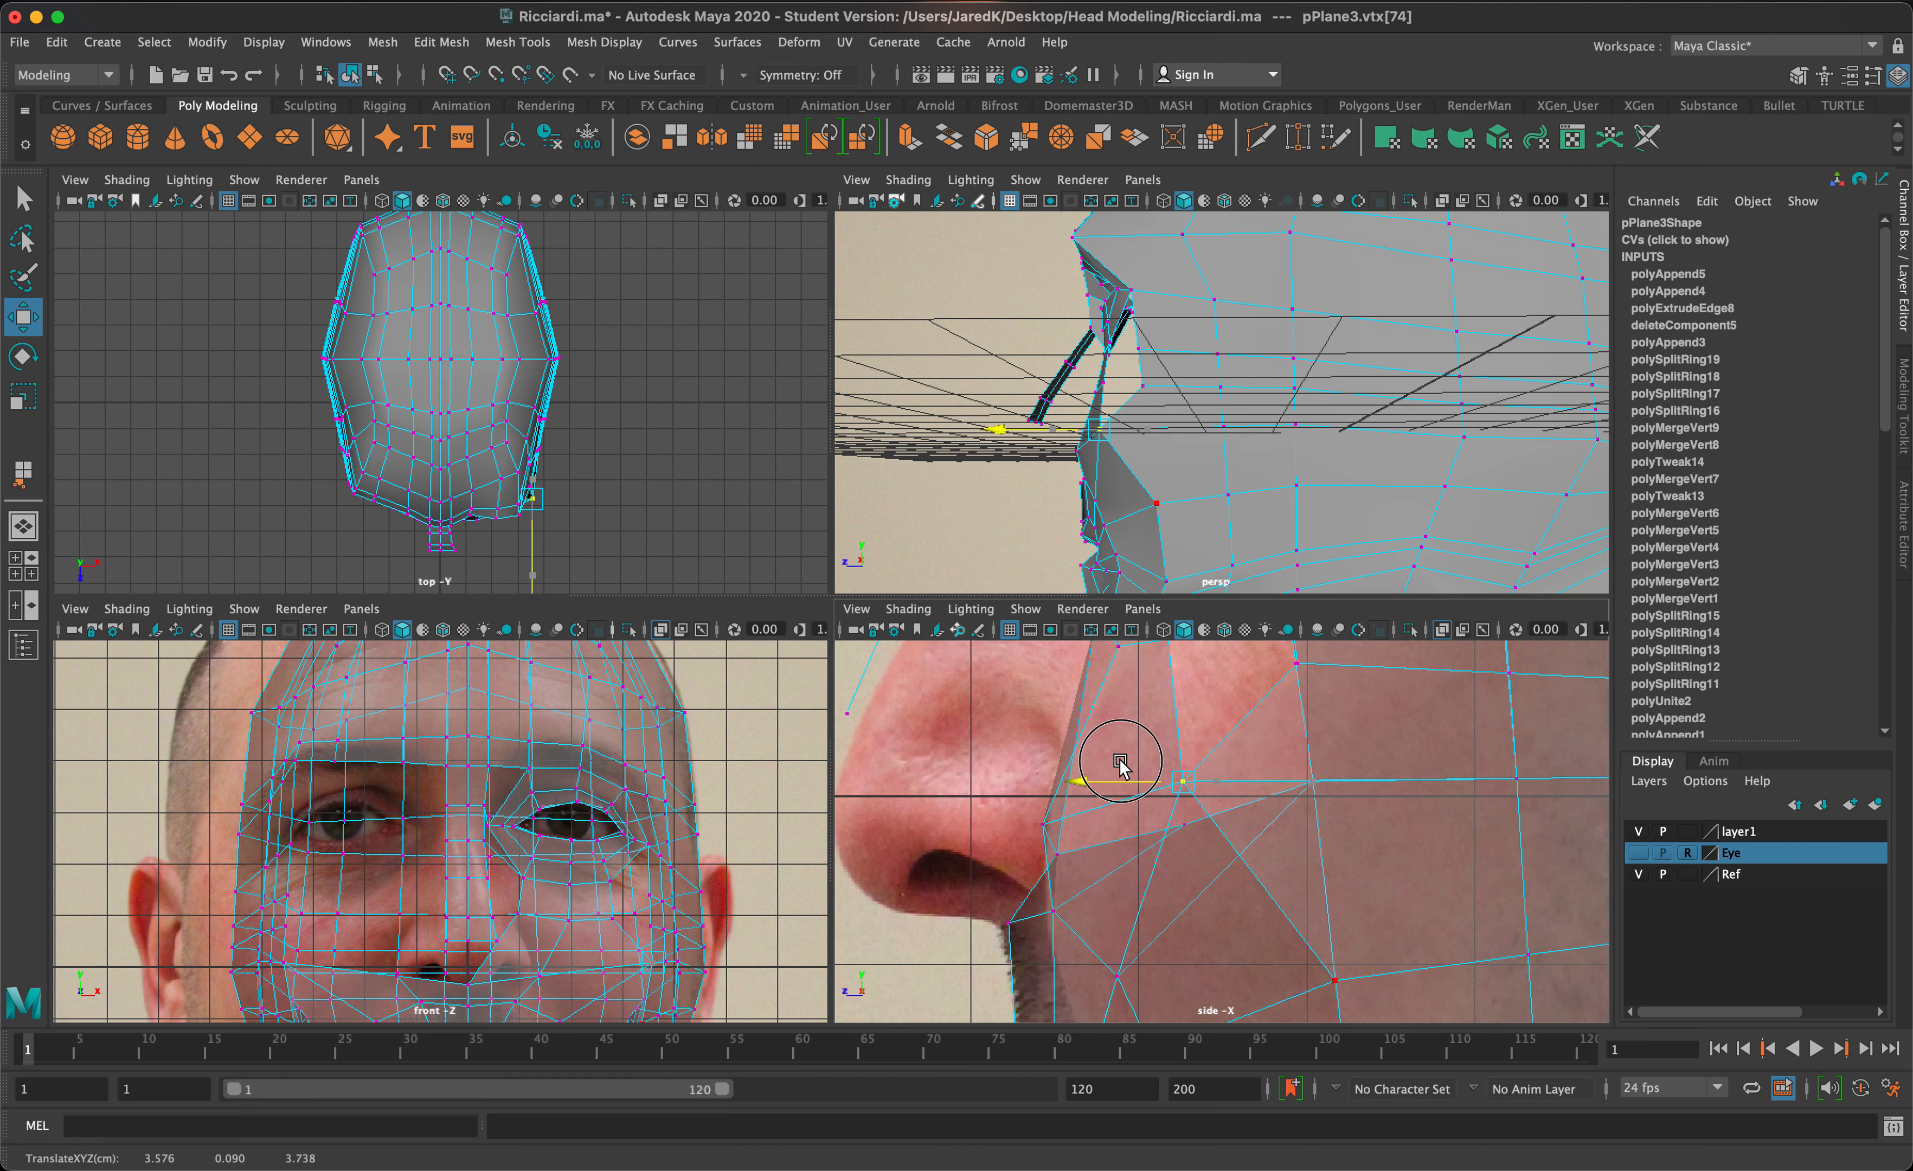
{"action": "left_click_drag", "start_coordinate": [1153, 470], "coordinate": [1272, 501], "text": "alt"}
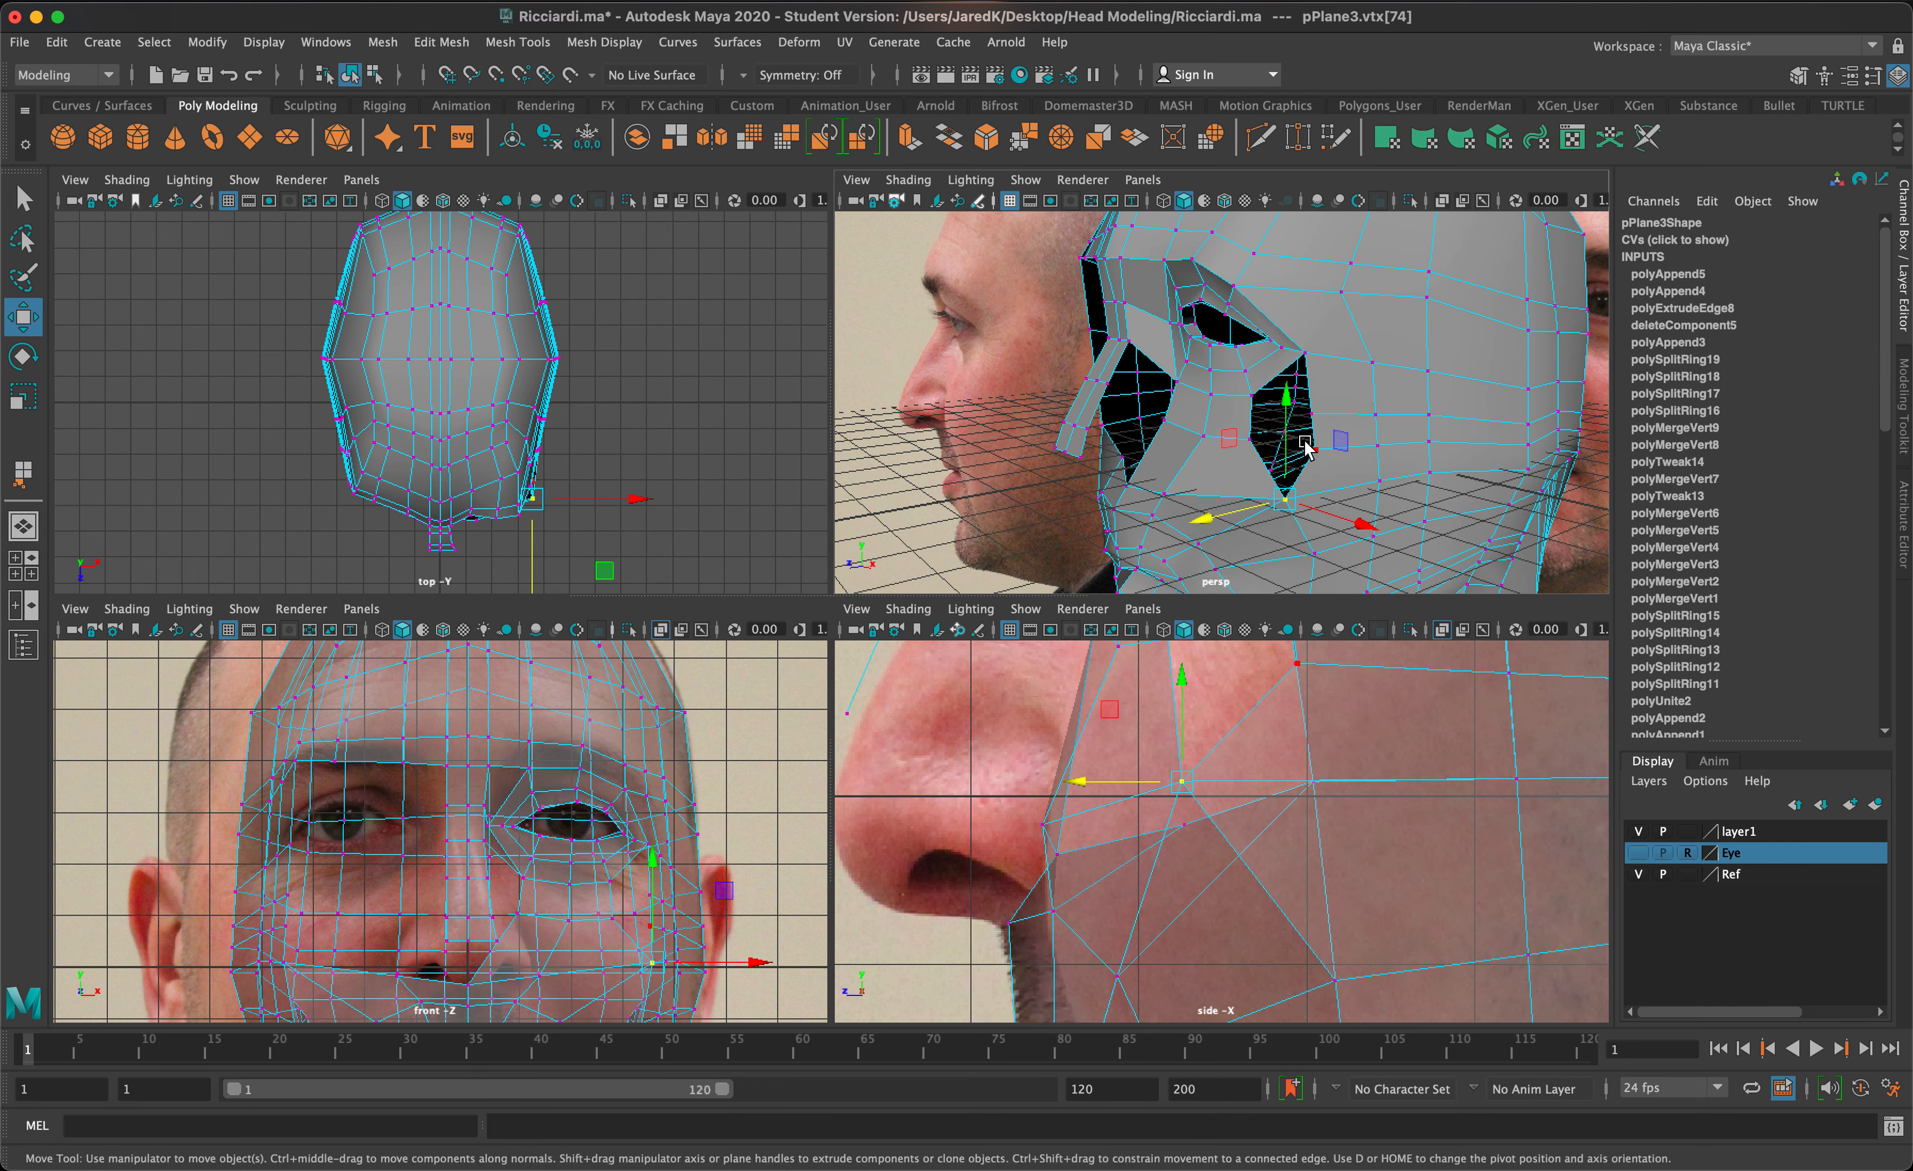
- Append a face across the upper part of the remaining gap between the cheek strip and the side of the head
{"action": "key", "text": "q"}
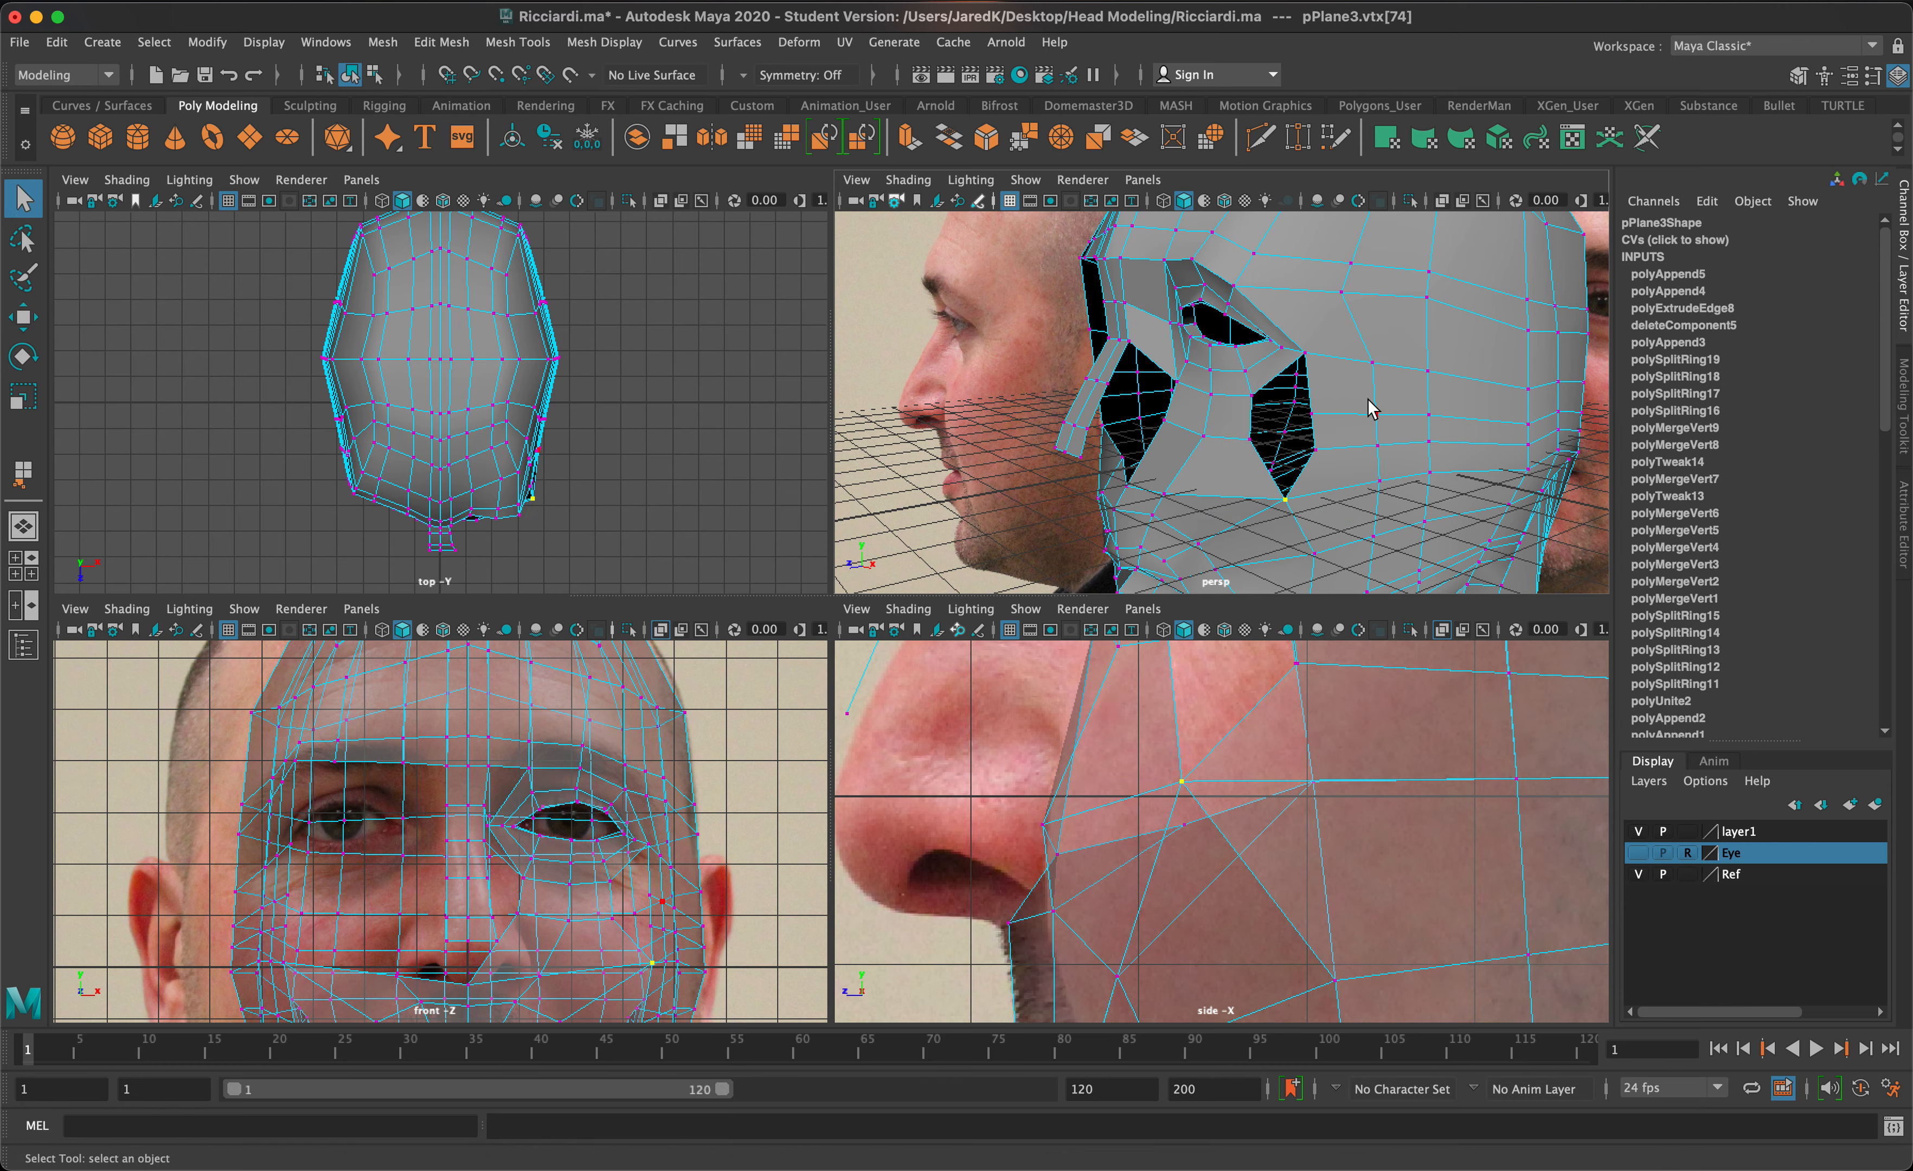
{"action": "left_click", "coordinate": [534, 44]}
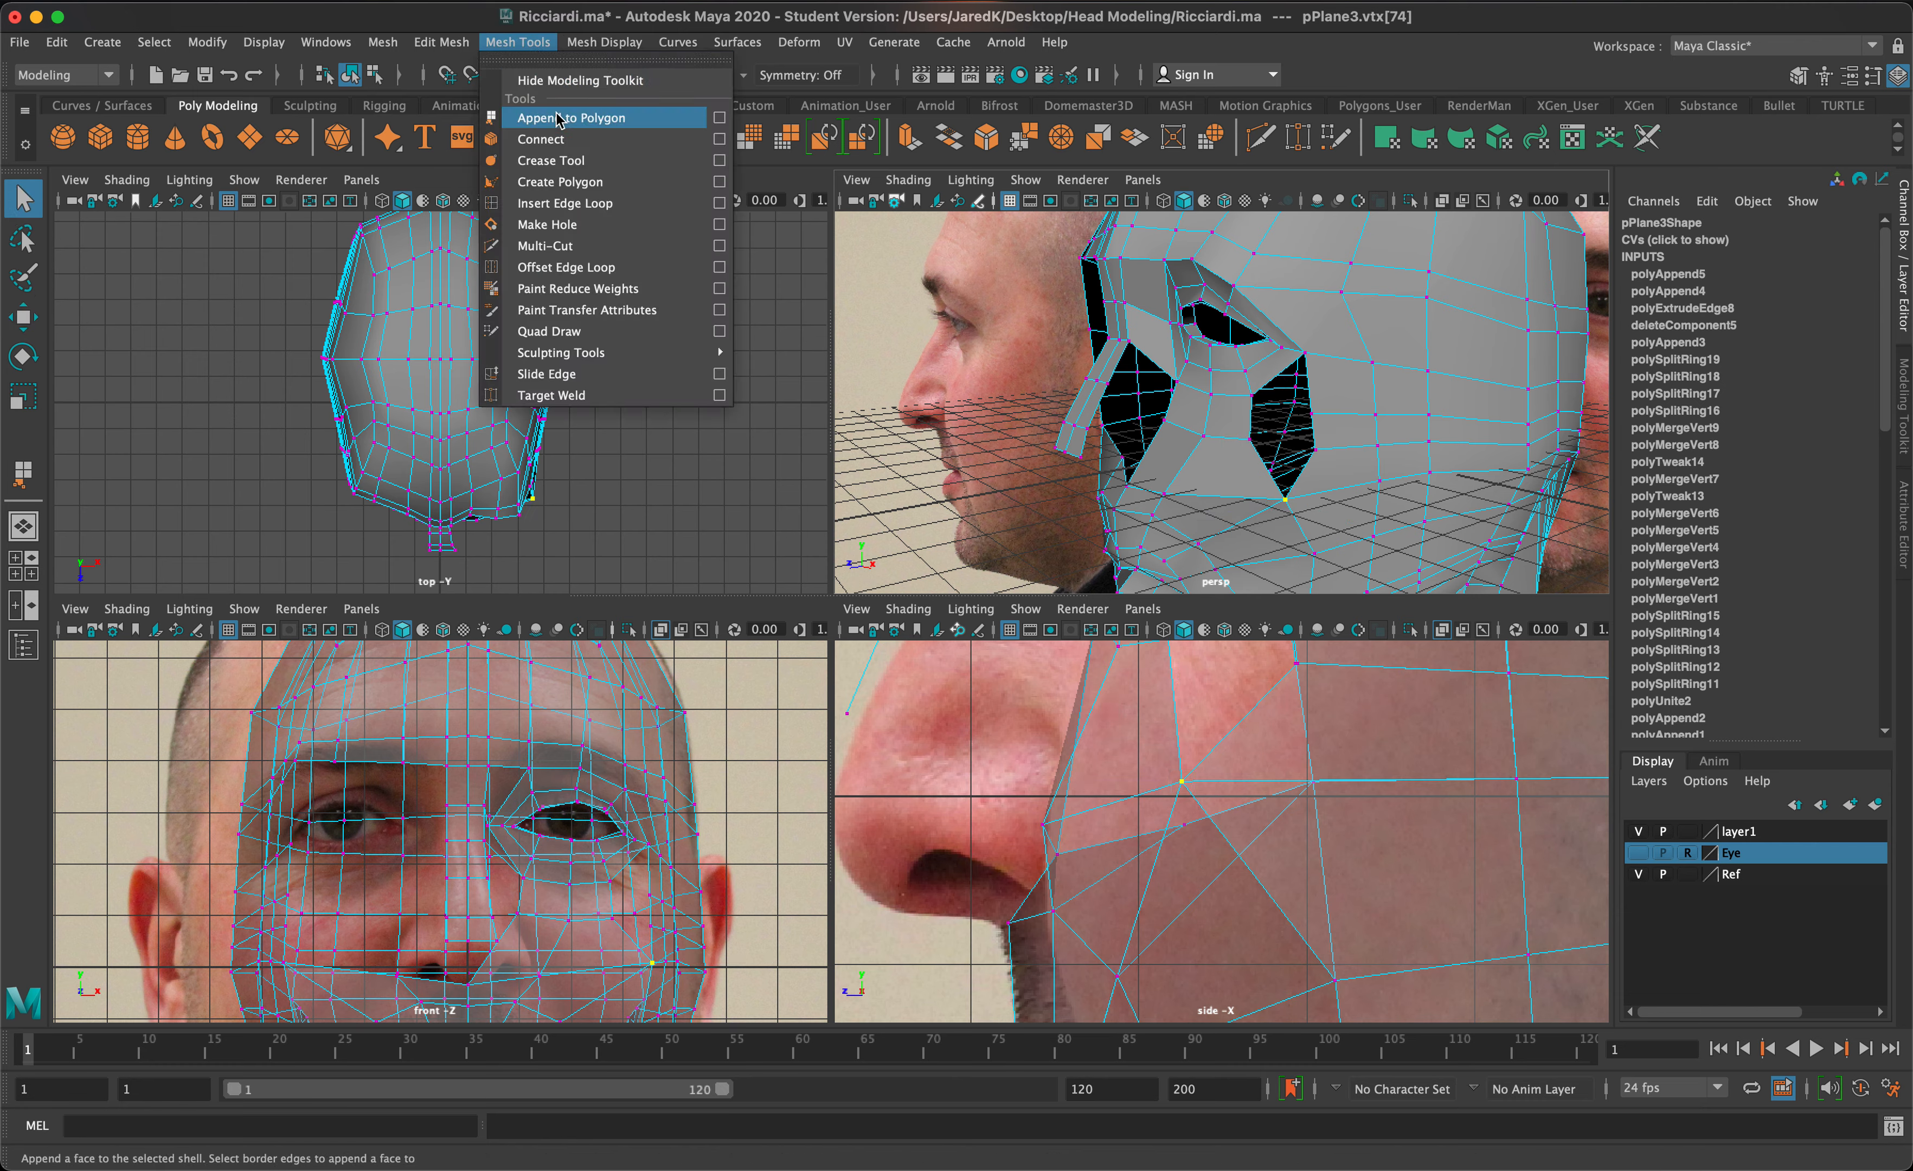
{"action": "left_click", "coordinate": [571, 118]}
{"action": "left_click", "coordinate": [1256, 421]}
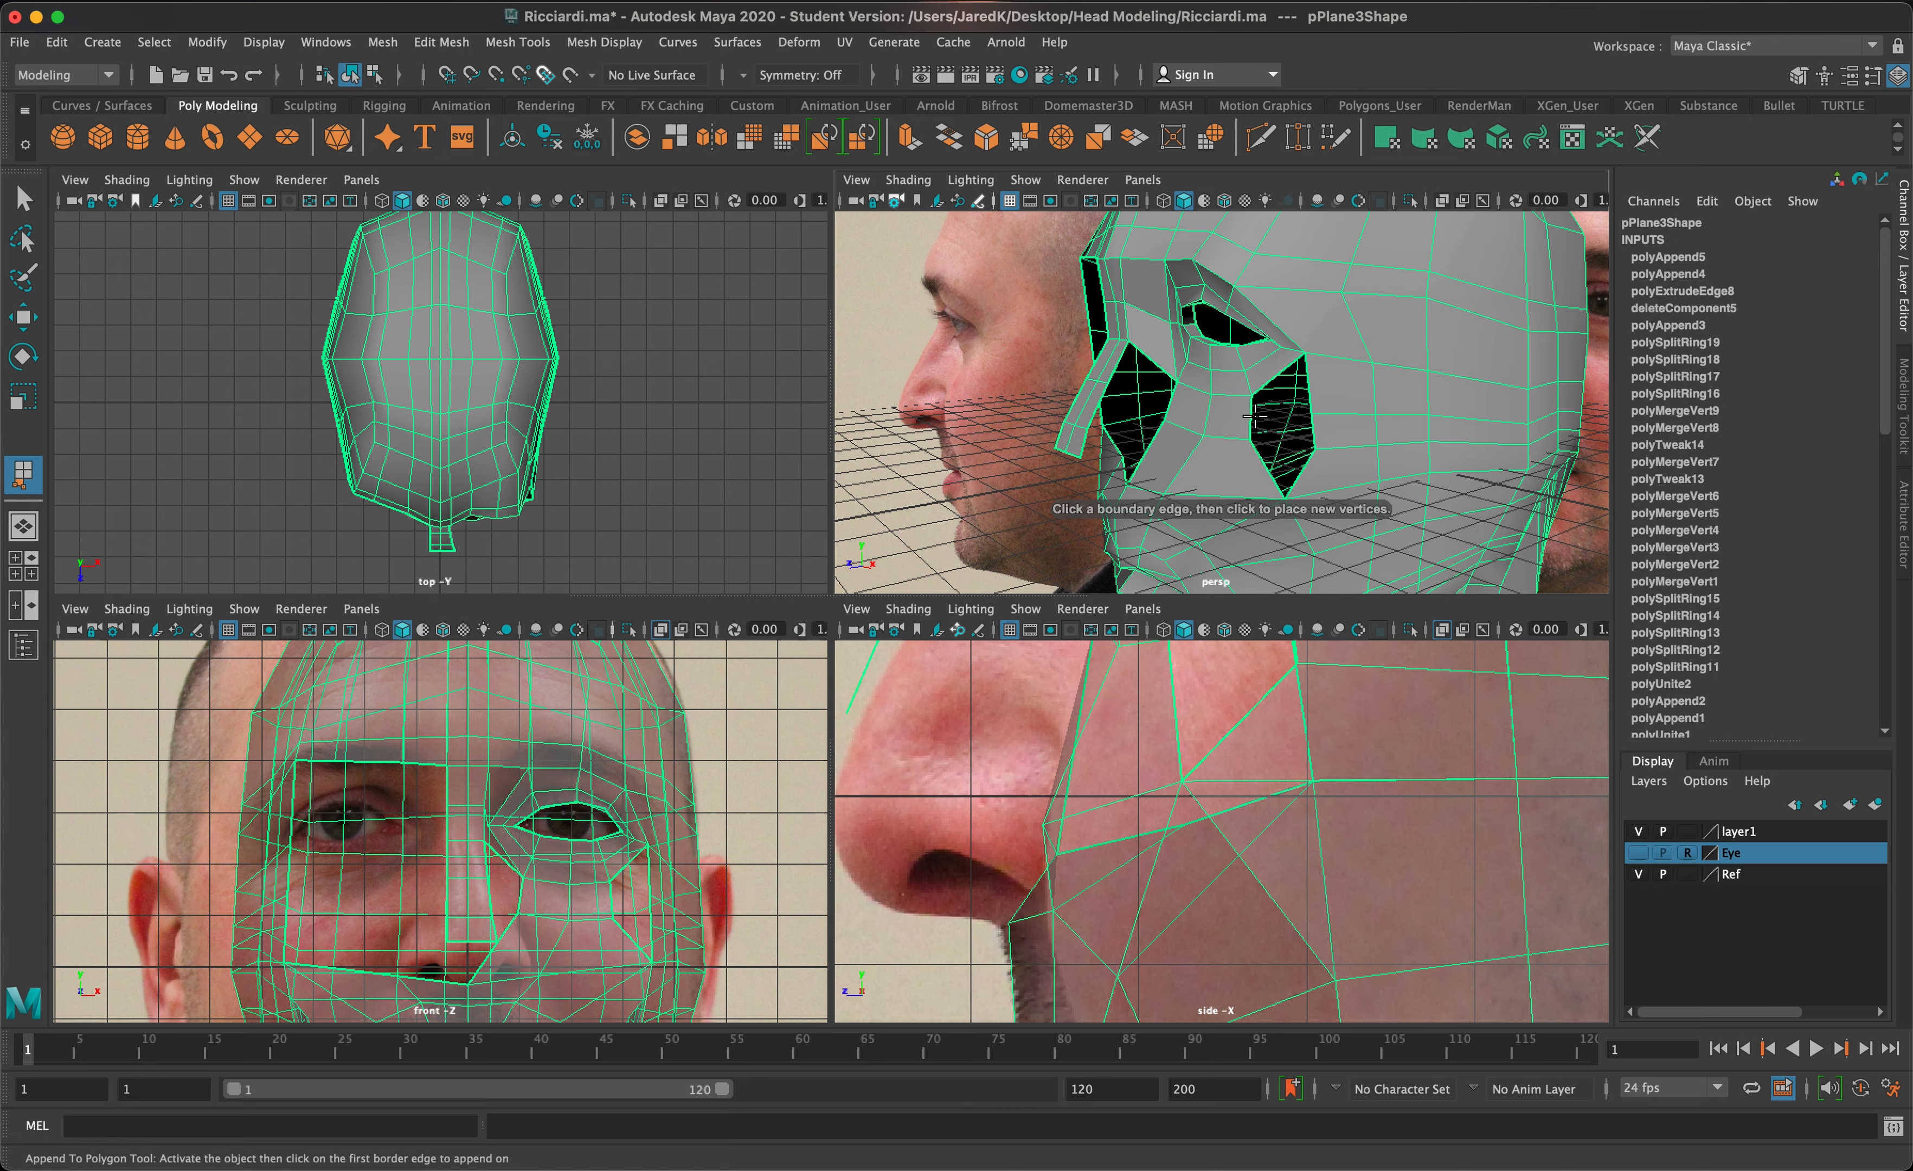
{"action": "left_click", "coordinate": [1297, 395]}
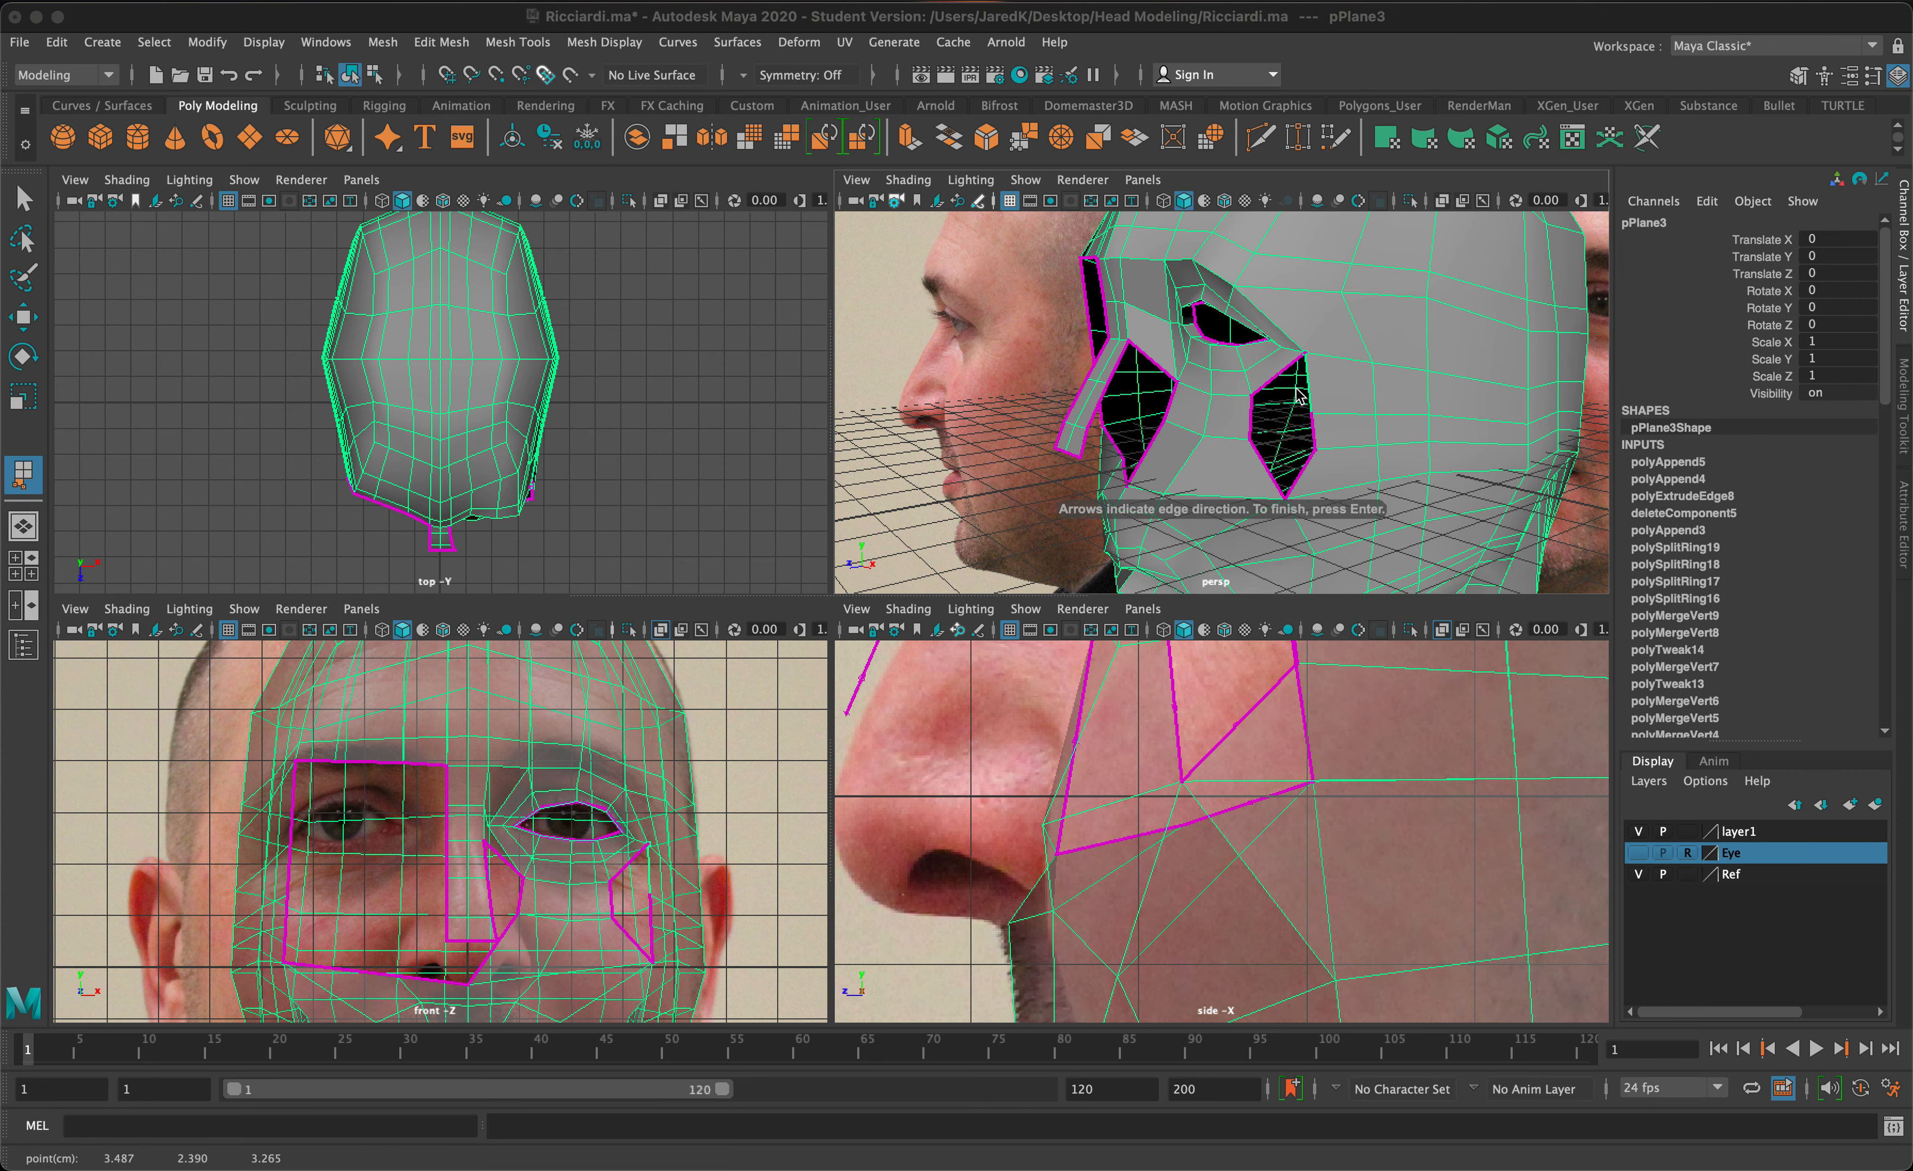
{"action": "left_click", "coordinate": [1253, 418]}
{"action": "key", "text": "Return"}
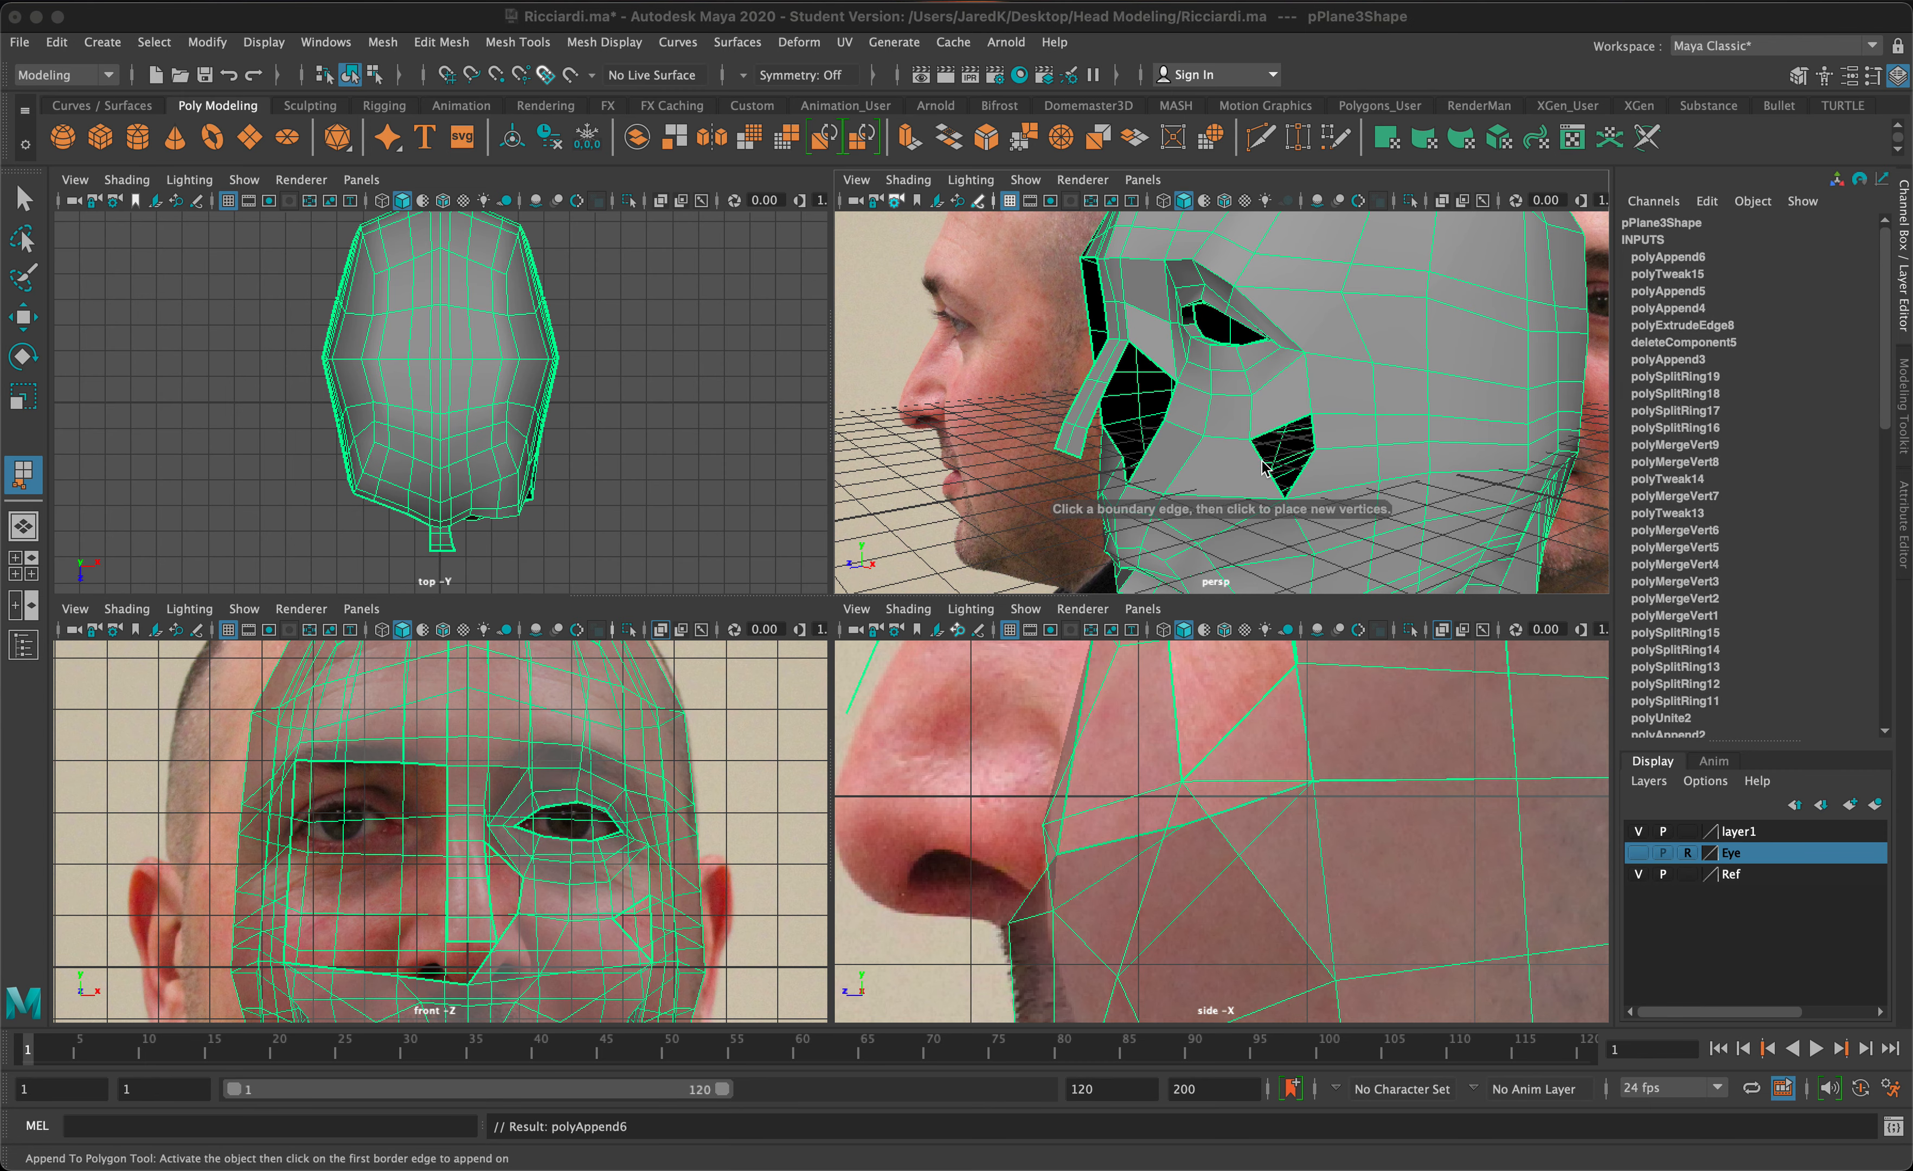
- Append a face closing the lower part of the outer cheek gap, and briefly preview the mesh smoothed
{"action": "left_click", "coordinate": [1310, 440]}
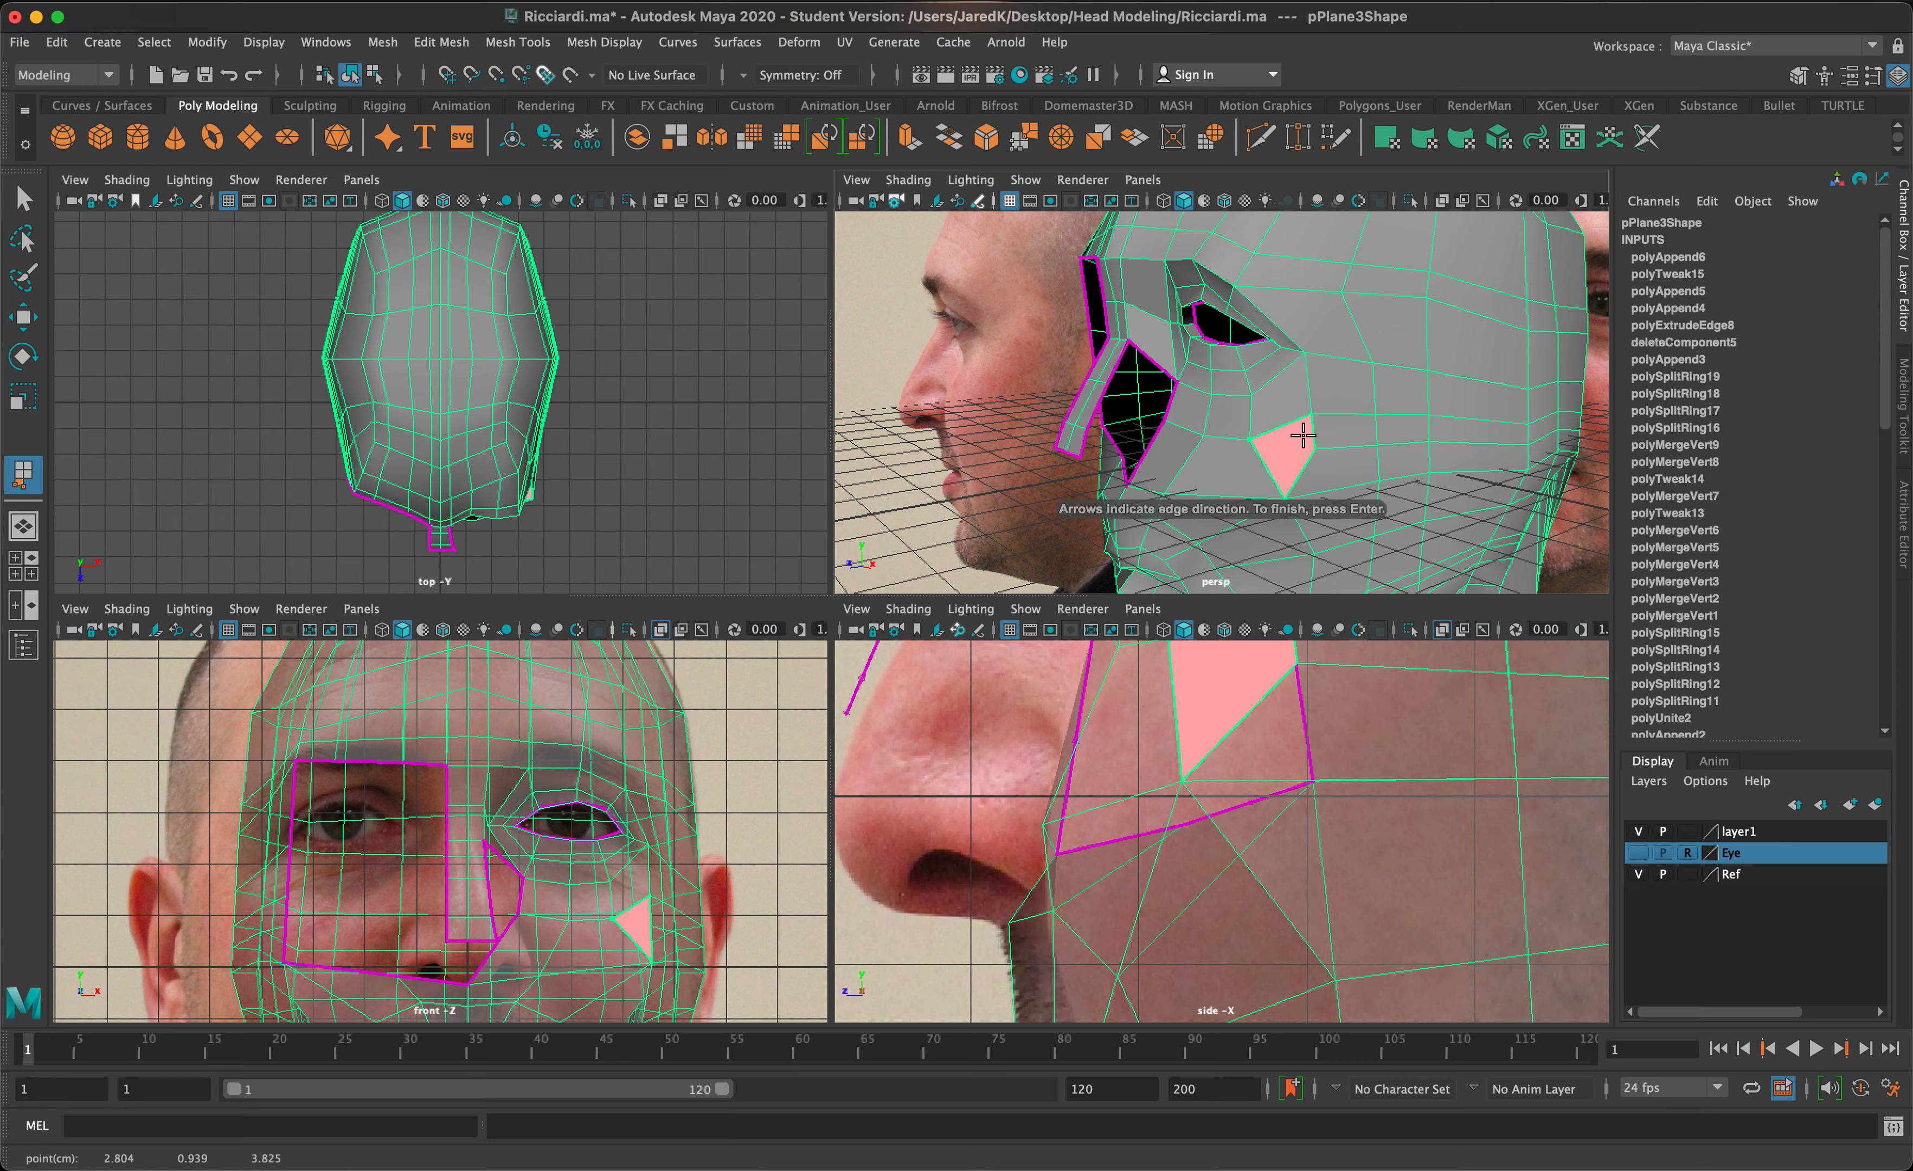
{"action": "key", "text": "Return"}
{"action": "key", "text": "q"}
{"action": "left_click_drag", "start_coordinate": [1316, 405], "coordinate": [1417, 482], "text": "alt"}
{"action": "key", "text": "3"}
{"action": "key", "text": "1"}
- Move the outer corner vertex of the lower cheek border slightly inward along X
{"action": "right_click", "coordinate": [1417, 483]}
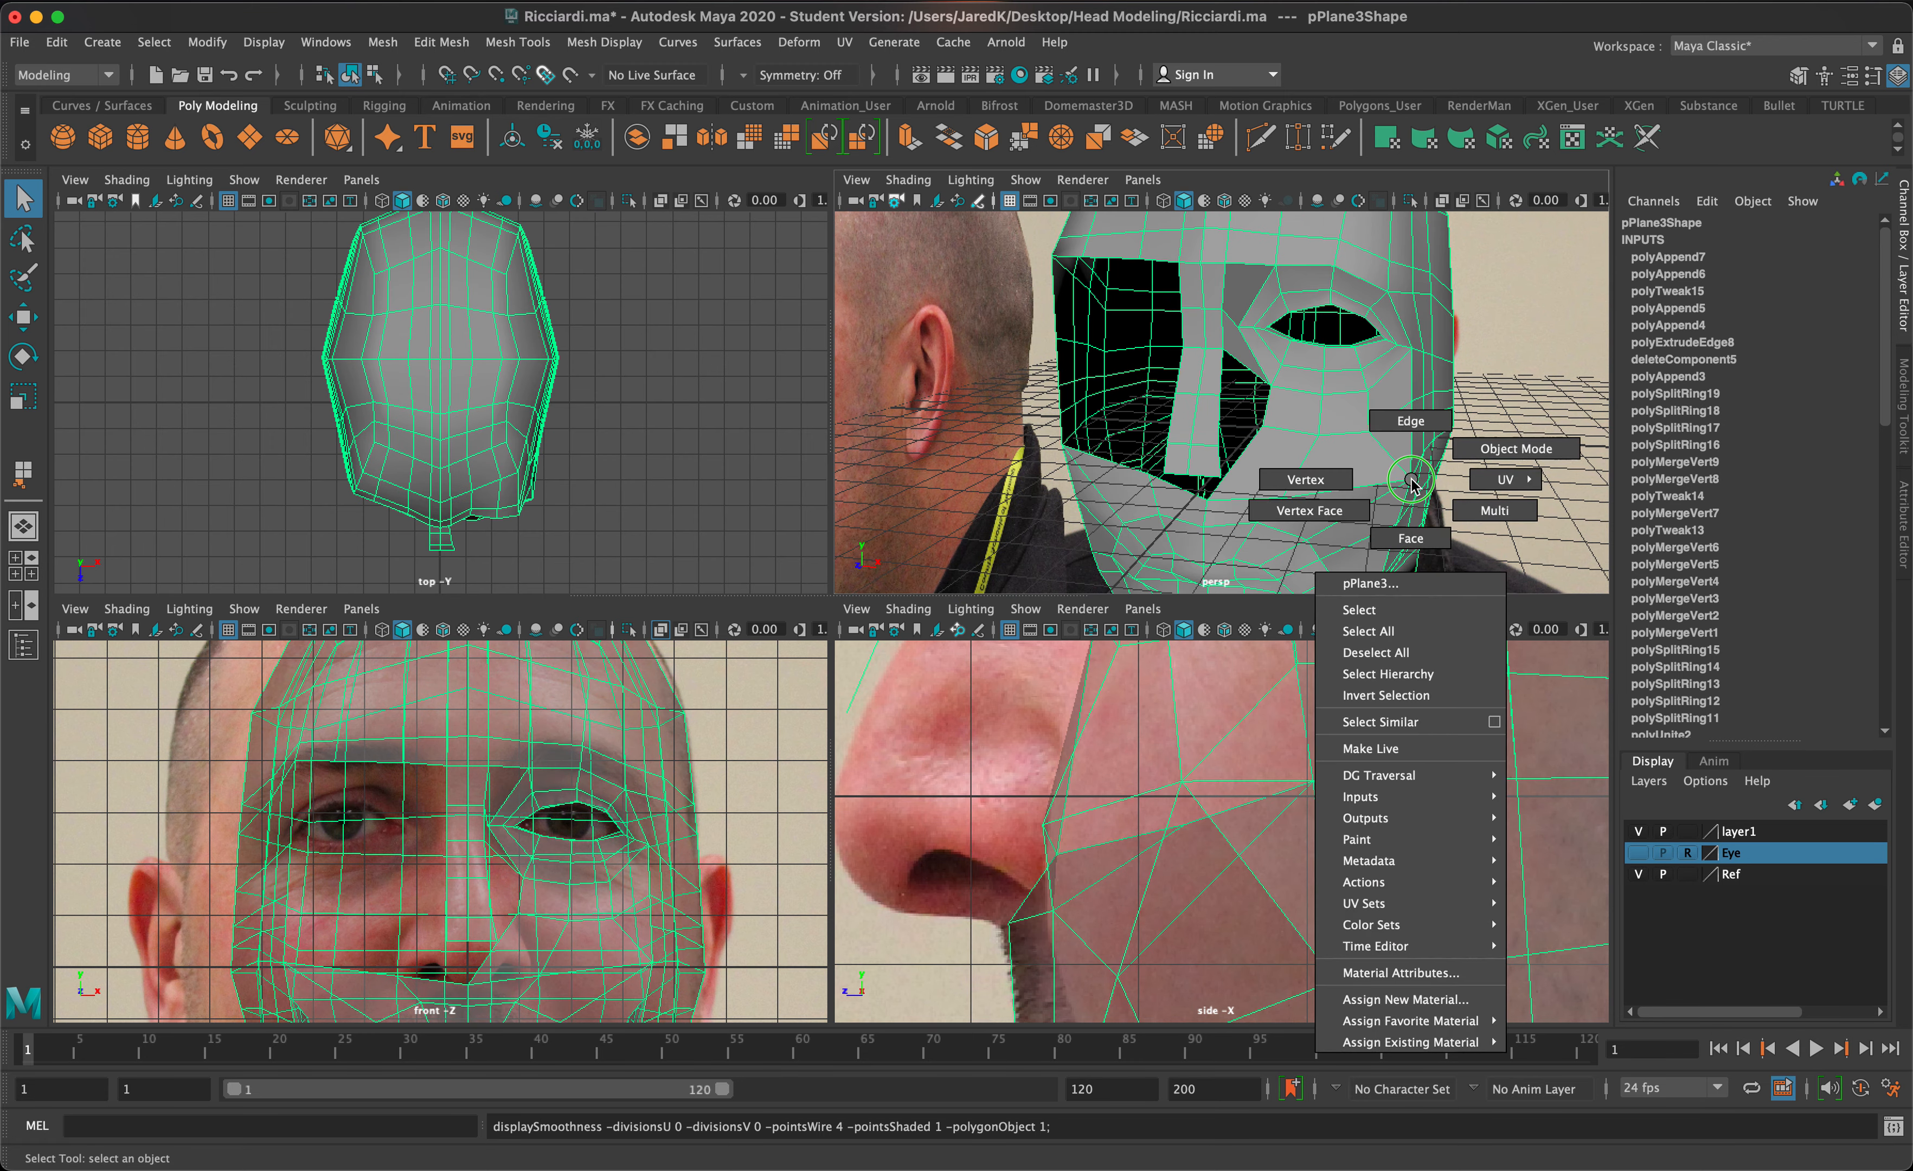
{"action": "left_click", "coordinate": [1373, 468]}
{"action": "left_click", "coordinate": [1409, 480]}
{"action": "key", "text": "w"}
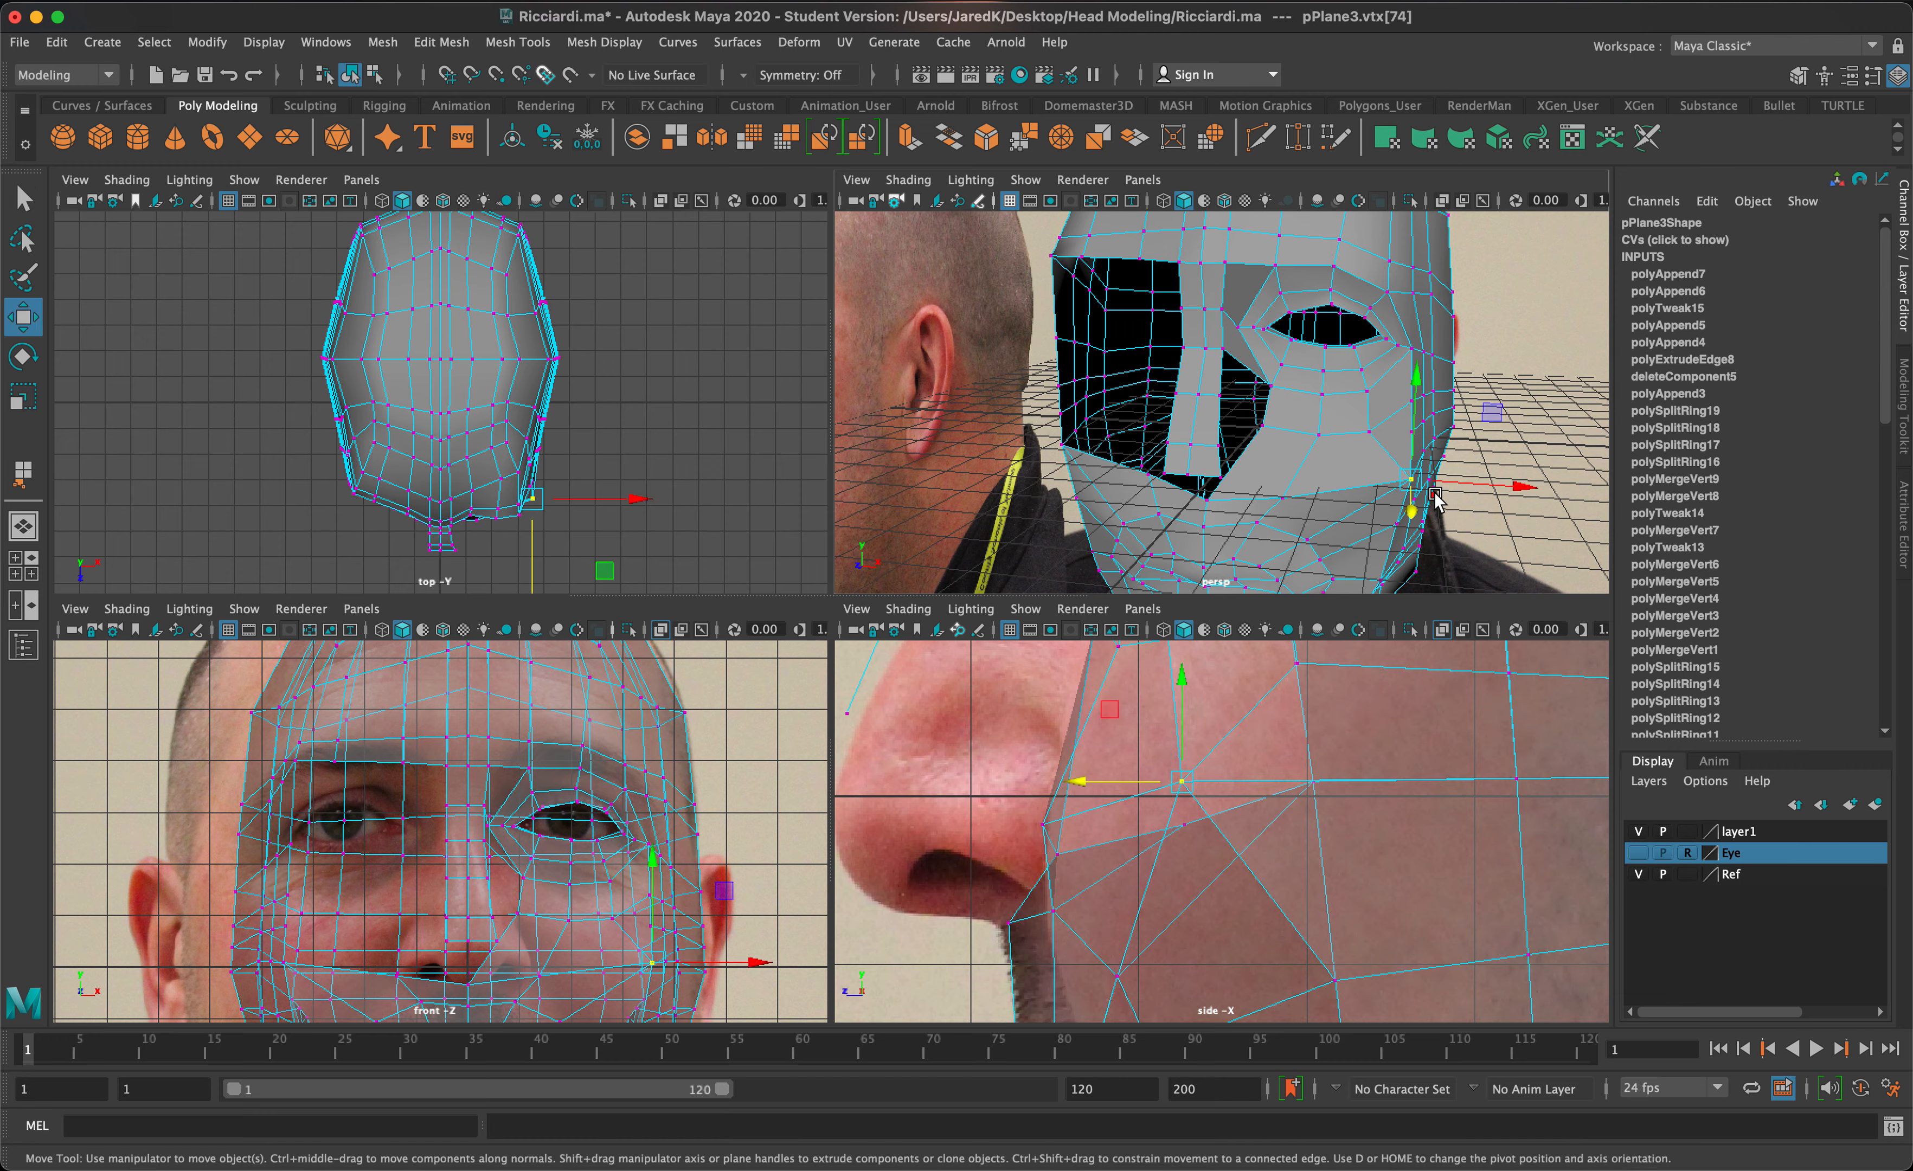
{"action": "left_click_drag", "start_coordinate": [1447, 487], "coordinate": [1523, 464], "text": "alt"}
{"action": "scroll", "coordinate": [1267, 452], "scroll_direction": "up", "scroll_amount": 10}
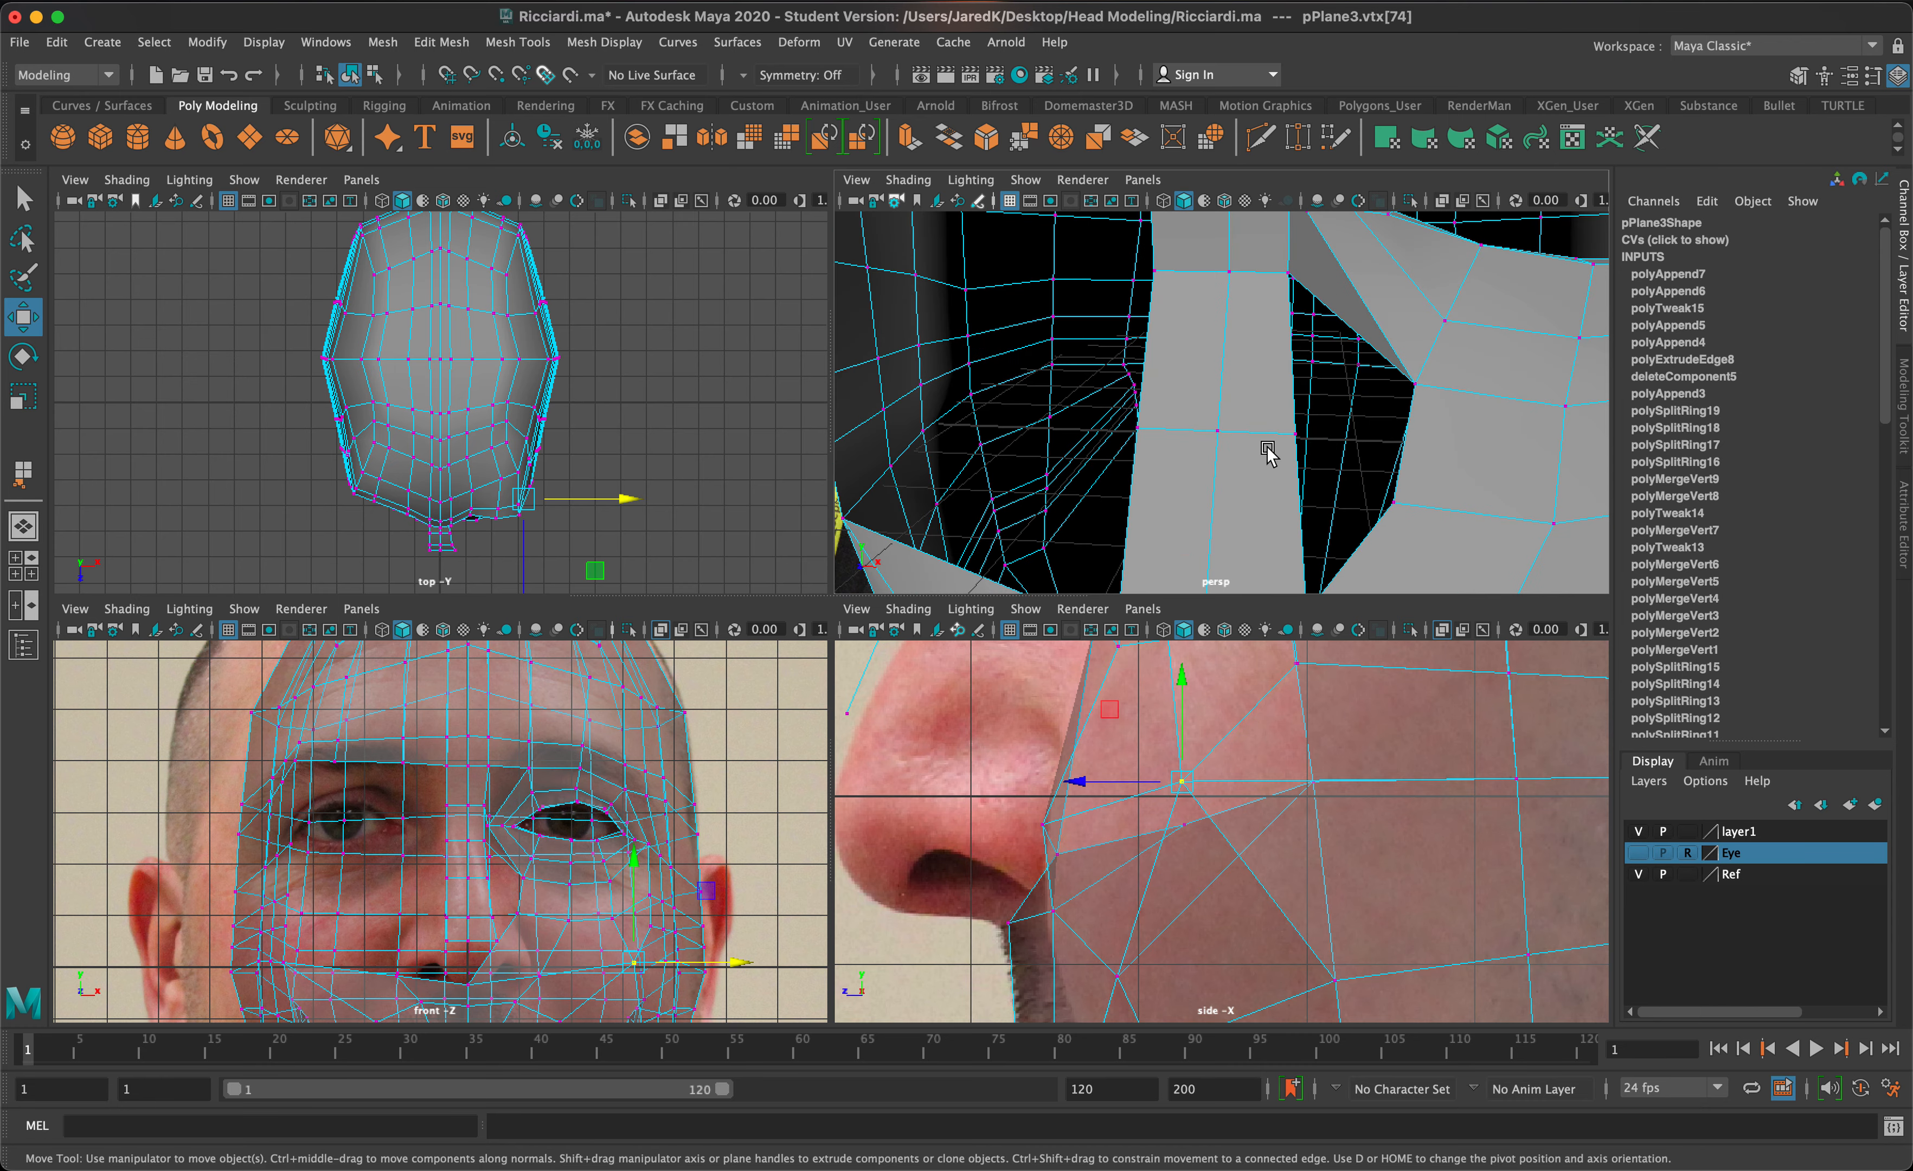
{"action": "scroll", "coordinate": [1270, 451], "scroll_direction": "down", "scroll_amount": 10}
{"action": "middle_click_drag", "start_coordinate": [1280, 441], "coordinate": [1220, 275], "text": "alt"}
{"action": "left_click_drag", "start_coordinate": [1221, 275], "coordinate": [1277, 400], "text": "alt"}
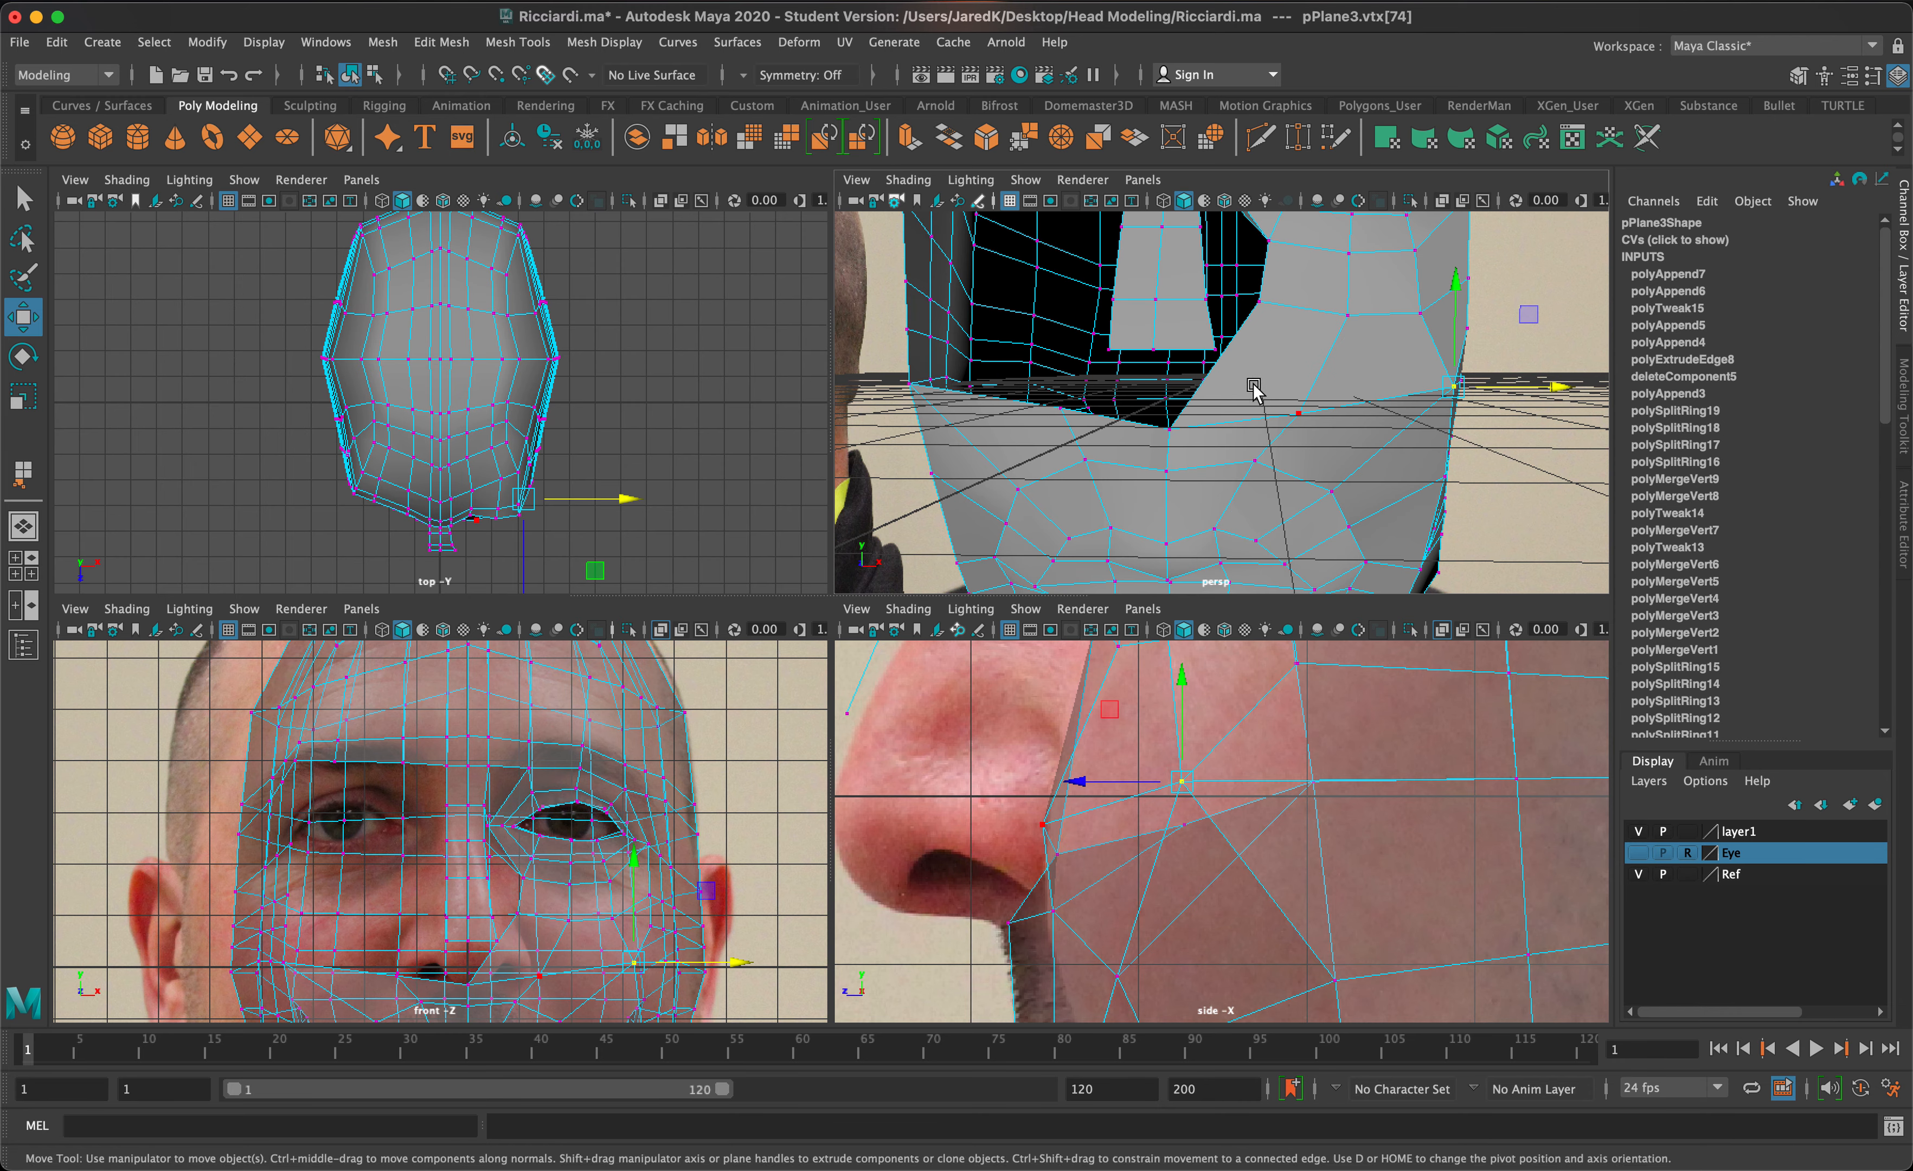
{"action": "left_click_drag", "start_coordinate": [1238, 383], "coordinate": [1119, 416], "text": "alt"}
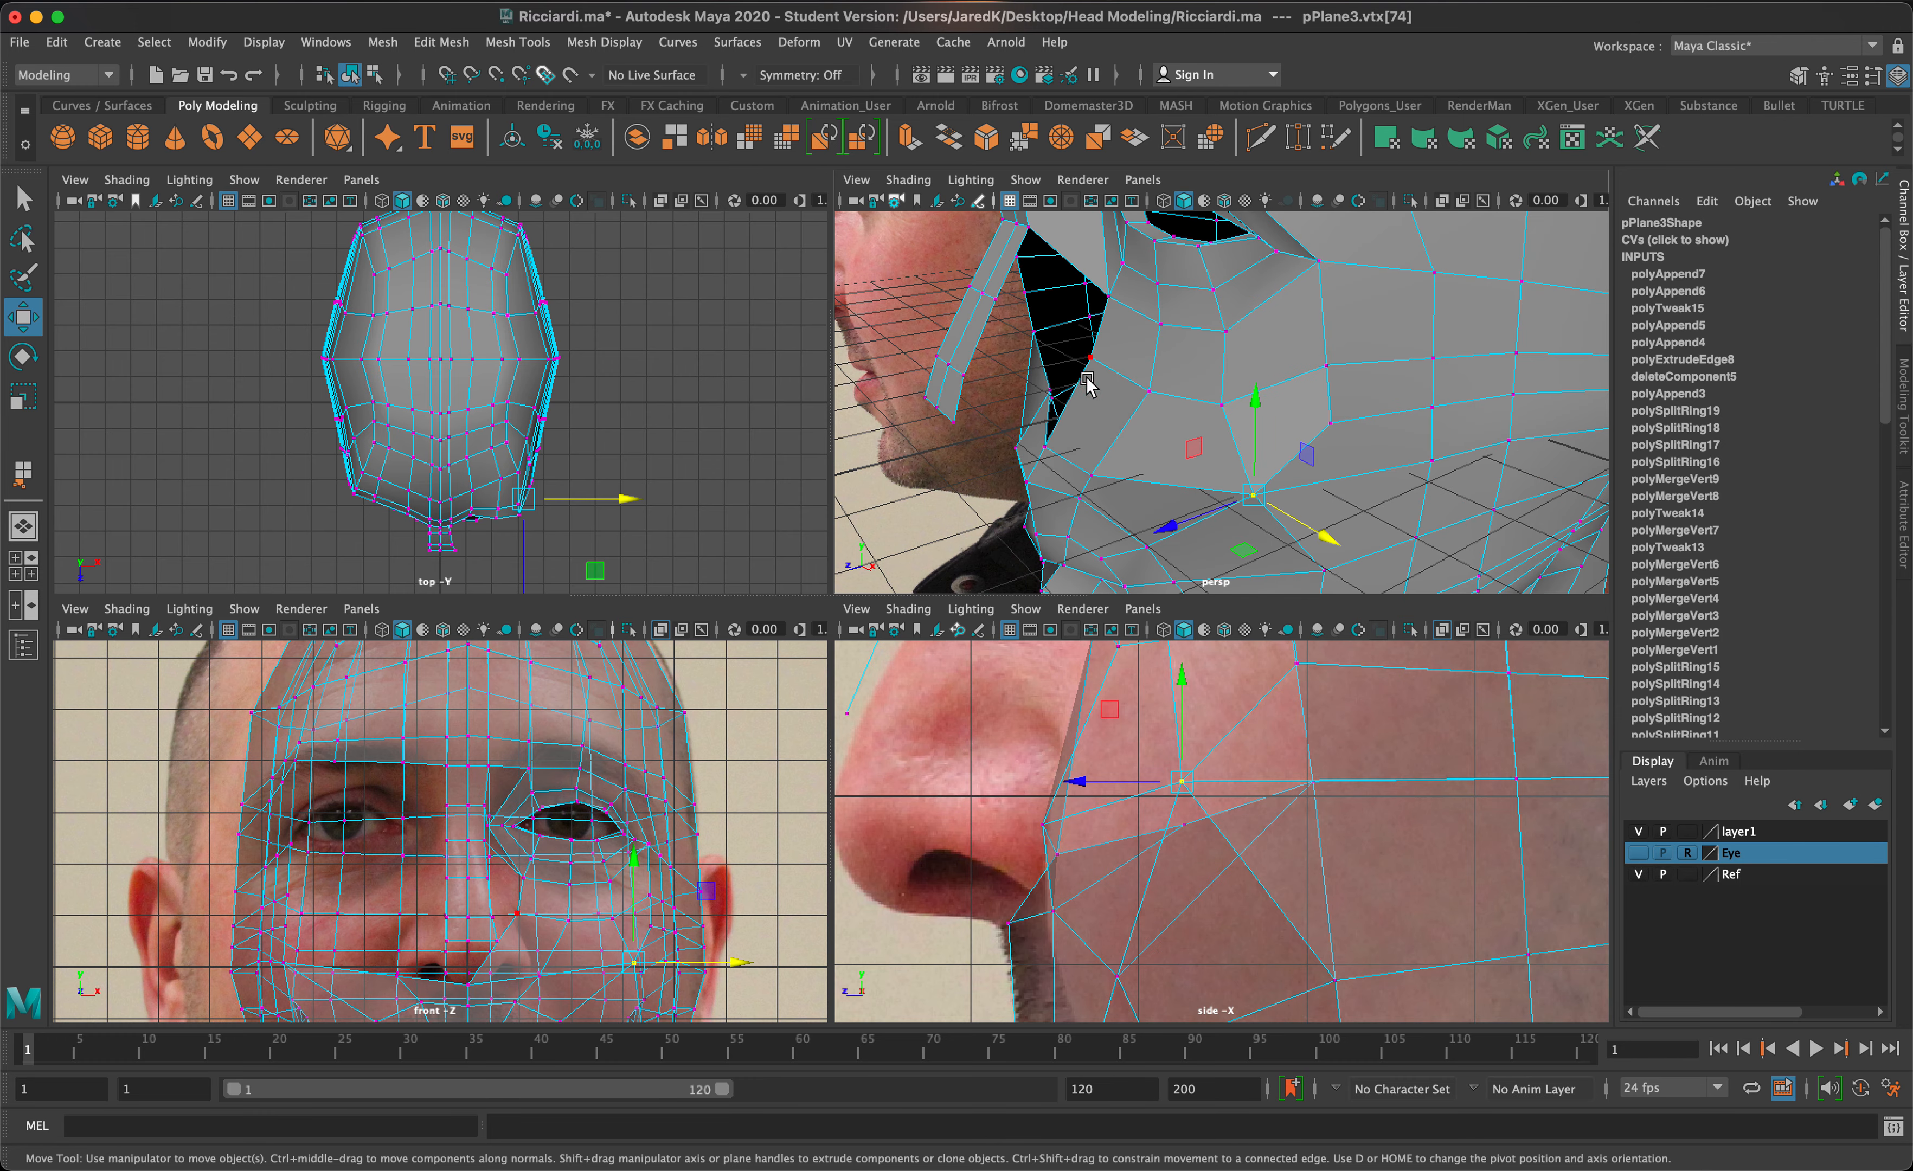
- Extrude the two lower side edges of the nose strip back toward the cheek, about 0.384 in local X and -1.146 in local Z
{"action": "right_click", "coordinate": [981, 323]}
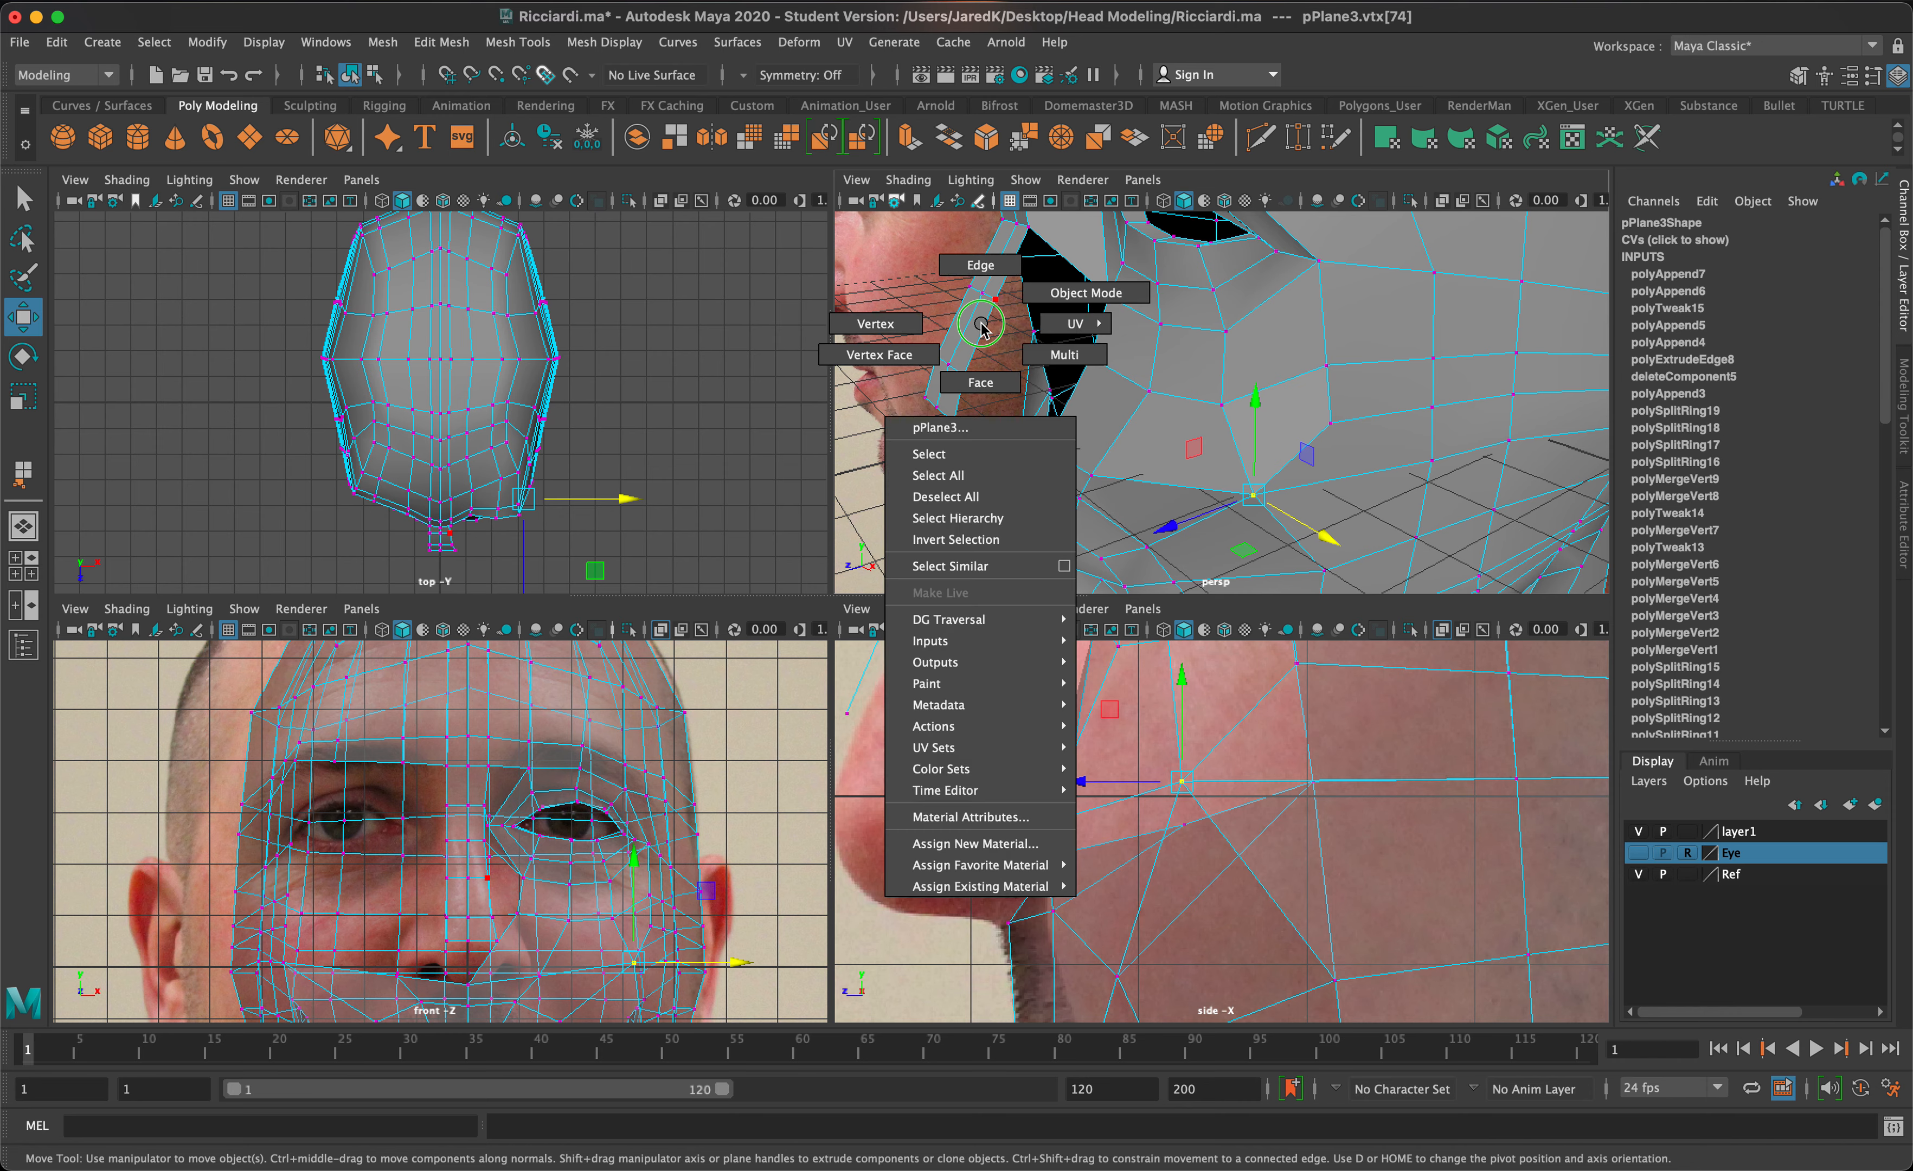
{"action": "left_click", "coordinate": [974, 284]}
{"action": "left_click", "coordinate": [986, 338]}
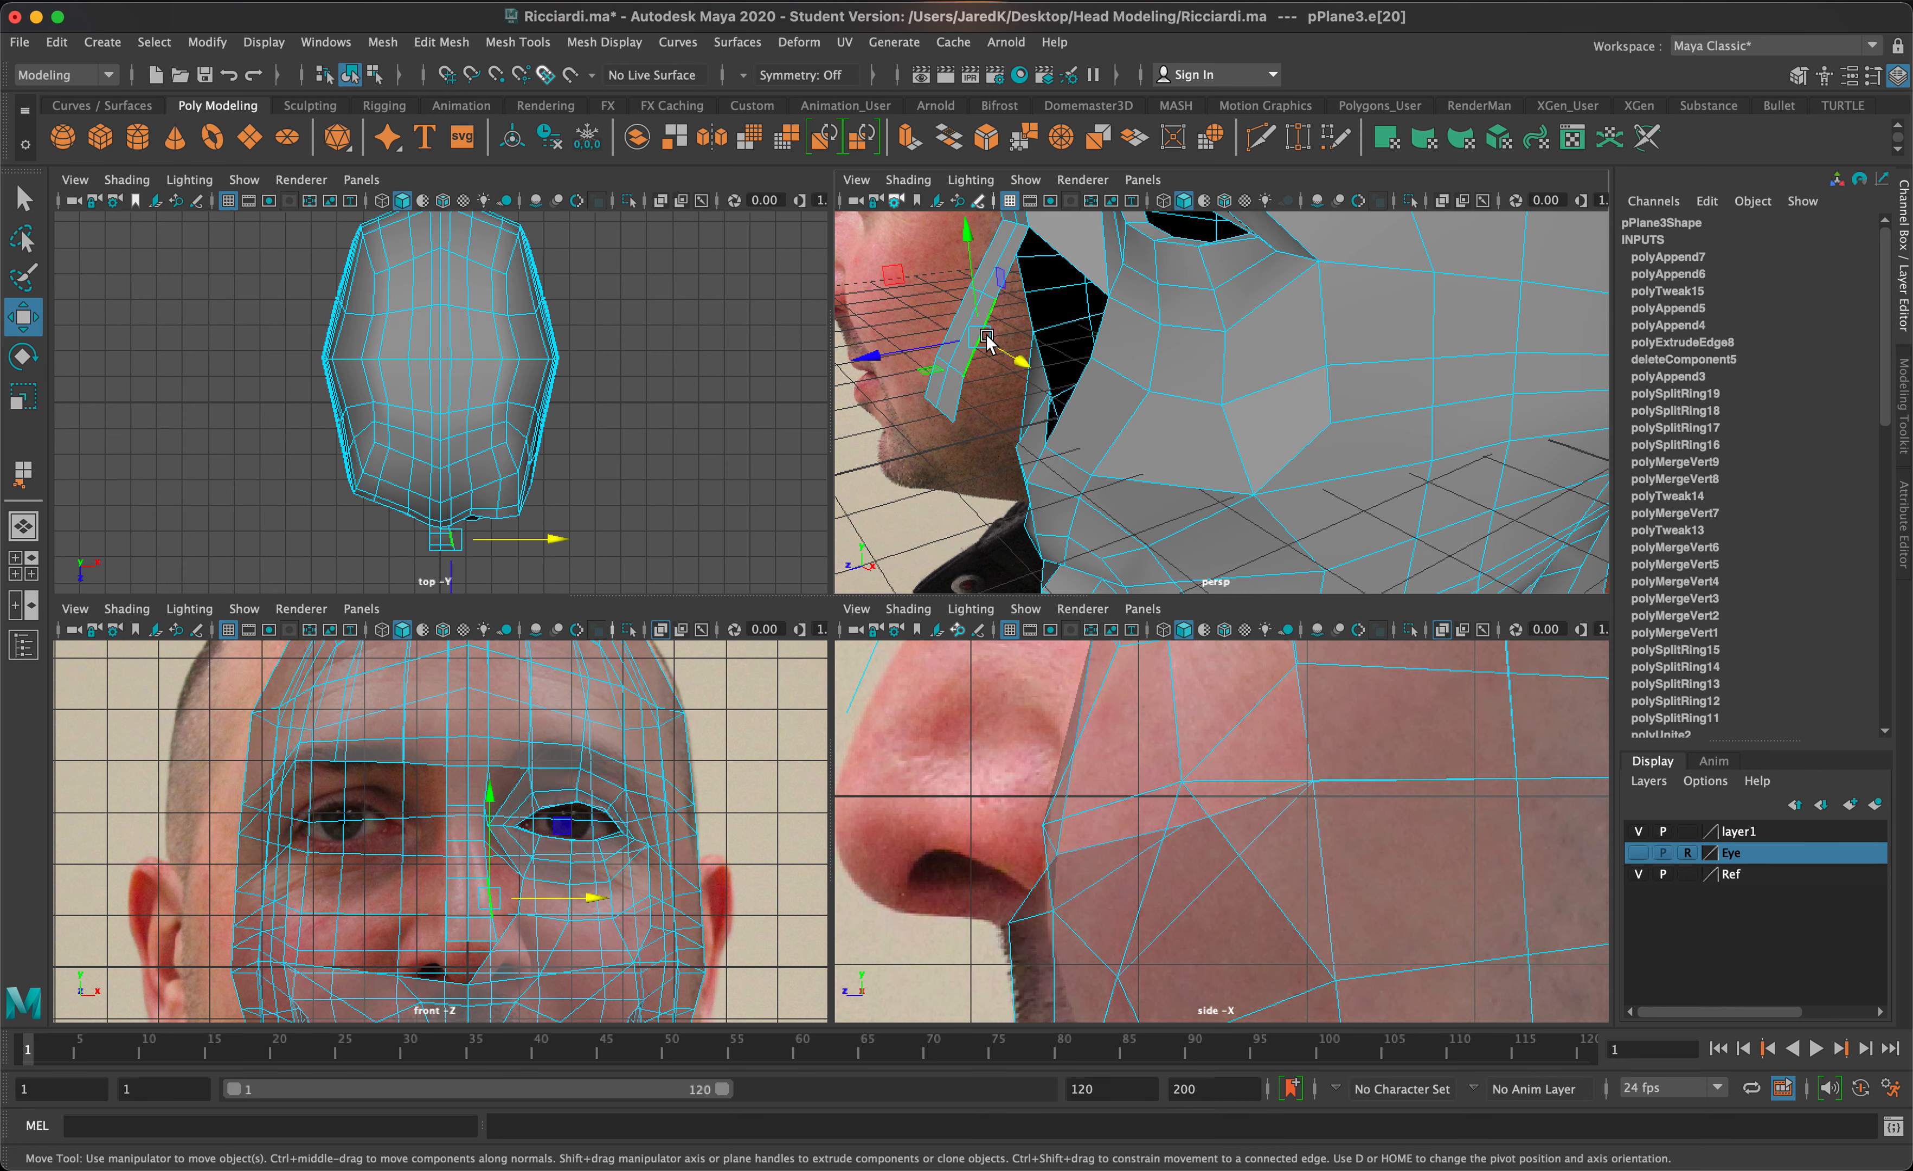
{"action": "left_click", "coordinate": [968, 399], "text": "shift"}
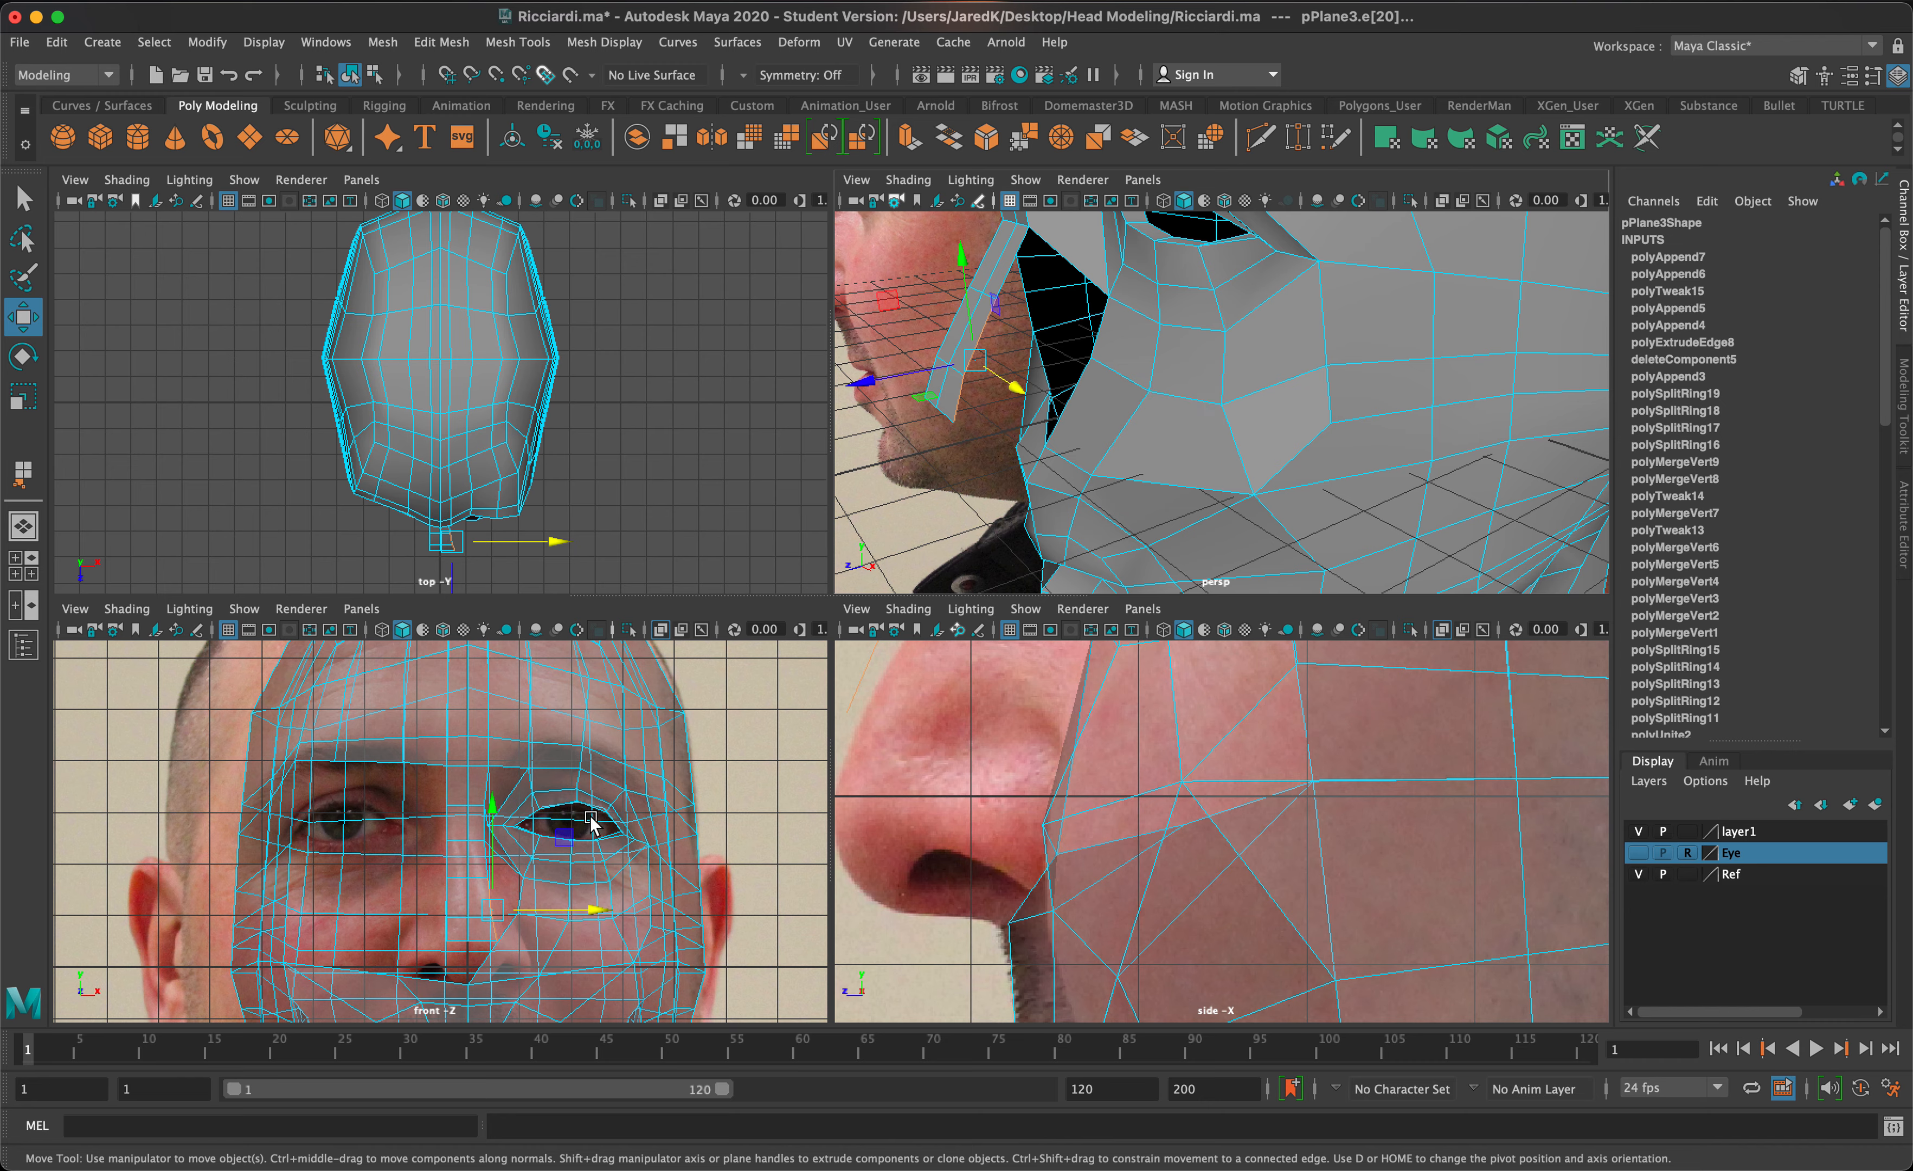
{"action": "key", "text": "ctrl+e"}
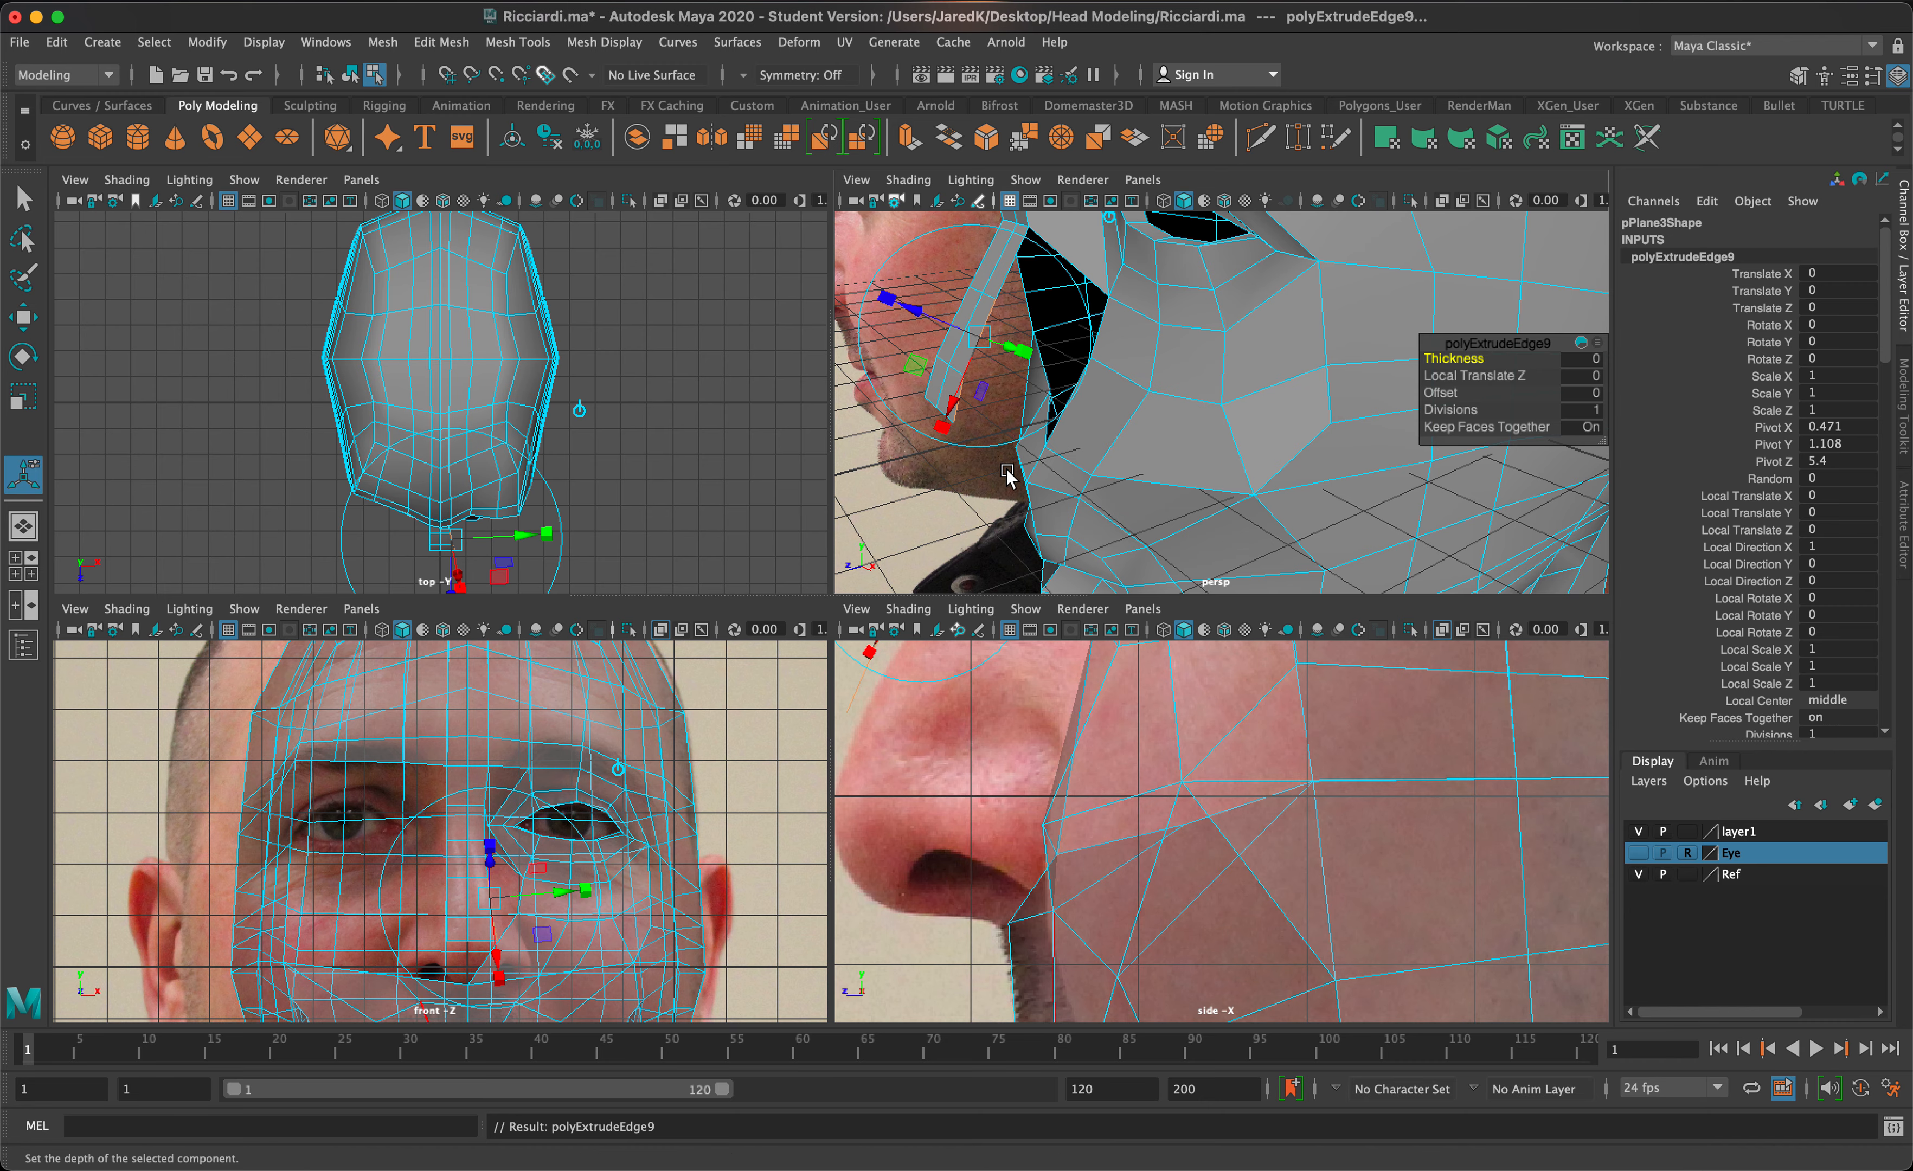
{"action": "scroll", "coordinate": [1268, 911], "scroll_direction": "down", "scroll_amount": 5}
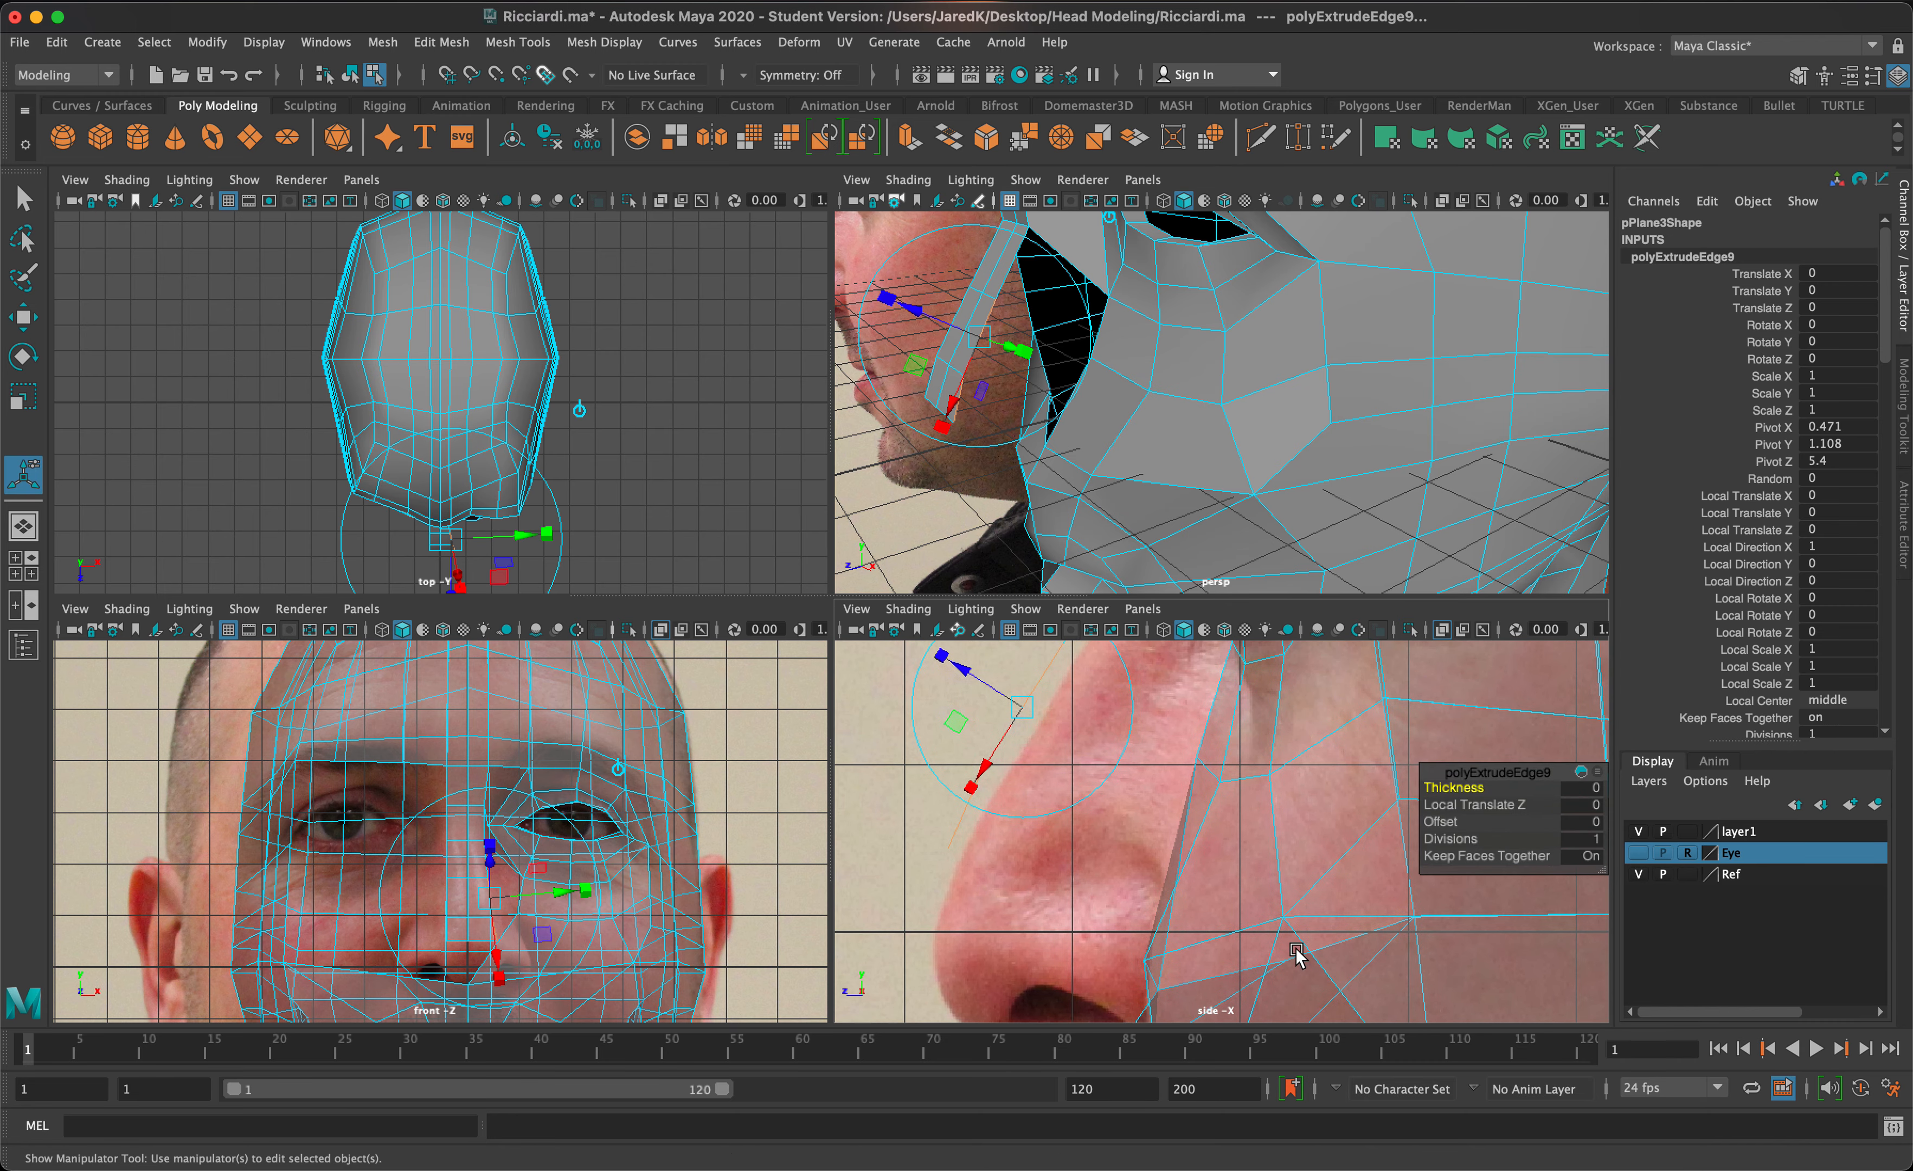
{"action": "left_click_drag", "start_coordinate": [1036, 757], "coordinate": [1170, 920]}
- Shift the extruded nose-side edges outward toward the cheek to about 0.305 in local Y
{"action": "left_click_drag", "start_coordinate": [1110, 350], "coordinate": [1256, 312], "text": "alt"}
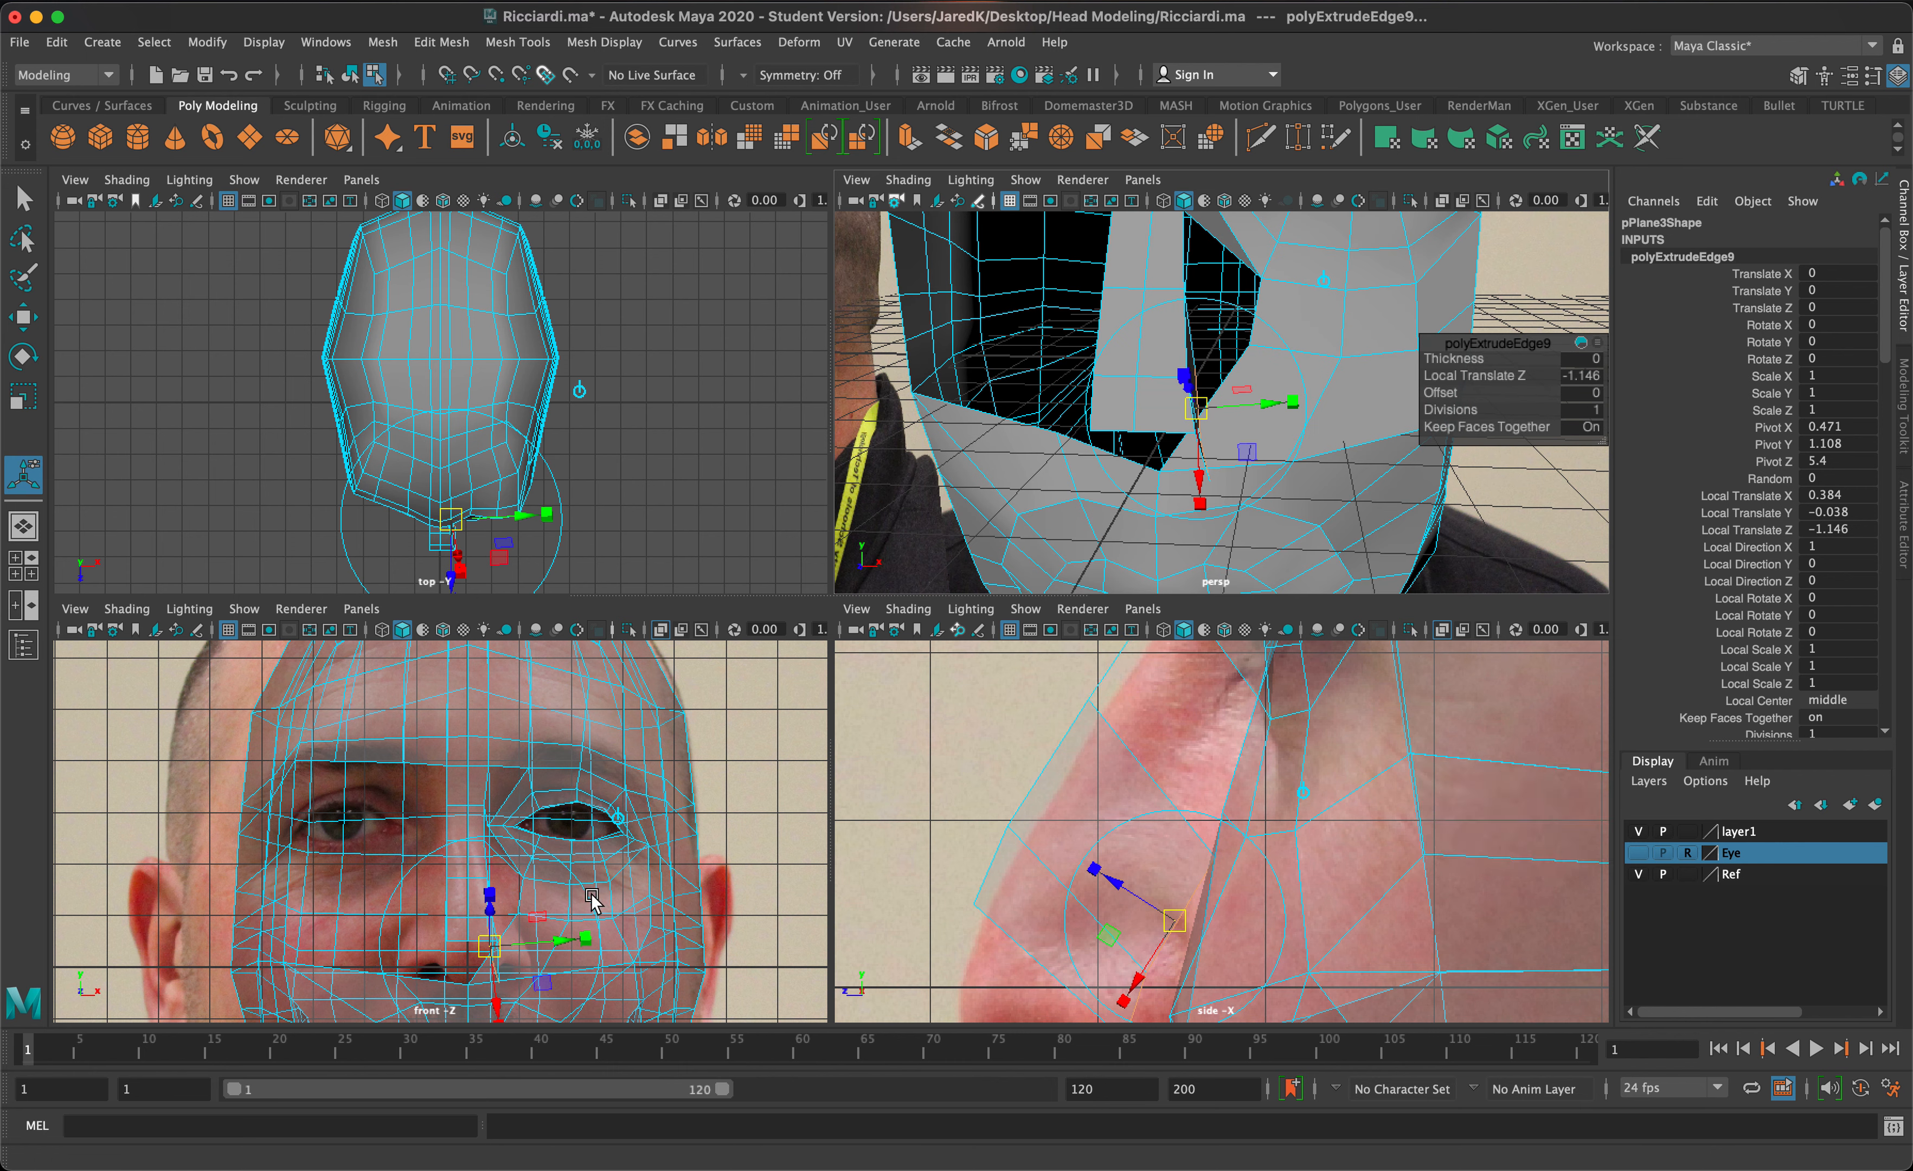
{"action": "left_click_drag", "start_coordinate": [562, 933], "coordinate": [578, 940]}
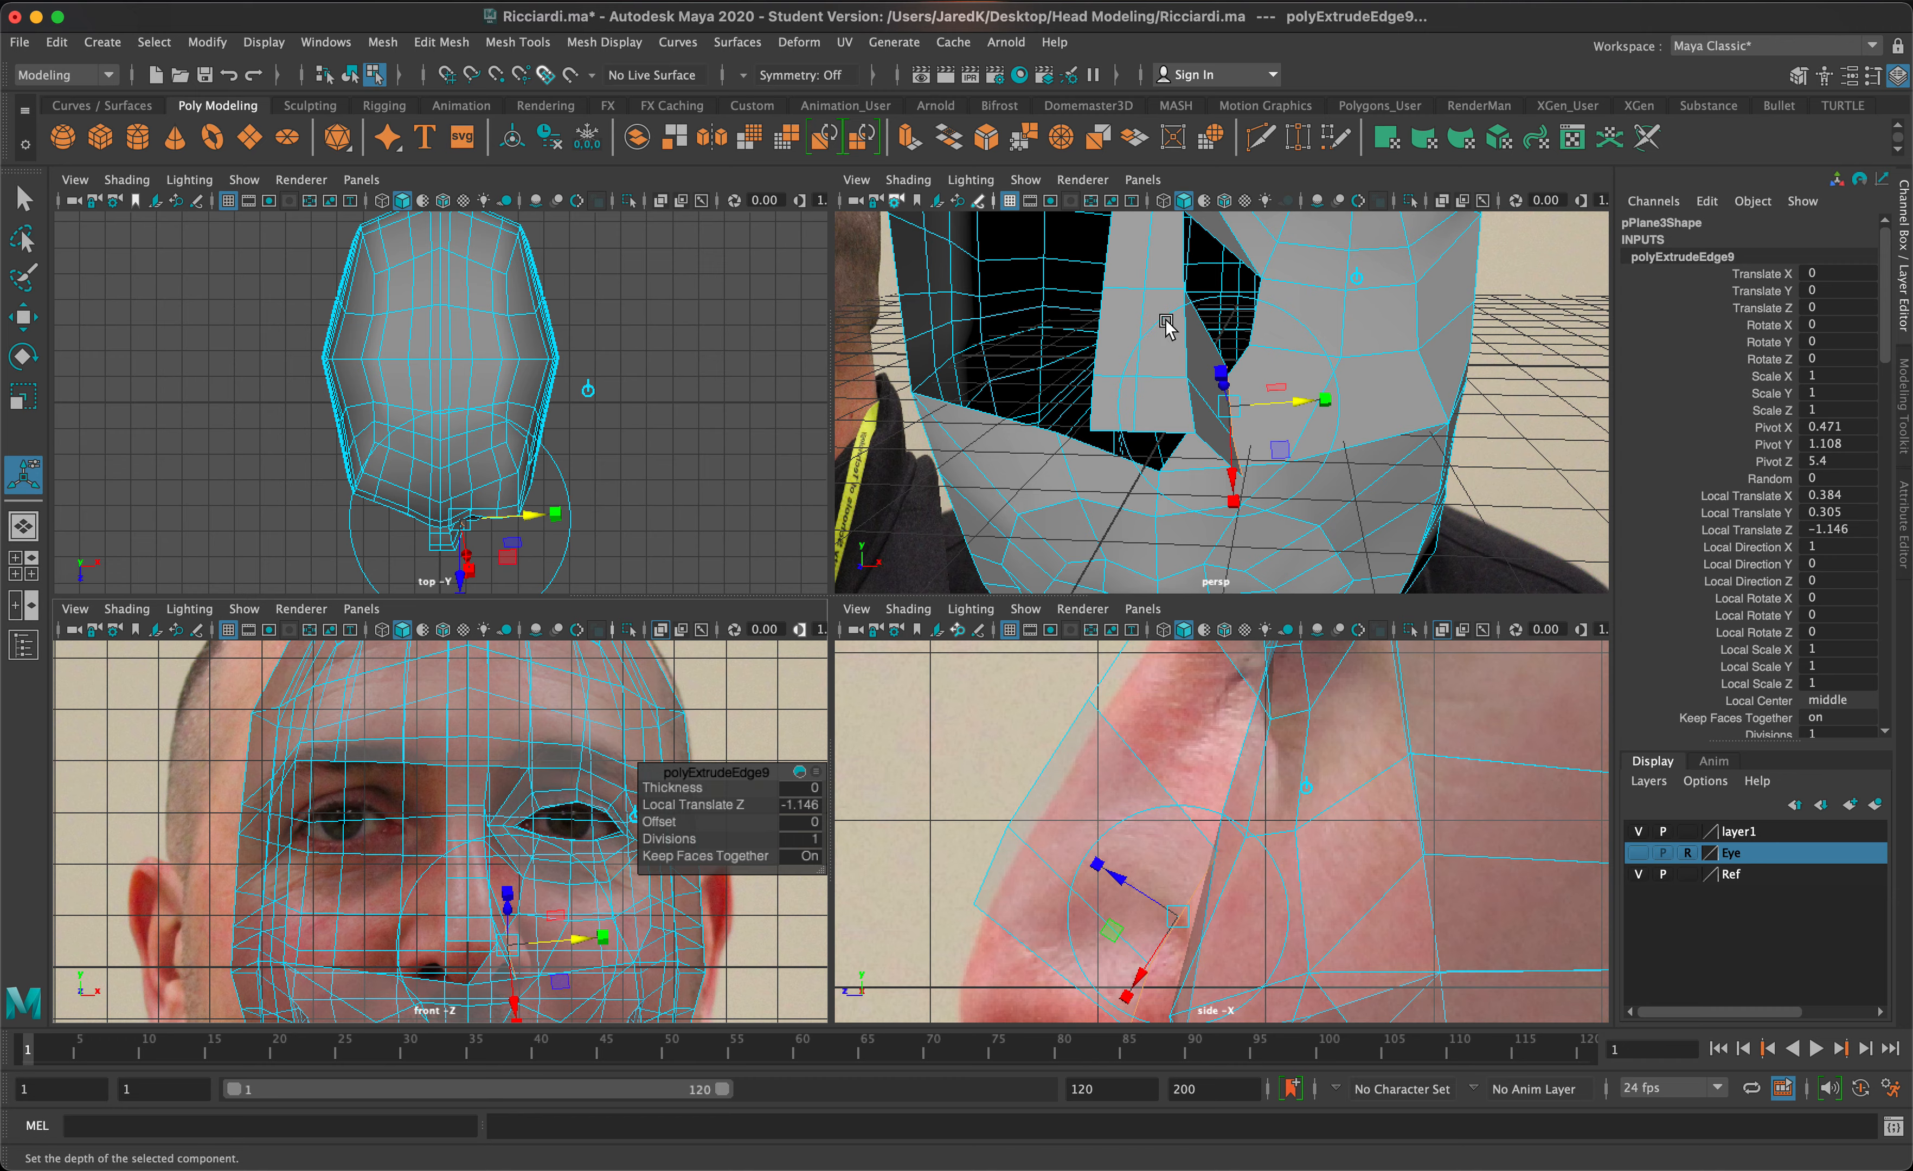
{"action": "left_click_drag", "start_coordinate": [1166, 324], "coordinate": [1077, 328], "text": "alt"}
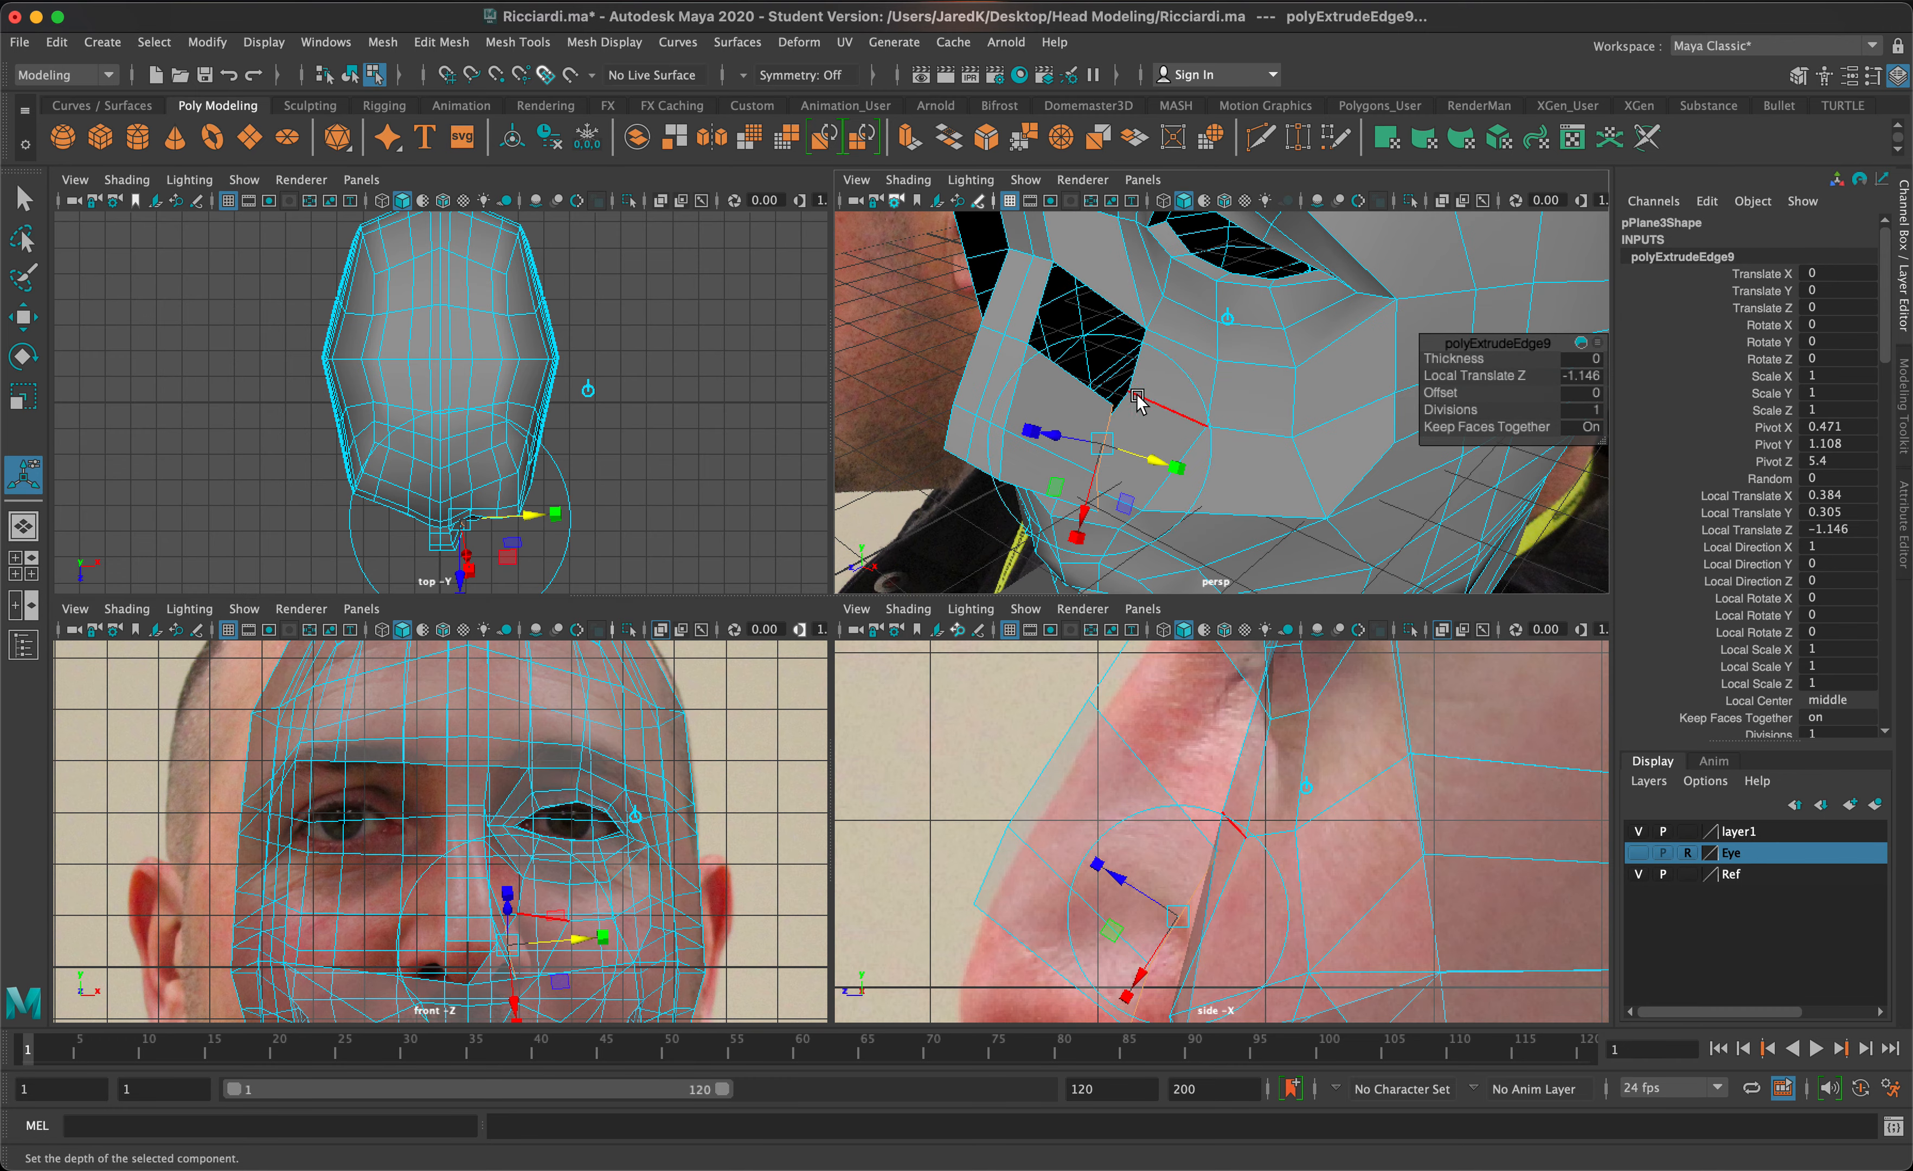
- Delete the inner lower cheek face that overlaps the extruded nose side
{"action": "key", "text": "q"}
{"action": "left_click_drag", "start_coordinate": [1122, 414], "coordinate": [1181, 363], "text": "alt"}
{"action": "right_click", "coordinate": [1181, 363]}
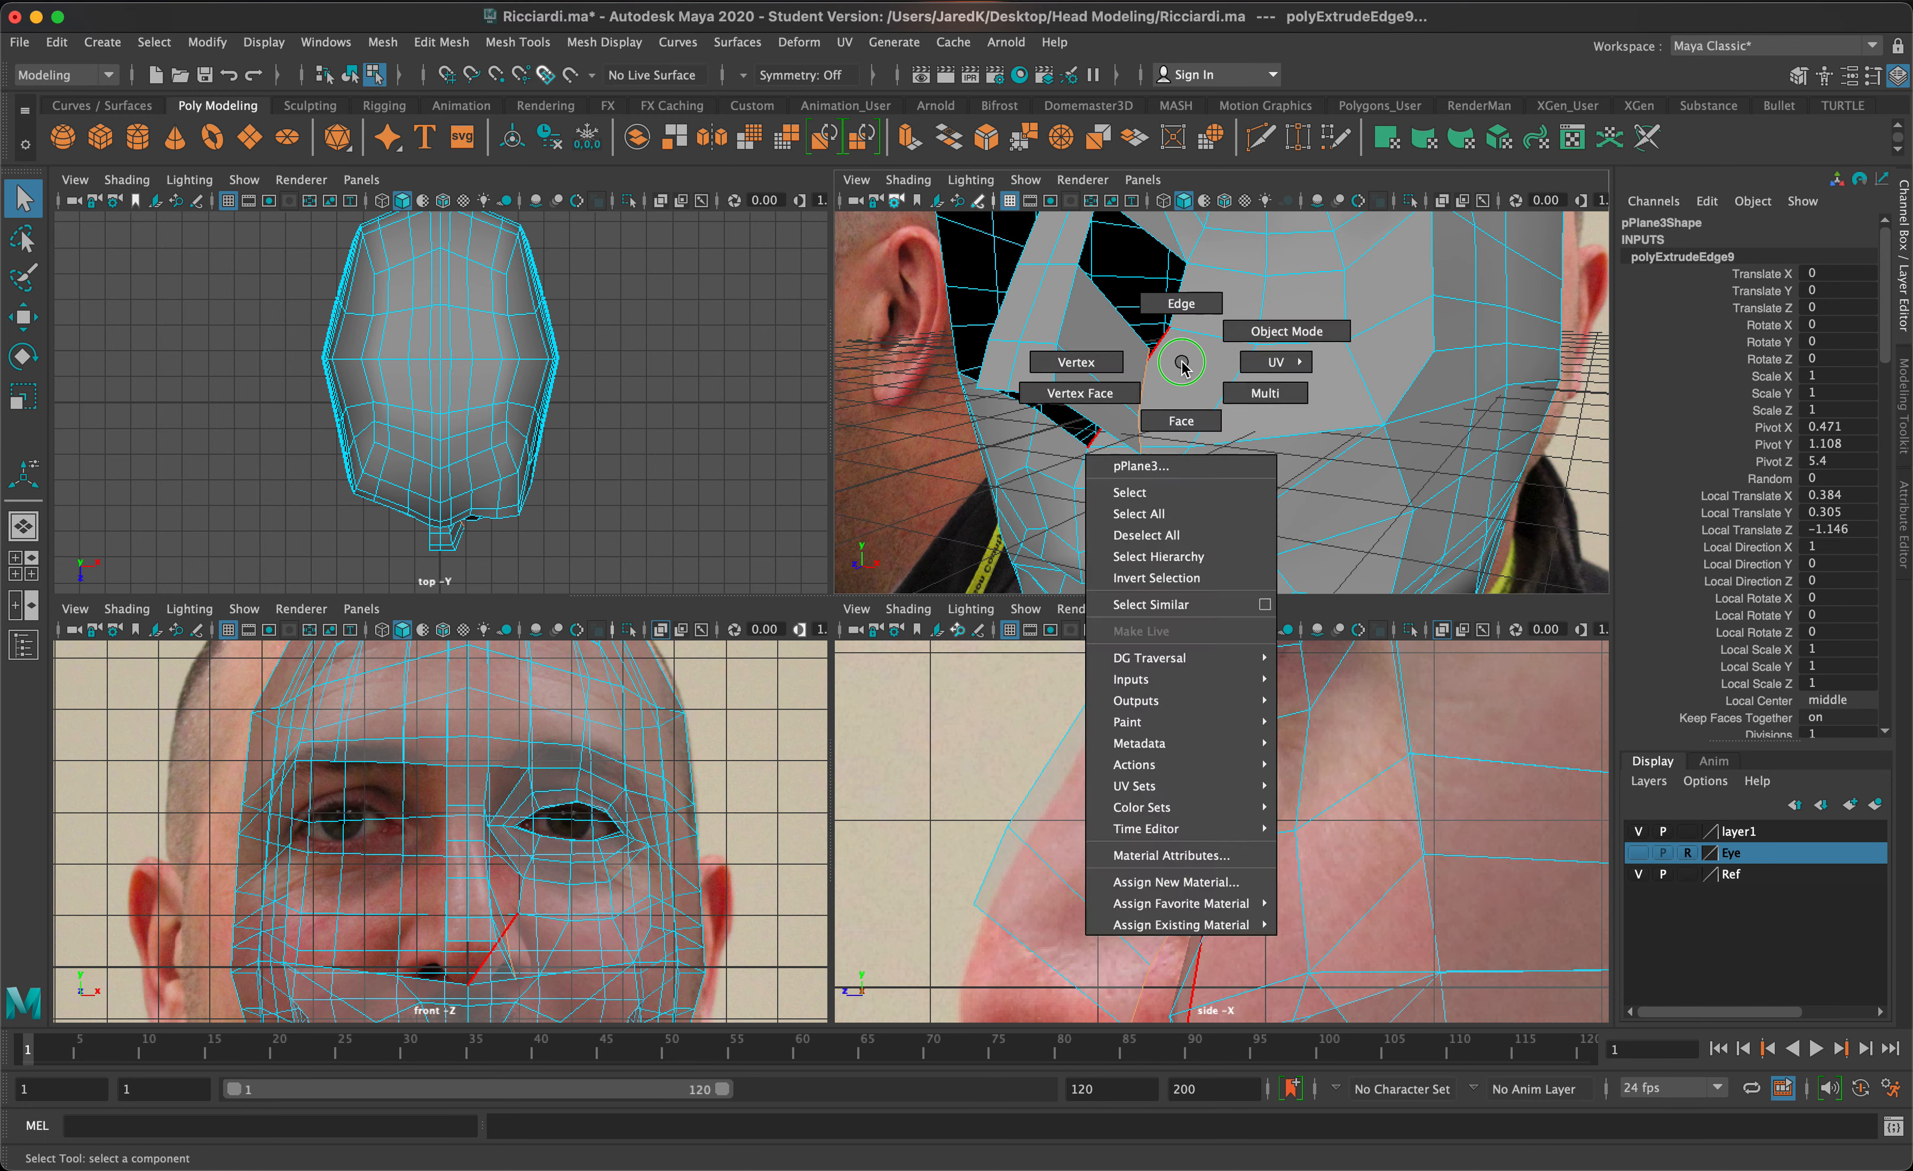
{"action": "right_click_drag", "start_coordinate": [1175, 447], "coordinate": [1177, 428]}
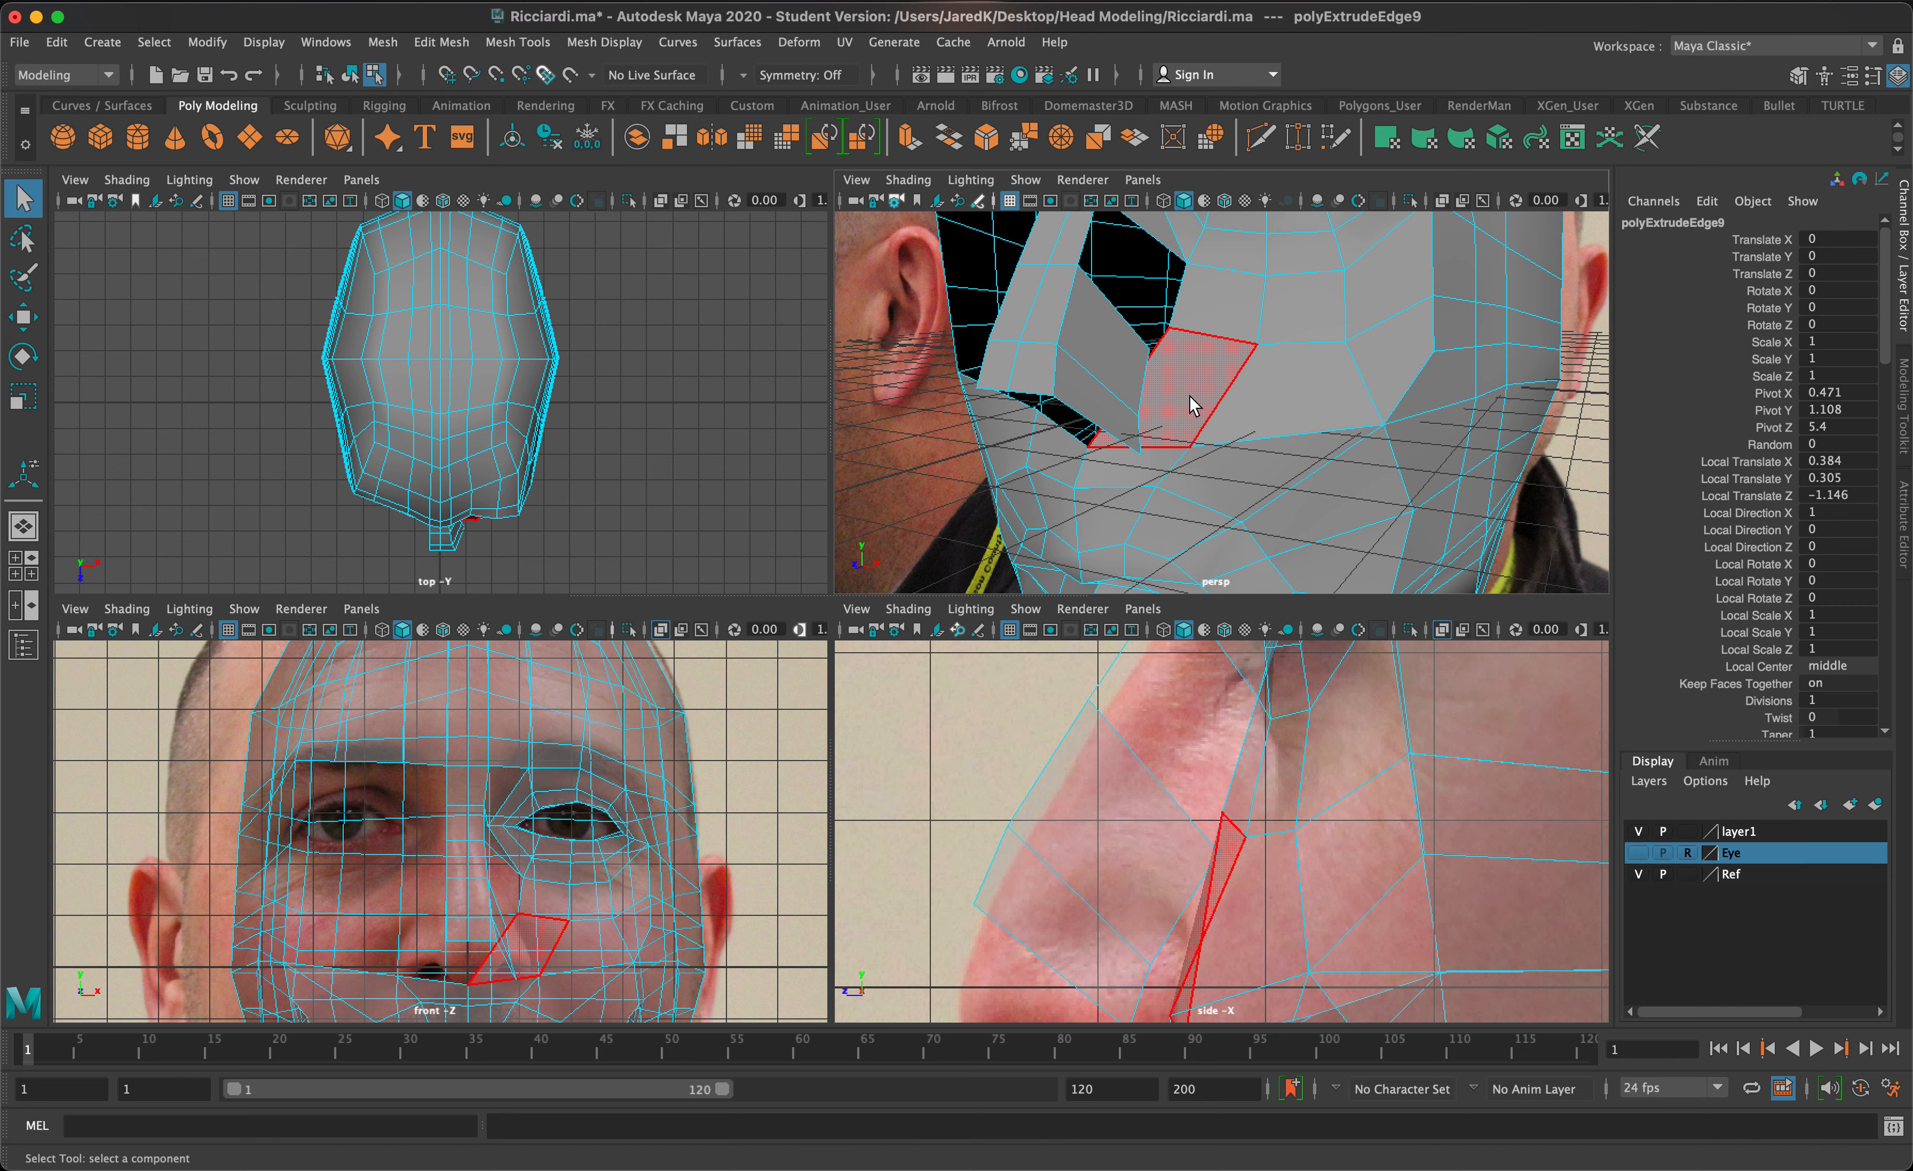
{"action": "left_click", "coordinate": [1200, 405]}
{"action": "key", "text": "Delete"}
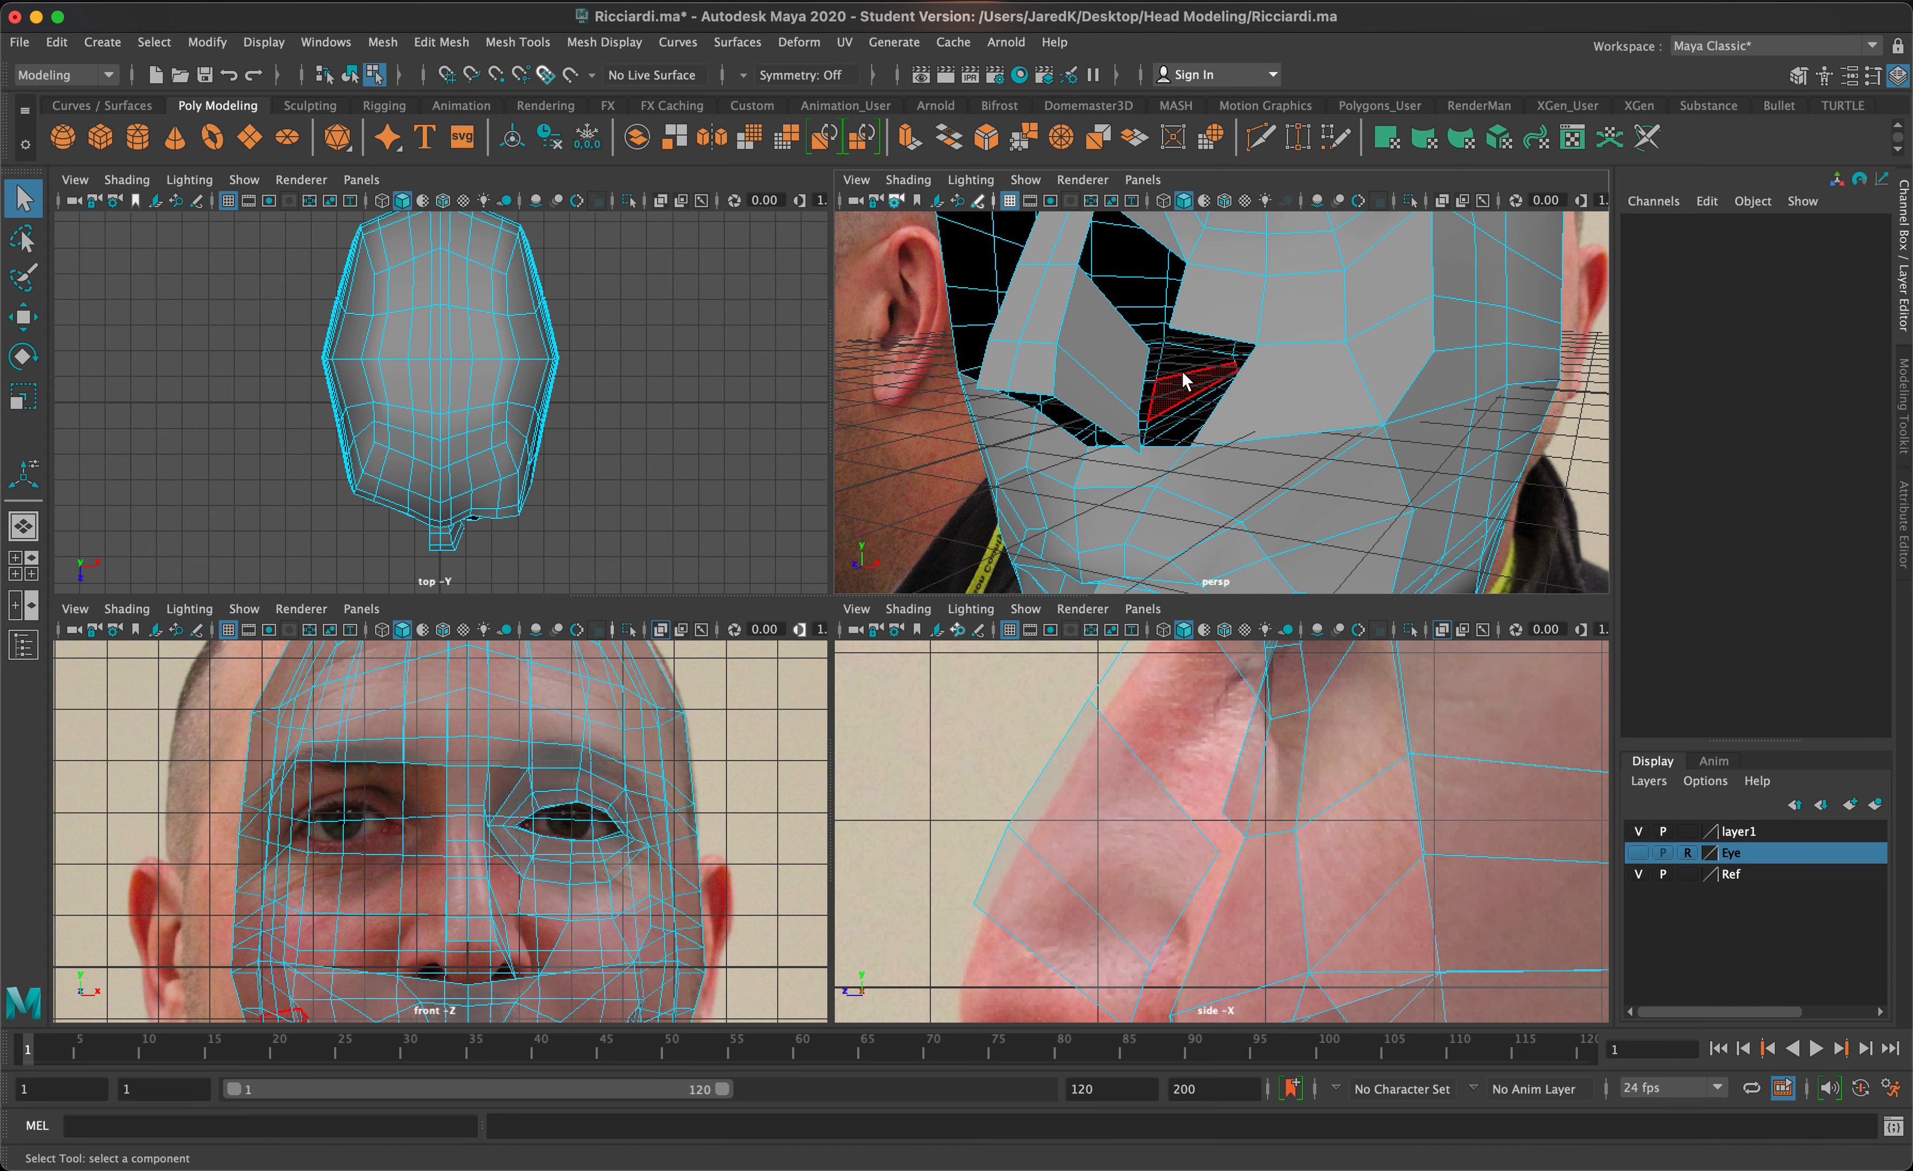
- Merge to center the cheek's inner corner vertex and the adjacent upper corner vertex of the extruded nose side
{"action": "right_click_drag", "start_coordinate": [1209, 302], "coordinate": [1178, 328]}
{"action": "left_click", "coordinate": [1170, 328]}
{"action": "left_click", "coordinate": [1147, 359], "text": "shift"}
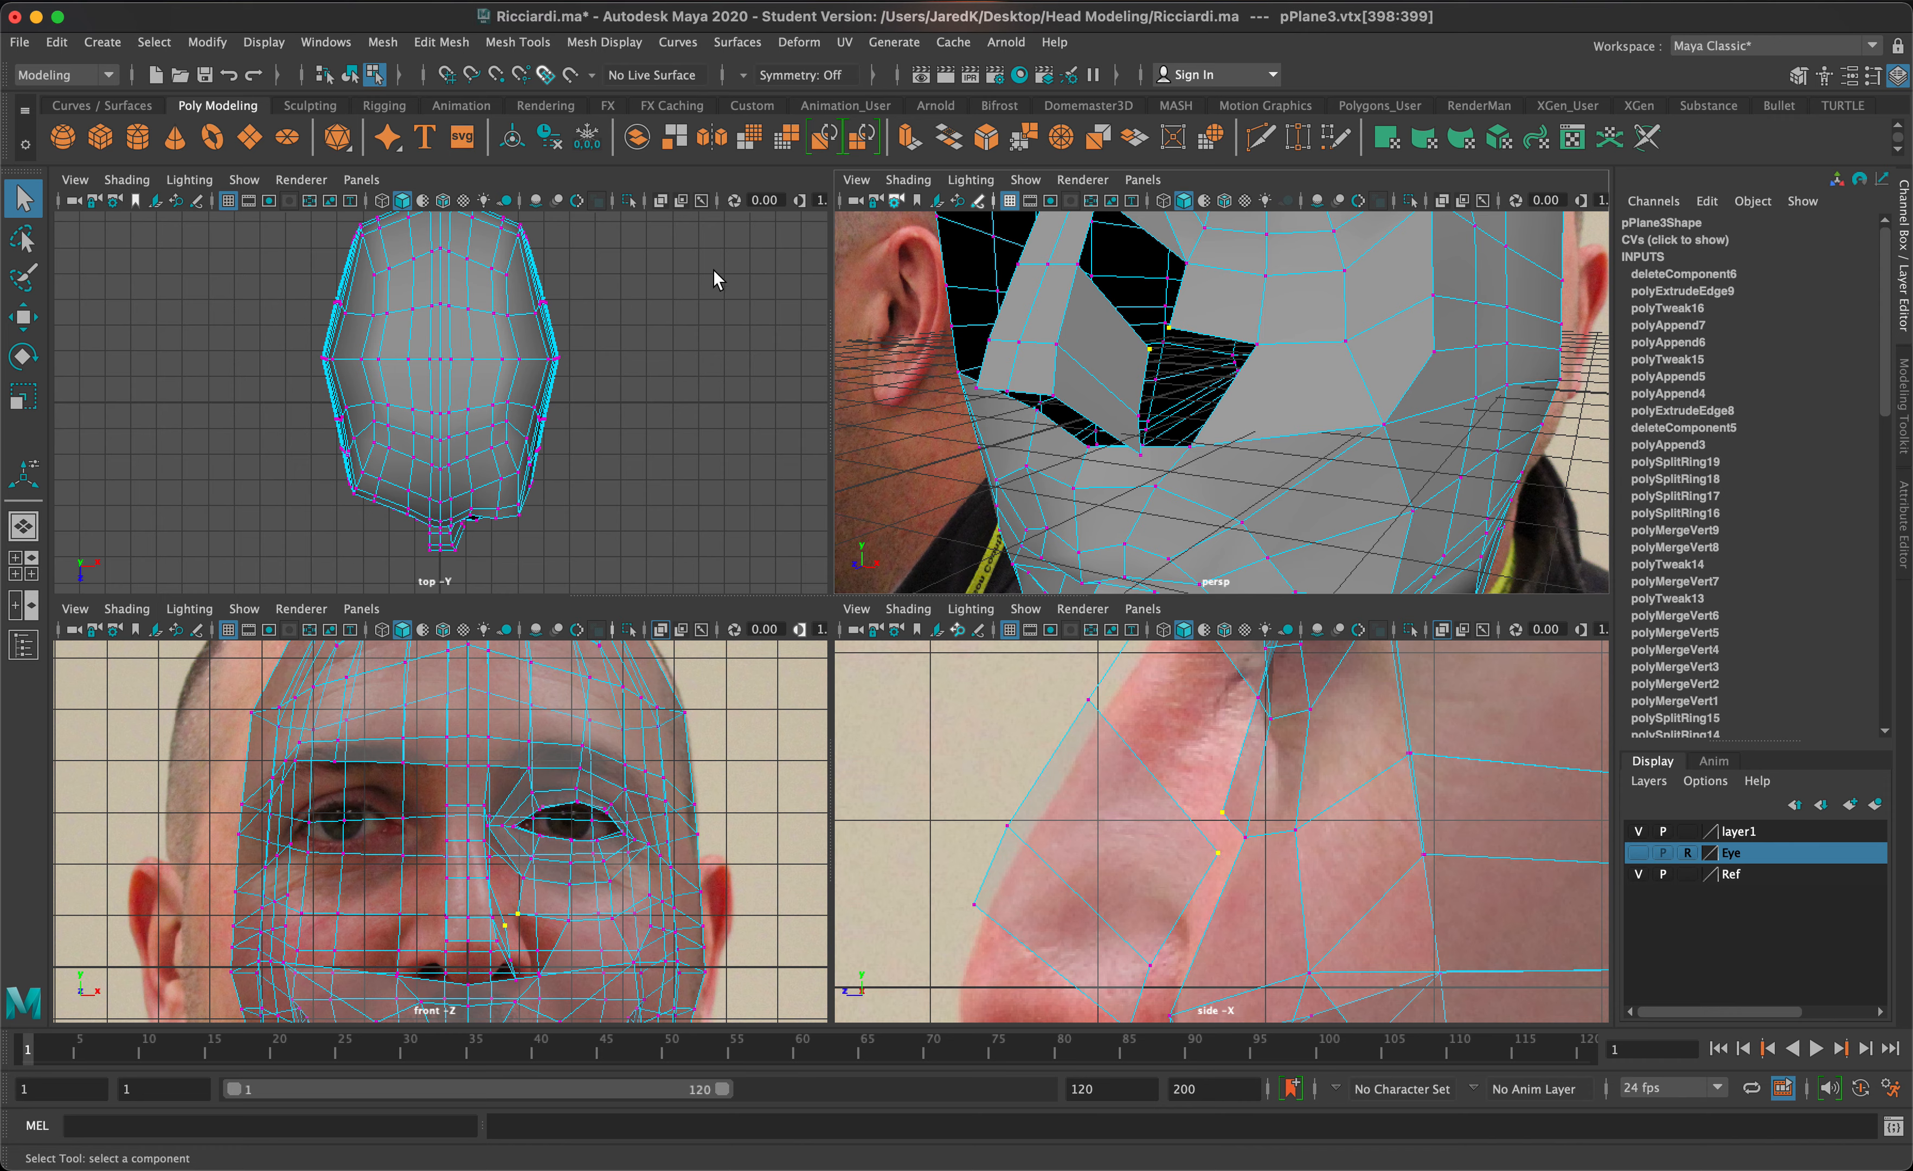
{"action": "left_click", "coordinate": [382, 42]}
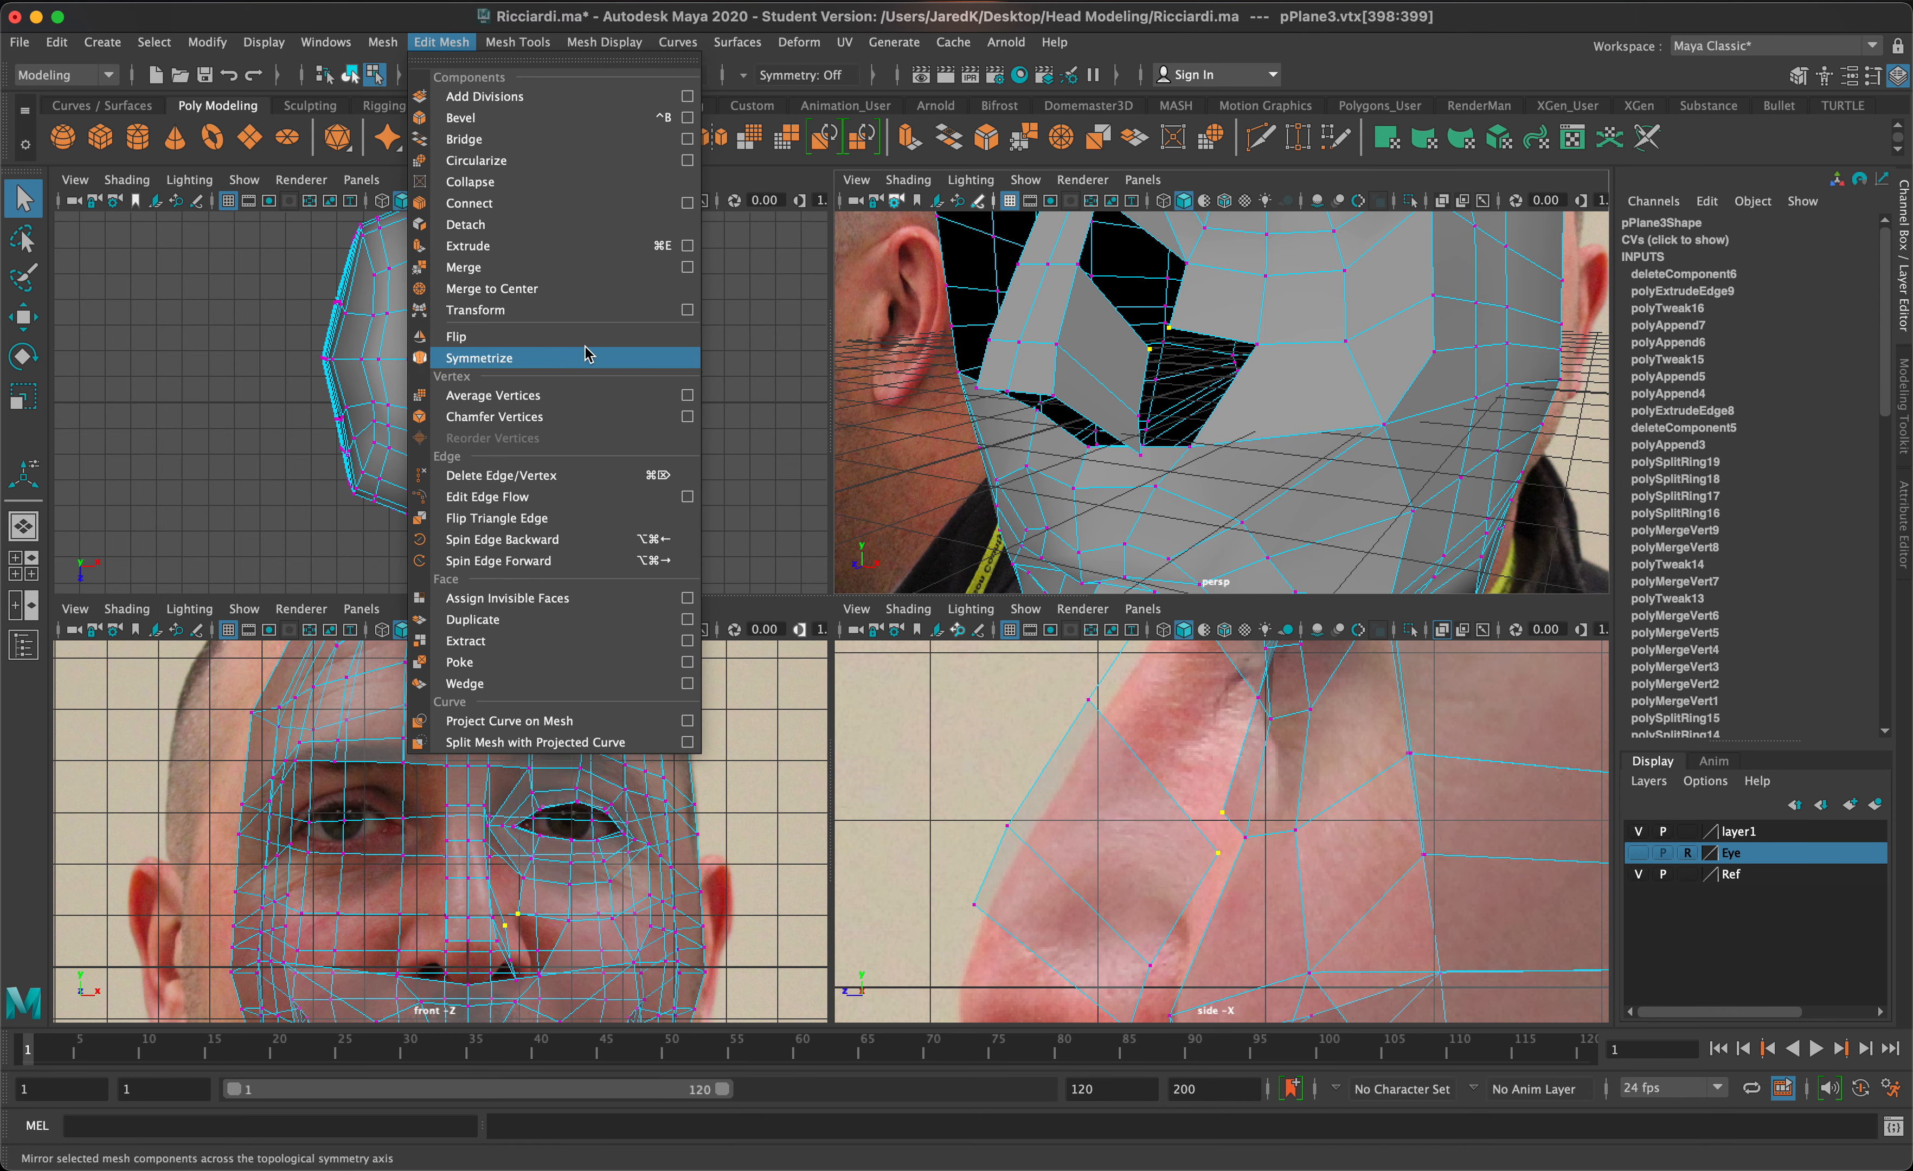
{"action": "left_click", "coordinate": [544, 291]}
- Append a face closing the upper gap between the side of the nose and the cheek below the eye
{"action": "left_click_drag", "start_coordinate": [1081, 424], "coordinate": [1044, 449], "text": "alt"}
{"action": "left_click", "coordinate": [518, 42]}
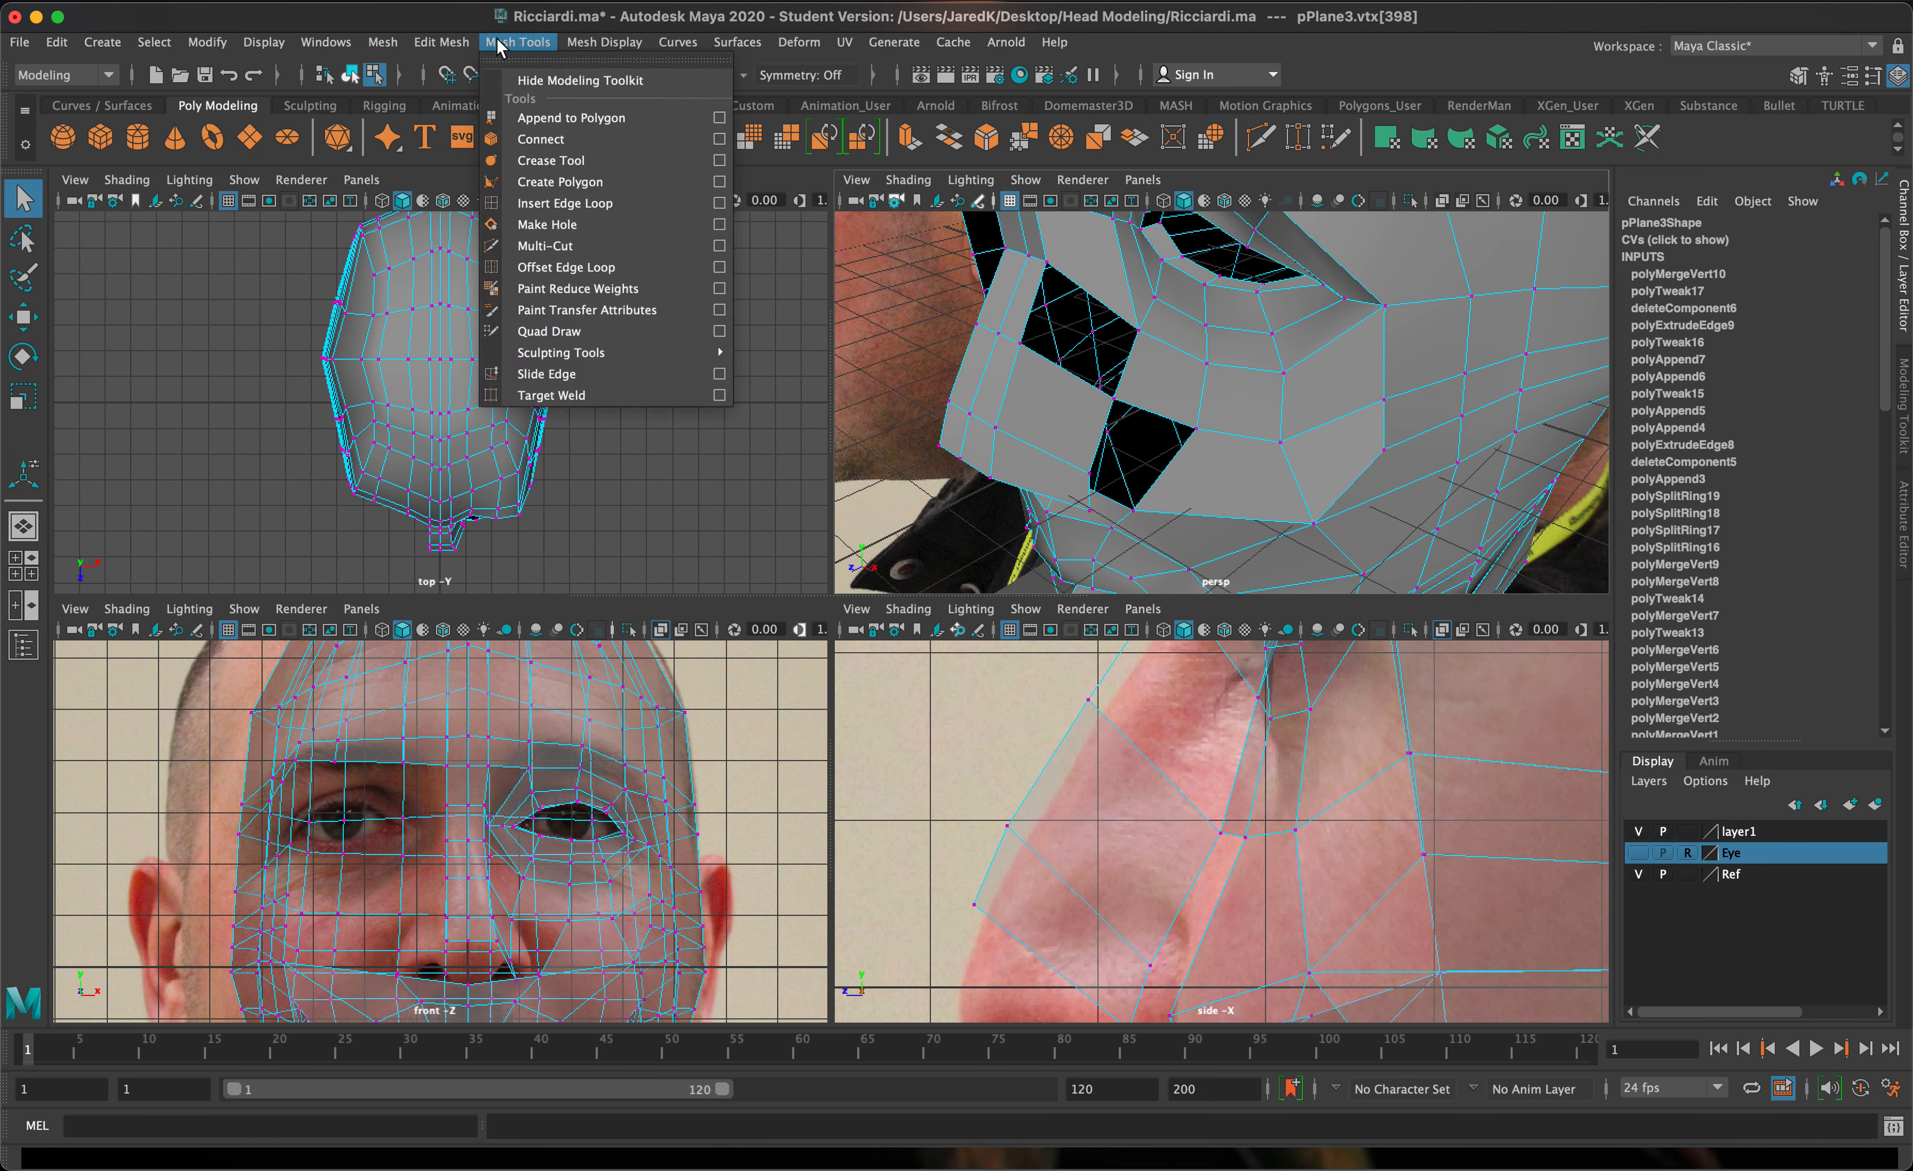
{"action": "left_click", "coordinate": [554, 116]}
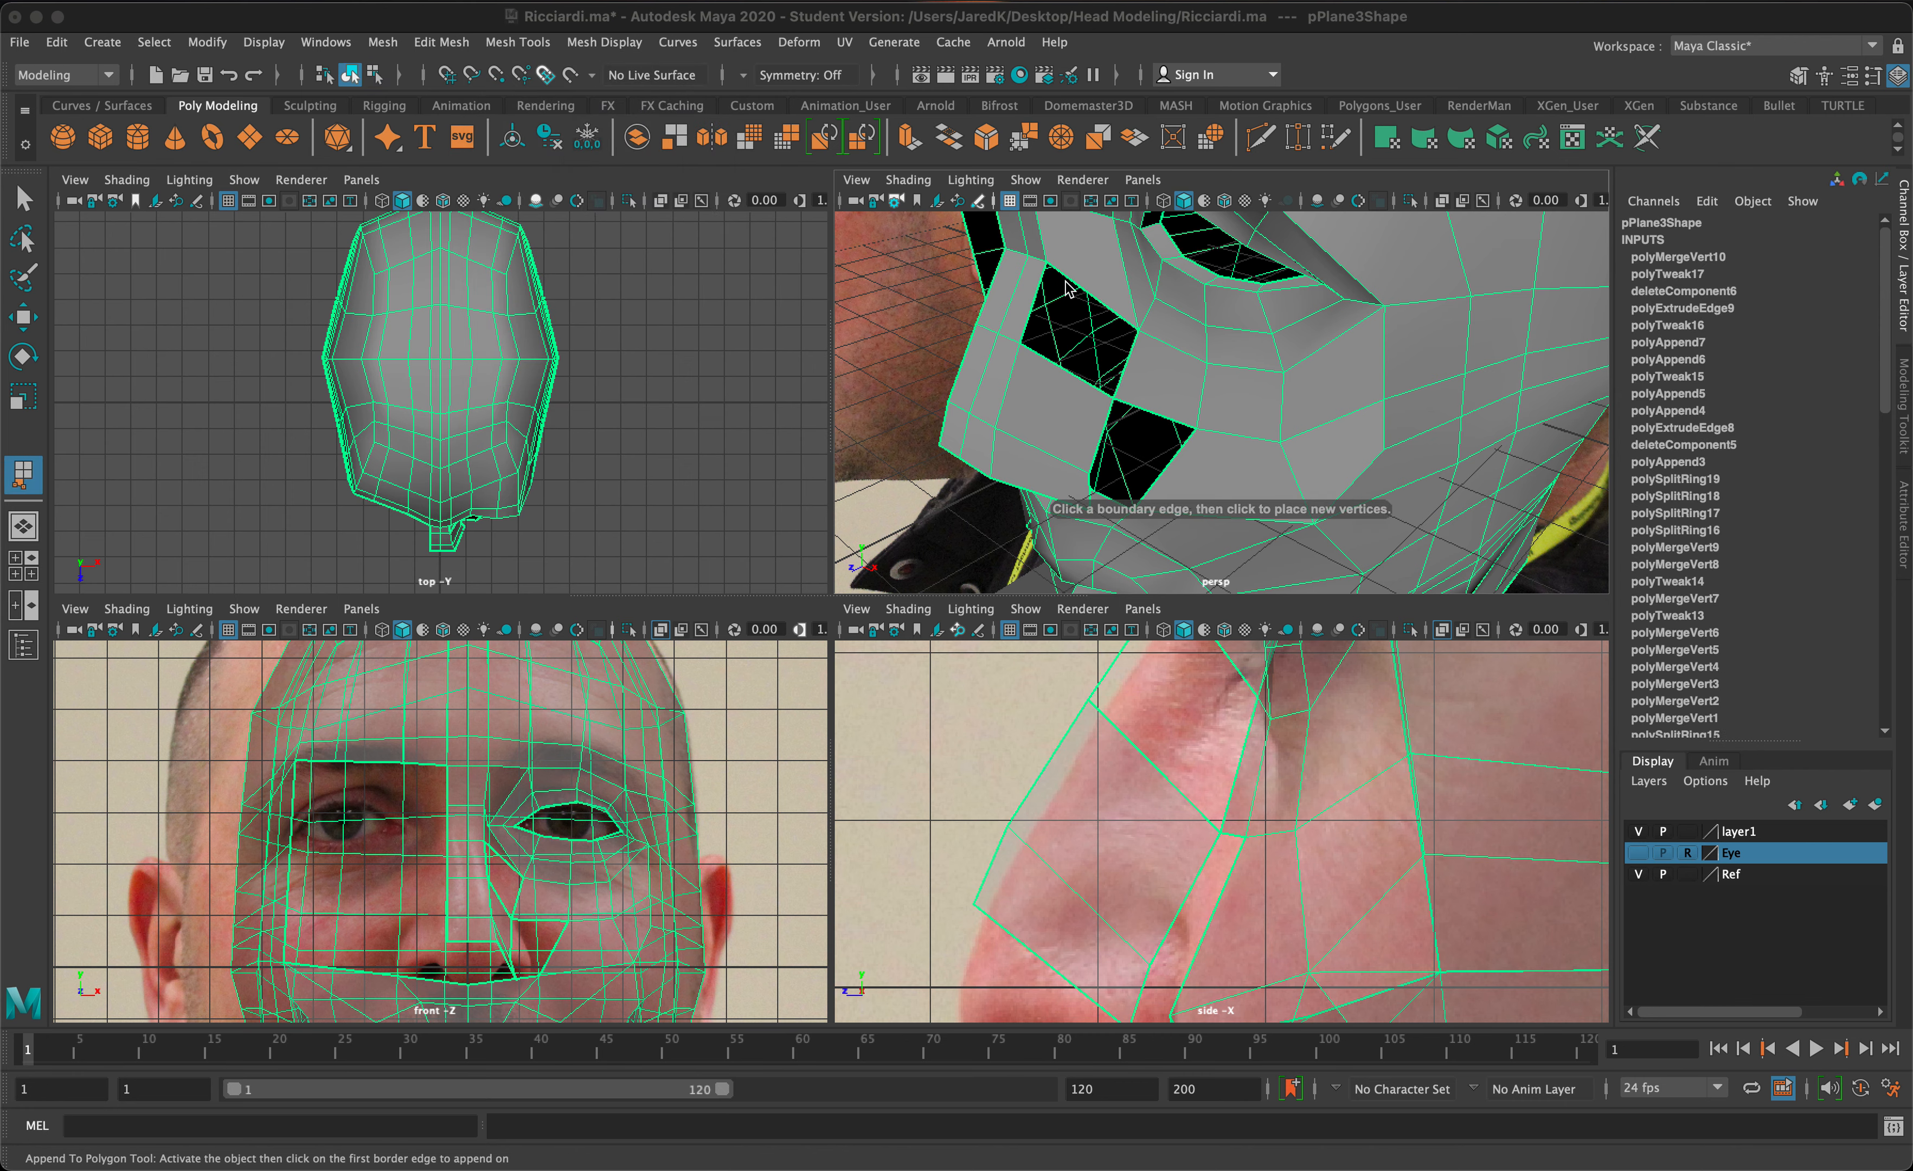
{"action": "left_click", "coordinate": [1073, 297]}
{"action": "left_click", "coordinate": [1063, 366]}
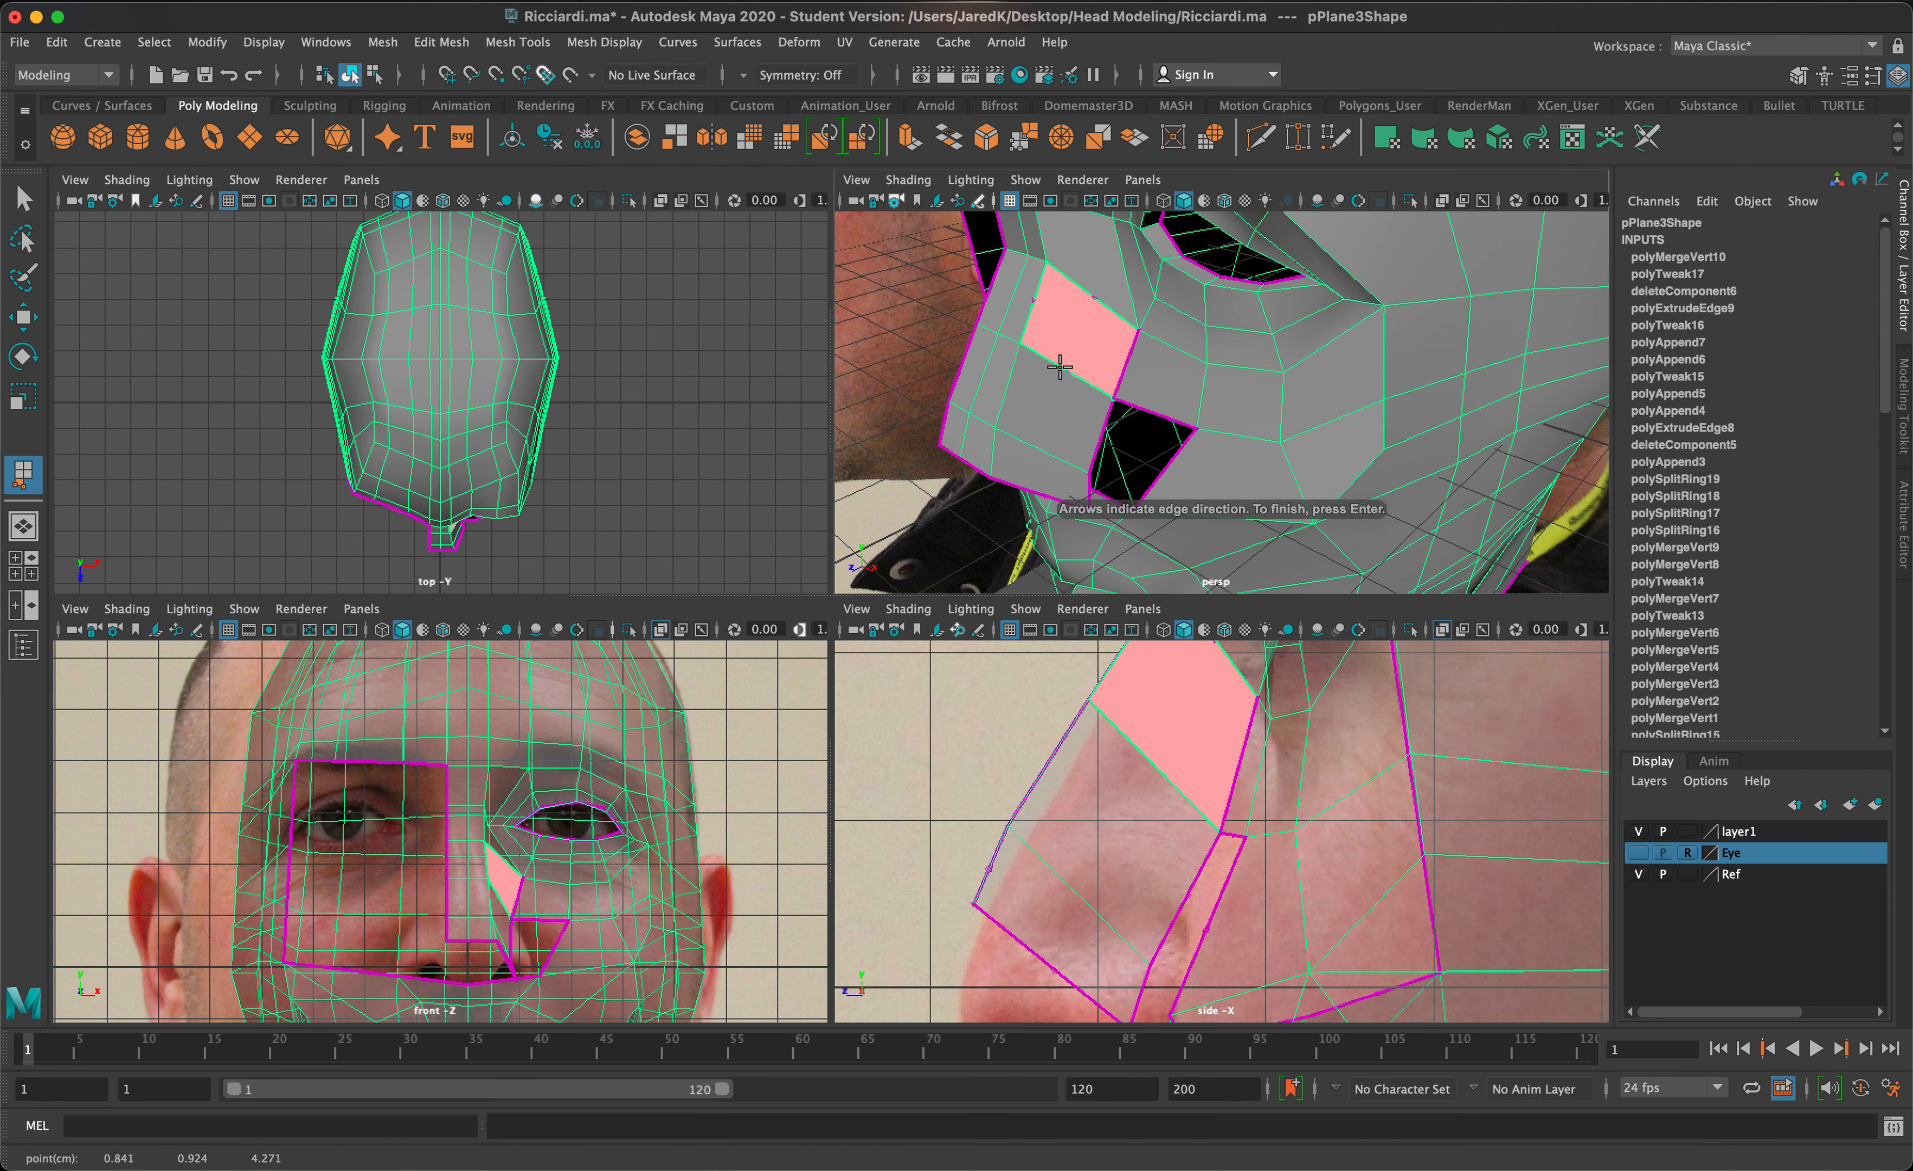
{"action": "key", "text": "Return"}
{"action": "mouse_move", "coordinate": [1310, 375]}
{"action": "left_mouse_down", "text": "alt"}
{"action": "mouse_move", "coordinate": [1315, 329]}
{"action": "mouse_move", "coordinate": [1359, 299]}
{"action": "mouse_move", "coordinate": [1366, 320]}
{"action": "mouse_move", "coordinate": [1345, 333]}
{"action": "mouse_move", "coordinate": [1327, 285]}
{"action": "mouse_move", "coordinate": [1426, 311]}
{"action": "mouse_move", "coordinate": [1324, 321]}
{"action": "mouse_move", "coordinate": [1296, 380]}
{"action": "left_mouse_up", "text": "alt"}
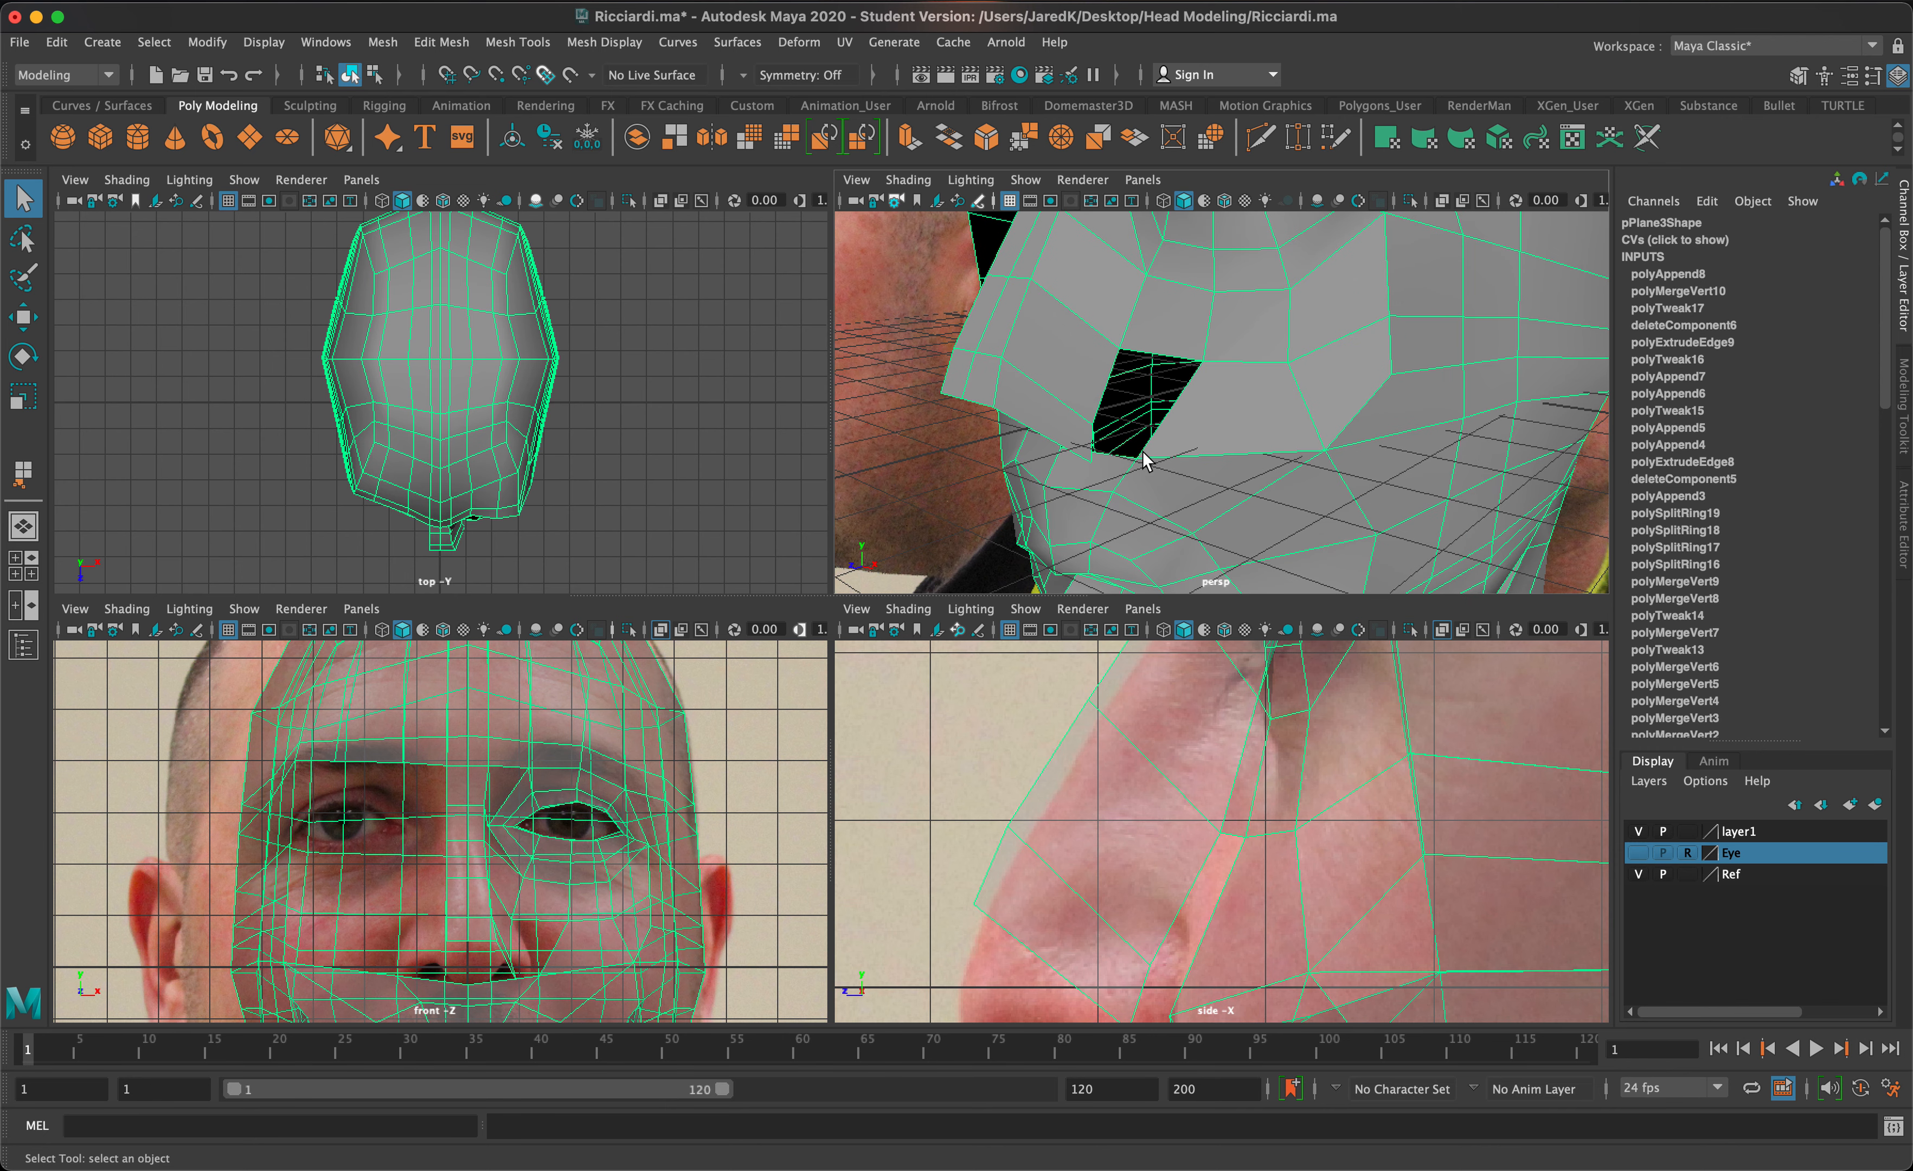
{"action": "left_click", "coordinate": [515, 44]}
{"action": "left_click", "coordinate": [549, 160]}
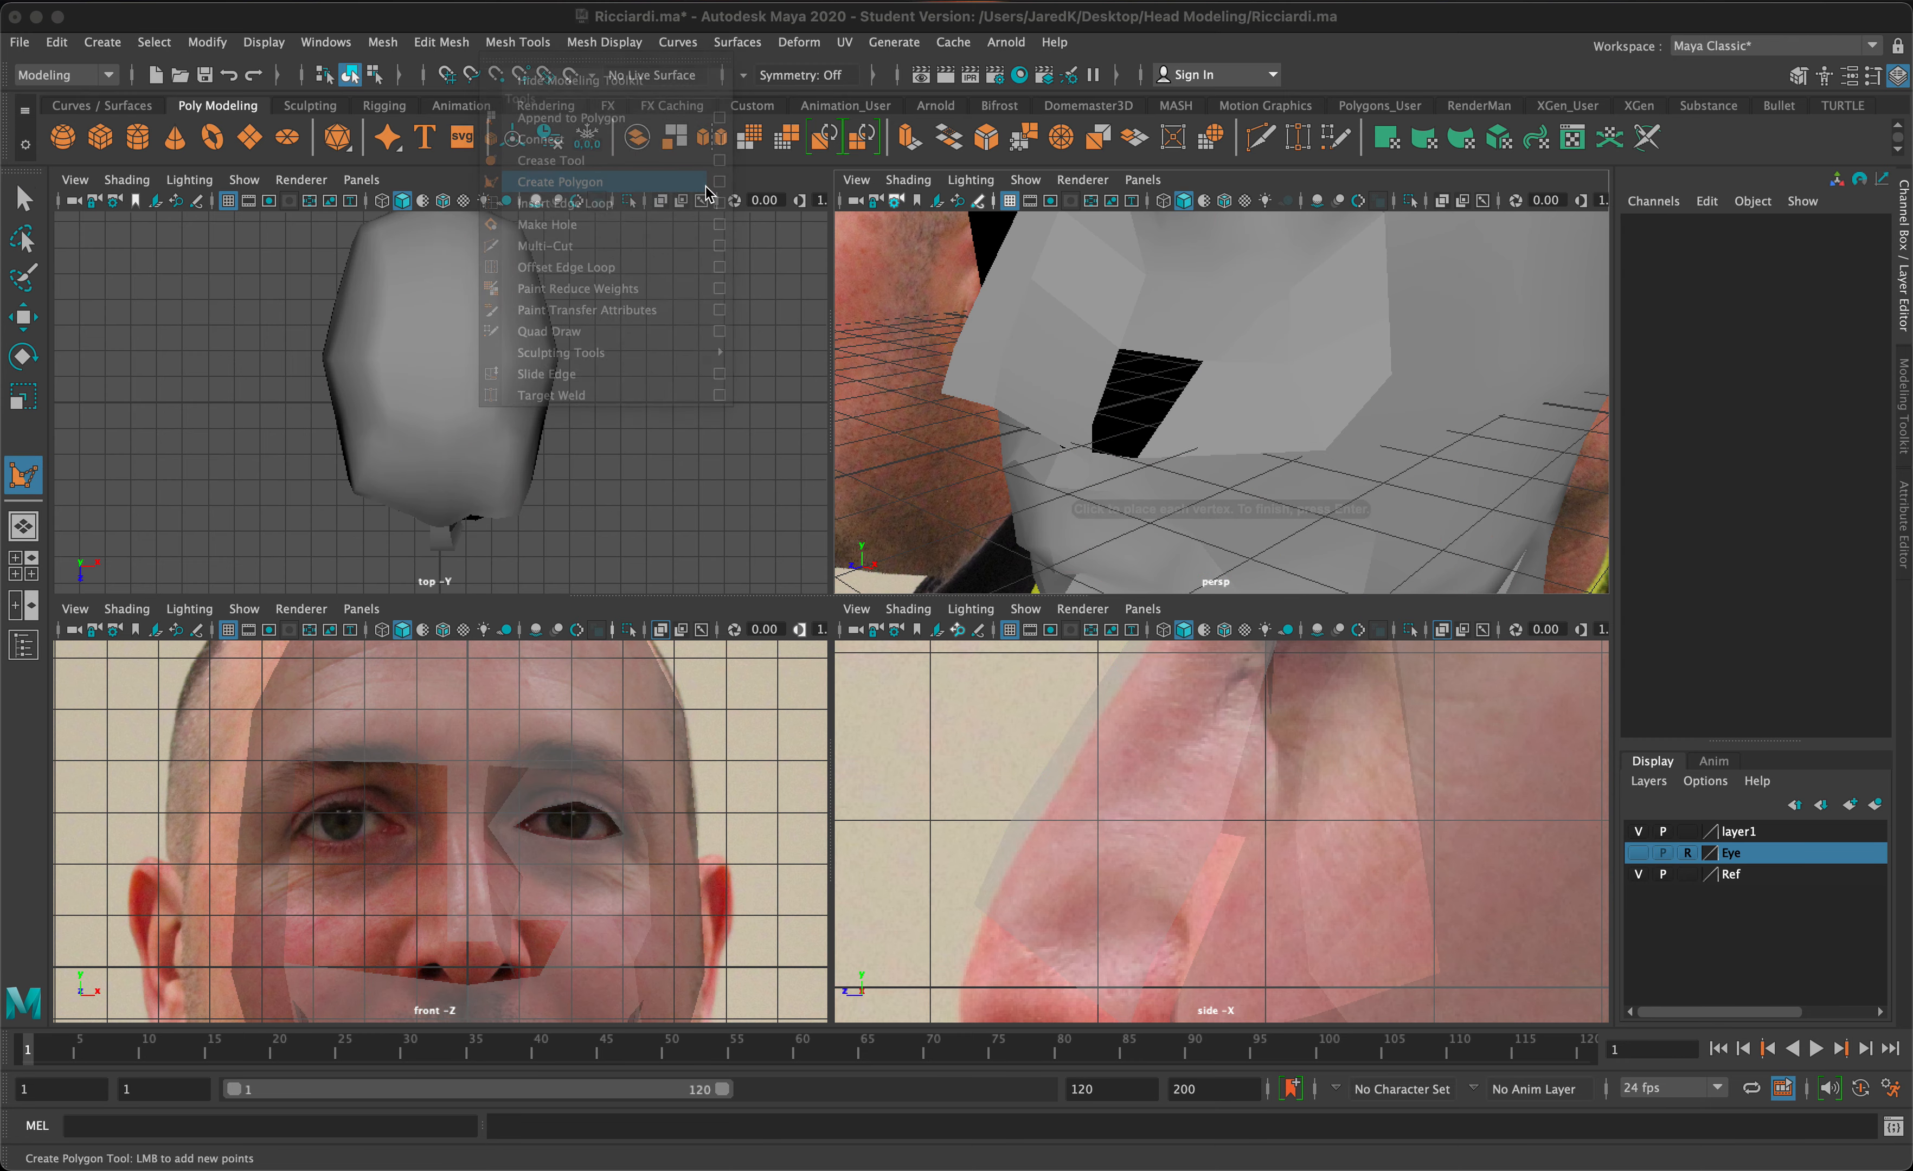
{"action": "key", "text": "q"}
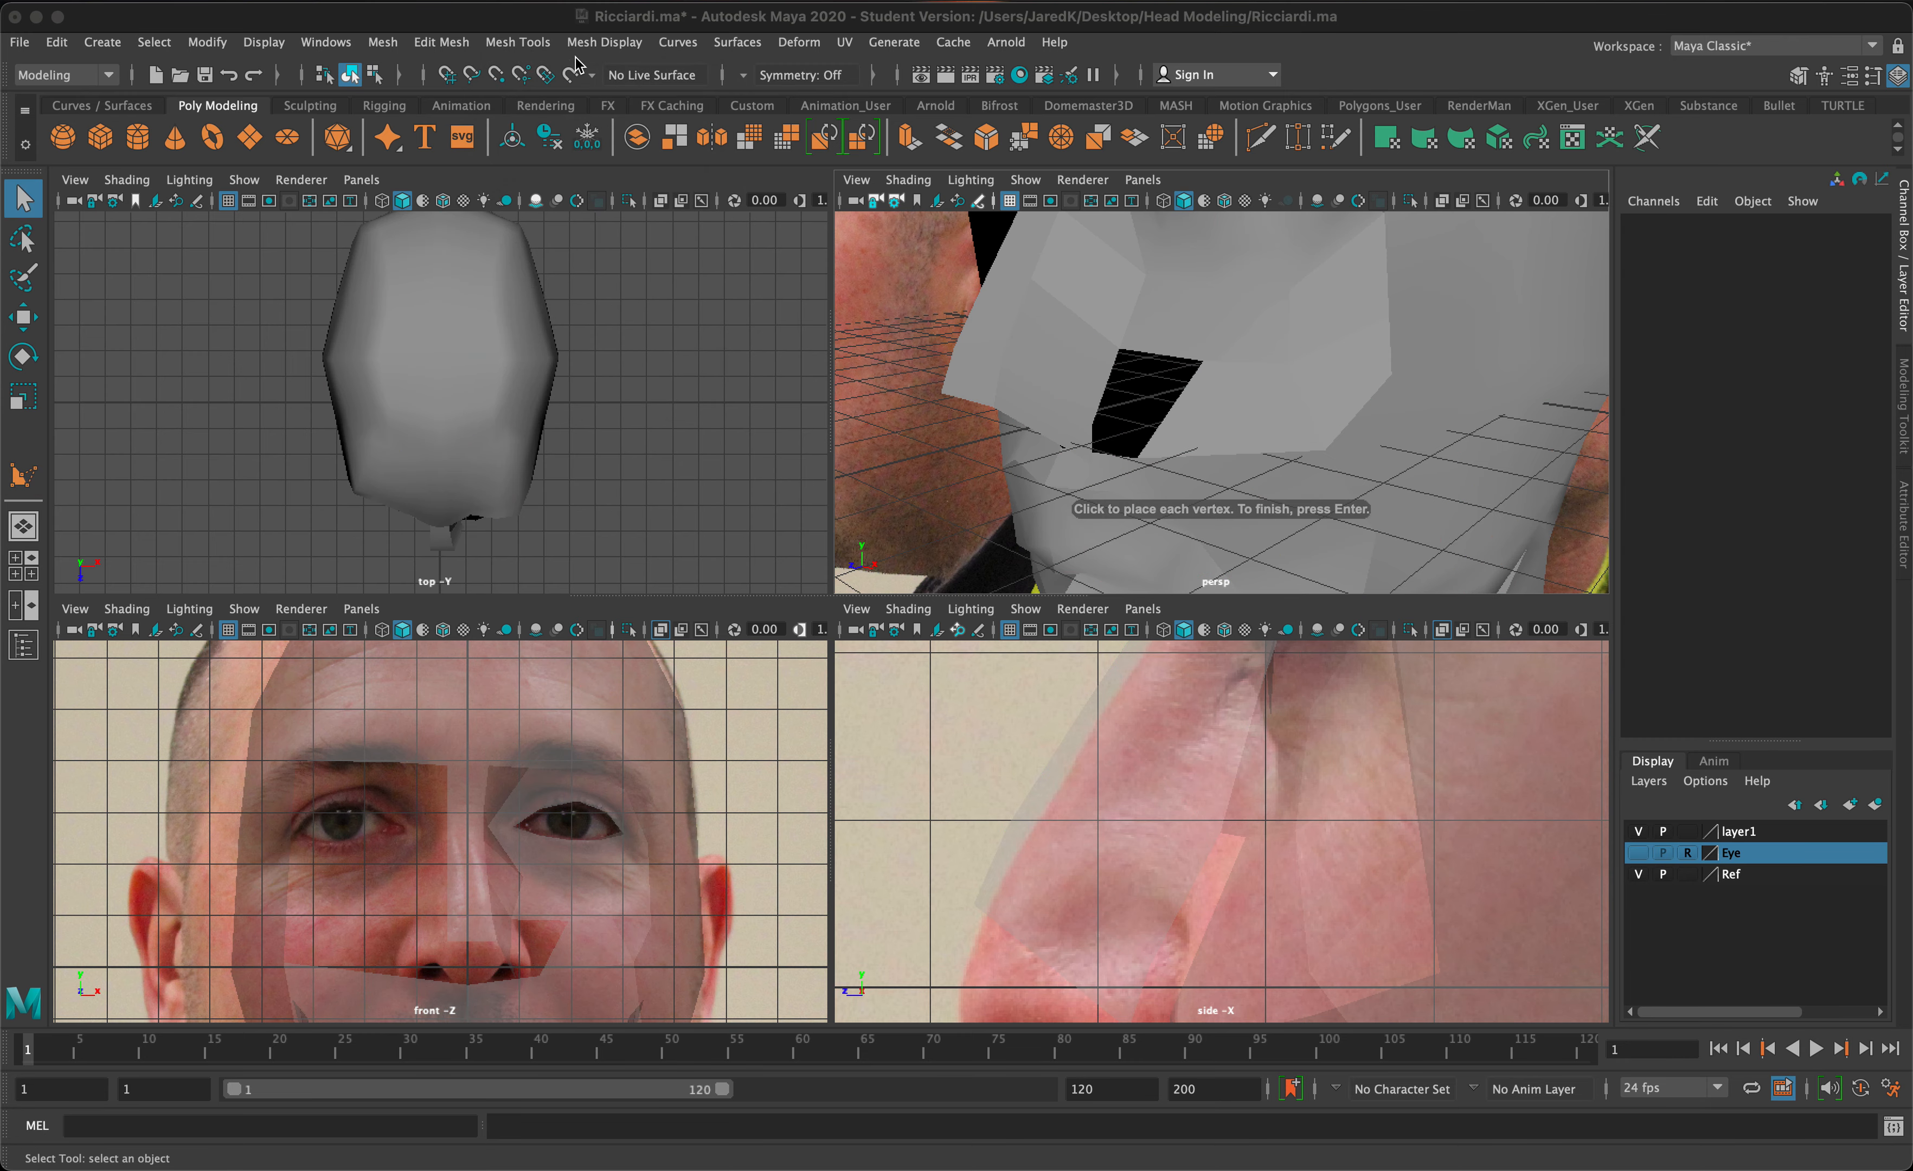
- Insert a lengthwise edge loop across the lower cheek faces, running from the remaining nose gap toward the side of the head
{"action": "left_click", "coordinate": [540, 45]}
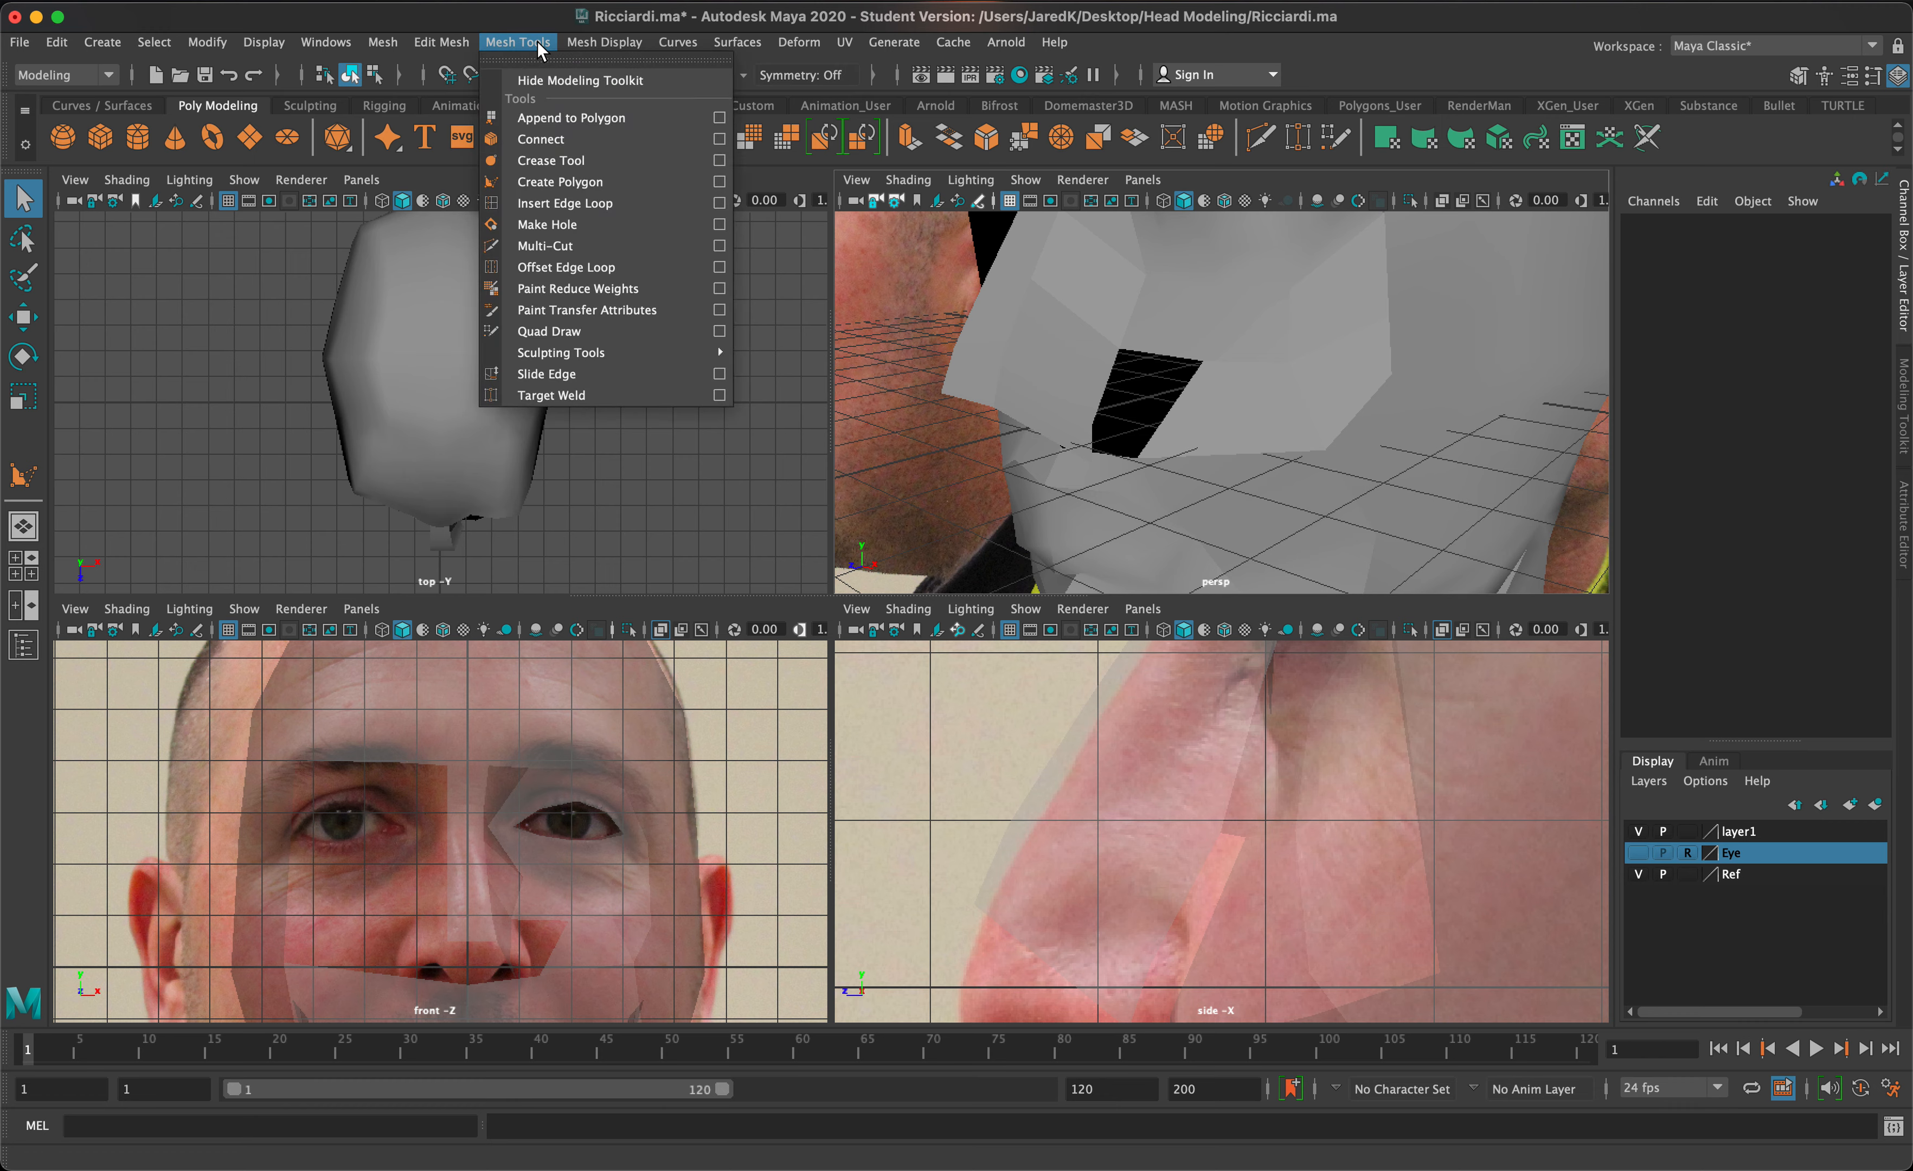
{"action": "left_click", "coordinate": [566, 203]}
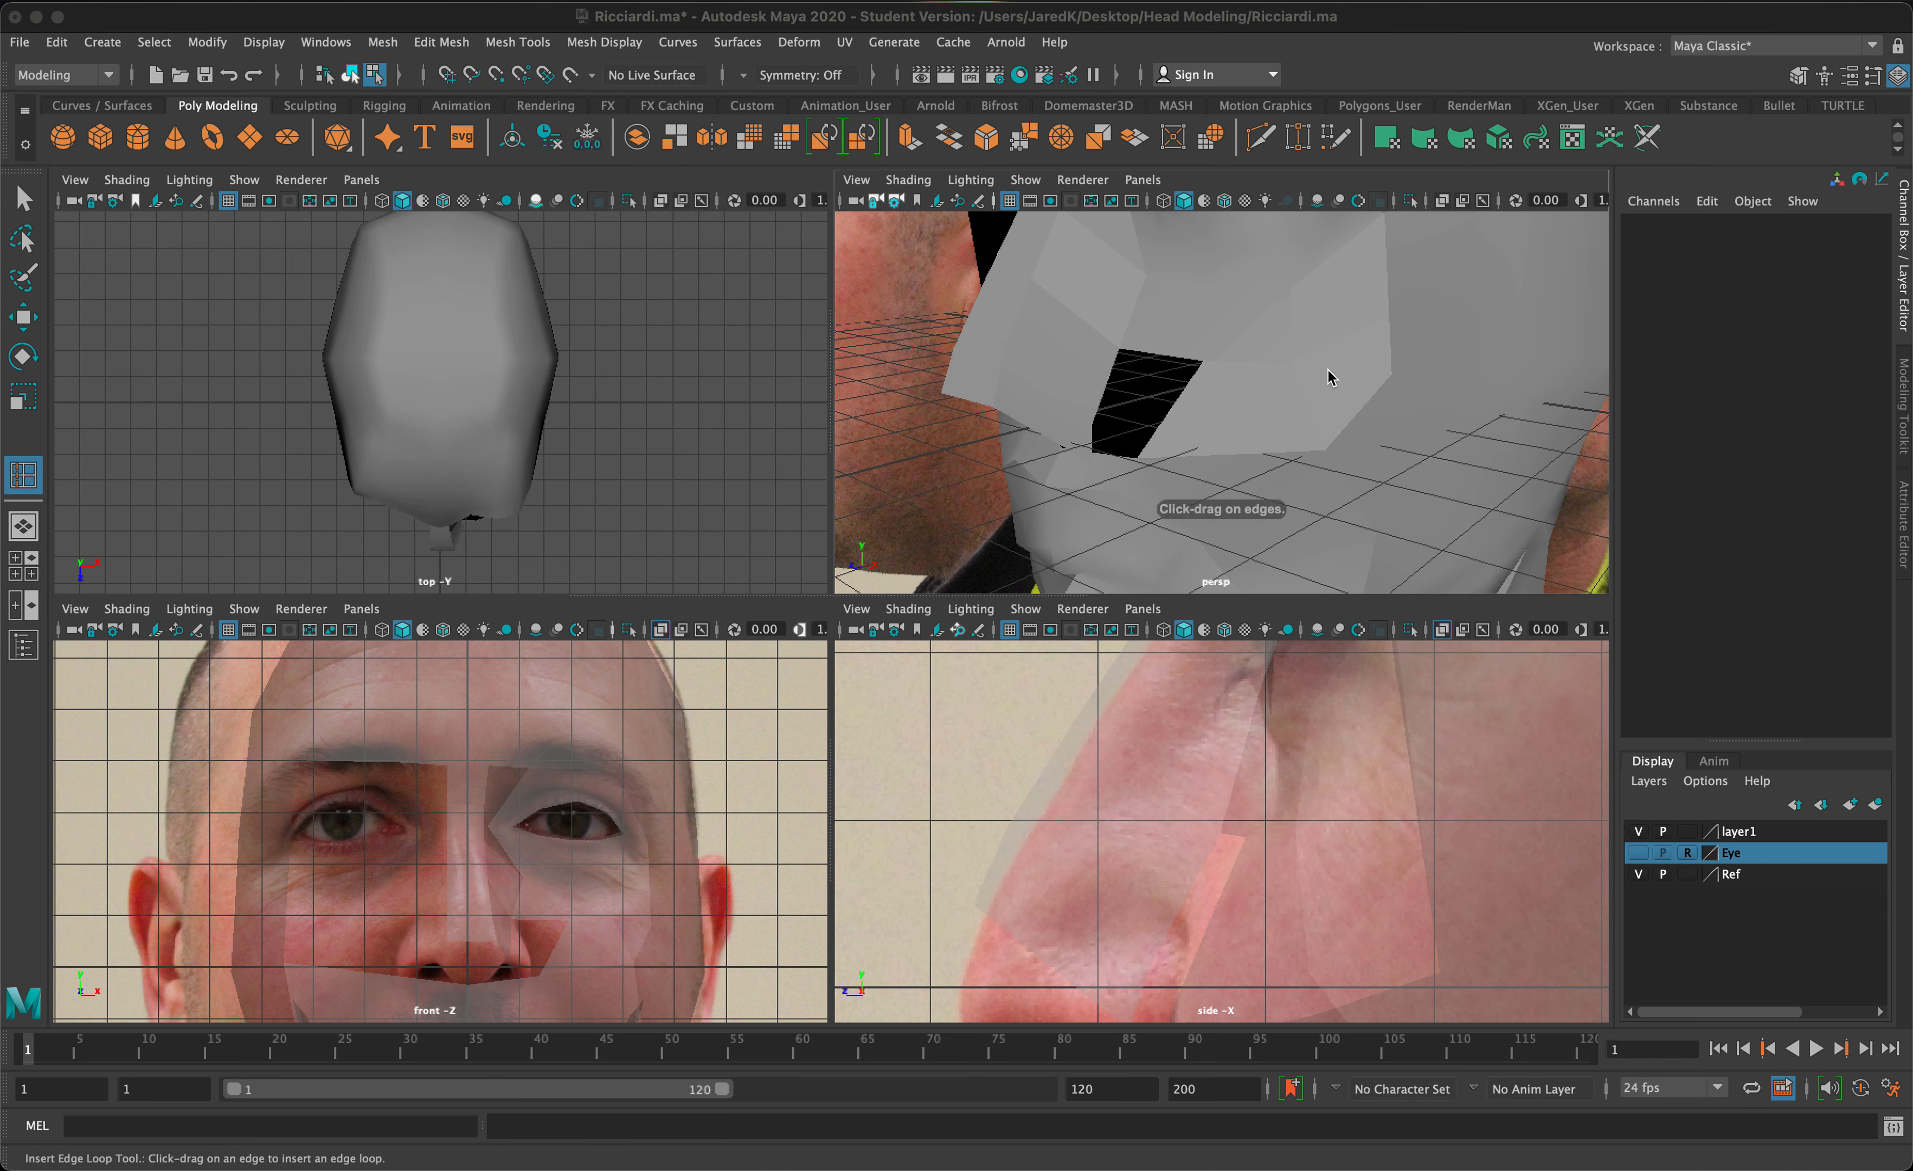
{"action": "left_click", "coordinate": [1291, 382]}
{"action": "left_click_drag", "start_coordinate": [1297, 404], "coordinate": [1059, 580]}
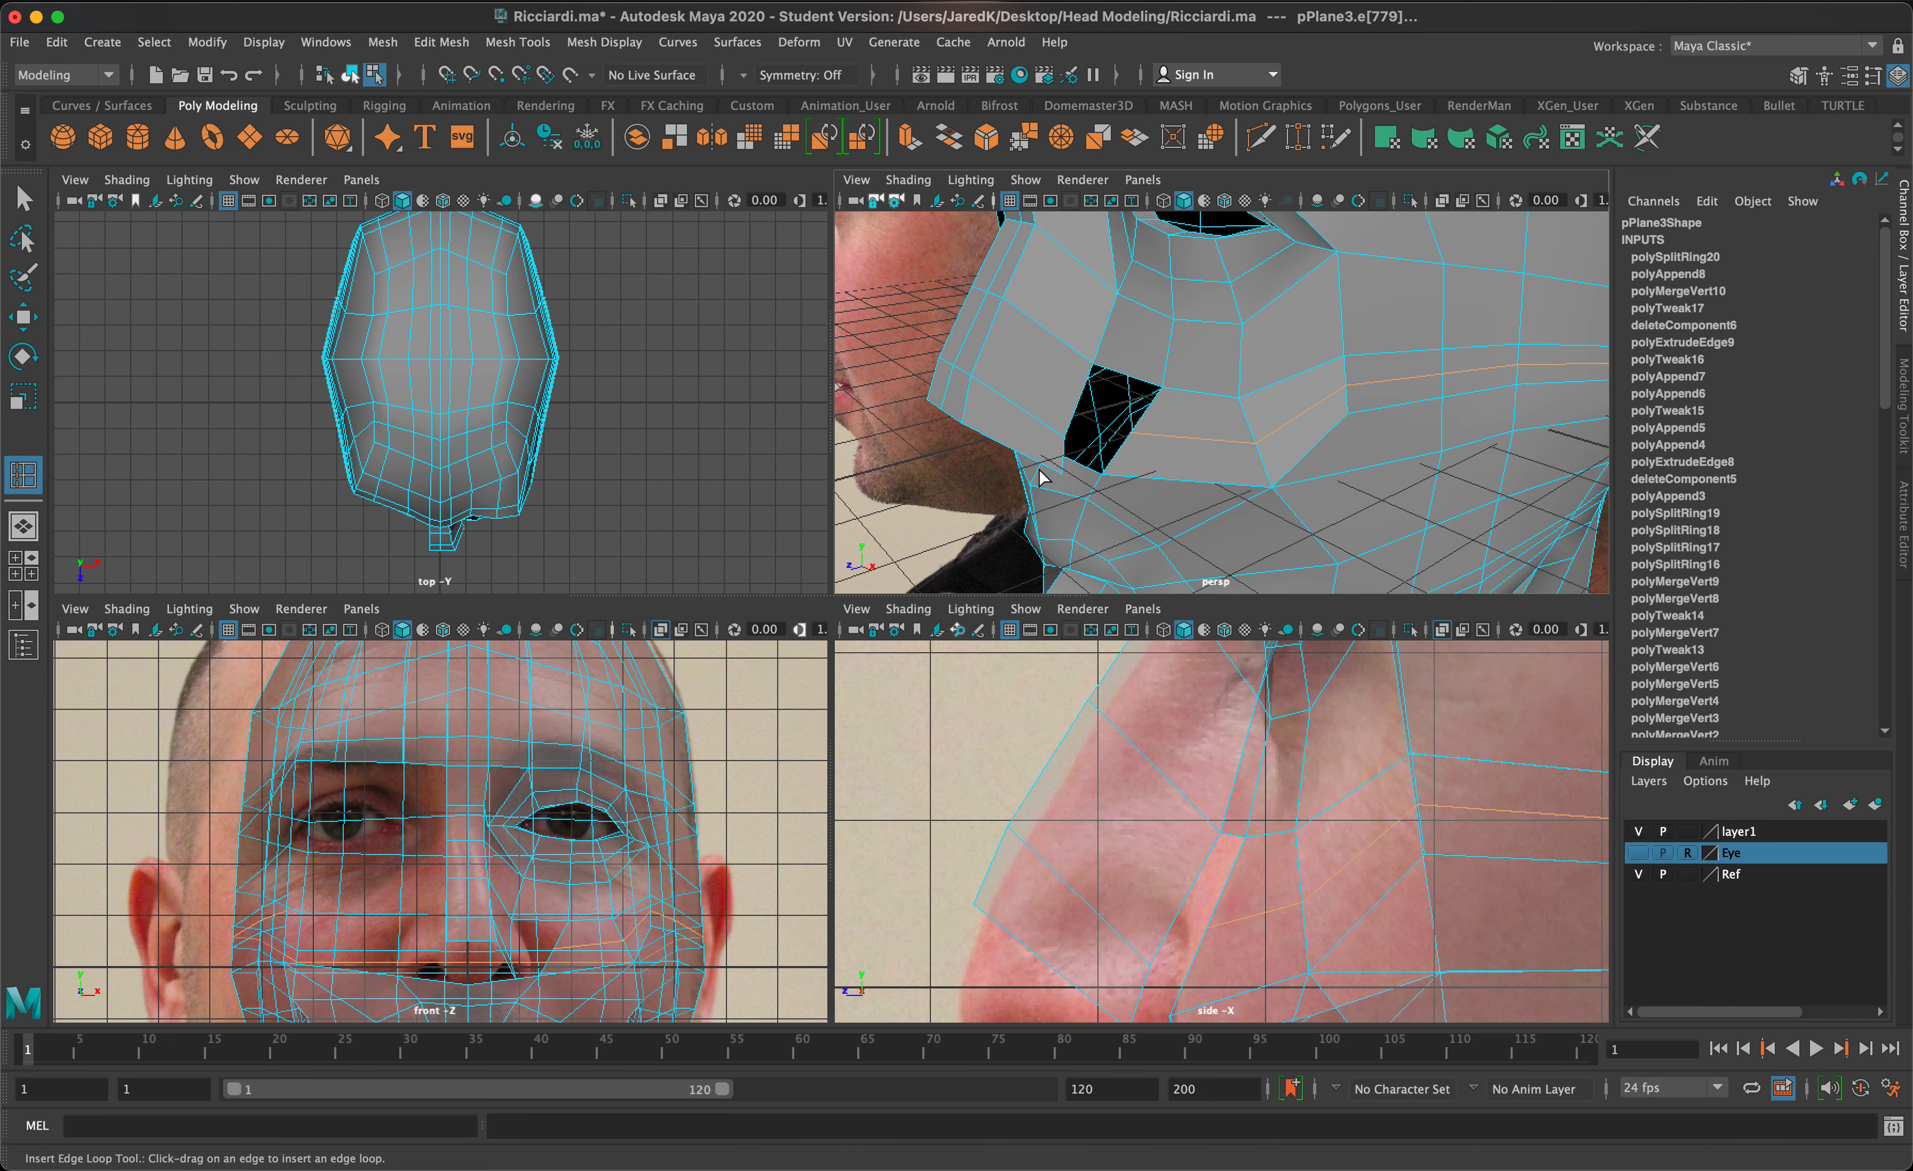
{"action": "key", "text": "q"}
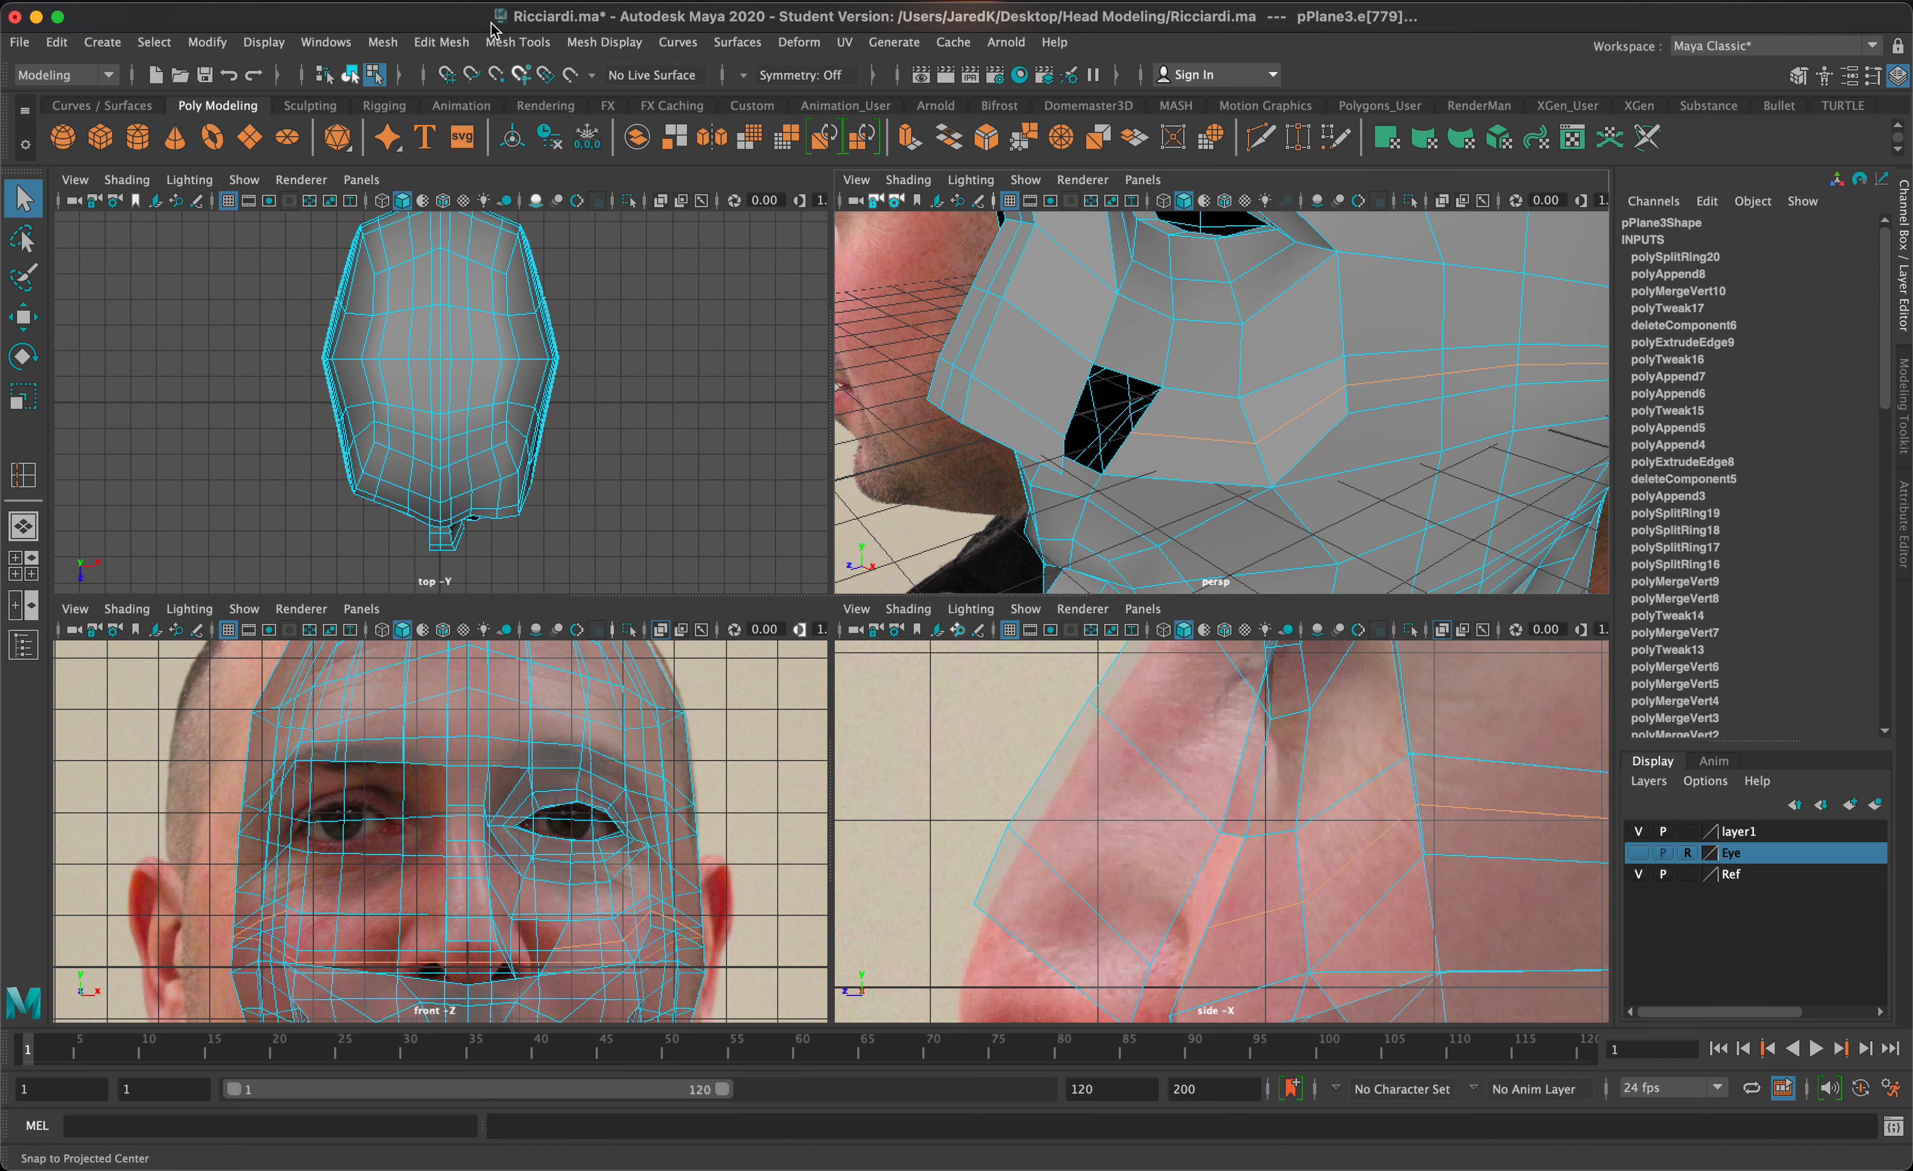
- Append a face from the nose side to the cheek across the upper half of the remaining gap
{"action": "left_click", "coordinate": [503, 42]}
{"action": "left_click", "coordinate": [573, 115]}
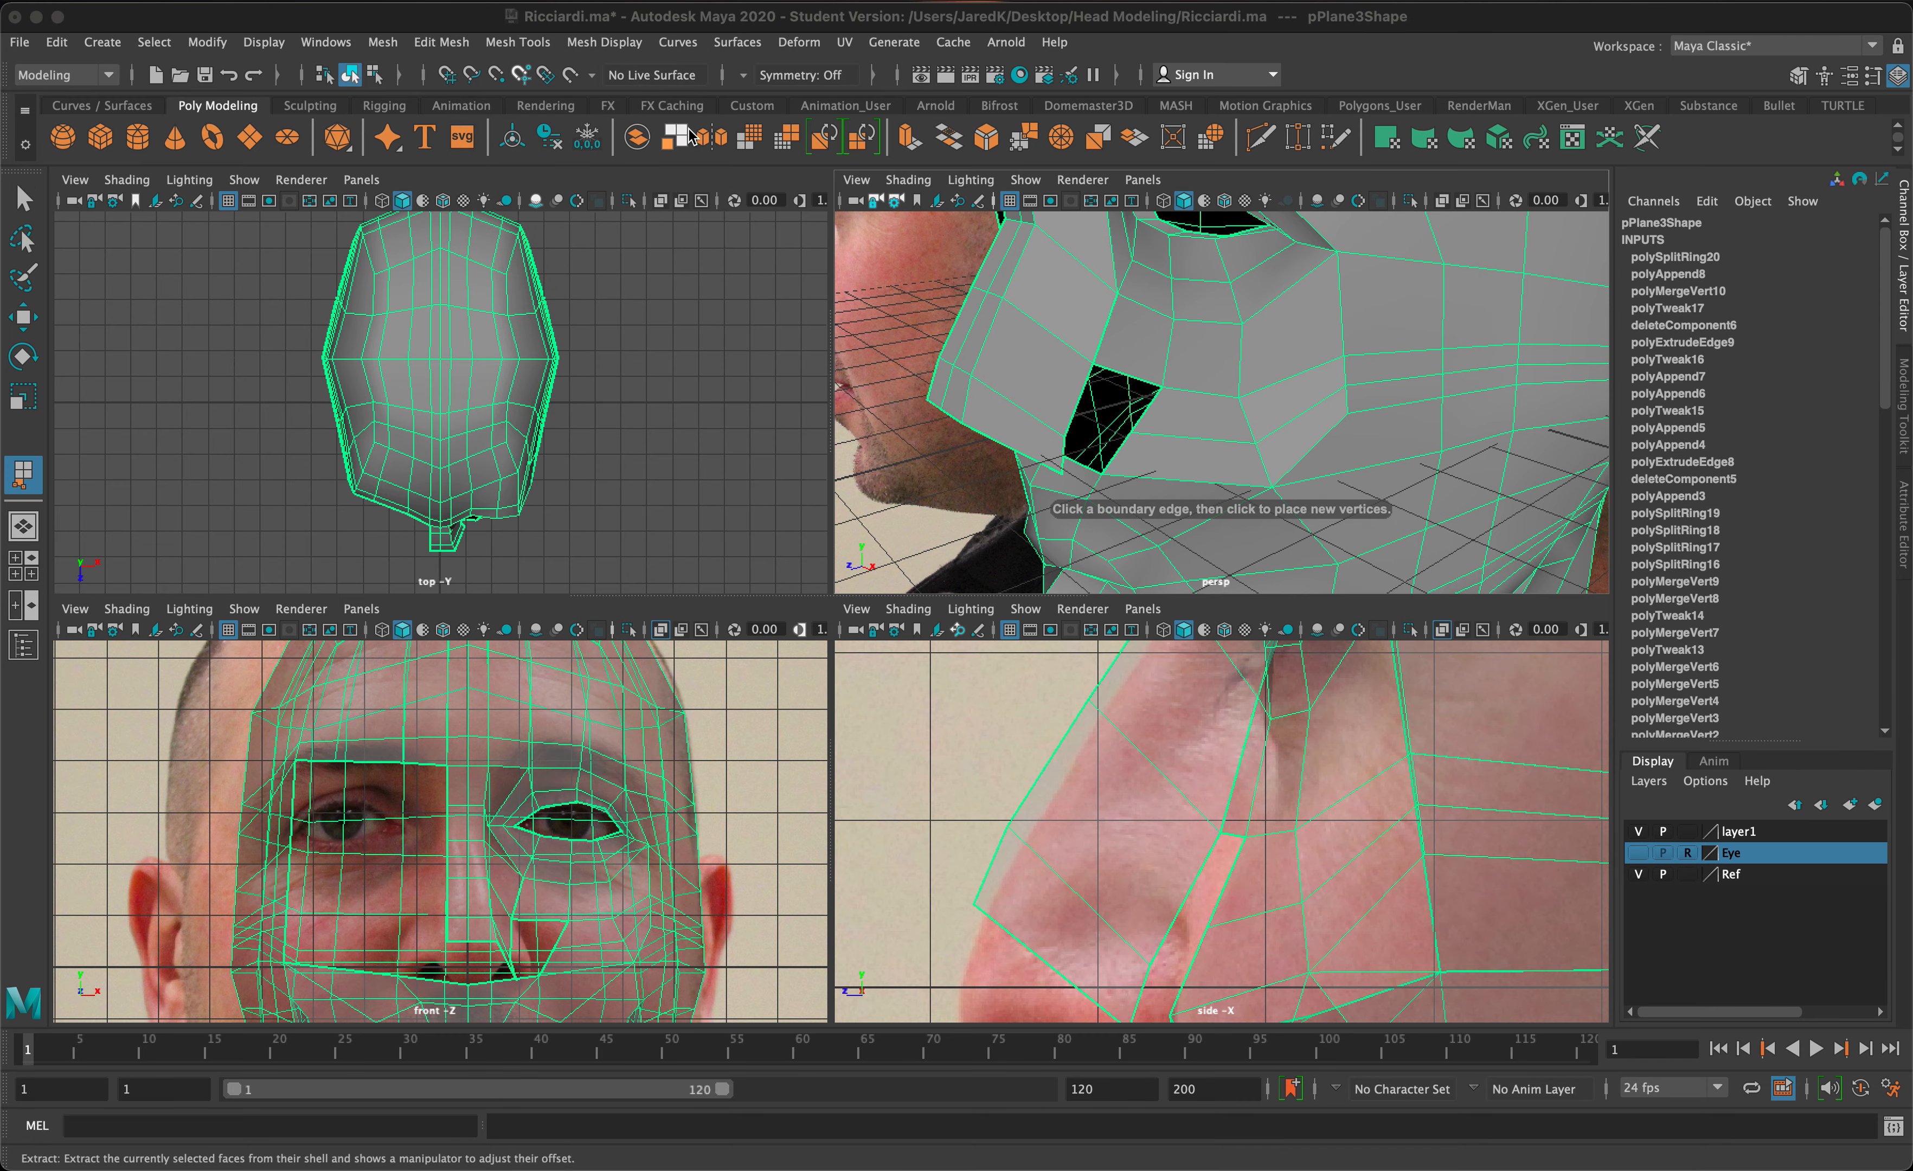
{"action": "left_click", "coordinate": [1086, 385]}
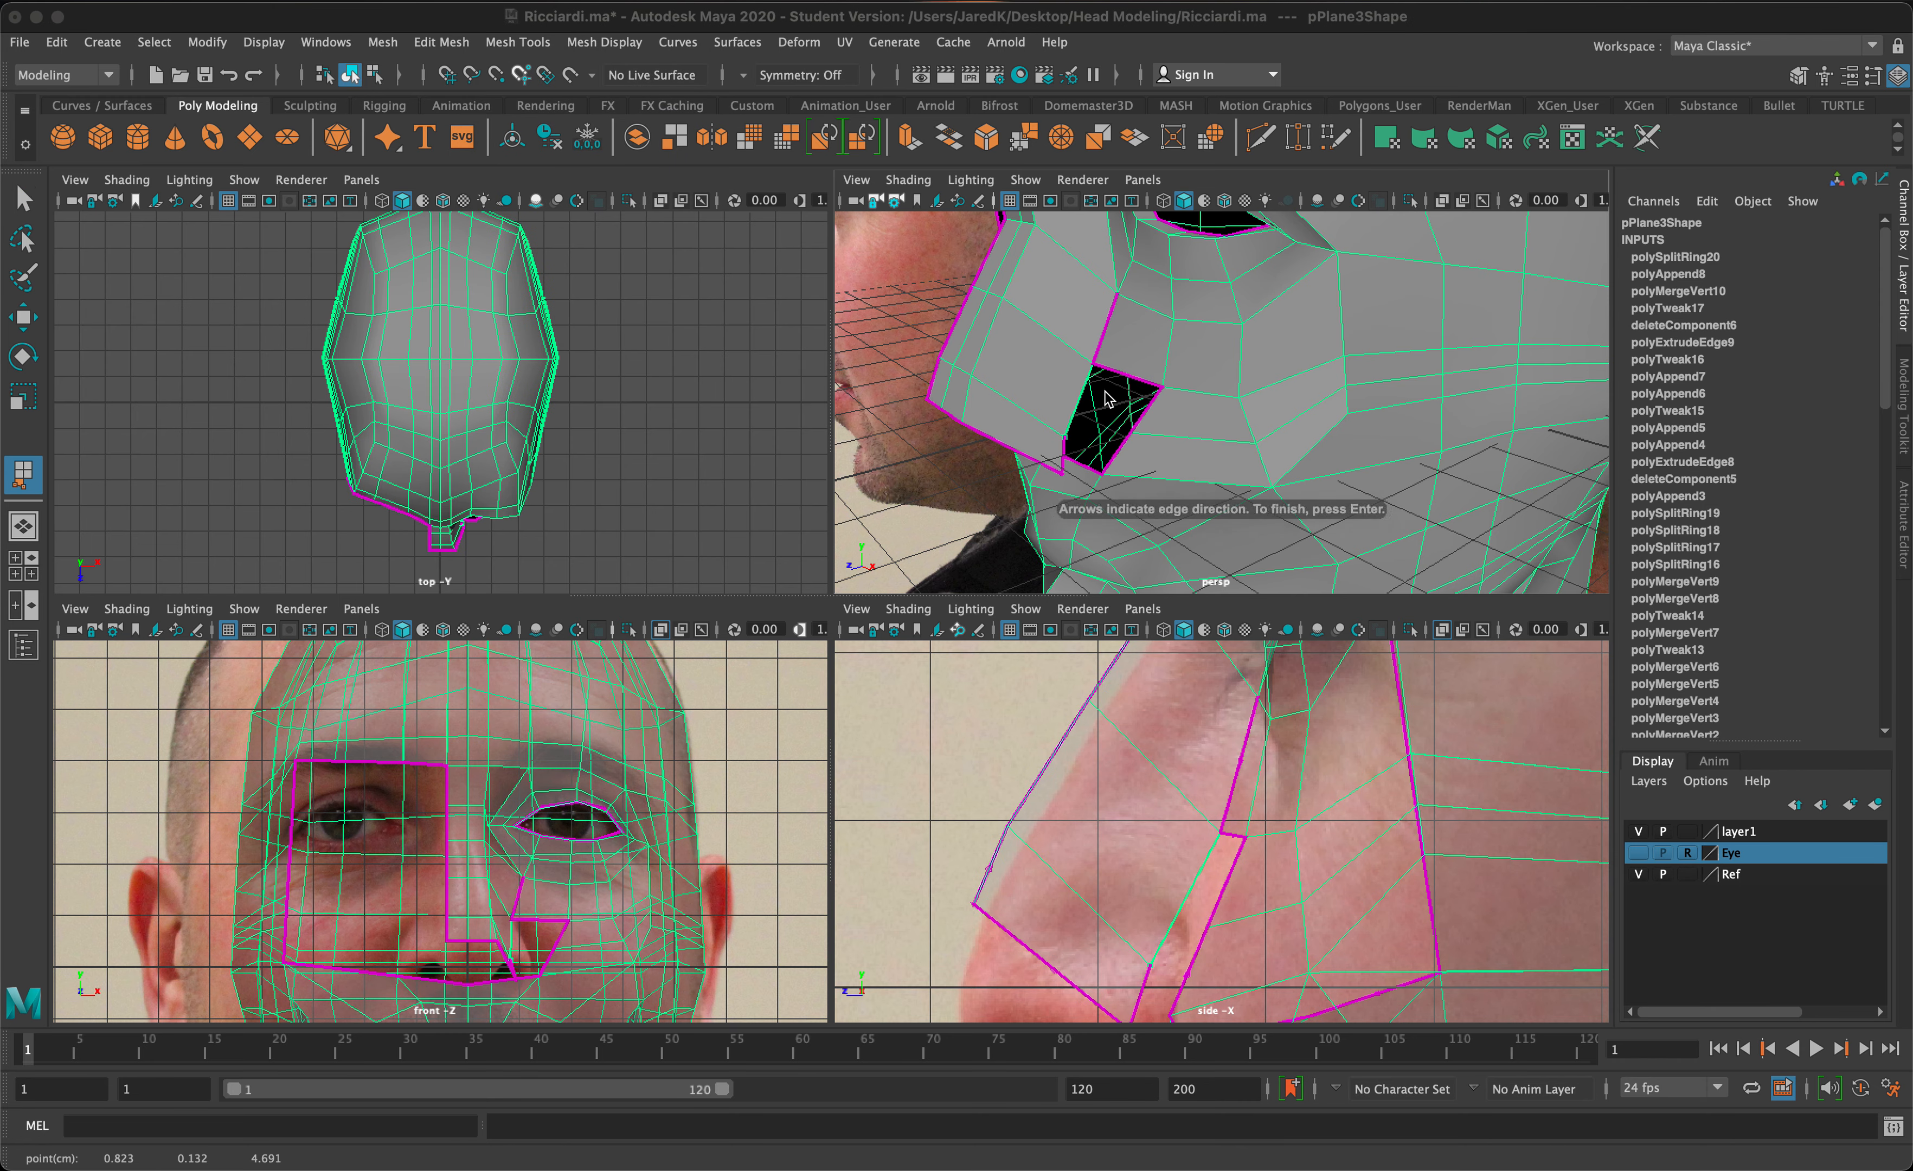
{"action": "left_click", "coordinate": [1153, 412]}
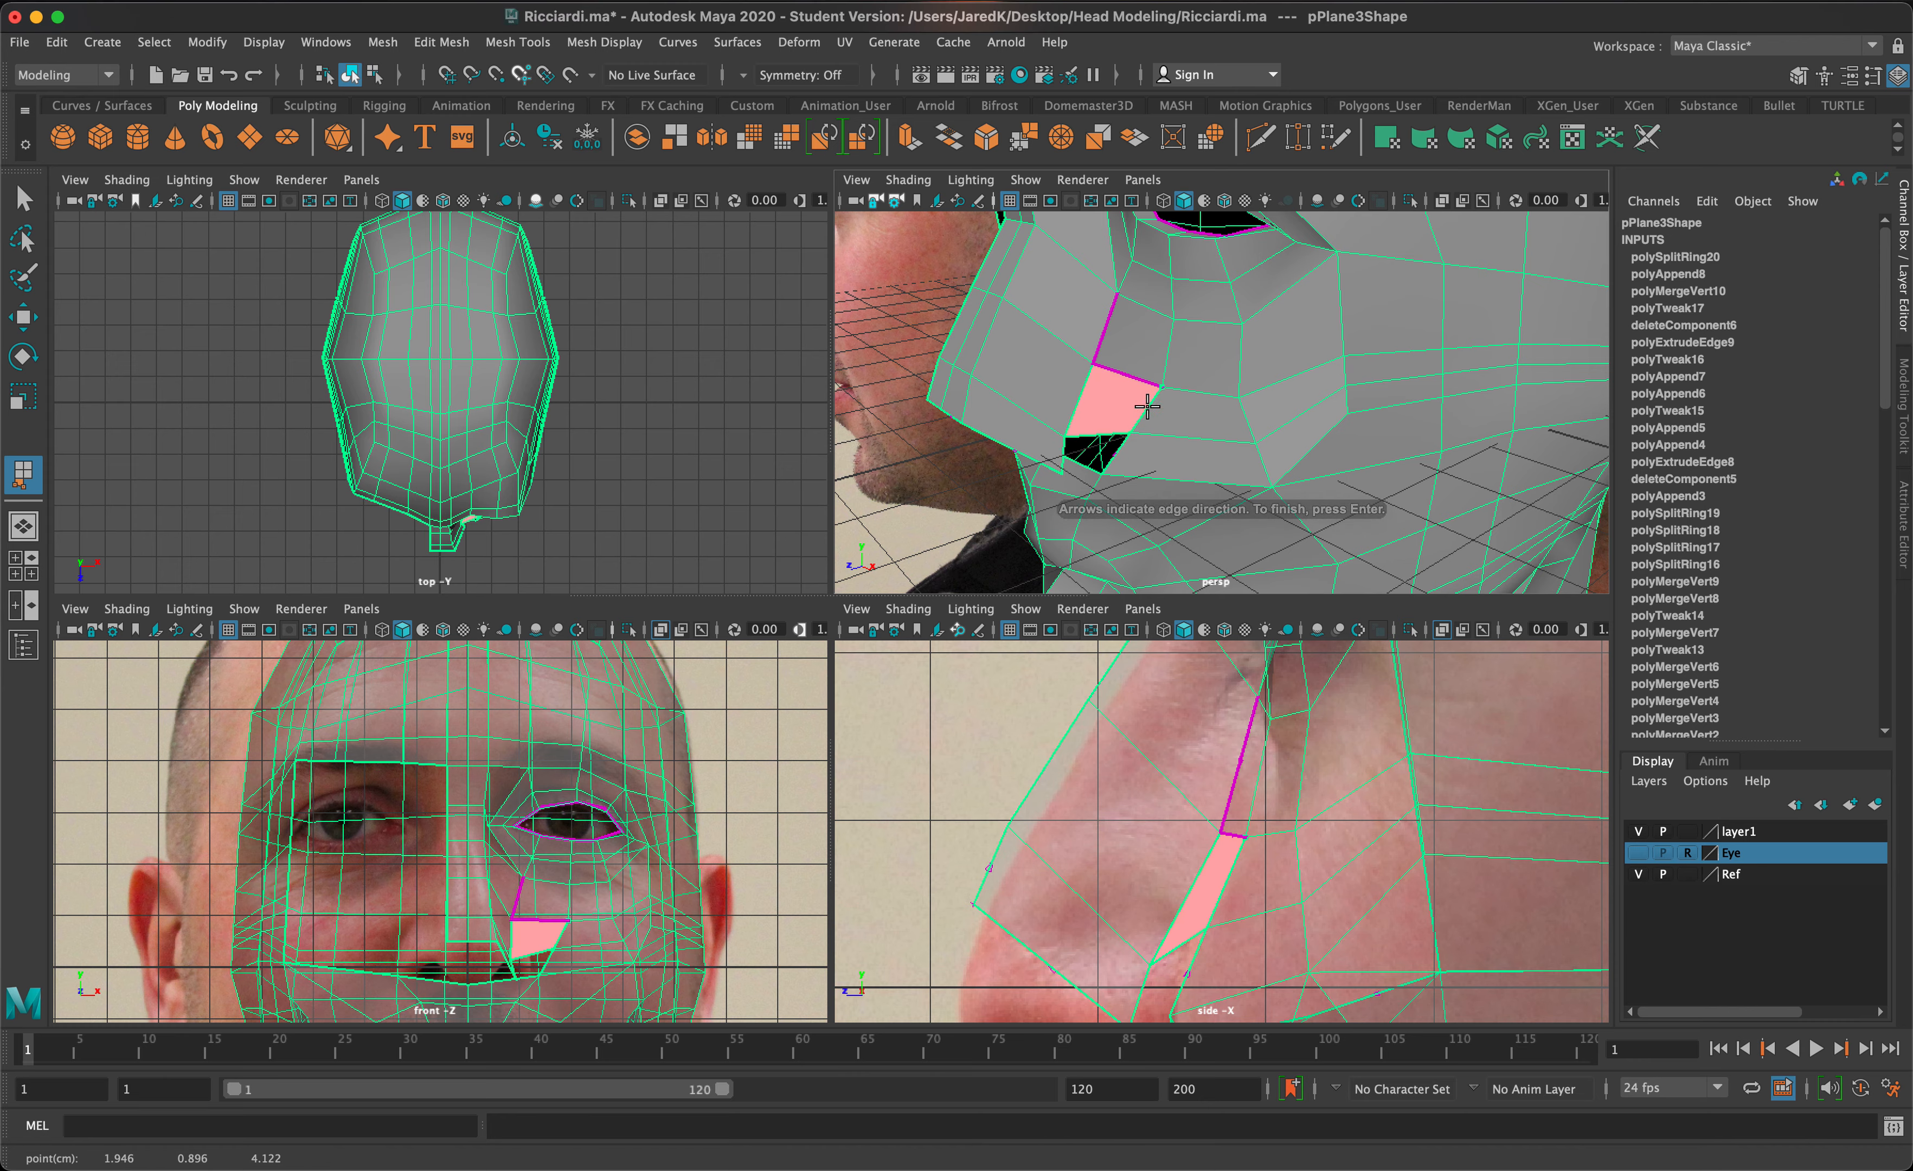
{"action": "key", "text": "Return"}
- Append a face across the lower half of the gap between the nose side and the cheek
{"action": "left_click_drag", "start_coordinate": [1139, 436], "coordinate": [1191, 395], "text": "alt"}
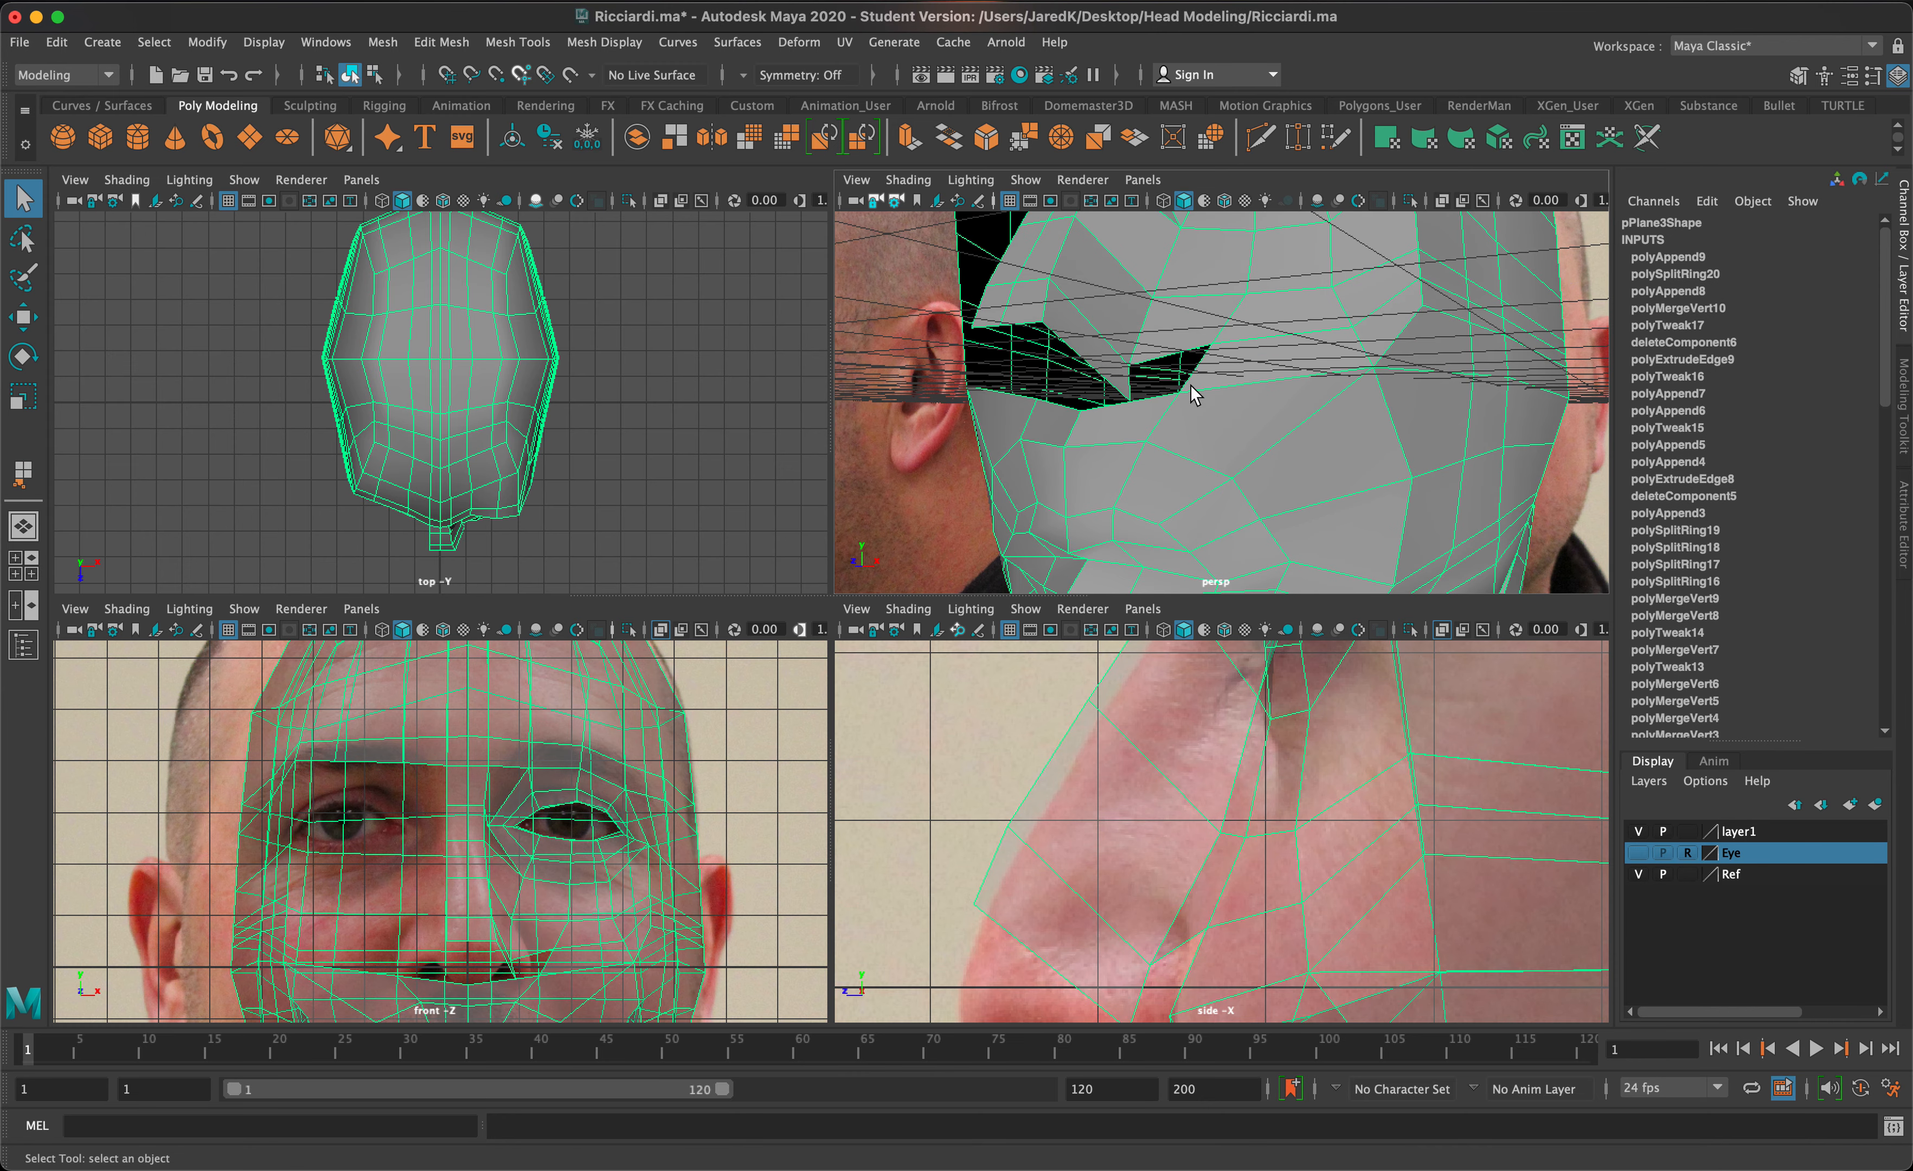
{"action": "key", "text": "g"}
{"action": "left_click", "coordinate": [1196, 374]}
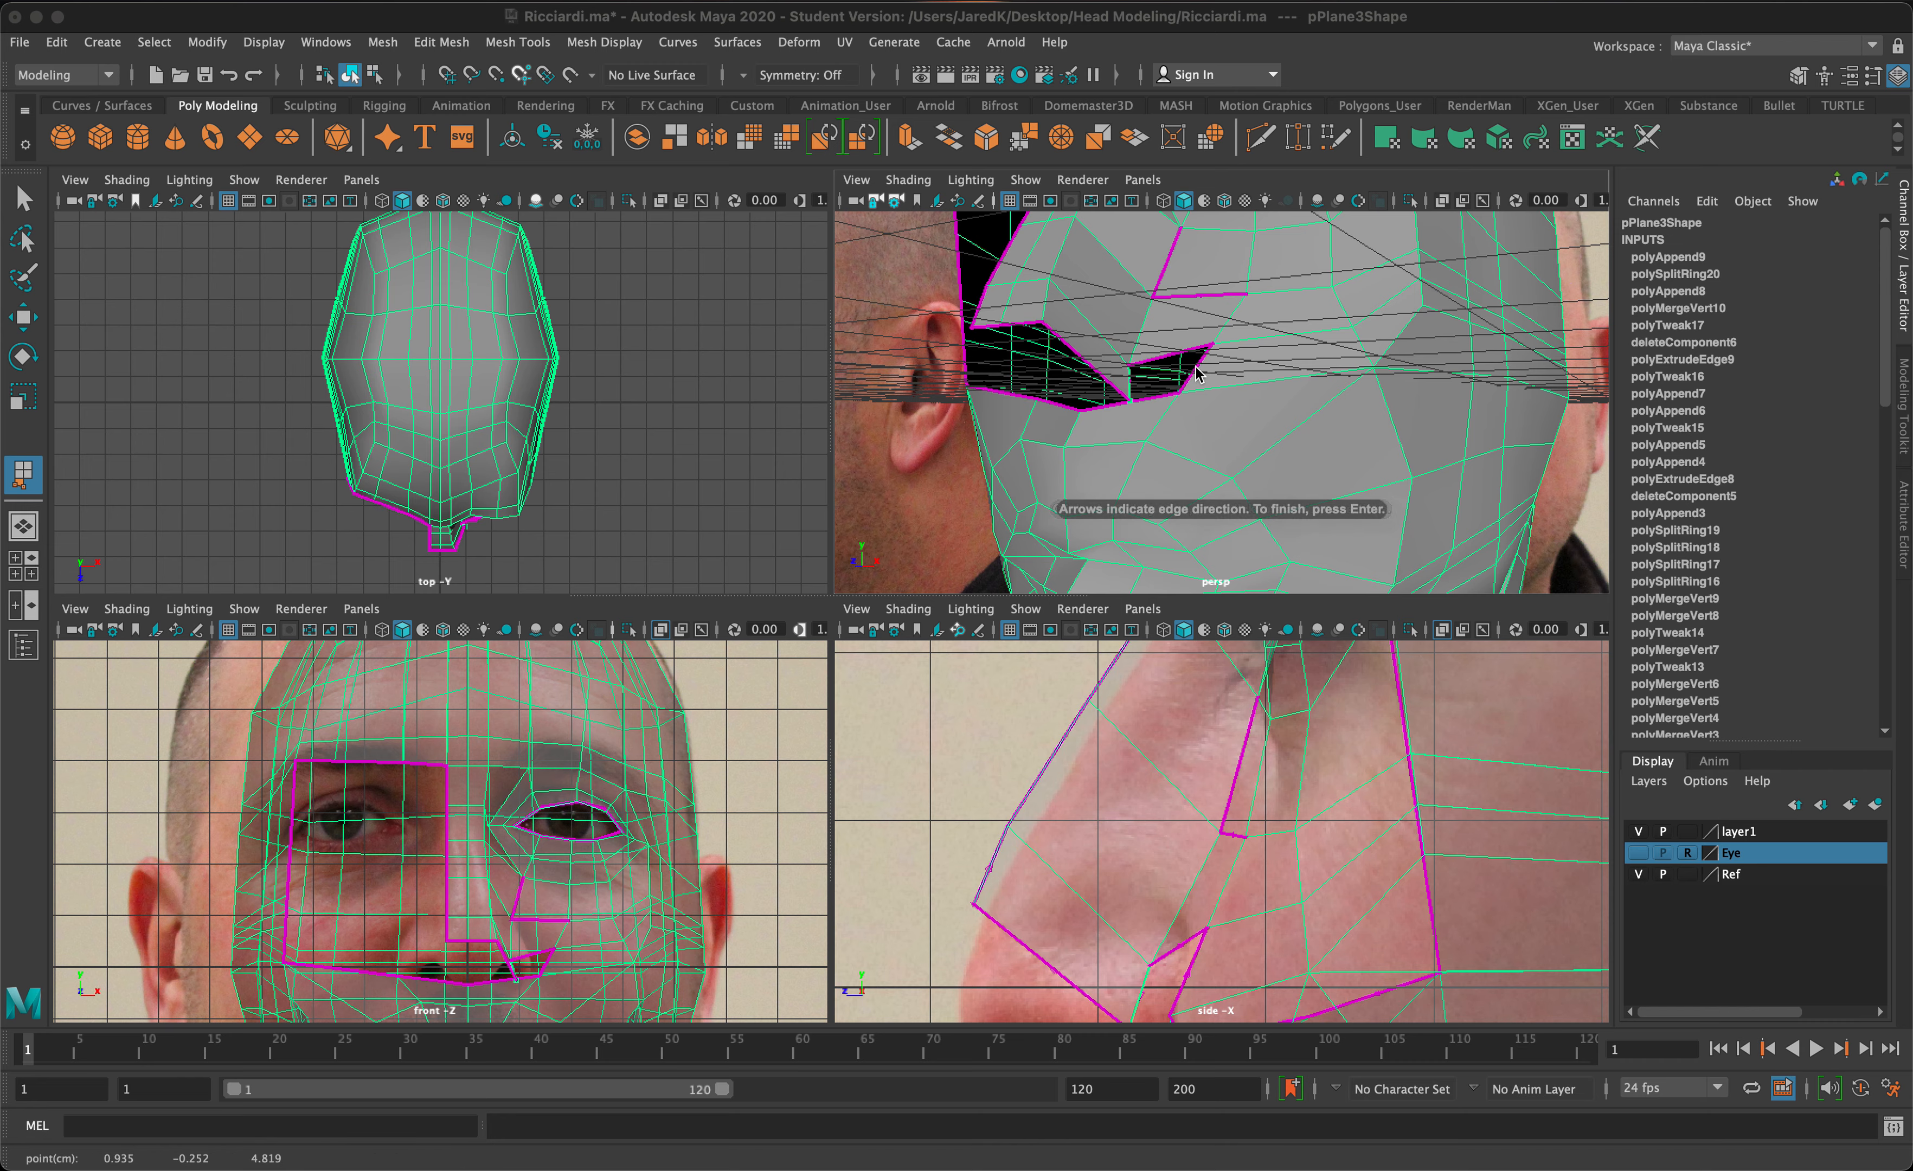
{"action": "left_click", "coordinate": [1200, 367]}
{"action": "key", "text": "Return"}
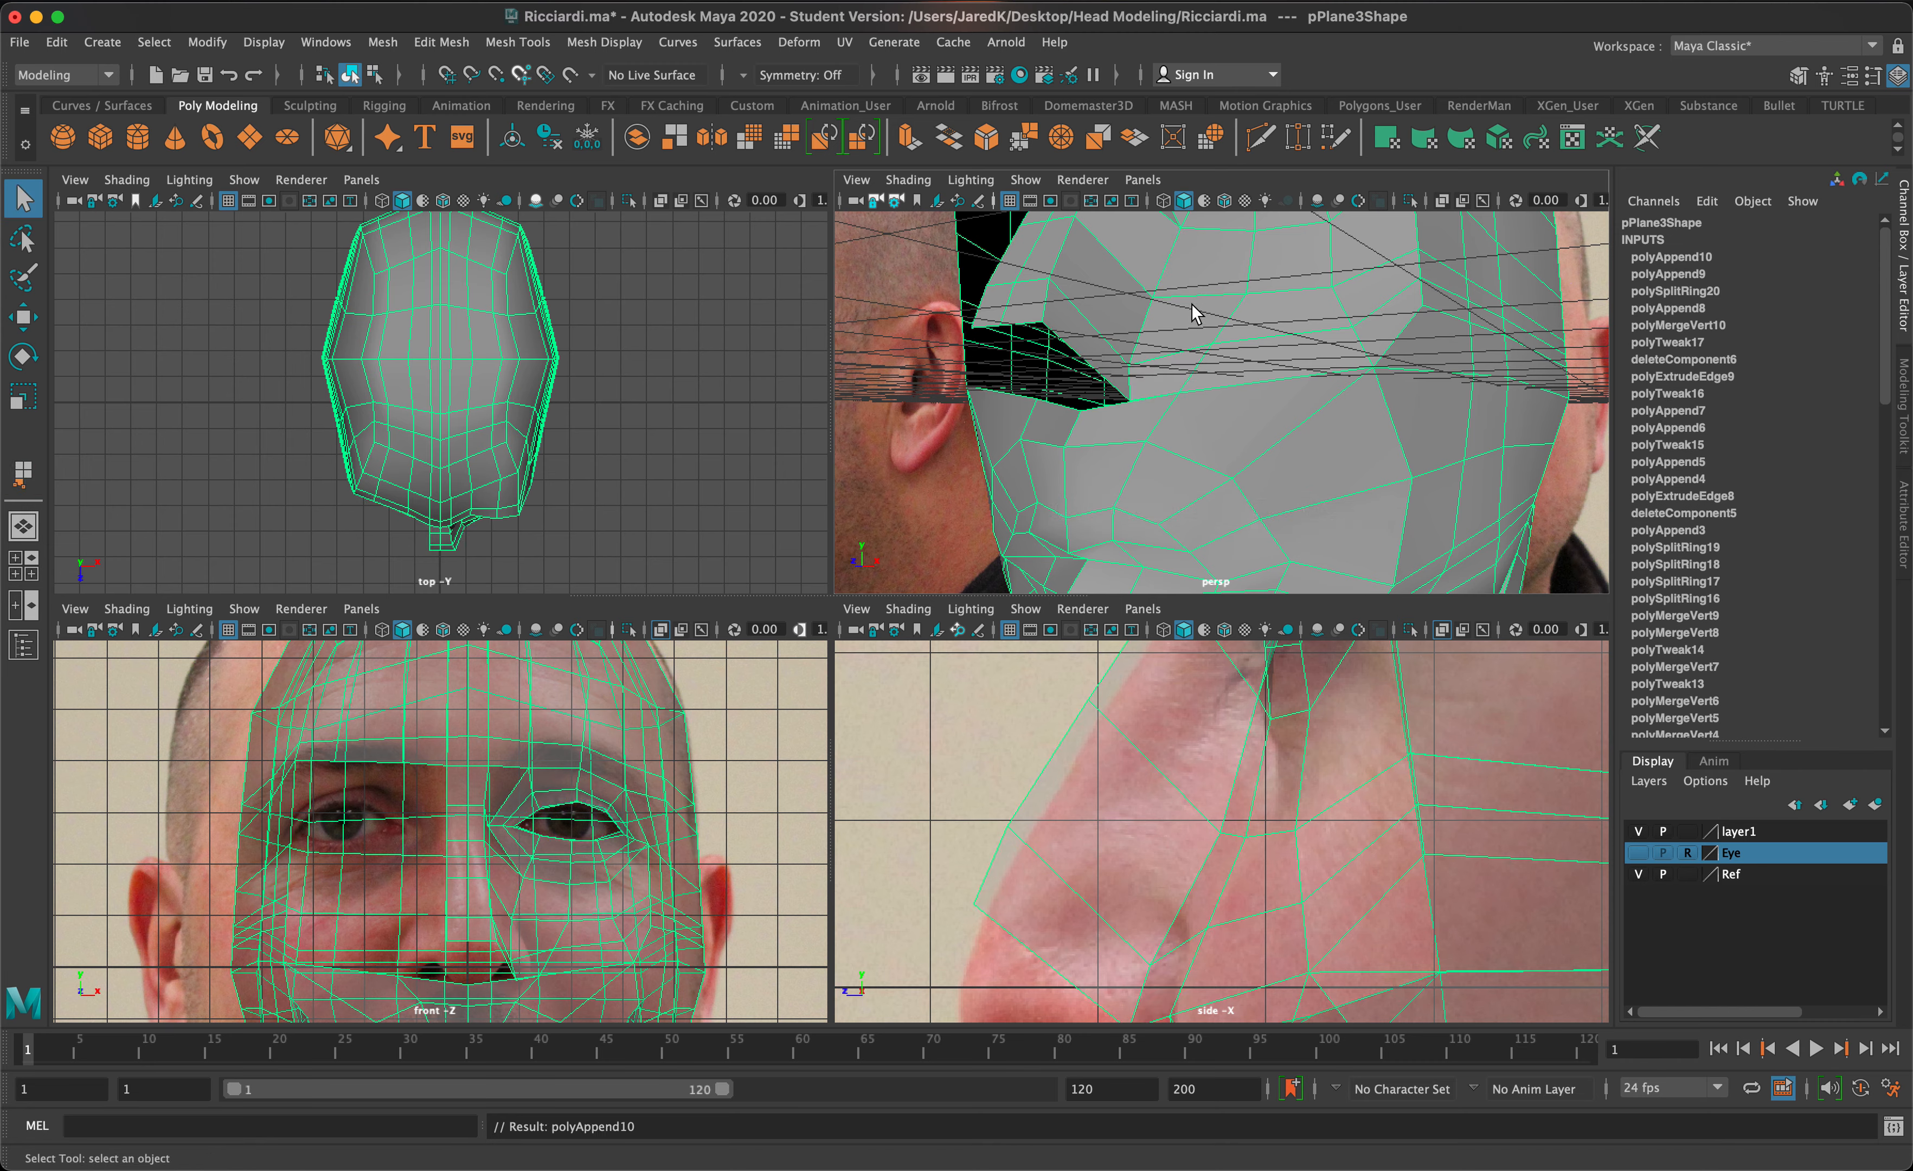
- Merge the vertices at the point where the nose side meets the appended cheek faces, with a distance threshold of 0.01
{"action": "right_click_drag", "start_coordinate": [1195, 312], "coordinate": [1131, 304]}
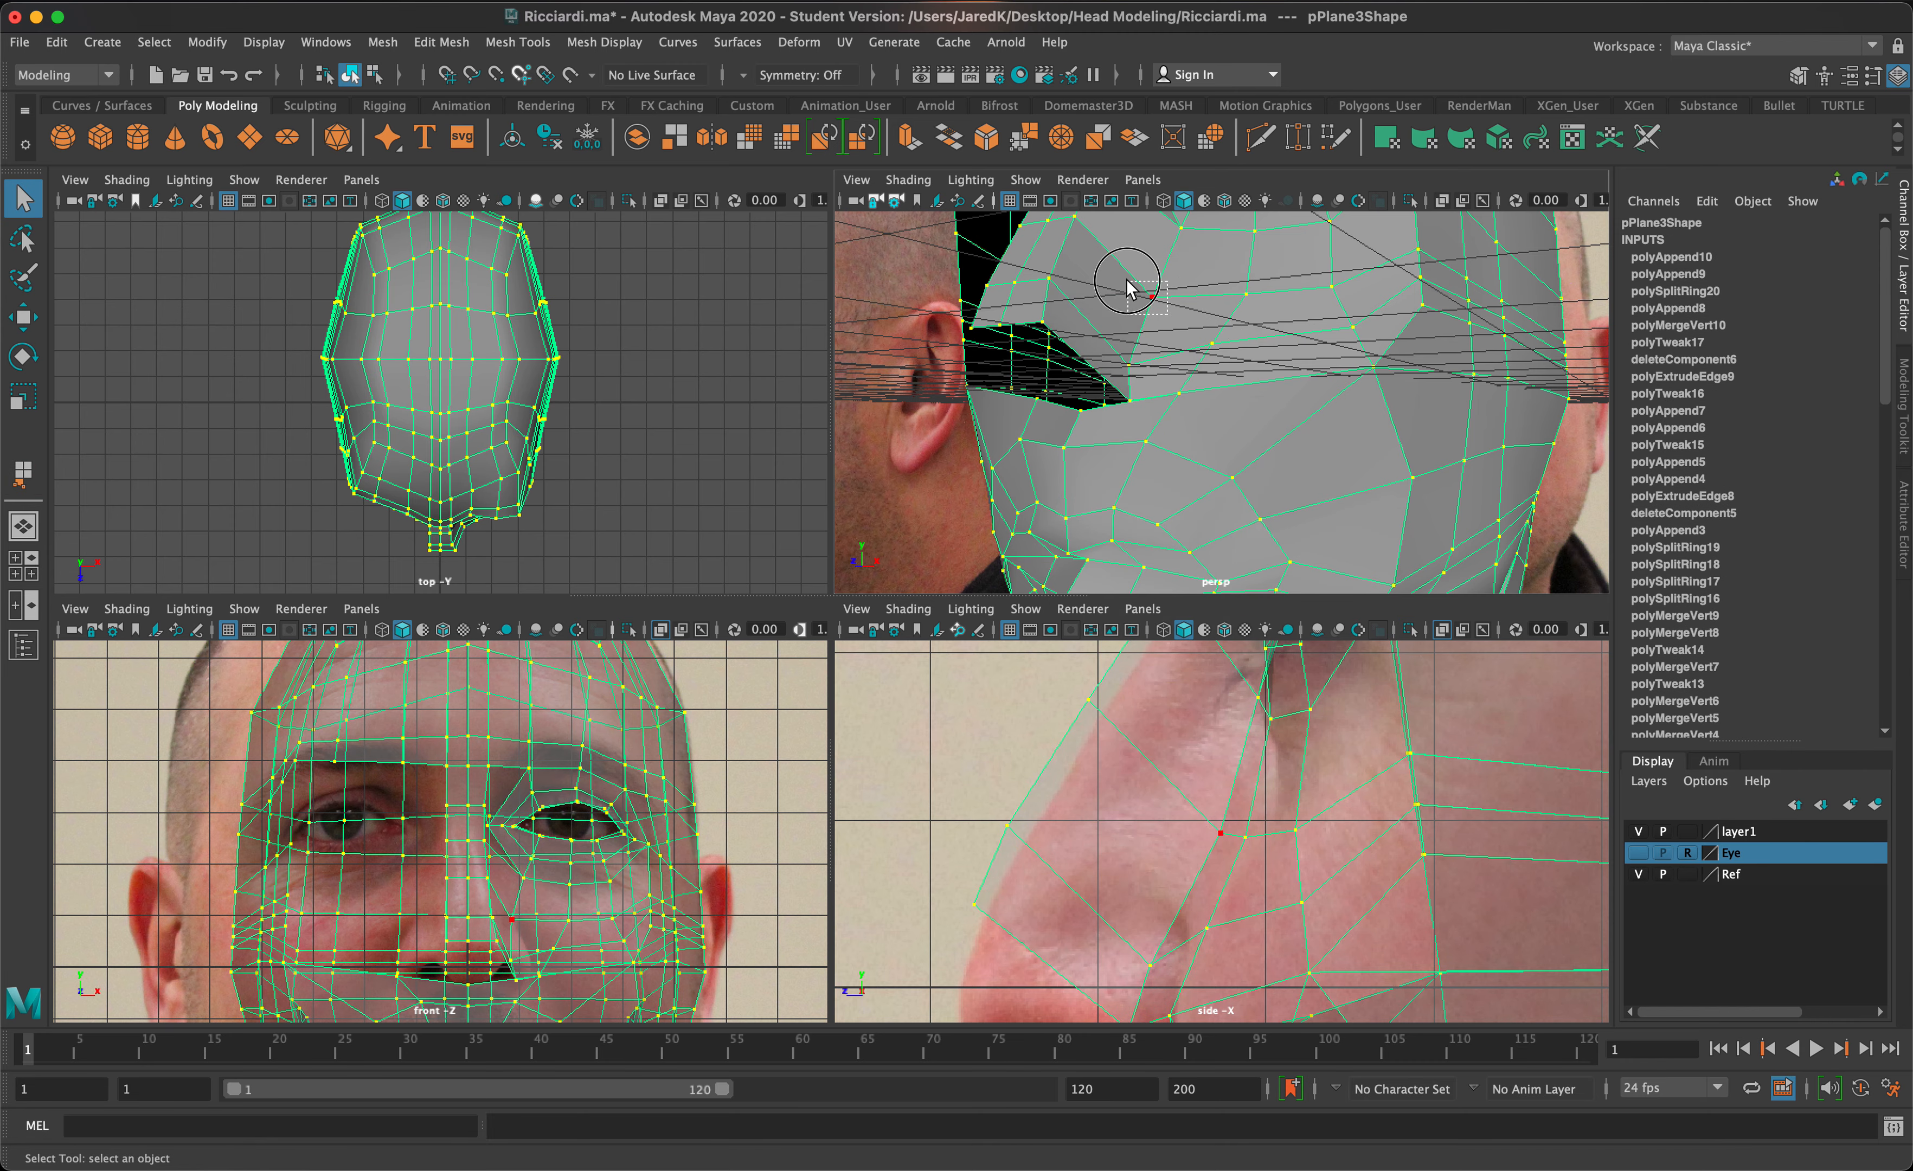
{"action": "left_click_drag", "start_coordinate": [1128, 281], "coordinate": [1120, 275]}
{"action": "left_click", "coordinate": [431, 47]}
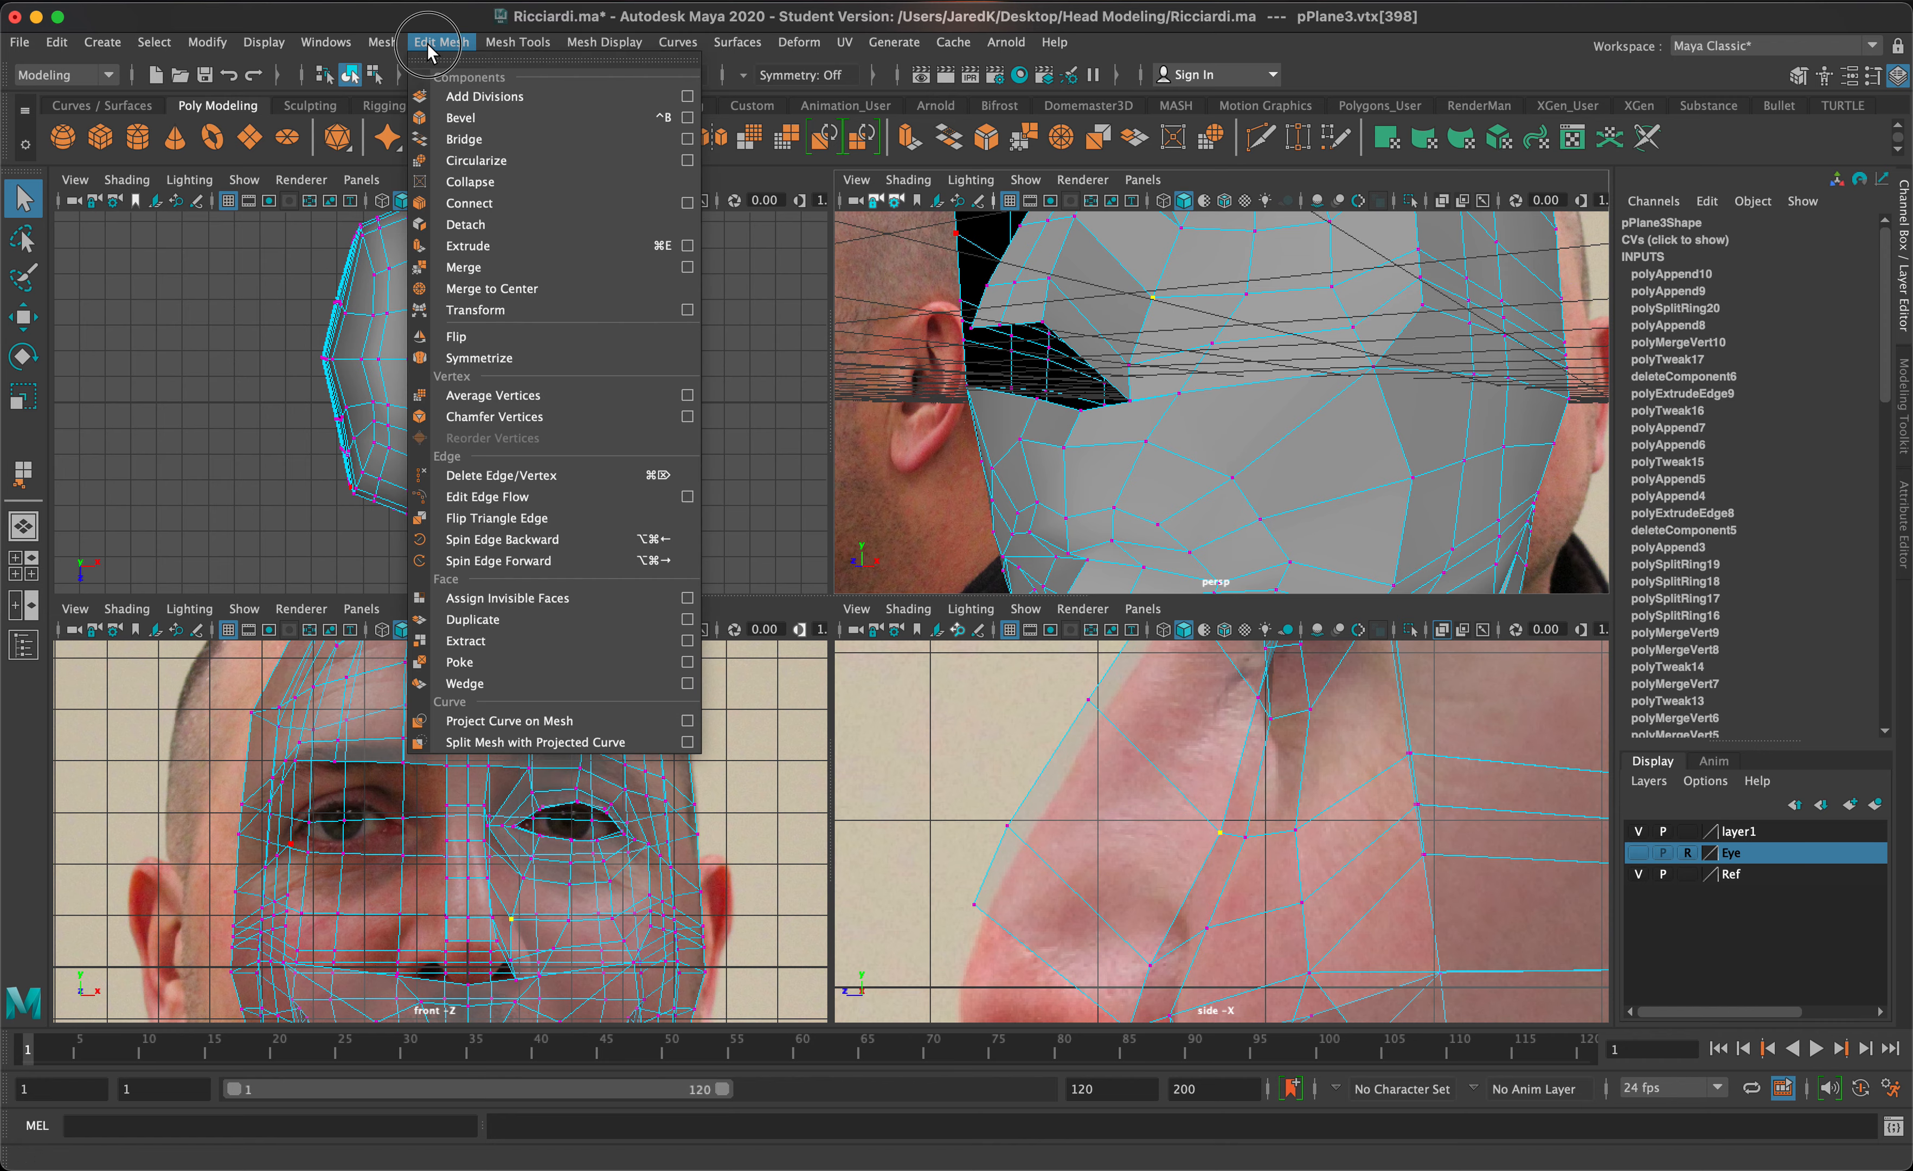
{"action": "left_click", "coordinate": [498, 265]}
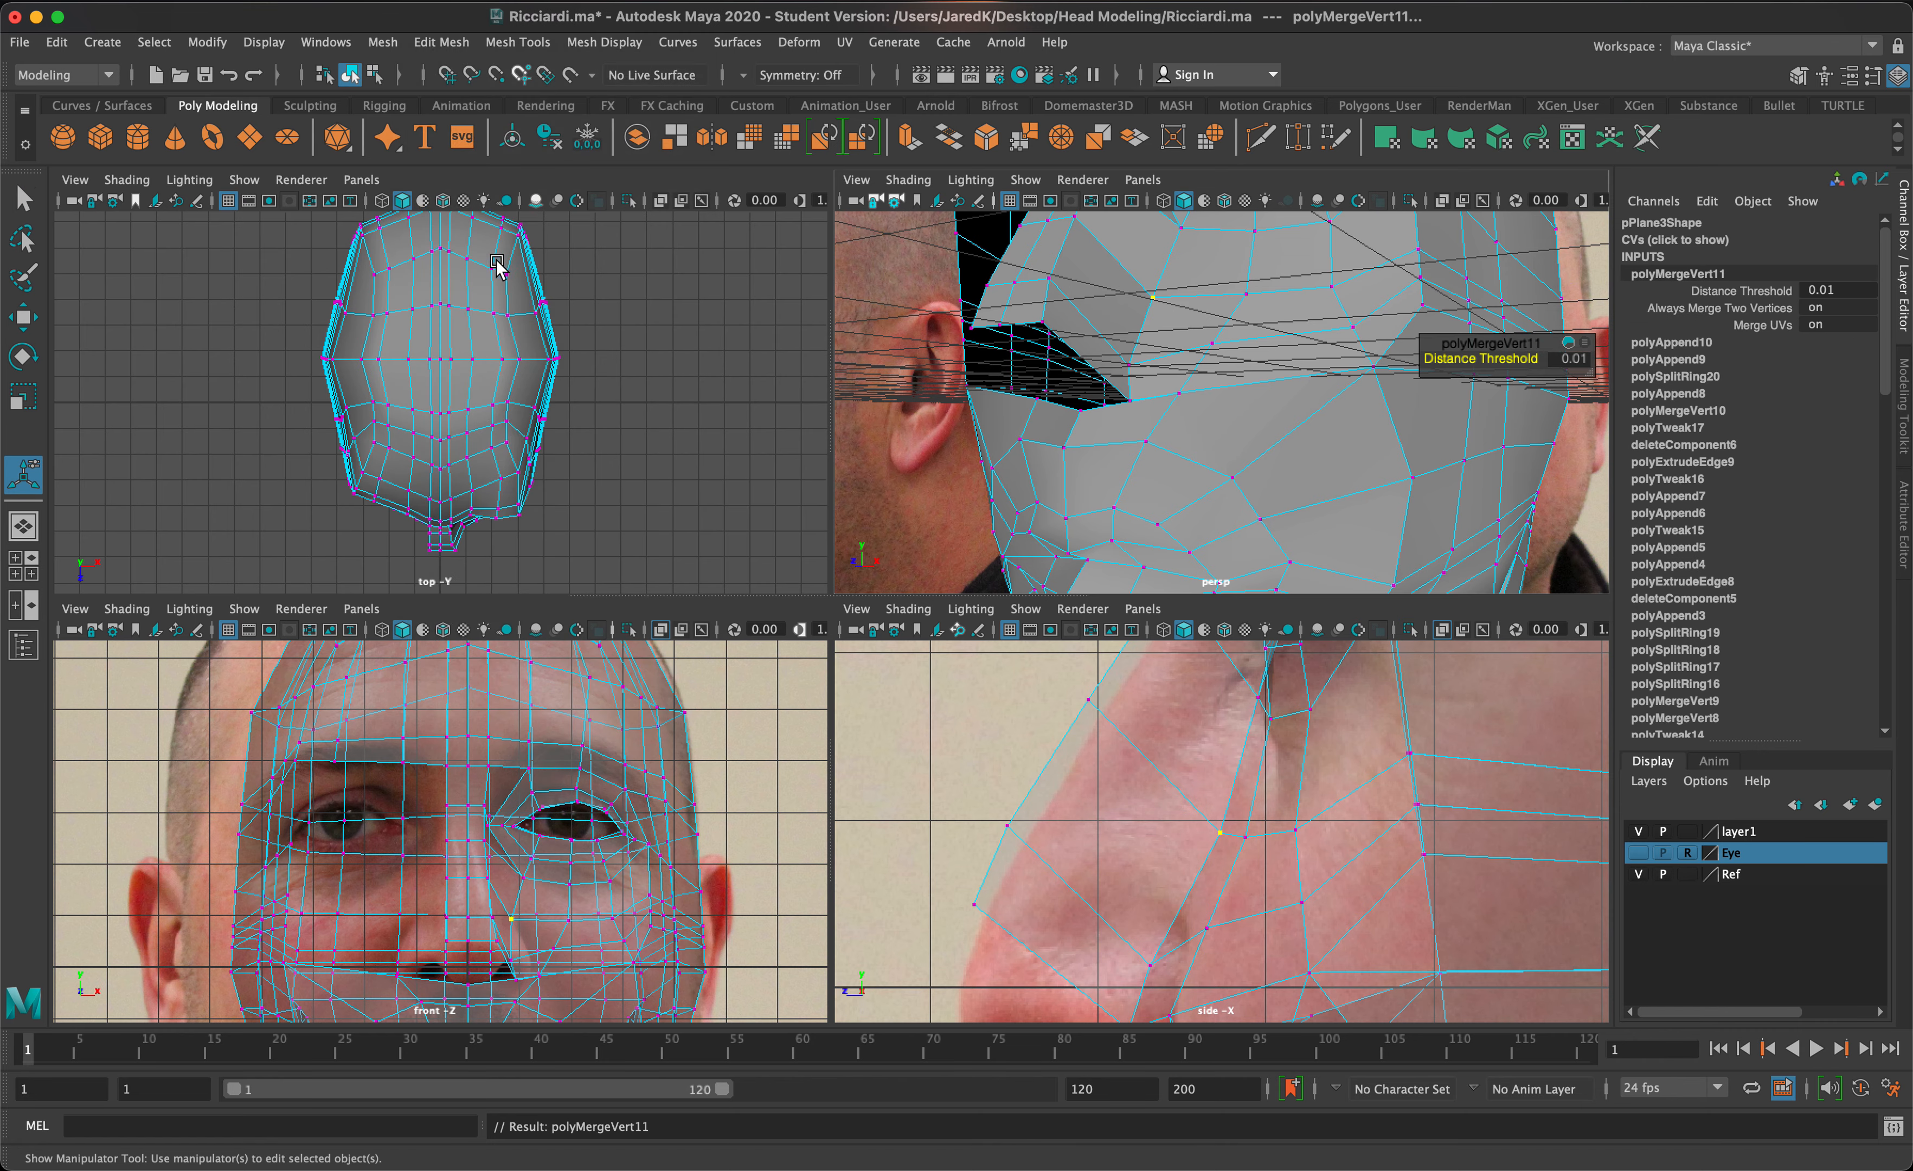
- Test-move the merged vertex between the nose side and cheek, and undo the move
{"action": "left_click", "coordinate": [1261, 346]}
{"action": "left_click_drag", "start_coordinate": [1247, 345], "coordinate": [1234, 351], "text": "alt"}
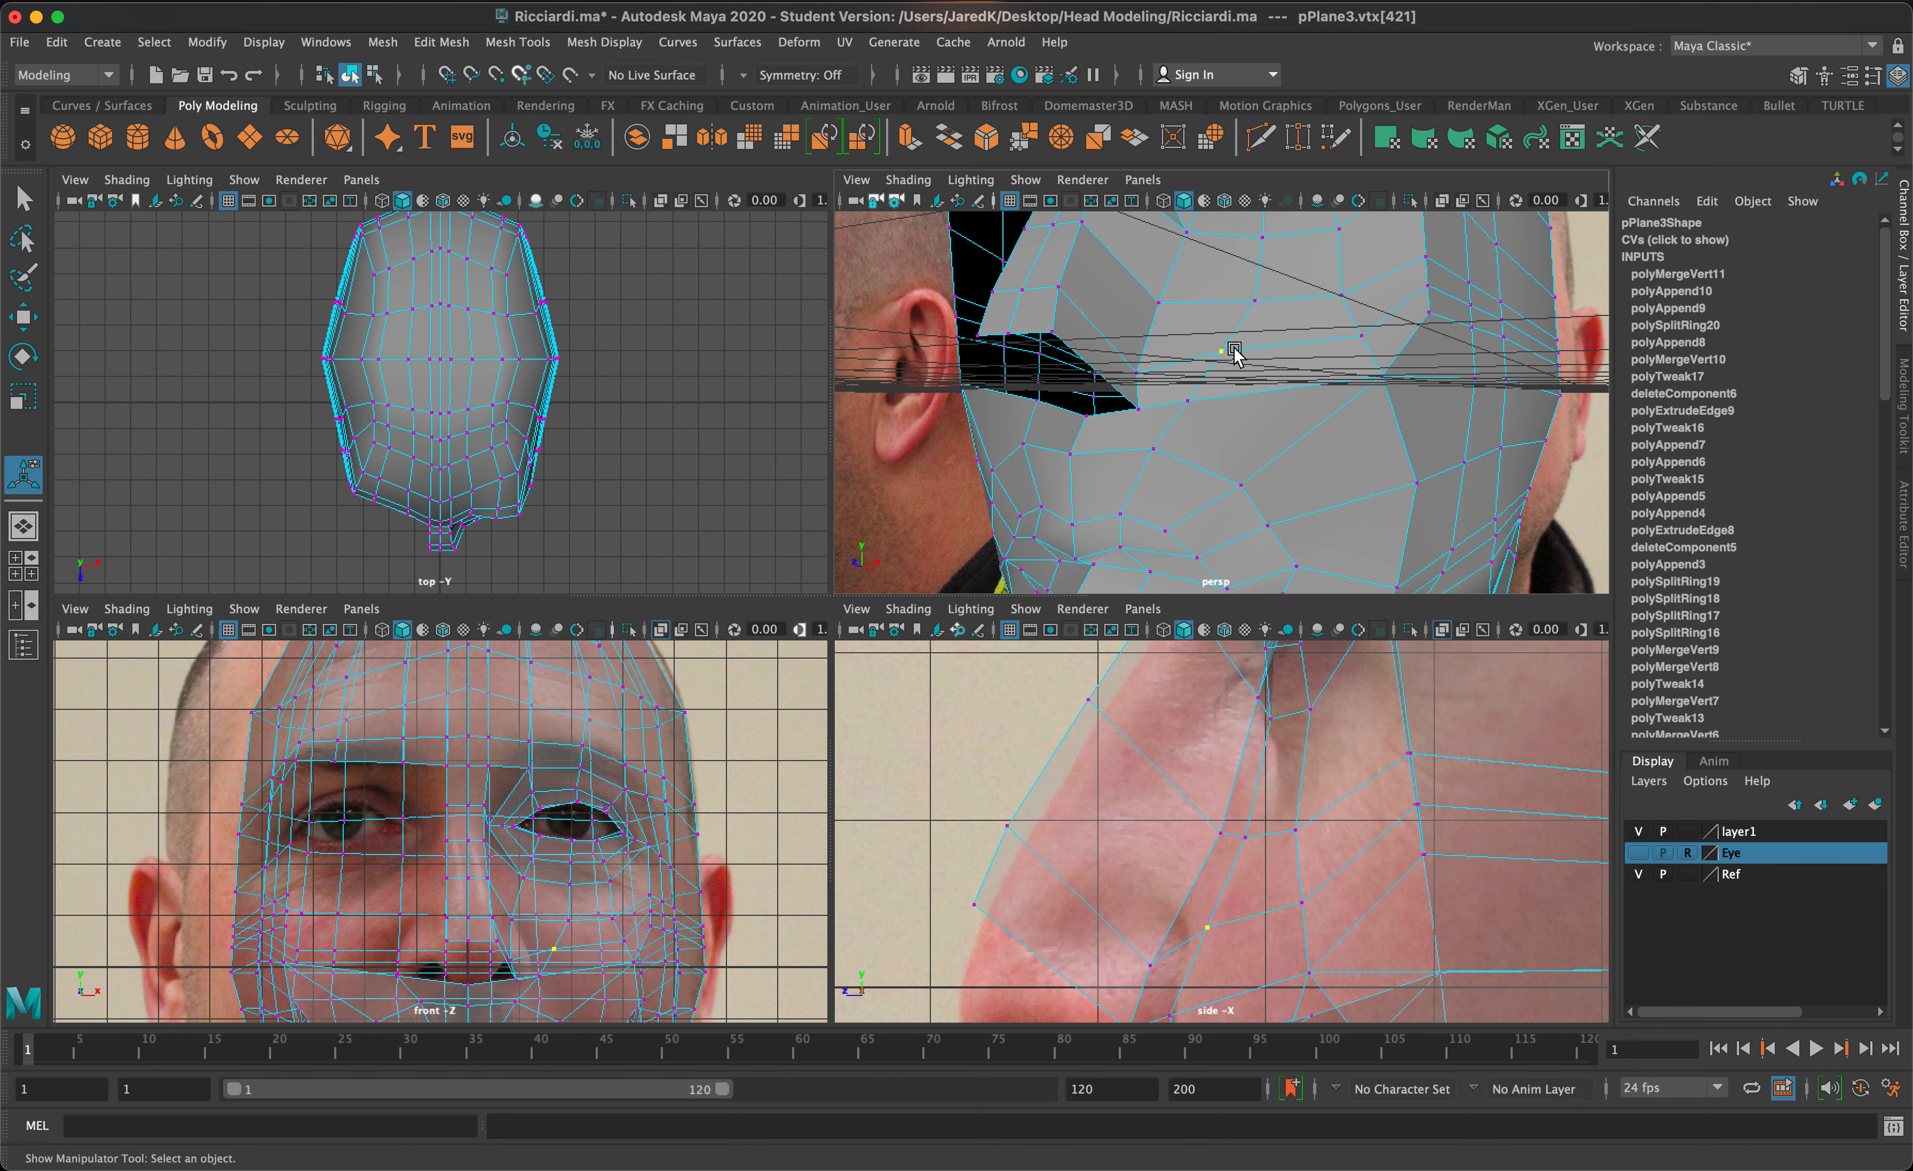
{"action": "key", "text": "w"}
{"action": "left_click", "coordinate": [1168, 312]}
{"action": "key", "text": "z"}
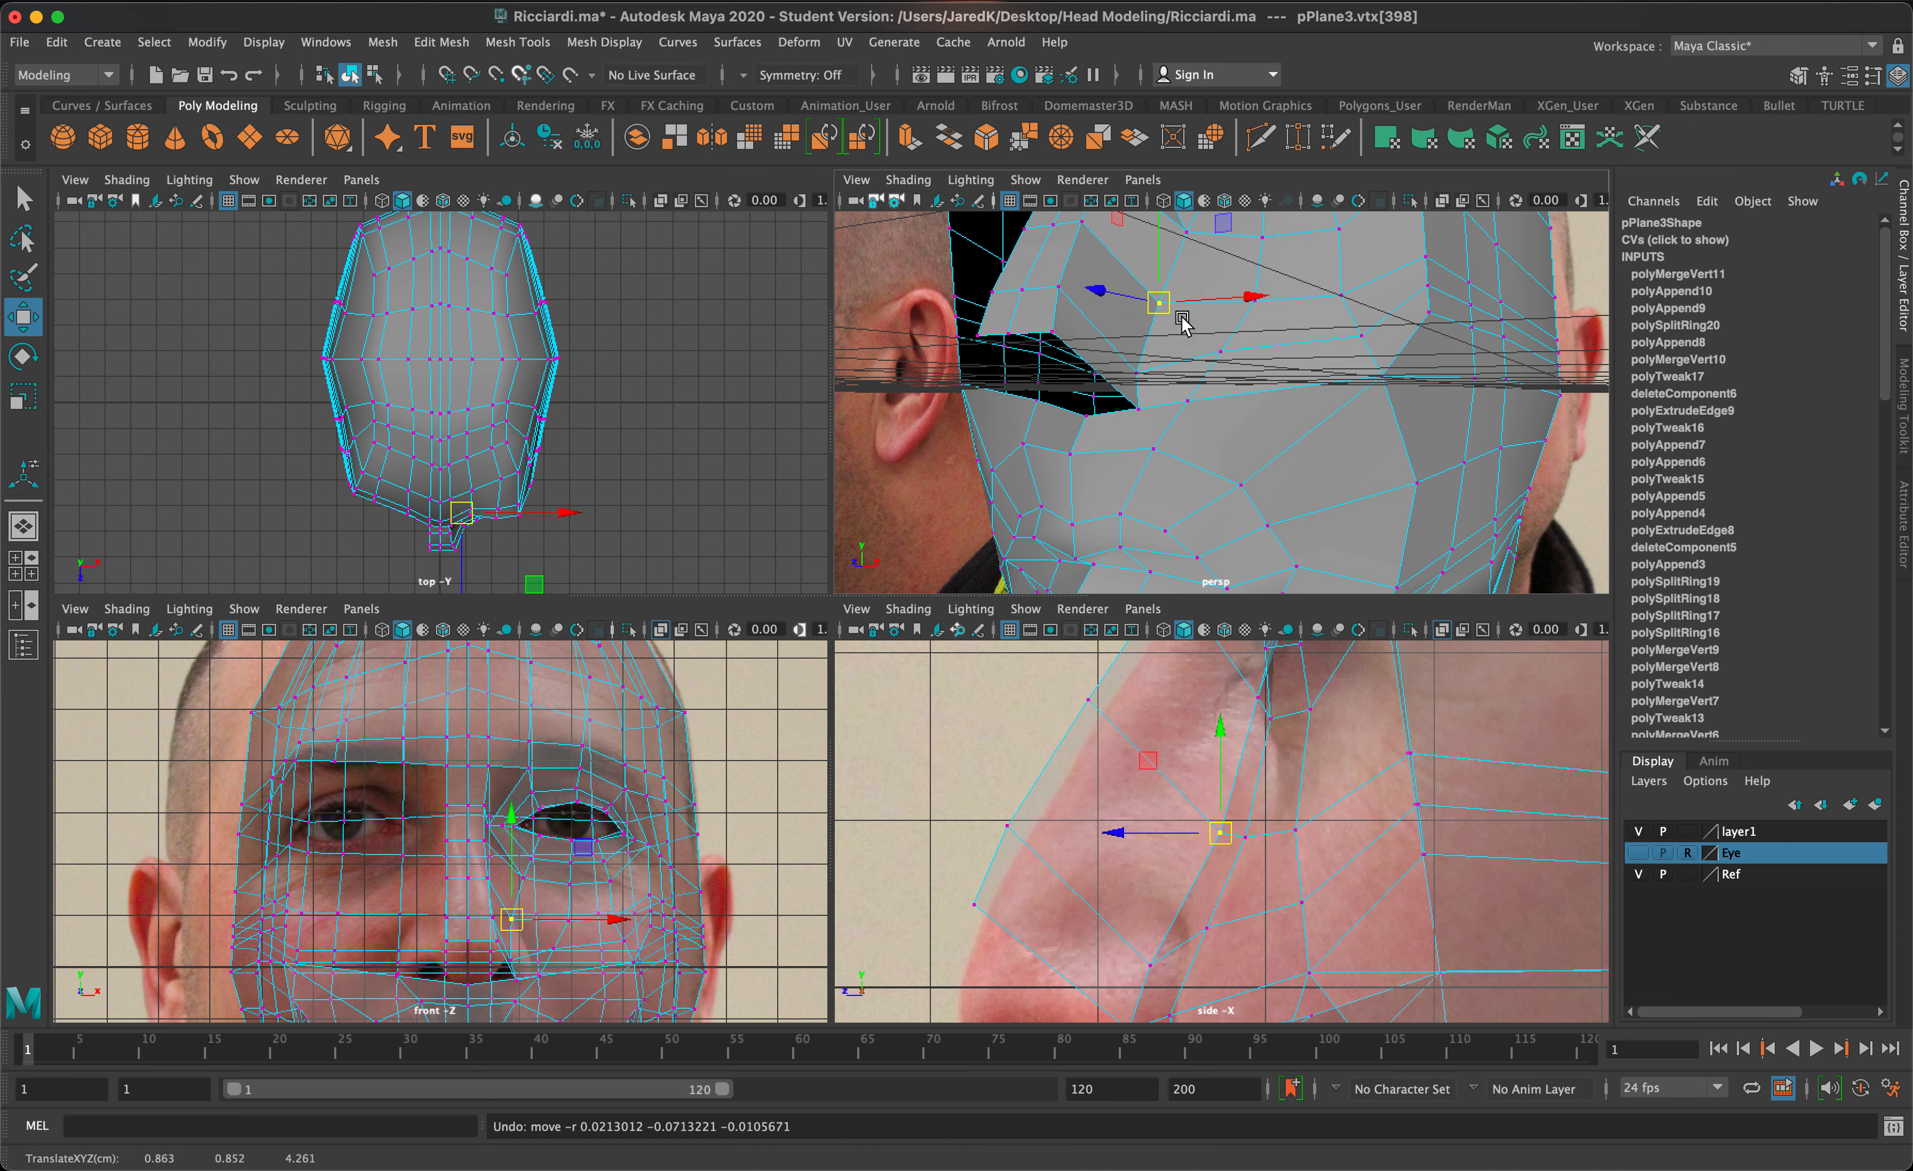
- Insert an edge loop through the upper-lip faces, running down from the open edge just beside the nose side's bottom corner
{"action": "left_click_drag", "start_coordinate": [1125, 284], "coordinate": [1201, 318], "text": "alt"}
{"action": "left_click", "coordinate": [1267, 375]}
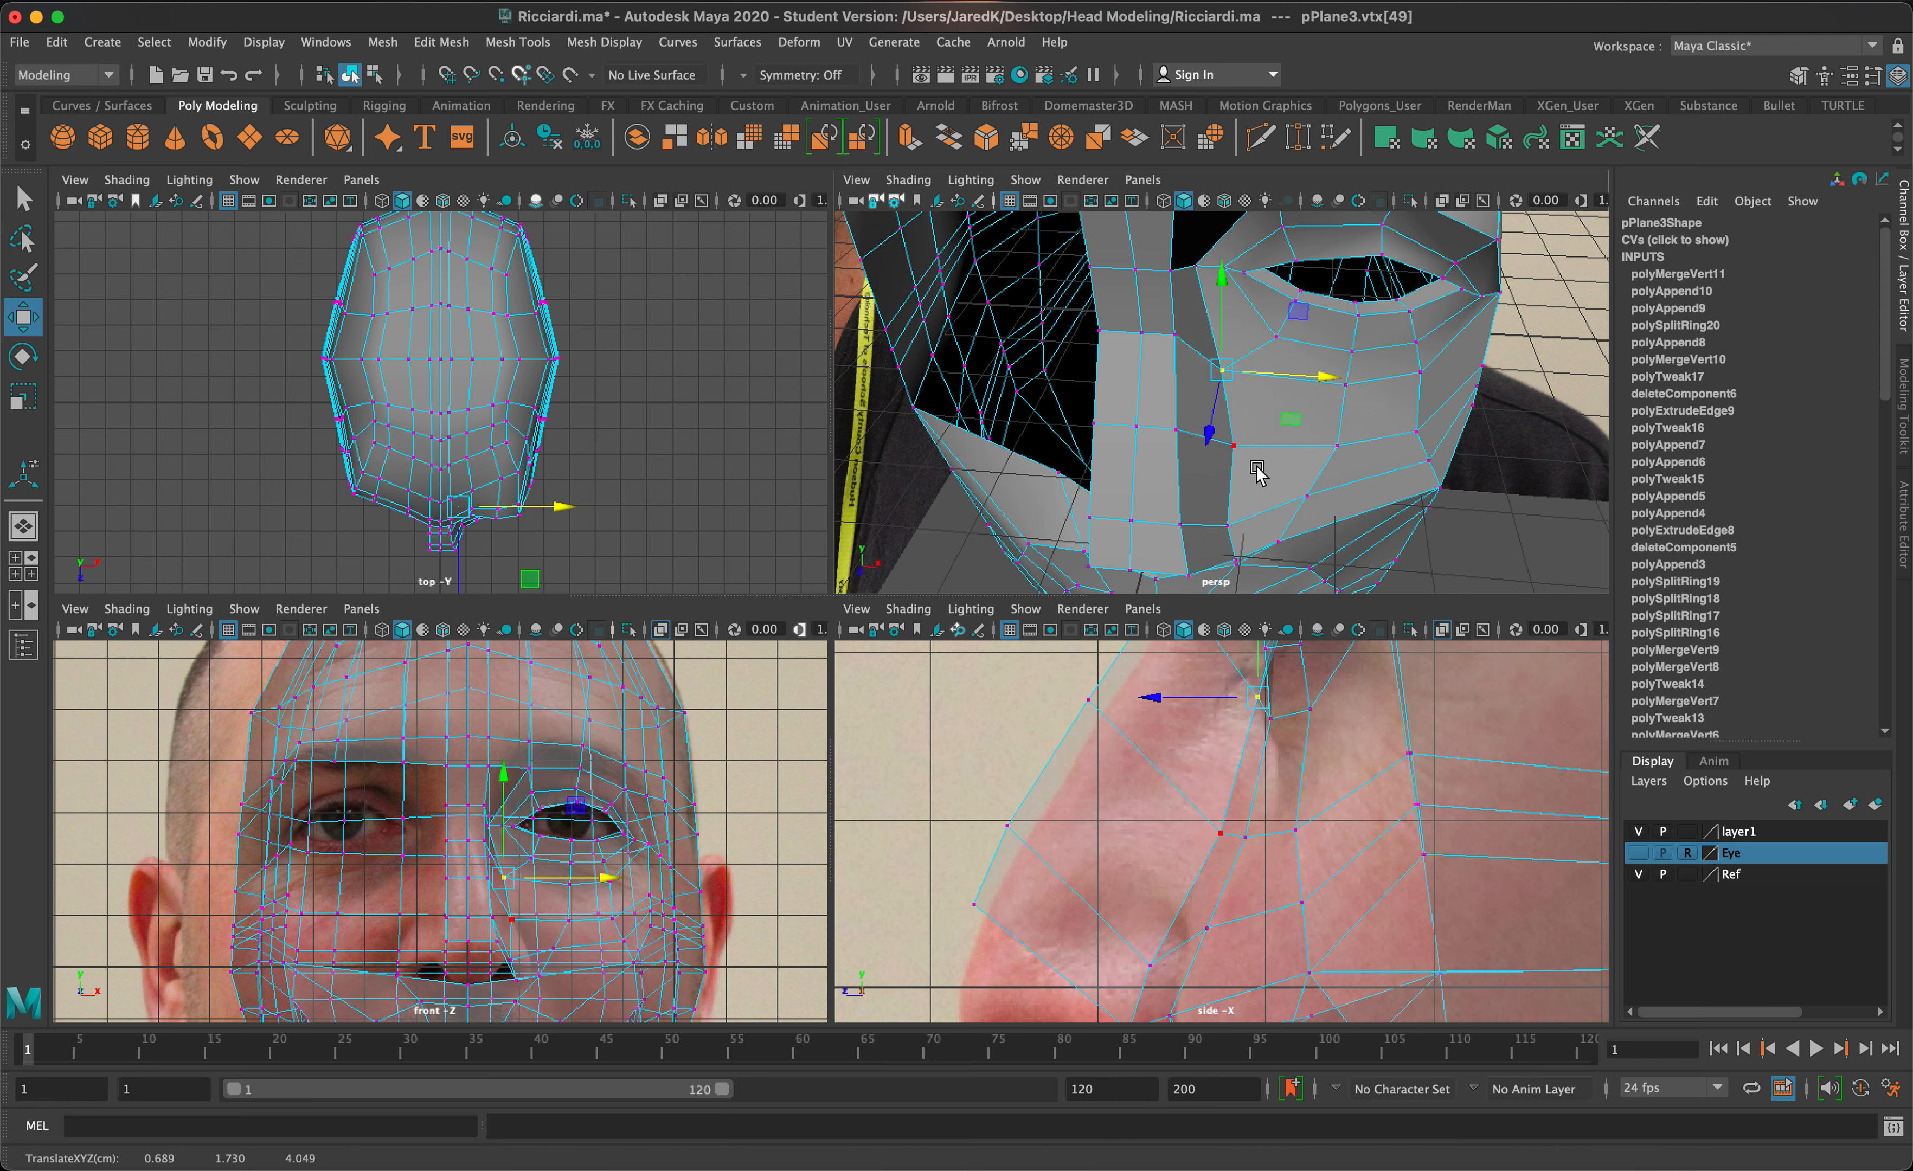
{"action": "left_click", "coordinate": [1254, 517]}
{"action": "left_click_drag", "start_coordinate": [1294, 538], "coordinate": [1321, 336]}
{"action": "left_click_drag", "start_coordinate": [1195, 483], "coordinate": [1145, 379], "text": "alt"}
{"action": "mouse_move", "coordinate": [1262, 464]}
{"action": "left_mouse_down", "text": "alt"}
{"action": "mouse_move", "coordinate": [1145, 259]}
{"action": "mouse_move", "coordinate": [1161, 284]}
{"action": "left_mouse_up", "text": "alt"}
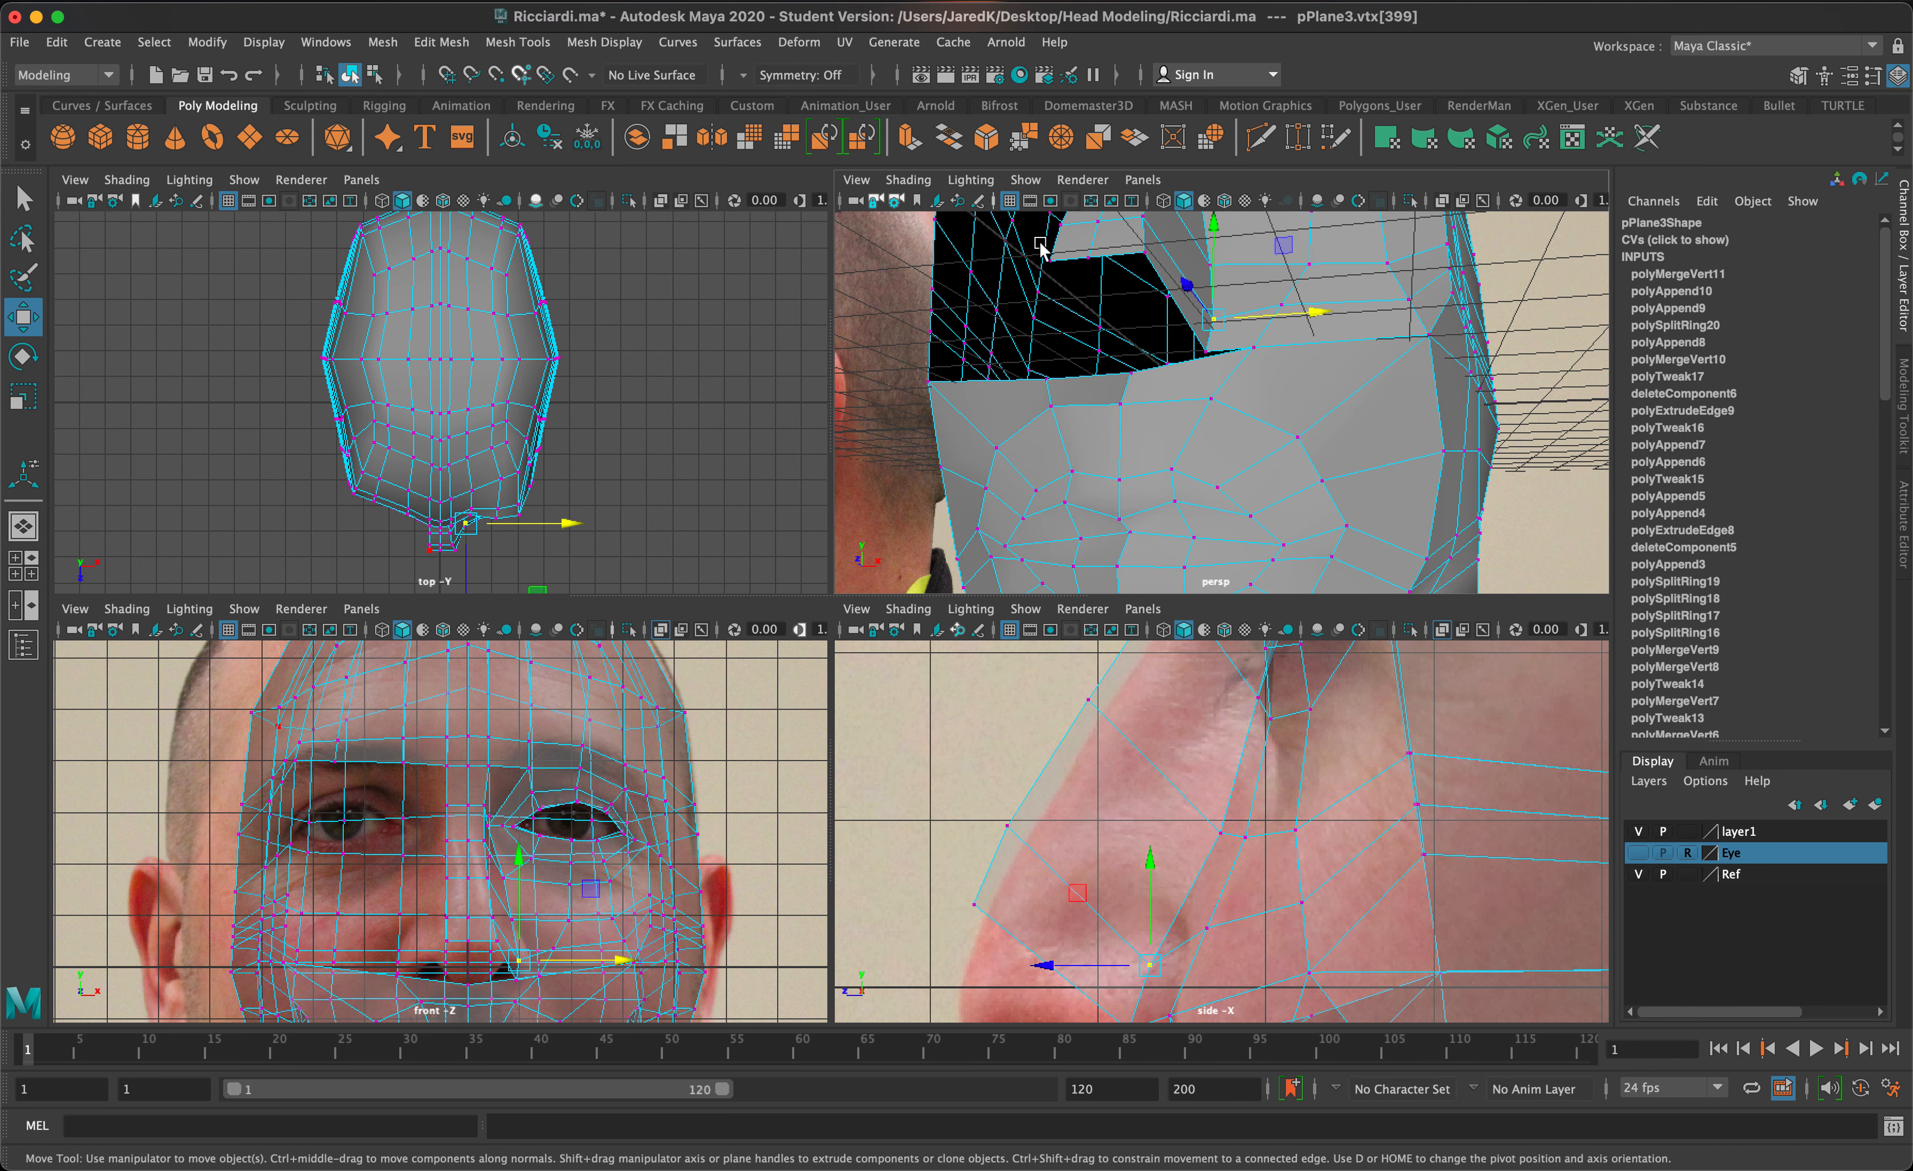
{"action": "left_click", "coordinate": [505, 47]}
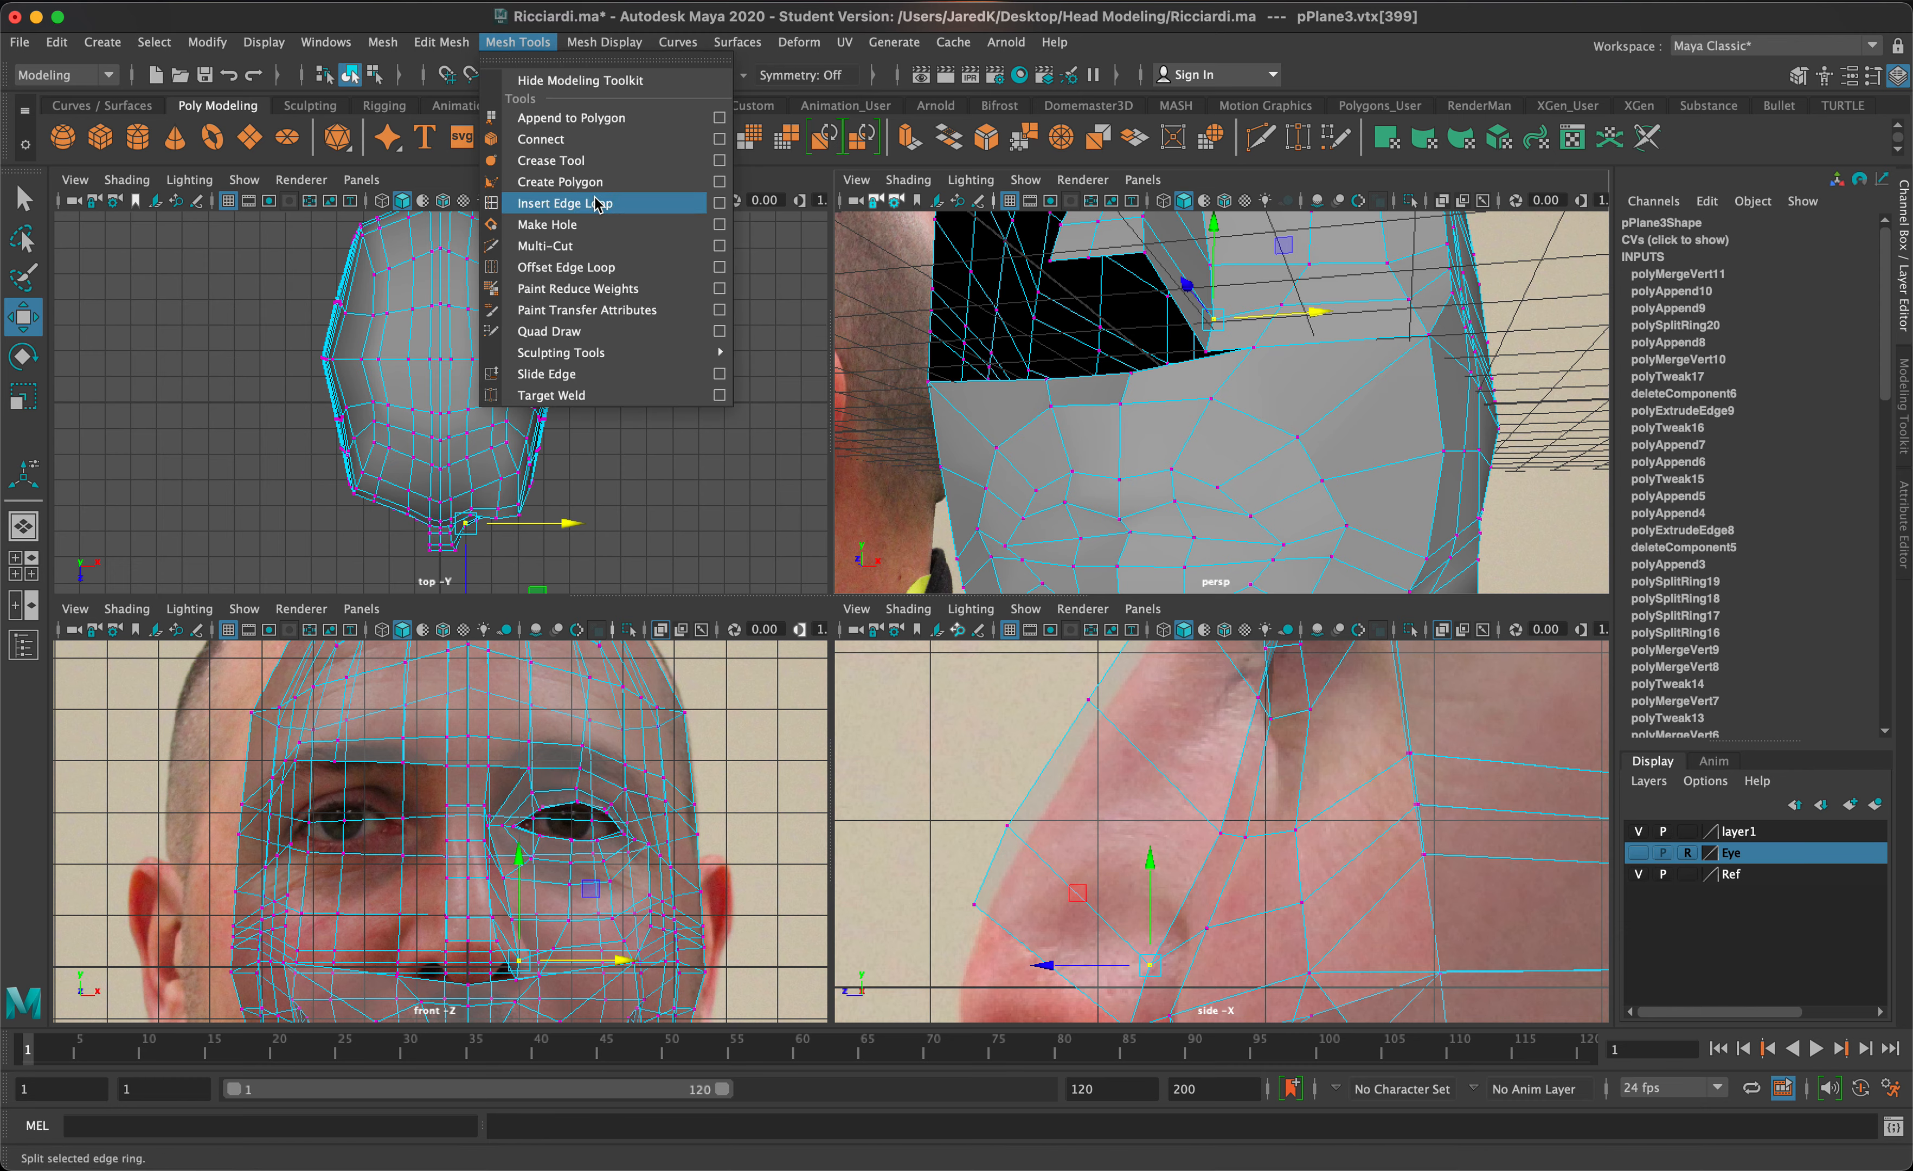
{"action": "left_click", "coordinate": [573, 204]}
{"action": "left_click_drag", "start_coordinate": [1165, 406], "coordinate": [1171, 412]}
{"action": "key", "text": "q"}
- Try to merge the selected vertices at the nose side's bottom corner to their center, and undo the merge
{"action": "right_click", "coordinate": [1200, 371]}
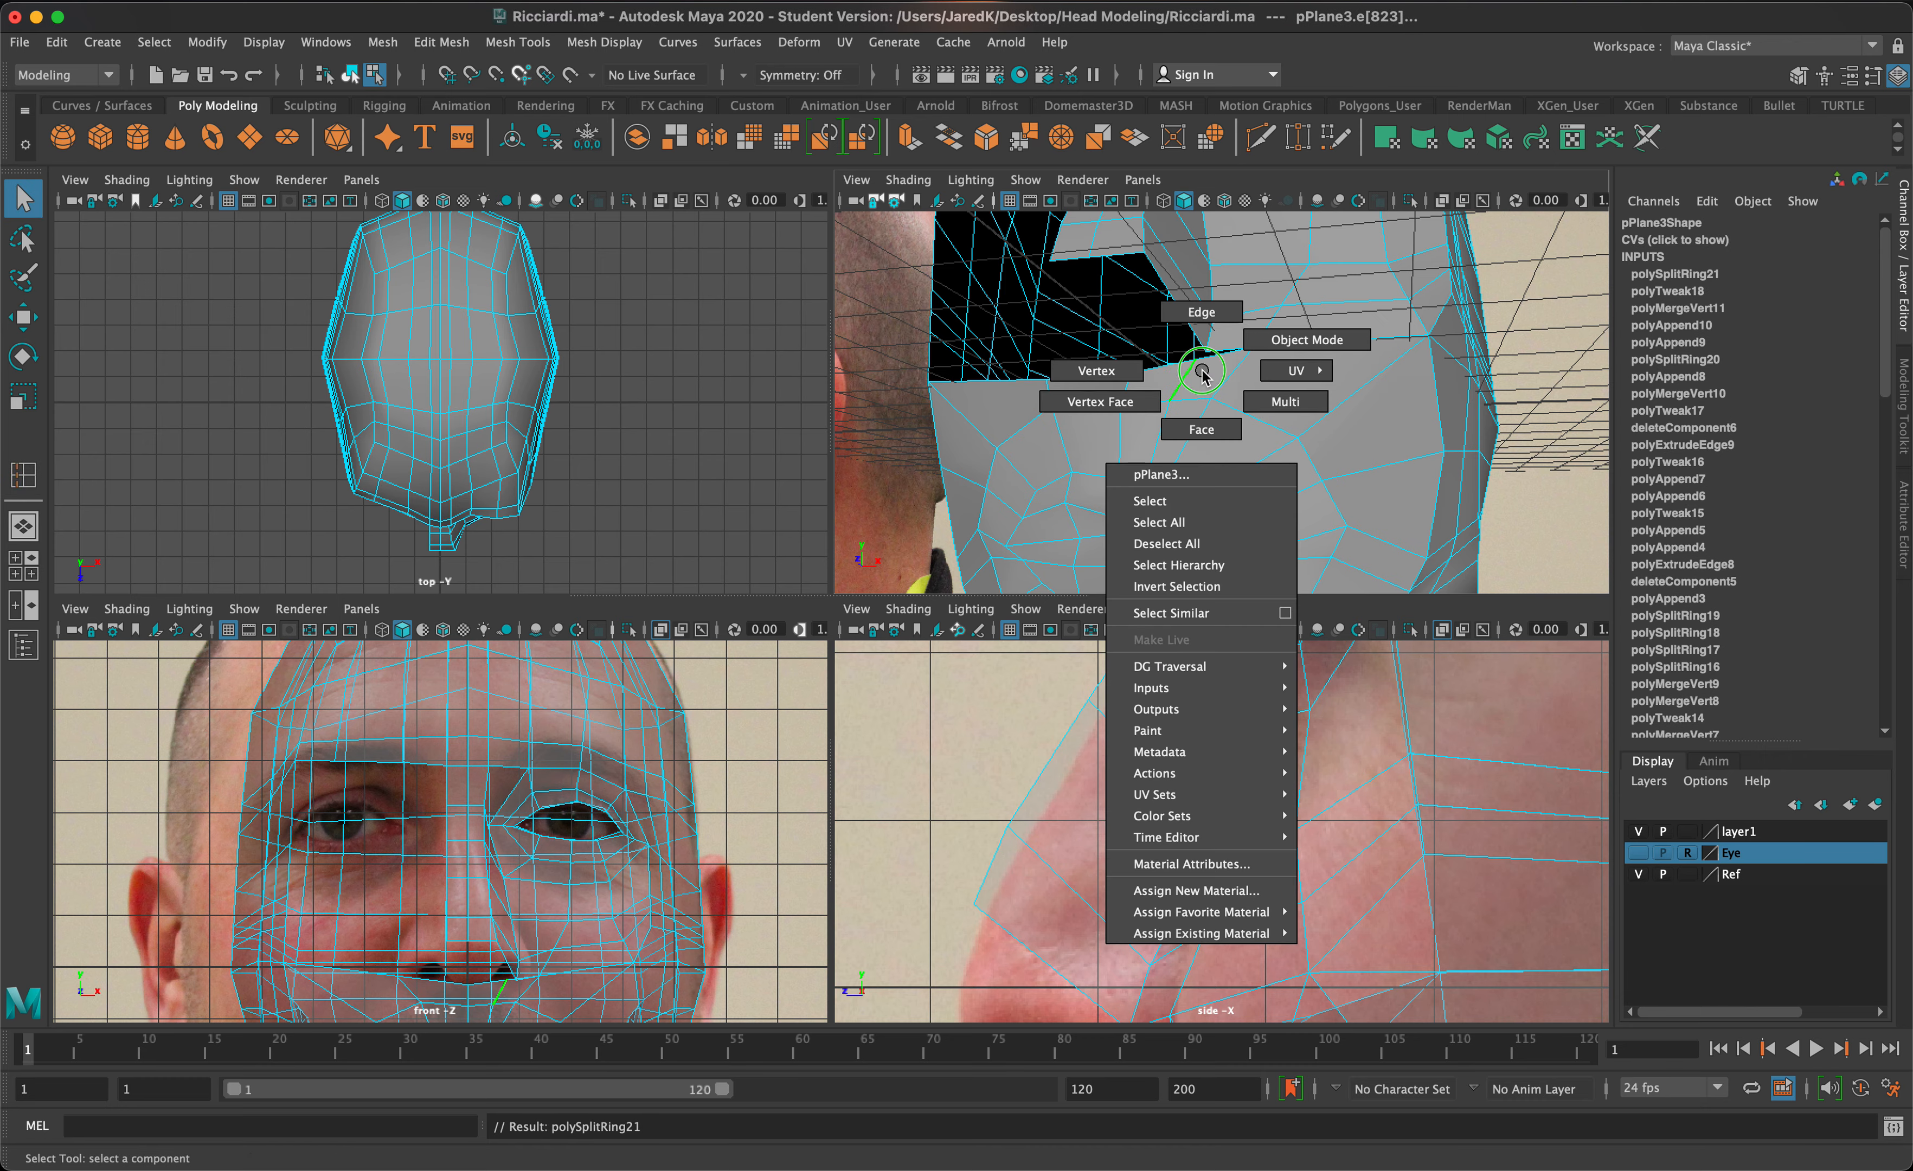
{"action": "left_click", "coordinate": [1163, 357]}
{"action": "left_click", "coordinate": [1193, 351]}
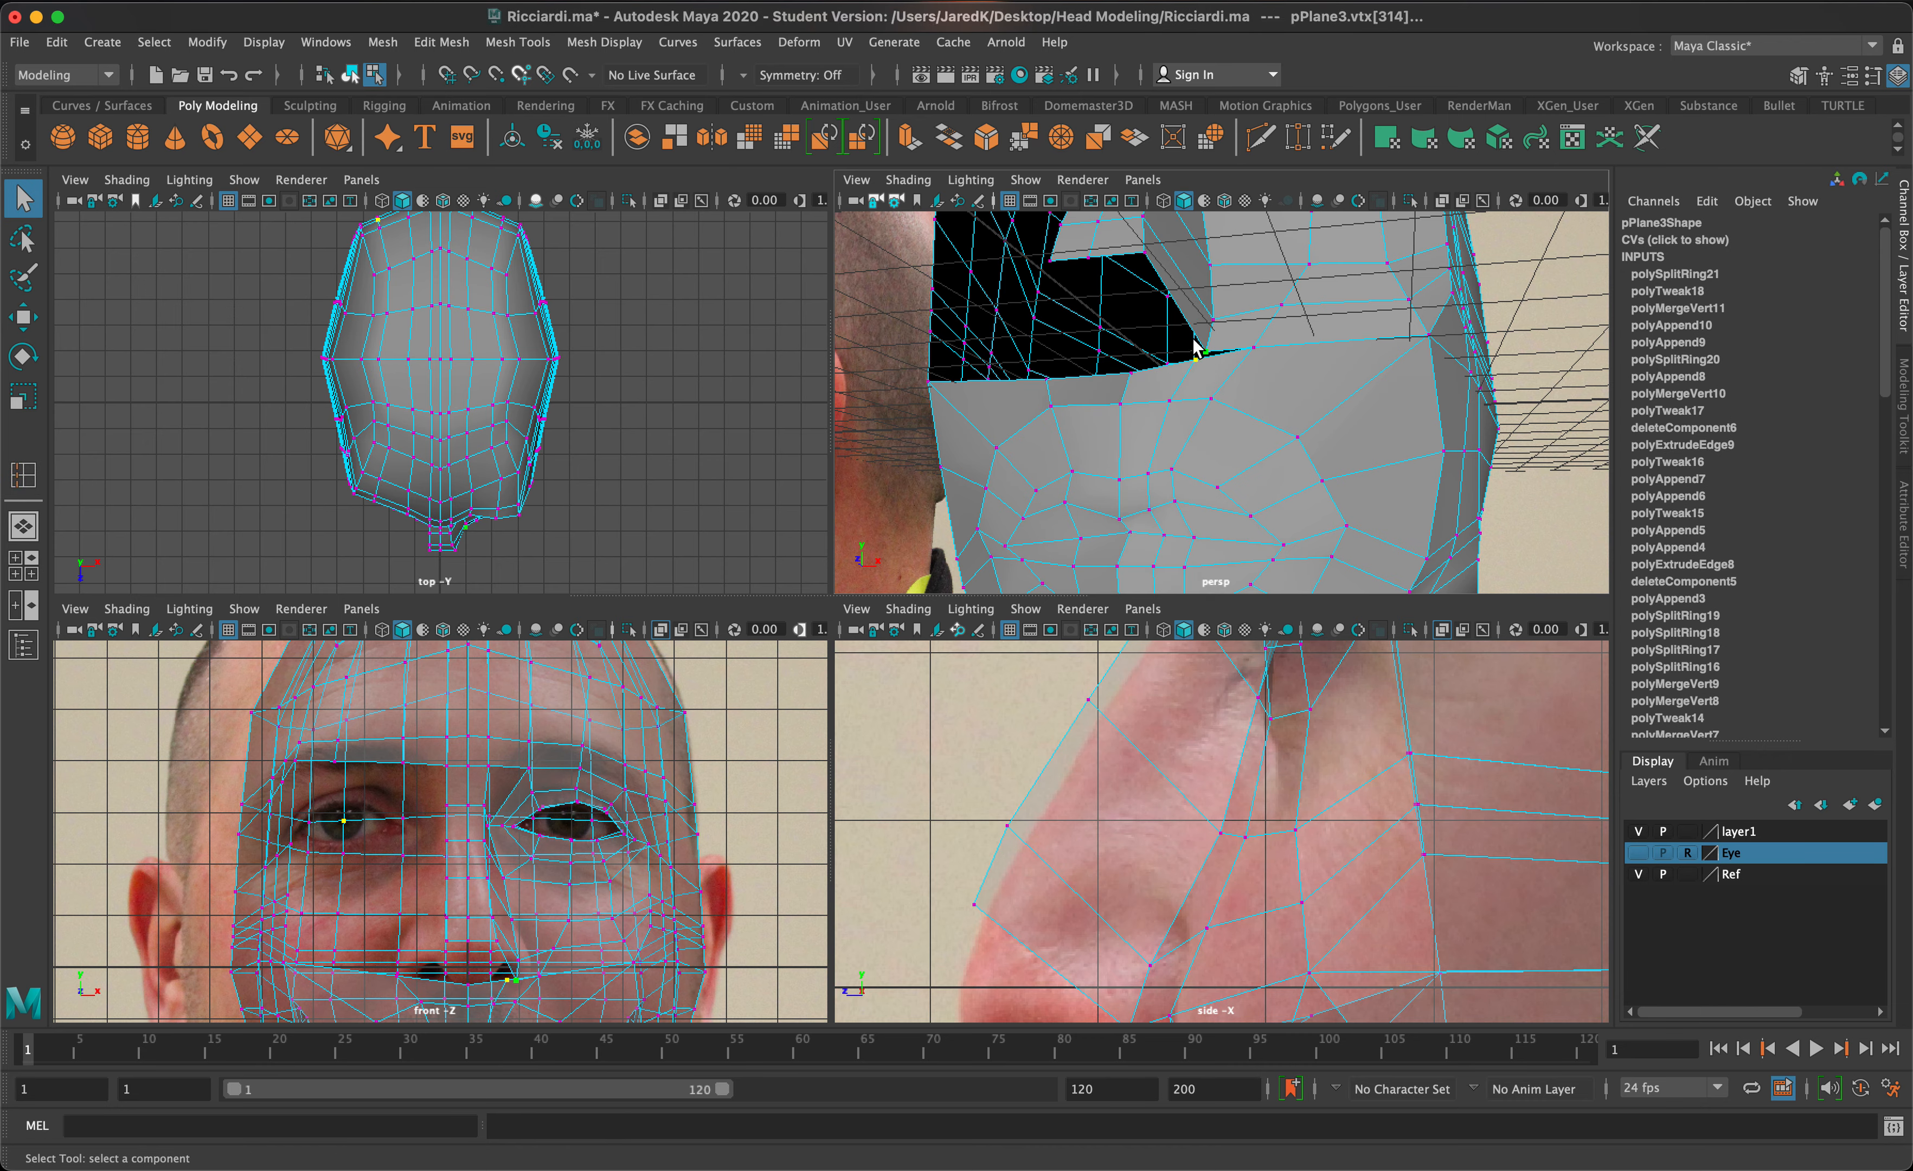
{"action": "left_click", "coordinate": [515, 43]}
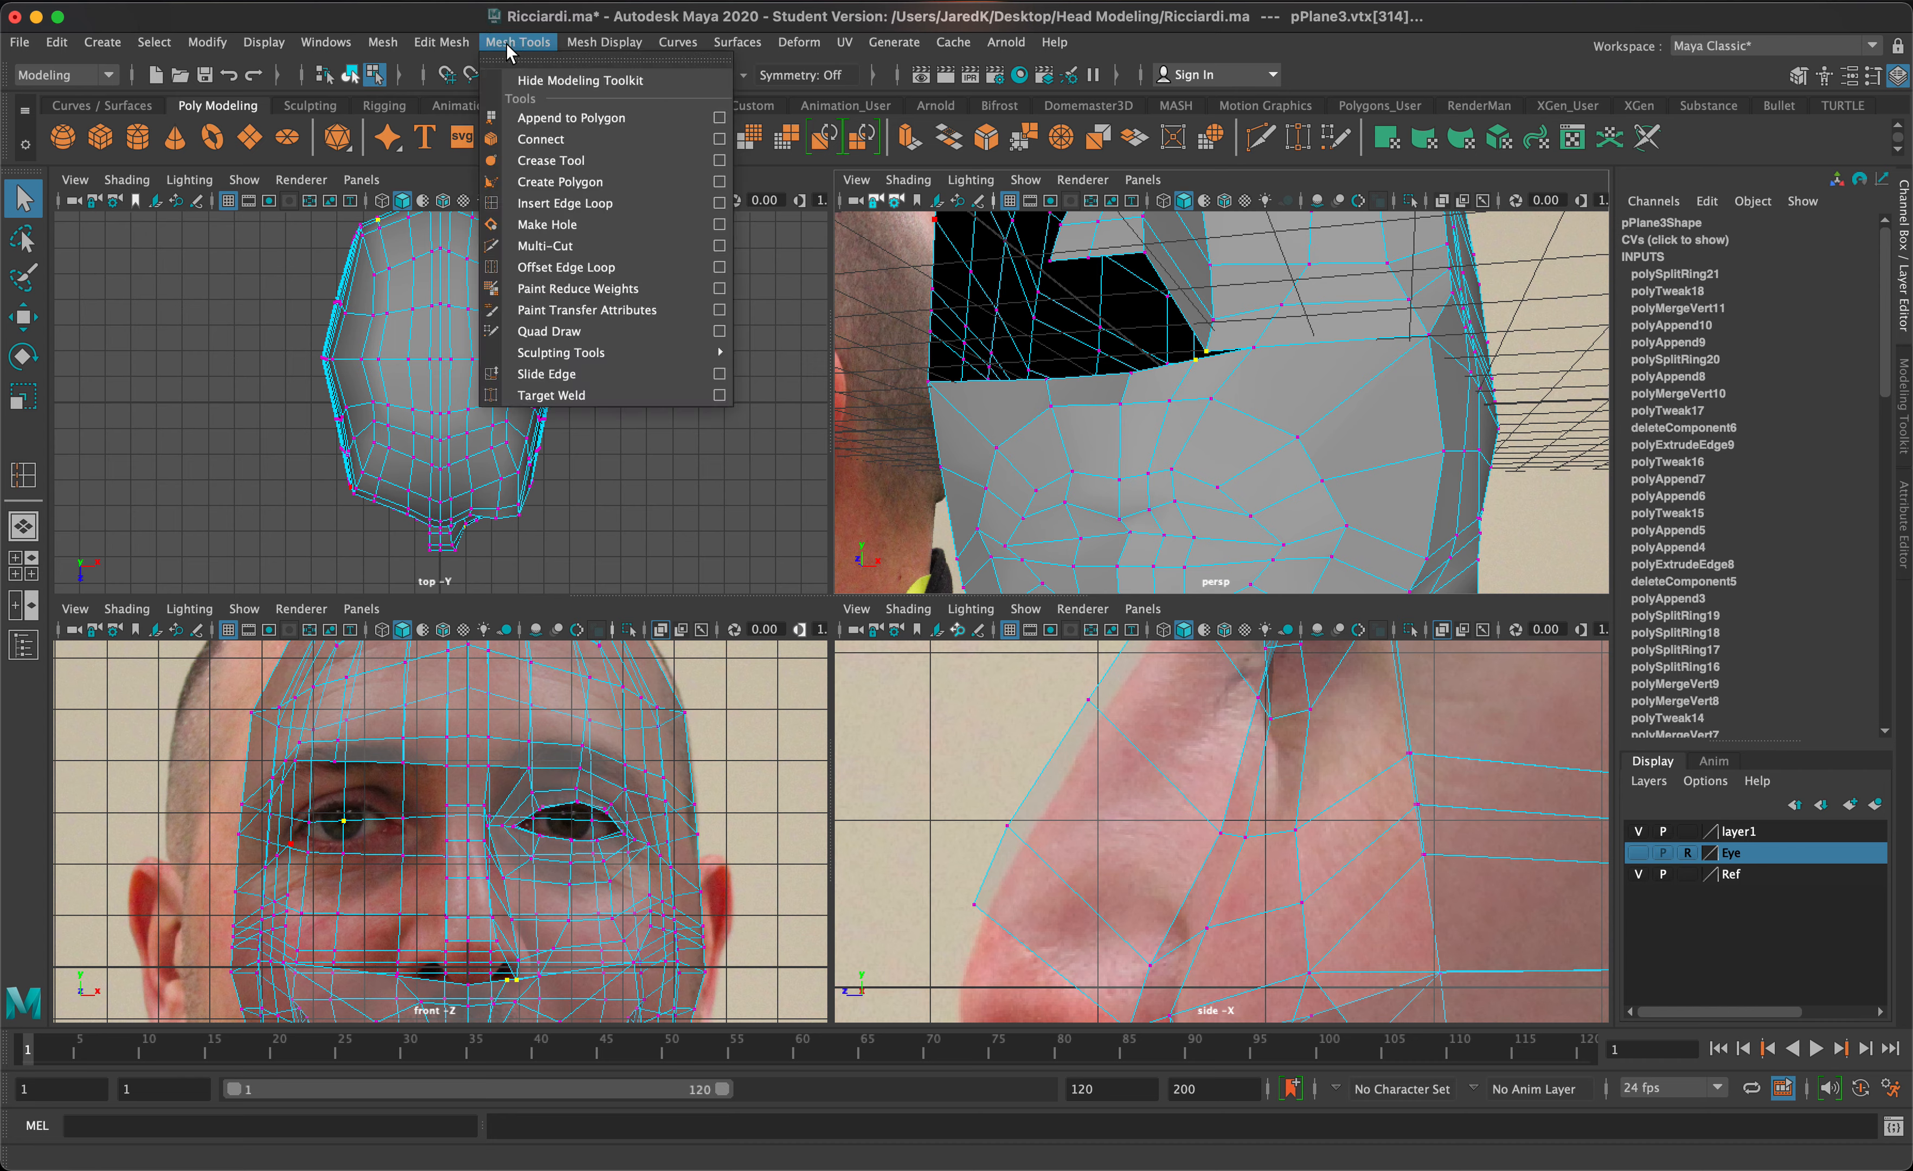
{"action": "left_click", "coordinate": [462, 47]}
{"action": "left_click", "coordinate": [441, 42]}
{"action": "left_click", "coordinate": [549, 288]}
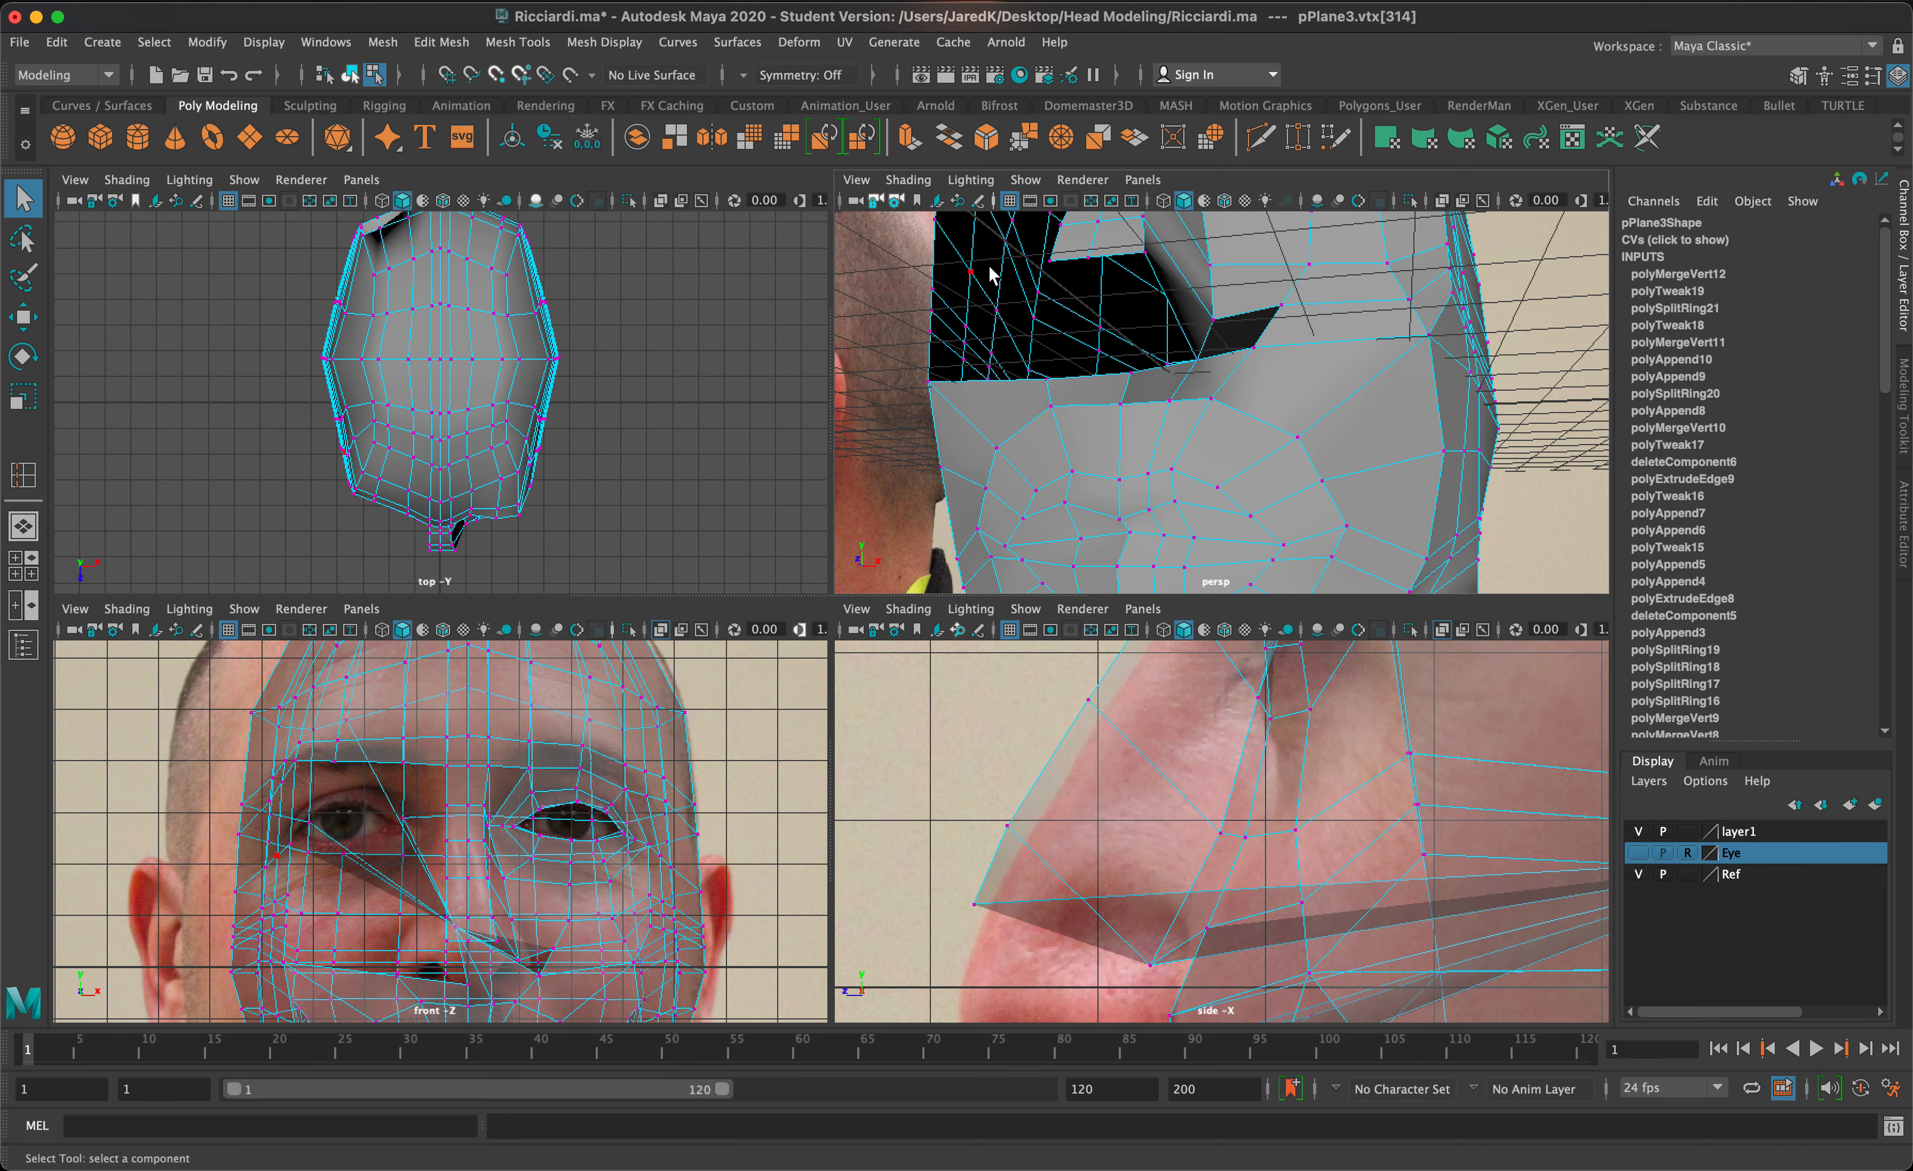
{"action": "left_click_drag", "start_coordinate": [1189, 357], "coordinate": [1190, 404], "text": "alt"}
{"action": "key", "text": "z"}
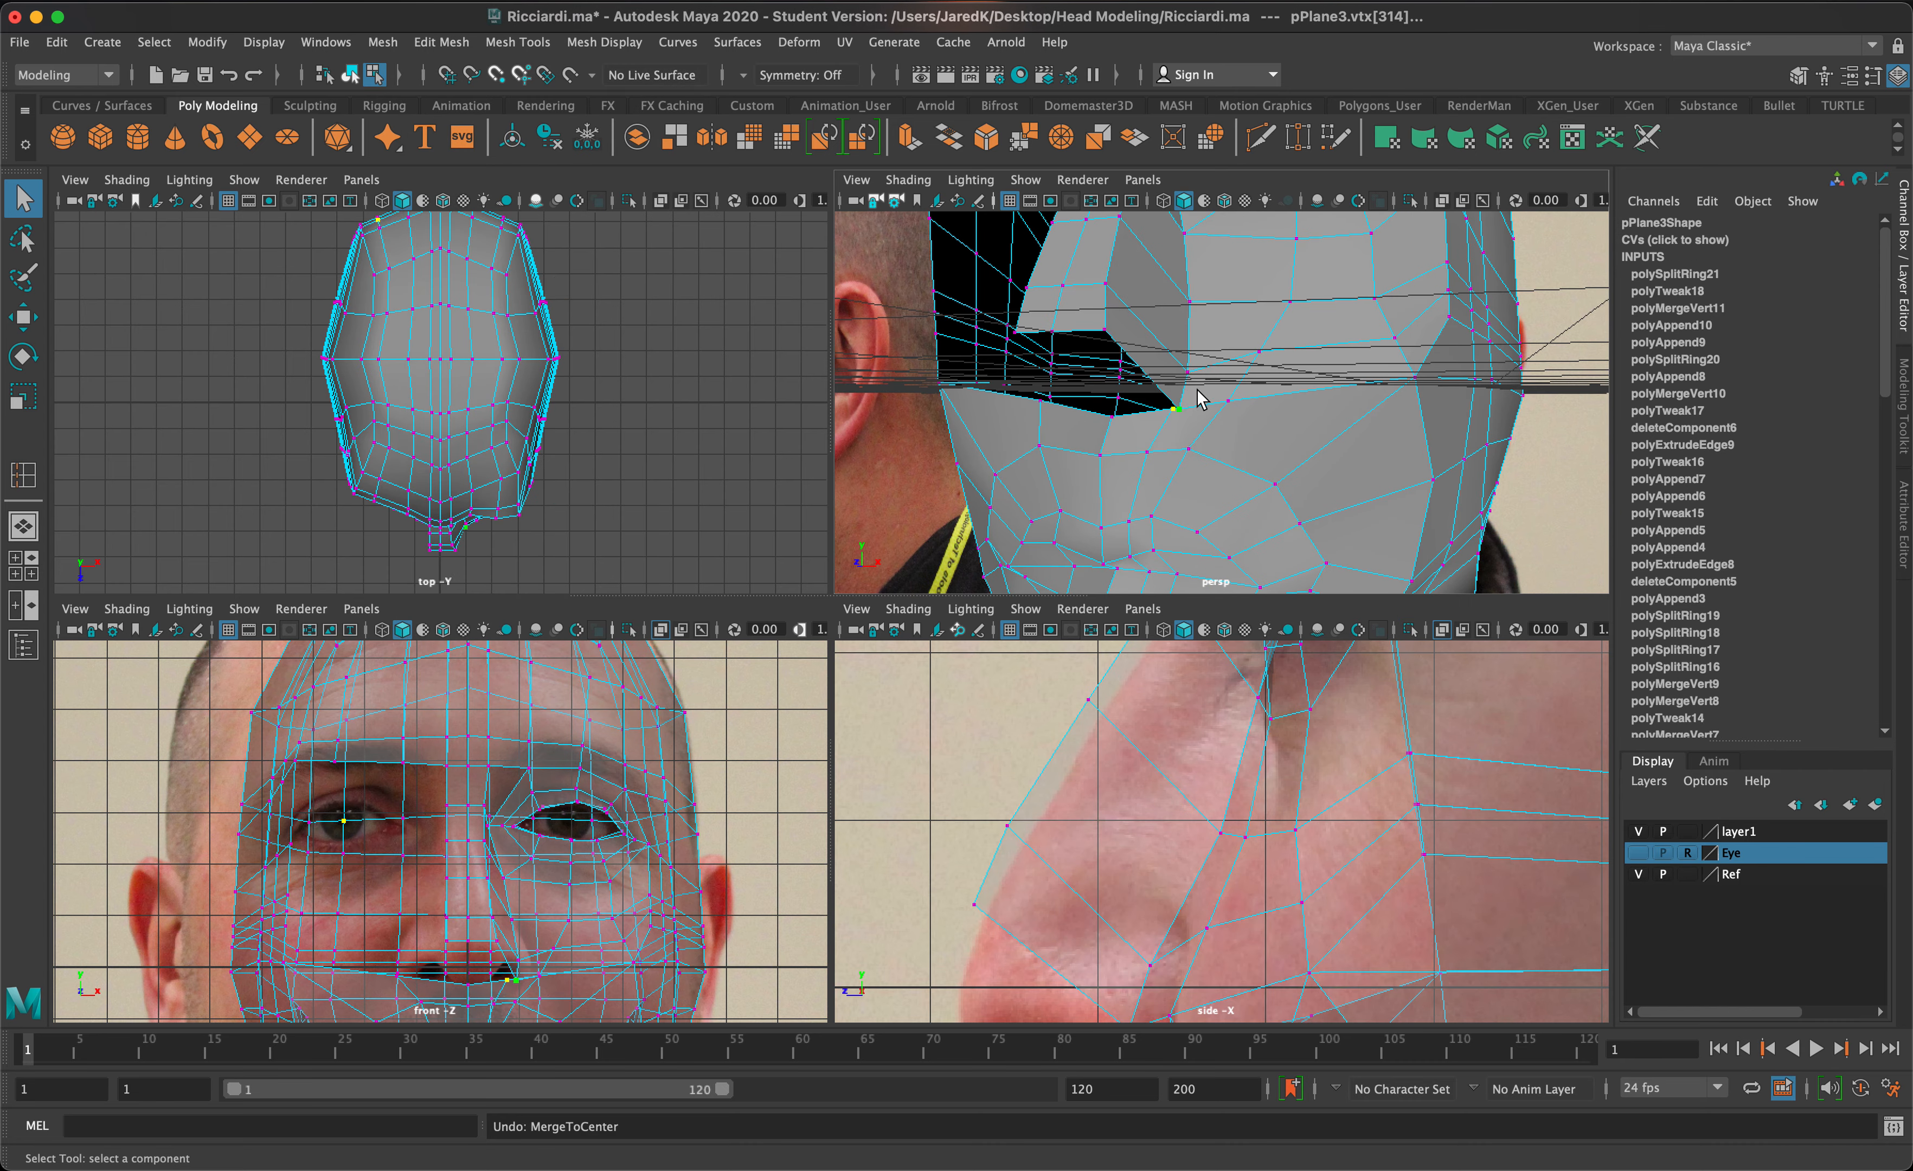
- Correct the vertex selection and merge the edge-loop vertex with the adjacent vertex at the nose side's bottom corner to their center
{"action": "left_click", "coordinate": [1168, 413], "text": "shift"}
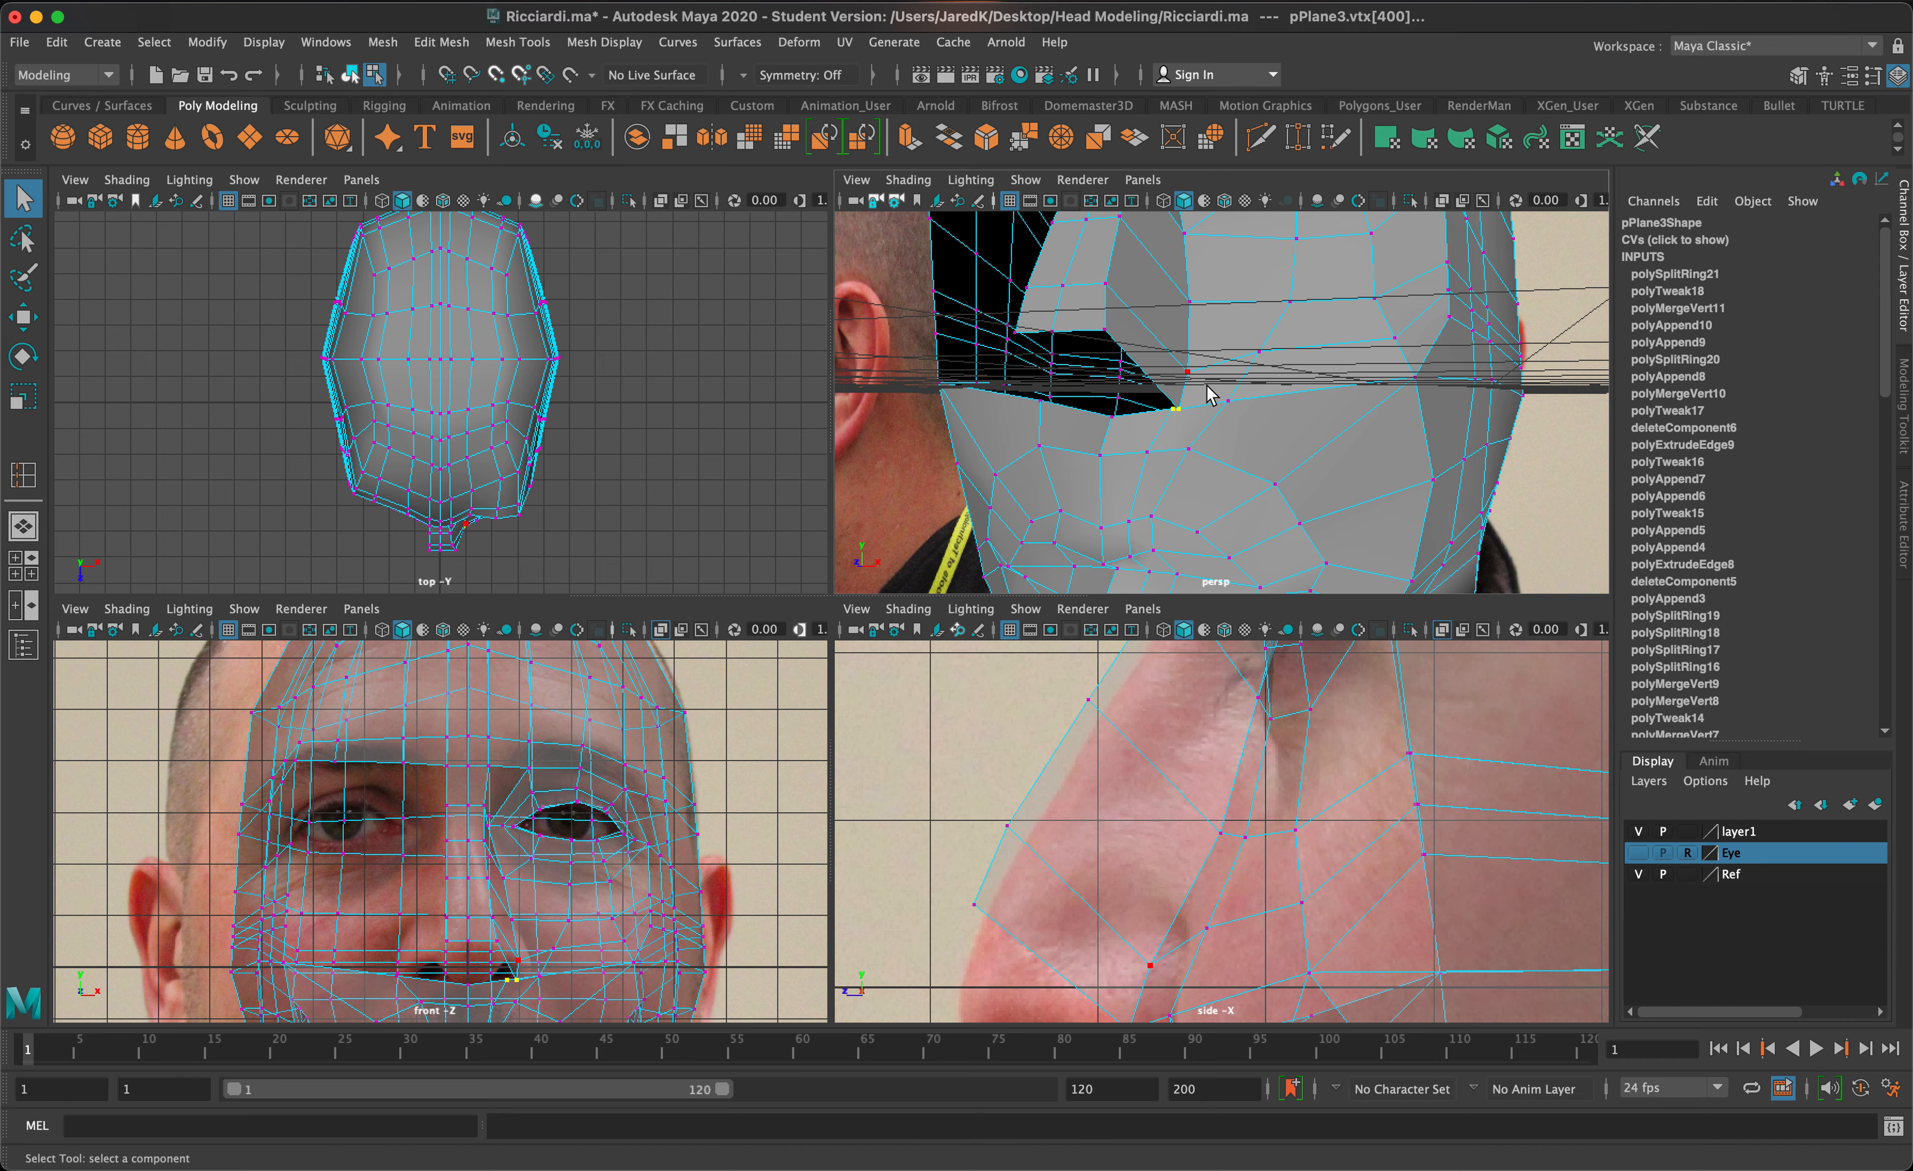
{"action": "key", "text": "g"}
{"action": "left_click", "coordinate": [1228, 402]}
{"action": "mouse_move", "coordinate": [1168, 444]}
{"action": "left_mouse_down", "text": "alt"}
{"action": "mouse_move", "coordinate": [1234, 389]}
{"action": "mouse_move", "coordinate": [1233, 423]}
{"action": "mouse_move", "coordinate": [1175, 435]}
{"action": "left_mouse_up", "text": "alt"}
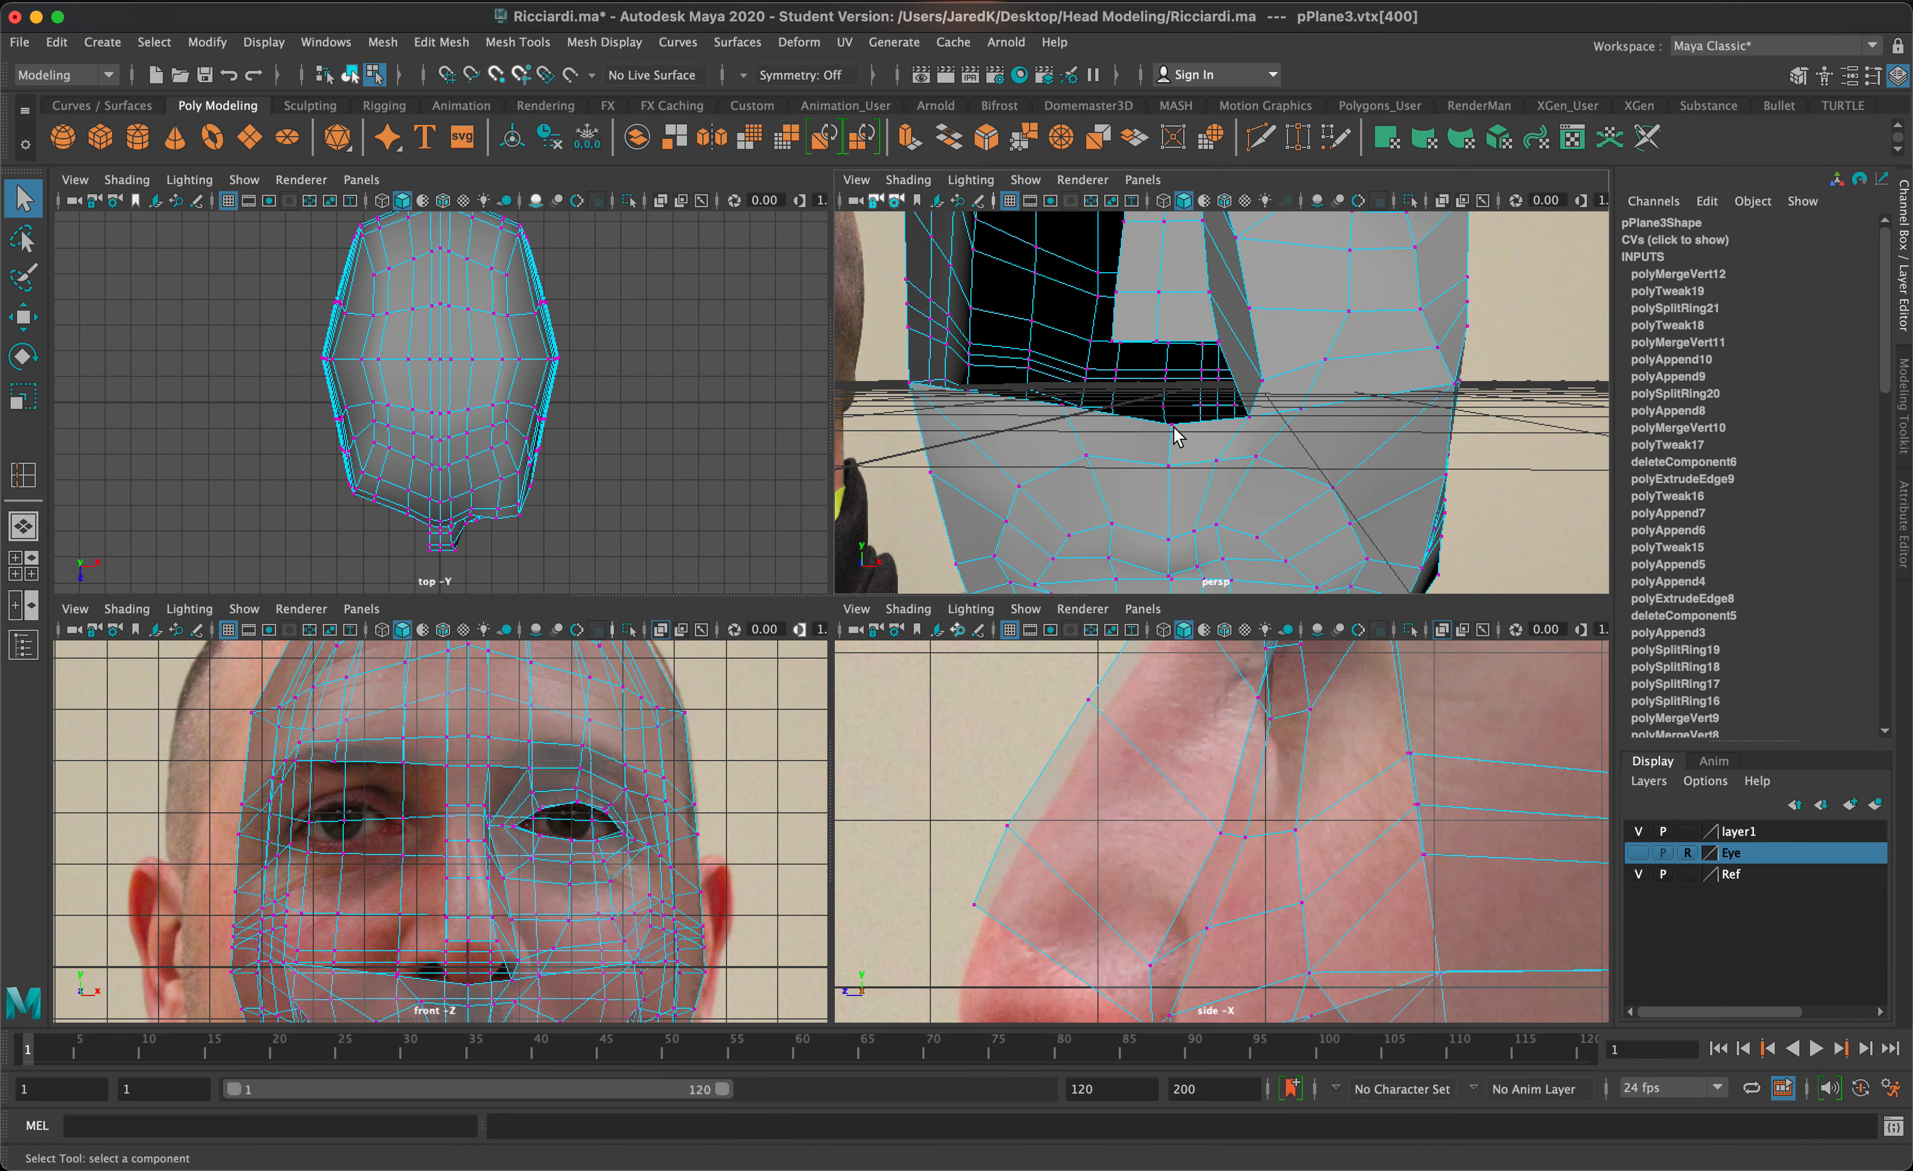
- Append a face bridging the bottom edge of the nose to the upper-lip edge below it
{"action": "left_click", "coordinate": [509, 43]}
{"action": "left_click", "coordinate": [550, 118]}
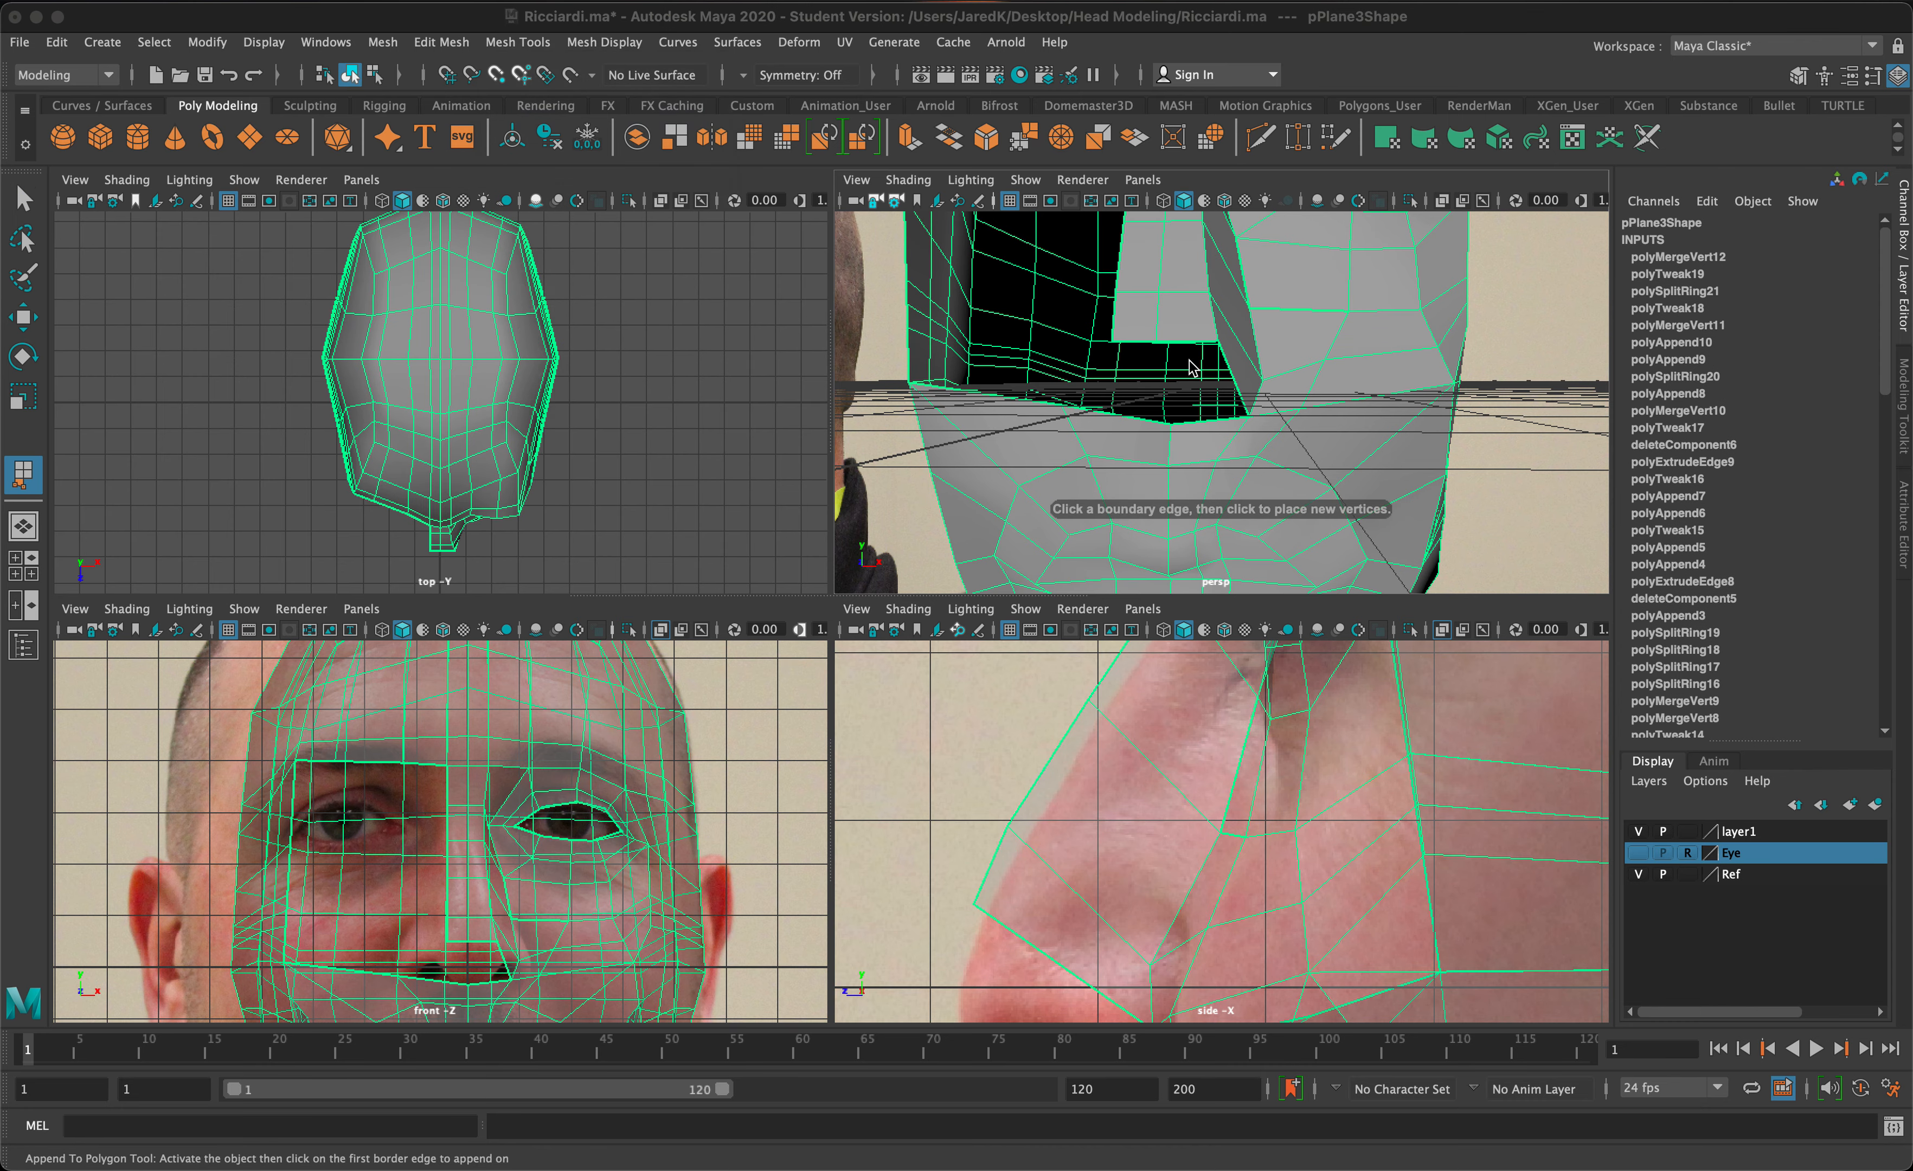
{"action": "left_click", "coordinate": [1220, 413]}
{"action": "left_click", "coordinate": [1212, 422]}
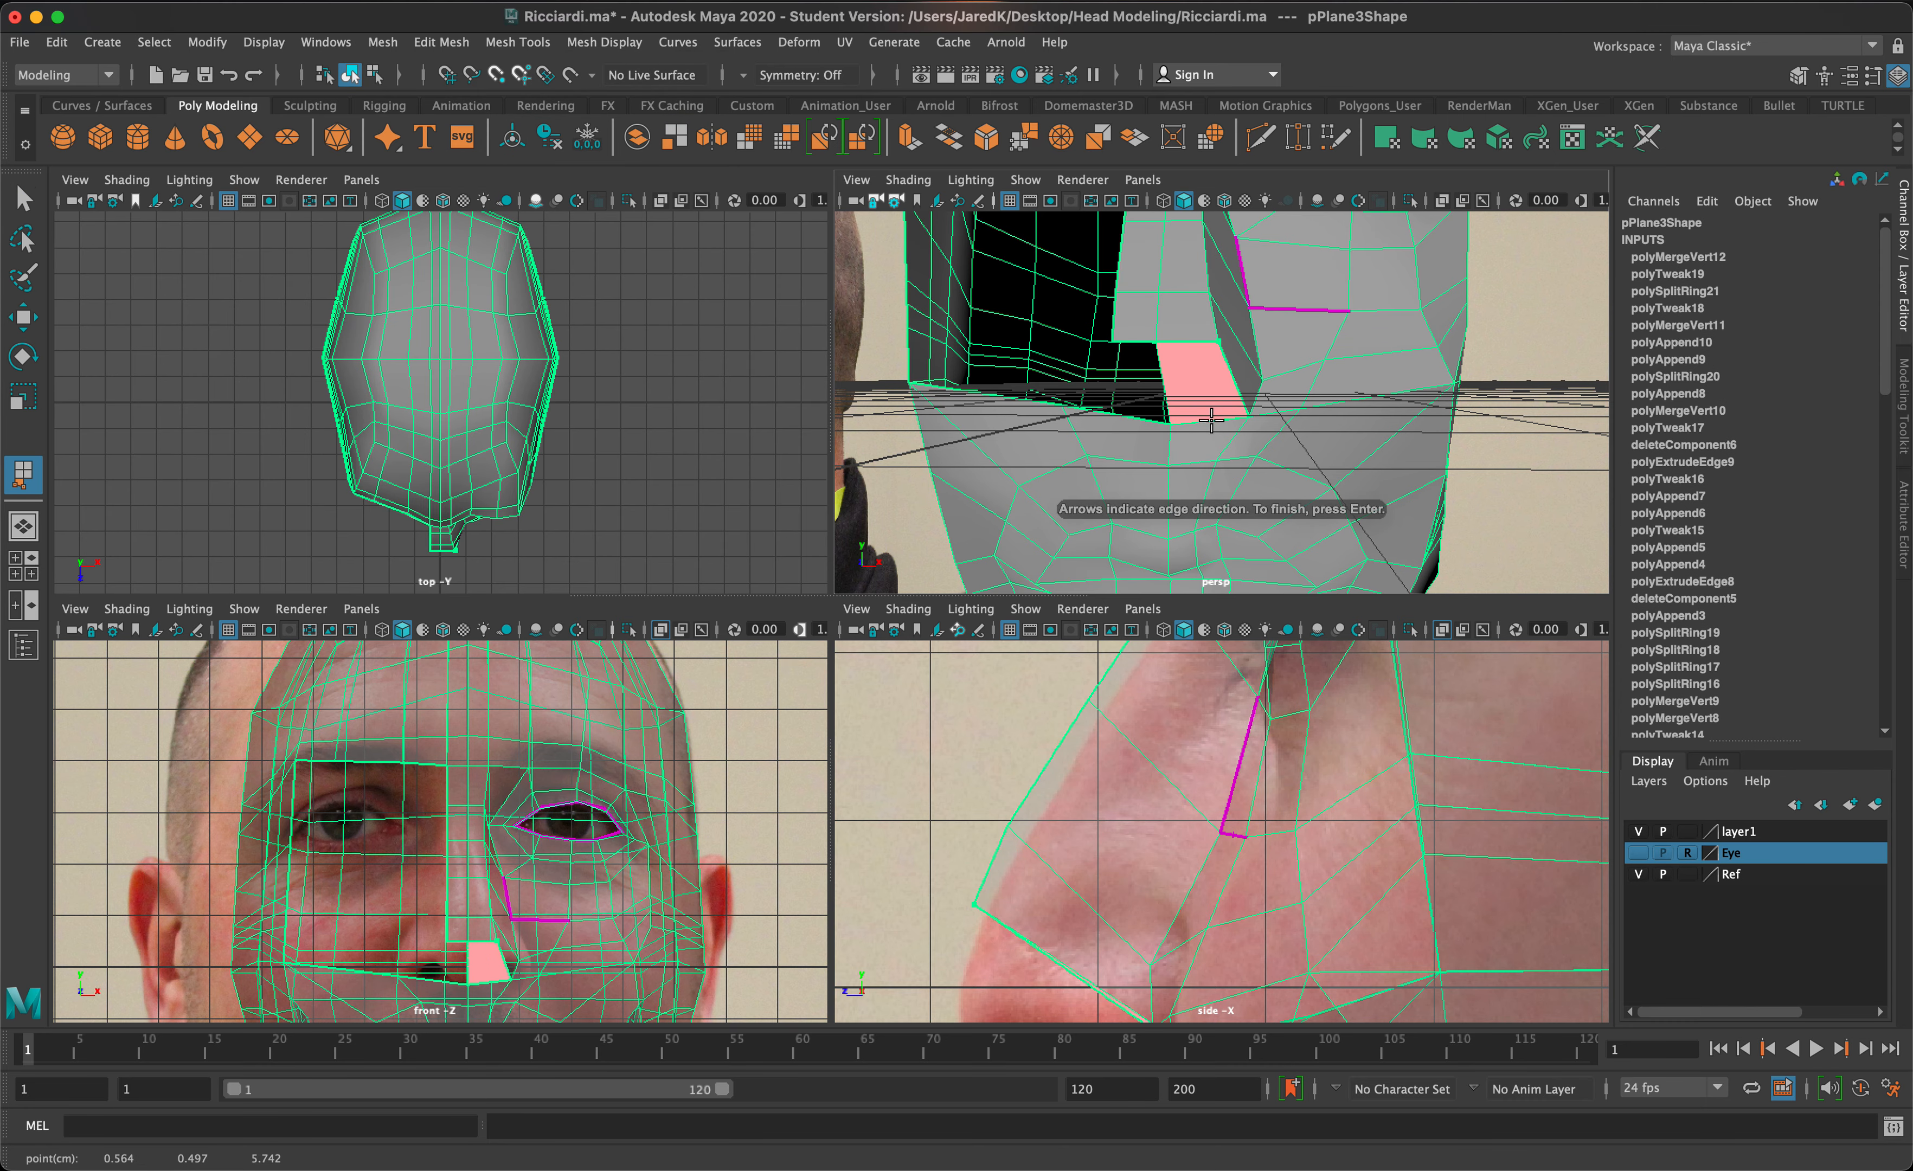
{"action": "key", "text": "Return"}
{"action": "left_click_drag", "start_coordinate": [1216, 415], "coordinate": [1203, 420], "text": "alt"}
{"action": "key", "text": "g"}
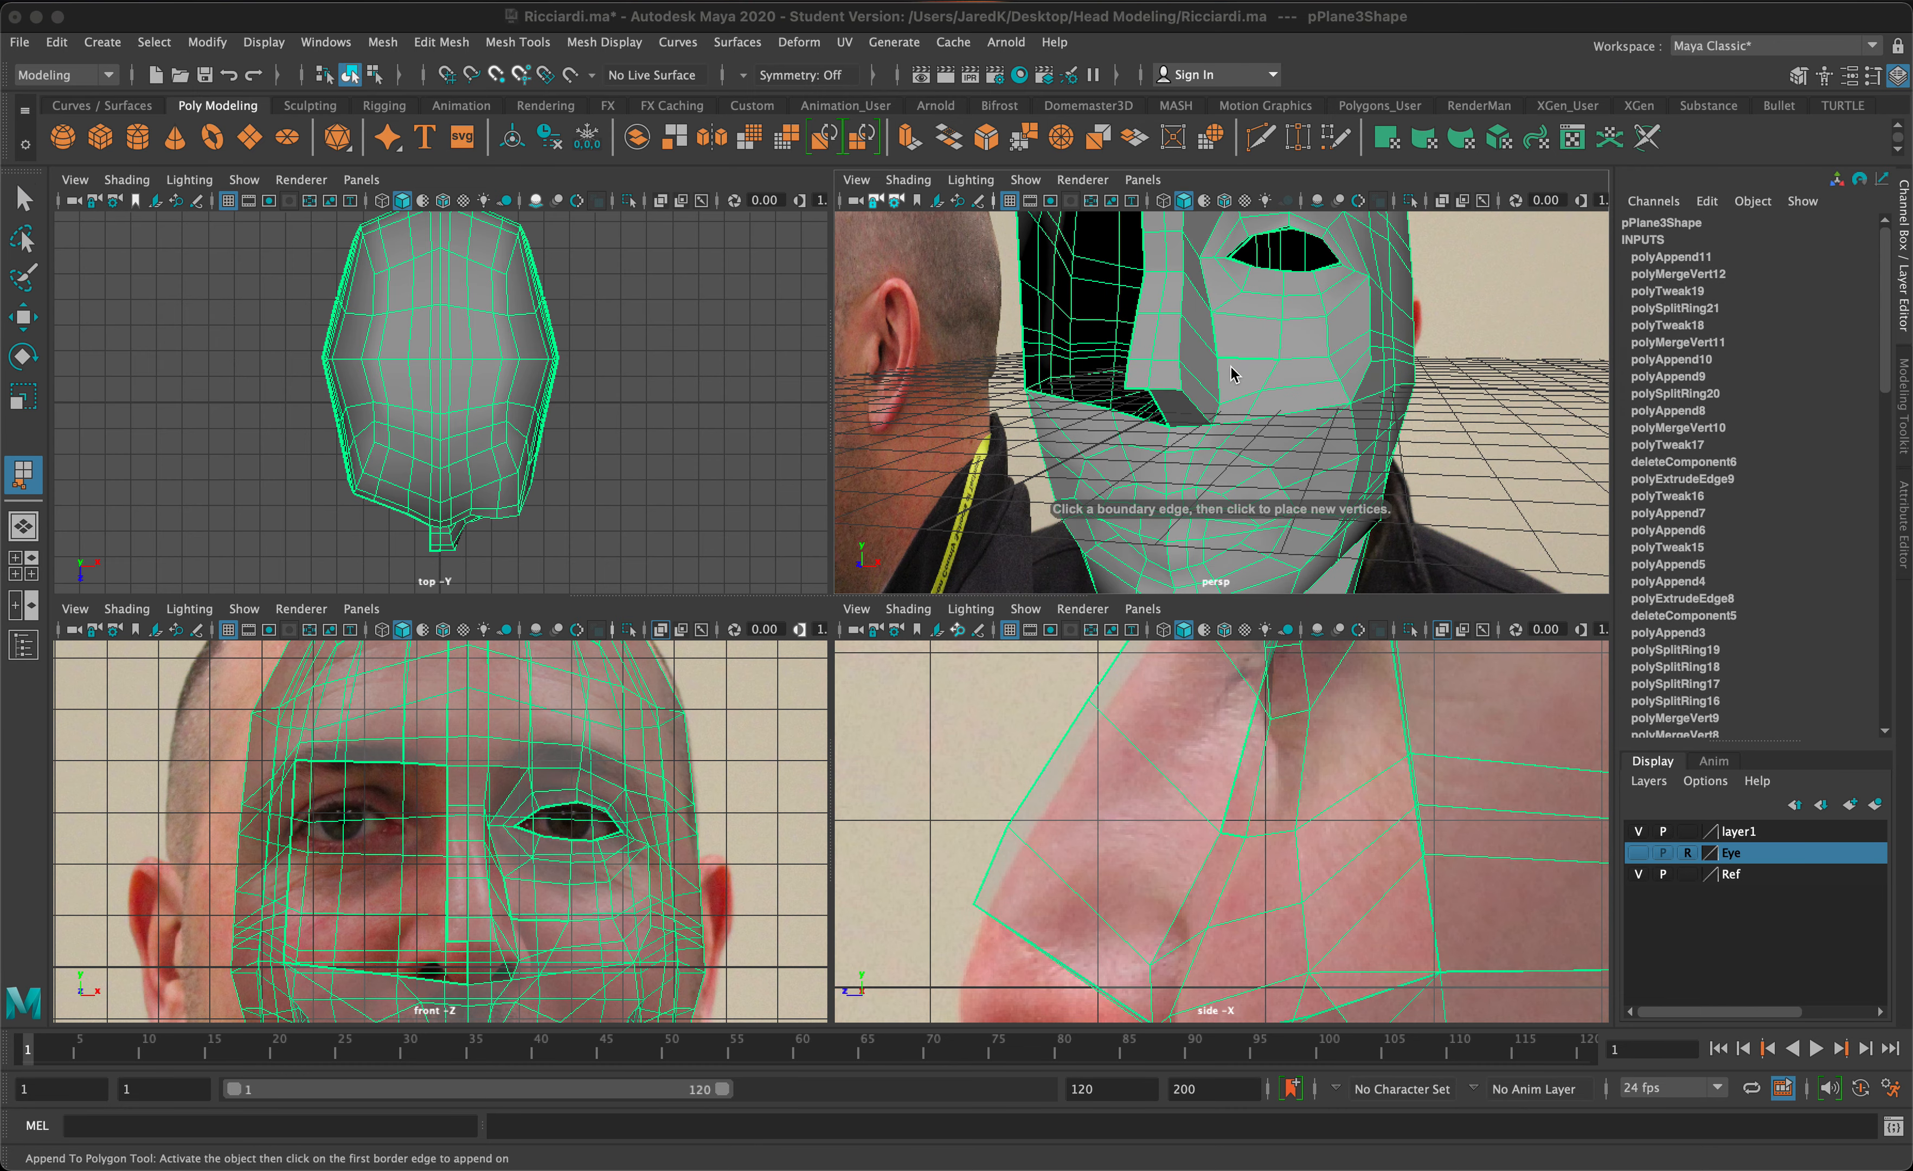
{"action": "scroll", "coordinate": [1230, 375], "scroll_direction": "up", "scroll_amount": 5}
{"action": "key", "text": "q"}
- Preview the head mesh smoothed and return it to the unsmoothed display
{"action": "left_click_drag", "start_coordinate": [1242, 368], "coordinate": [1195, 385], "text": "alt"}
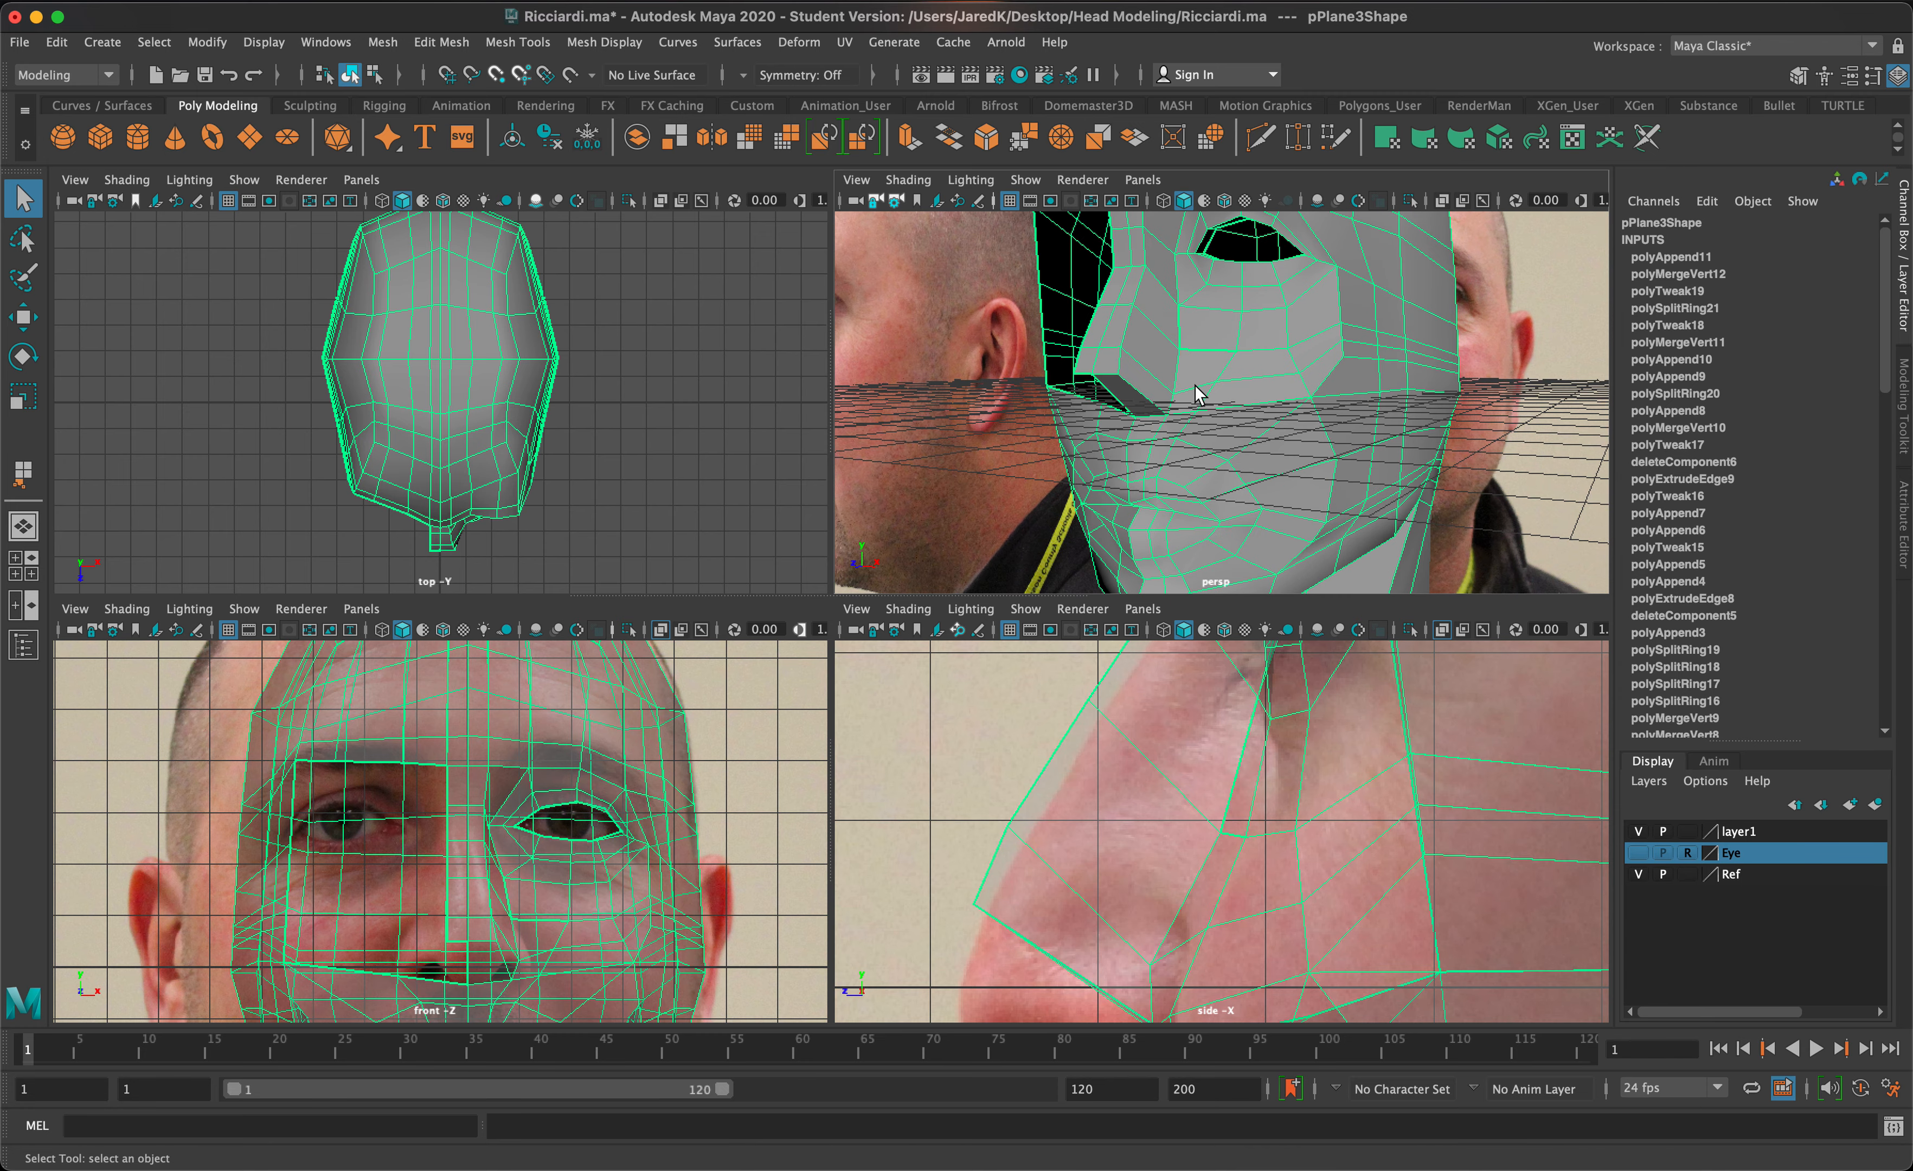
{"action": "key", "text": "3"}
{"action": "key", "text": "1"}
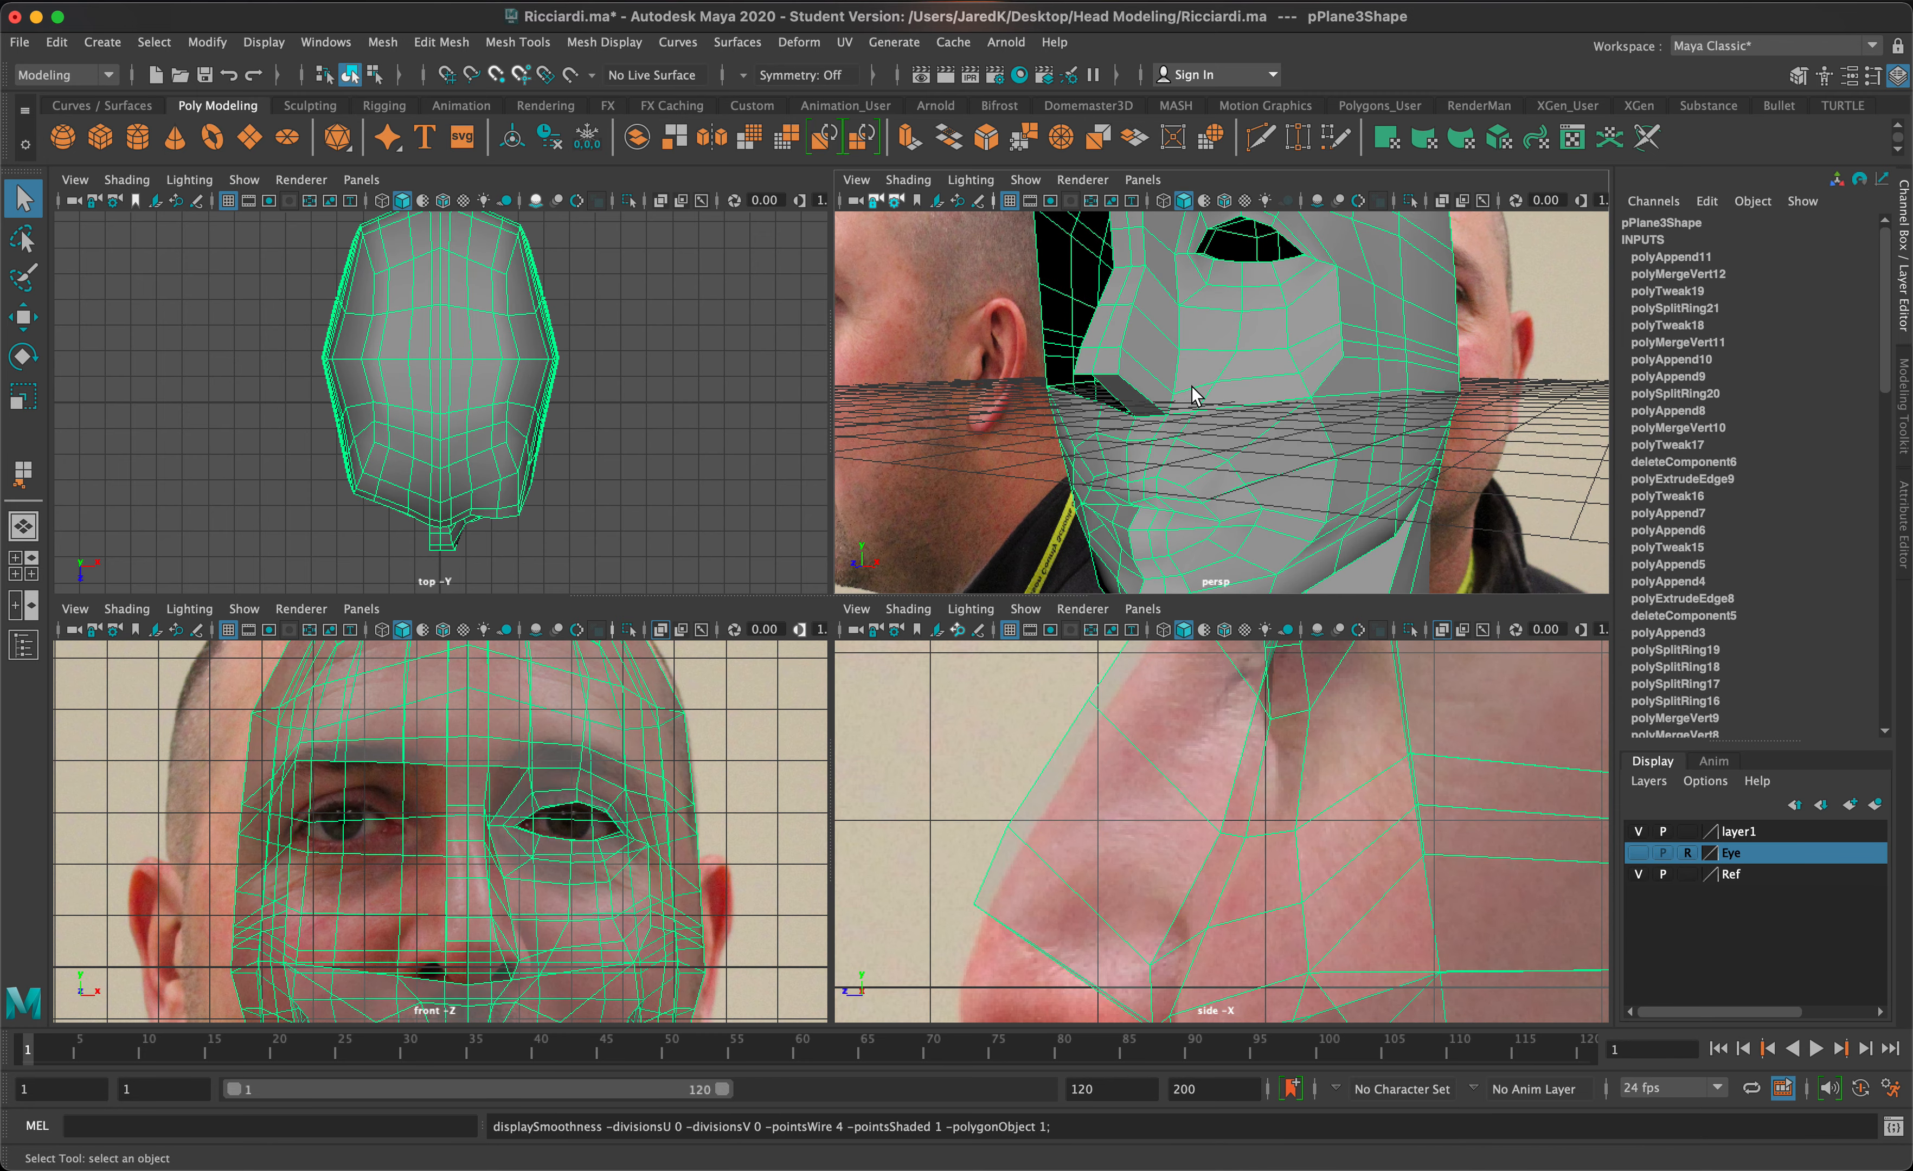
{"action": "key", "text": "3"}
{"action": "key", "text": "1"}
- Try repositioning the cheek vertex beside the nose, and undo the move
{"action": "right_click", "coordinate": [1233, 359]}
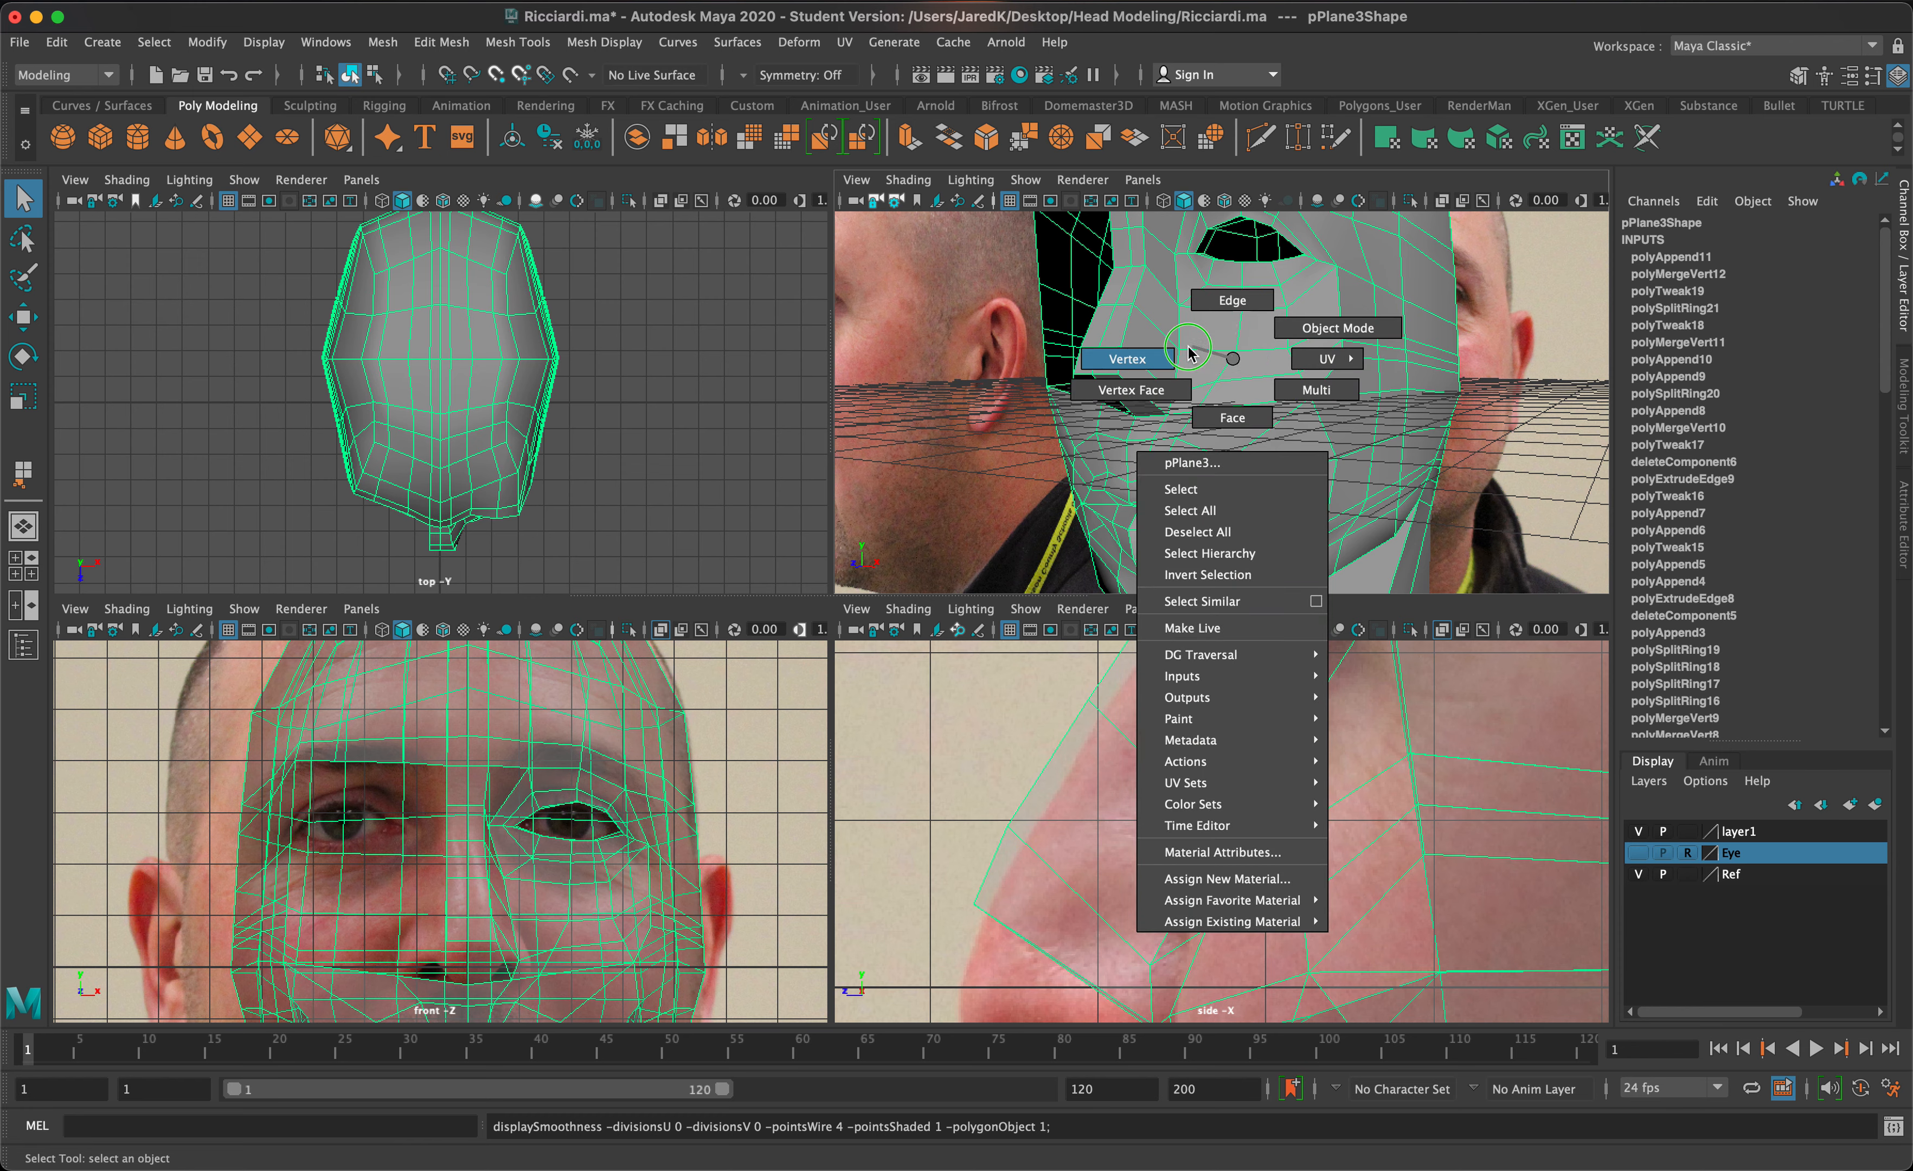
{"action": "left_click", "coordinate": [1189, 353]}
{"action": "left_click", "coordinate": [1243, 350]}
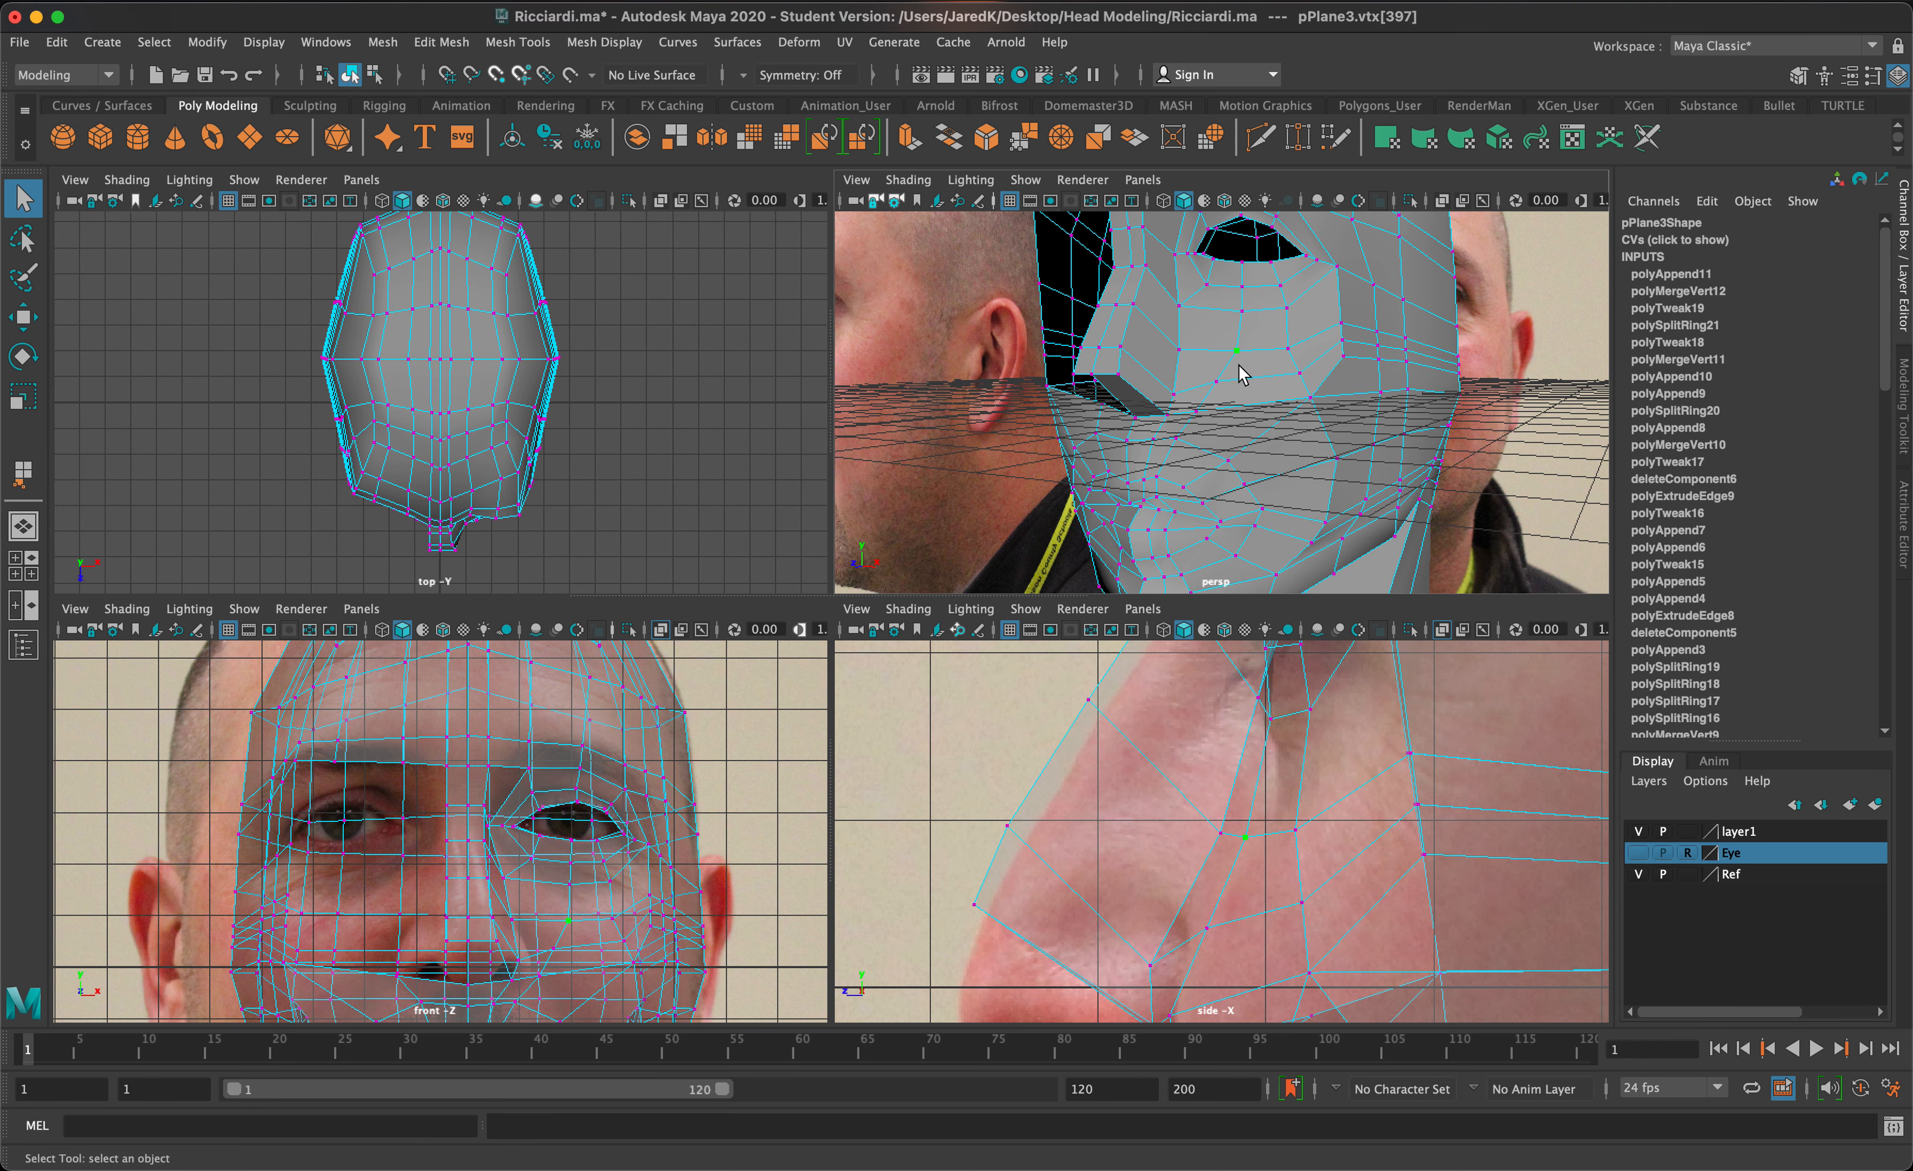
{"action": "key", "text": "w"}
{"action": "left_click_drag", "start_coordinate": [1221, 355], "coordinate": [1210, 367]}
{"action": "key", "text": "super+z"}
{"action": "left_click", "coordinate": [1259, 361]}
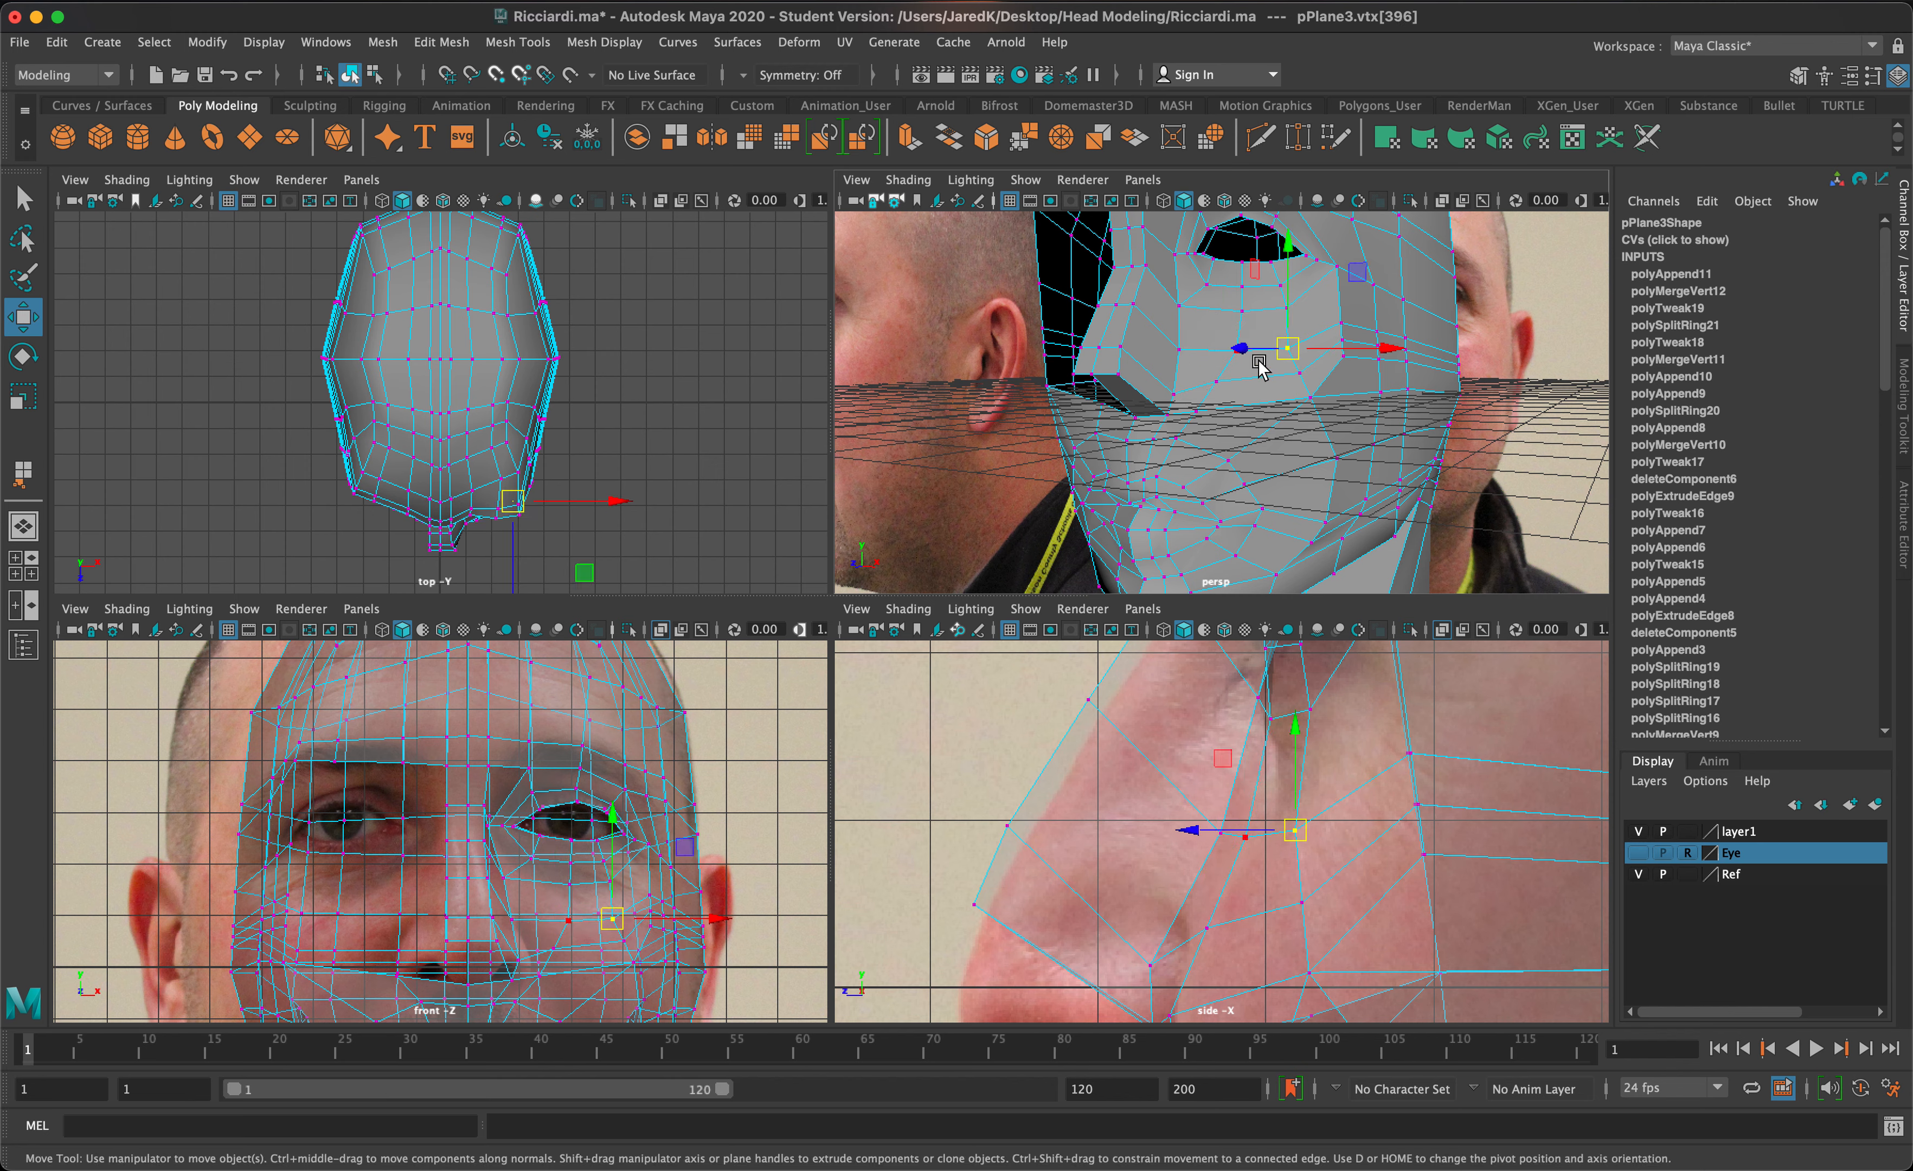
{"action": "left_click", "coordinate": [1237, 359]}
{"action": "left_click_drag", "start_coordinate": [1267, 357], "coordinate": [1221, 389]}
{"action": "scroll", "coordinate": [1222, 386], "scroll_direction": "down", "scroll_amount": 5}
{"action": "left_click_drag", "start_coordinate": [1445, 387], "coordinate": [1423, 325], "text": "alt"}
{"action": "scroll", "coordinate": [1388, 380], "scroll_direction": "up", "scroll_amount": 6}
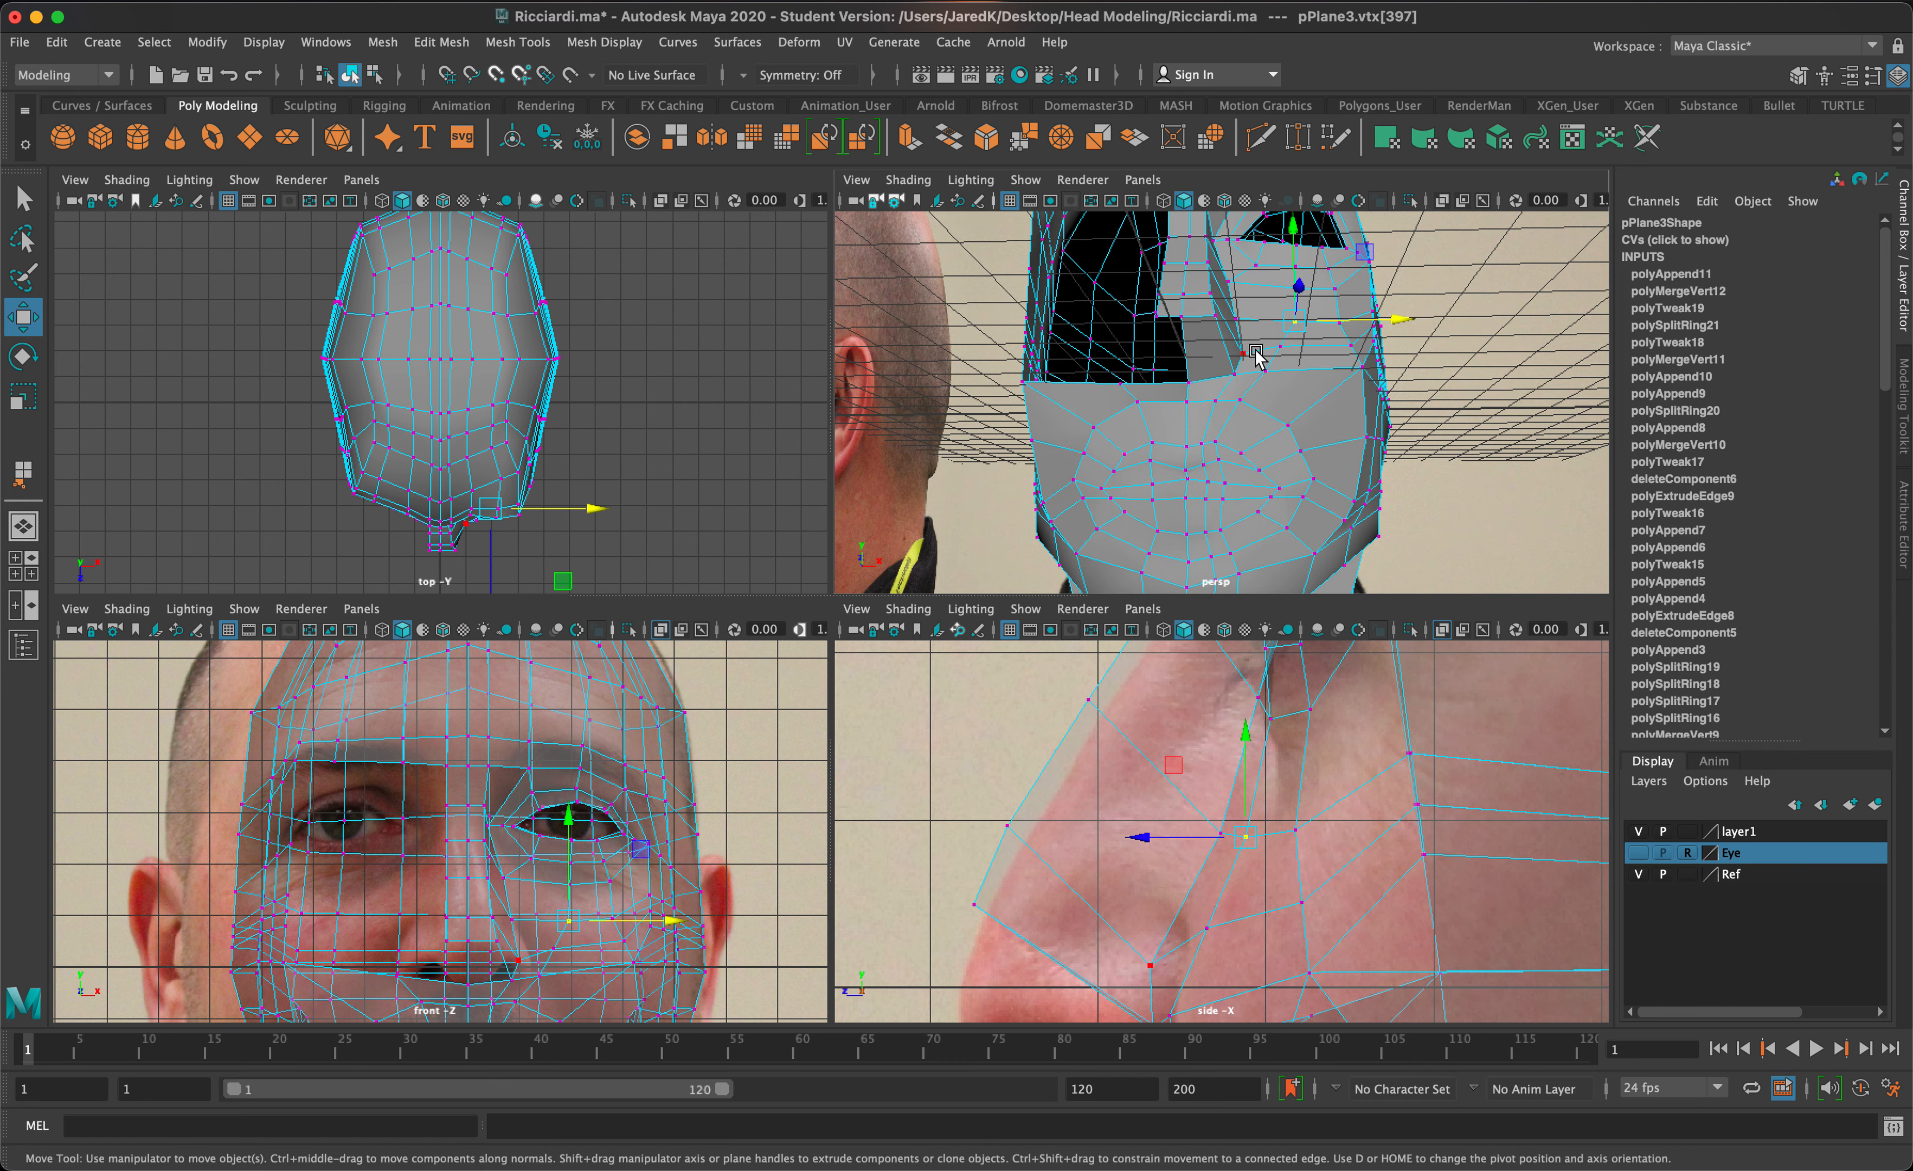
{"action": "mouse_move", "coordinate": [1248, 368]}
{"action": "left_mouse_down", "text": "alt"}
{"action": "mouse_move", "coordinate": [1213, 406]}
{"action": "mouse_move", "coordinate": [1266, 409]}
{"action": "mouse_move", "coordinate": [1247, 354]}
{"action": "mouse_move", "coordinate": [1203, 325]}
{"action": "mouse_move", "coordinate": [1152, 342]}
{"action": "mouse_move", "coordinate": [1215, 385]}
{"action": "mouse_move", "coordinate": [1264, 378]}
{"action": "mouse_move", "coordinate": [1247, 393]}
{"action": "left_mouse_up", "text": "alt"}
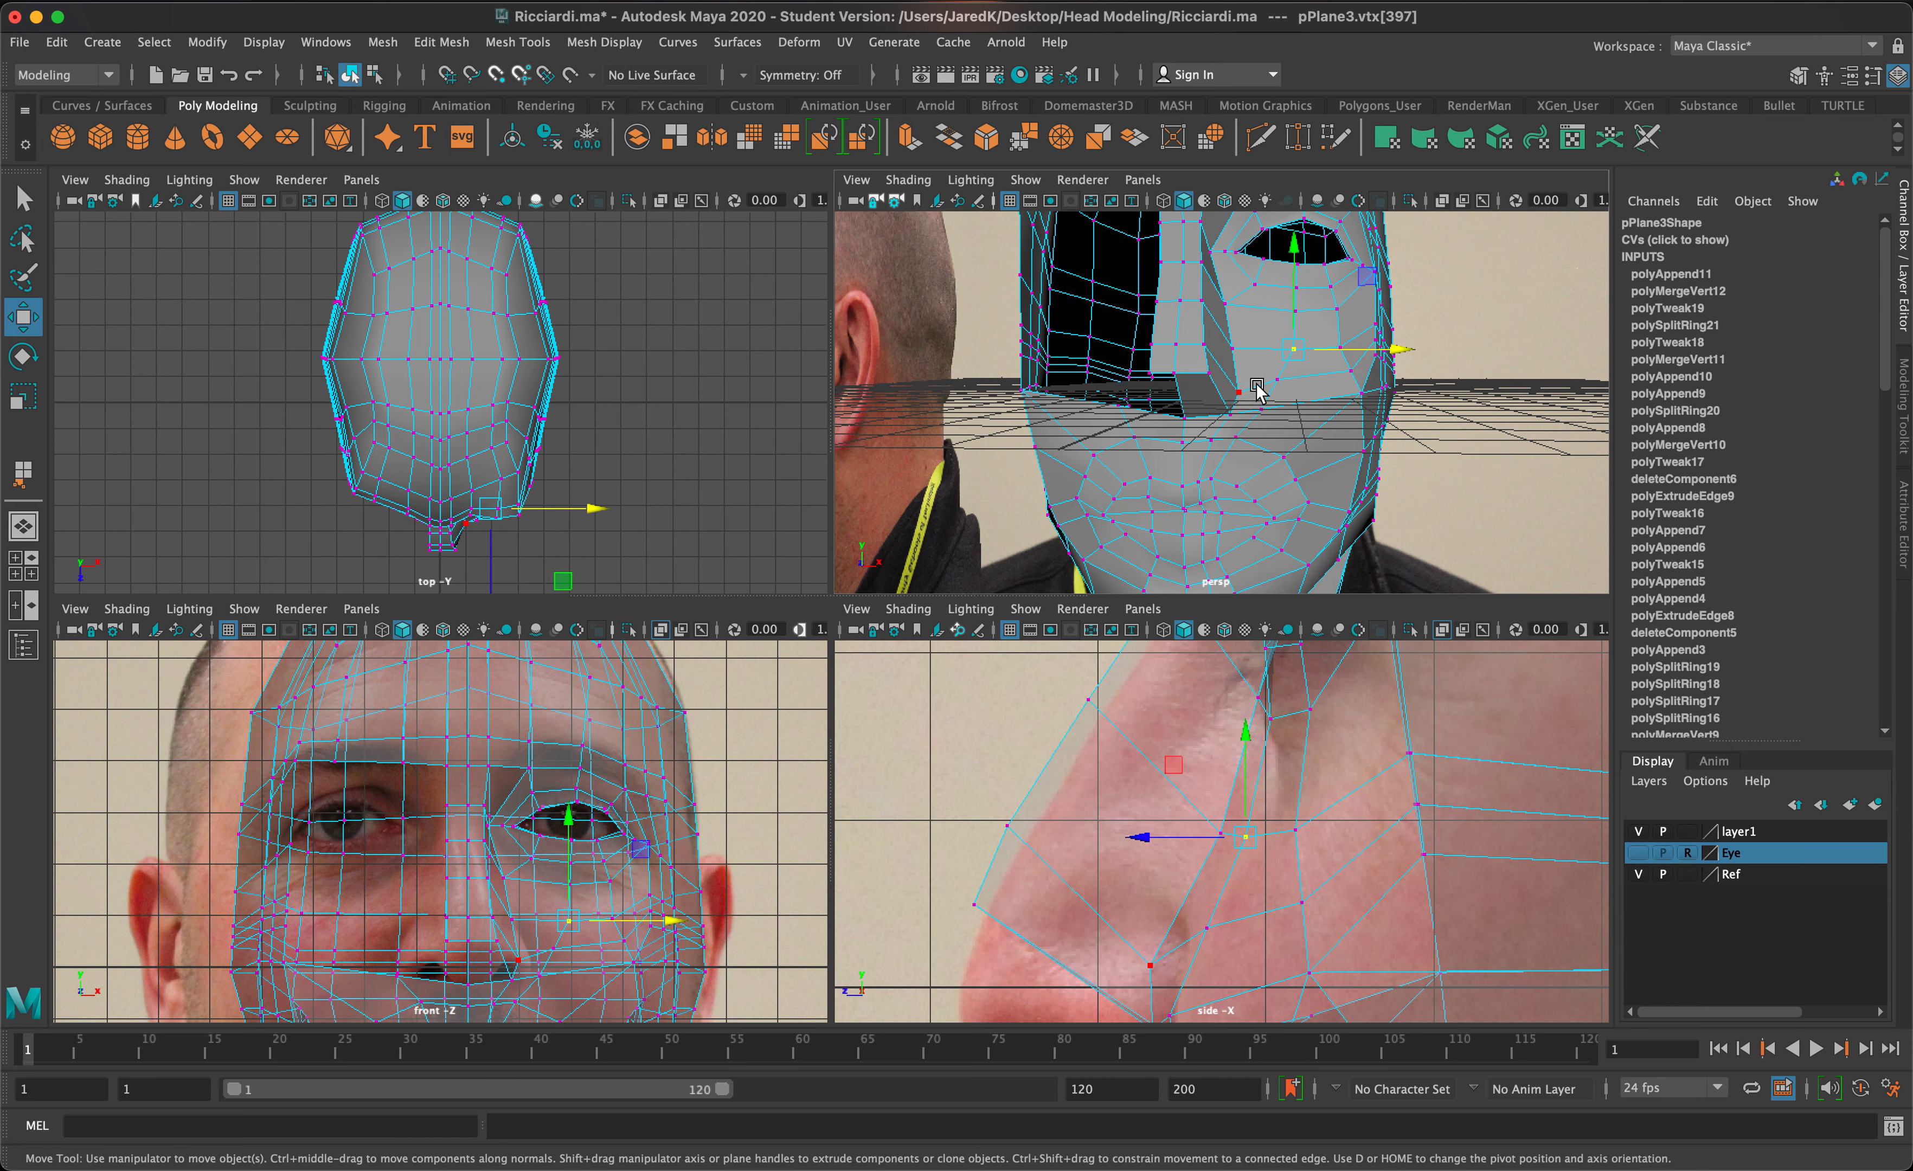